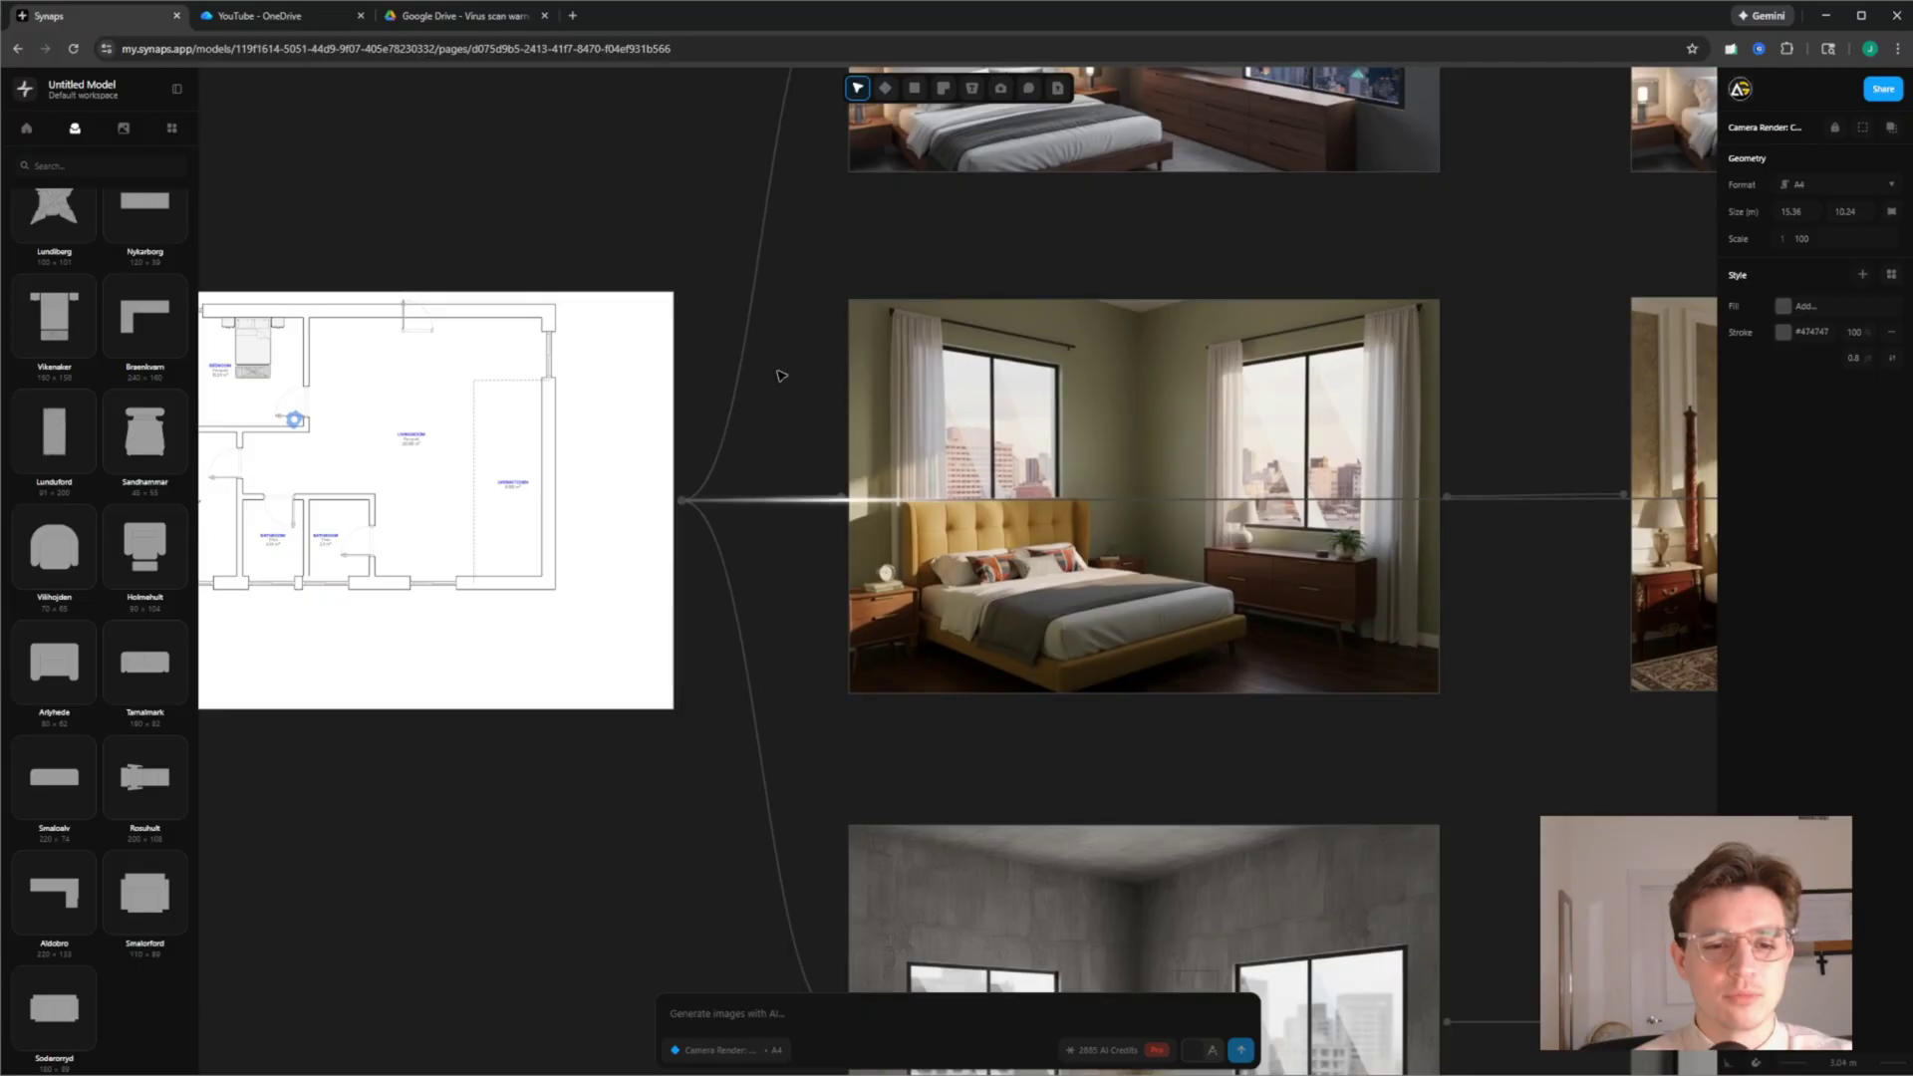
ctrl+scroll(1027, 422, down, 2)
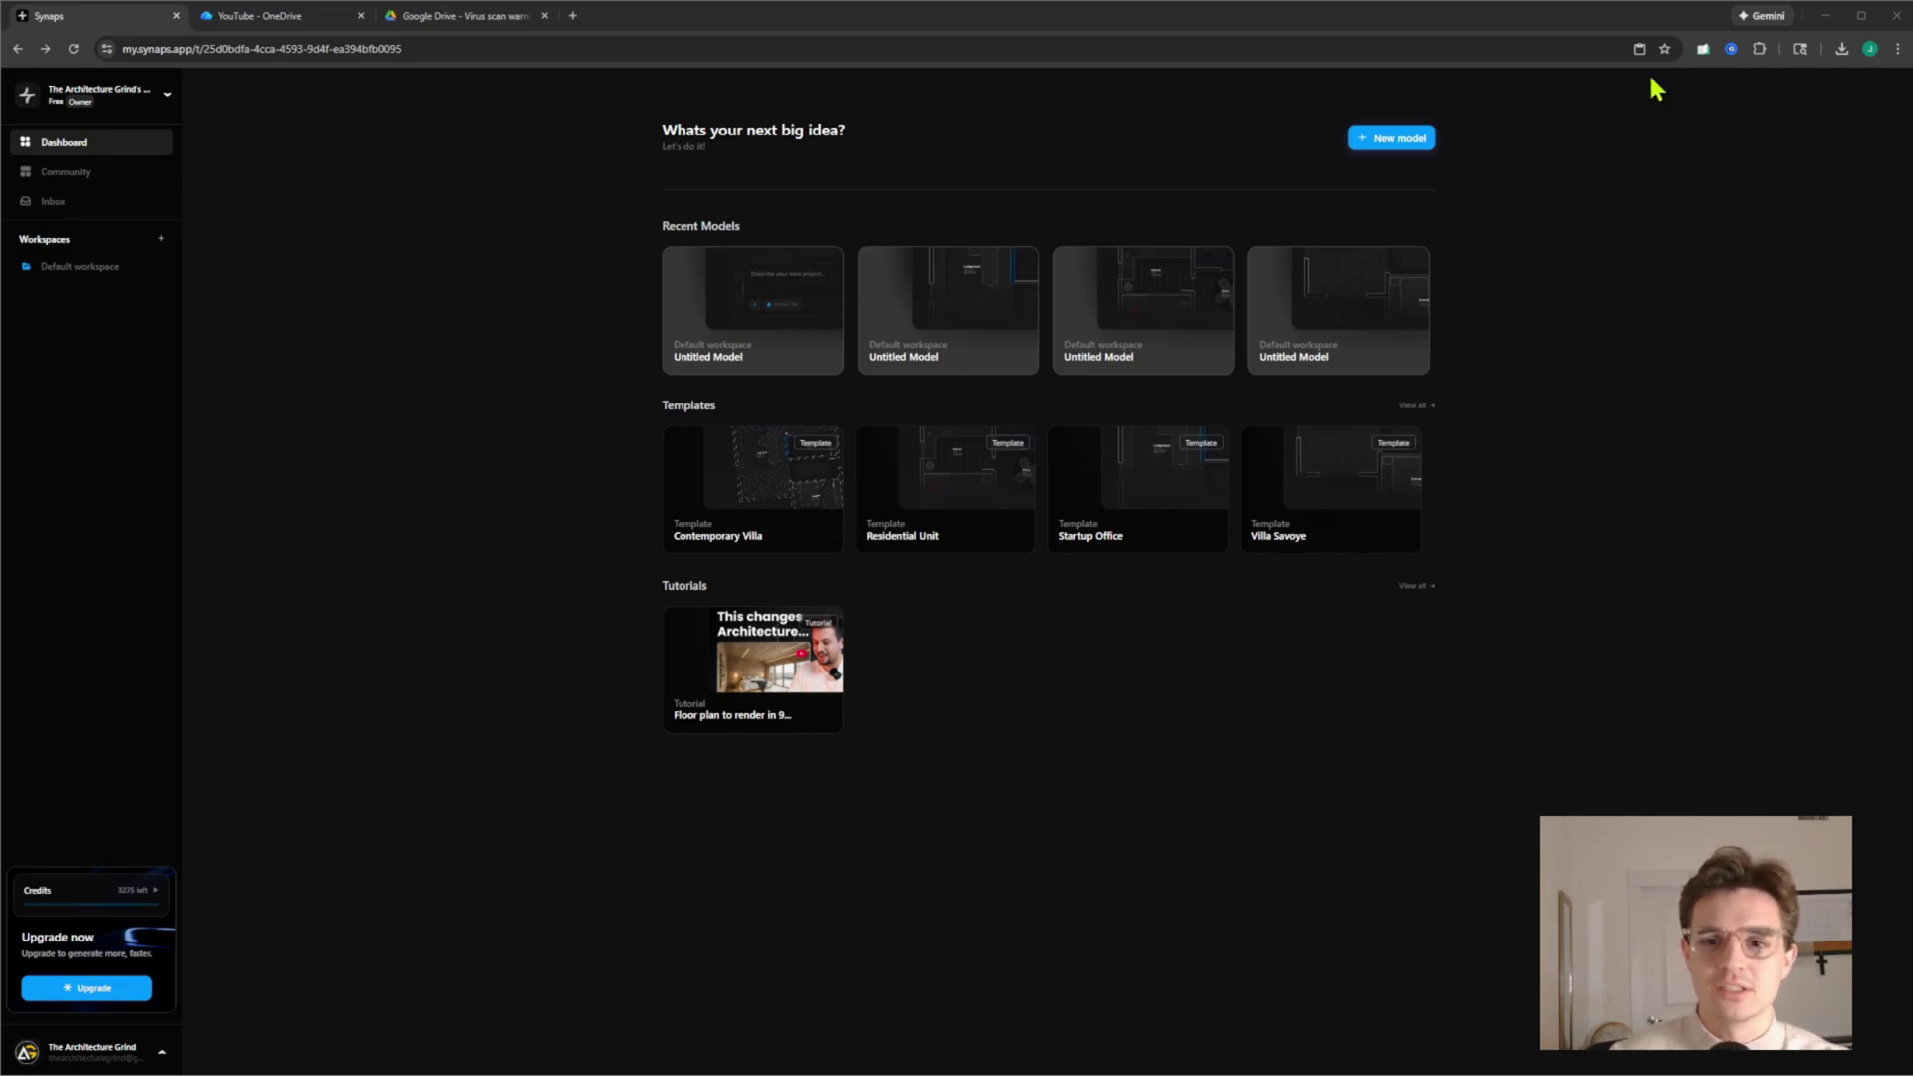
Create a new model and replace the AI prompt with "2 bedroom apartment" in floor plan generation mode
click(1413, 140)
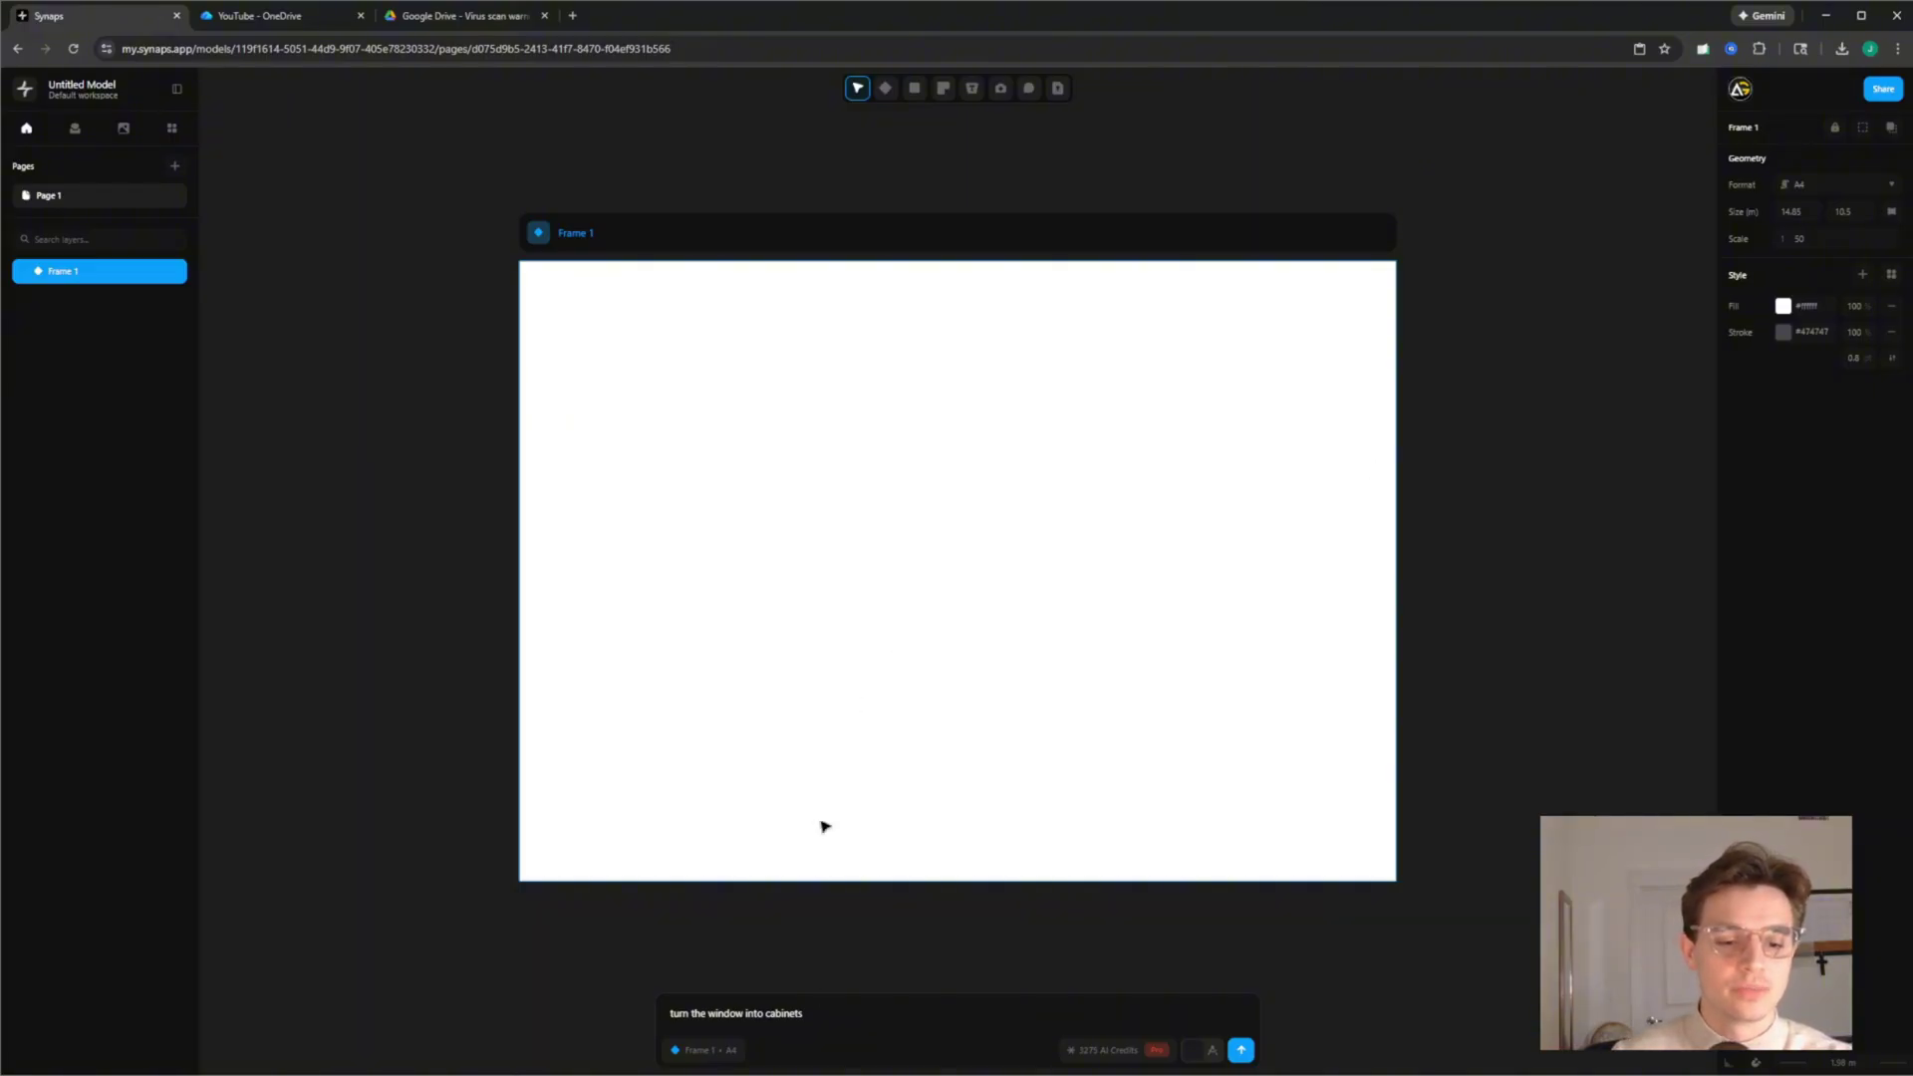
drag(823, 1012, 634, 1011)
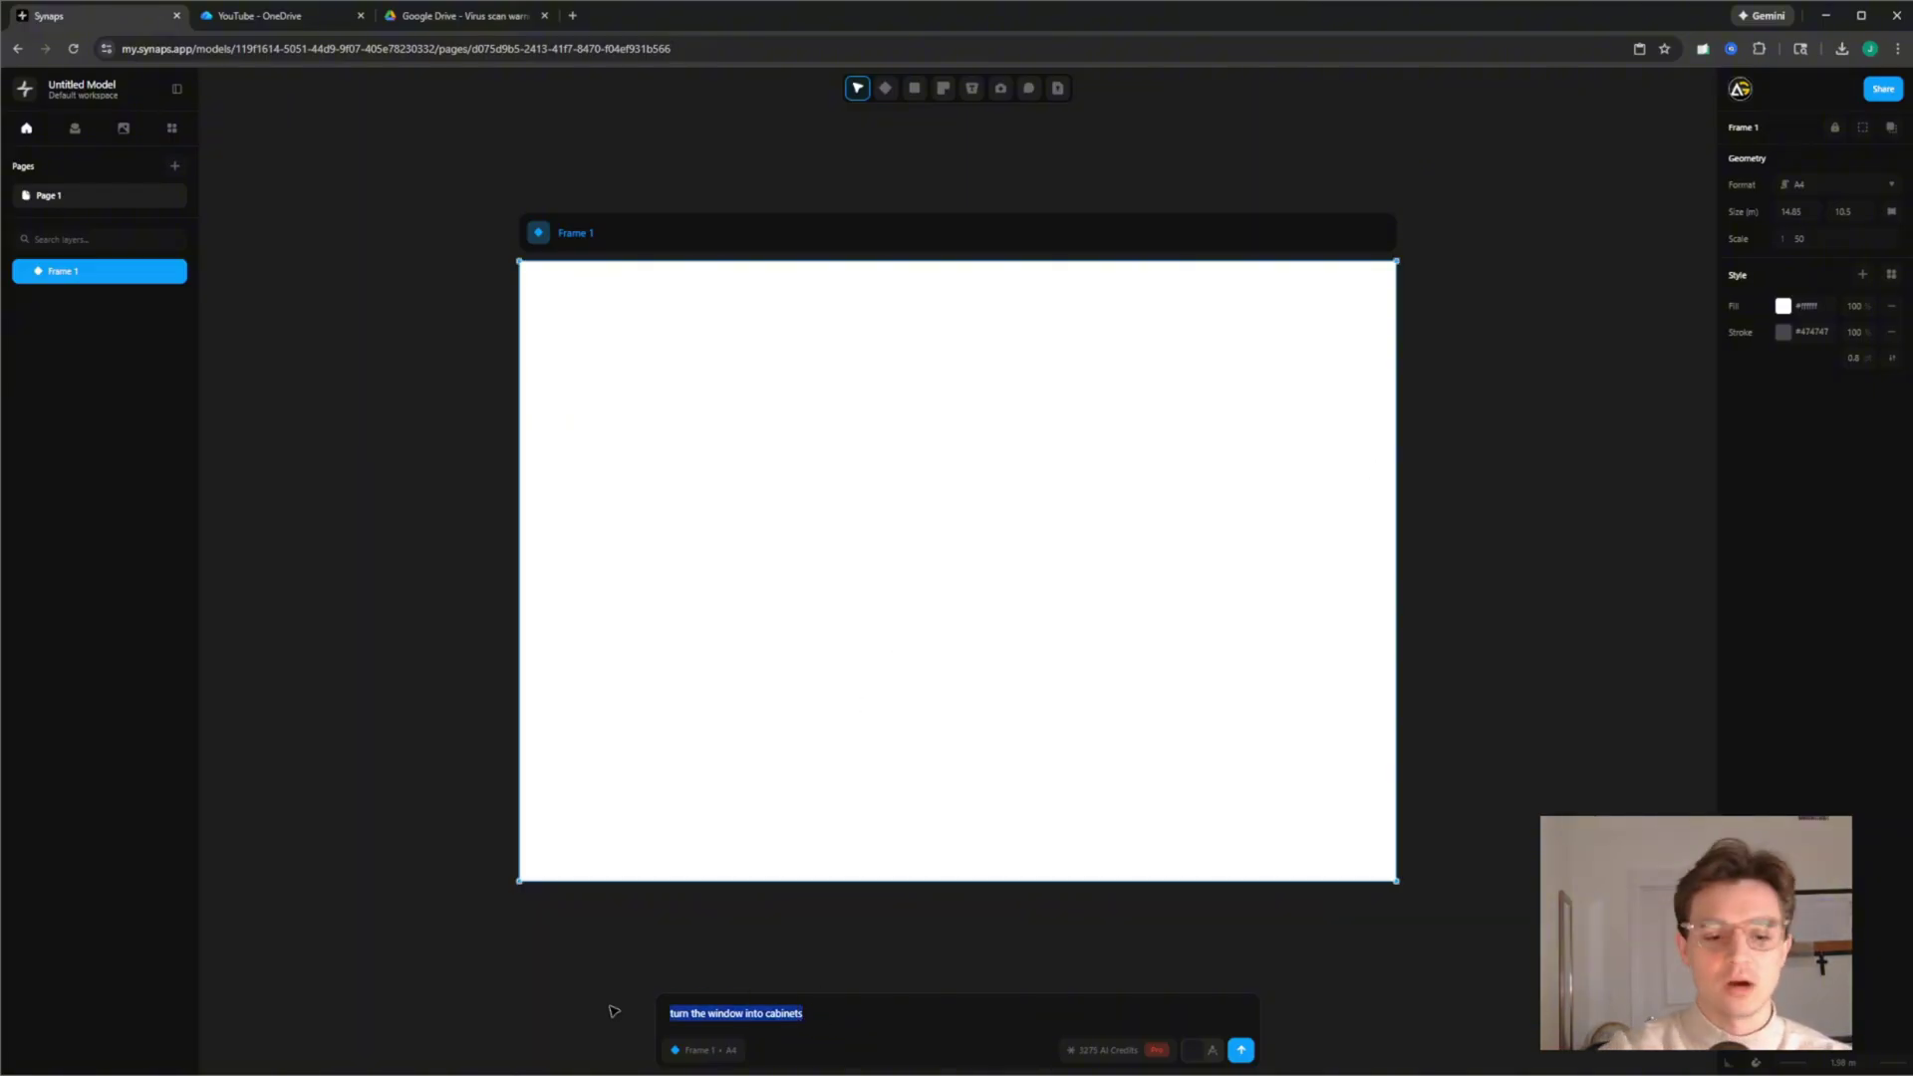
key(BackSpace)
text(z)
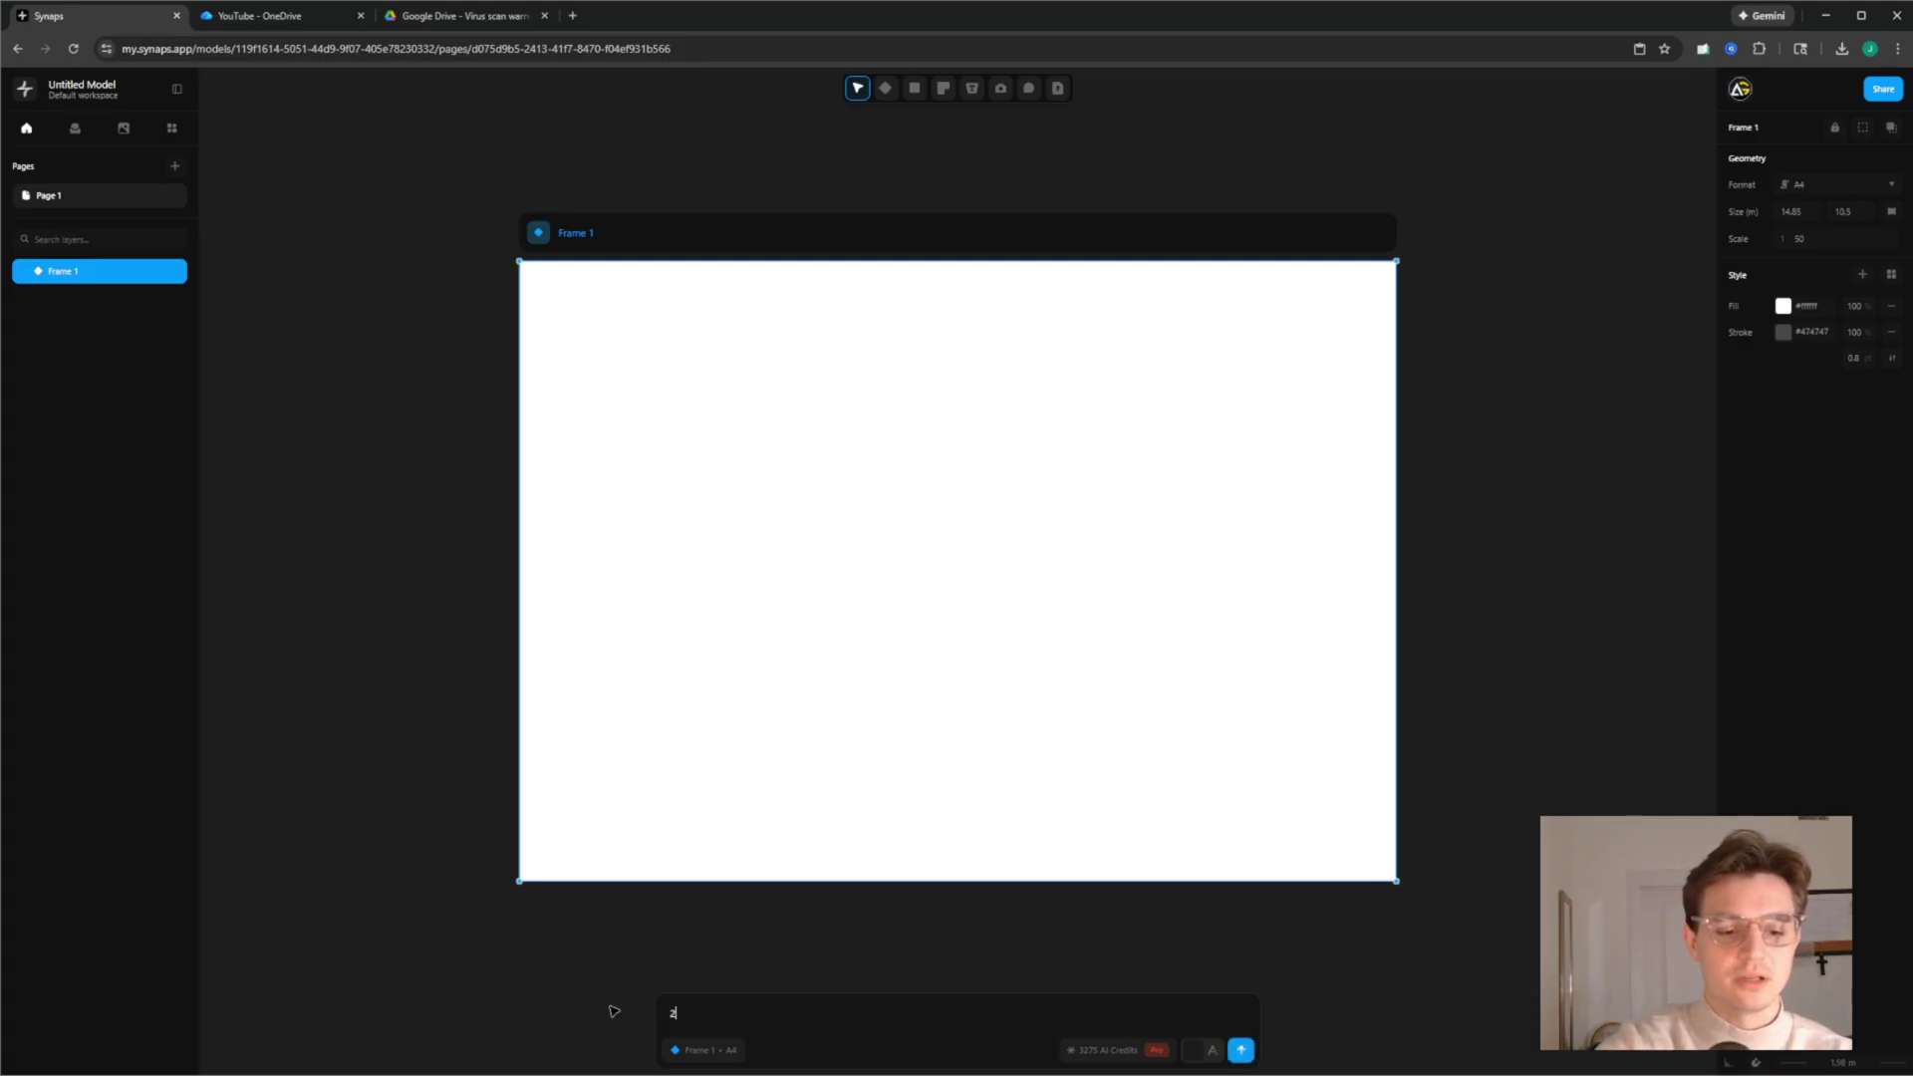
text( bedroom apartment)
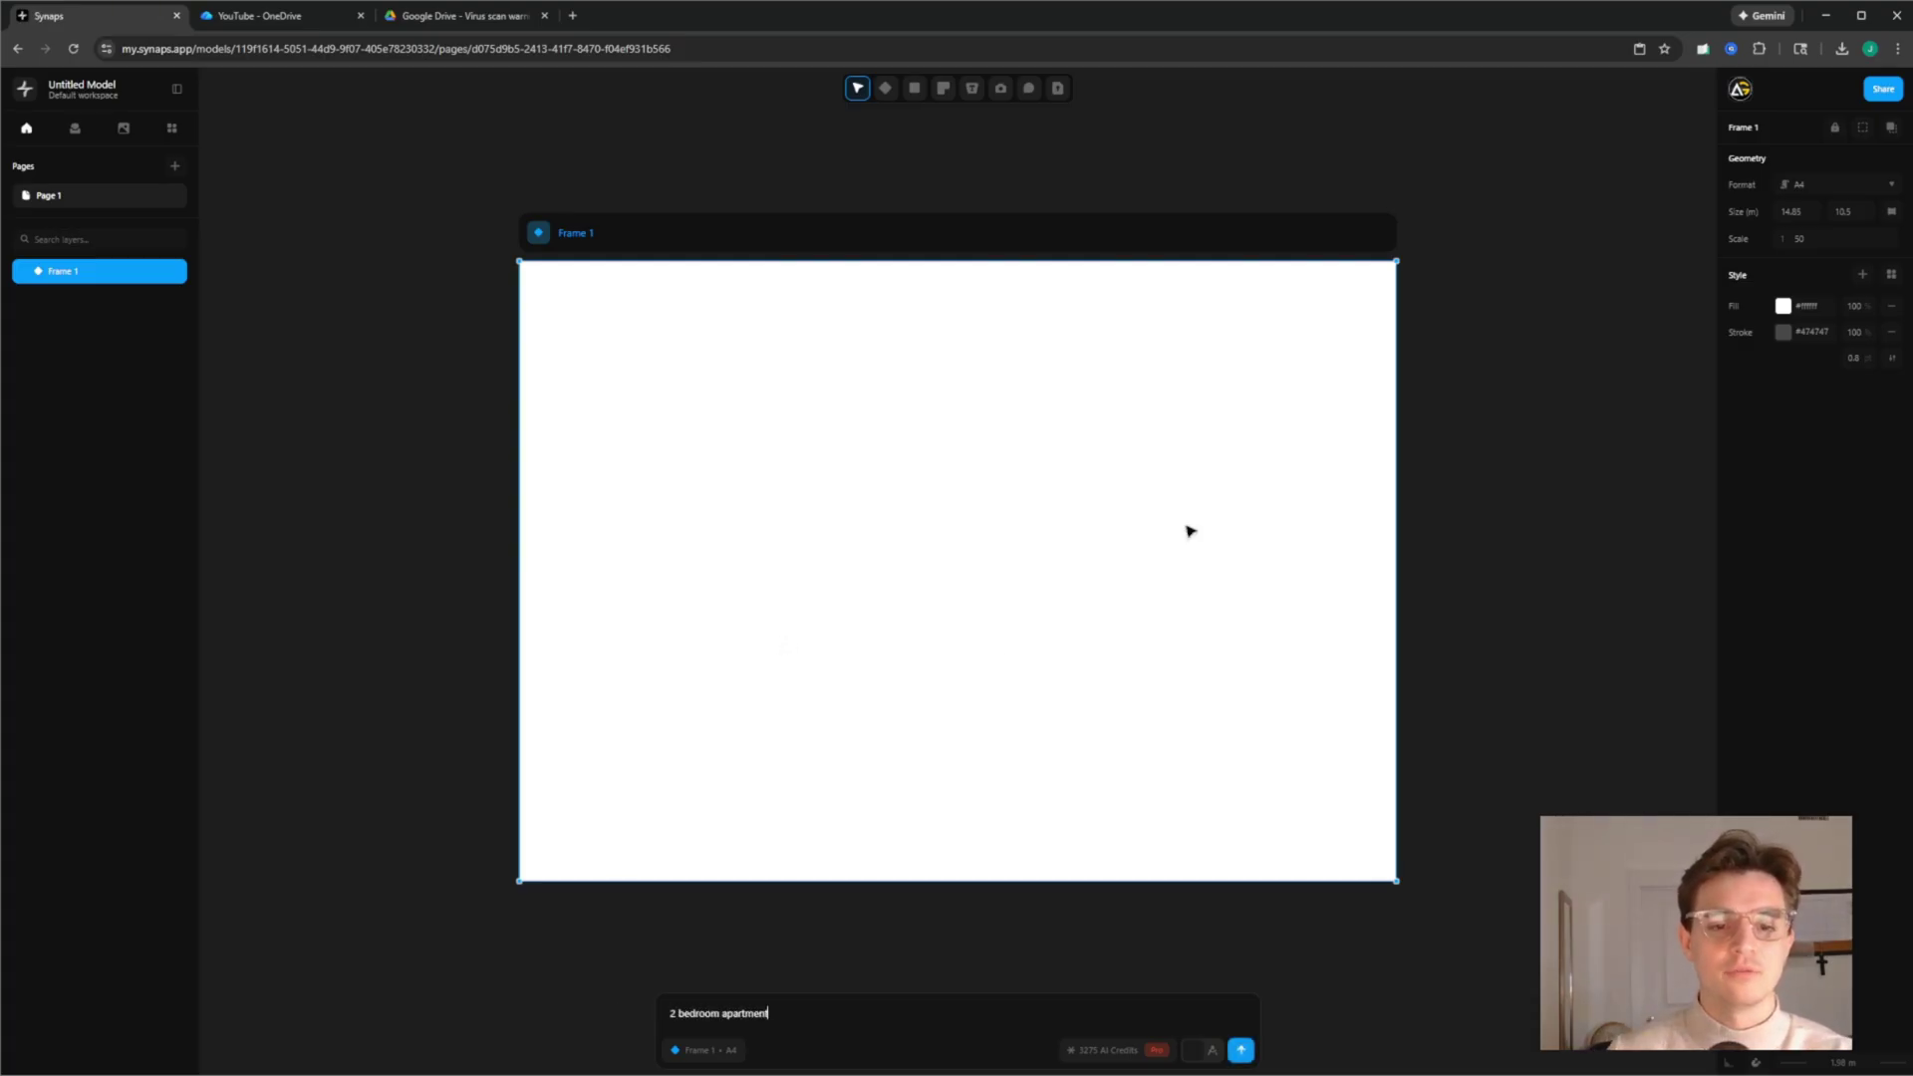
click(1214, 1052)
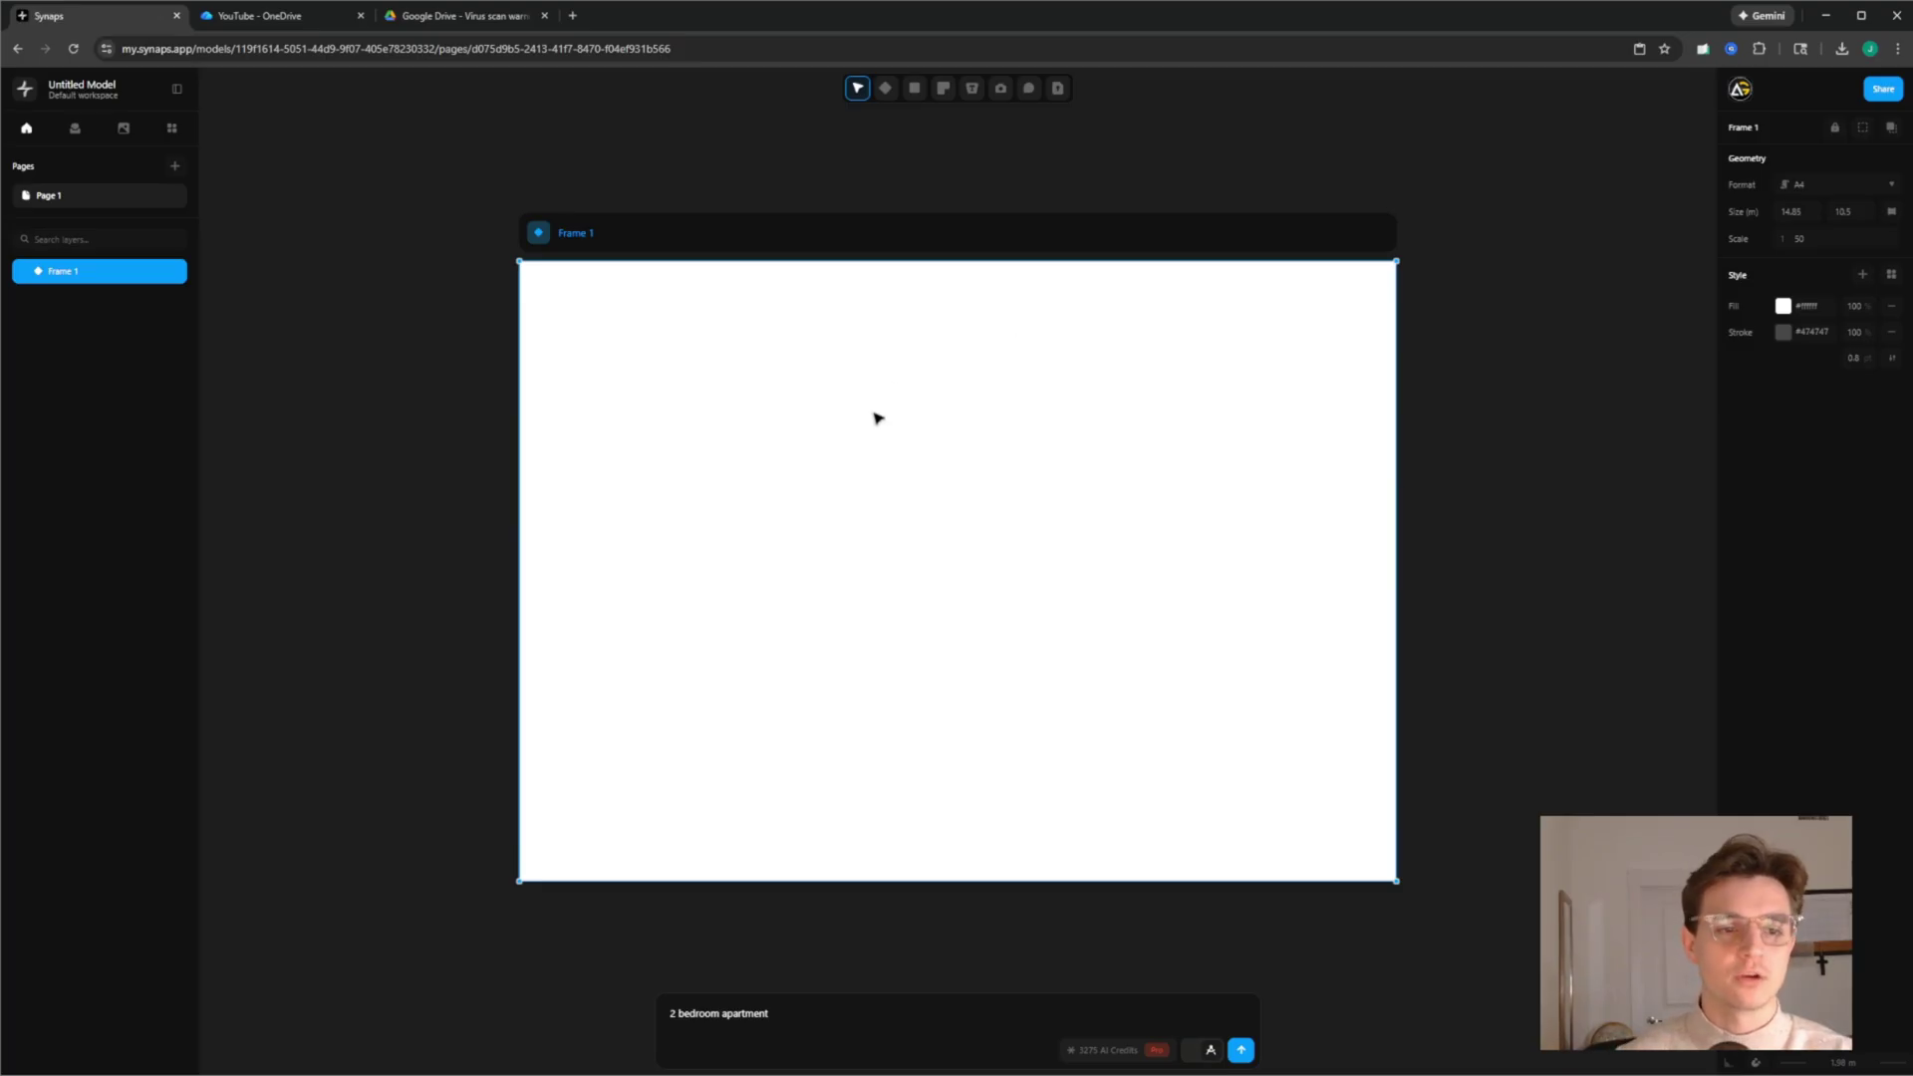
Draw a rectangular boundary about 10.61 by 7.08 m inside the frame and generate the floor plan from it
click(915, 92)
click(981, 122)
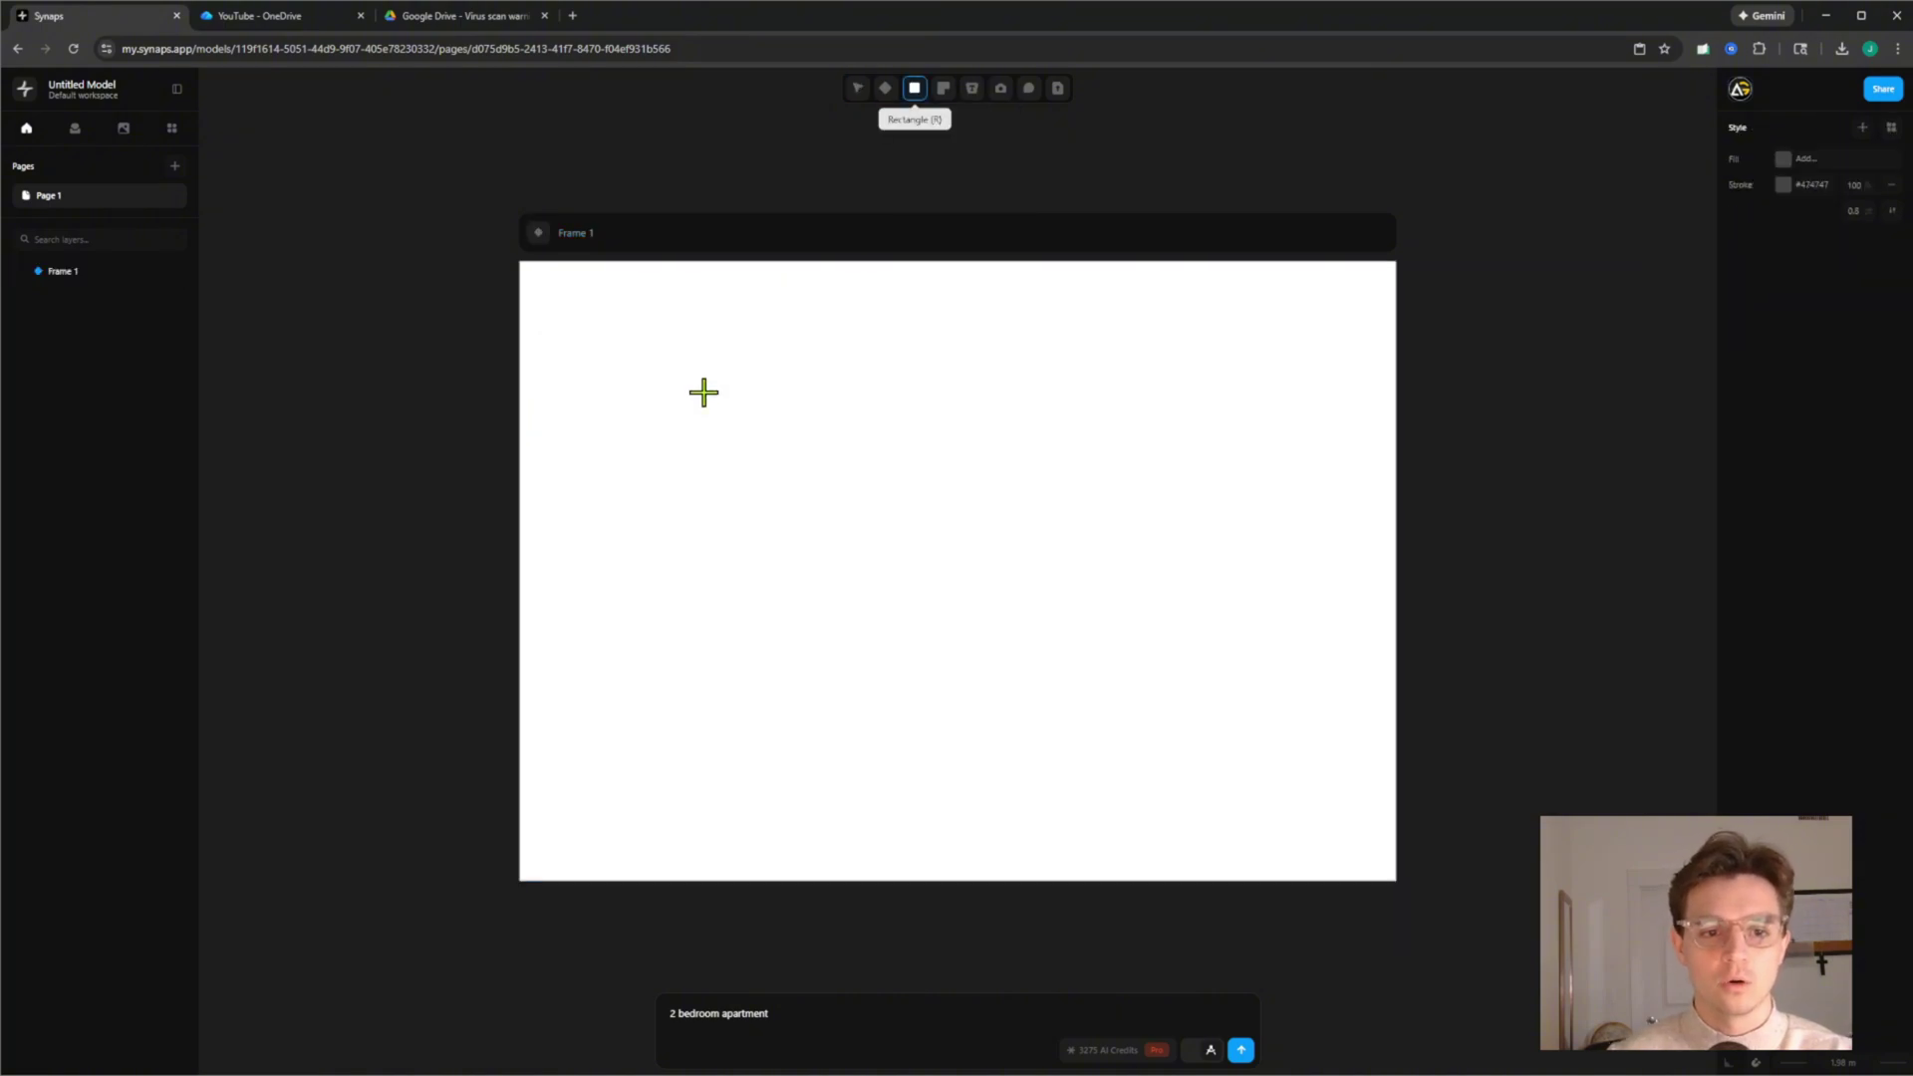
drag(577, 291, 1205, 710)
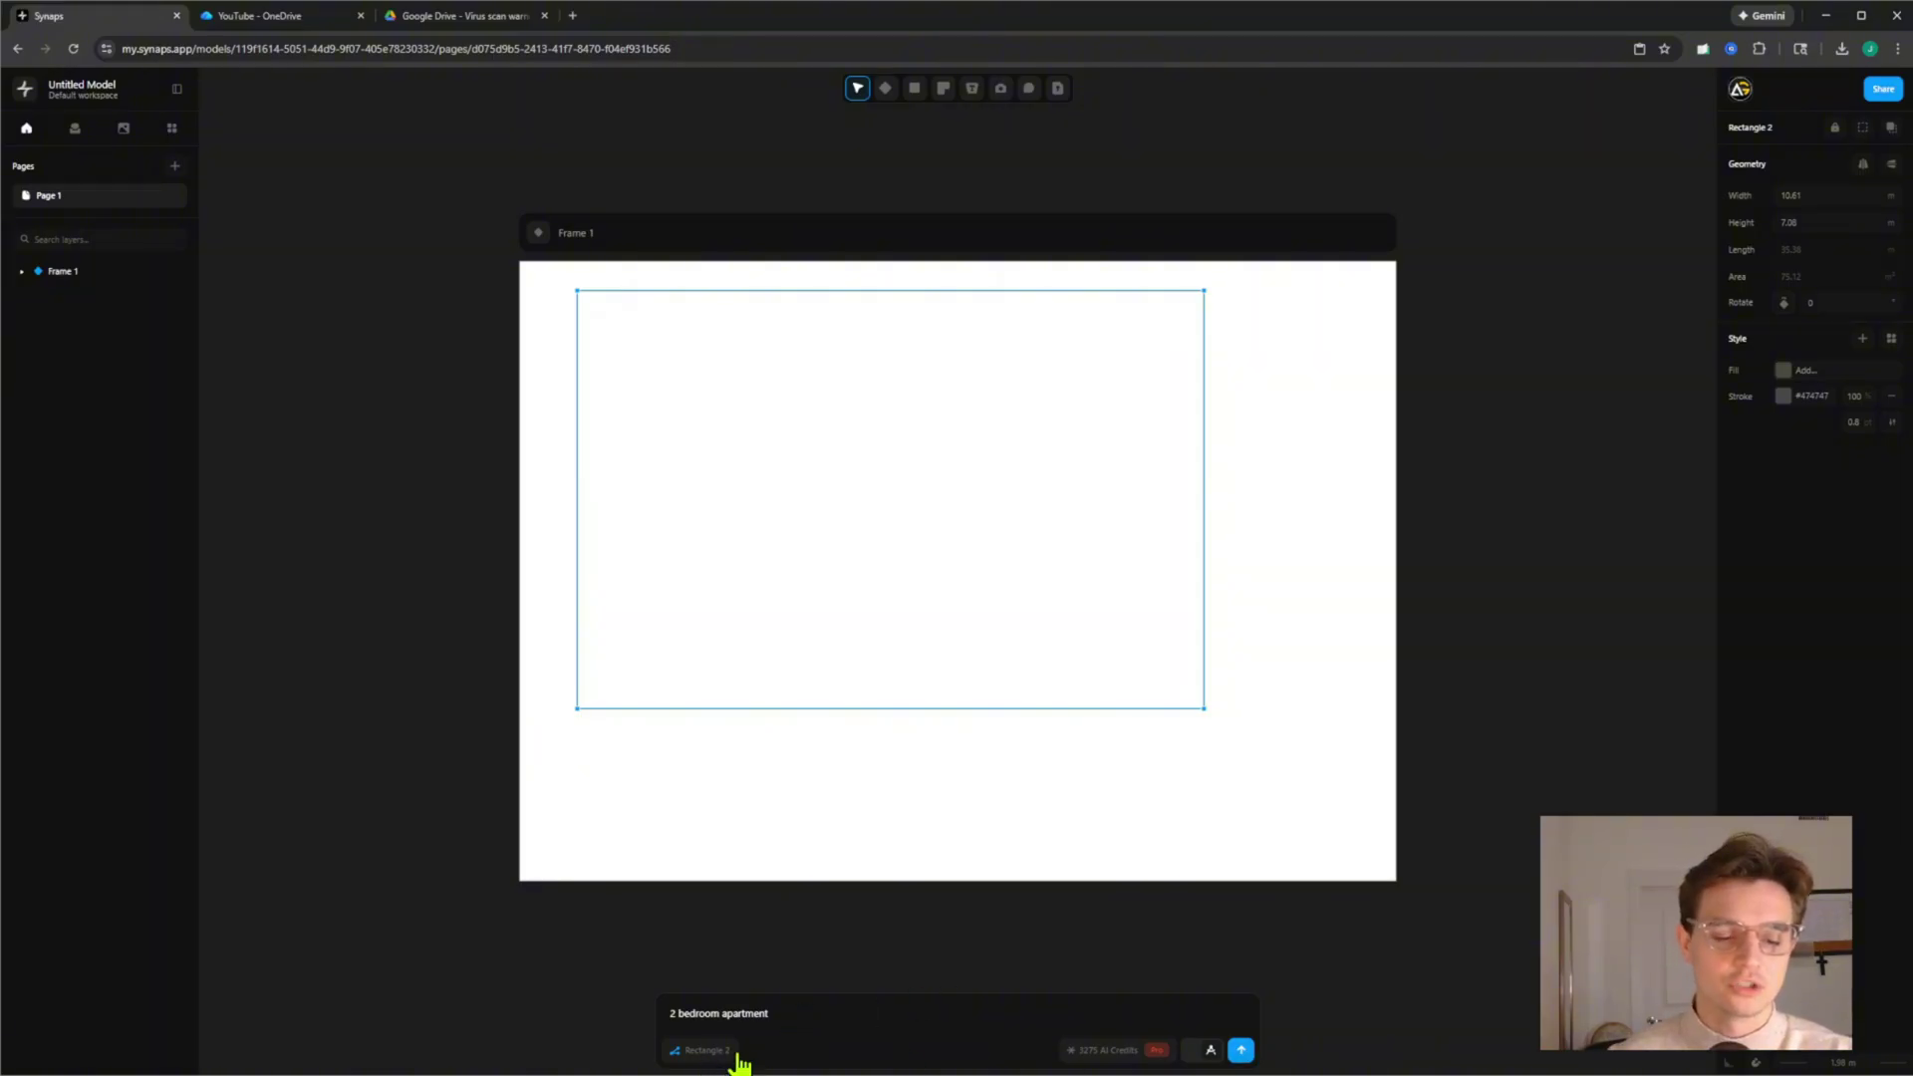
click(1242, 1050)
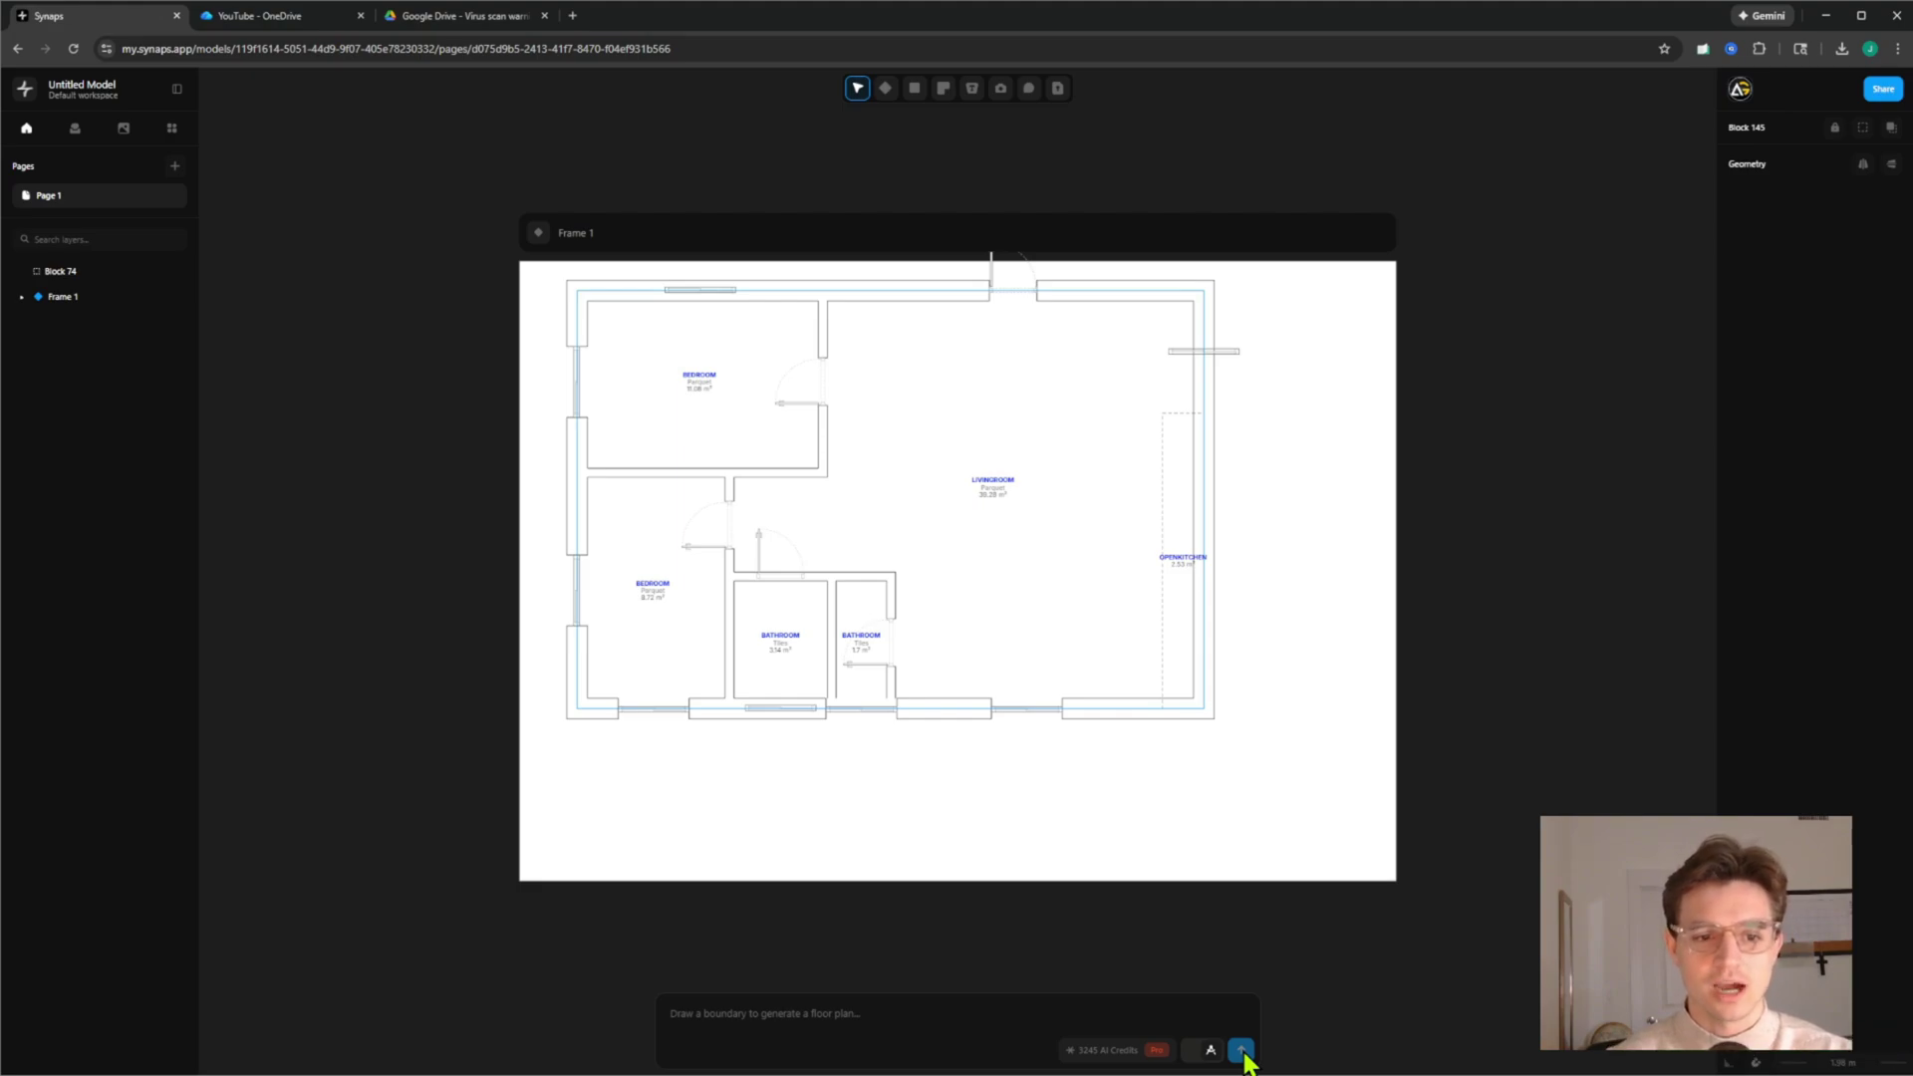
Set the larger bathroom's door into its upper wall so that it swings into the room
click(1233, 351)
shift+click(822, 389)
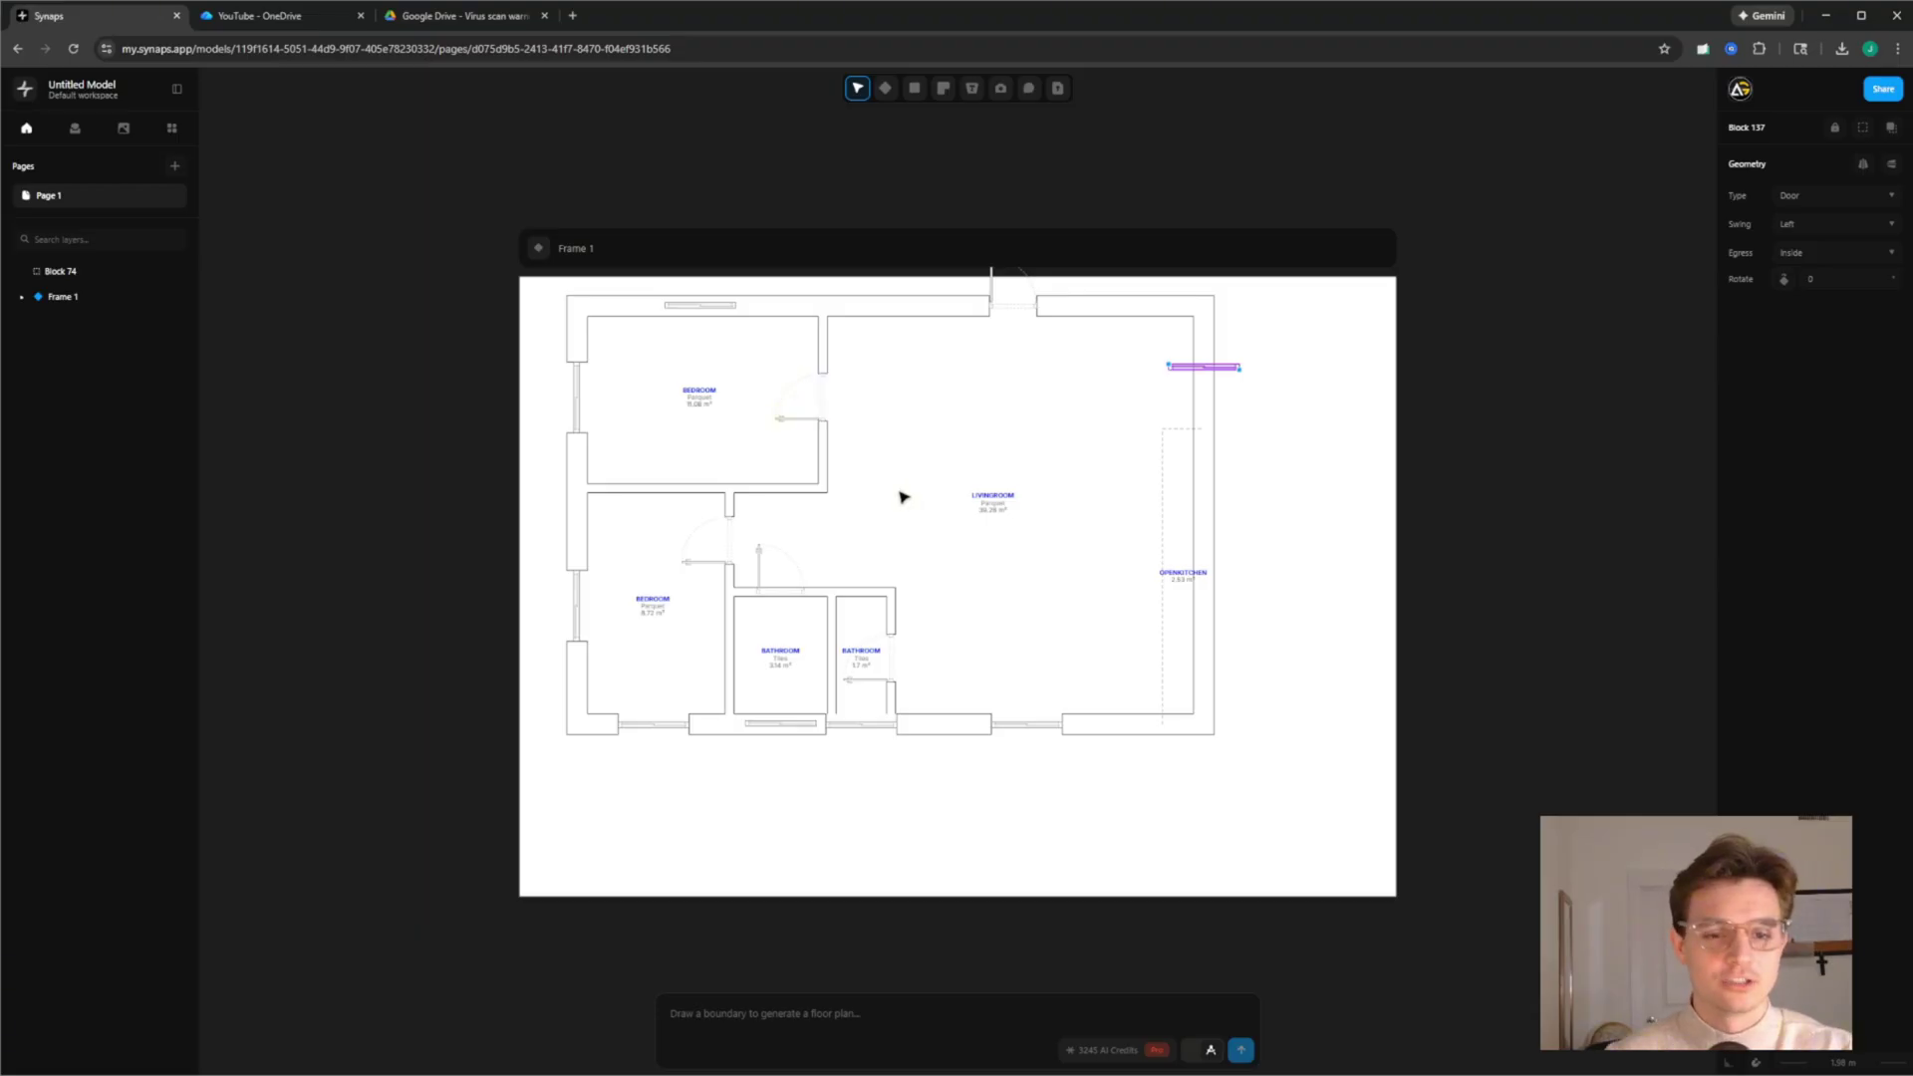
middle_drag(932, 513, 852, 421)
scroll(904, 540, up, 3)
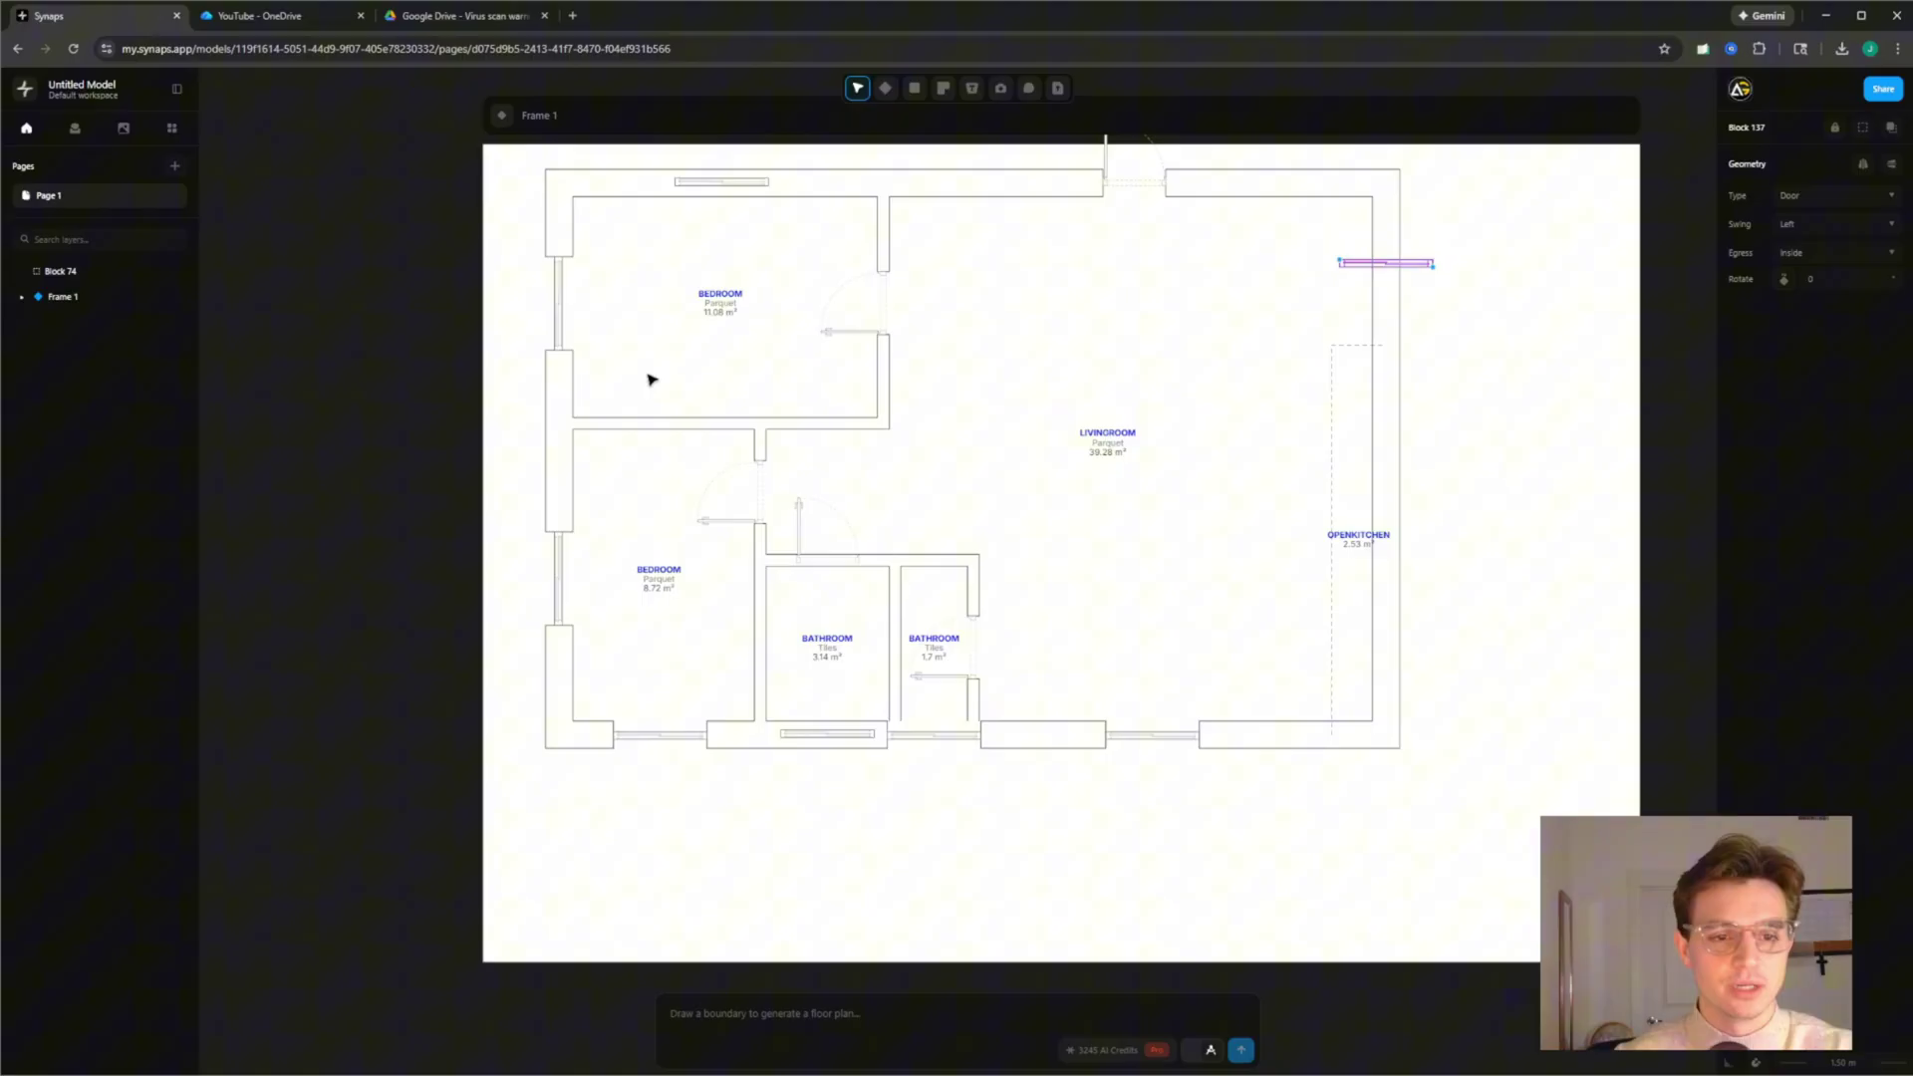
scroll(704, 332, up, 1)
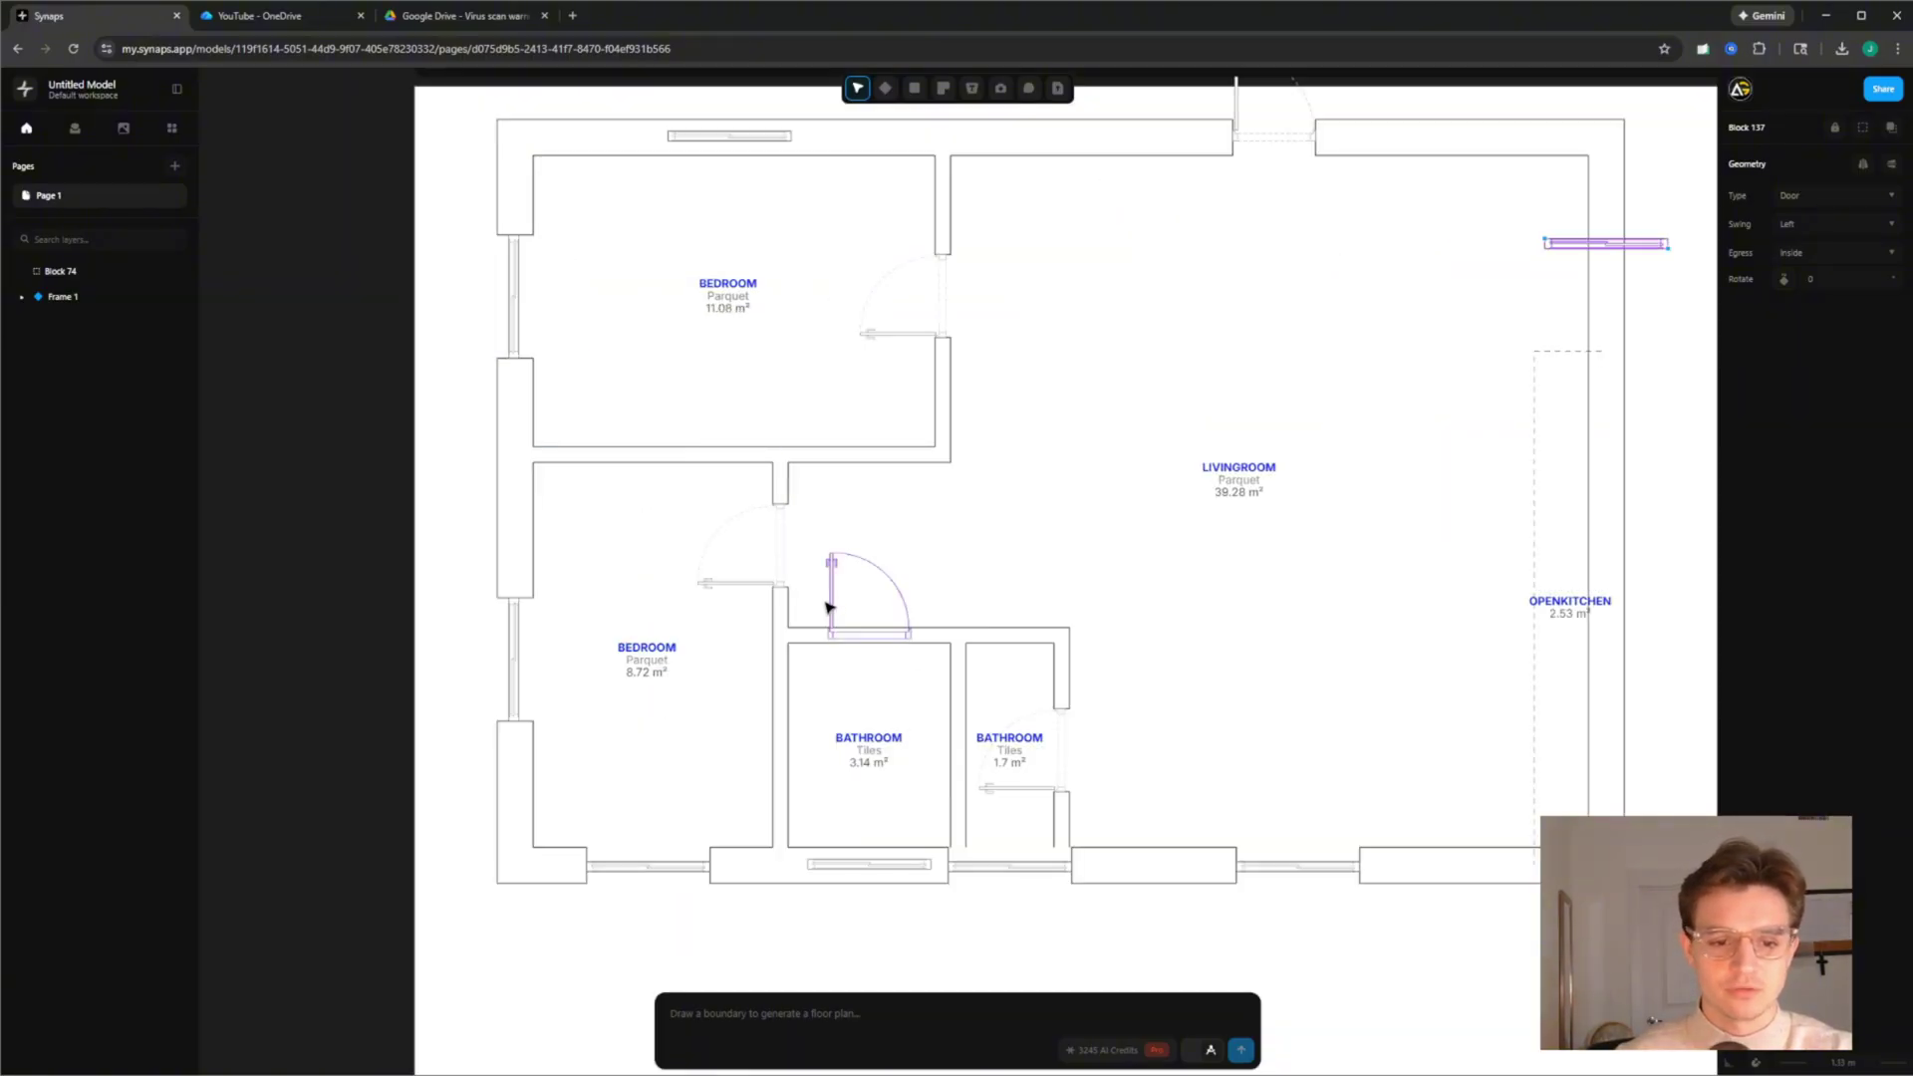
drag(829, 605, 824, 589)
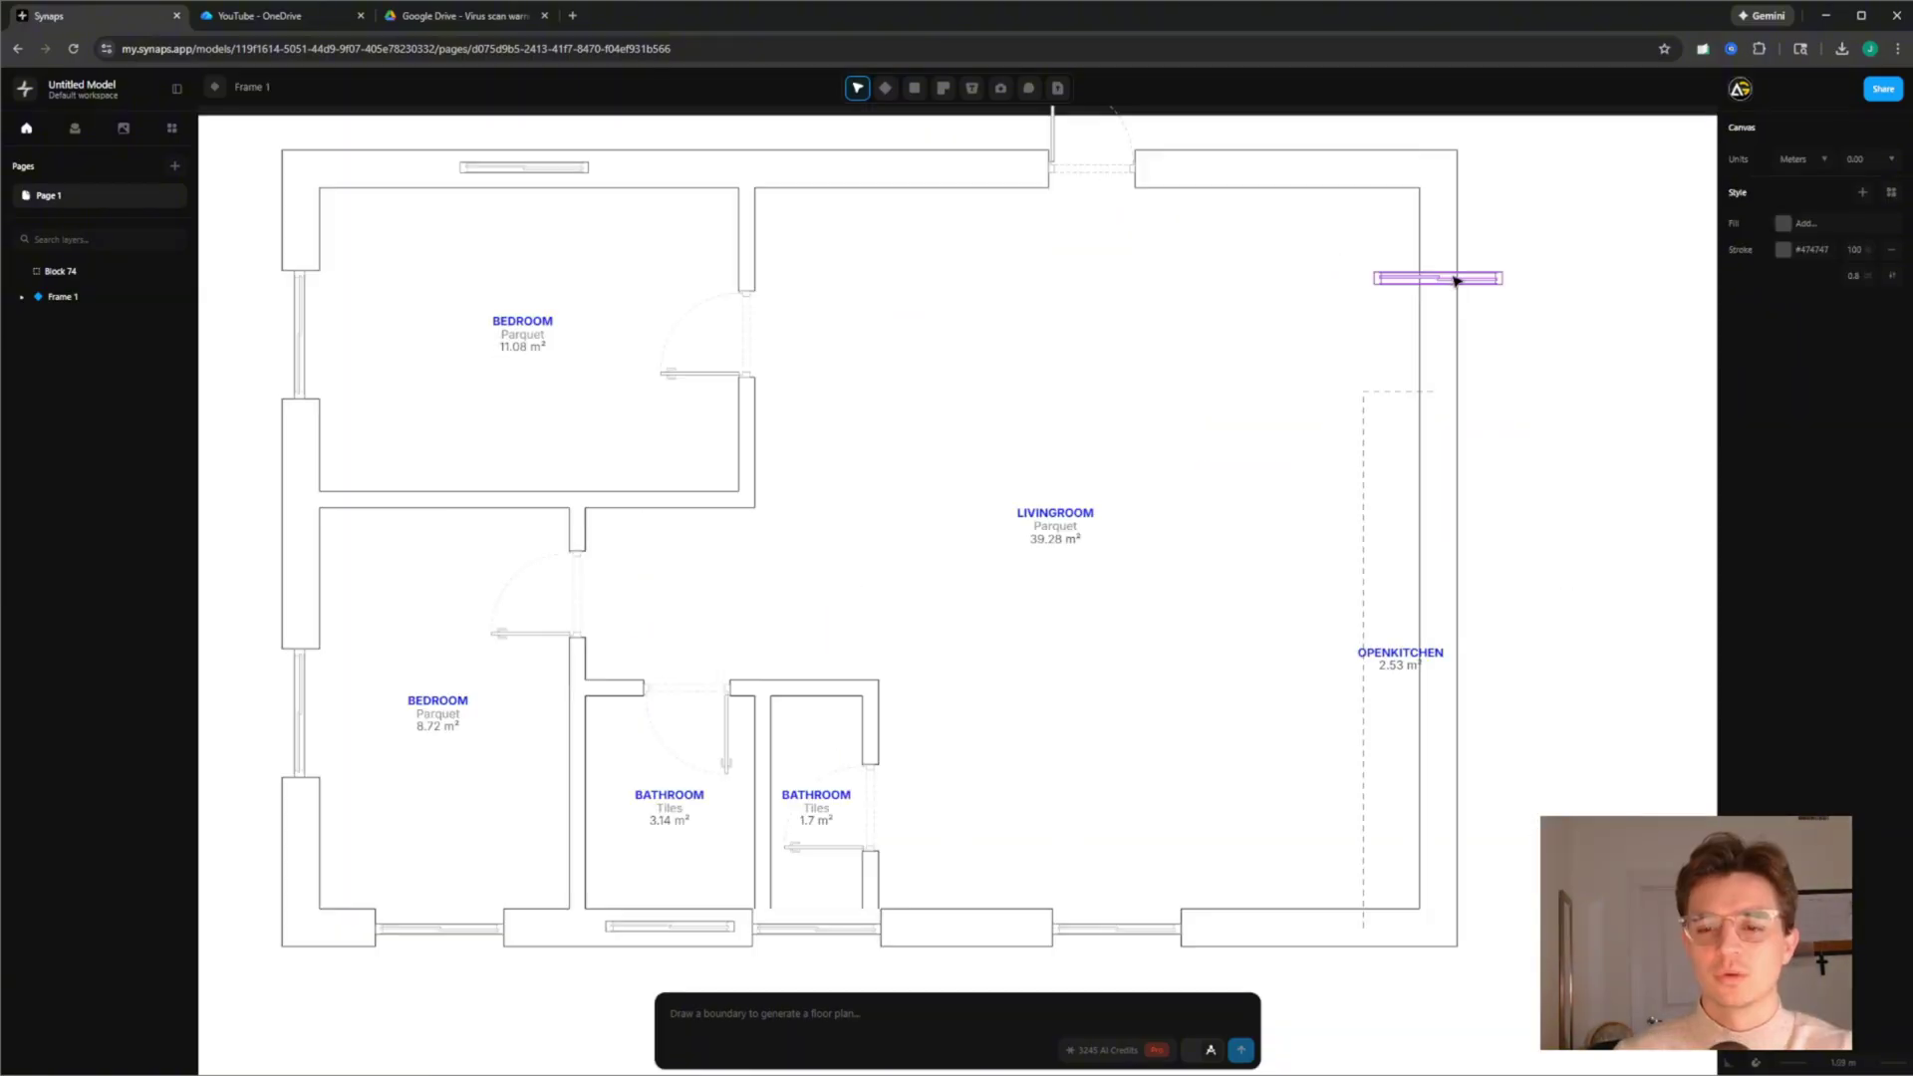
Fit the loose windows into the living room's right exterior wall and the upper bedroom's top exterior wall
scroll(1456, 280, up, 2)
mouse_move(1457, 280)
mouse_down()
mouse_move(1425, 282)
mouse_move(1430, 299)
mouse_up()
scroll(1335, 295, down, 5)
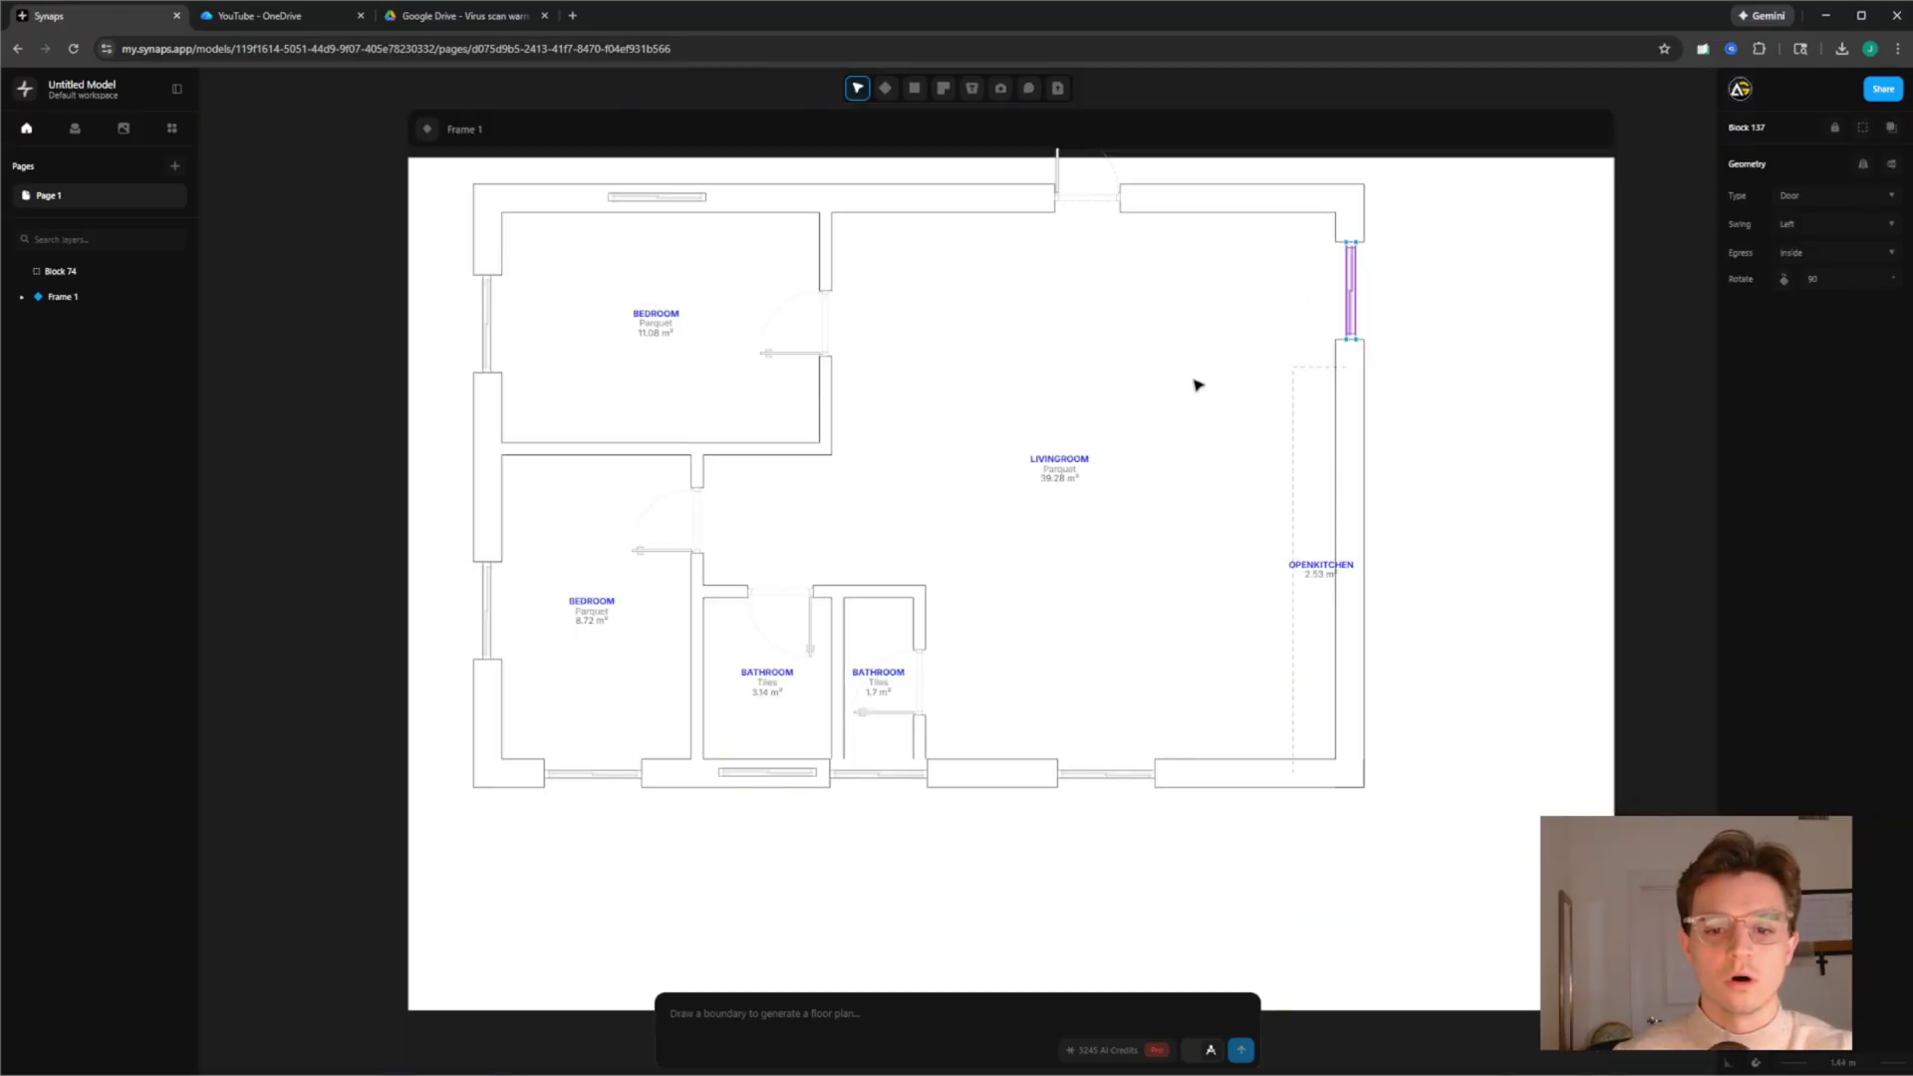
scroll(1166, 523, up, 3)
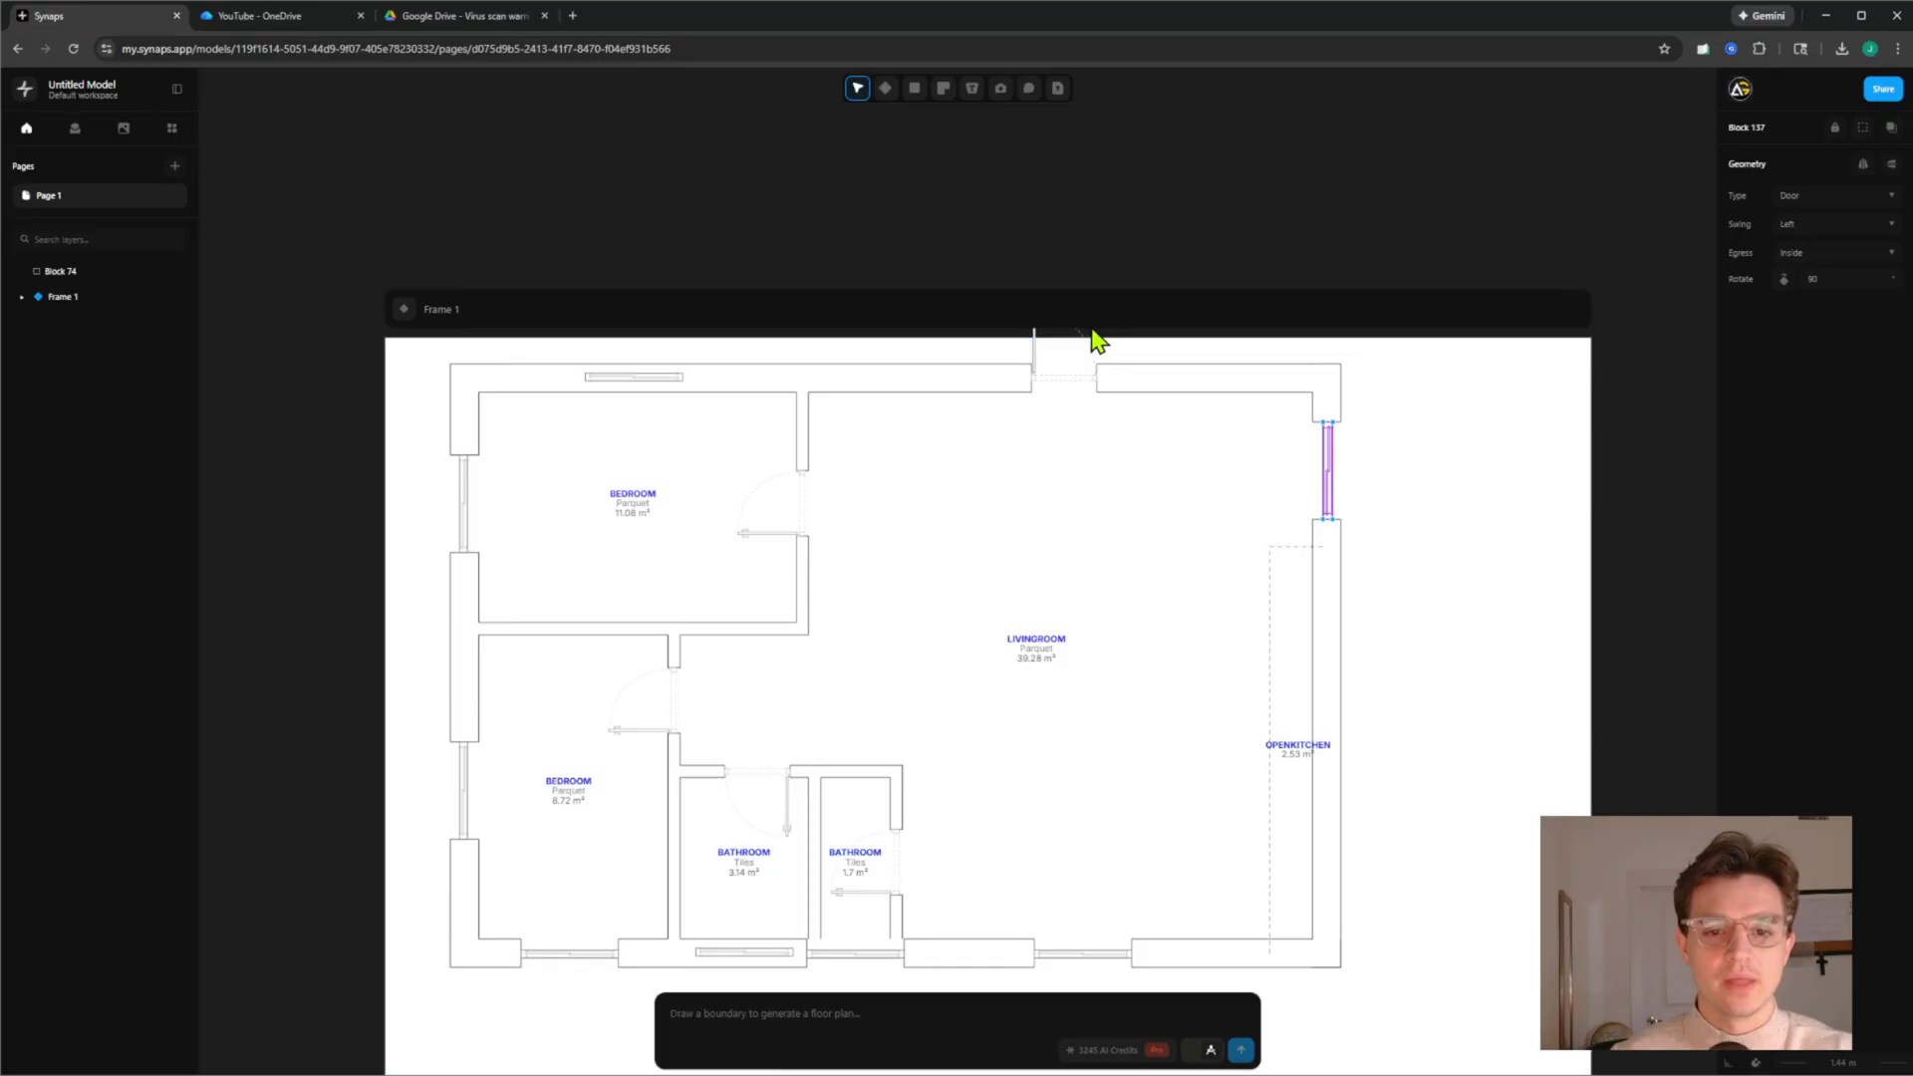
click(646, 378)
Widen the smaller bathroom into the living room, and shift the upper bedroom's partition wall and door toward the living room and lower corner
middle_drag(893, 852, 909, 613)
scroll(925, 602, up, 5)
scroll(924, 601, down, 3)
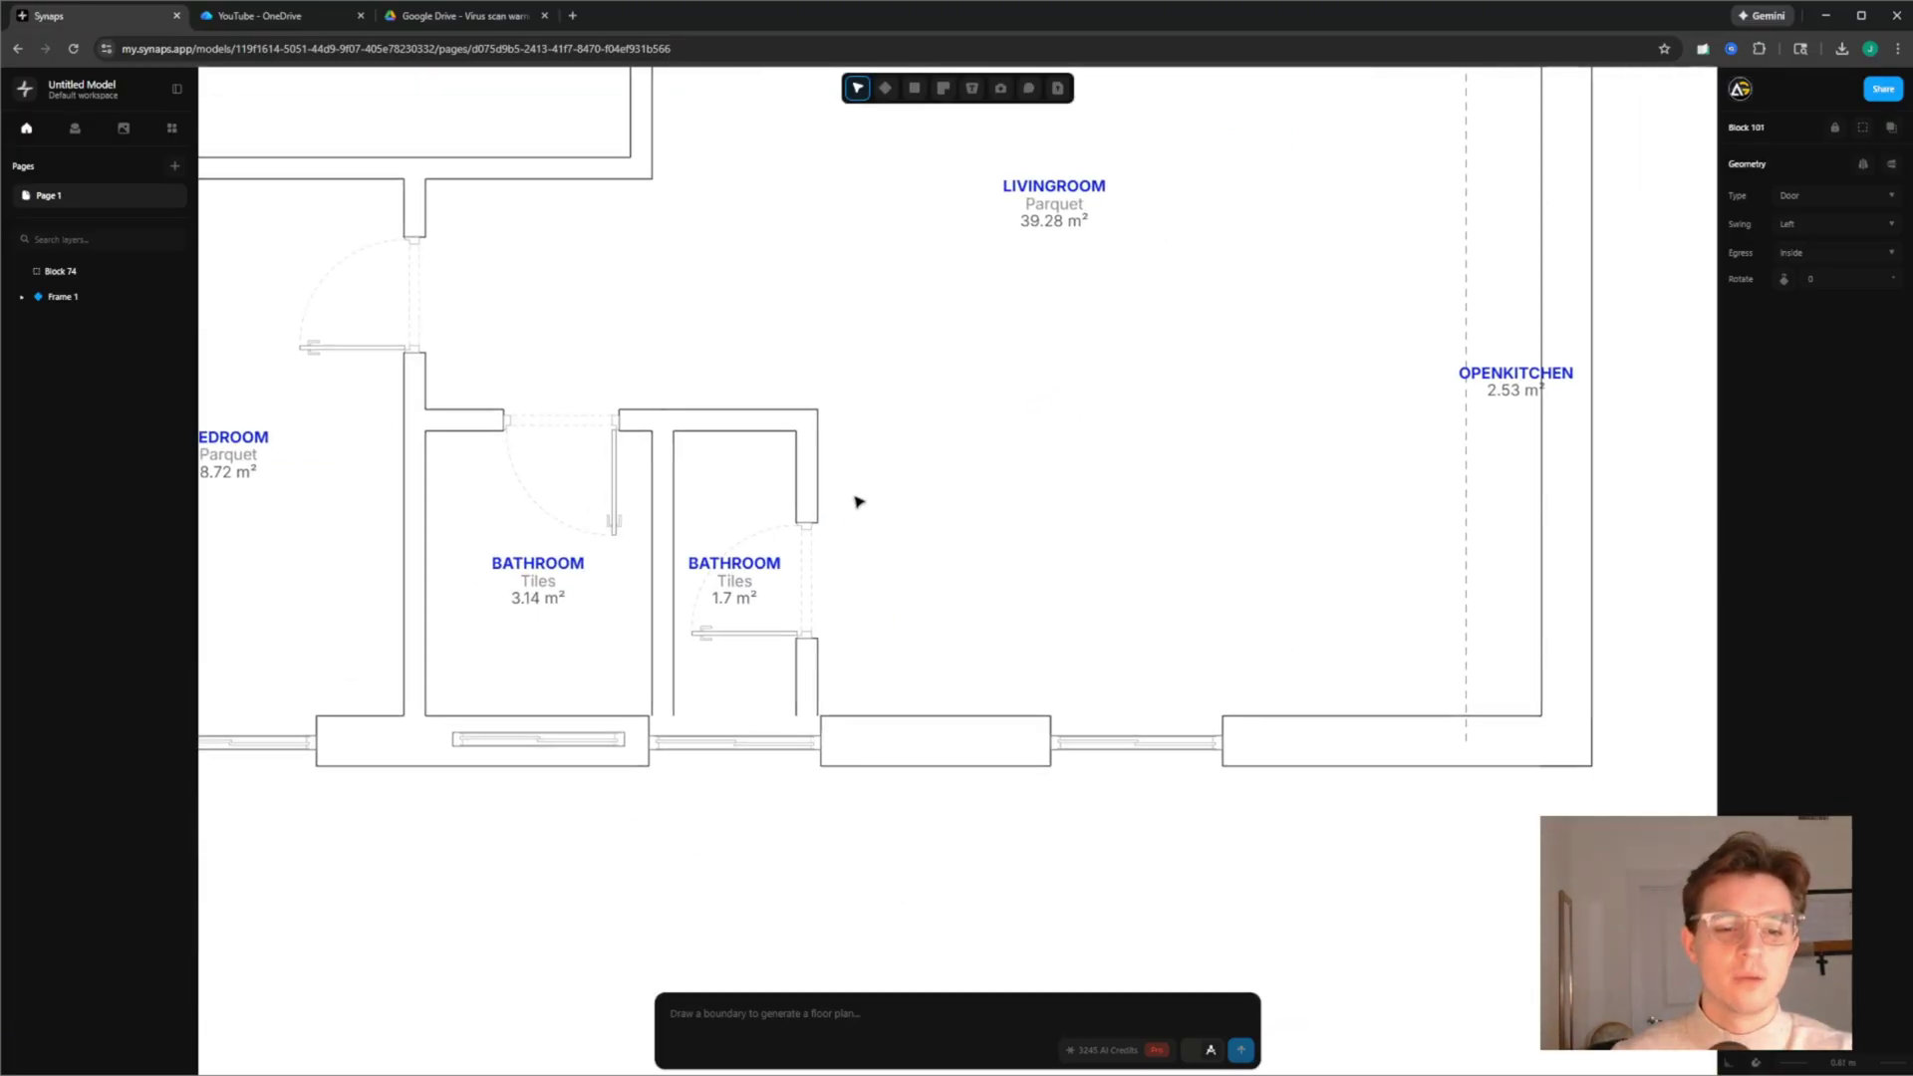
drag(821, 471, 922, 478)
scroll(1031, 438, down, 3)
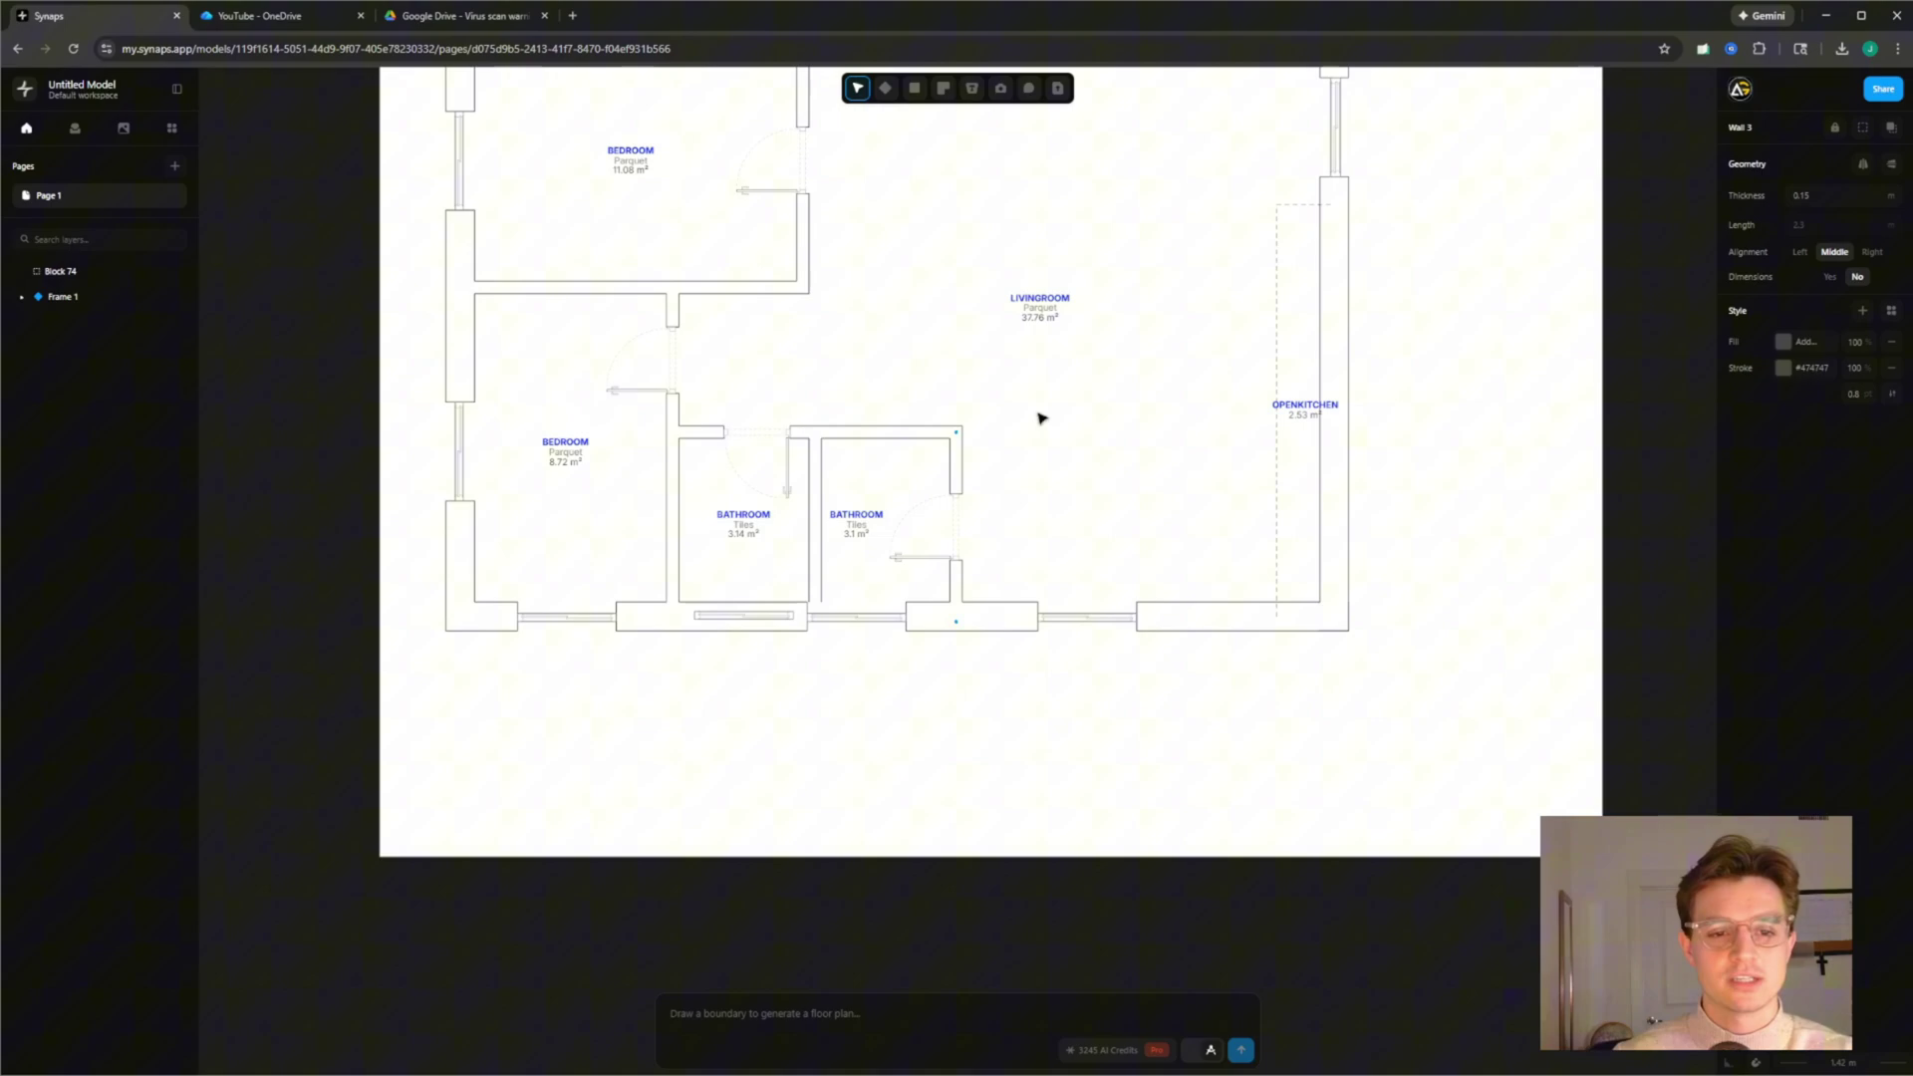
scroll(1041, 419, up, 3)
mouse_move(854, 422)
mouse_down()
mouse_move(805, 420)
mouse_move(861, 422)
mouse_move(832, 410)
mouse_move(829, 446)
mouse_up()
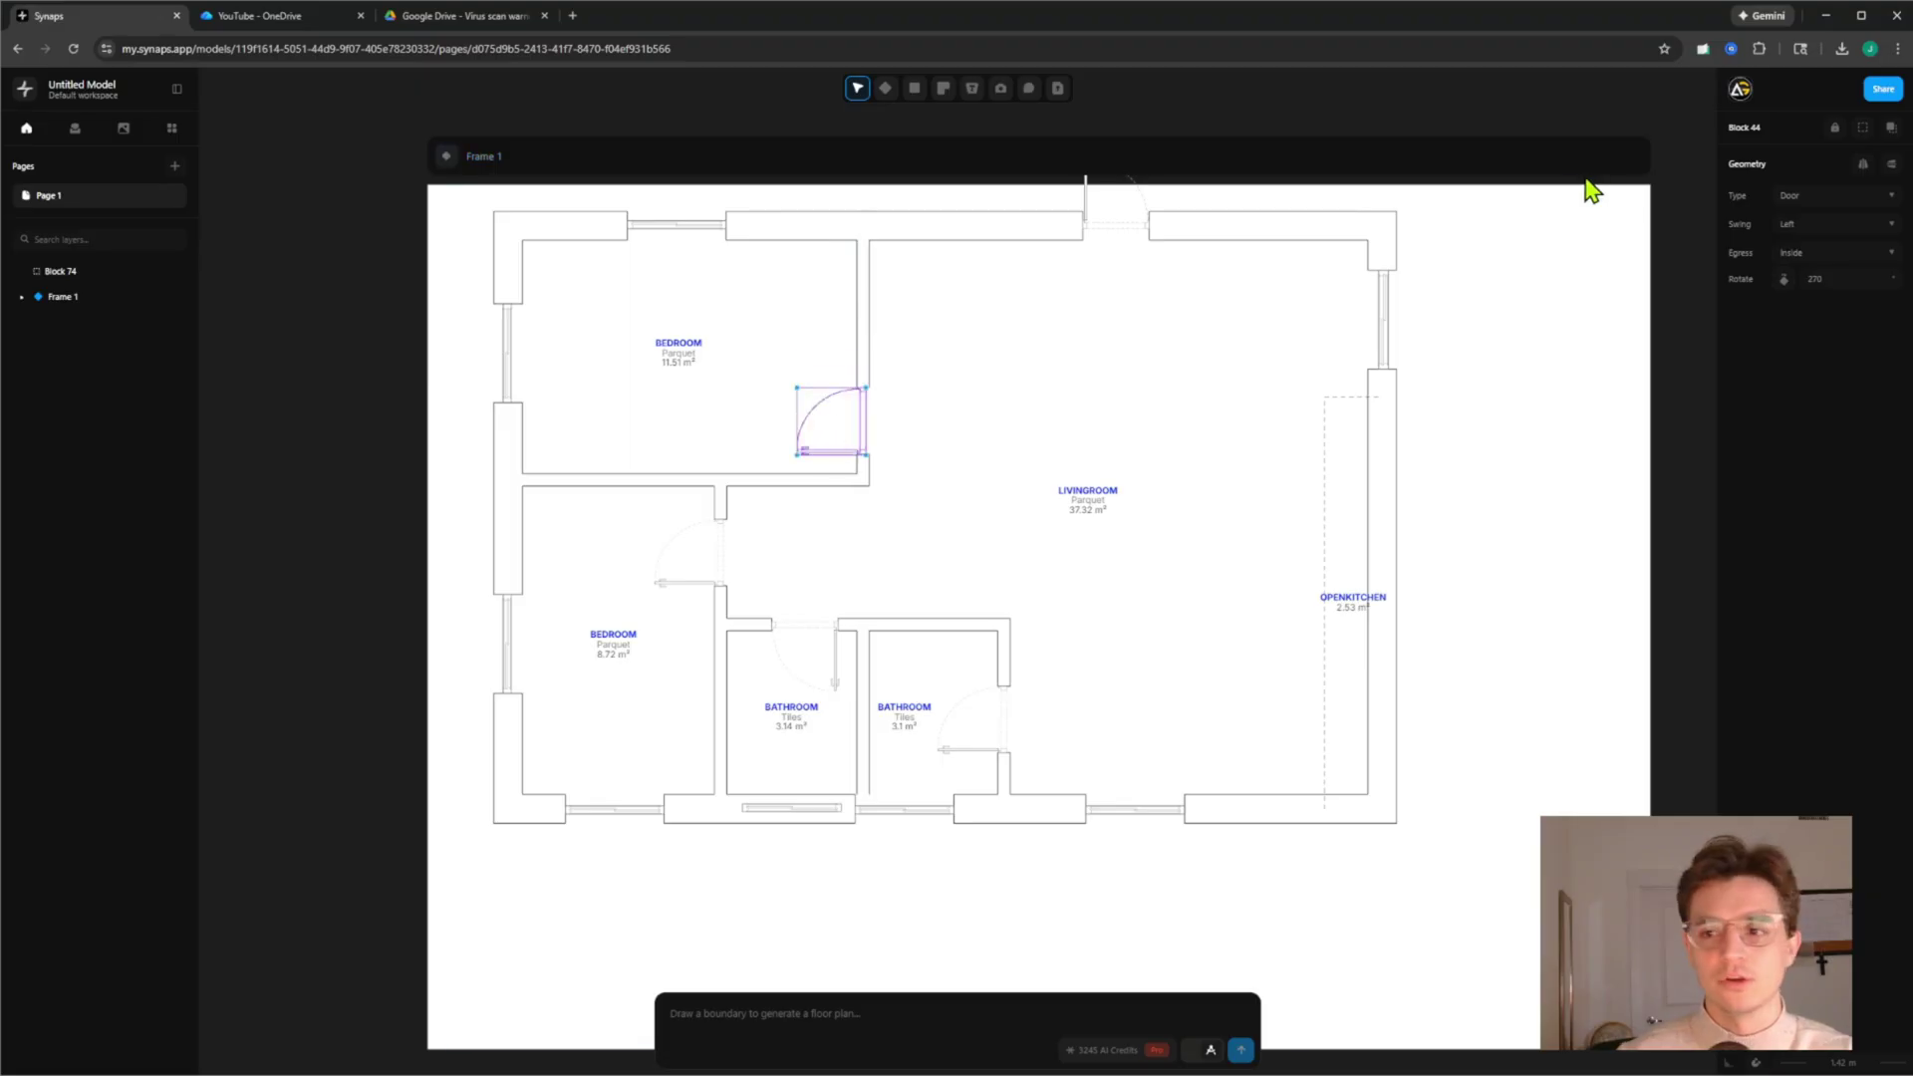
Try the upper bedroom's door with its swing set to Right and its egress set to Outside
click(1795, 225)
click(1800, 278)
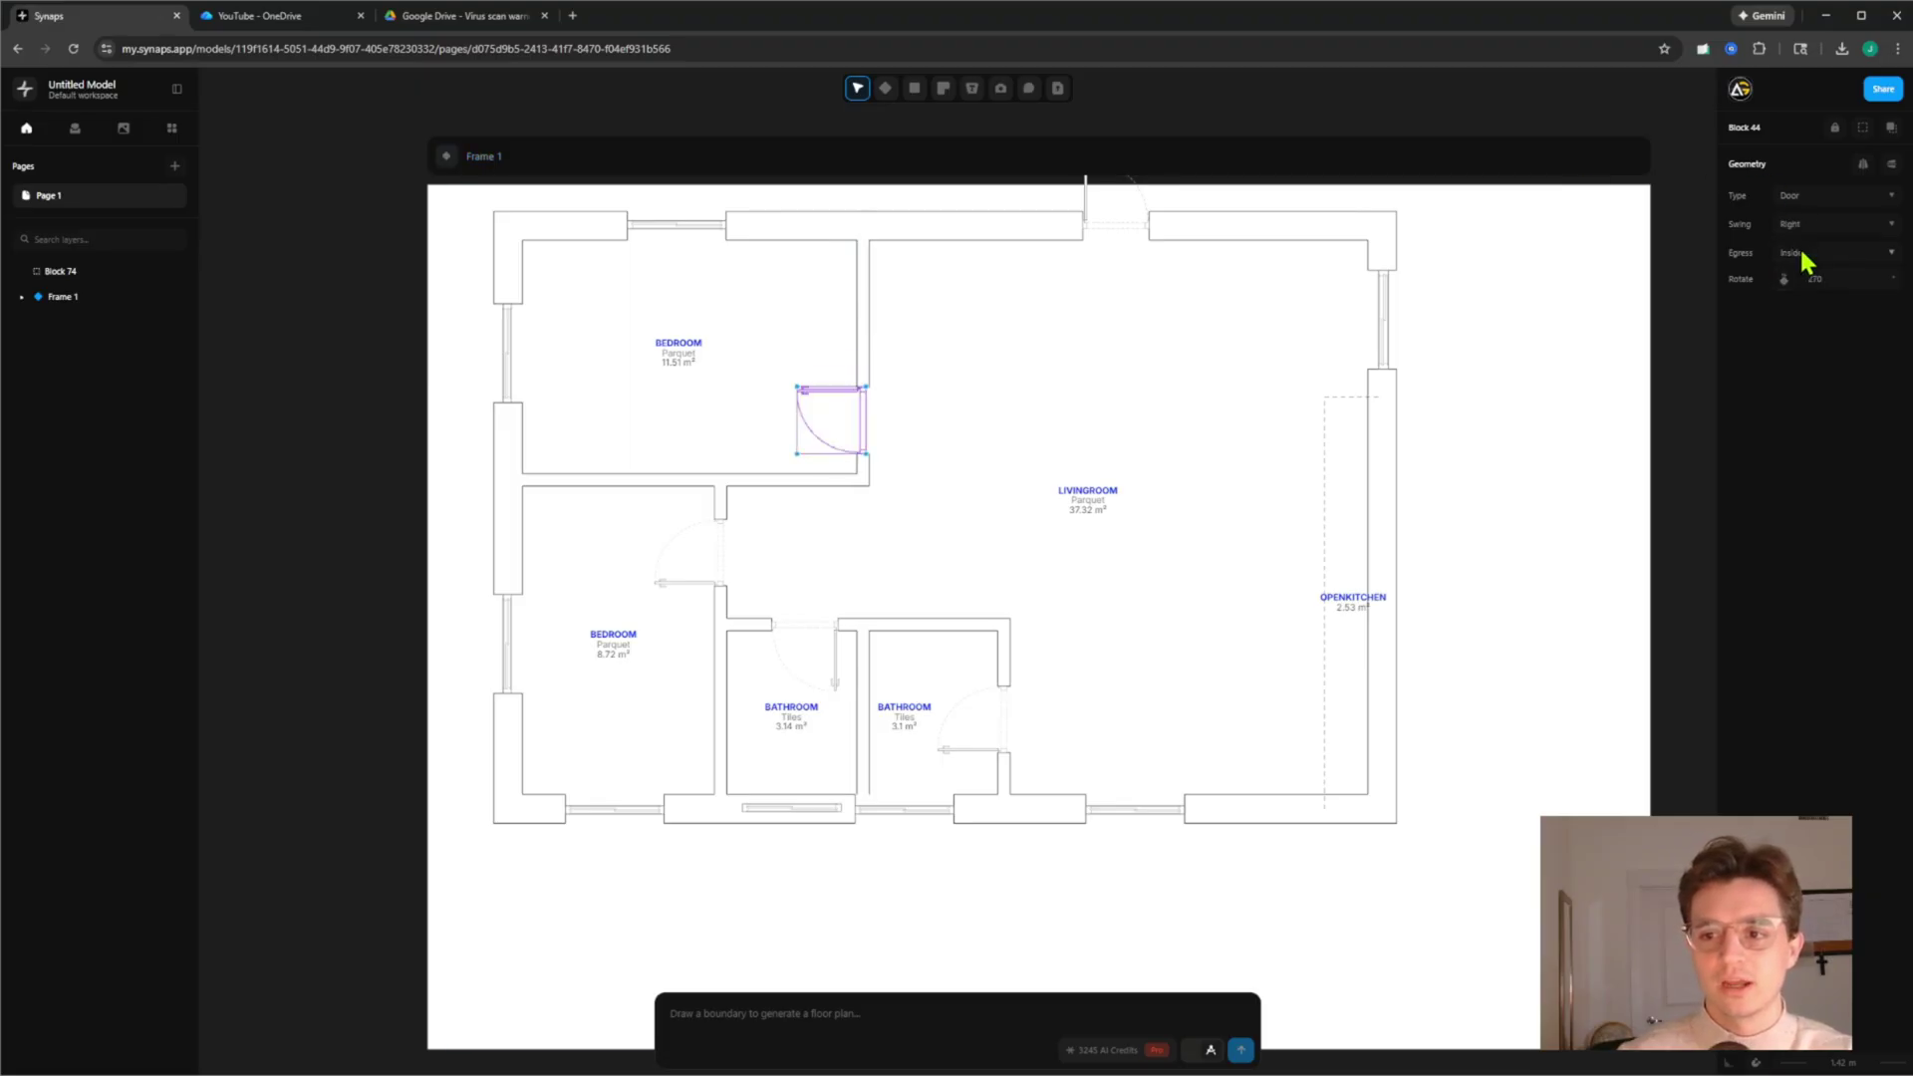
click(1799, 250)
click(1805, 305)
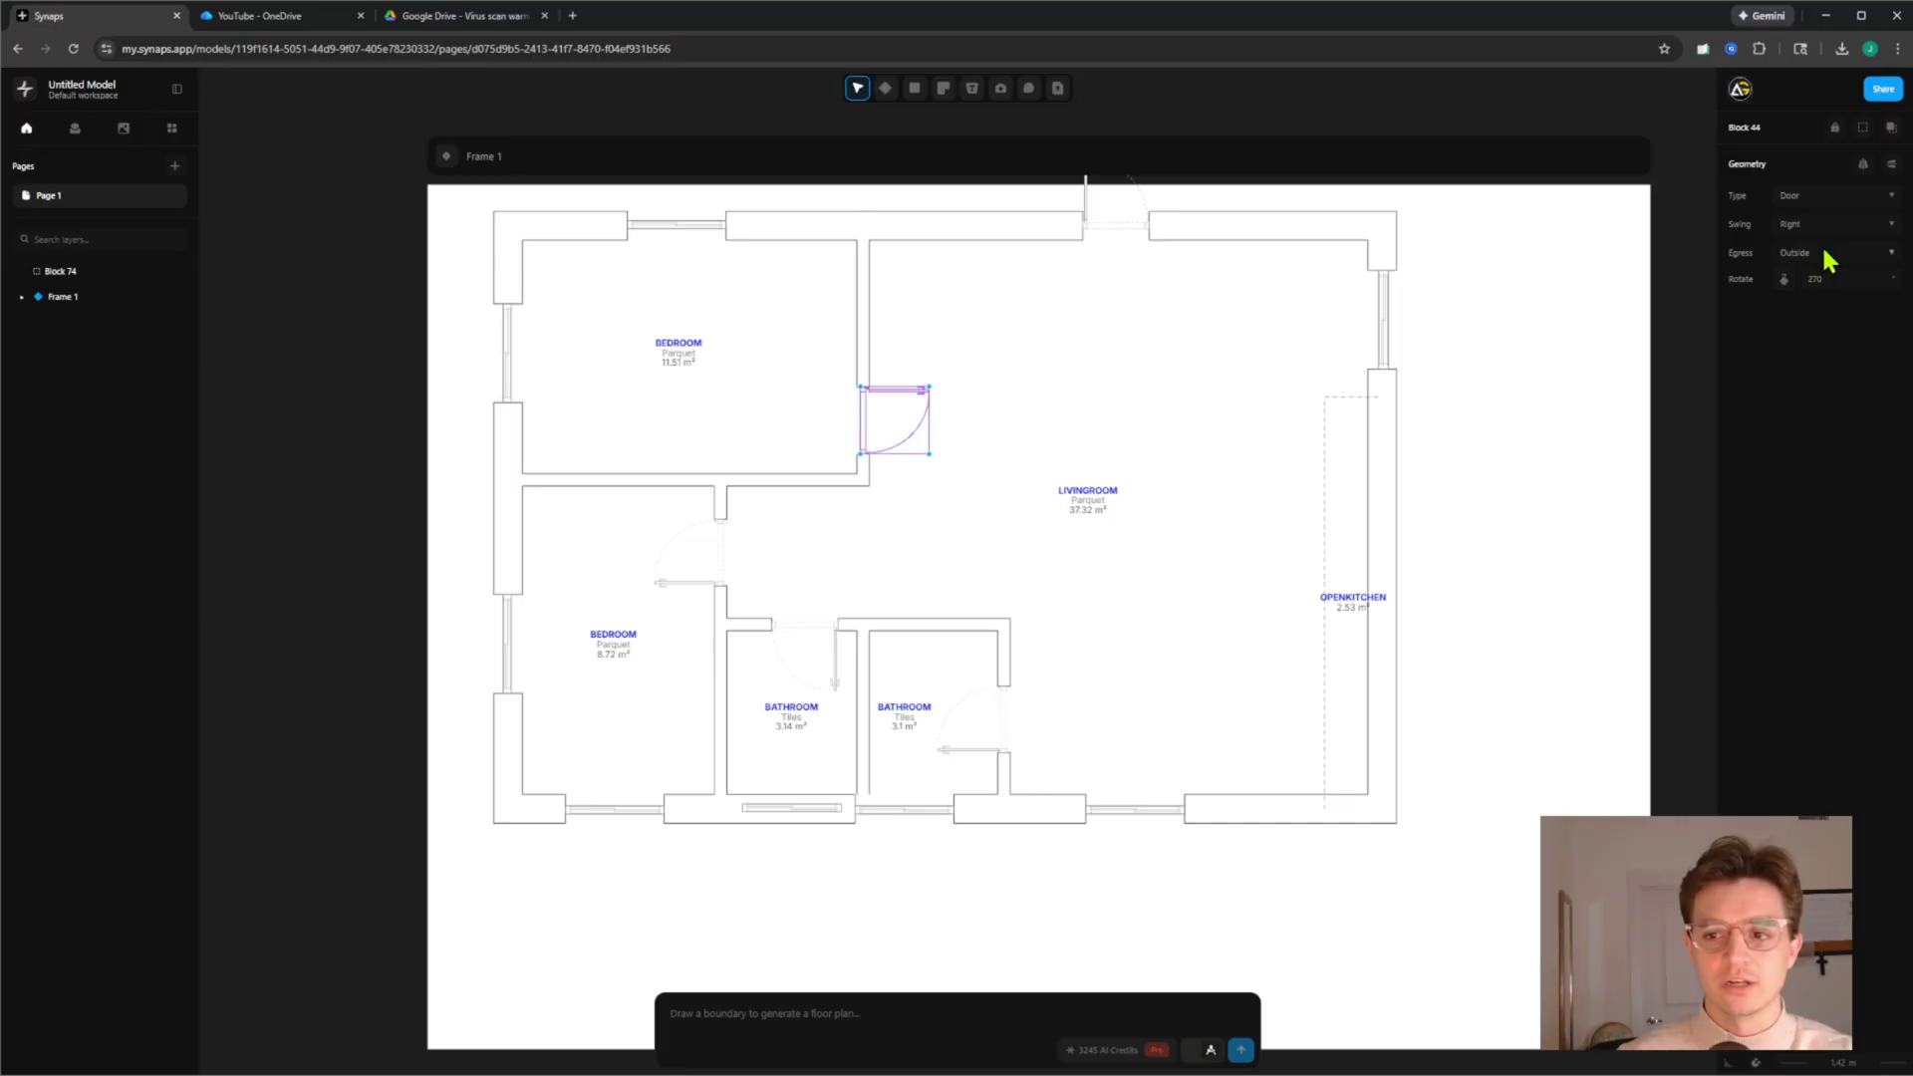
Fit the larger bathroom's loose window into the bottom exterior wall
middle_drag(1121, 494, 1068, 402)
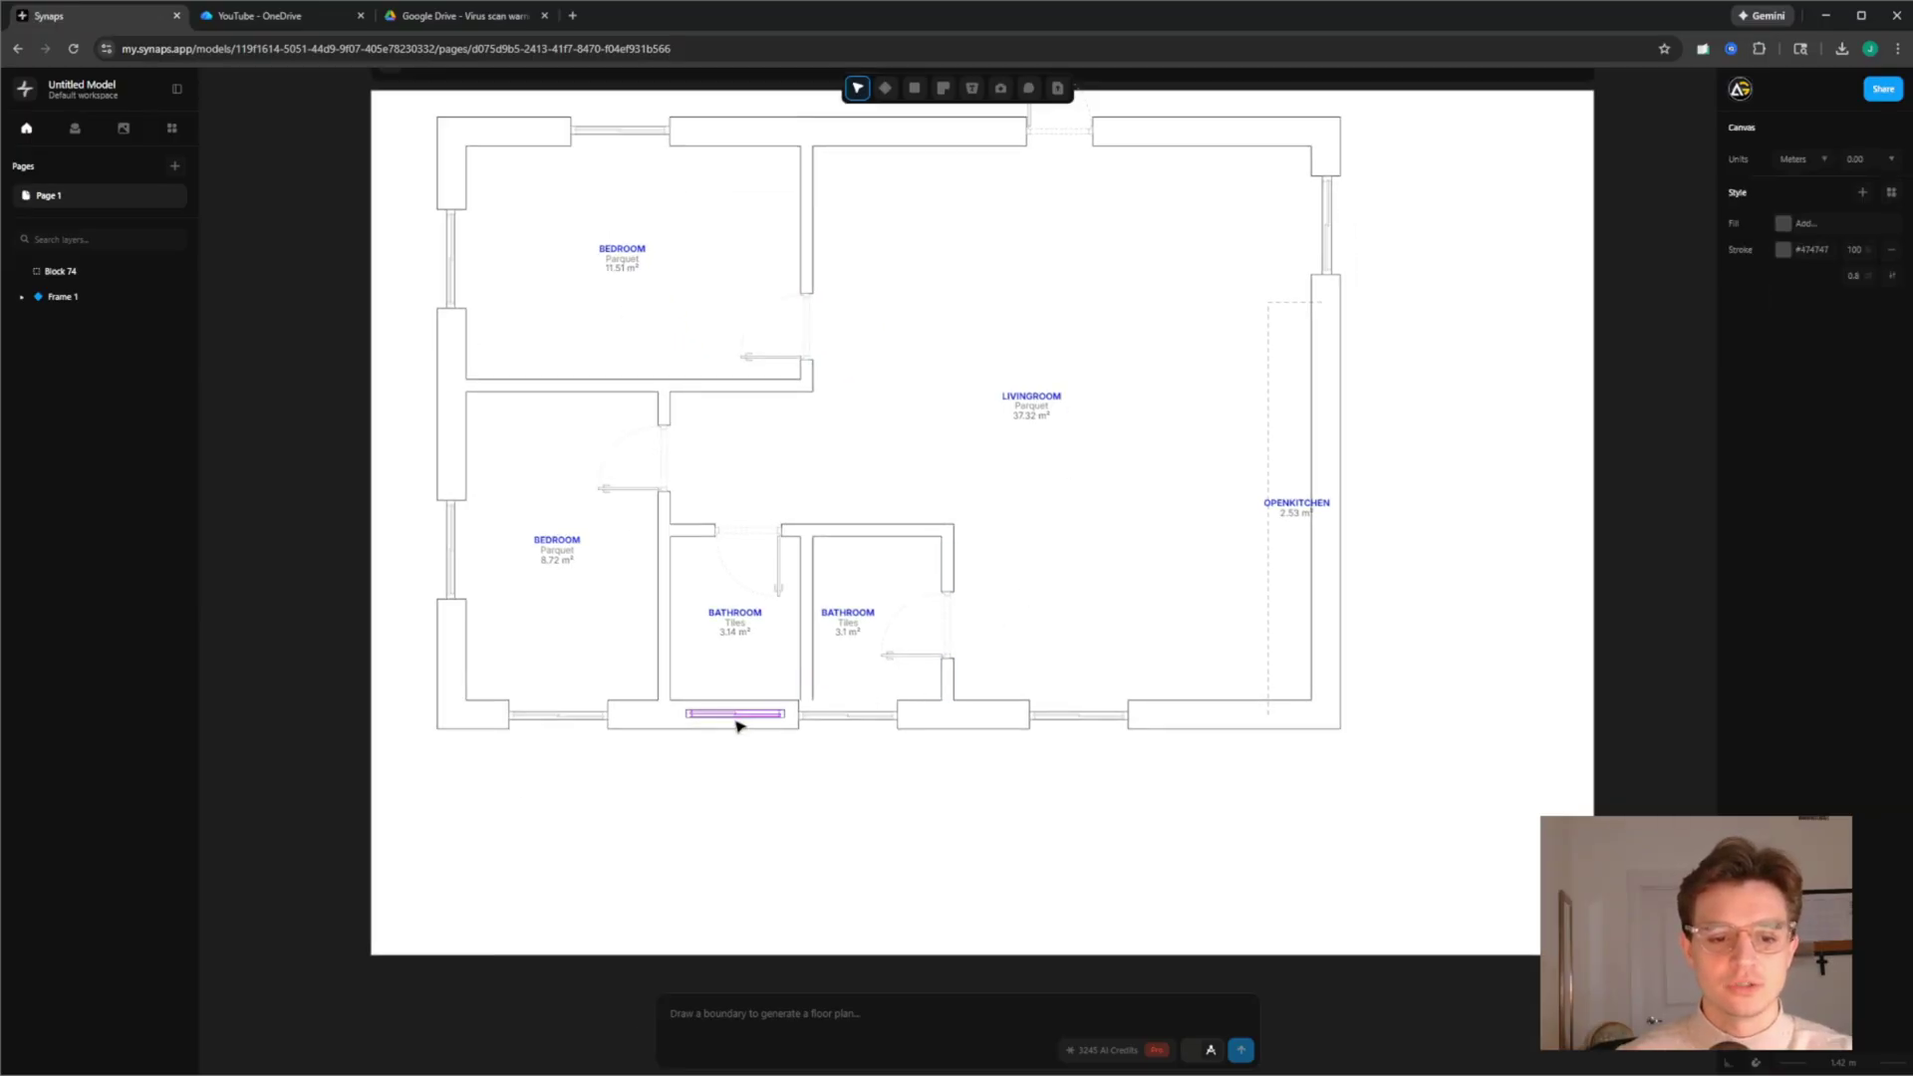
drag(738, 720, 737, 680)
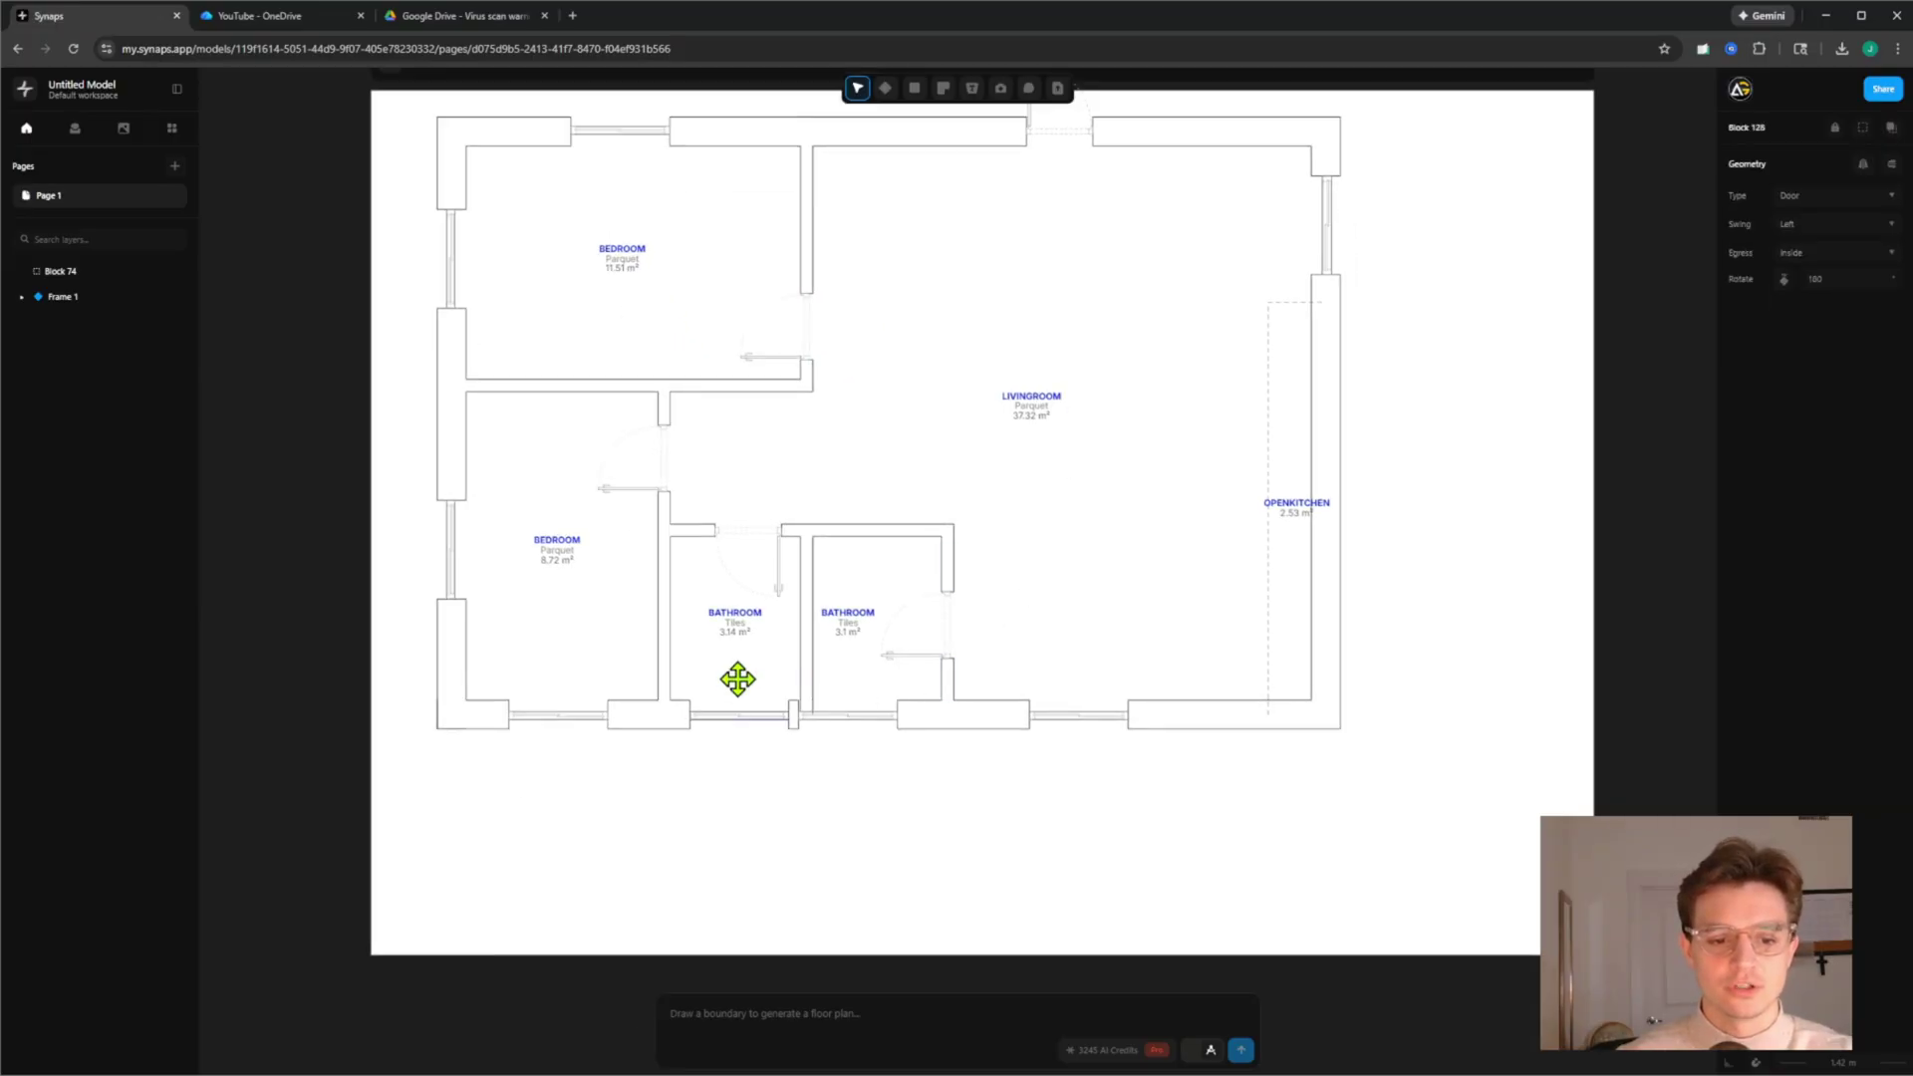
click(735, 715)
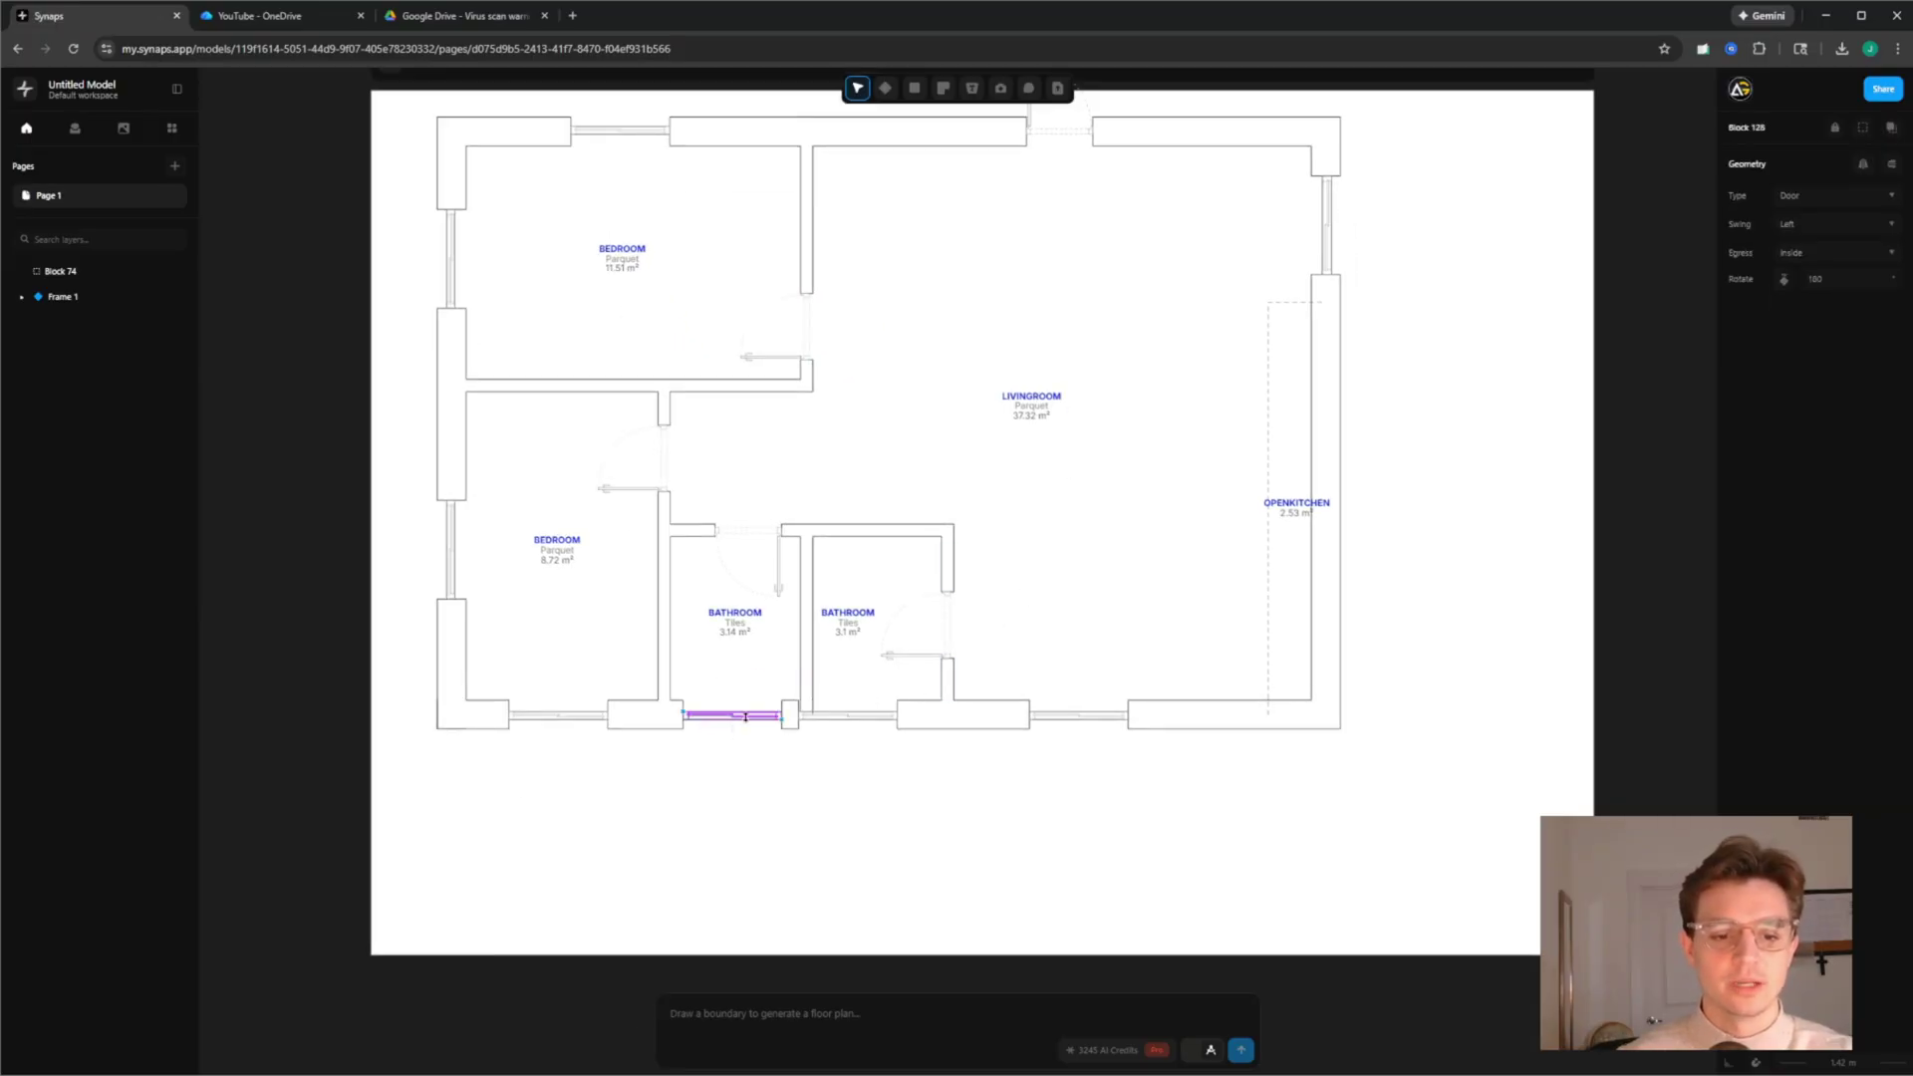
Try the larger bathroom's exterior window as a Door, and return its type to Window
click(1811, 231)
click(1815, 245)
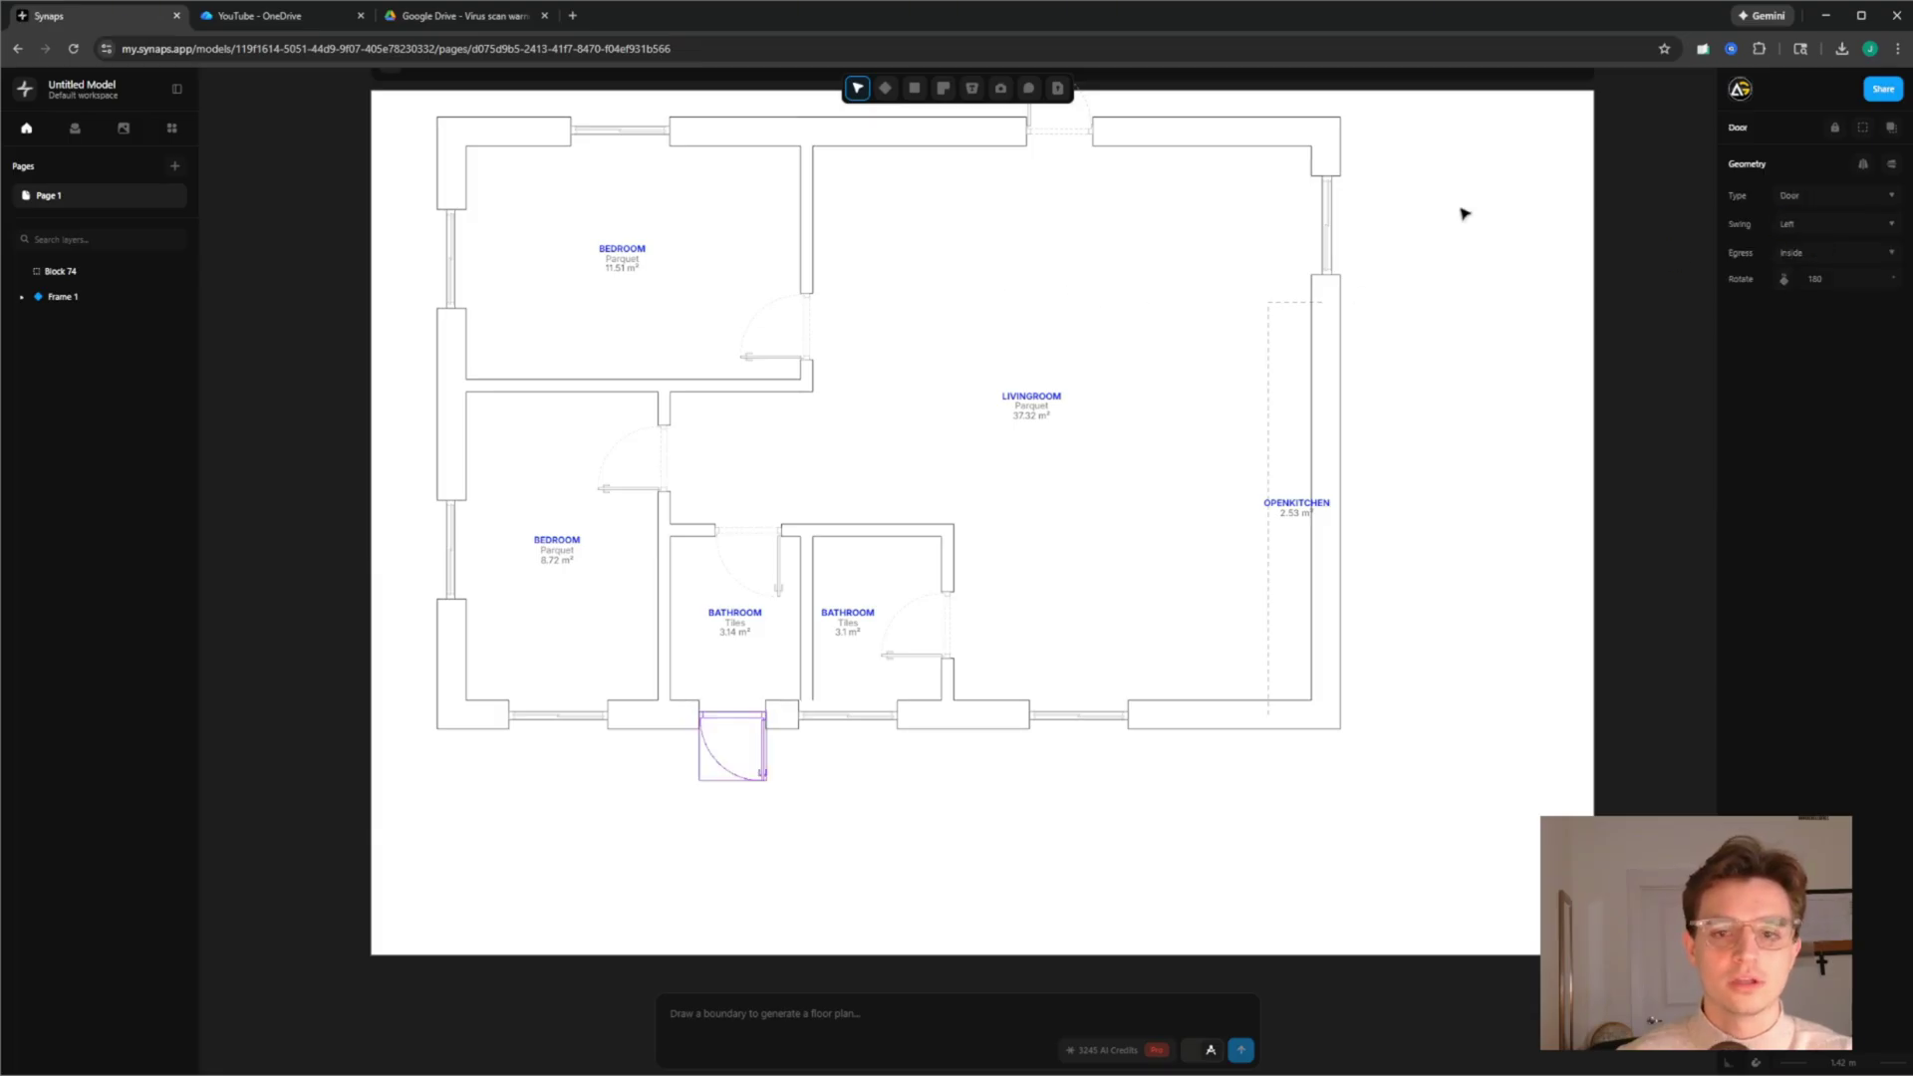
click(1791, 196)
click(1815, 249)
Enlarge the open kitchen to about 9 m² by moving its dashed separators outward, and center its room label
click(943, 88)
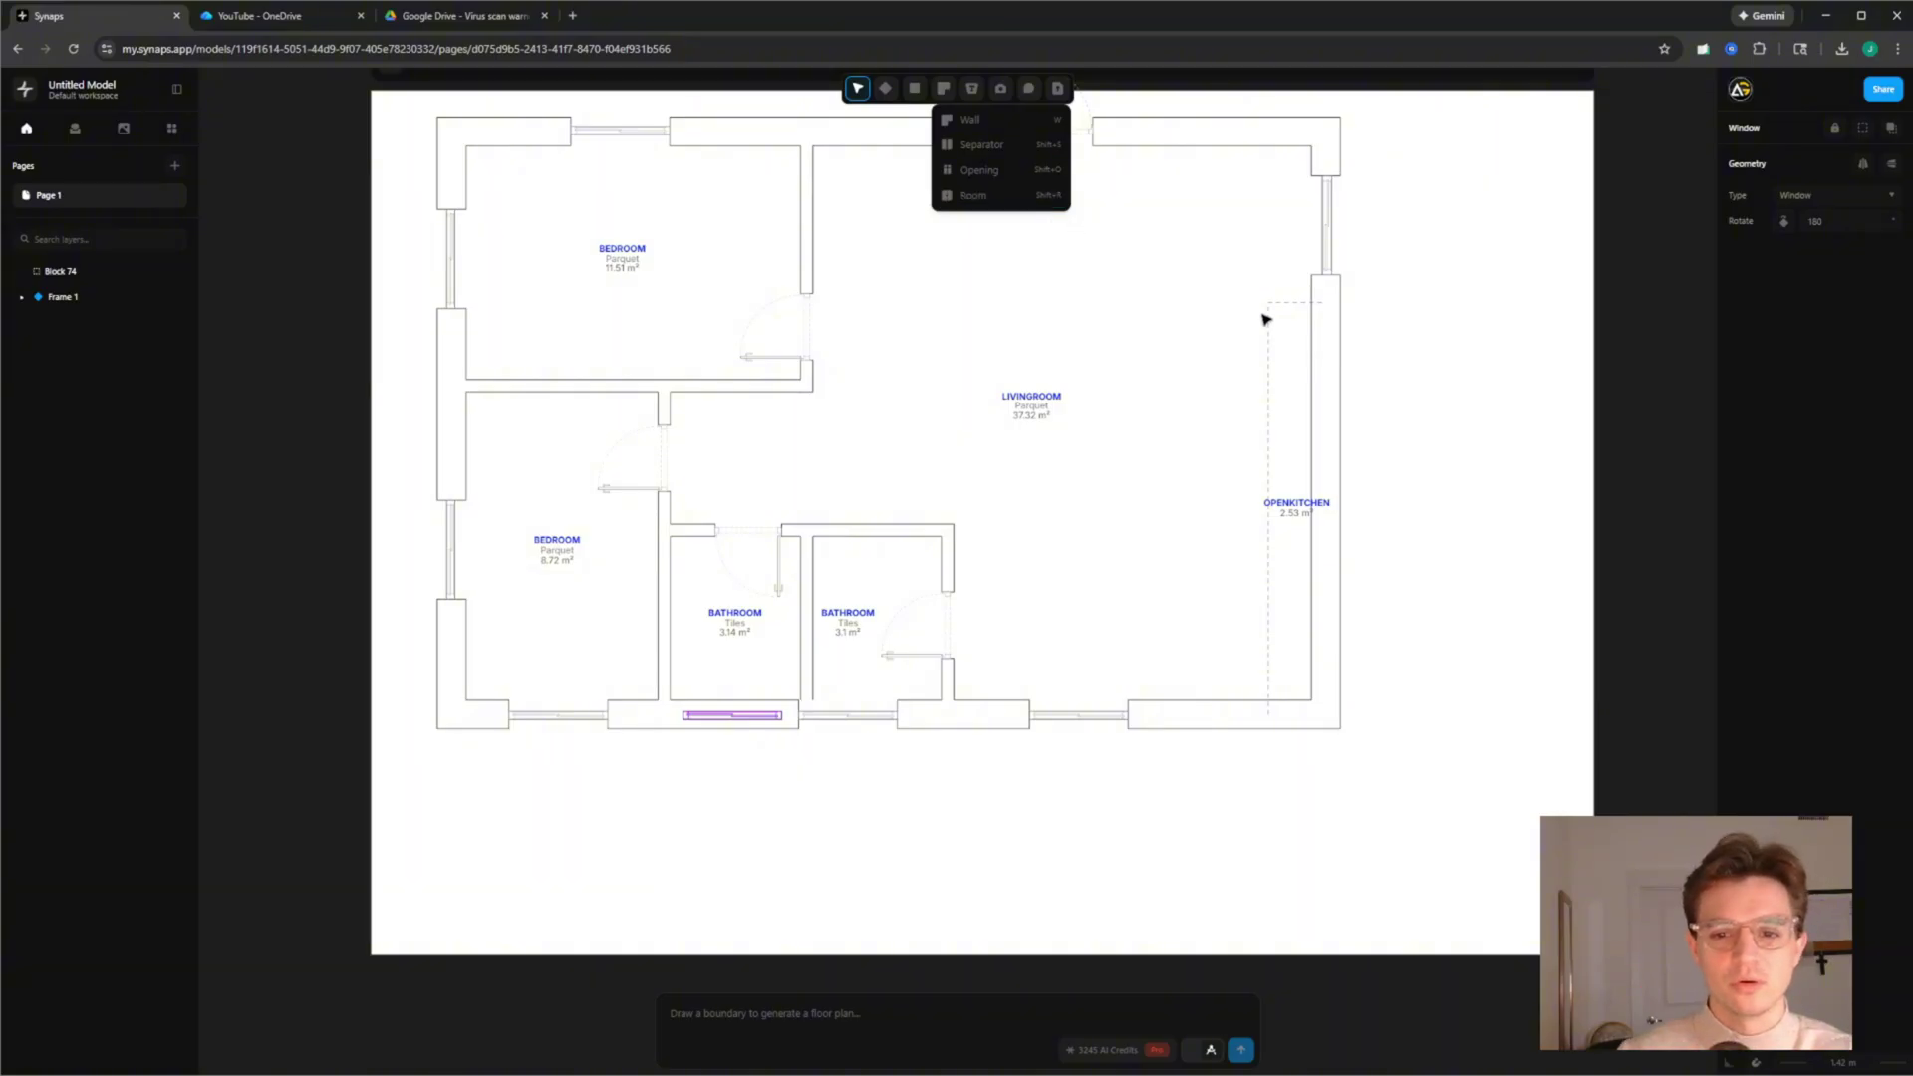
drag(1265, 319, 1165, 323)
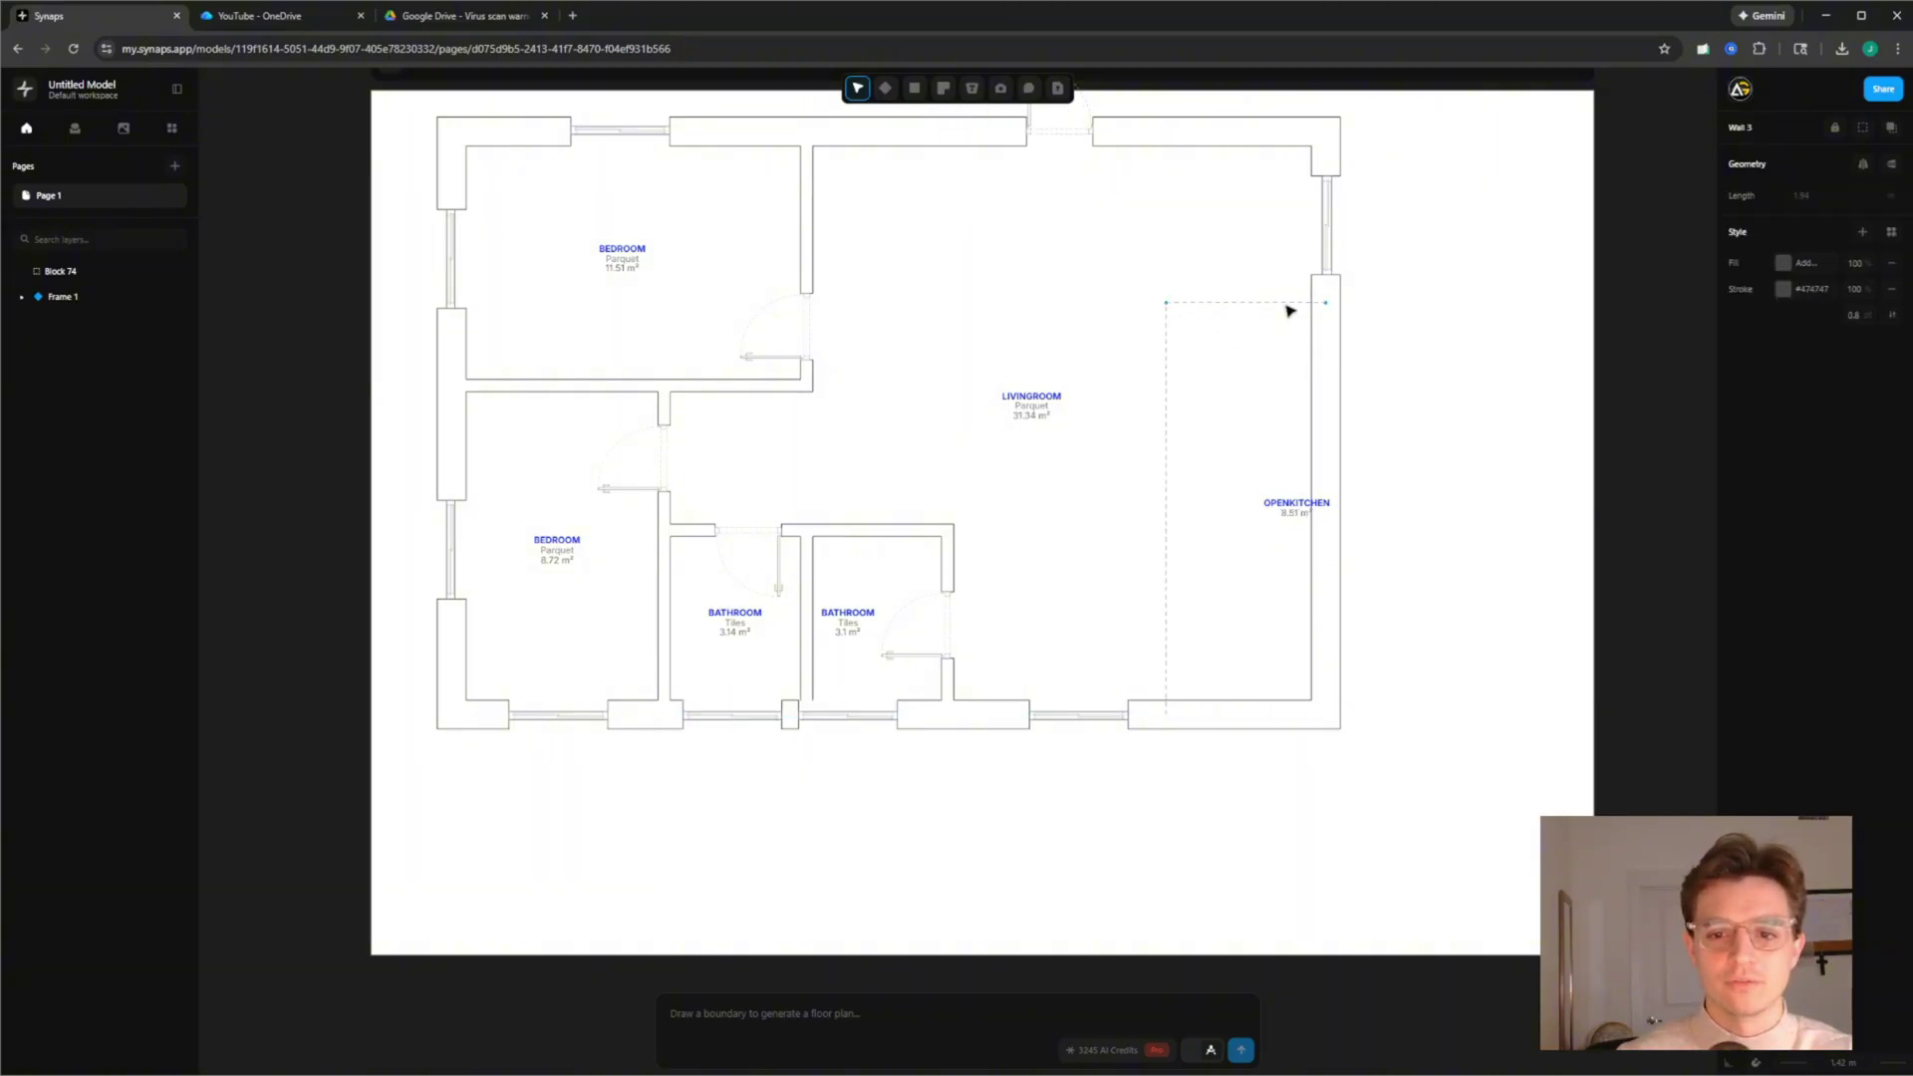
drag(1290, 311, 1290, 288)
drag(1300, 515, 1253, 510)
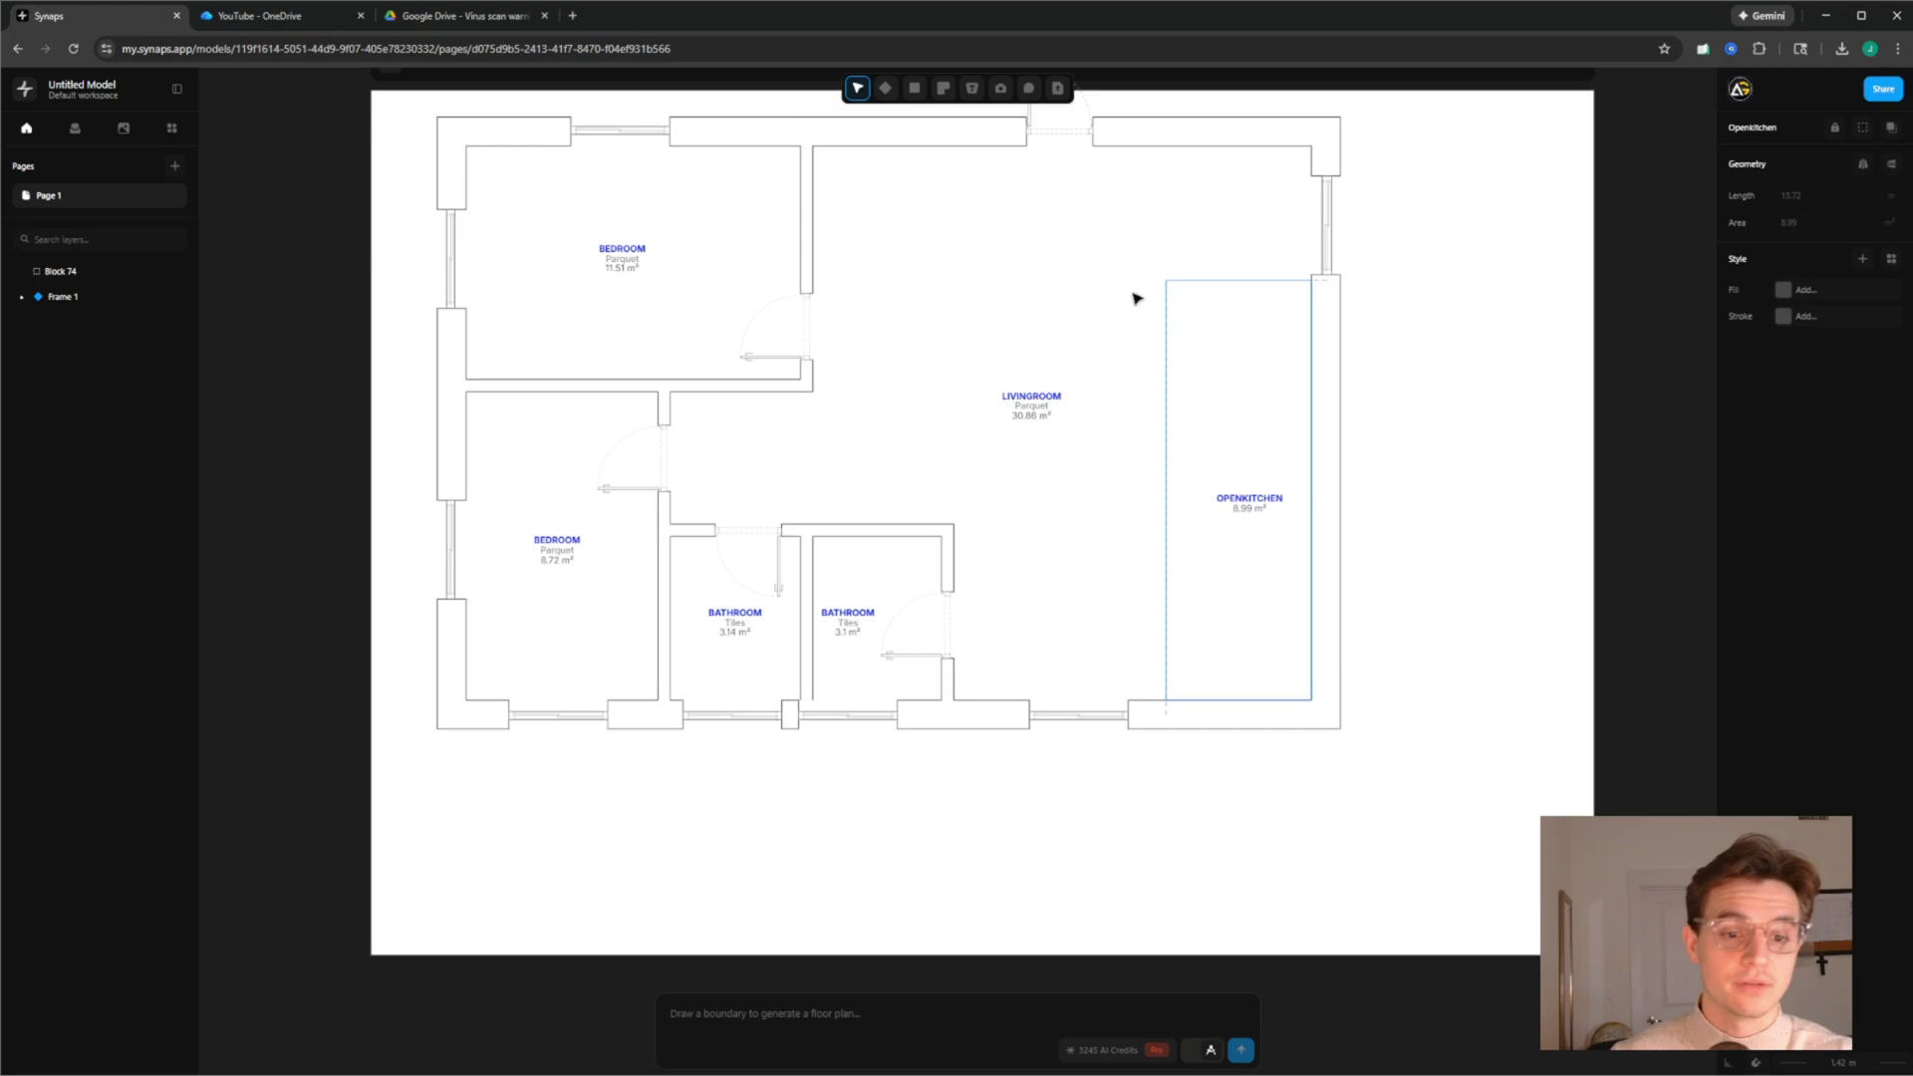
scroll(1135, 299, down, 5)
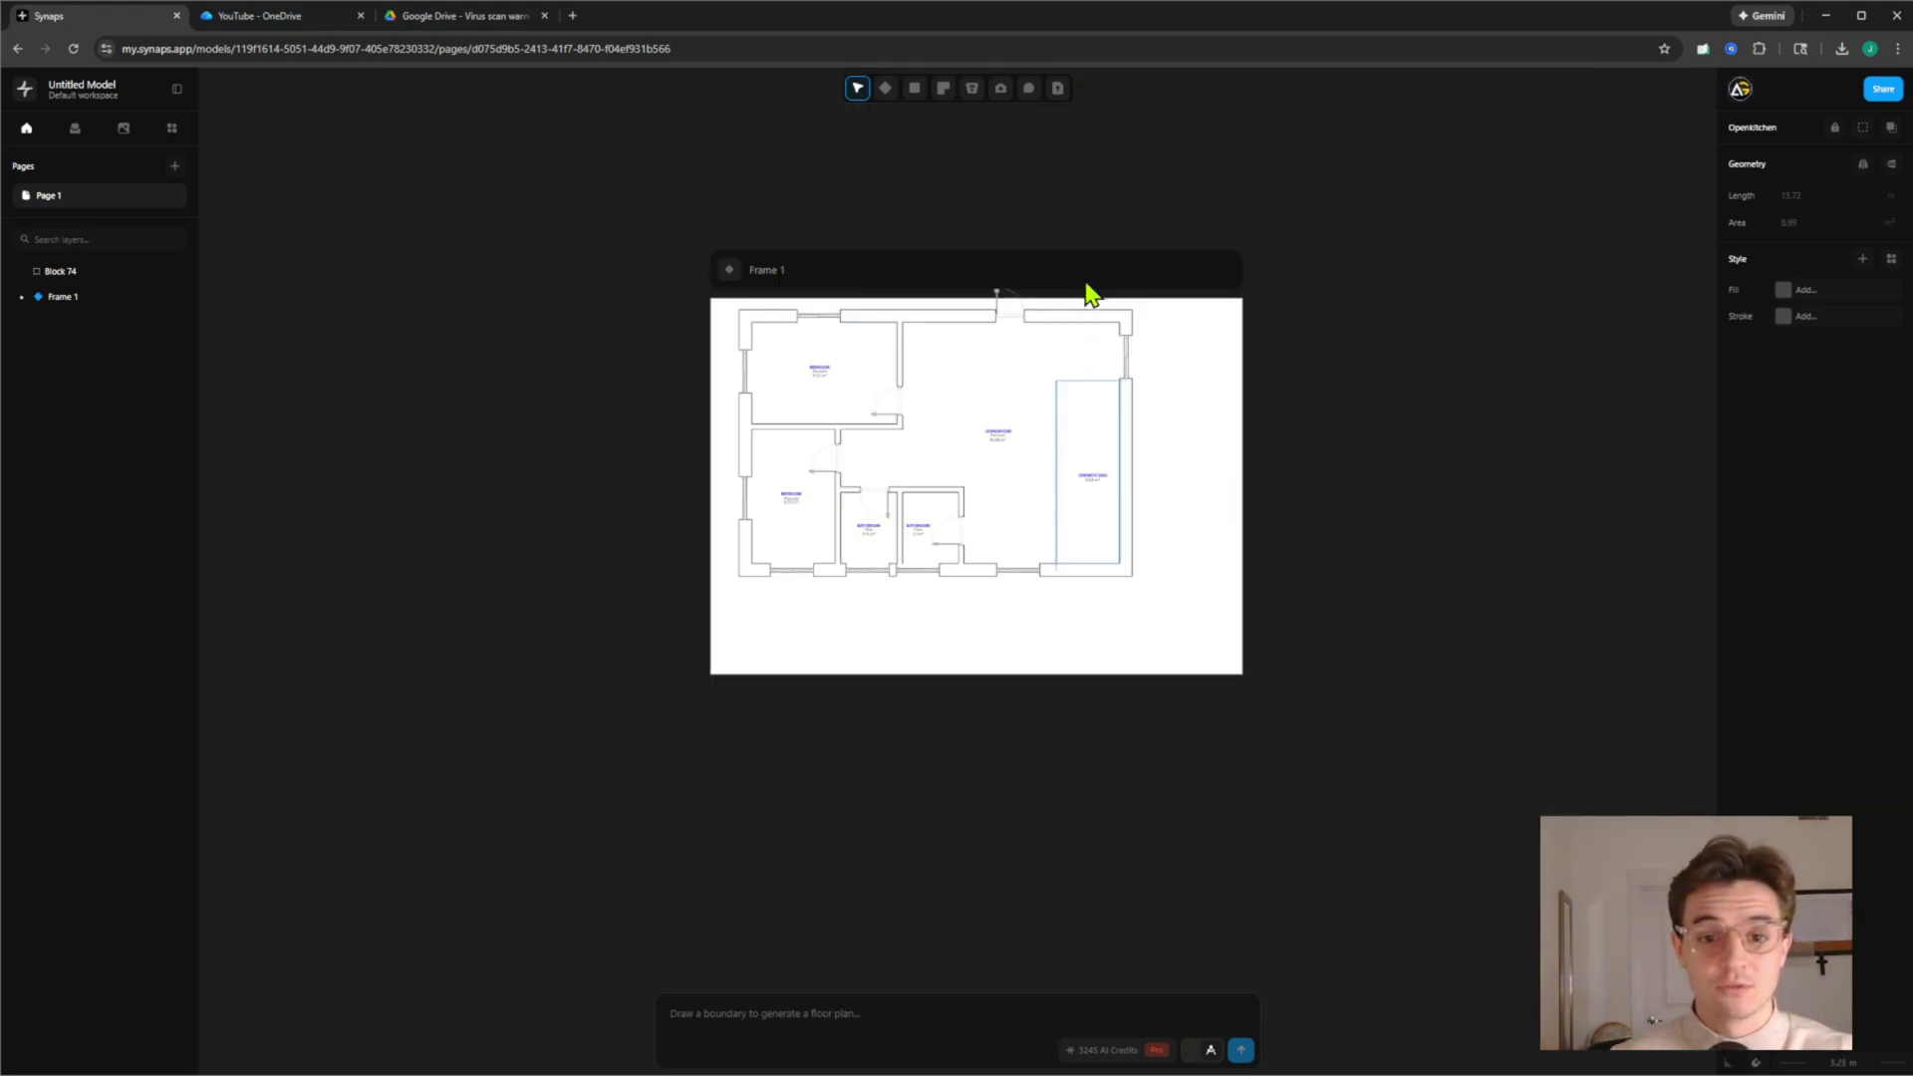
drag(1081, 292, 897, 393)
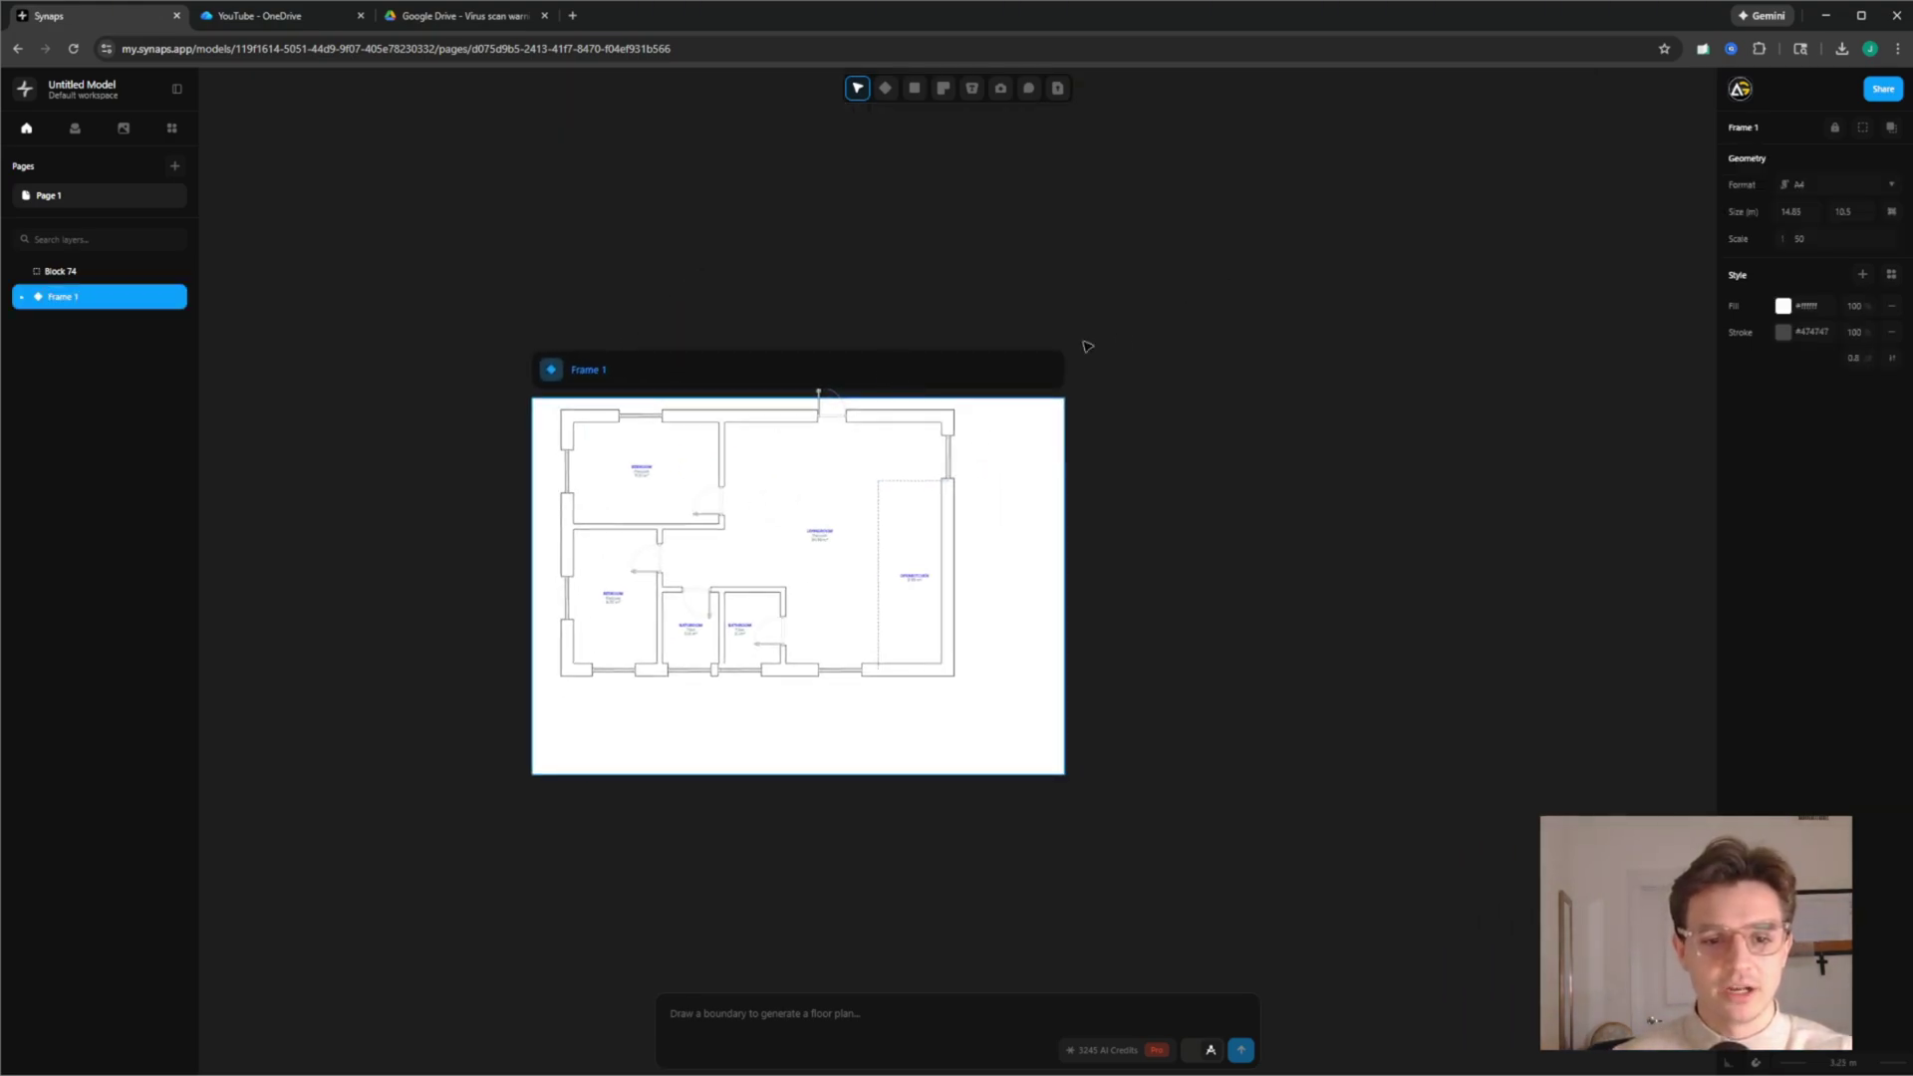
drag(1080, 349, 1472, 647)
click(885, 88)
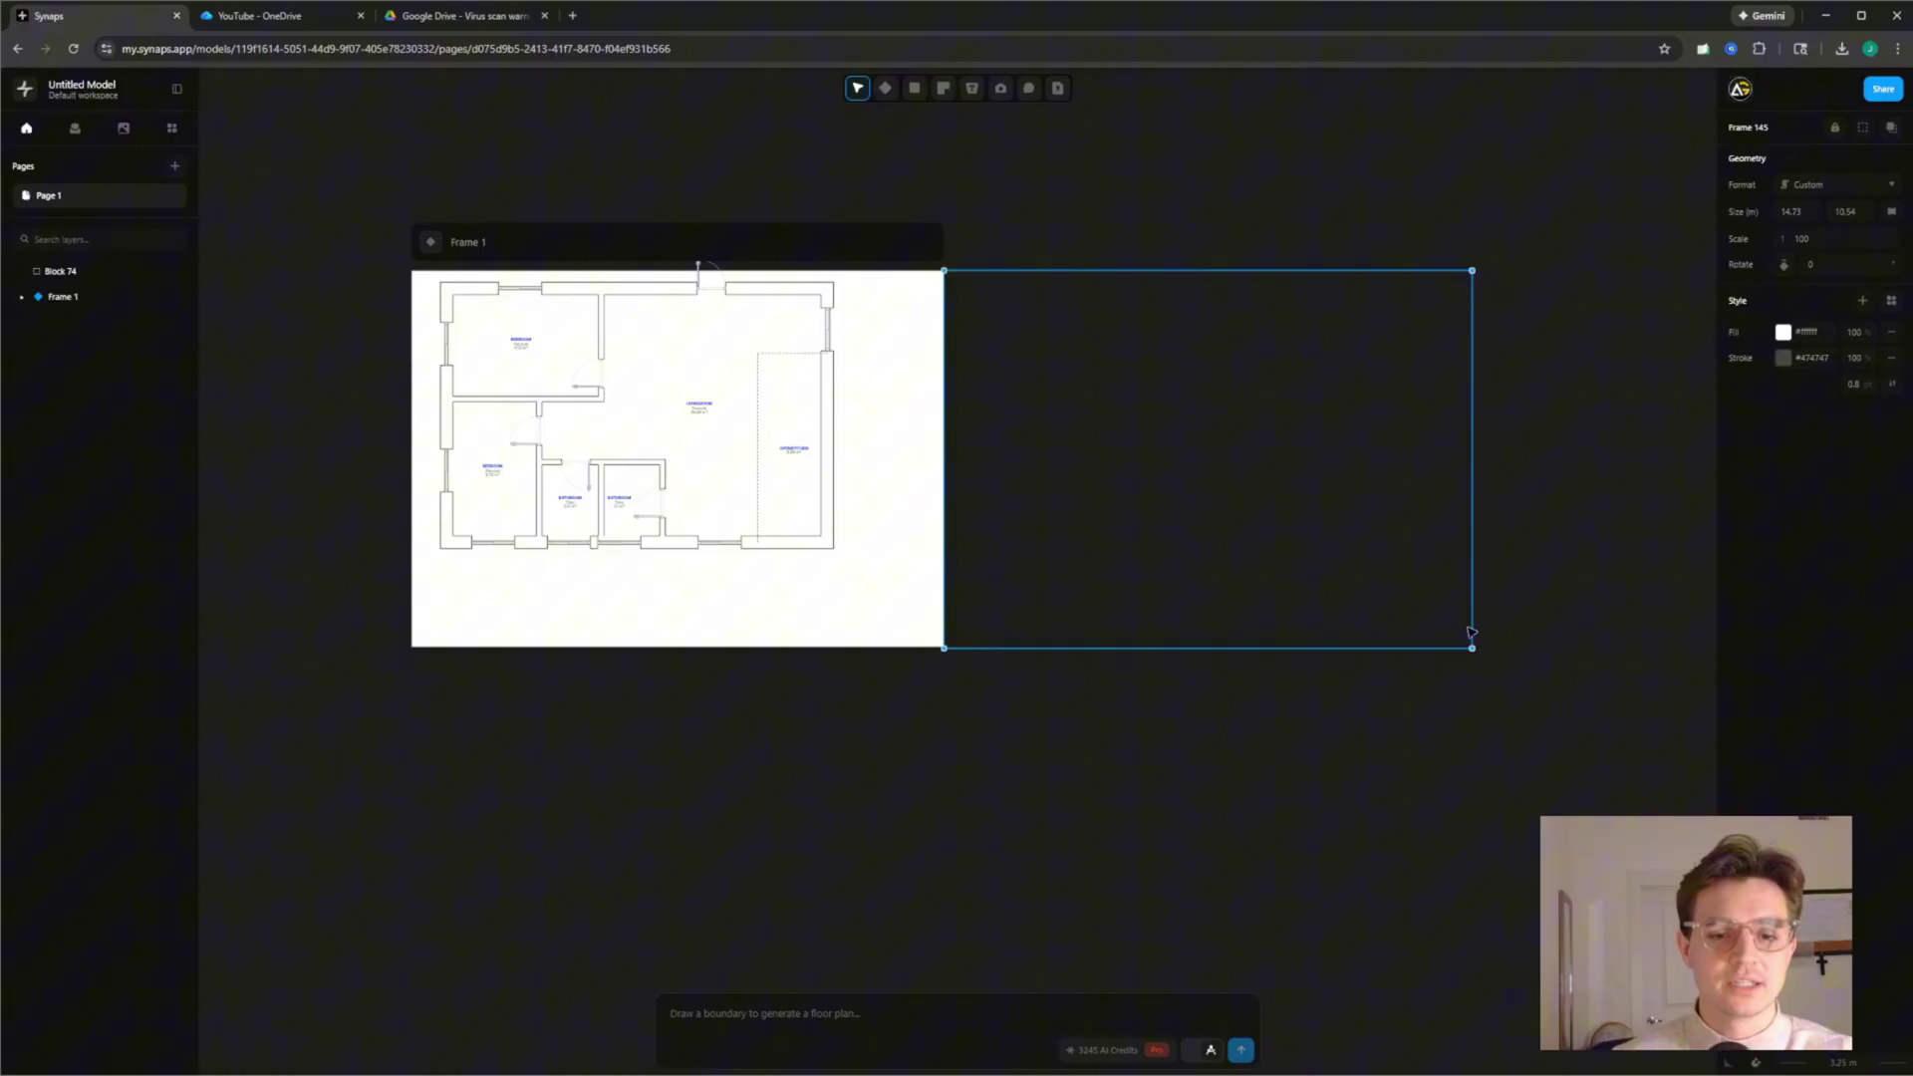
Add two landscape frames beside the floor plan, one above the other, the lower about 14.72 by 10.65 m
middle_drag(1464, 457, 1063, 461)
click(885, 88)
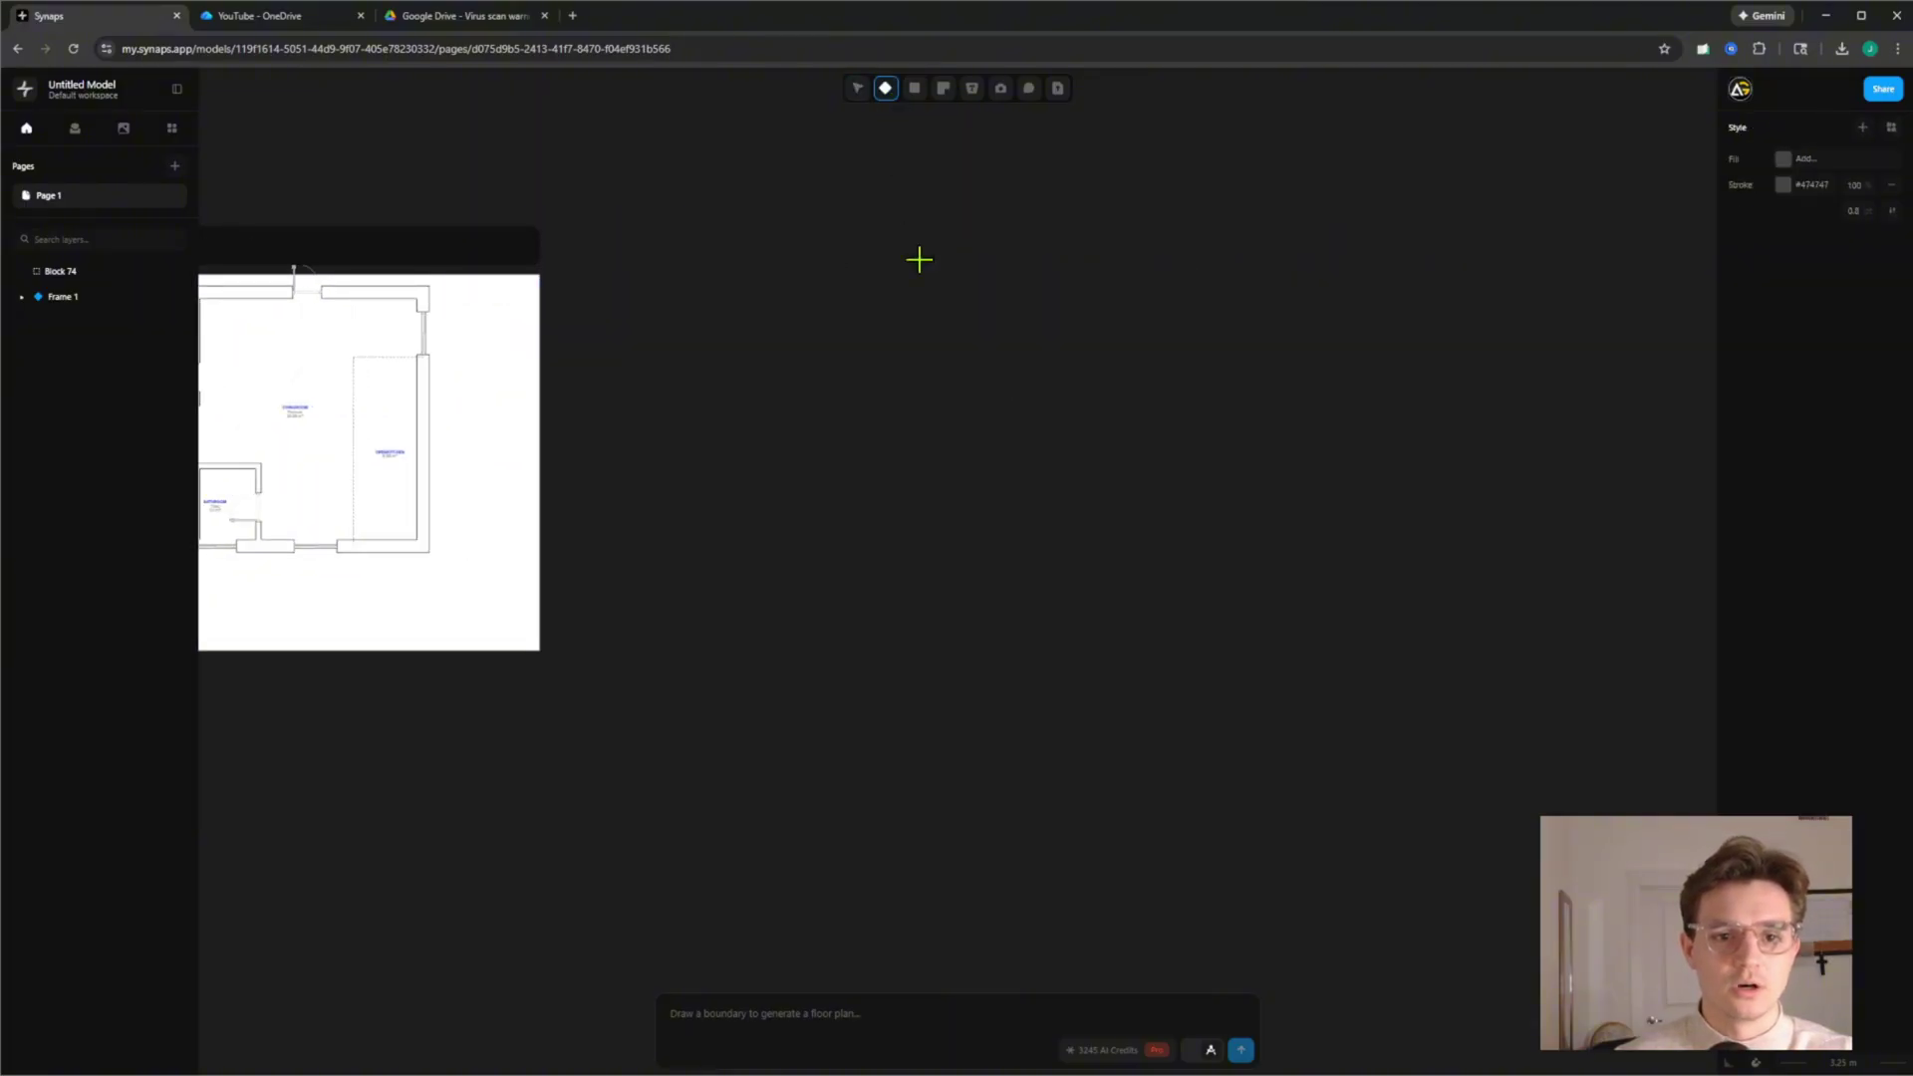
drag(704, 260, 1225, 644)
middle_drag(704, 670, 893, 568)
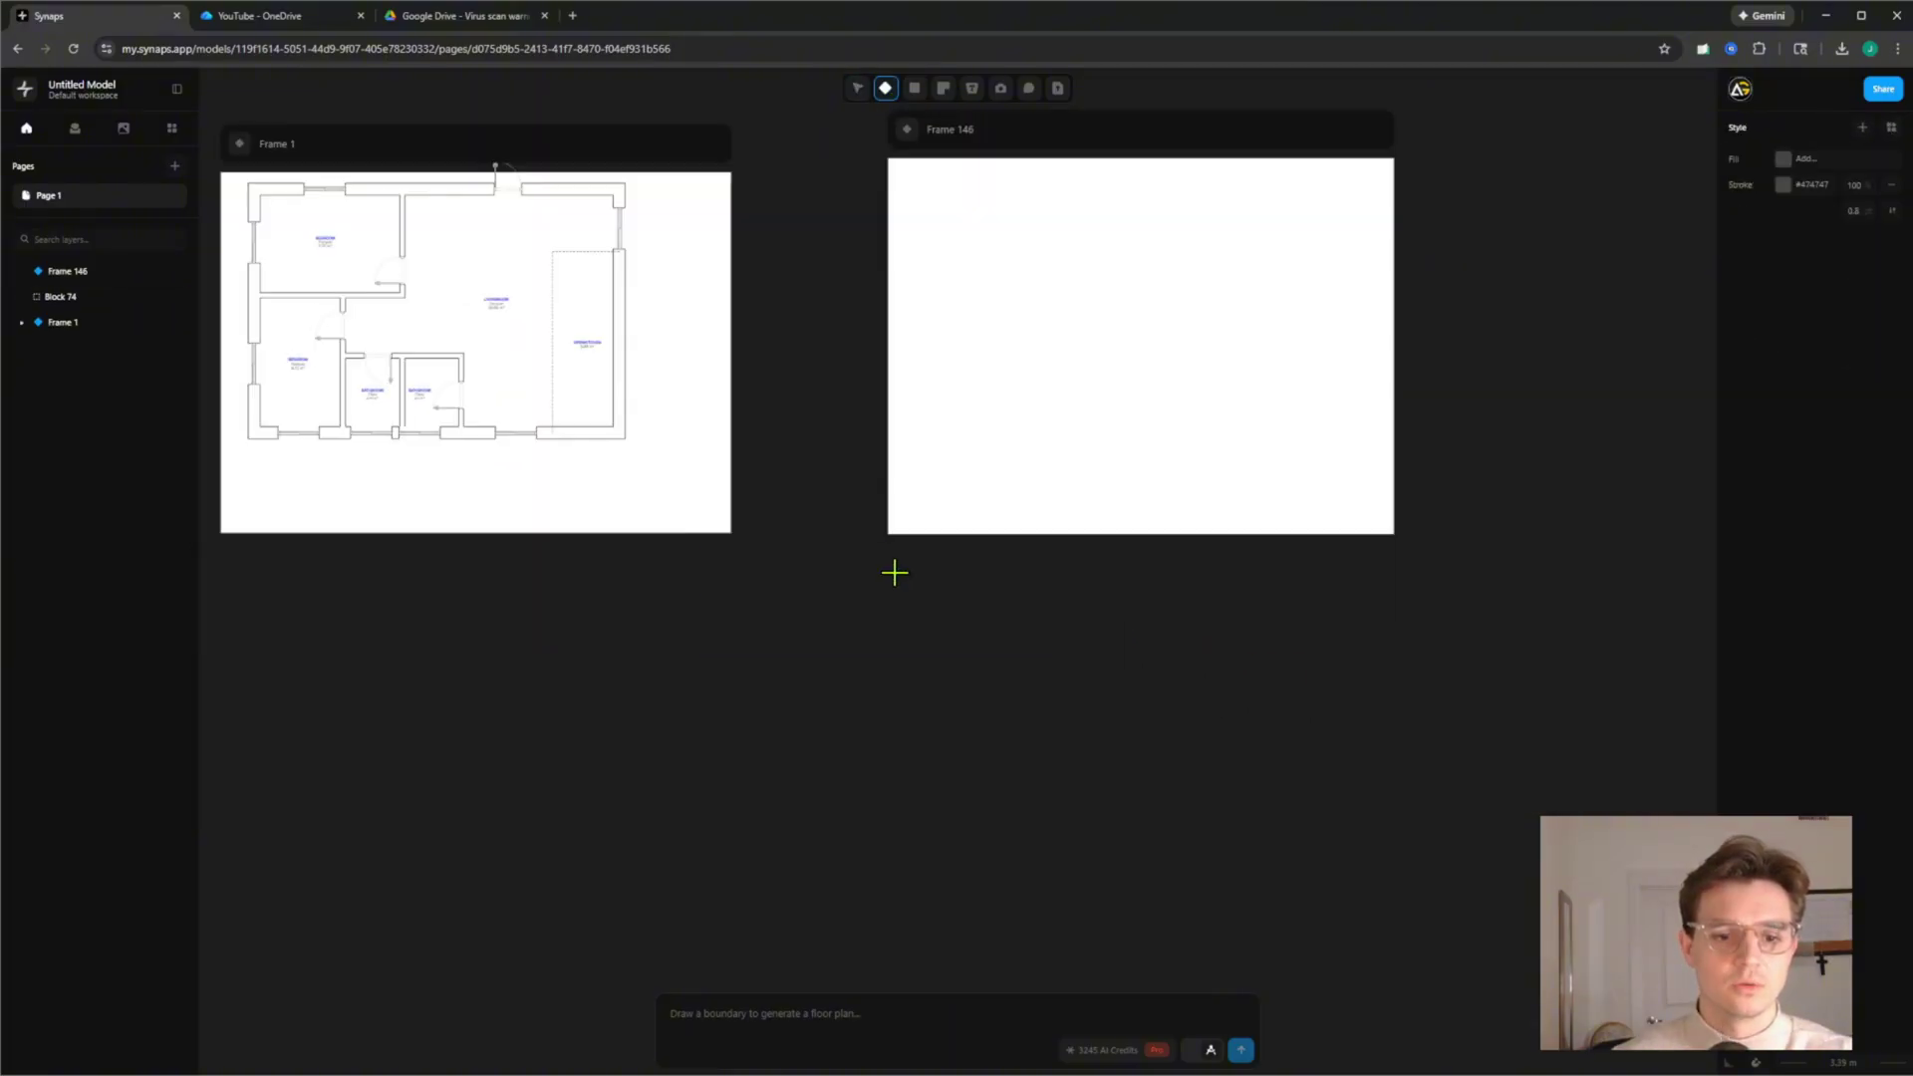
drag(890, 570, 1396, 935)
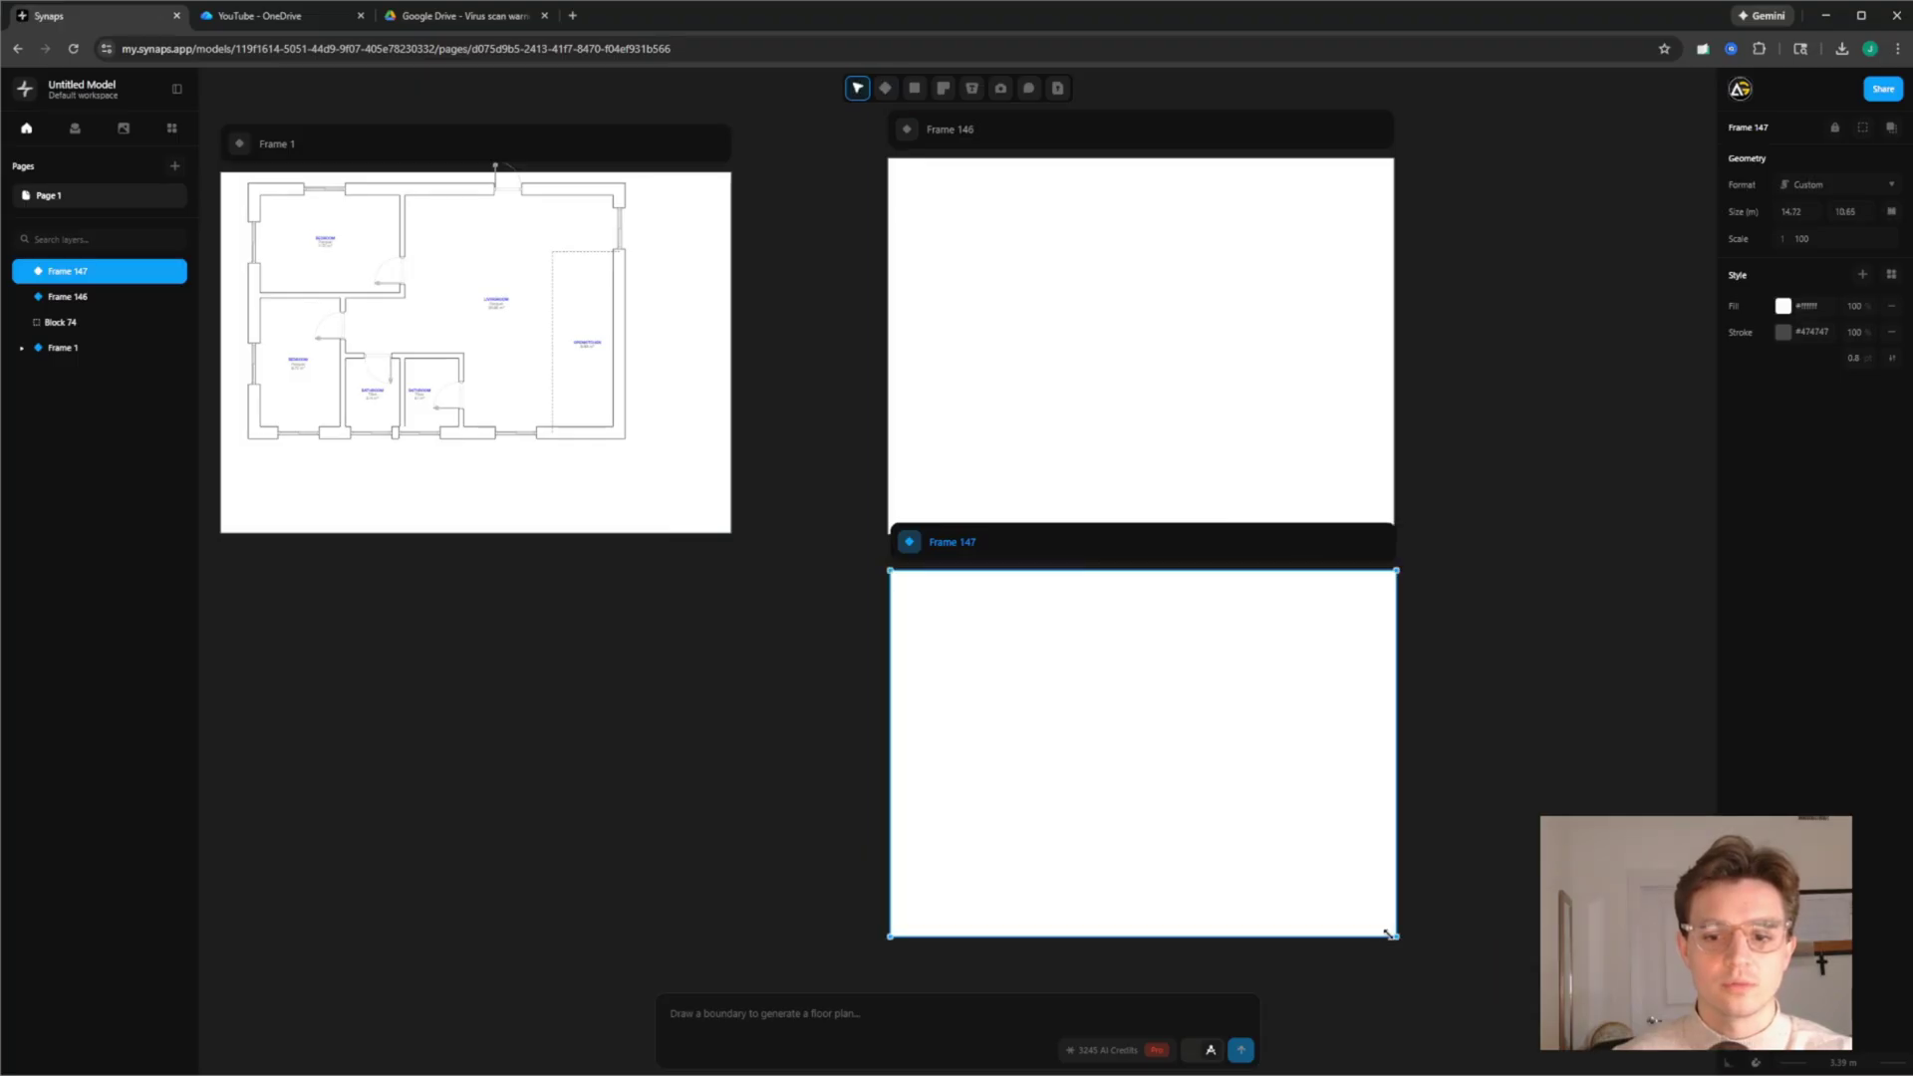
Draw rectangular boundaries in both new frames, the lower about 11.5 by 5.73 m, and generate a floor plan in the lower one
click(914, 88)
drag(932, 183, 1126, 495)
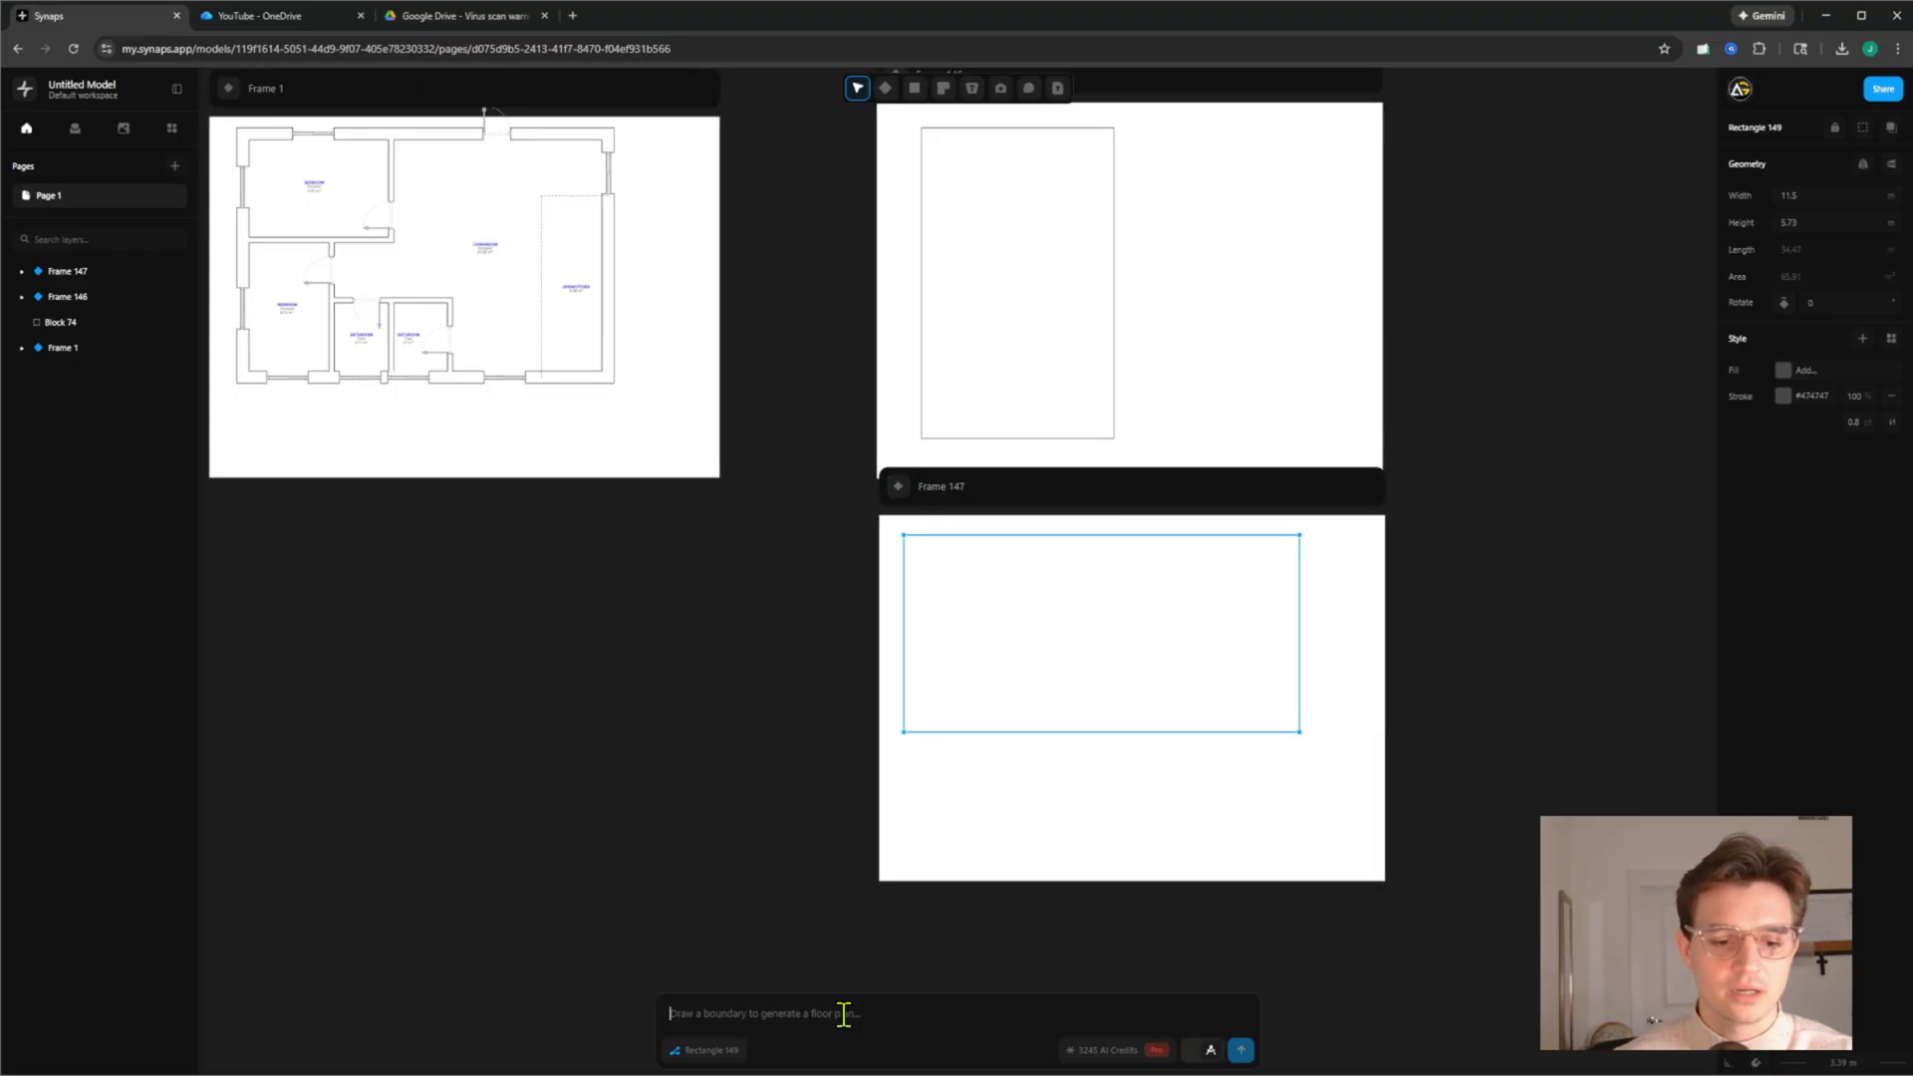
click(1240, 1050)
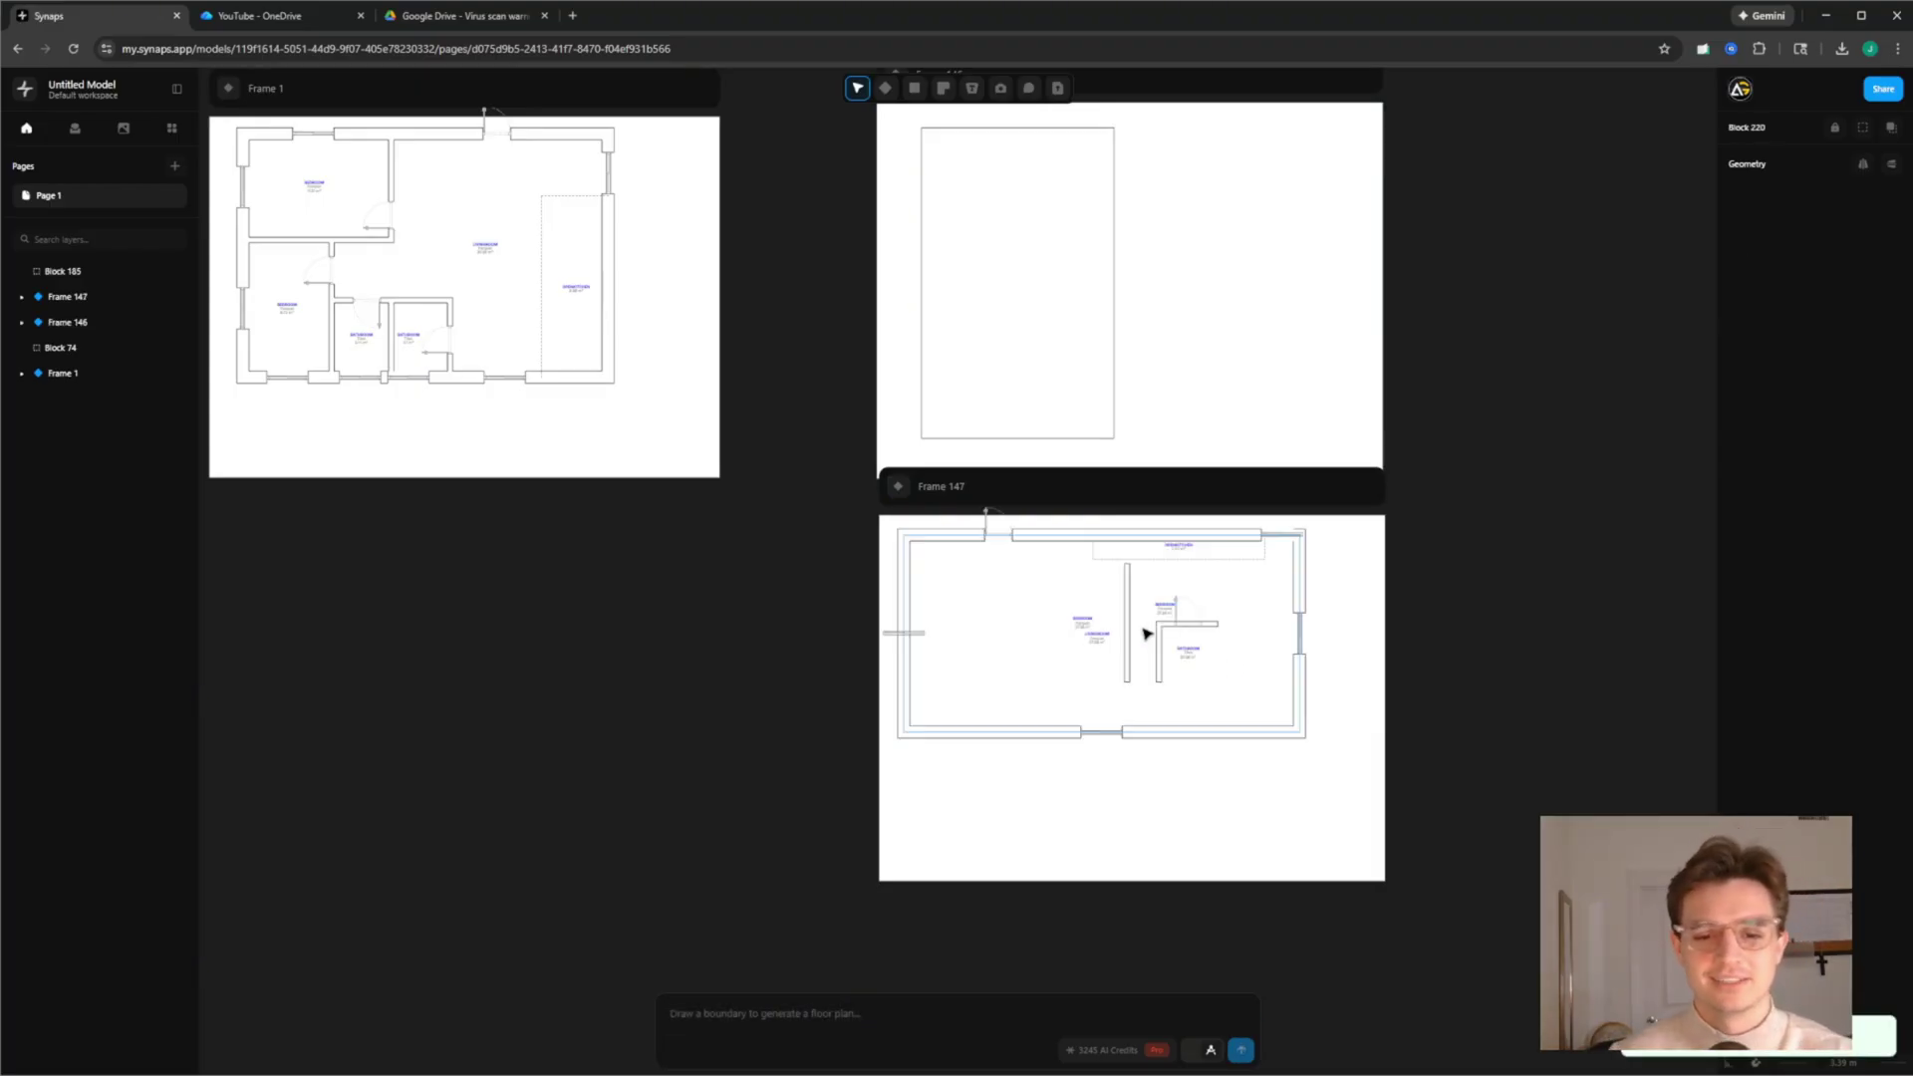
Generate a floor plan from the tall rectangular boundary in the upper new frame with the prompt "2 bedroom apartment"
ctrl+scroll(1146, 632, up, 5)
scroll(1166, 401, up, 5)
click(1146, 365)
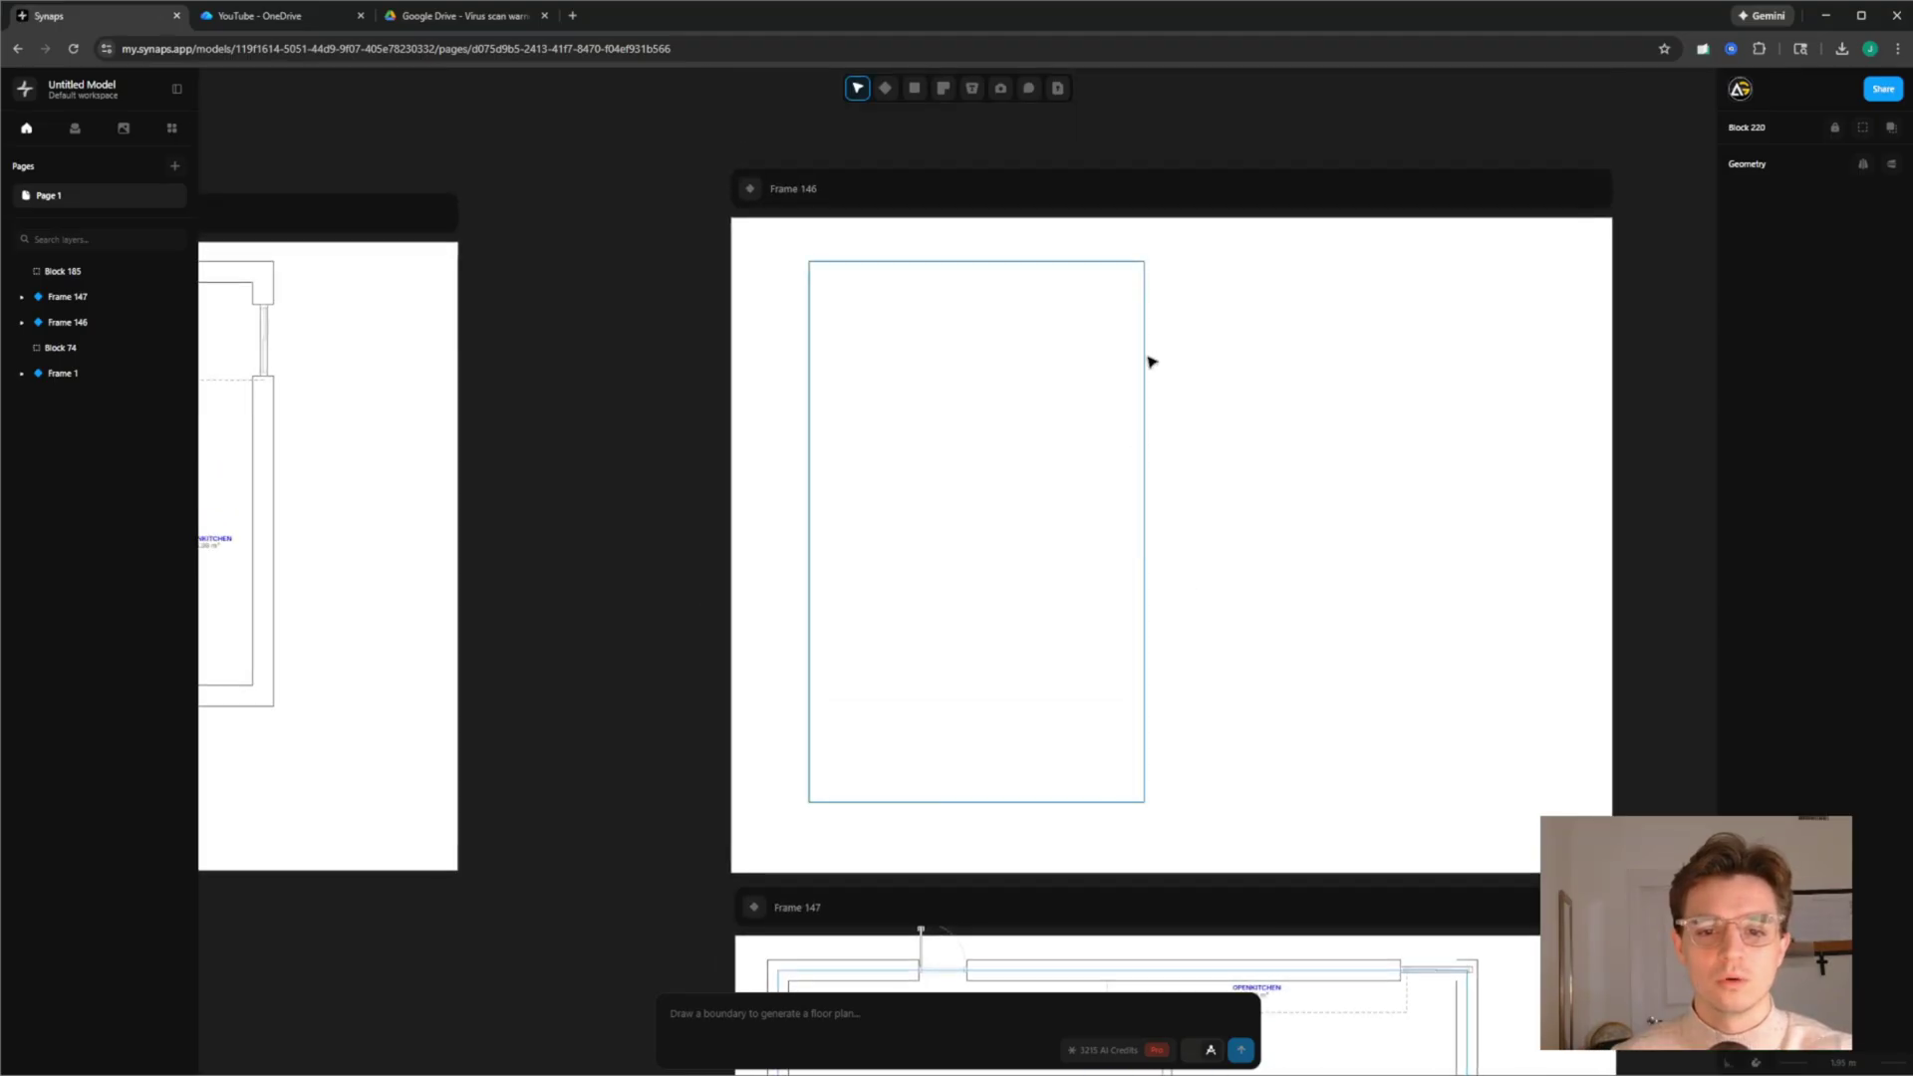
text(2 bedroom apartment)
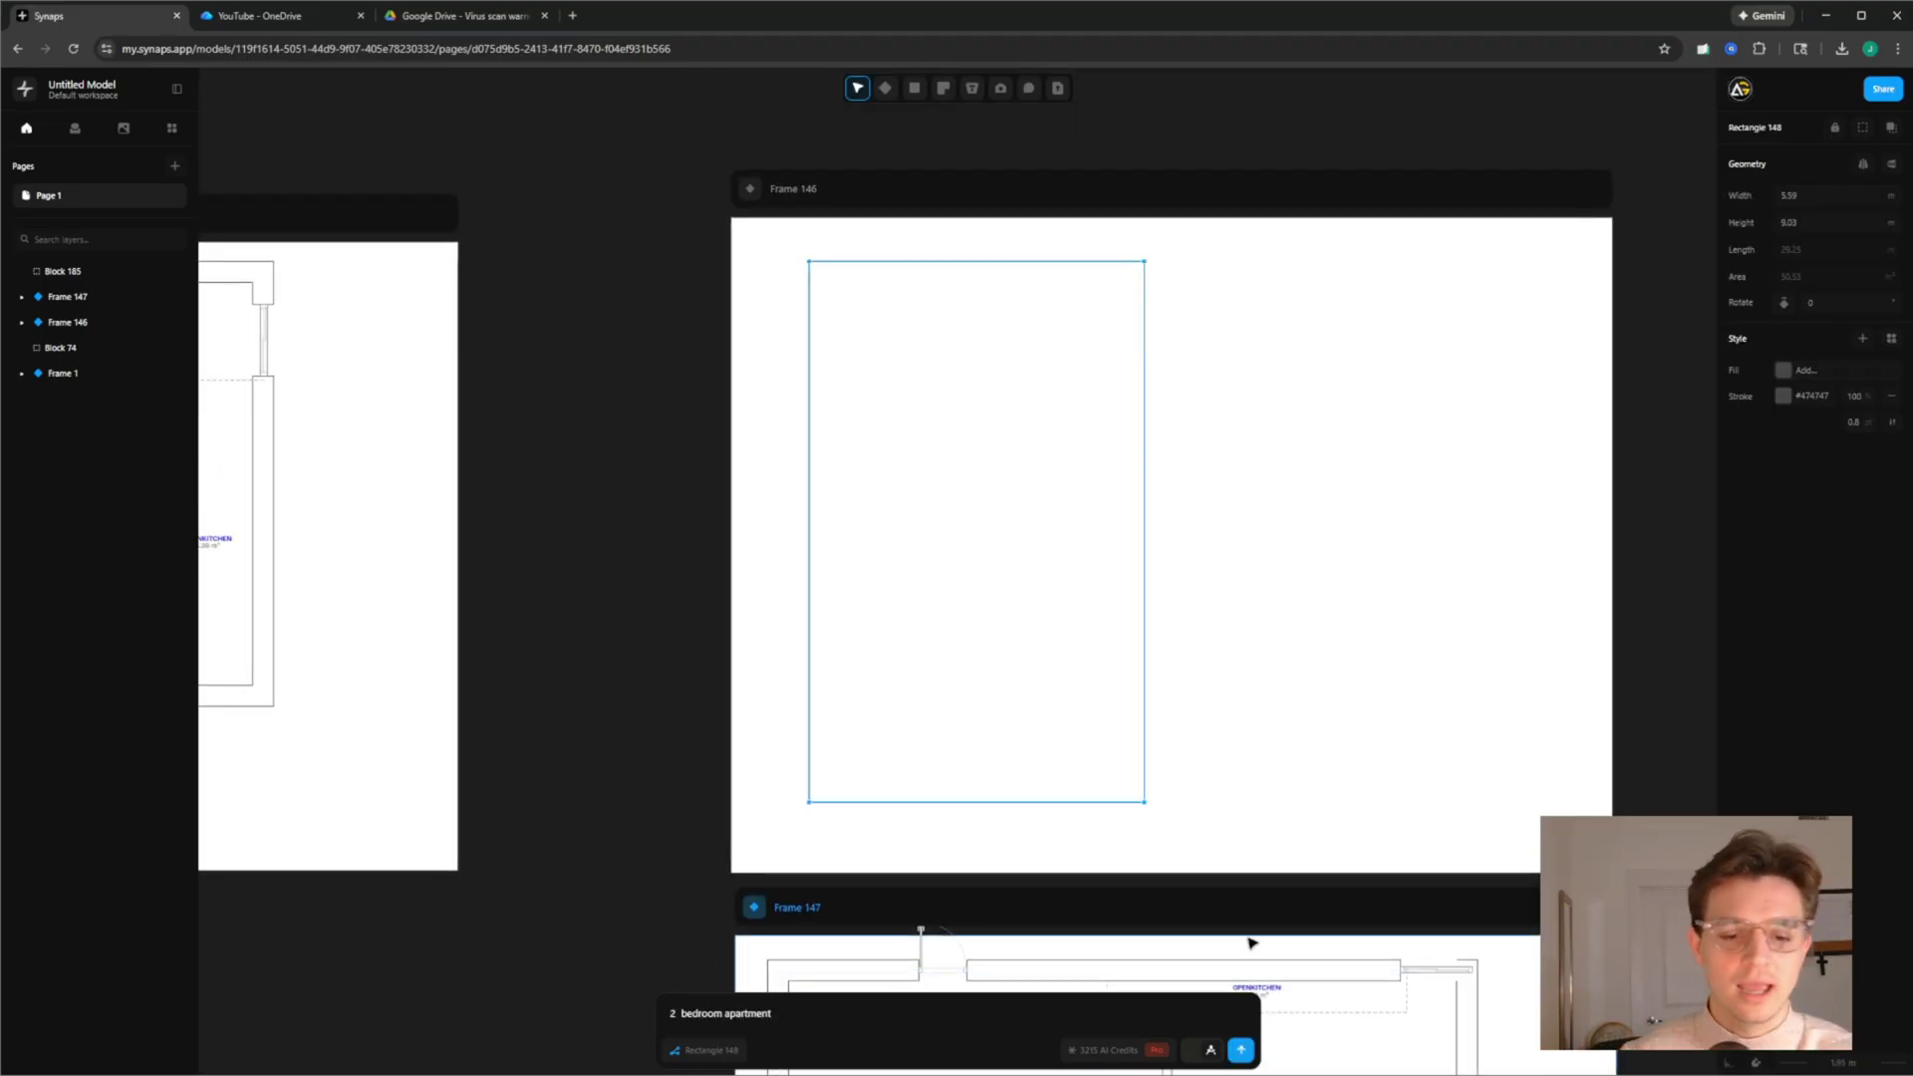
click(1238, 1054)
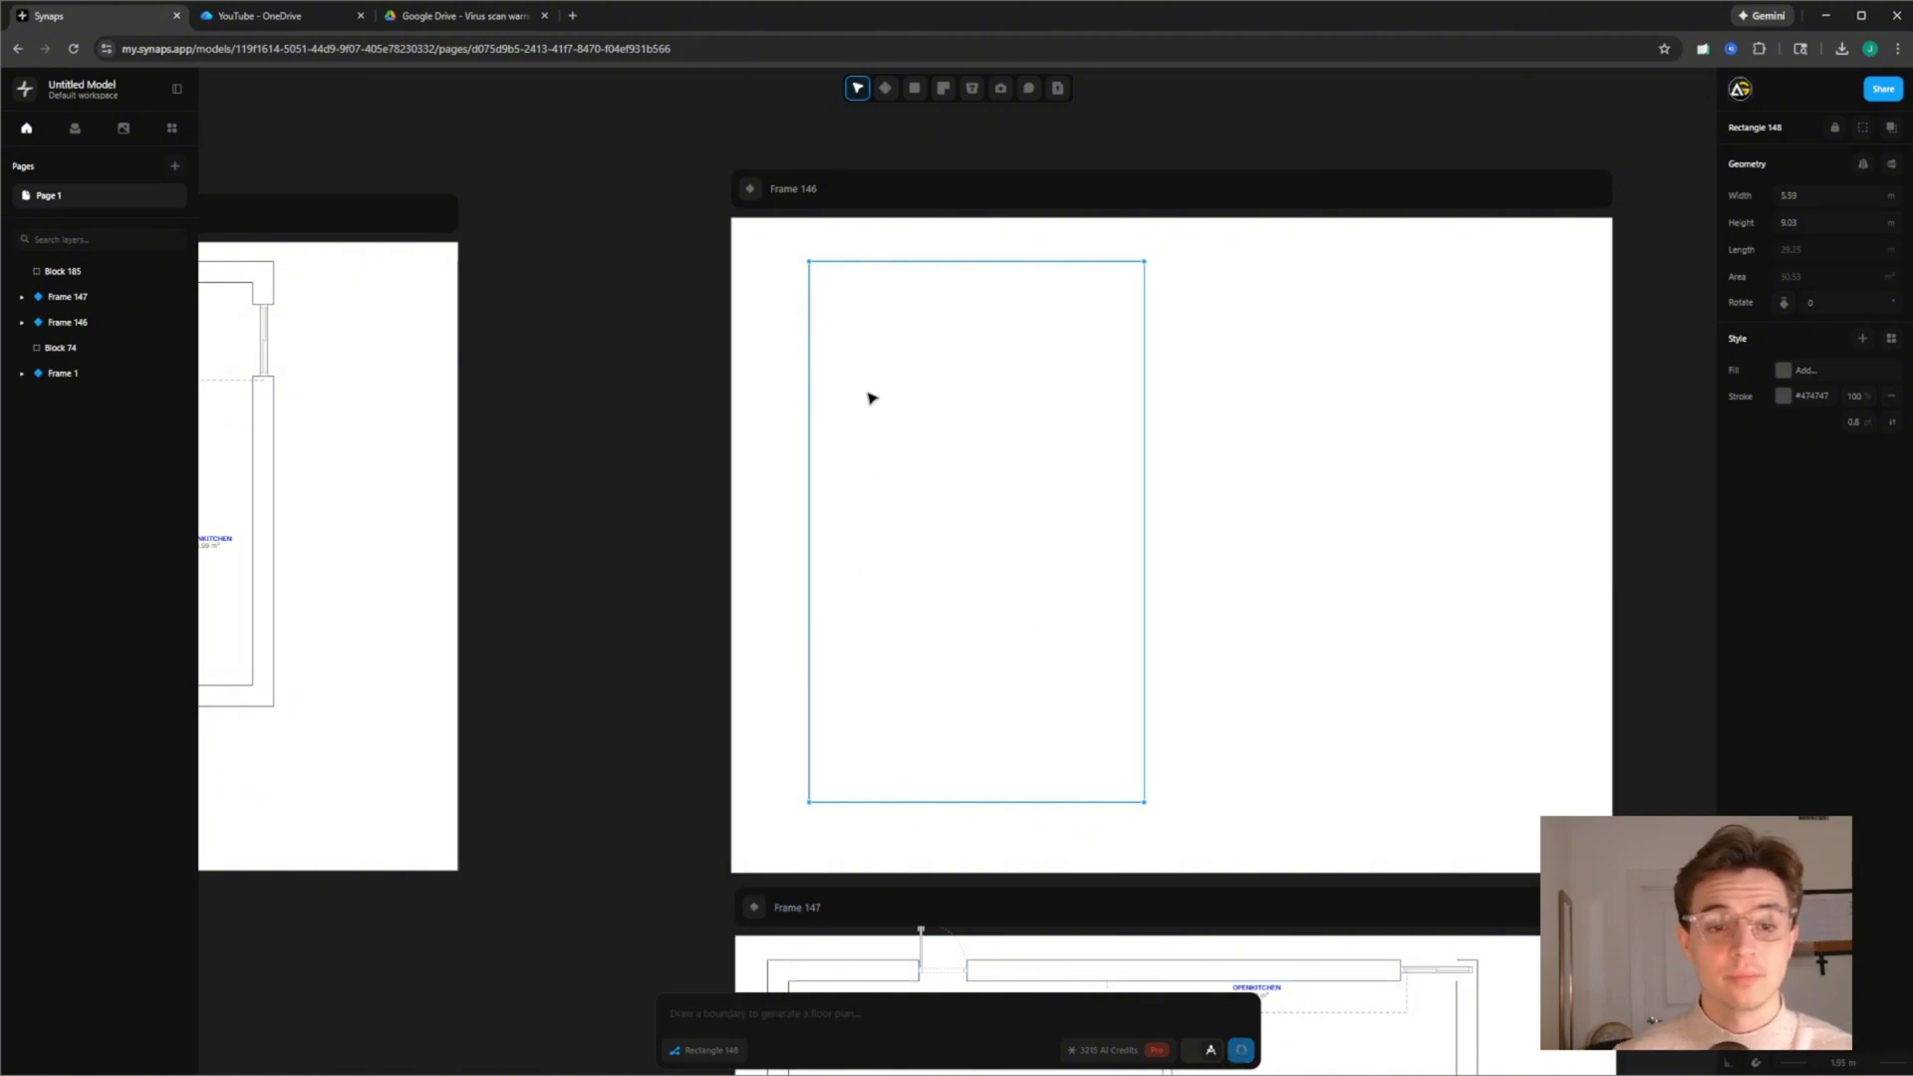
middle_drag(947, 418, 863, 327)
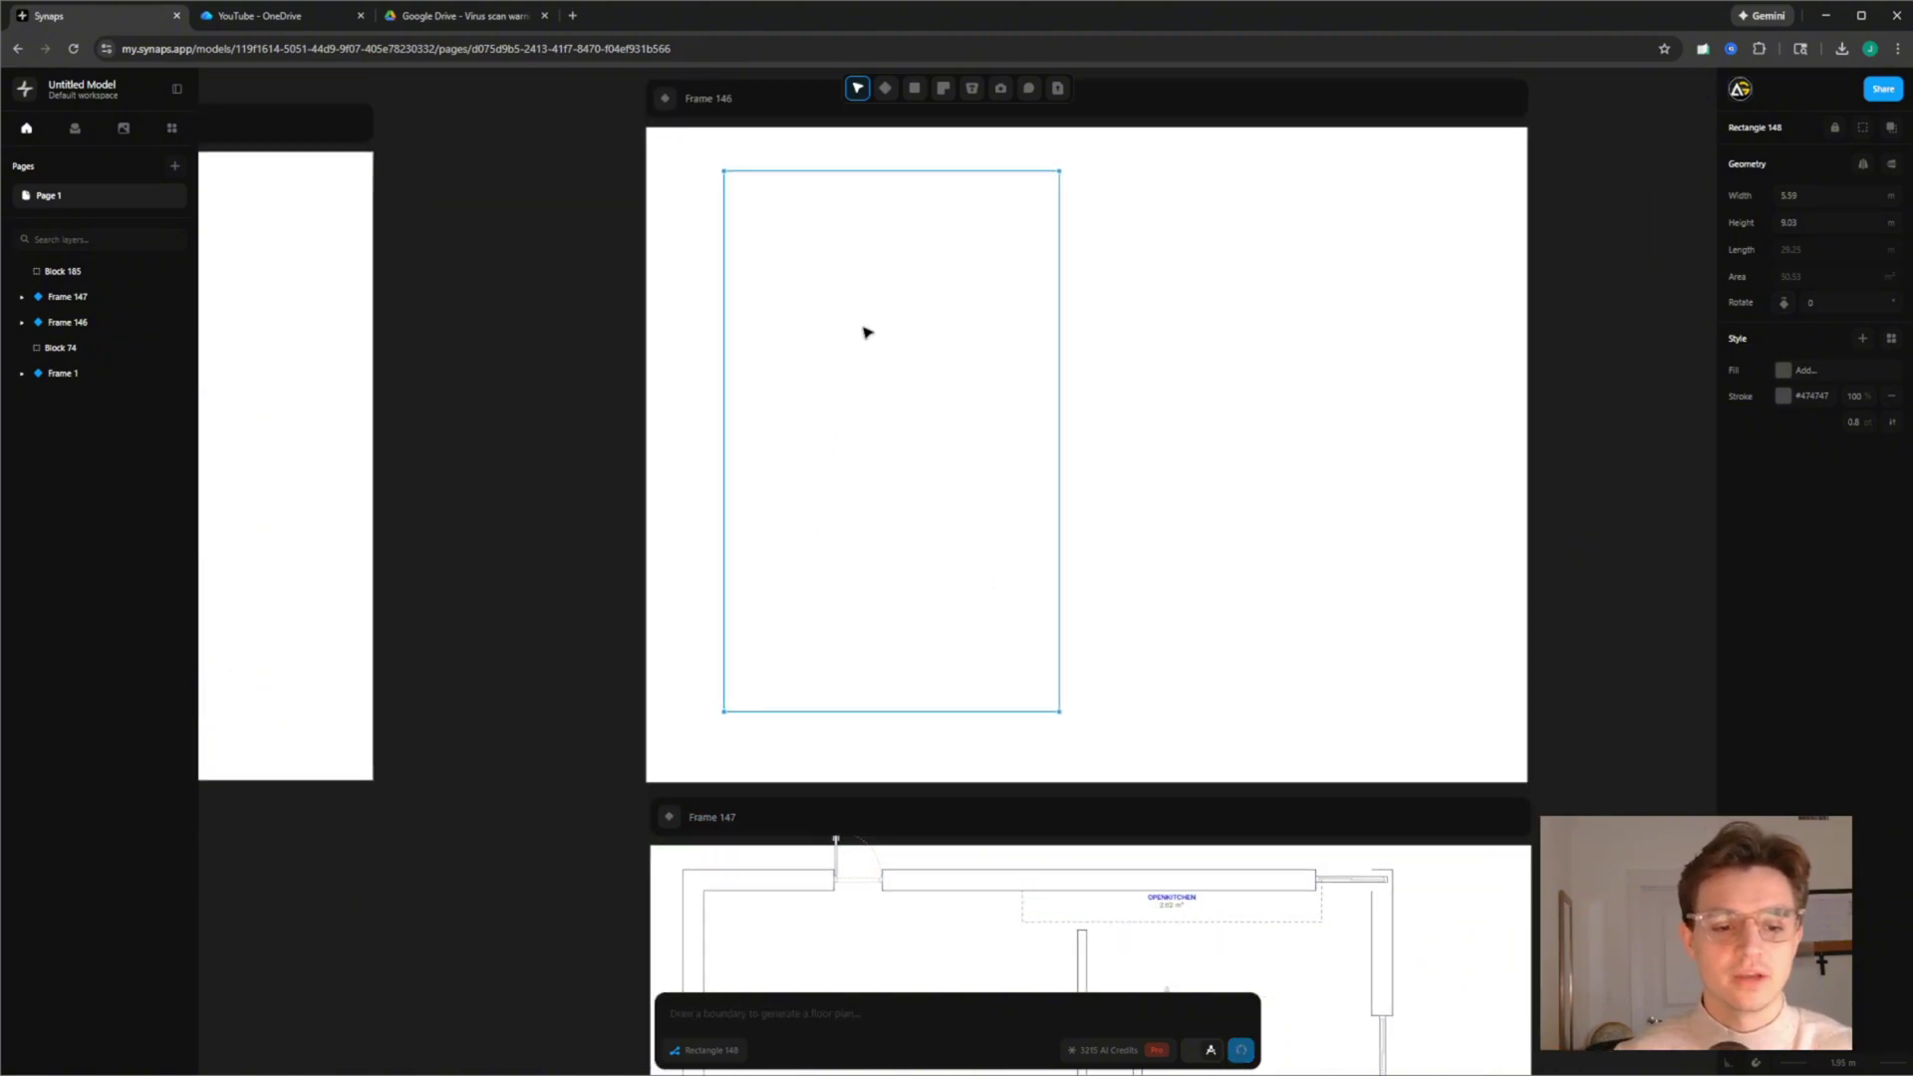
scroll(876, 349, up, 2)
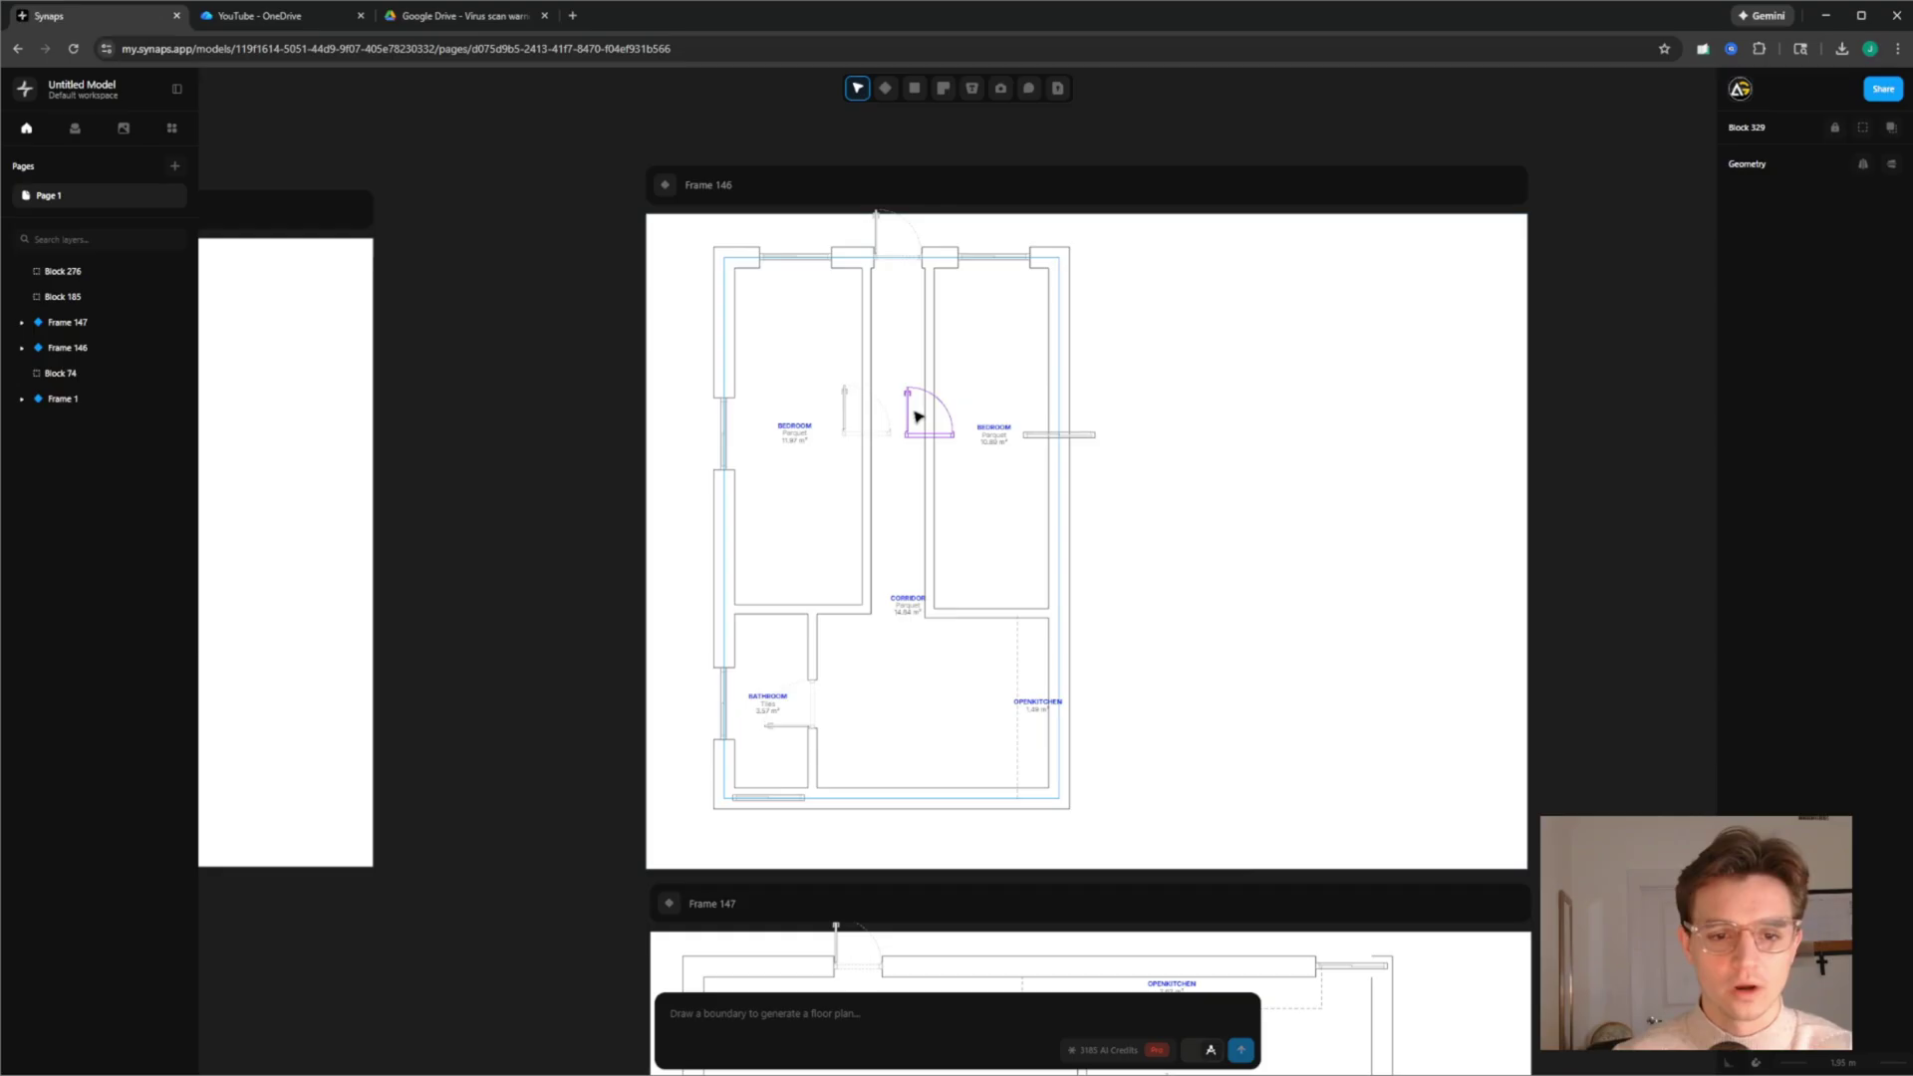
Seat the two misplaced bedroom doors in the corridor walls and the right bedroom's window in the exterior wall
scroll(911, 435, up, 5)
drag(922, 462, 769, 480)
scroll(863, 457, down, 5)
scroll(1072, 359, down, 2)
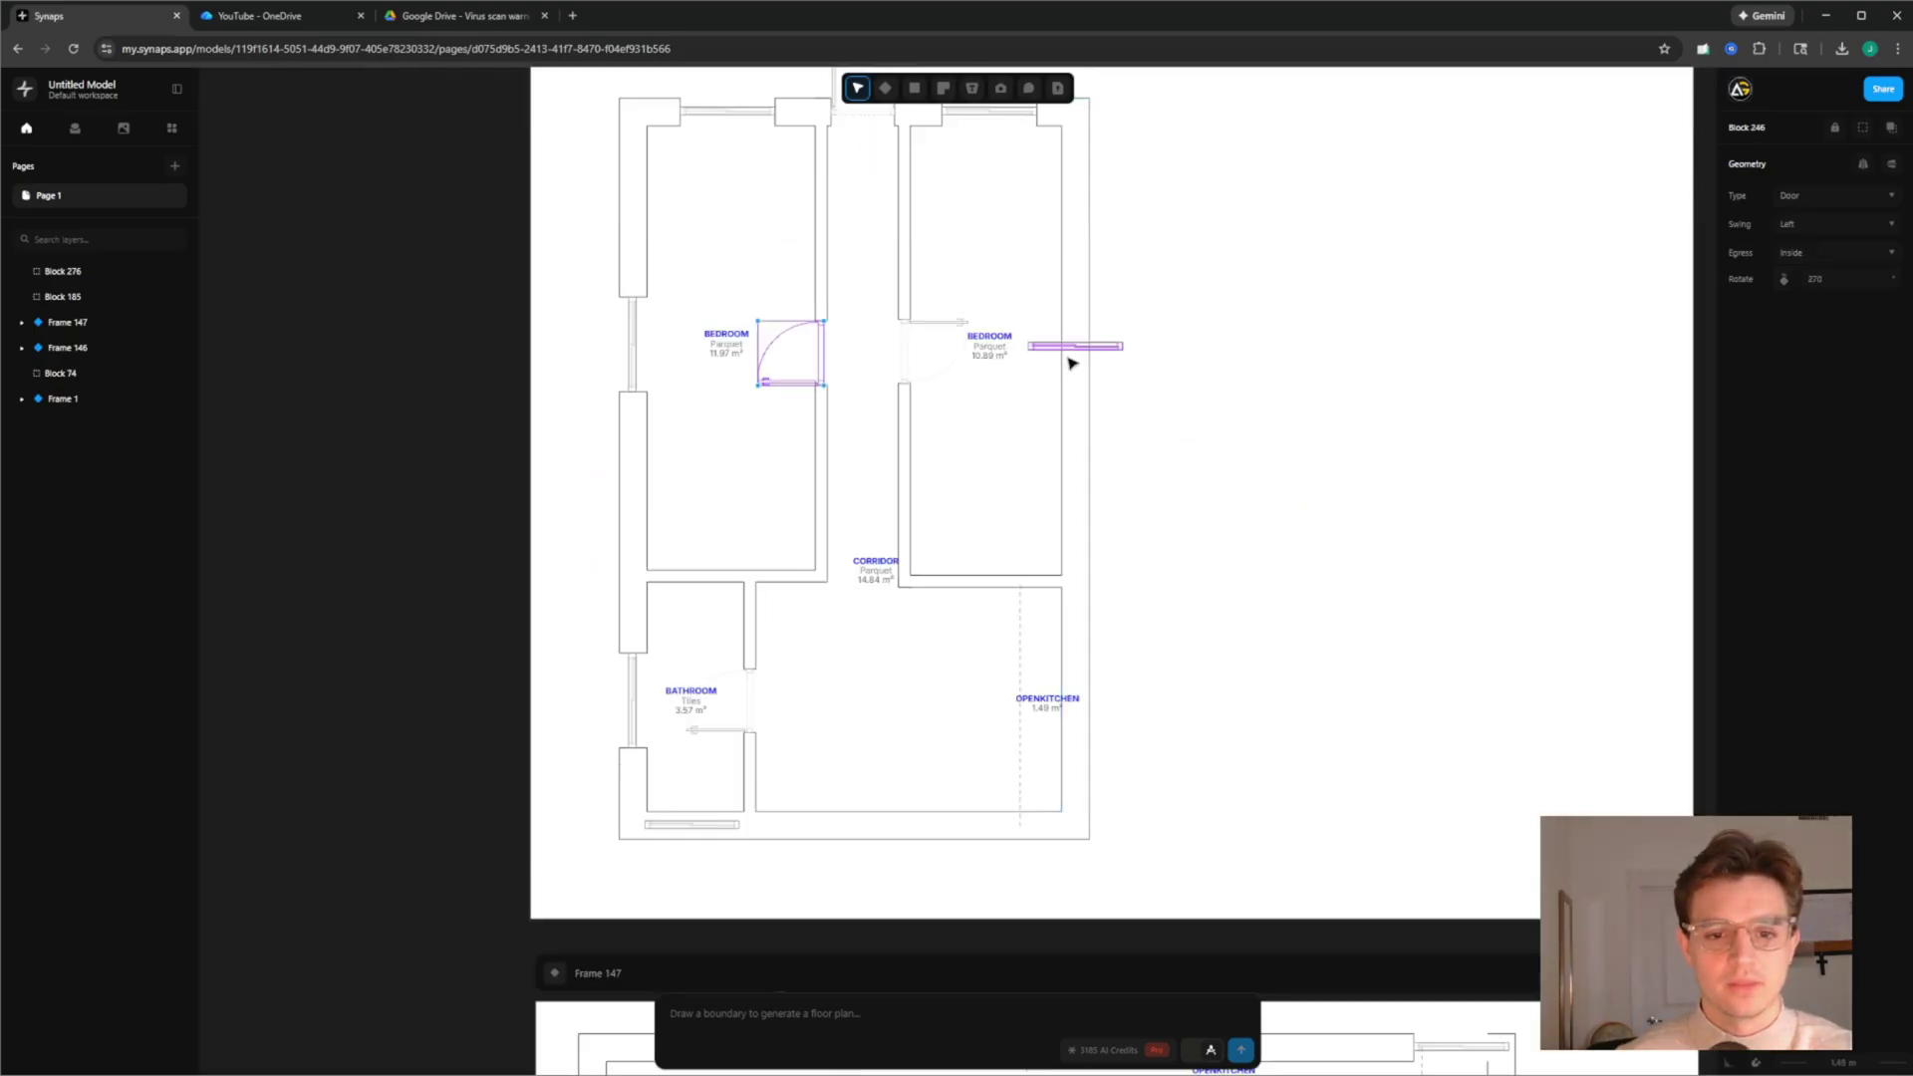
scroll(1075, 364, up, 5)
mouse_move(1074, 361)
mouse_down()
mouse_move(1110, 342)
mouse_move(1055, 328)
mouse_up()
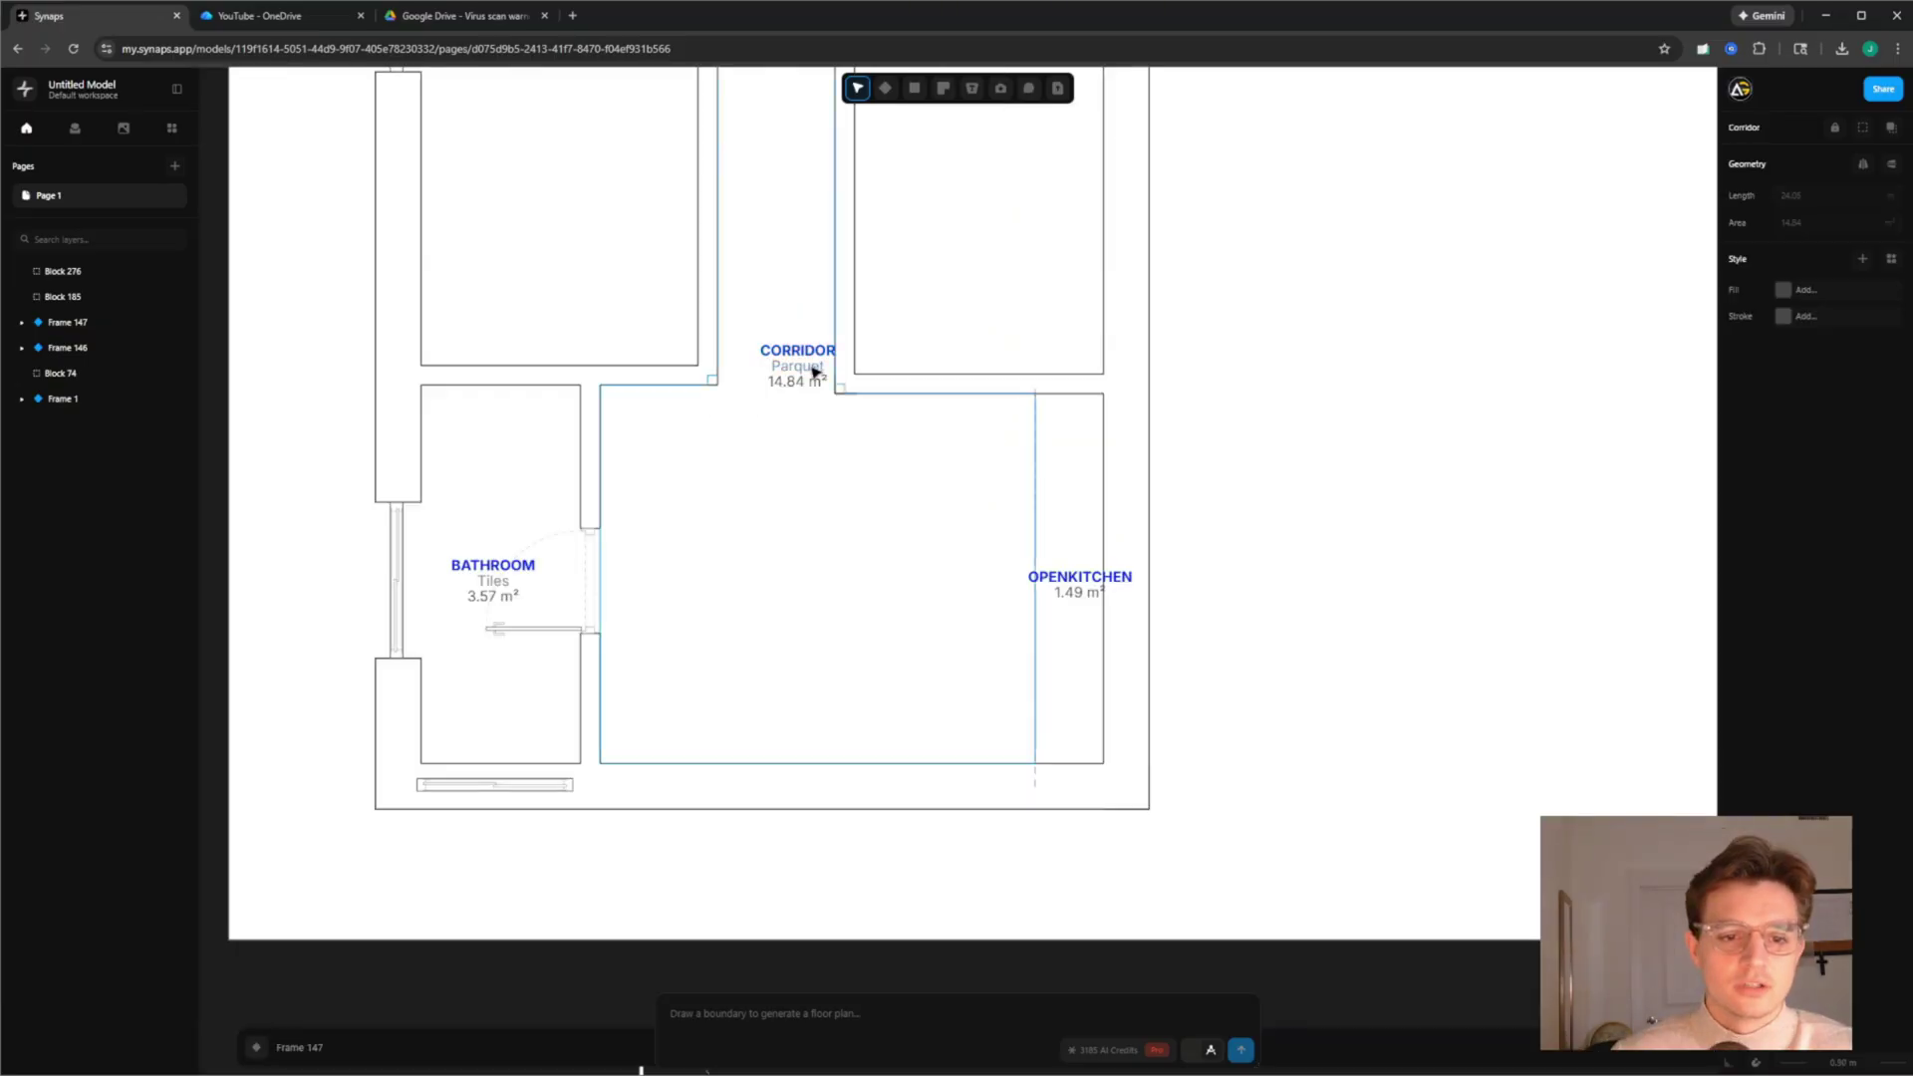
Move the corridor's room label down into the open area between the bathroom and the open kitchen
drag(815, 371, 828, 602)
scroll(828, 602, down, 5)
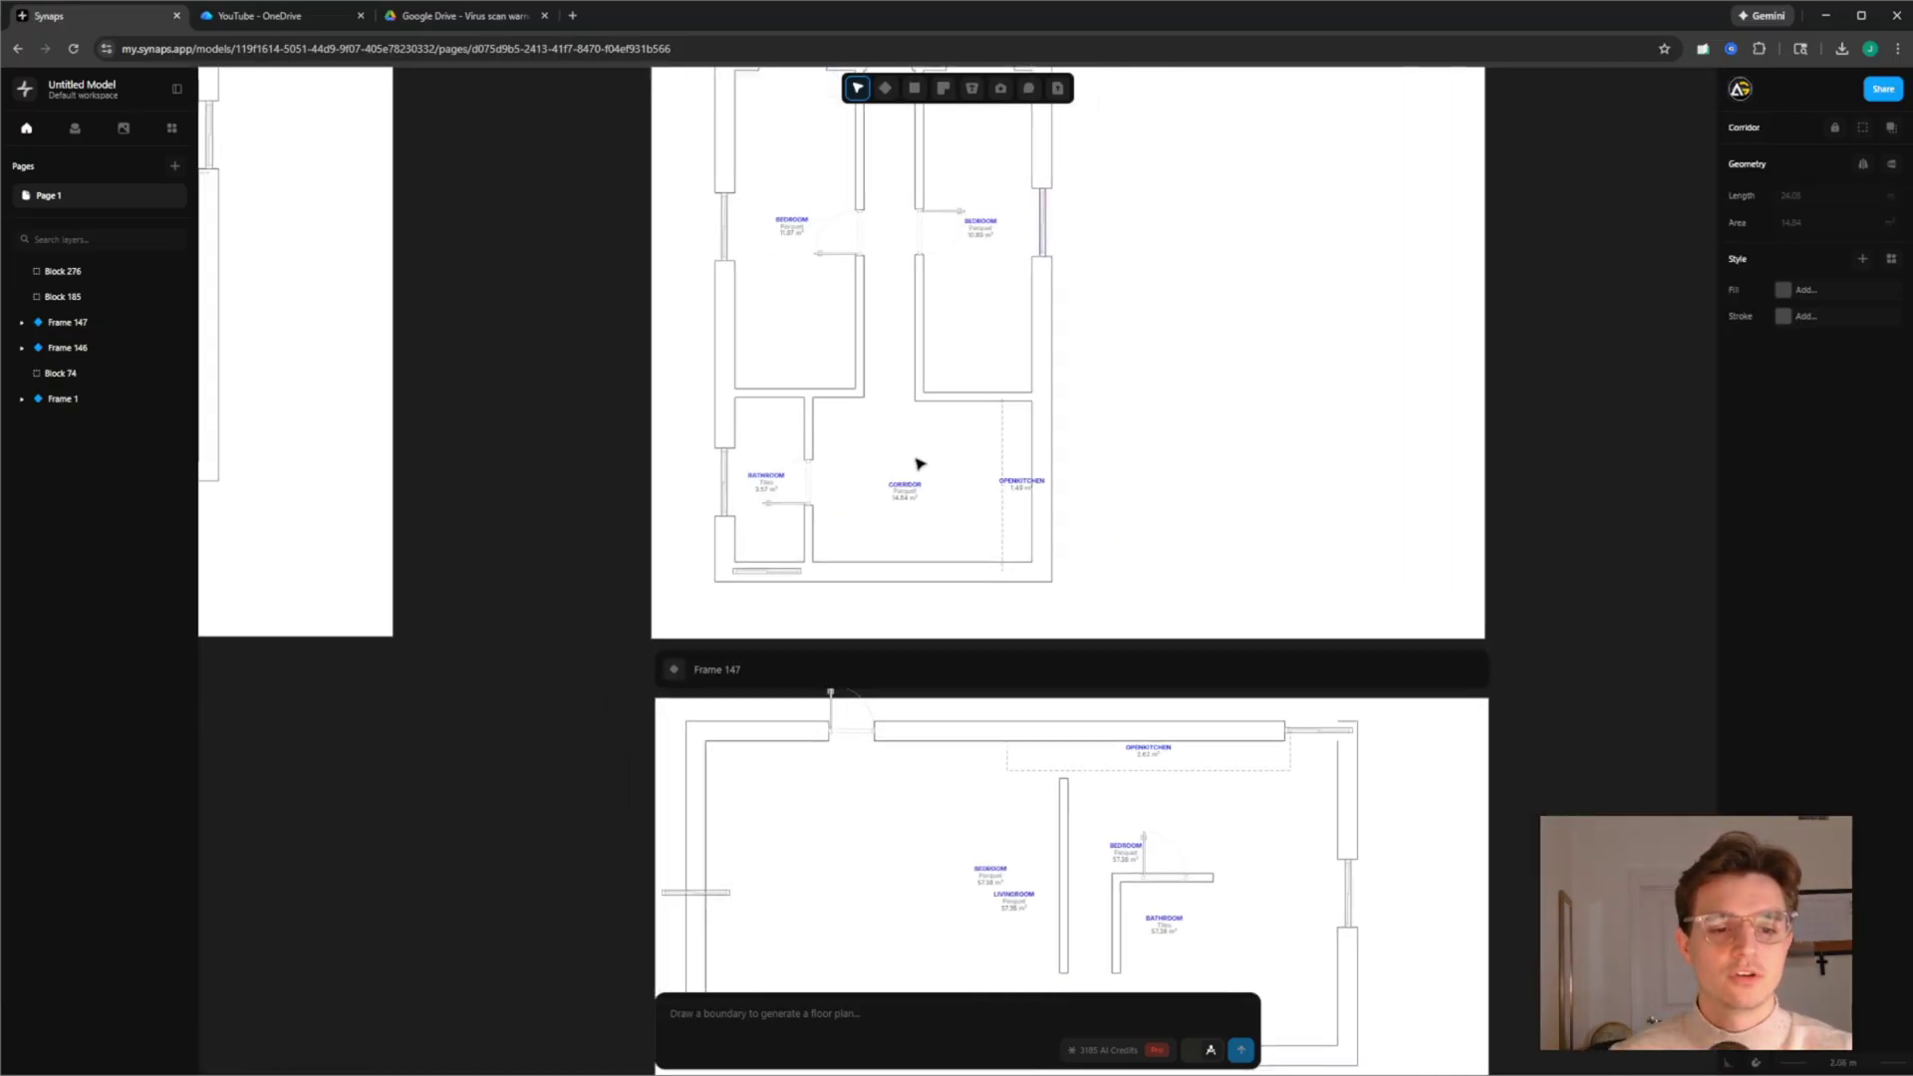
scroll(791, 418, down, 5)
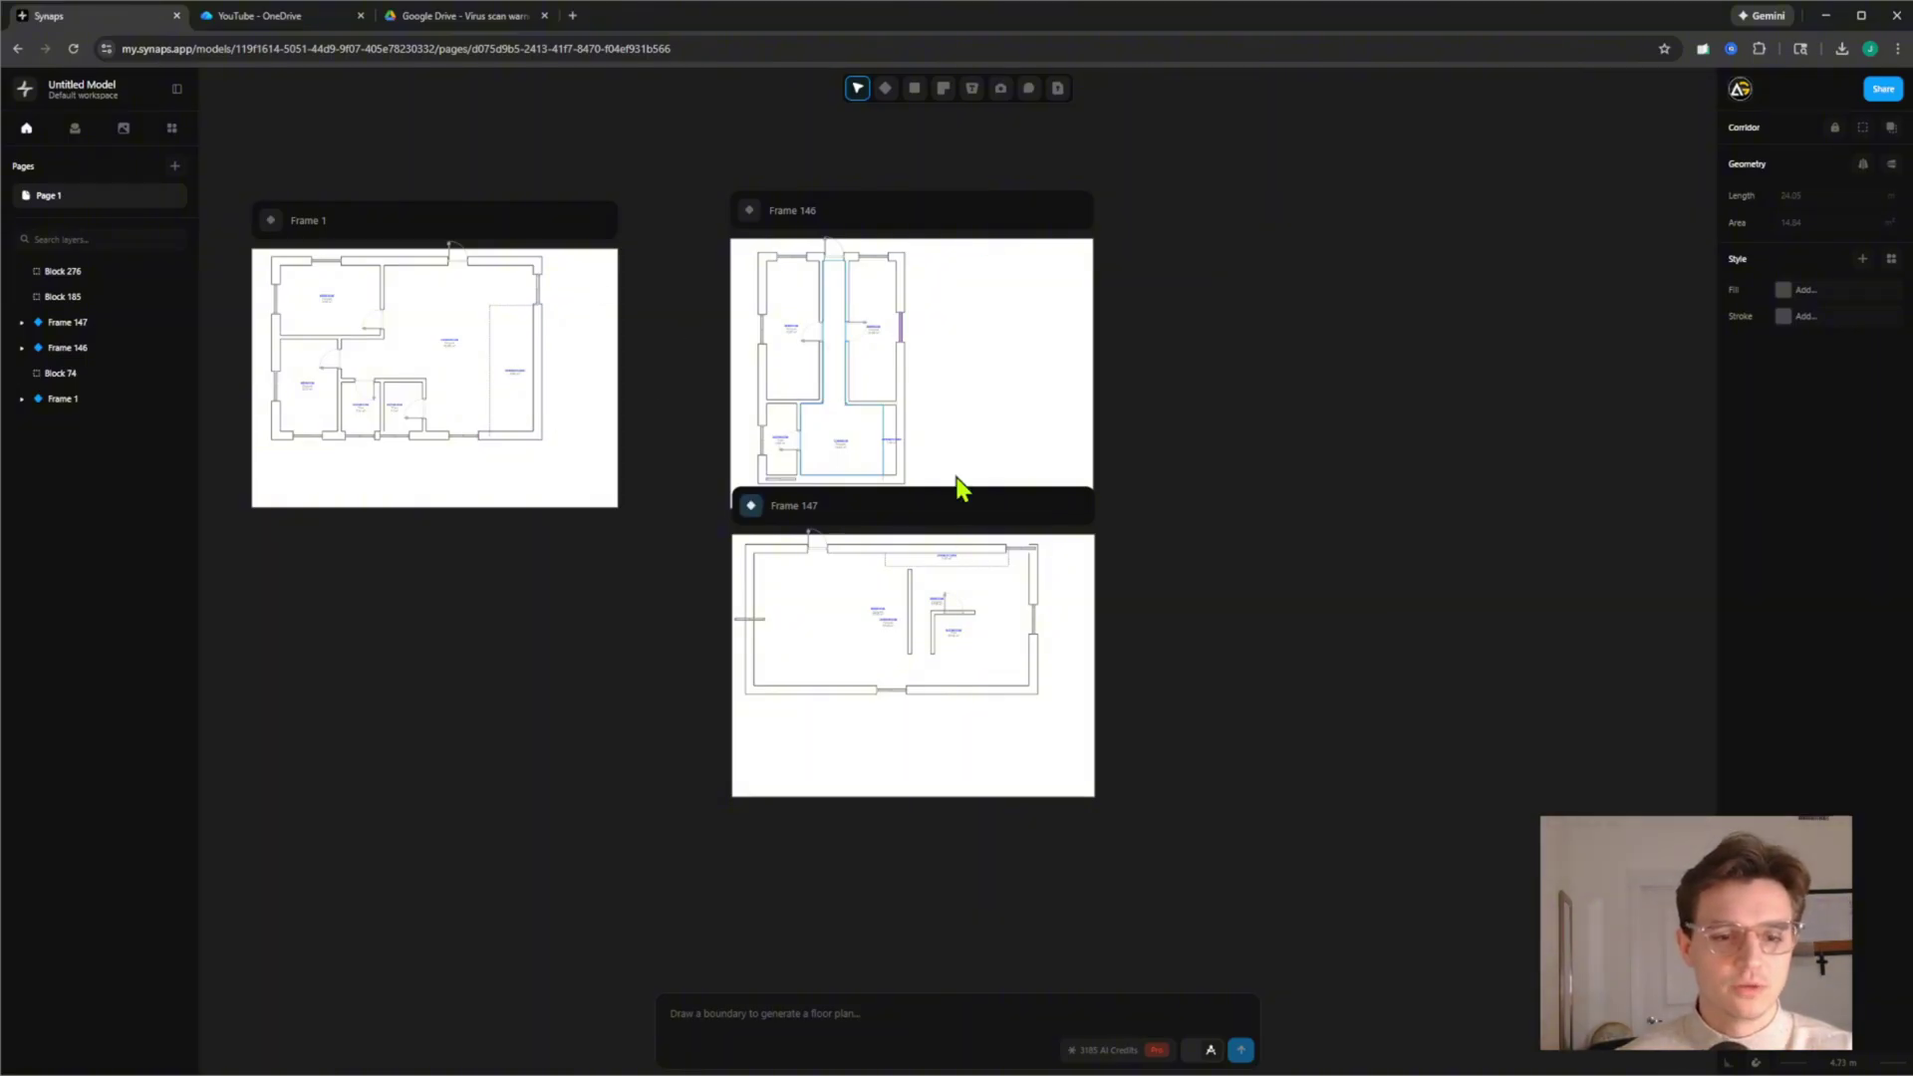
Start a new frame below the first floor plan
middle_drag(910, 480, 828, 492)
click(884, 88)
middle_drag(540, 420, 1069, 321)
scroll(1069, 321, left, 2)
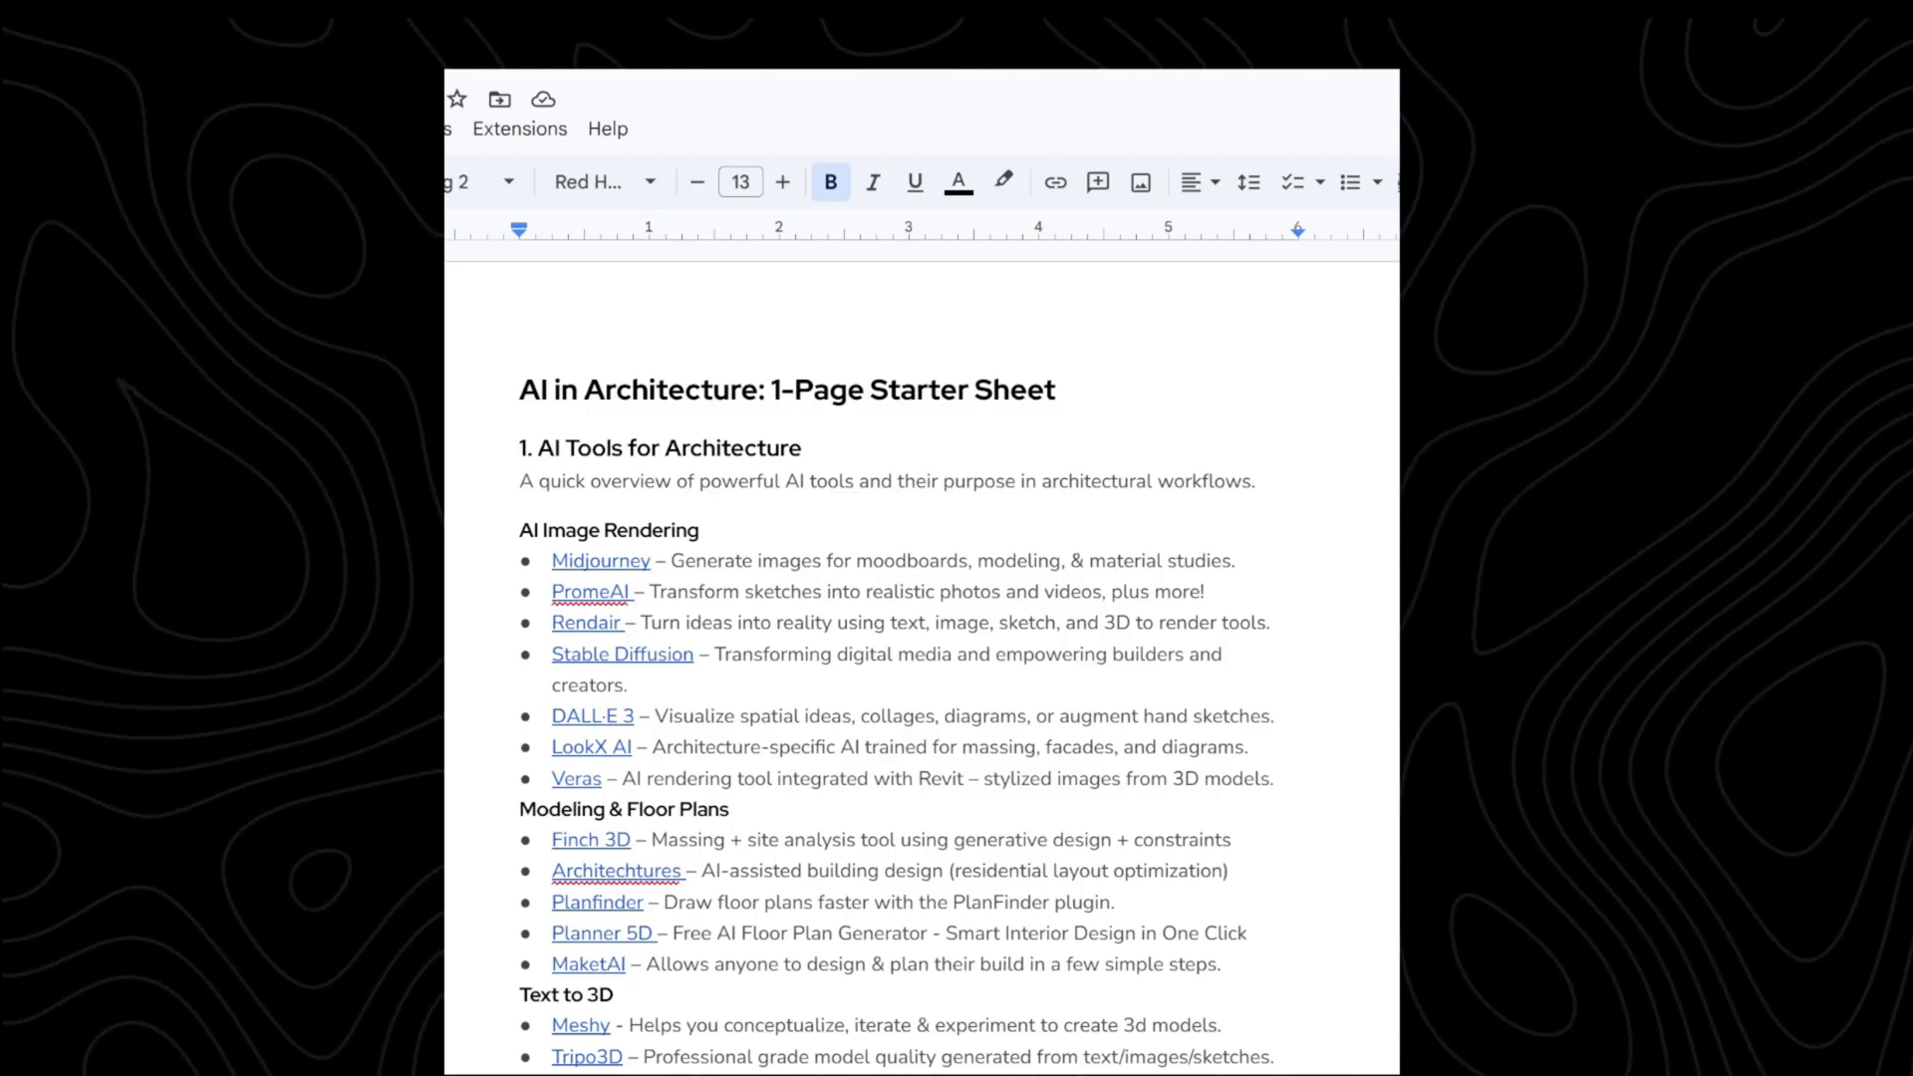
Read through the AI tool lists in the "AI in Architecture: 1-Page Starter Sheet" document
scroll(921, 657, down, 1)
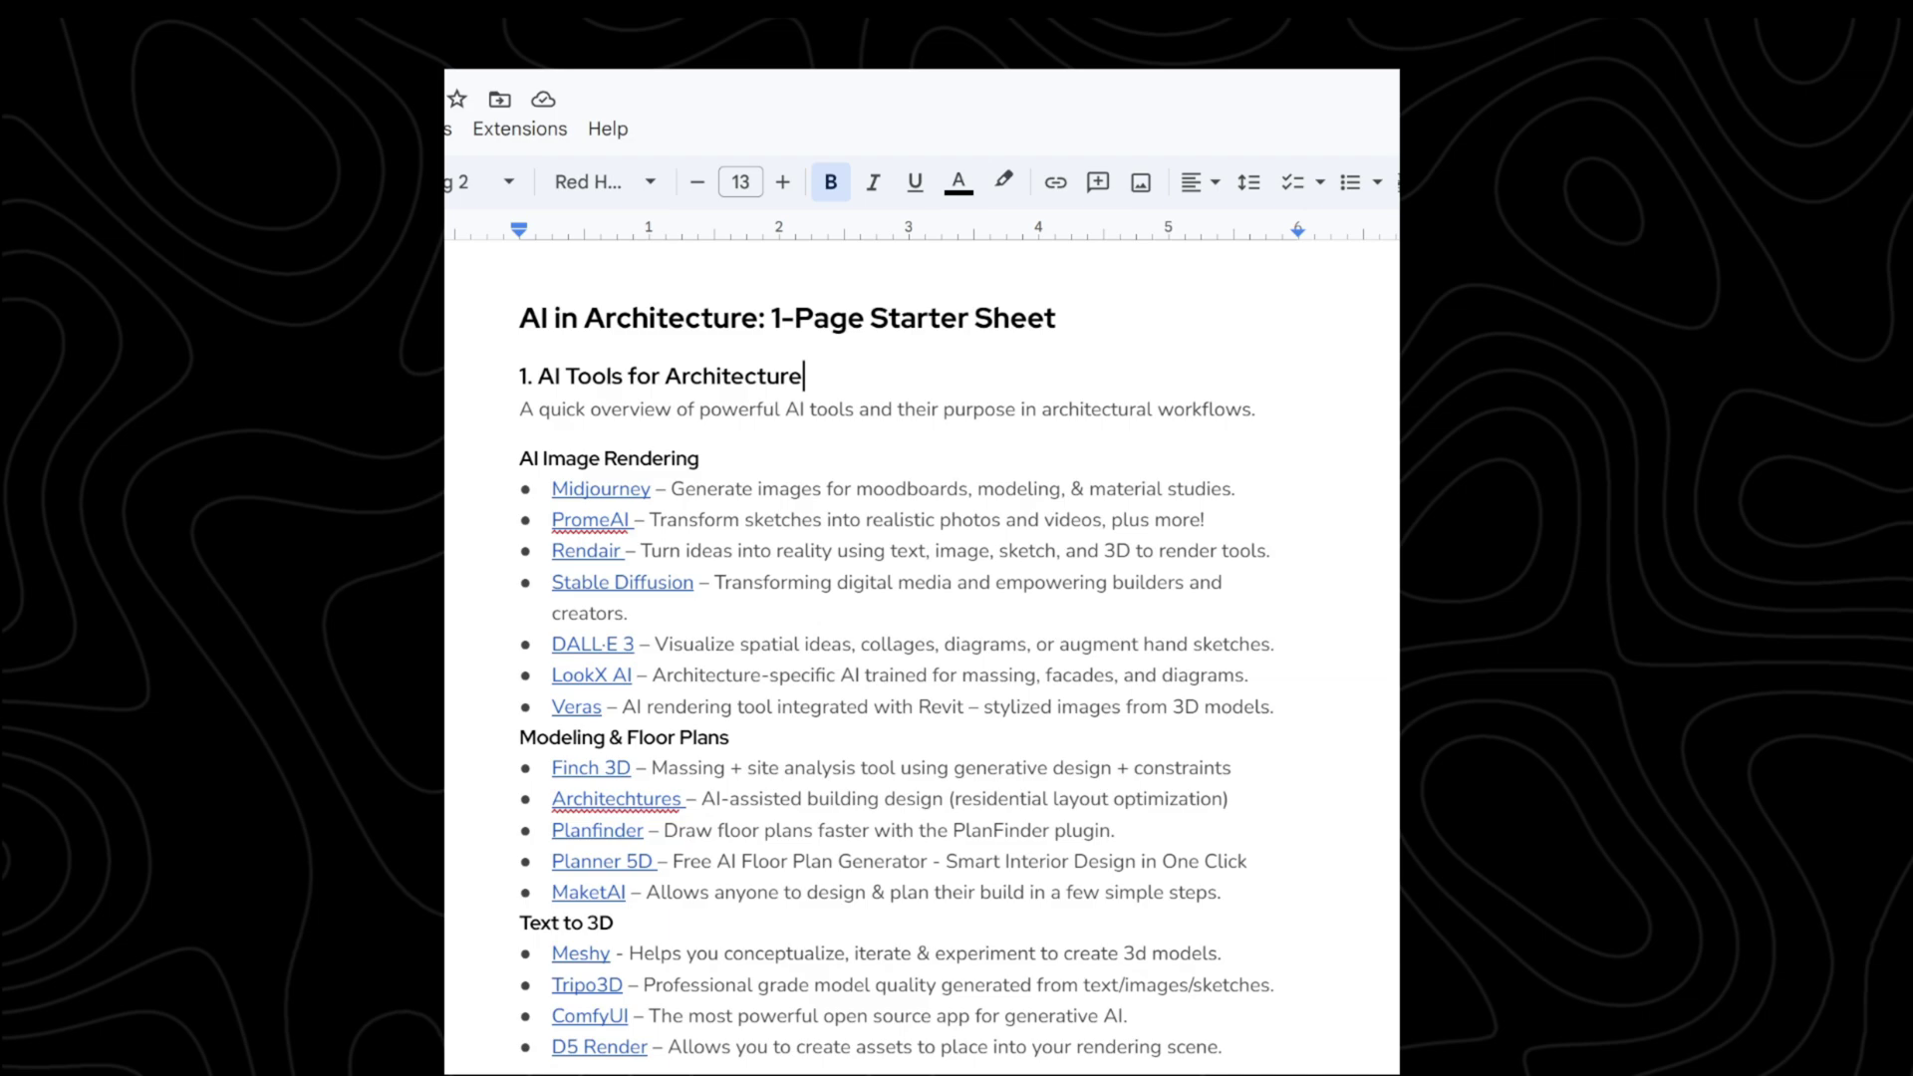
scroll(921, 657, down, 2)
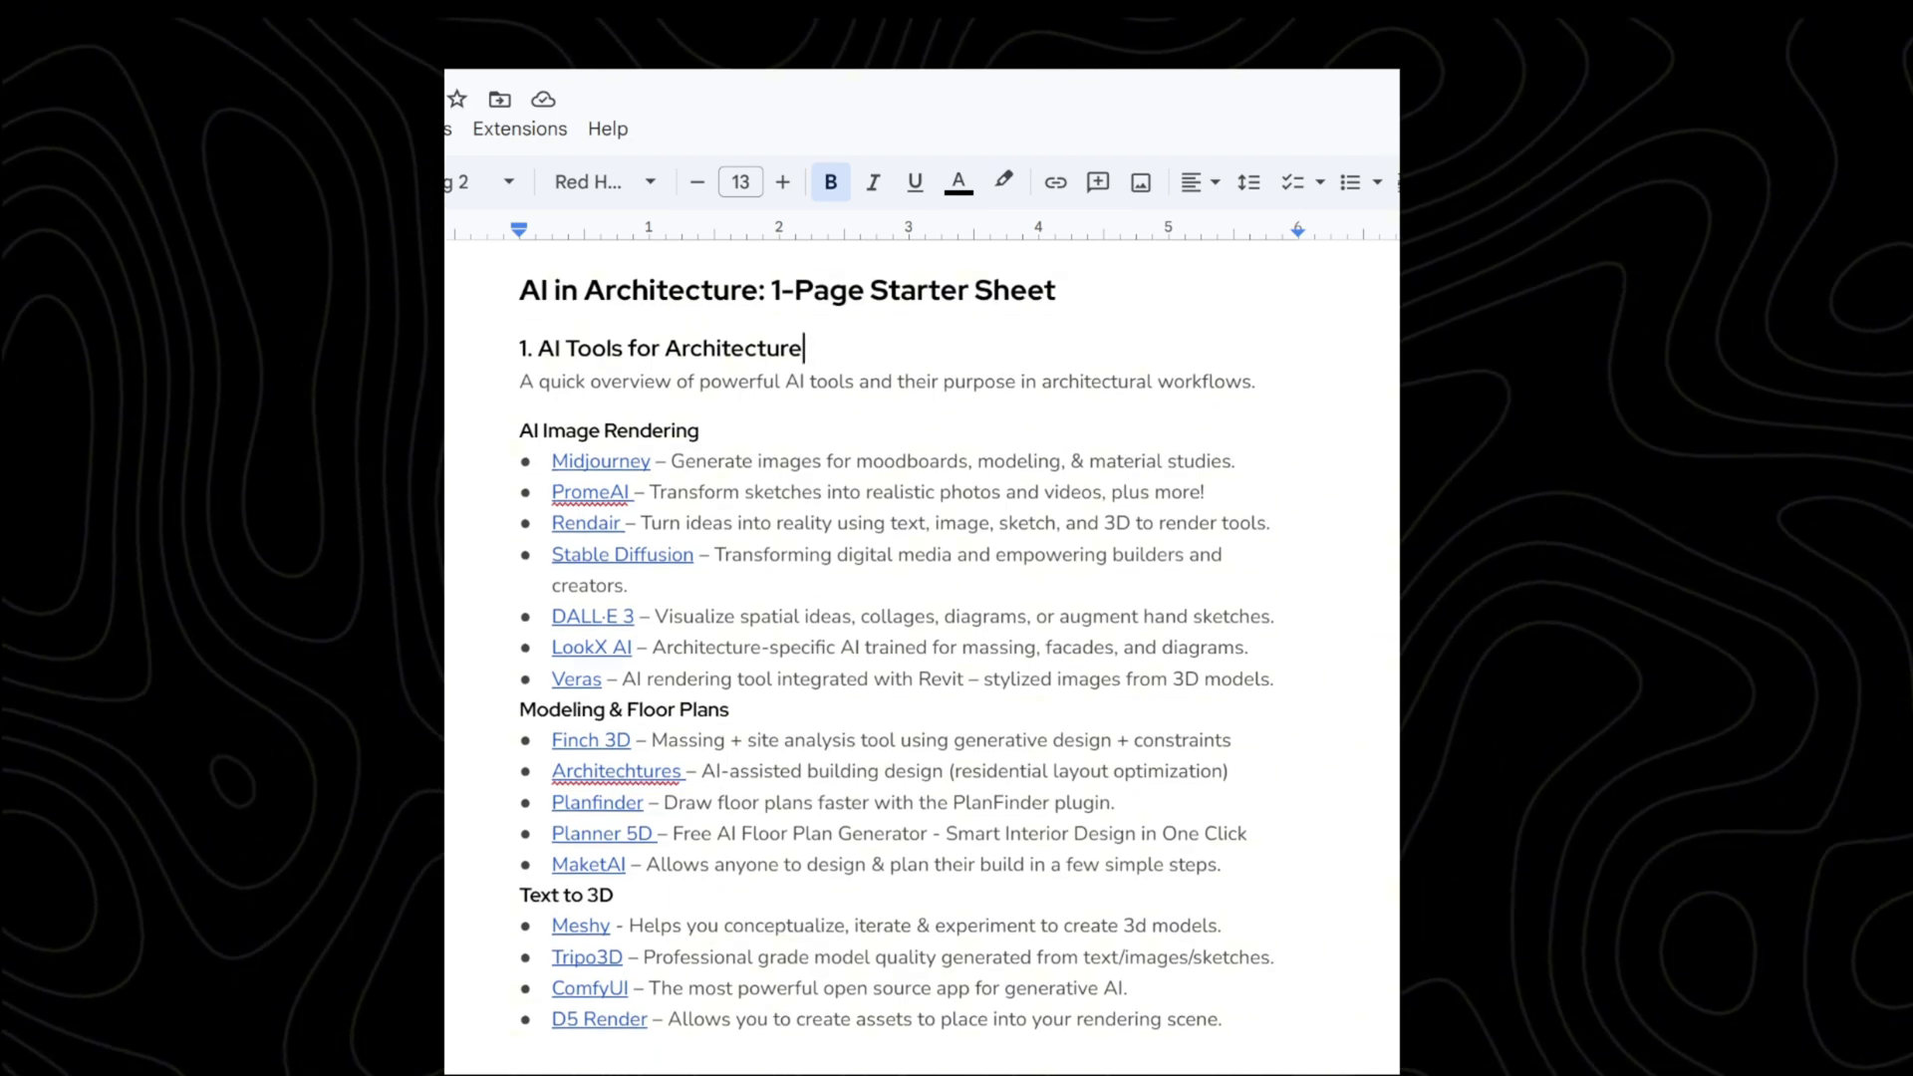
scroll(921, 657, down, 5)
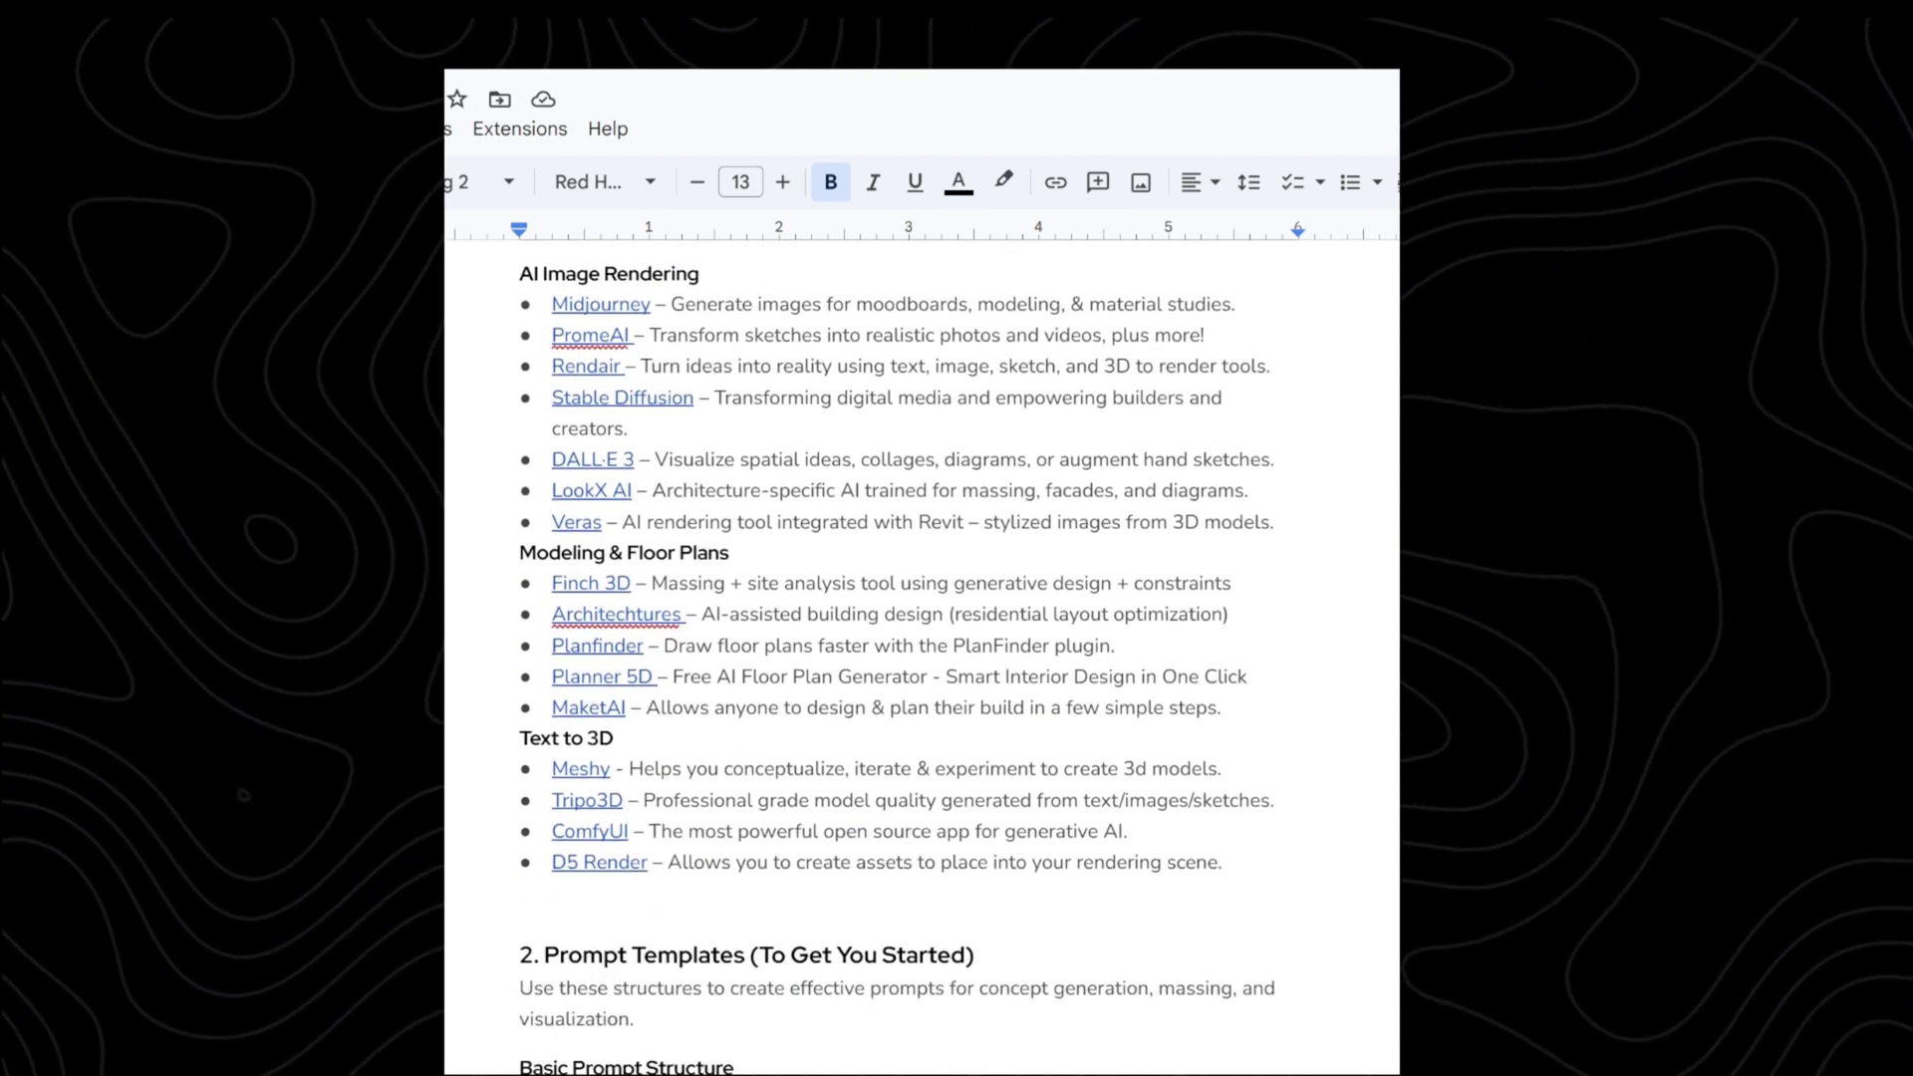
scroll(921, 657, down, 1)
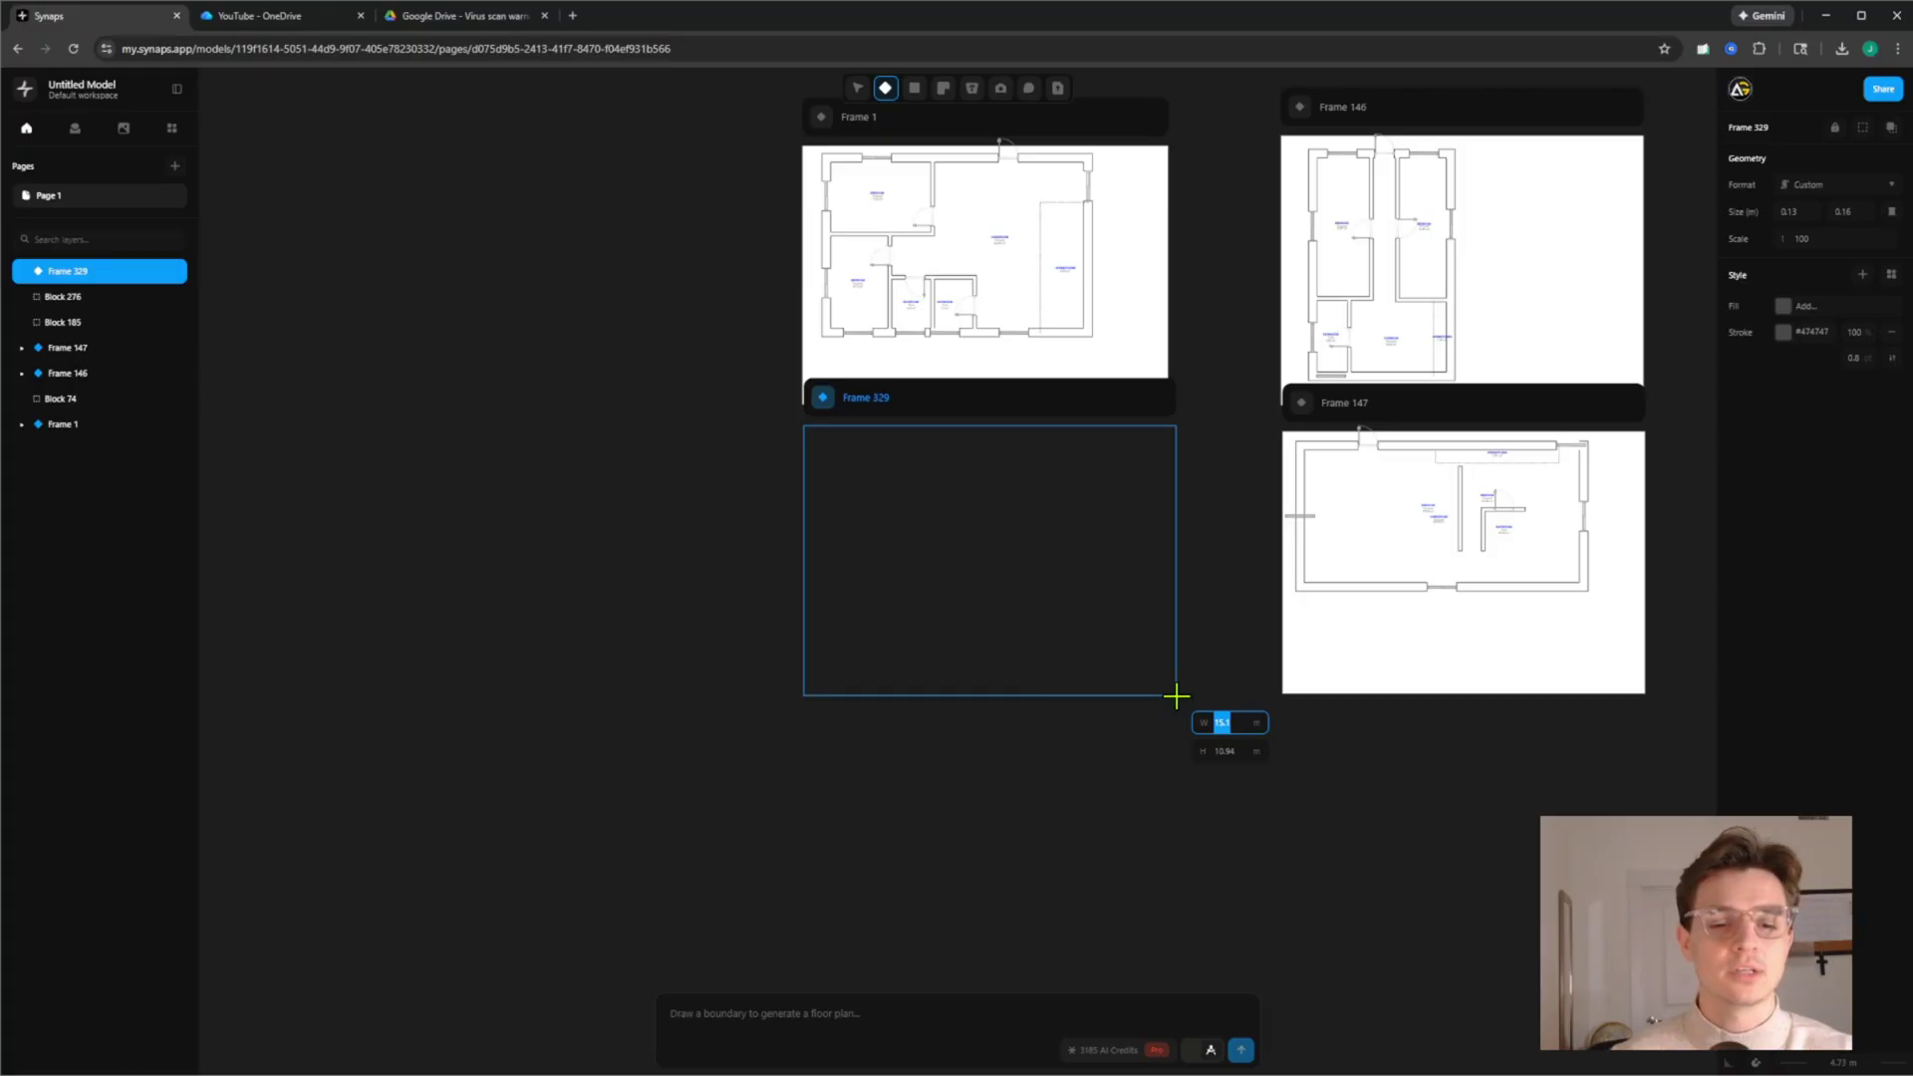
Finish the frame below the first floor plan at about 15.1 by 10.94 m
click(1175, 695)
scroll(935, 494, right, 2)
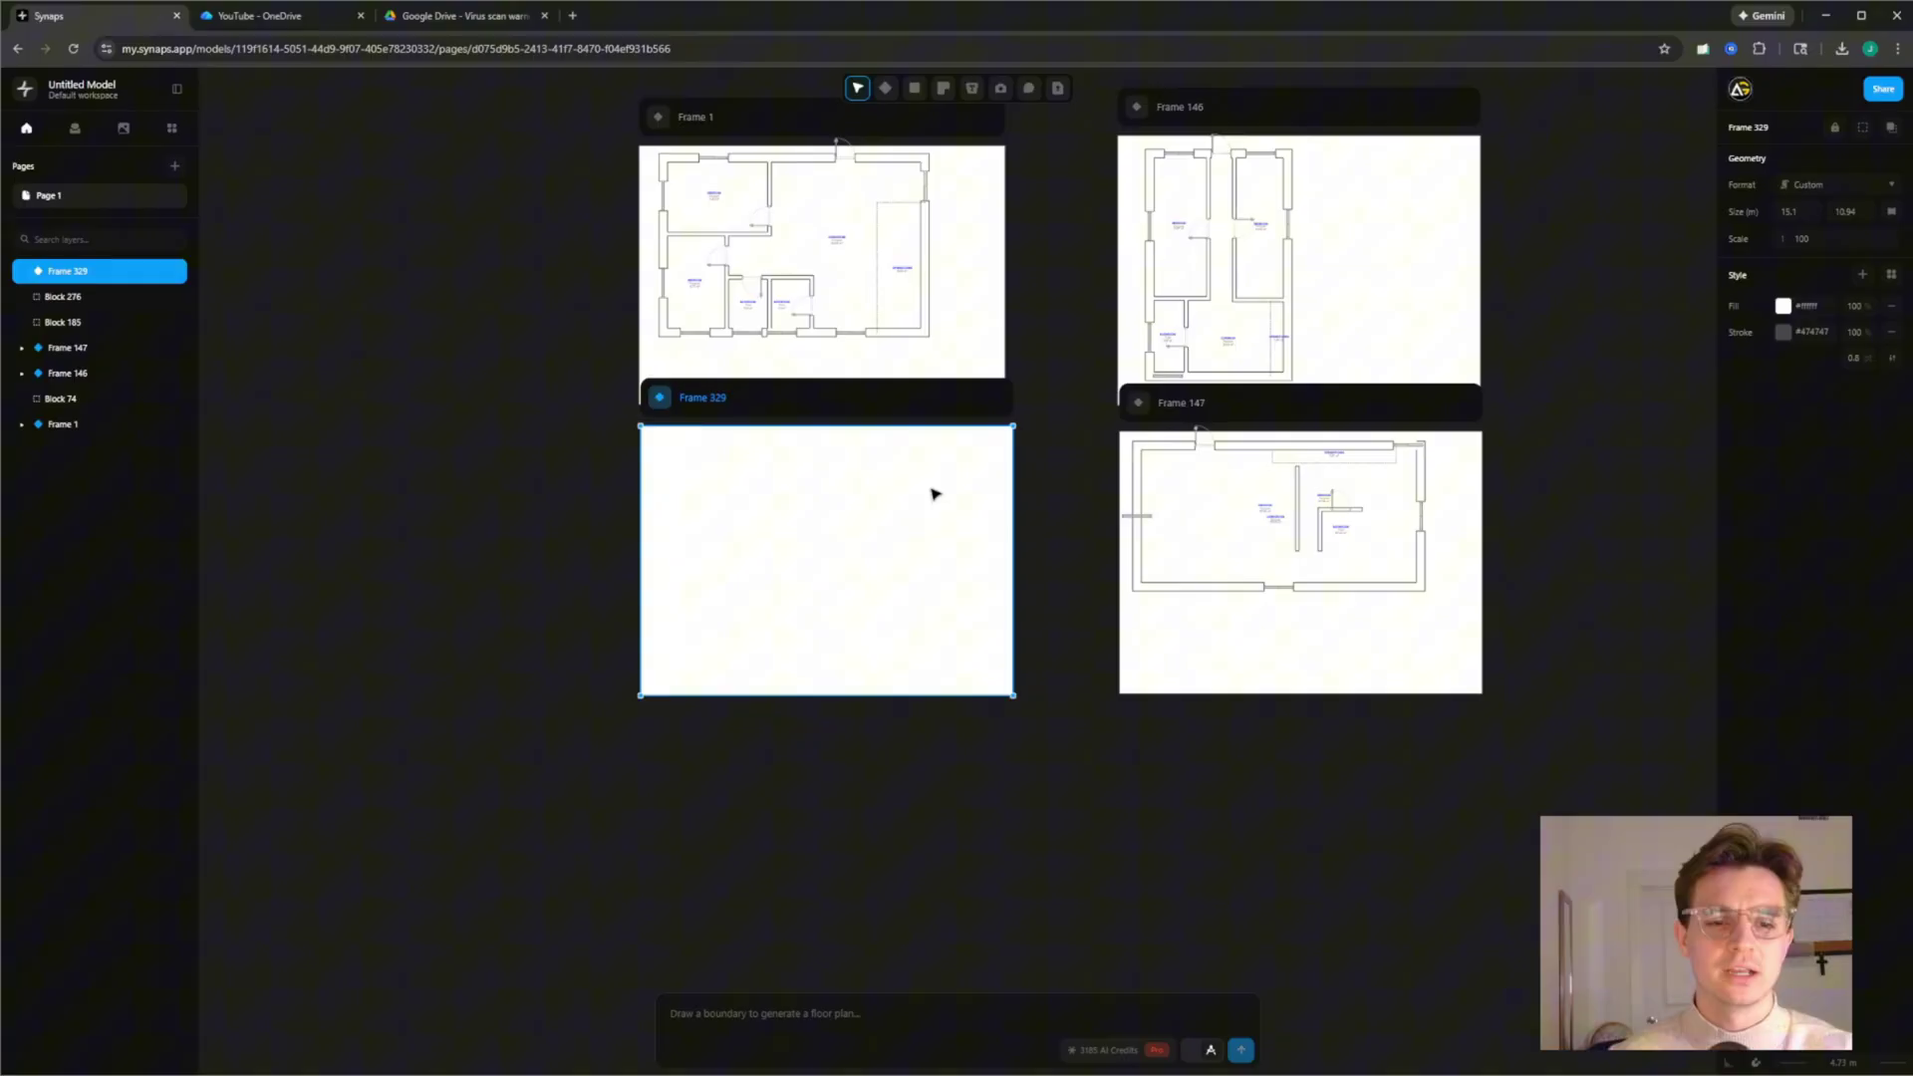
Draw a rectangular boundary about 11.4 by 8.4 m in the new frame and generate a "2 bedroom apartment" plan from it
scroll(794, 482, up, 2)
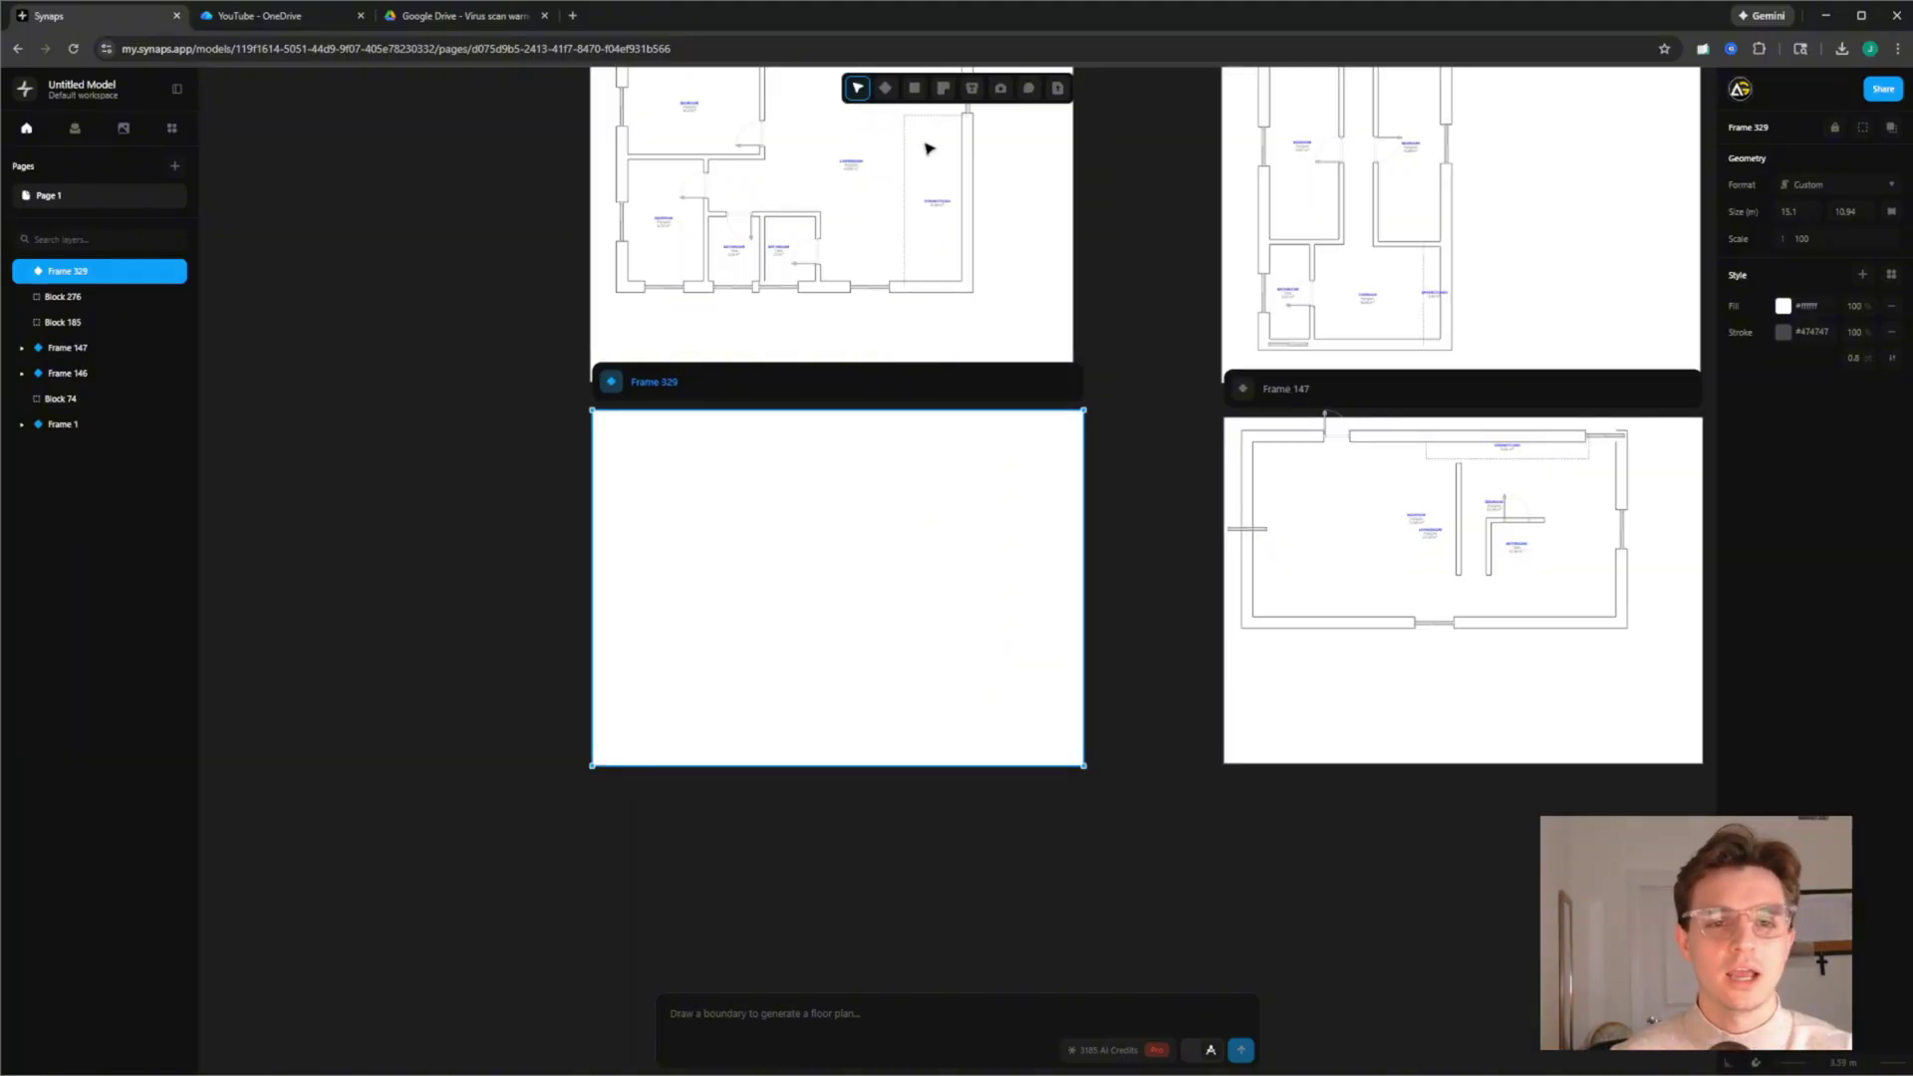
click(913, 88)
drag(624, 424, 995, 696)
click(973, 1012)
text(2 bedroom apartment)
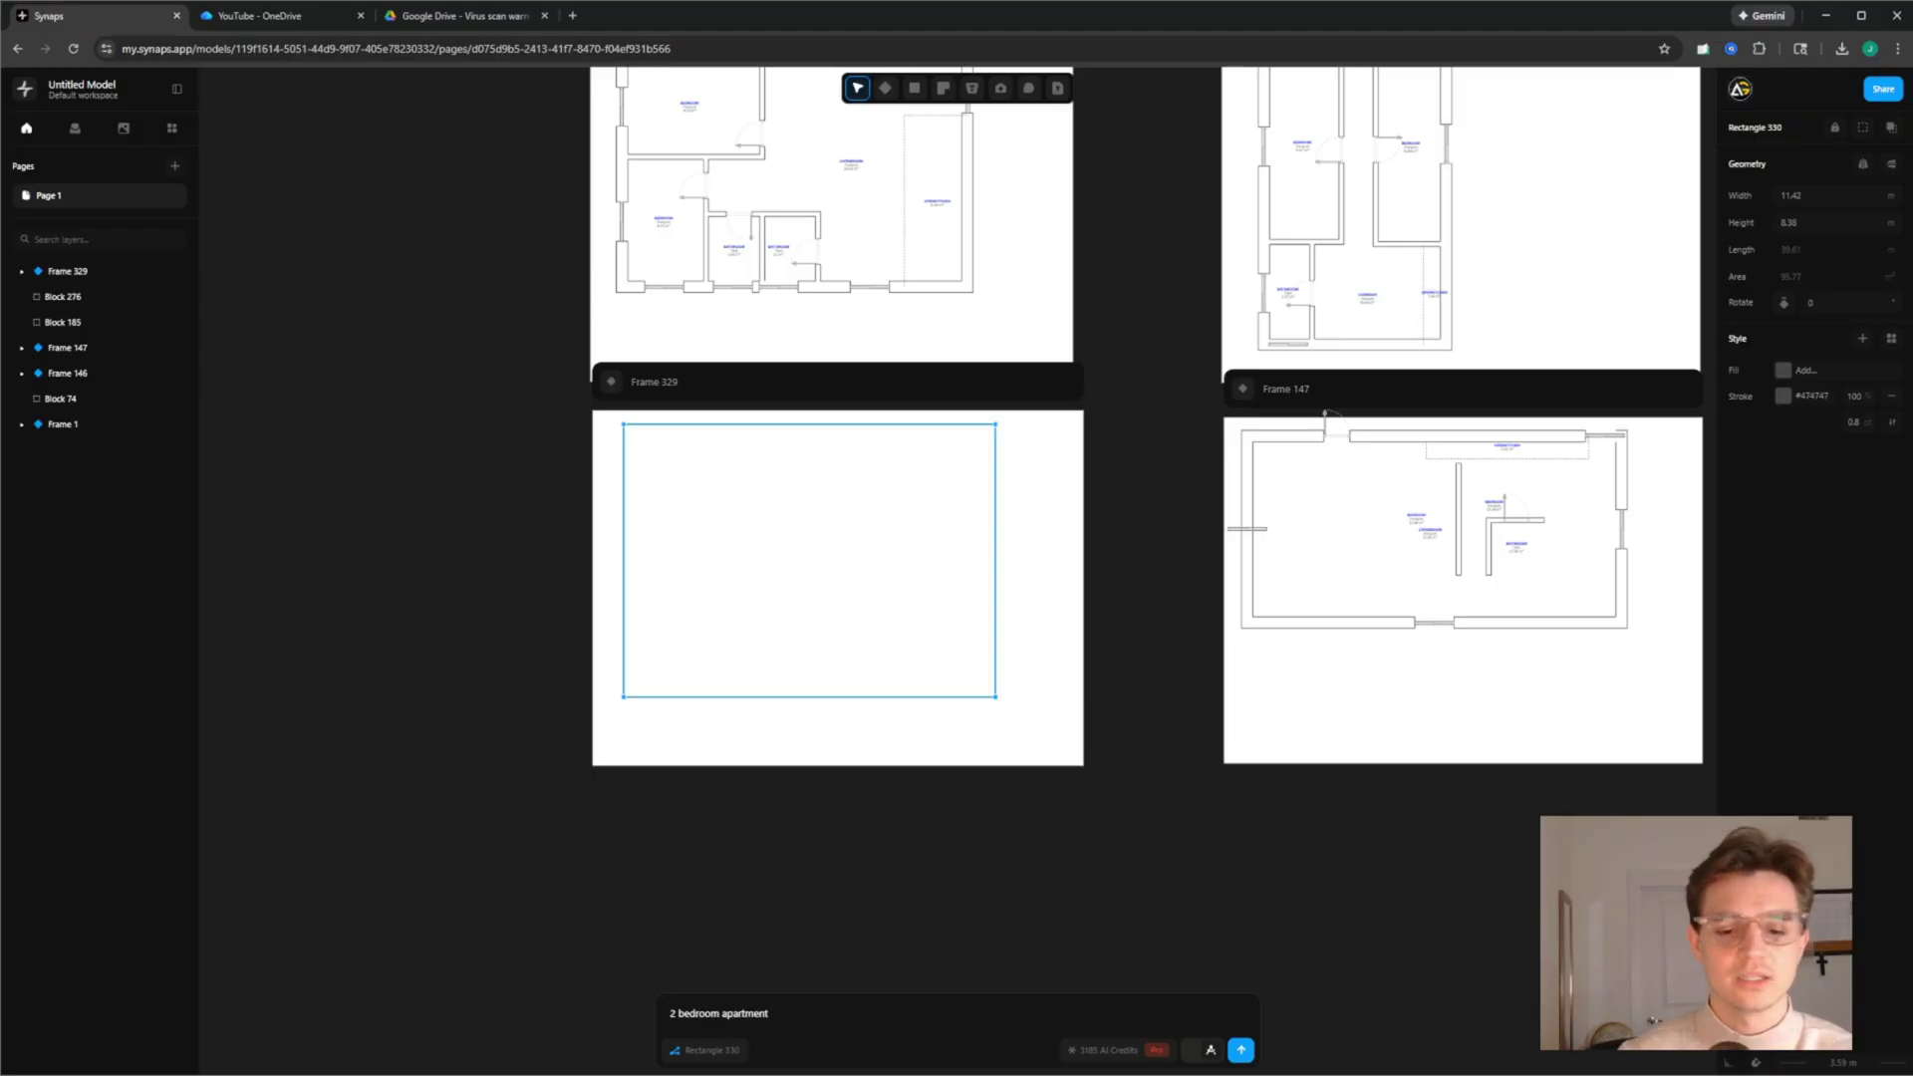
key(Return)
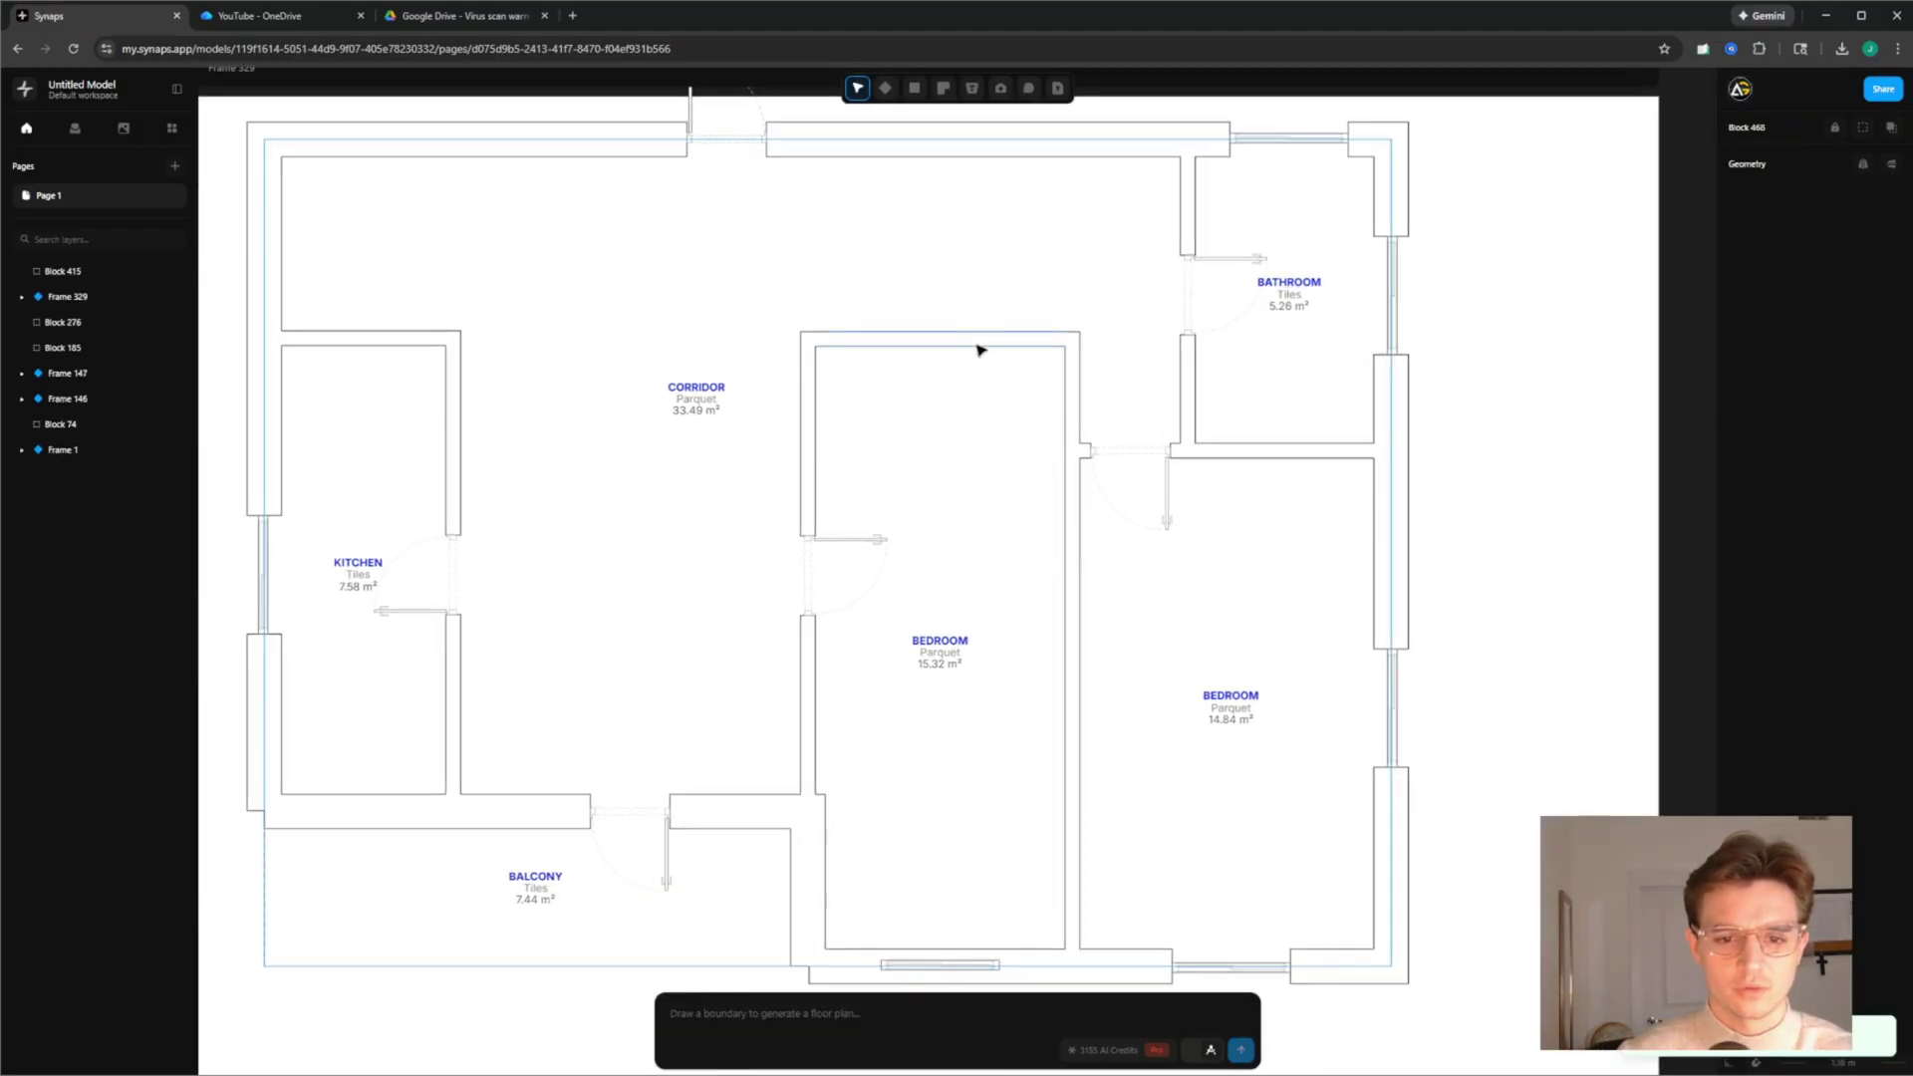
Move the kitchen's wall toward the corridor and delete it to open the kitchen to the corridor
click(978, 344)
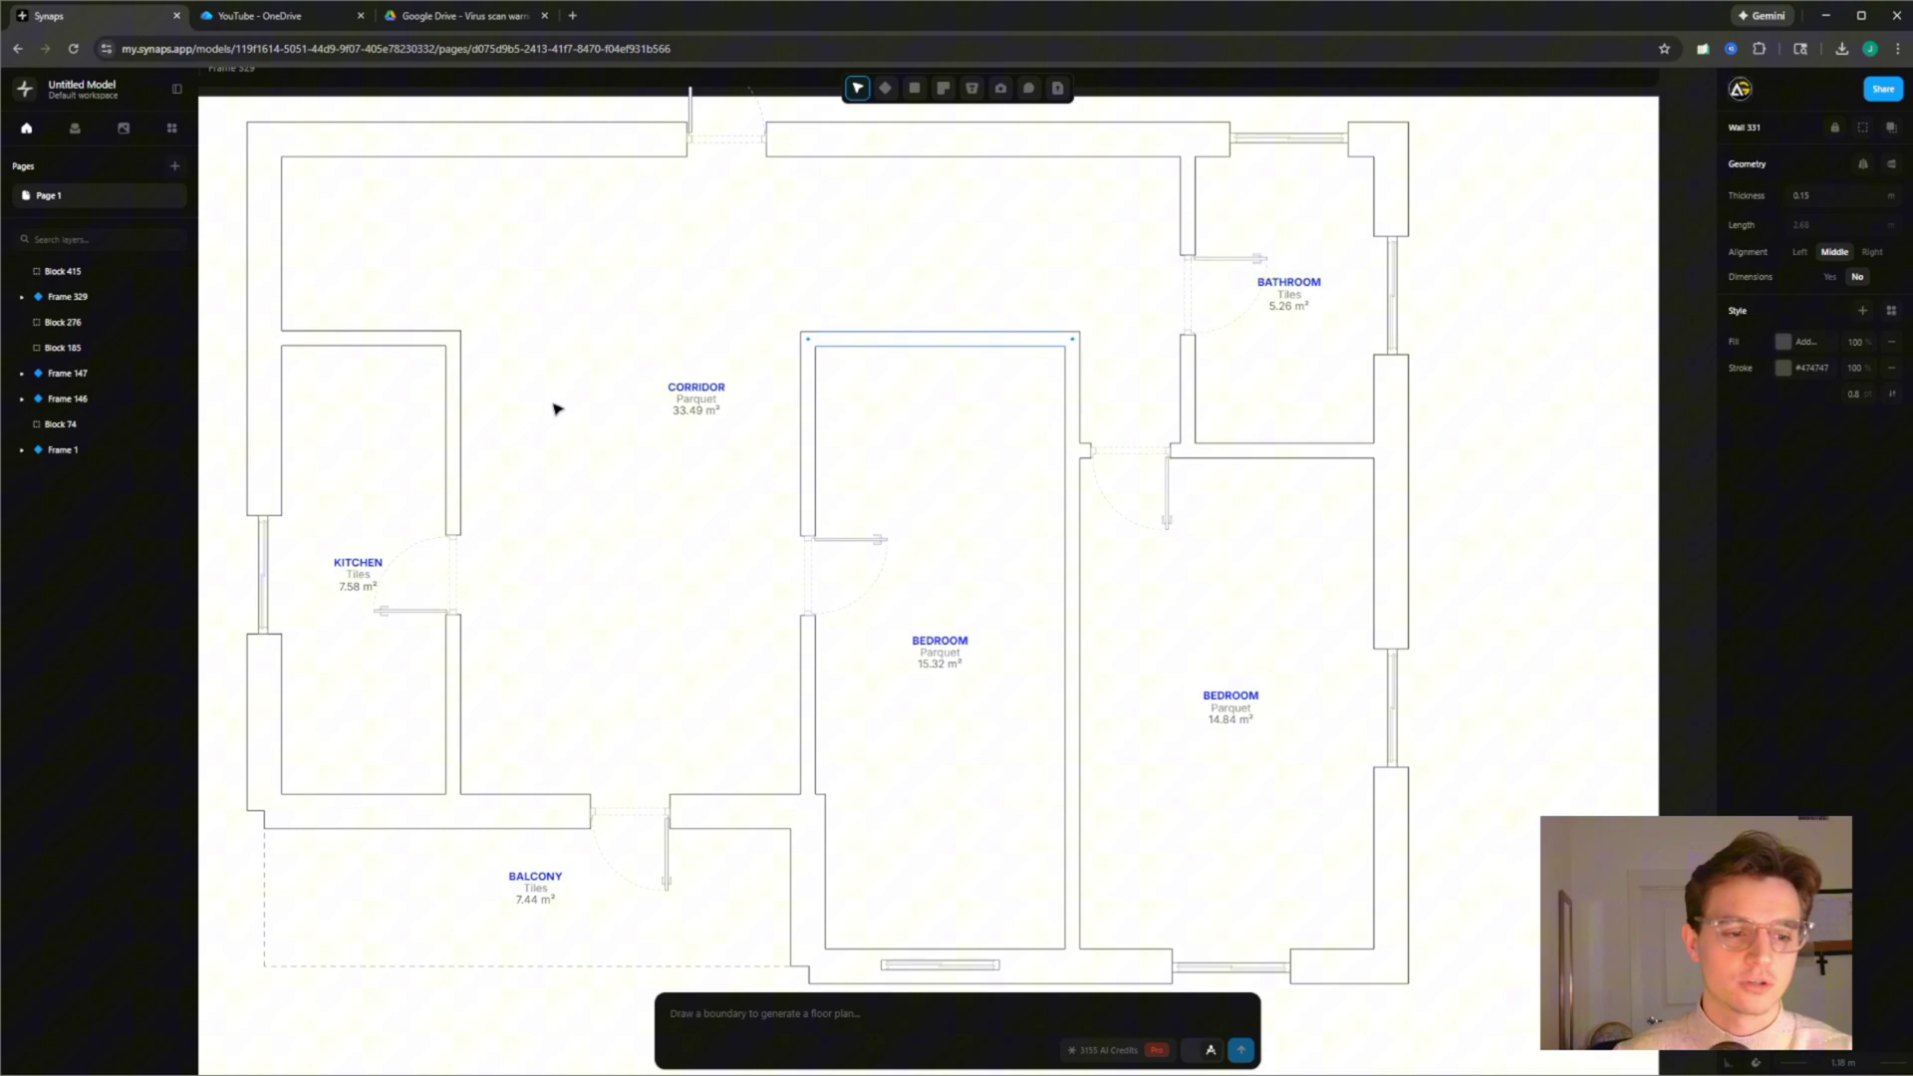
drag(459, 425, 524, 474)
key(Delete)
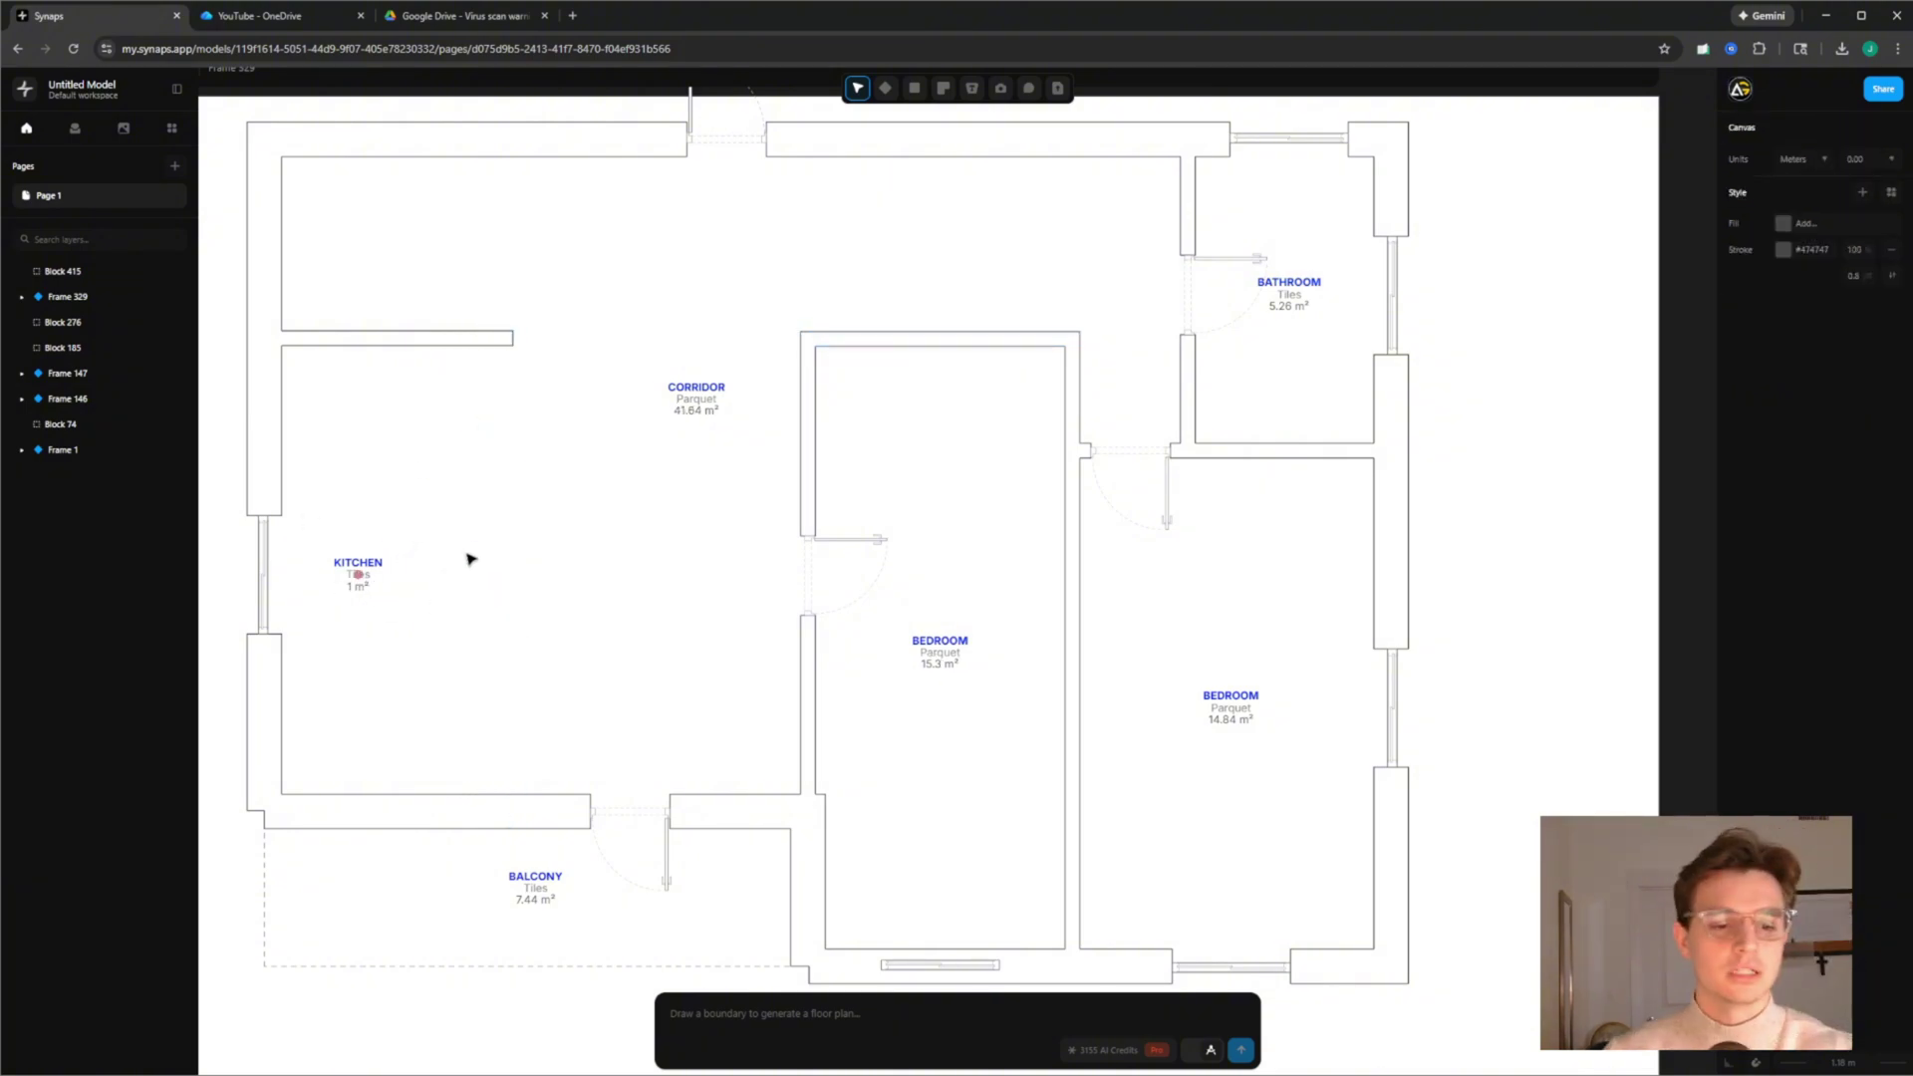
scroll(606, 439, down, 7)
middle_drag(704, 424, 785, 423)
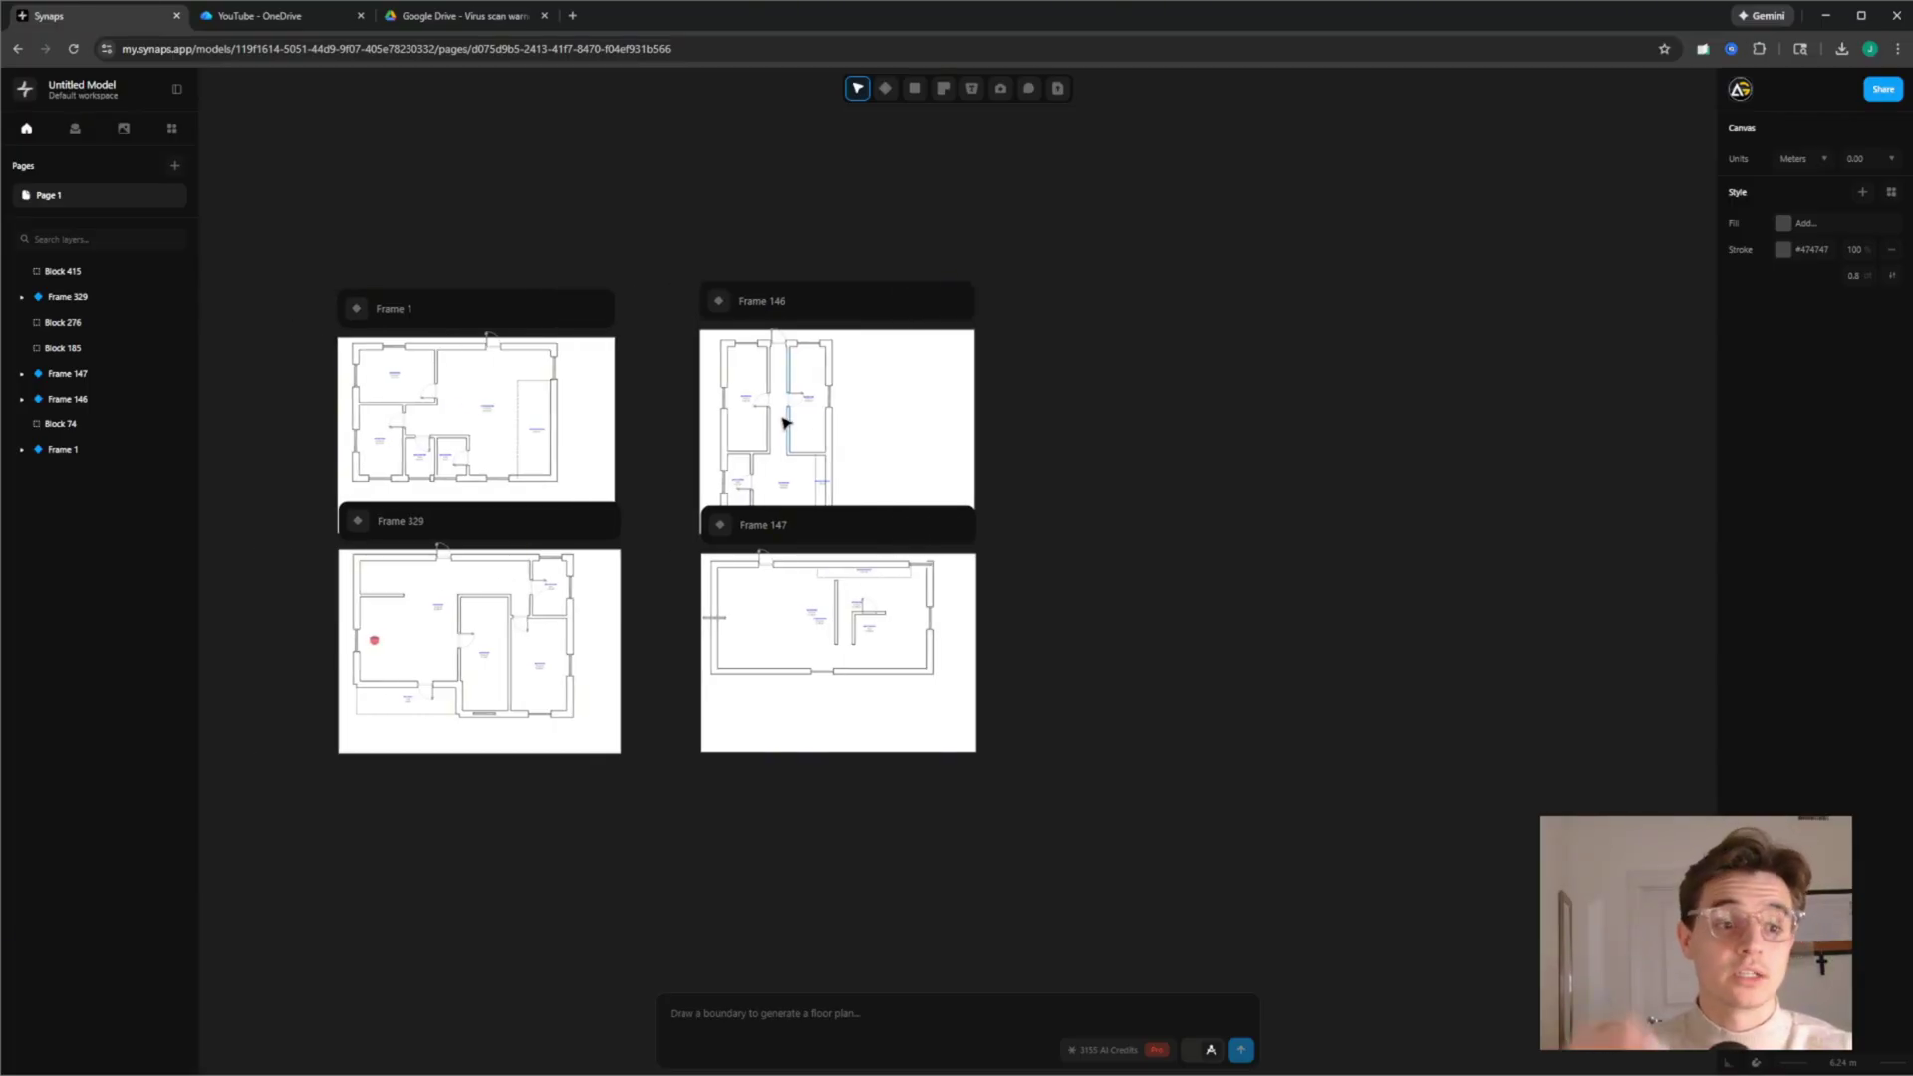
Add four landscape frames in a two-by-two arrangement beside the existing plans, the last about 16.2 by 10.8 m
key(f)
drag(1006, 329, 1307, 517)
middle_drag(1307, 518, 903, 470)
key(f)
drag(605, 507, 880, 707)
key(f)
drag(927, 281, 1220, 461)
drag(923, 508, 1230, 712)
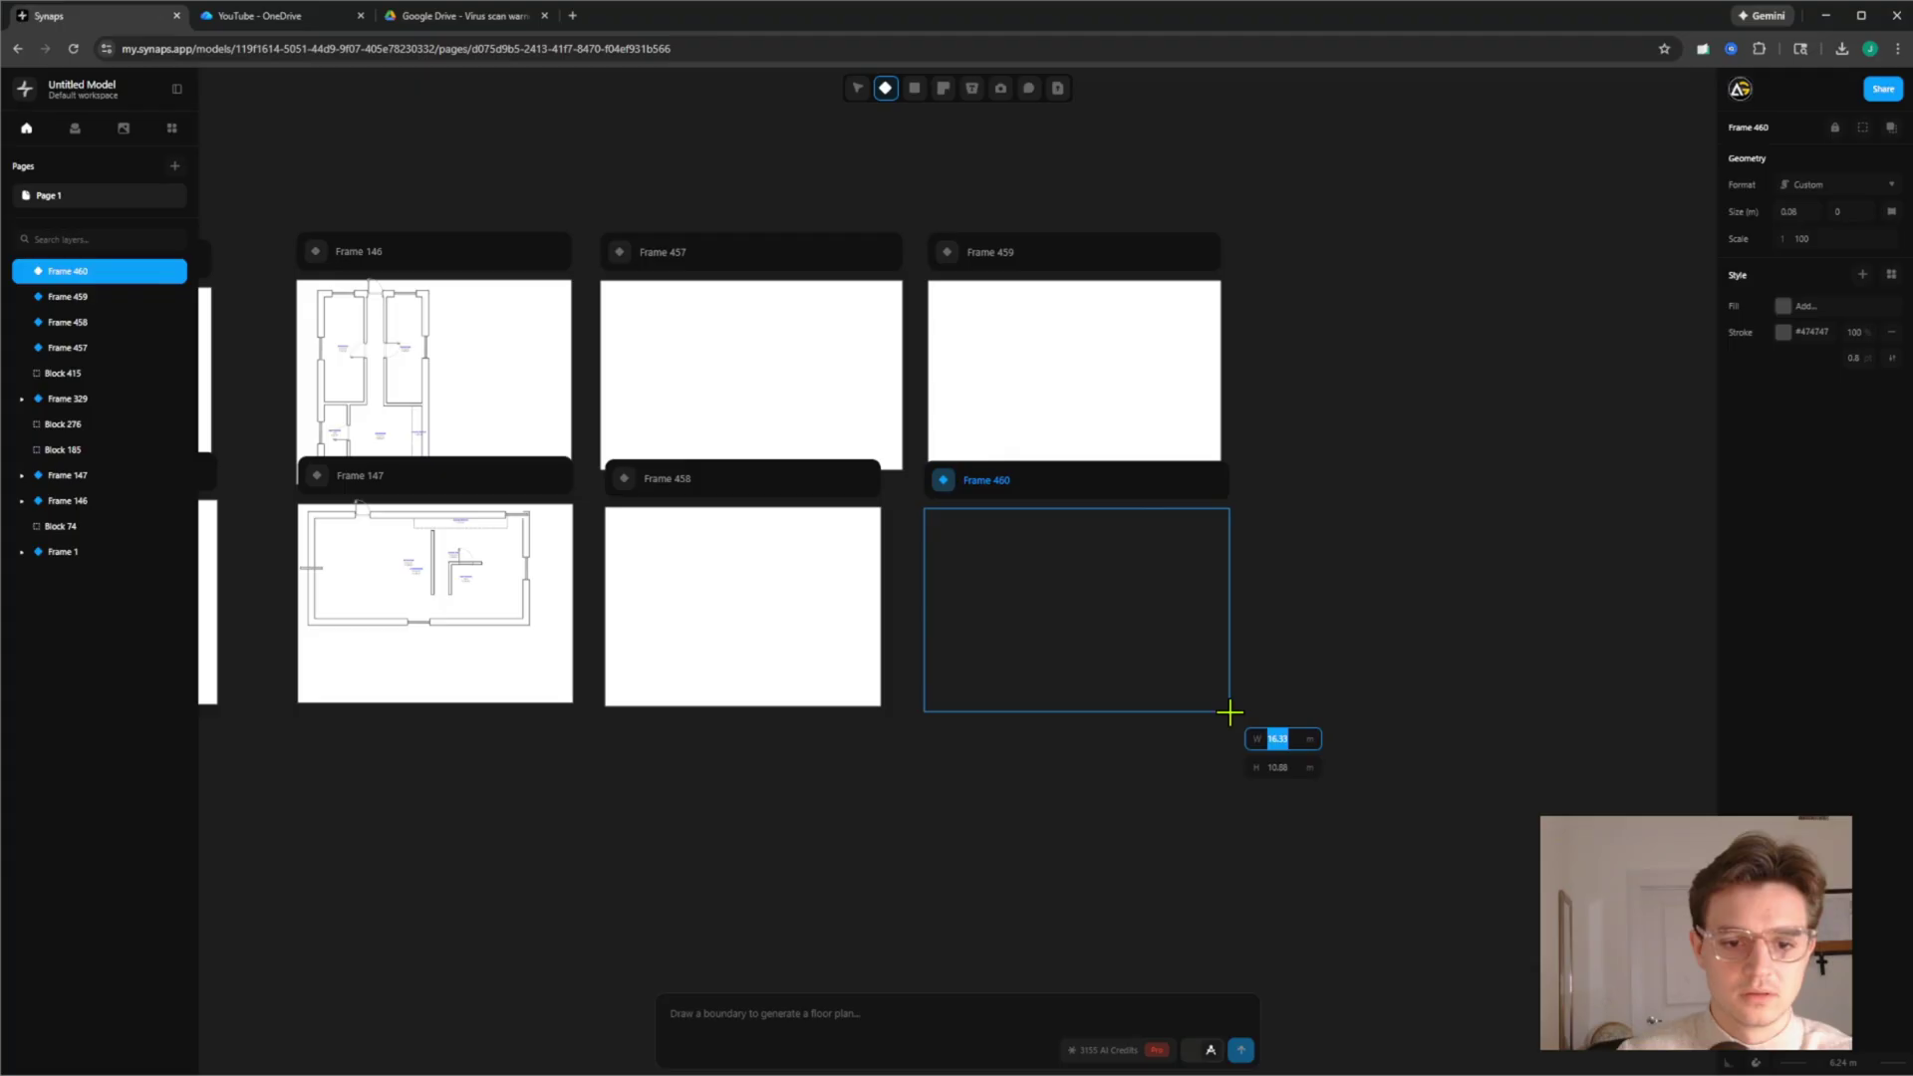
Draw rectangular boundaries in the two upper and the lower left new frames, the last about 6.66 by 8.93 m
click(914, 87)
drag(628, 290, 805, 432)
drag(947, 290, 1174, 433)
mouse_move(629, 519)
mouse_down()
mouse_move(721, 670)
mouse_move(754, 687)
mouse_up()
middle_drag(1026, 561, 867, 472)
scroll(908, 455, up, 4)
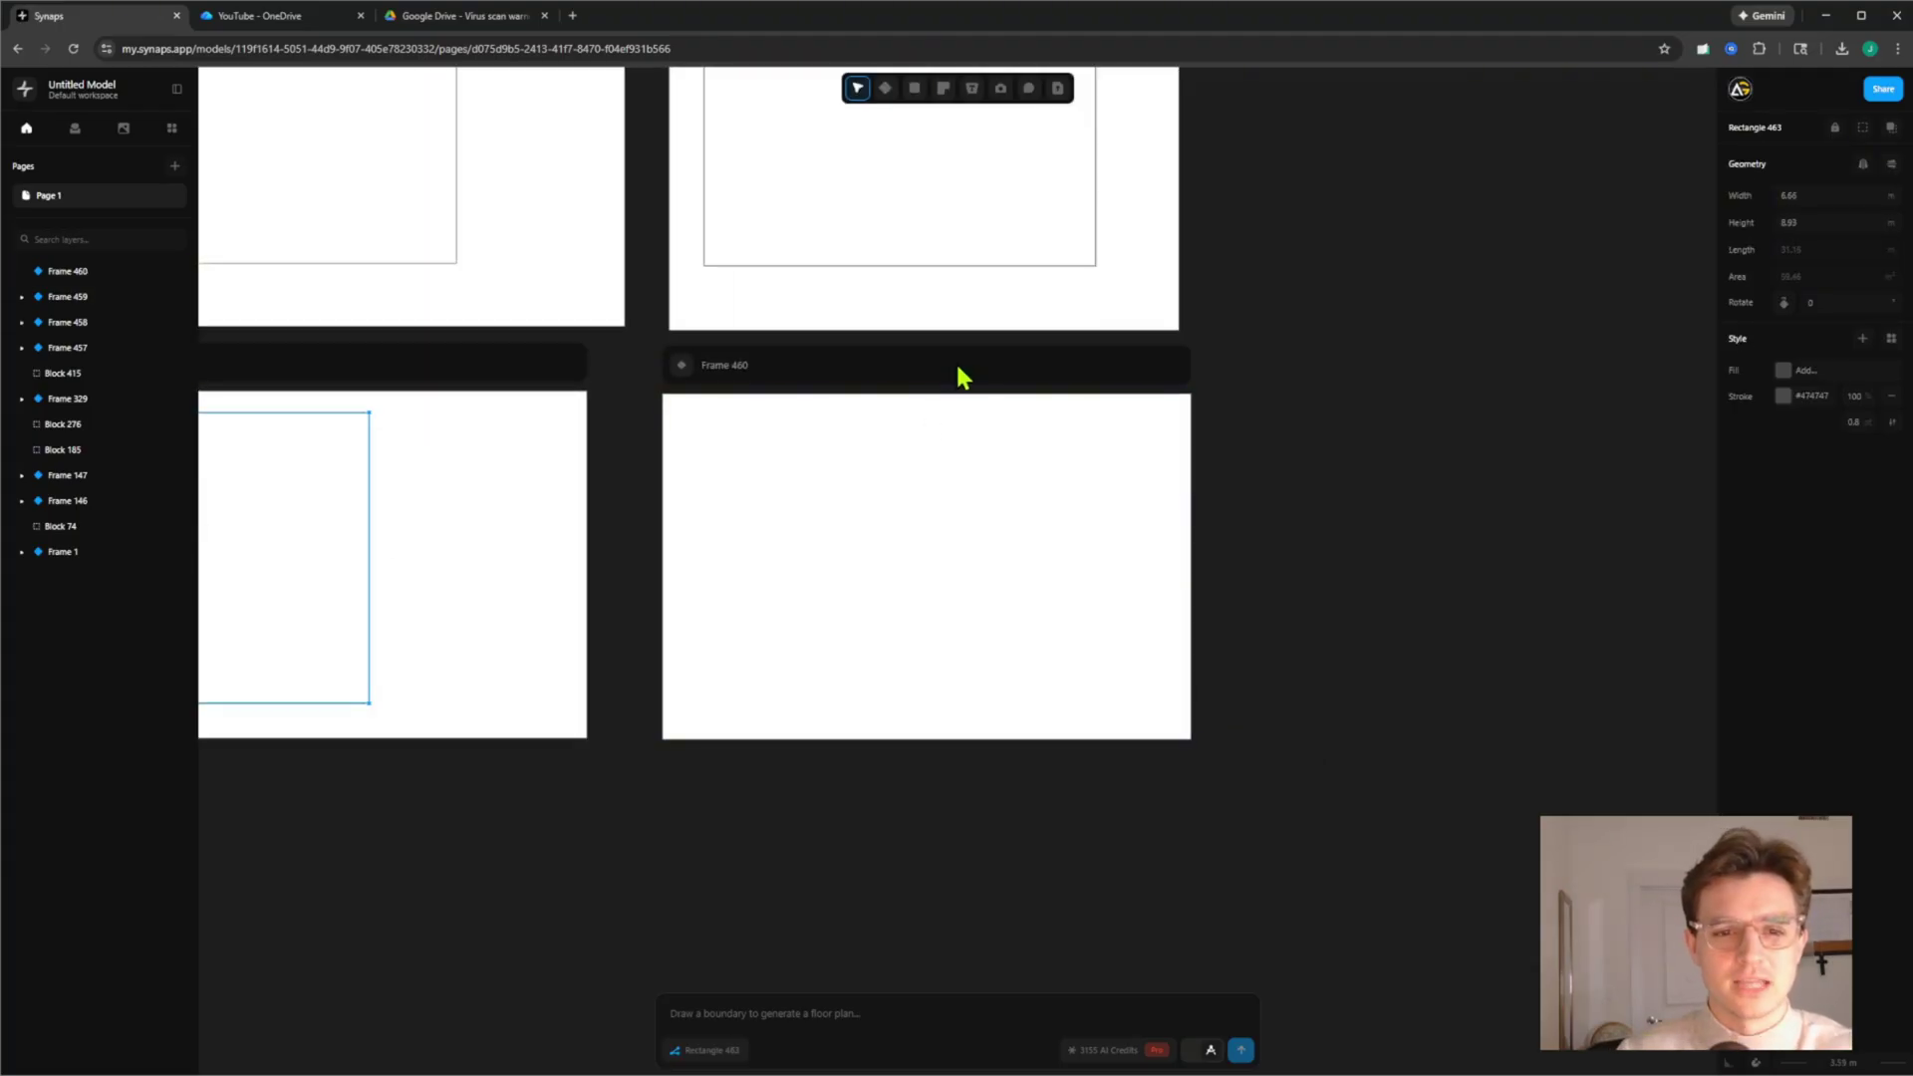
Draw a closed L-shaped polyline boundary in the empty fourth frame, with its lower right corner cut out
click(961, 376)
scroll(961, 377, up, 3)
mouse_move(938, 96)
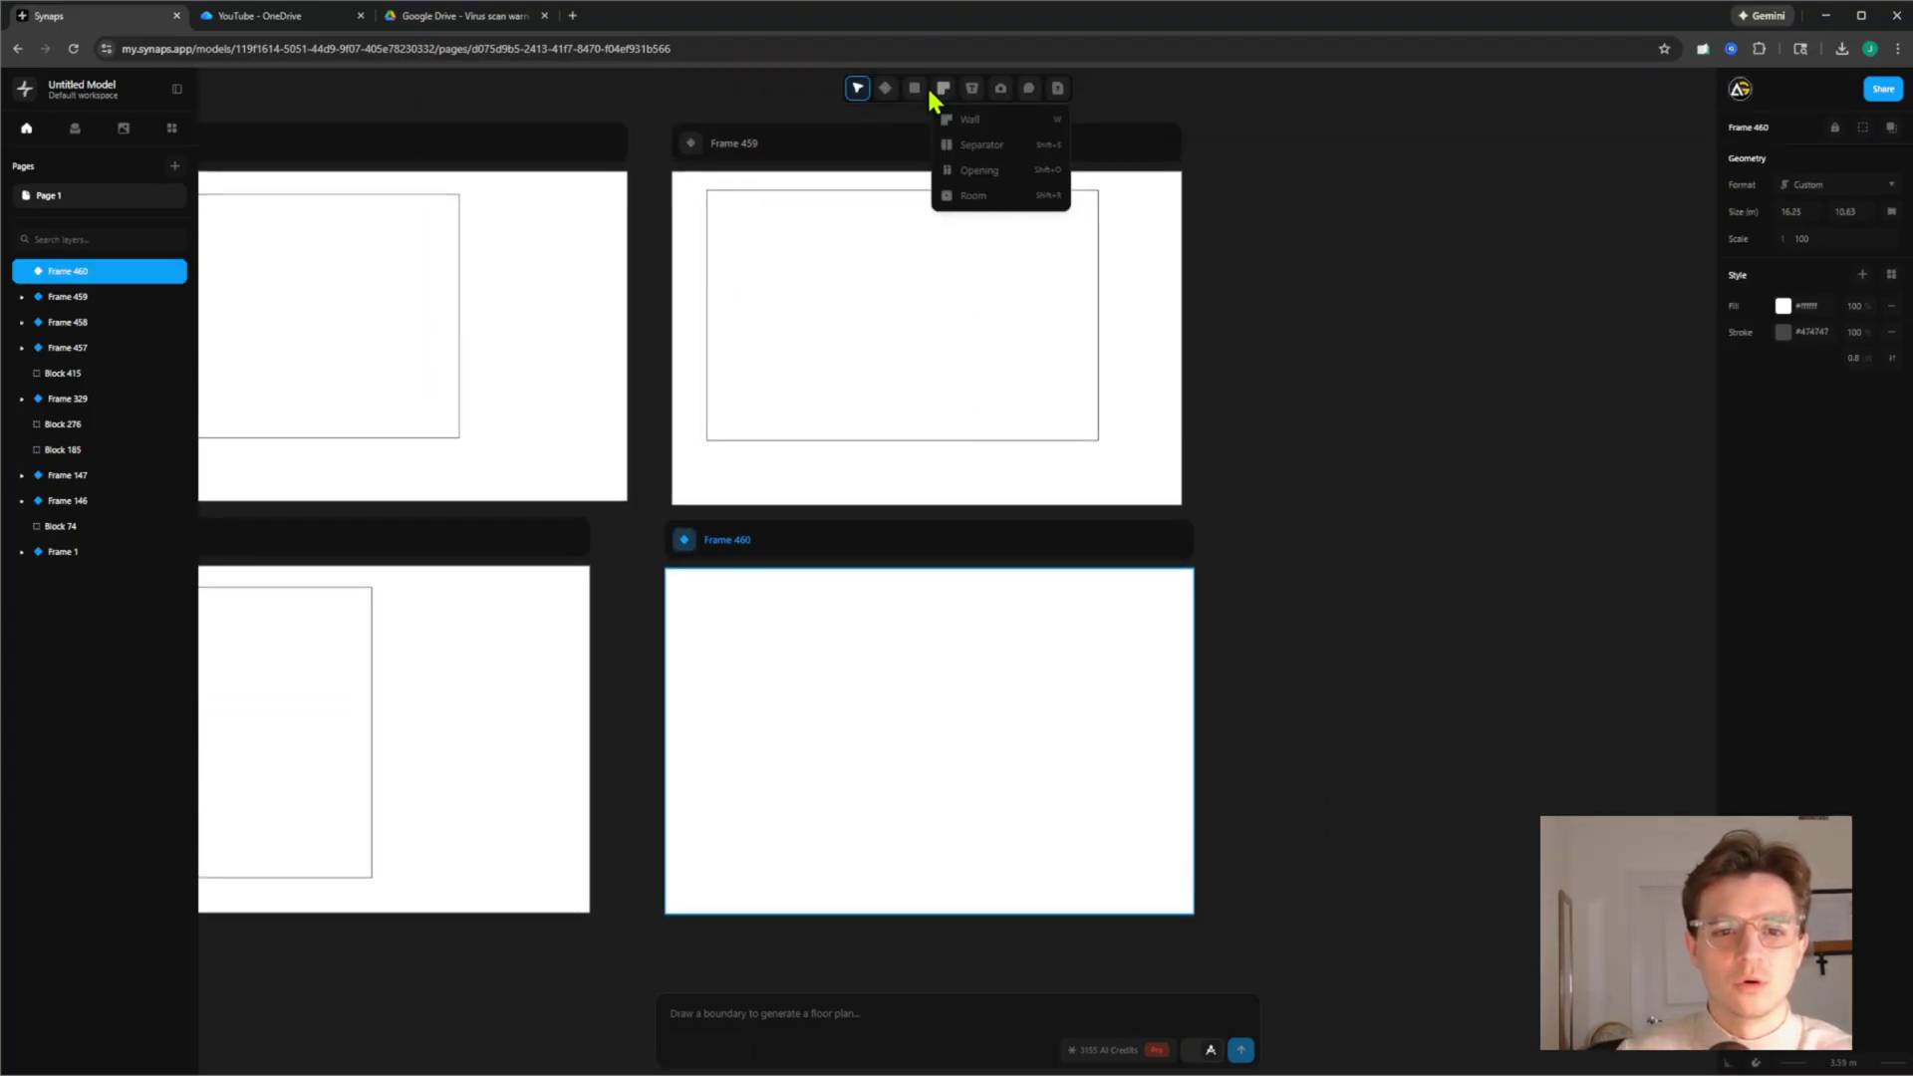
click(949, 170)
click(1138, 608)
click(1139, 739)
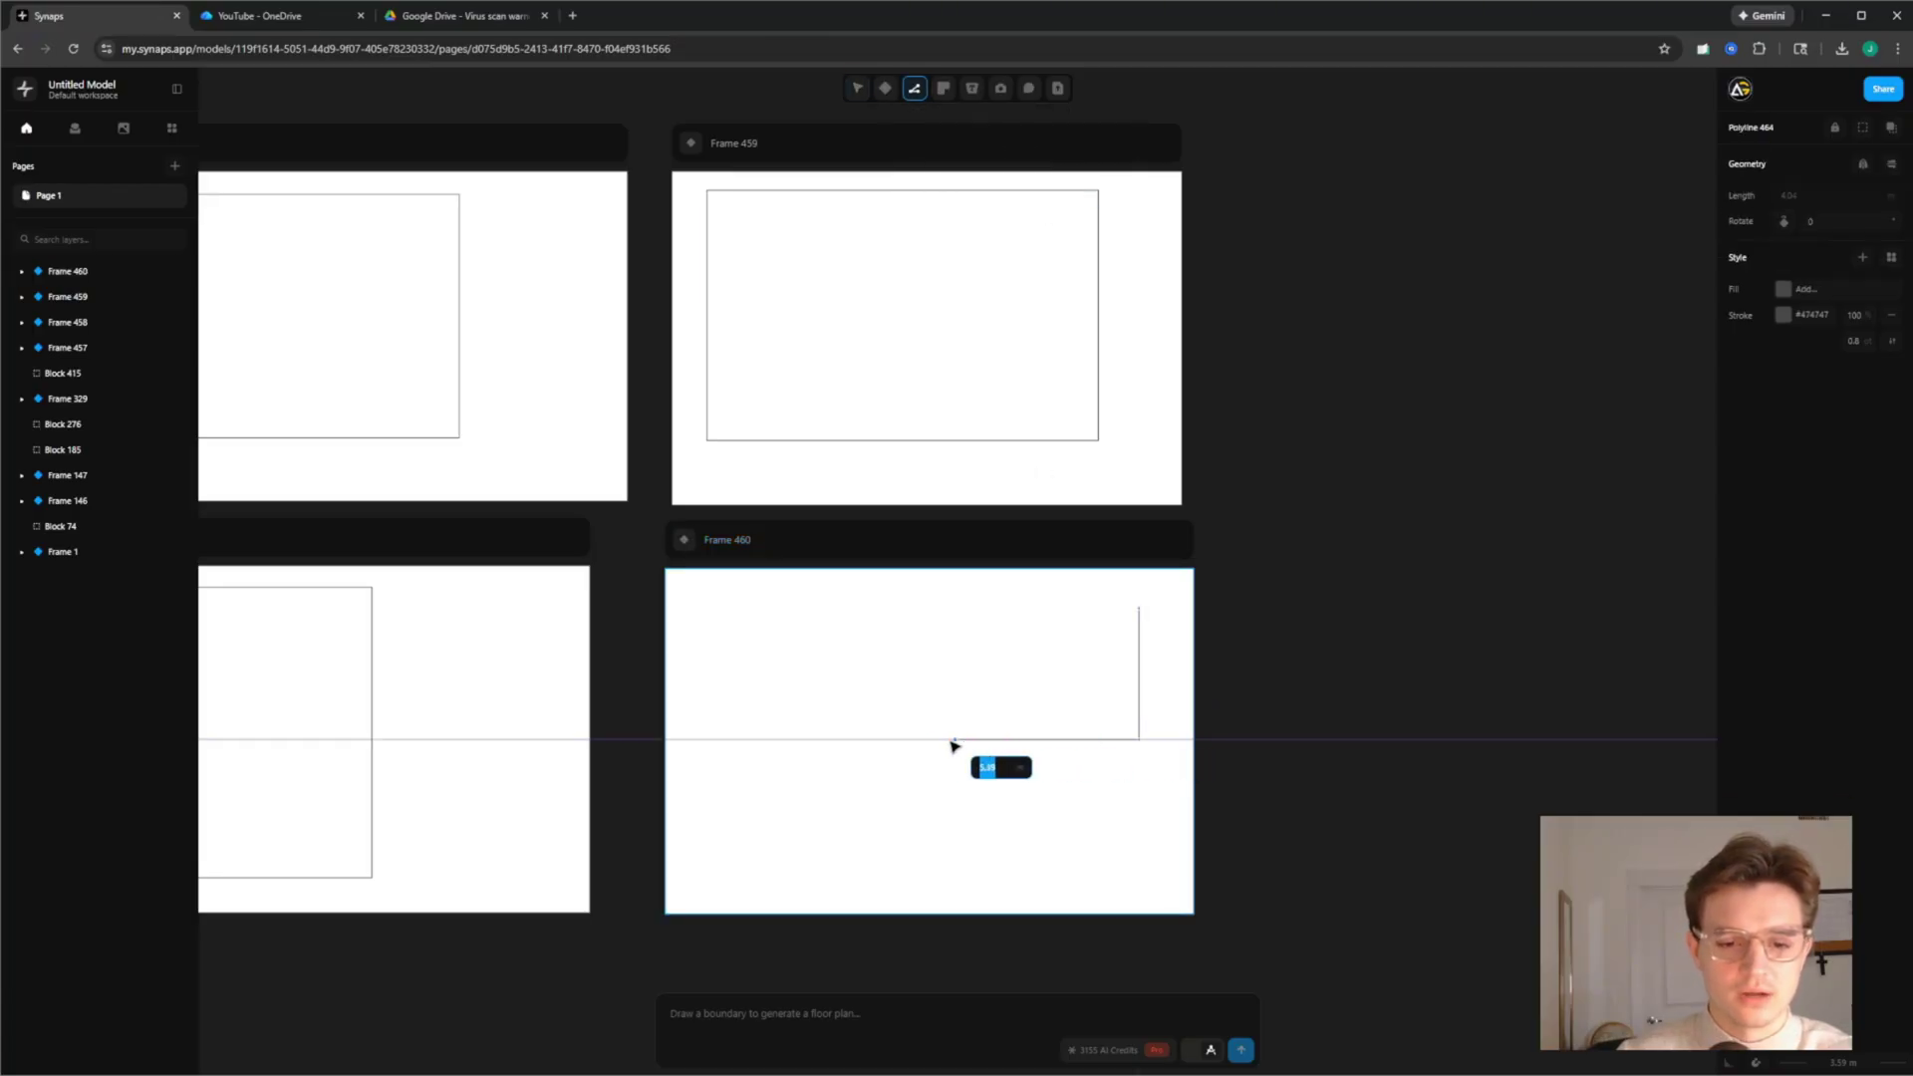
click(928, 741)
click(928, 873)
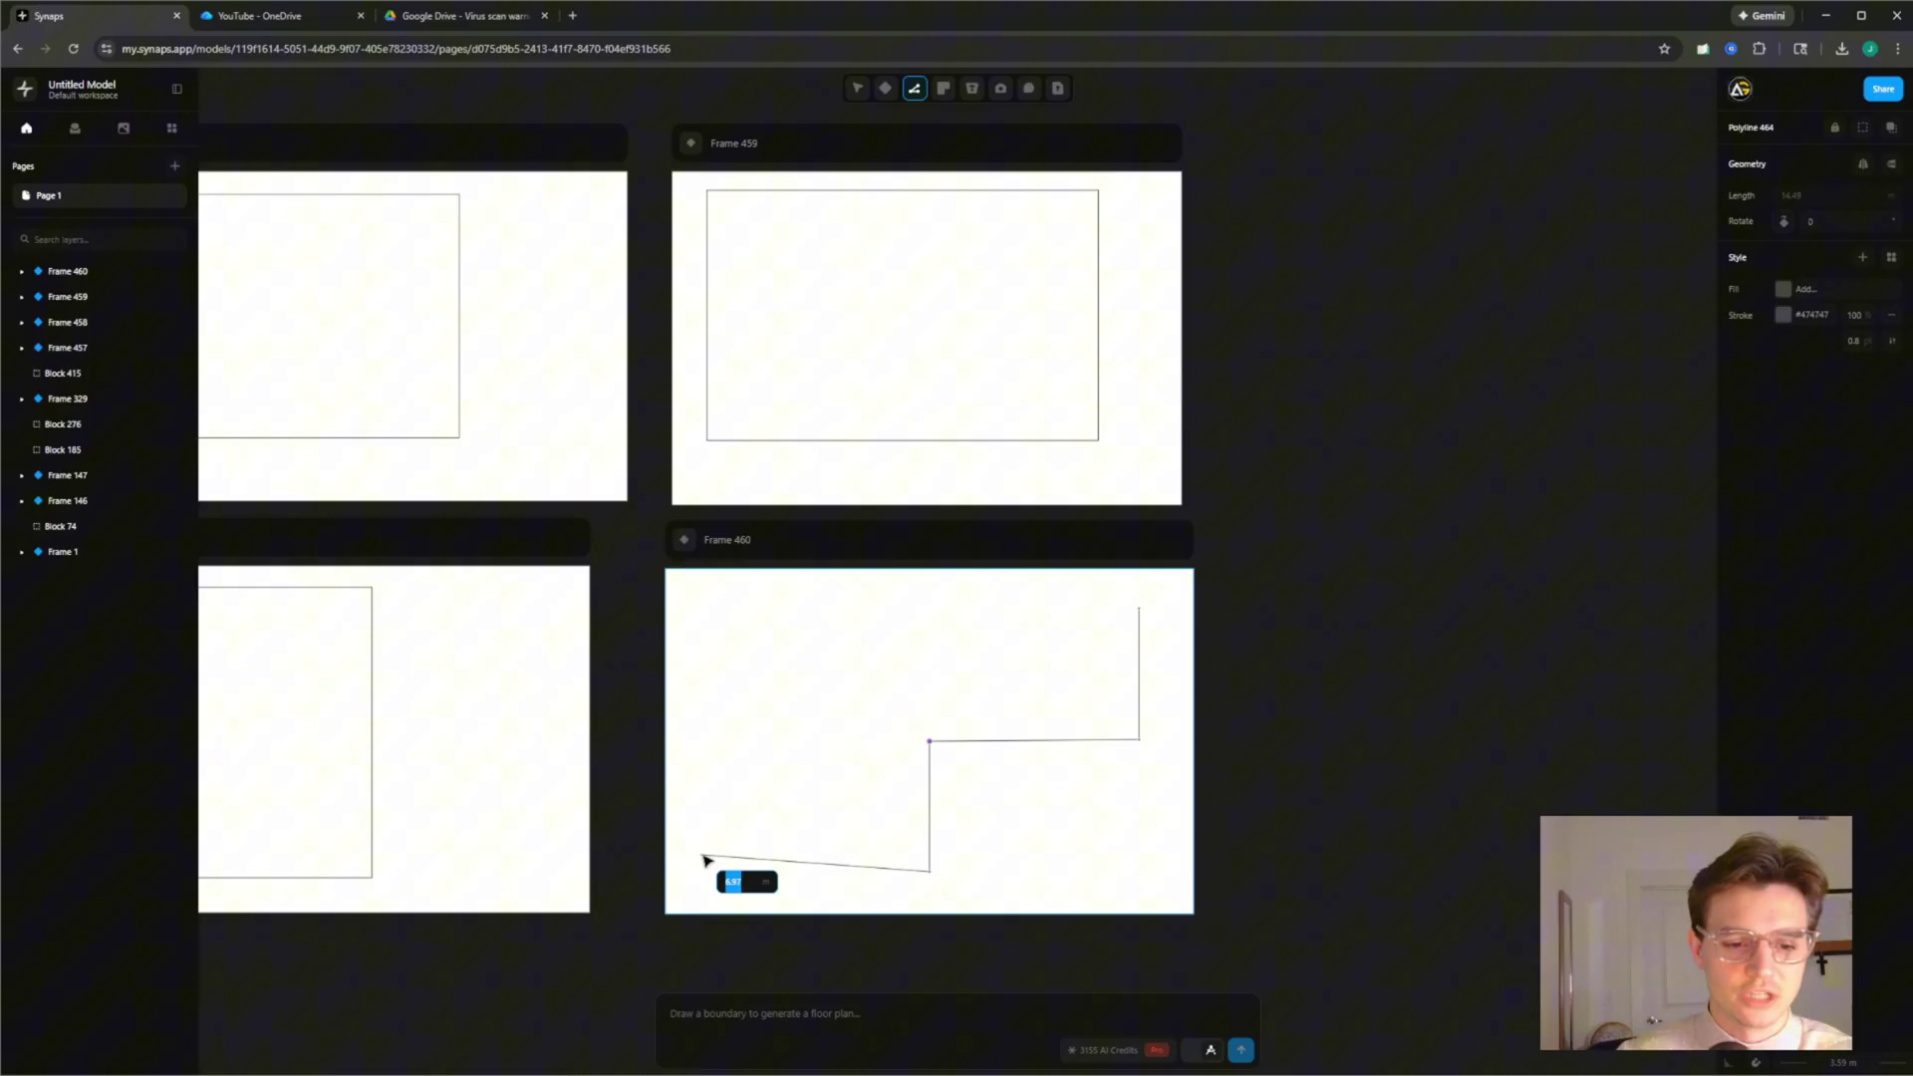
click(710, 872)
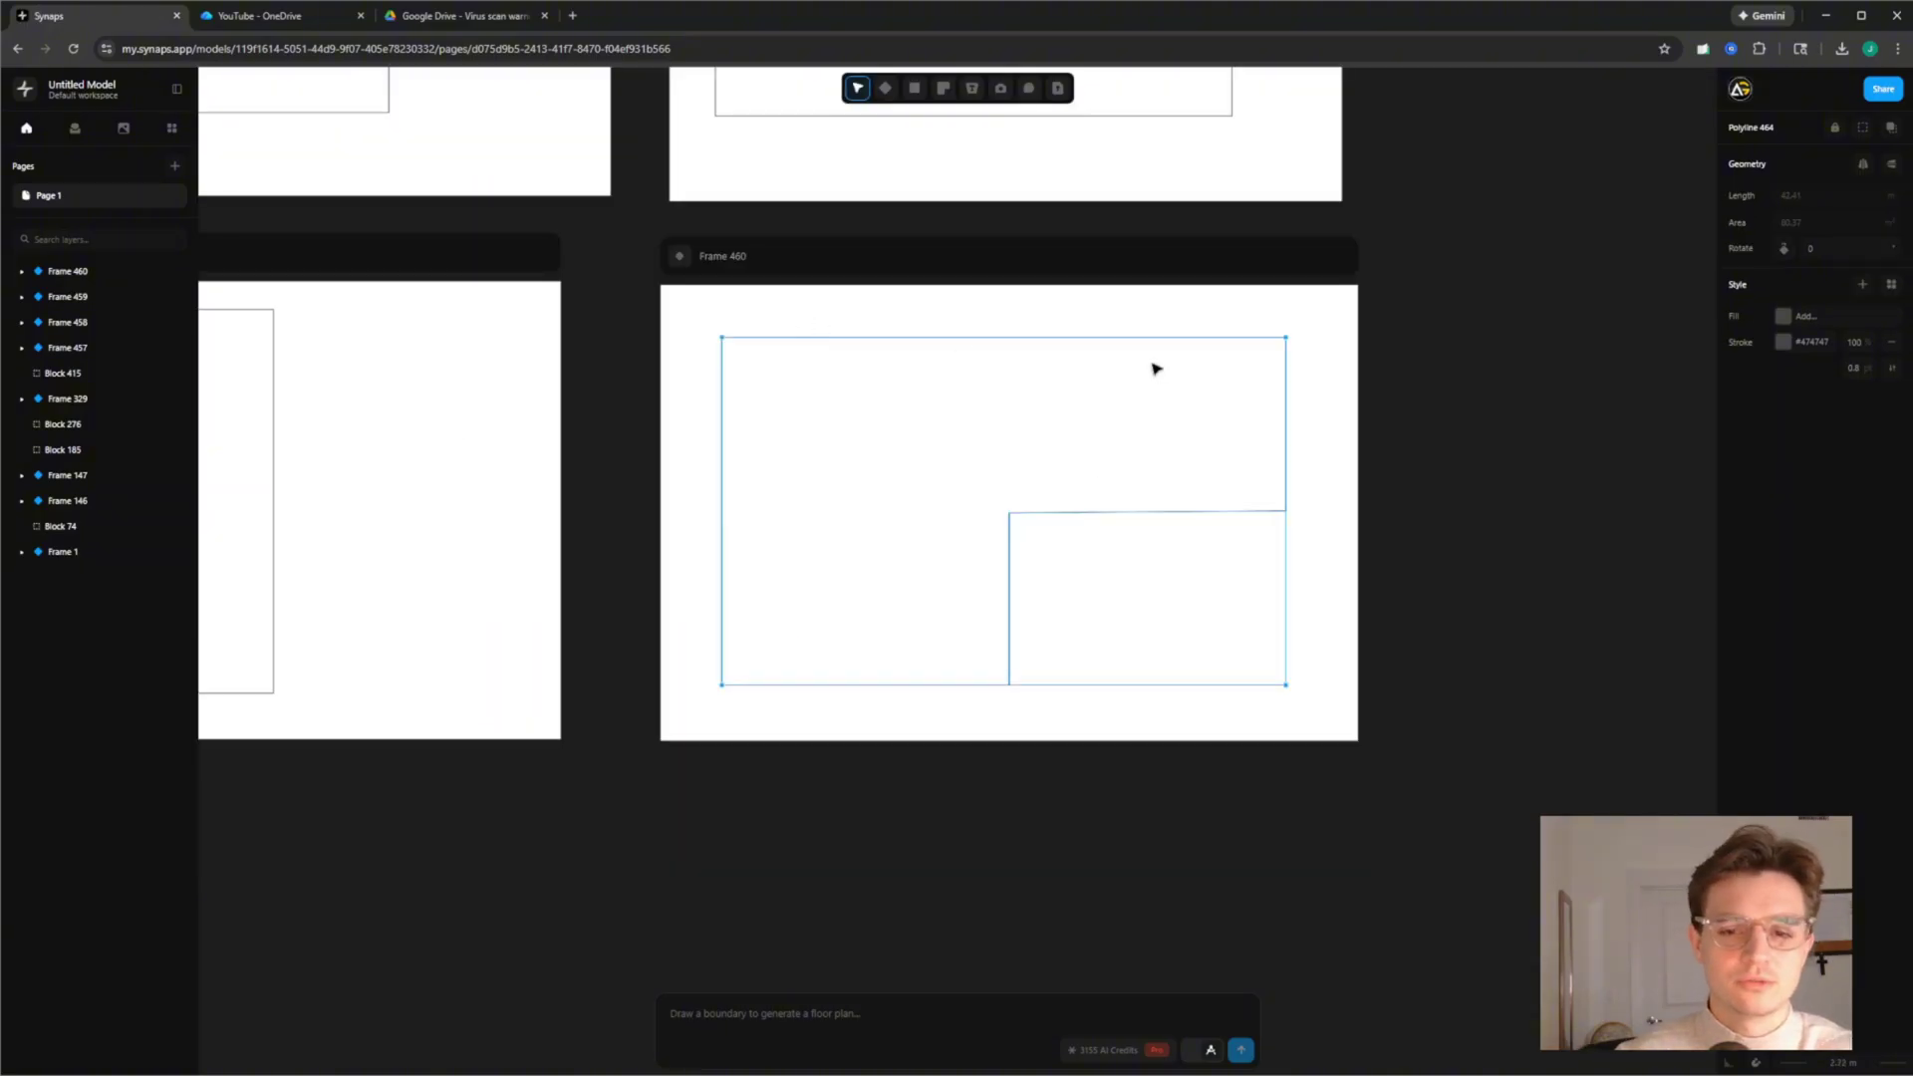
scroll(1154, 370, down, 1)
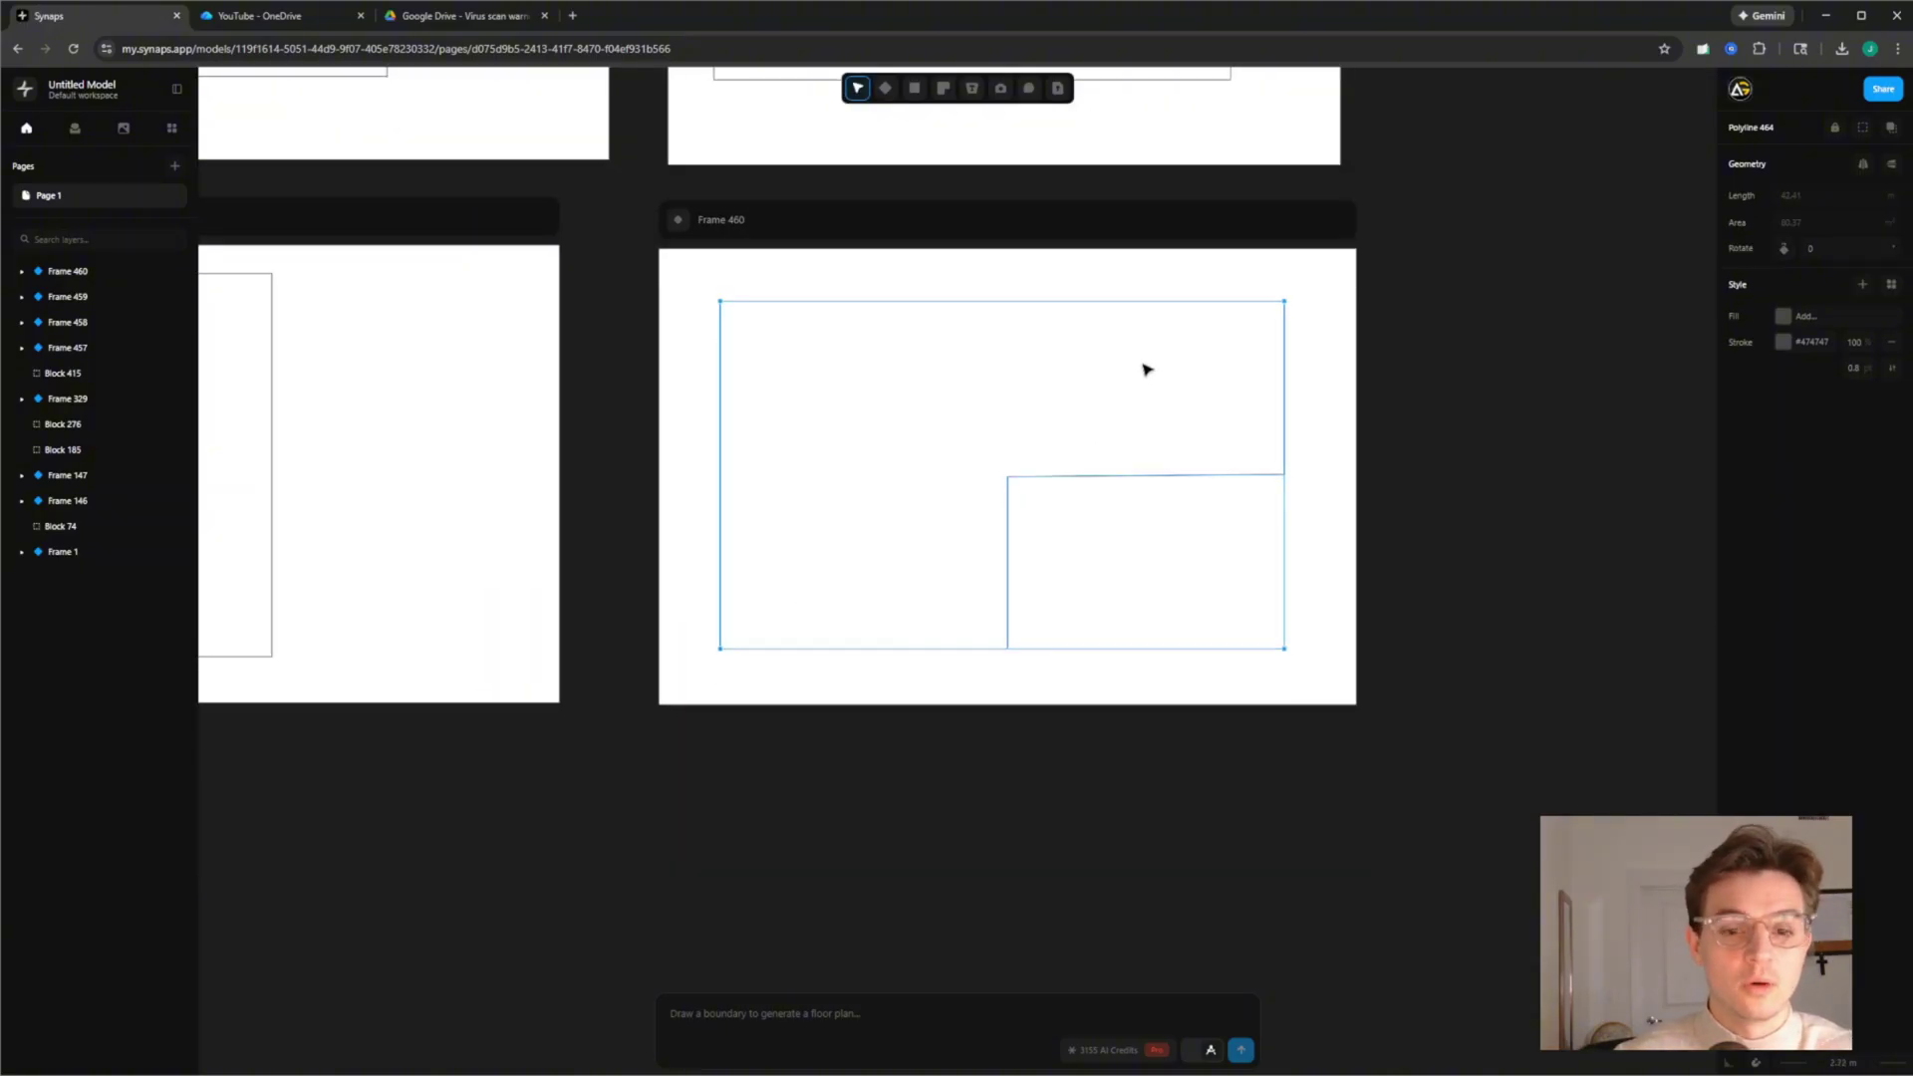
Generate "3 bedroom" floor plans from the rectangular boundaries in the two upper new frames
scroll(1106, 359, down, 5)
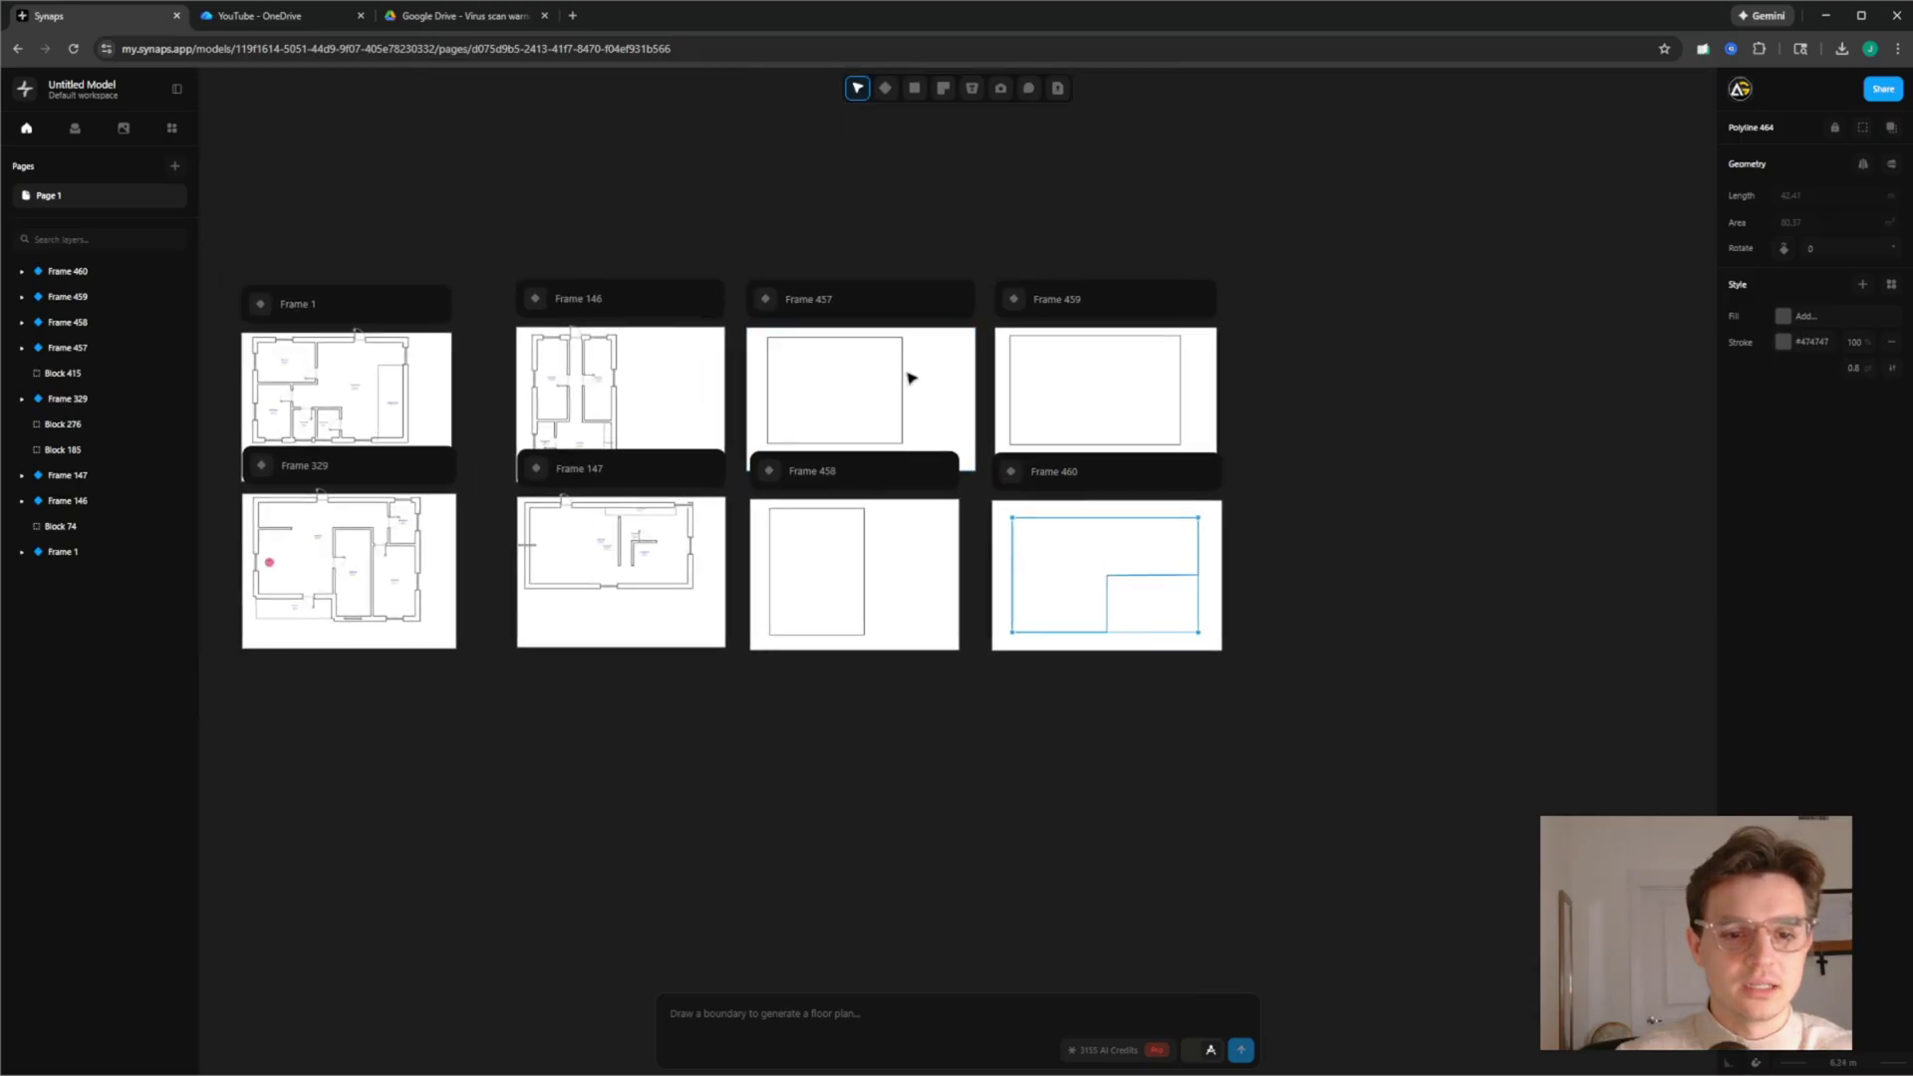
scroll(909, 377, up, 2)
click(903, 365)
text(3 bedroom)
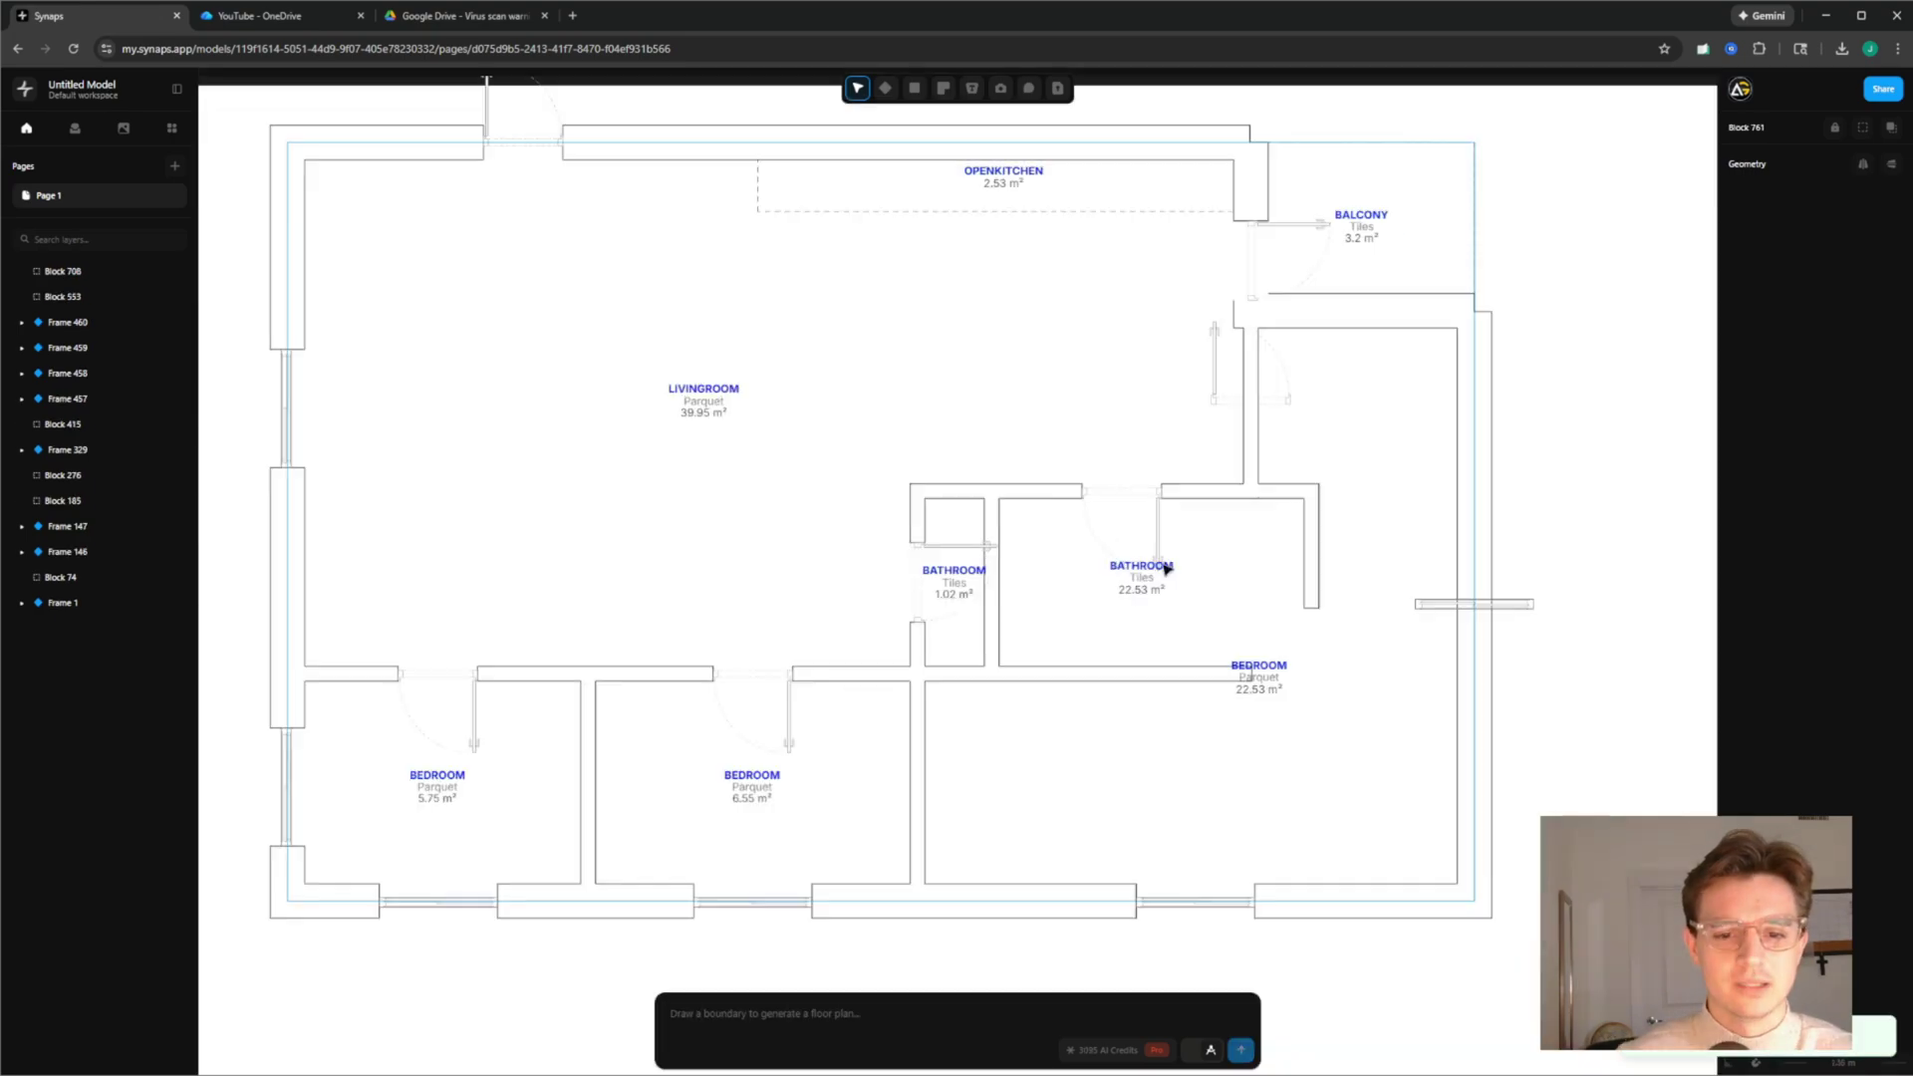
Slide the larger bathroom's door along its upper wall, away from the small bathroom
scroll(1300, 541, up, 2)
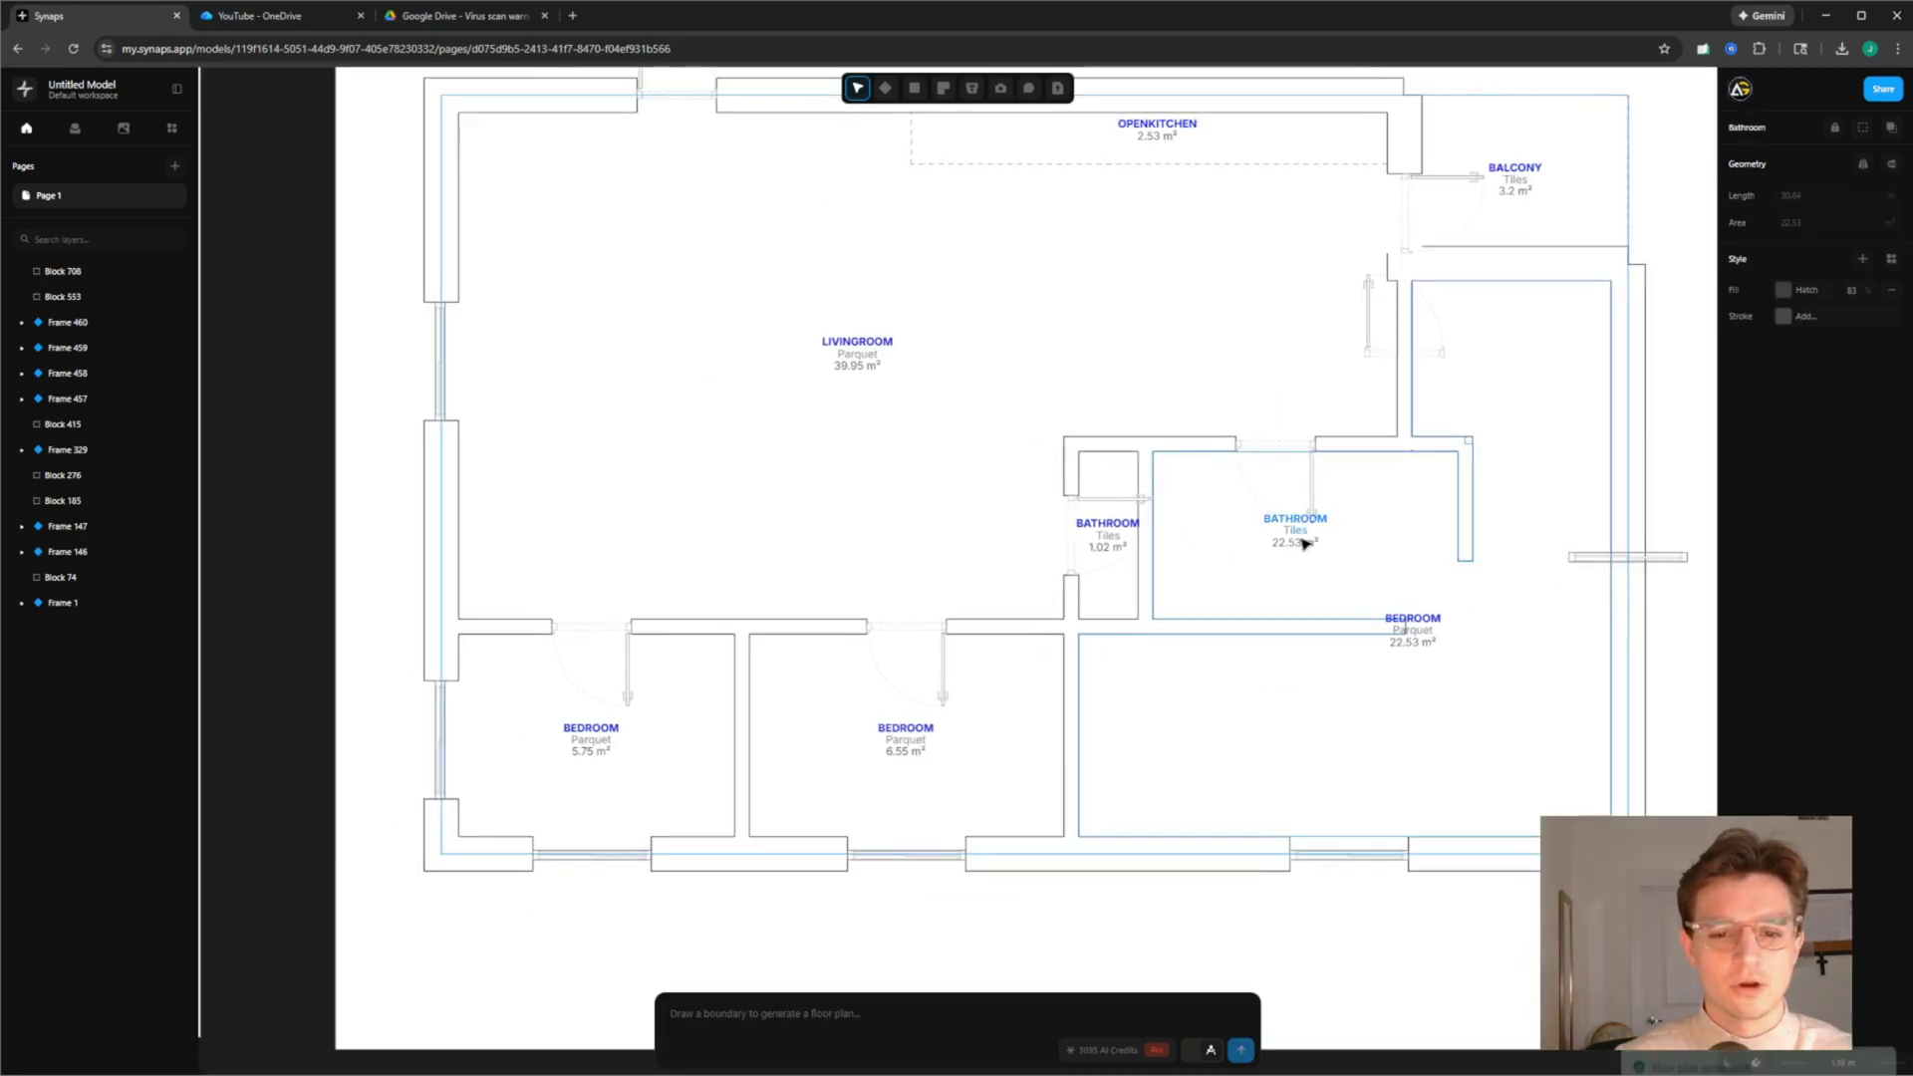
click(1311, 482)
drag(1311, 482, 1368, 473)
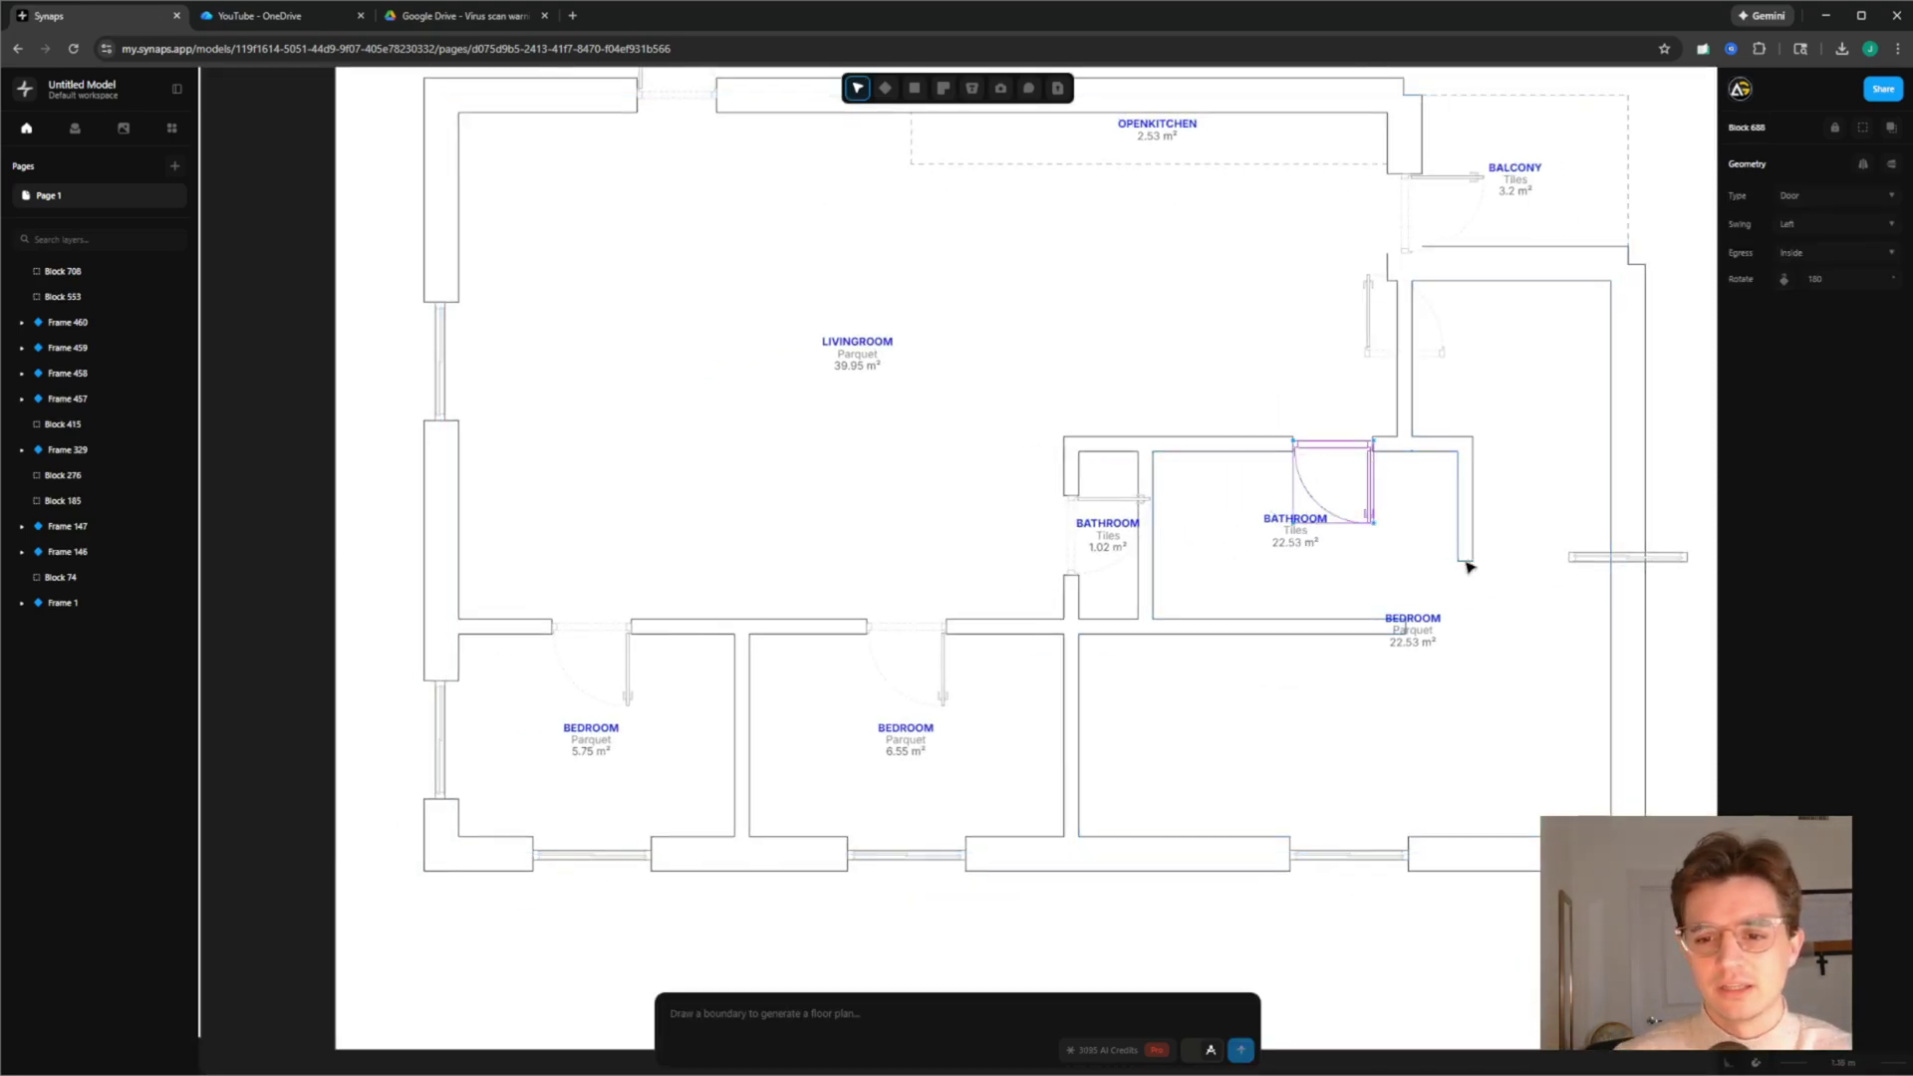
Extend the larger bathroom's two open-ended walls until they meet, and move the adjoining bedroom's label down into that bedroom
click(1468, 562)
click(1341, 632)
drag(1469, 564, 1419, 734)
click(1399, 631)
drag(1407, 630, 1462, 627)
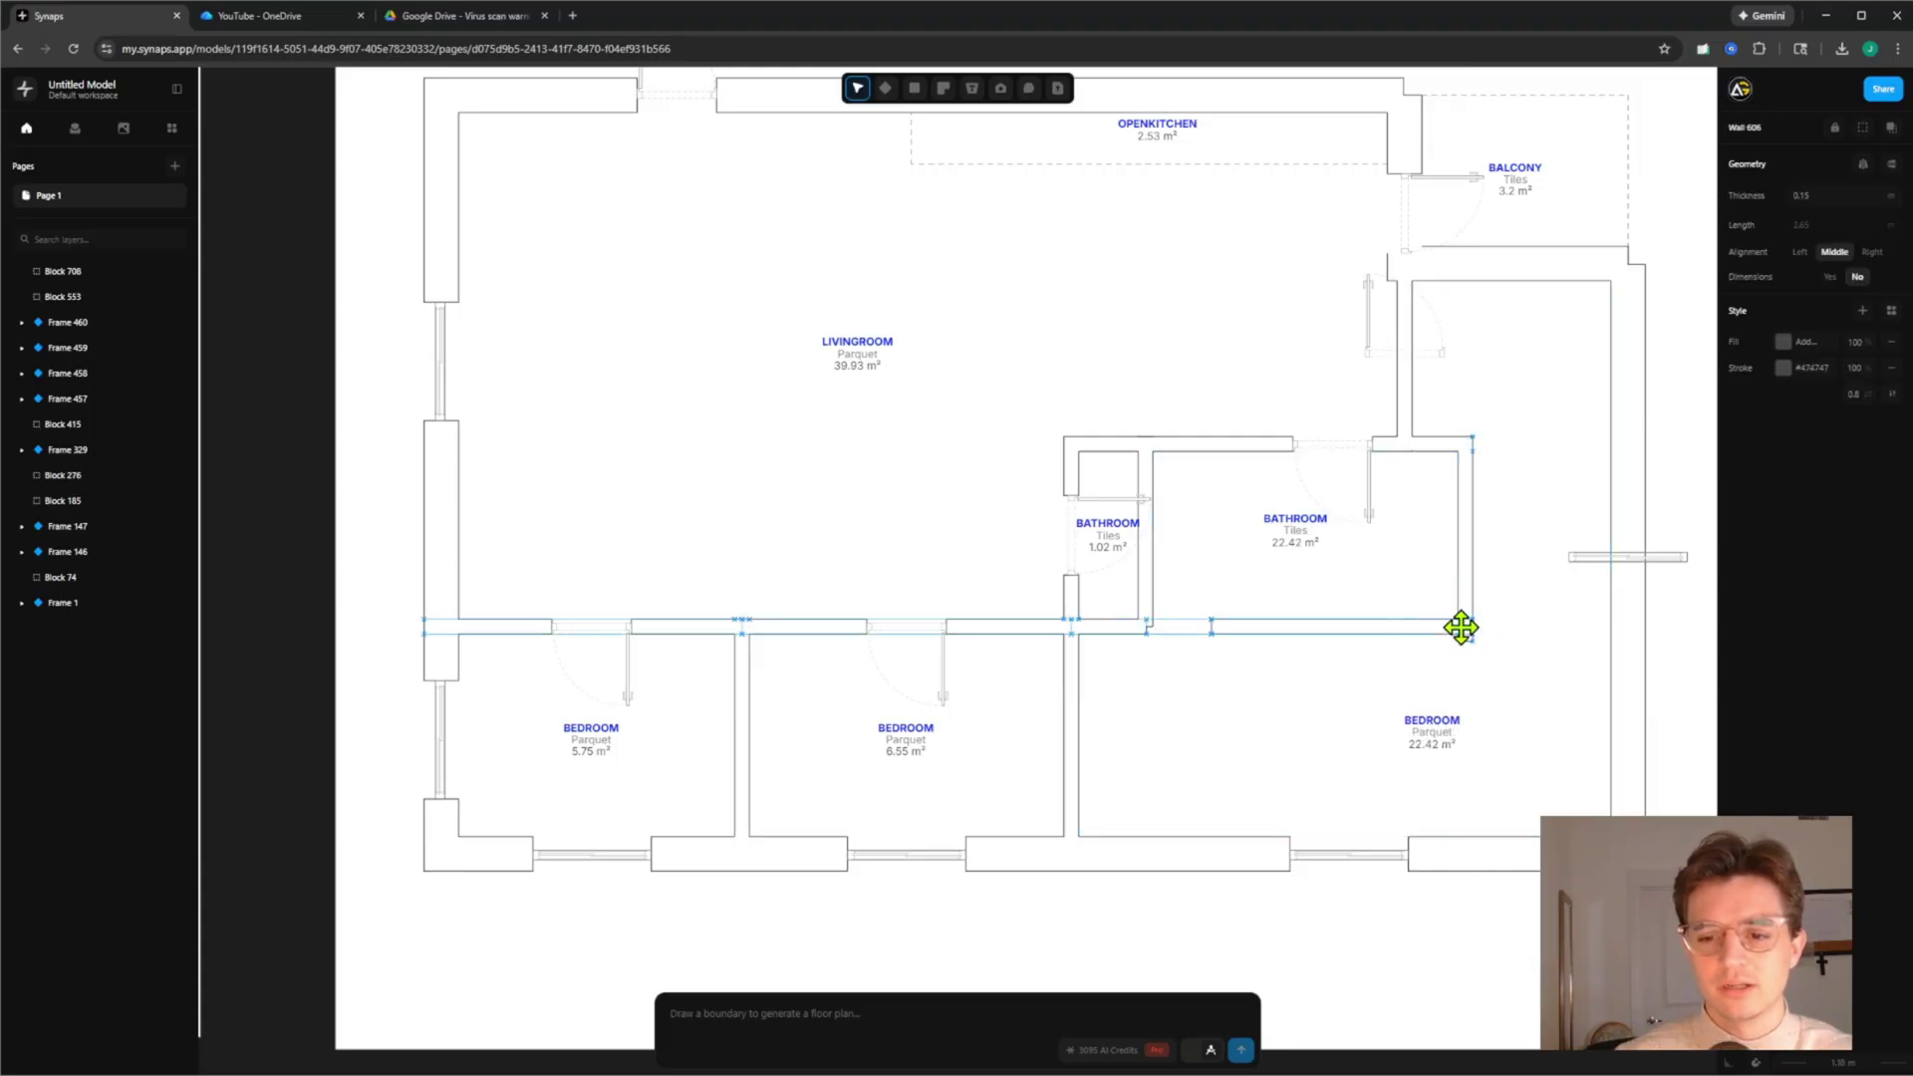
Rotate and seat the large bedroom's misplaced window in the exterior wall
click(1614, 556)
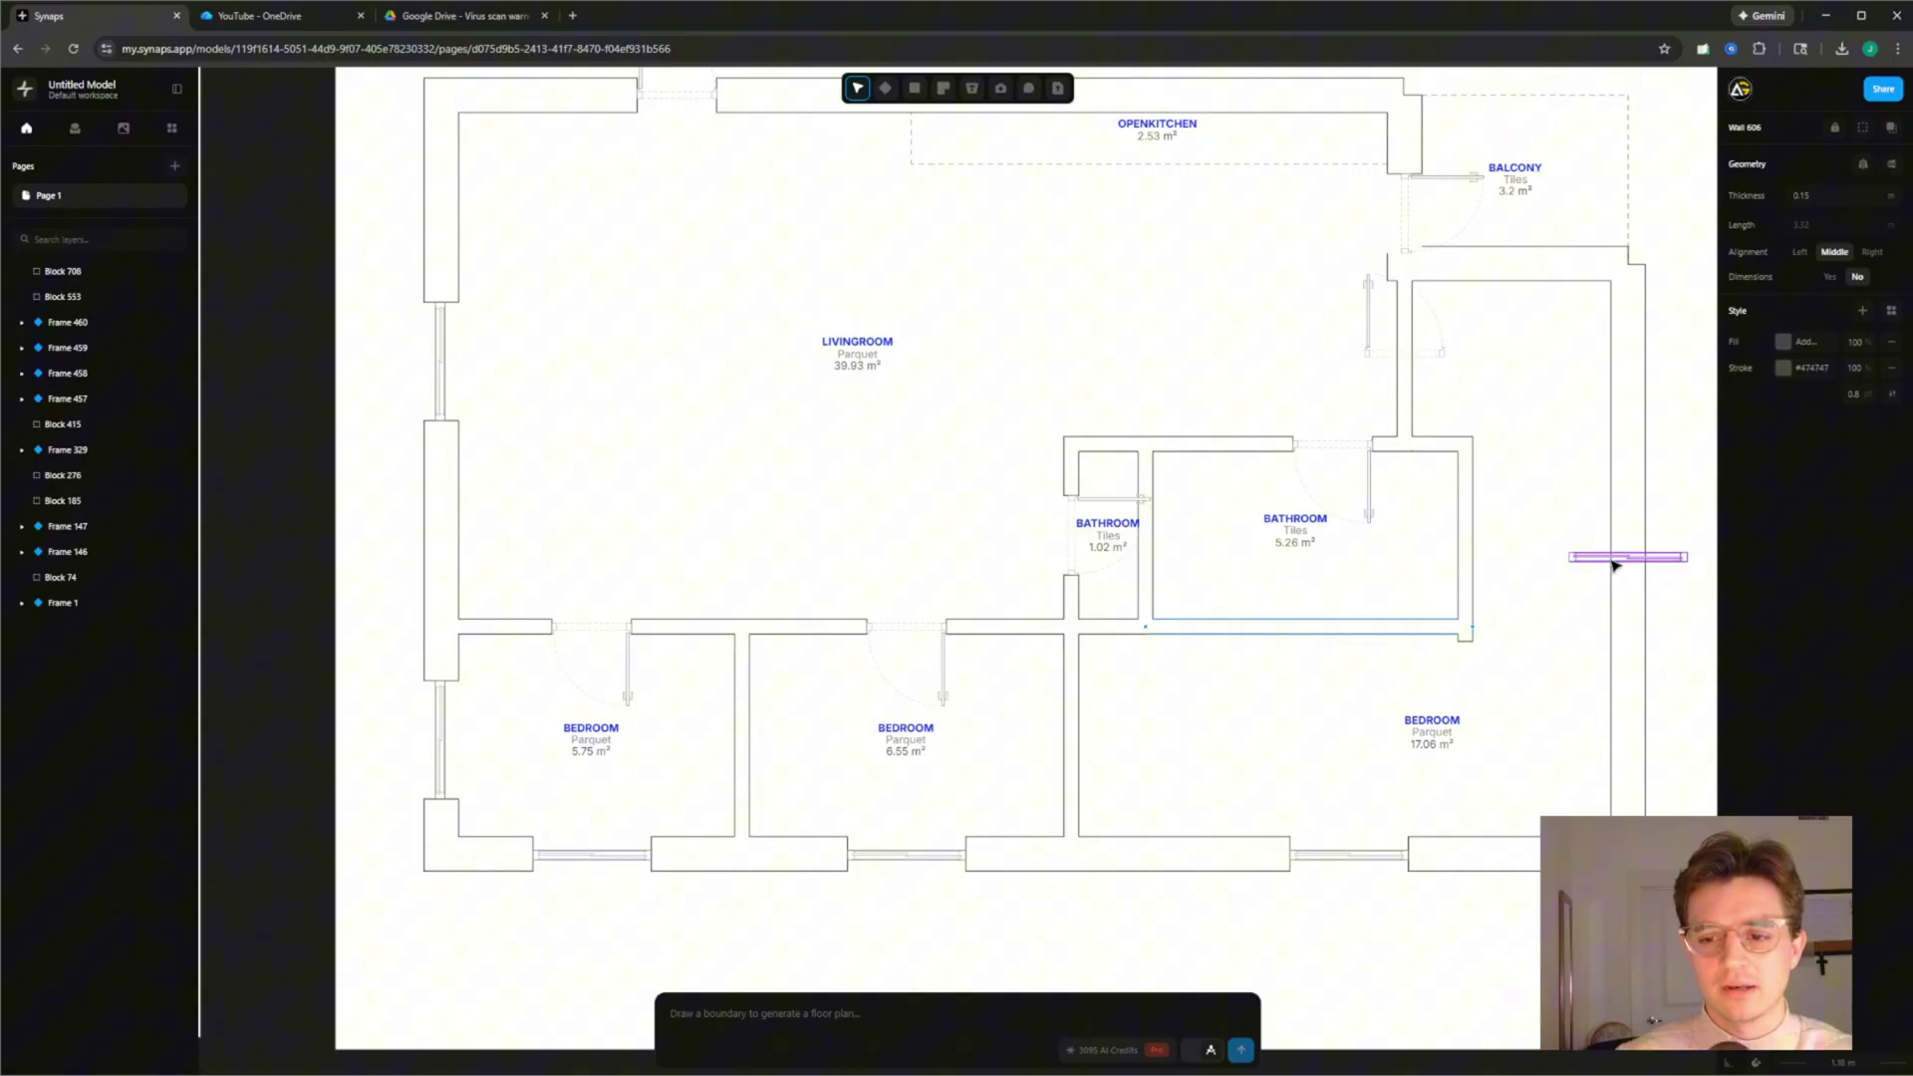
scroll(1614, 555, up, 5)
drag(1296, 551, 1300, 548)
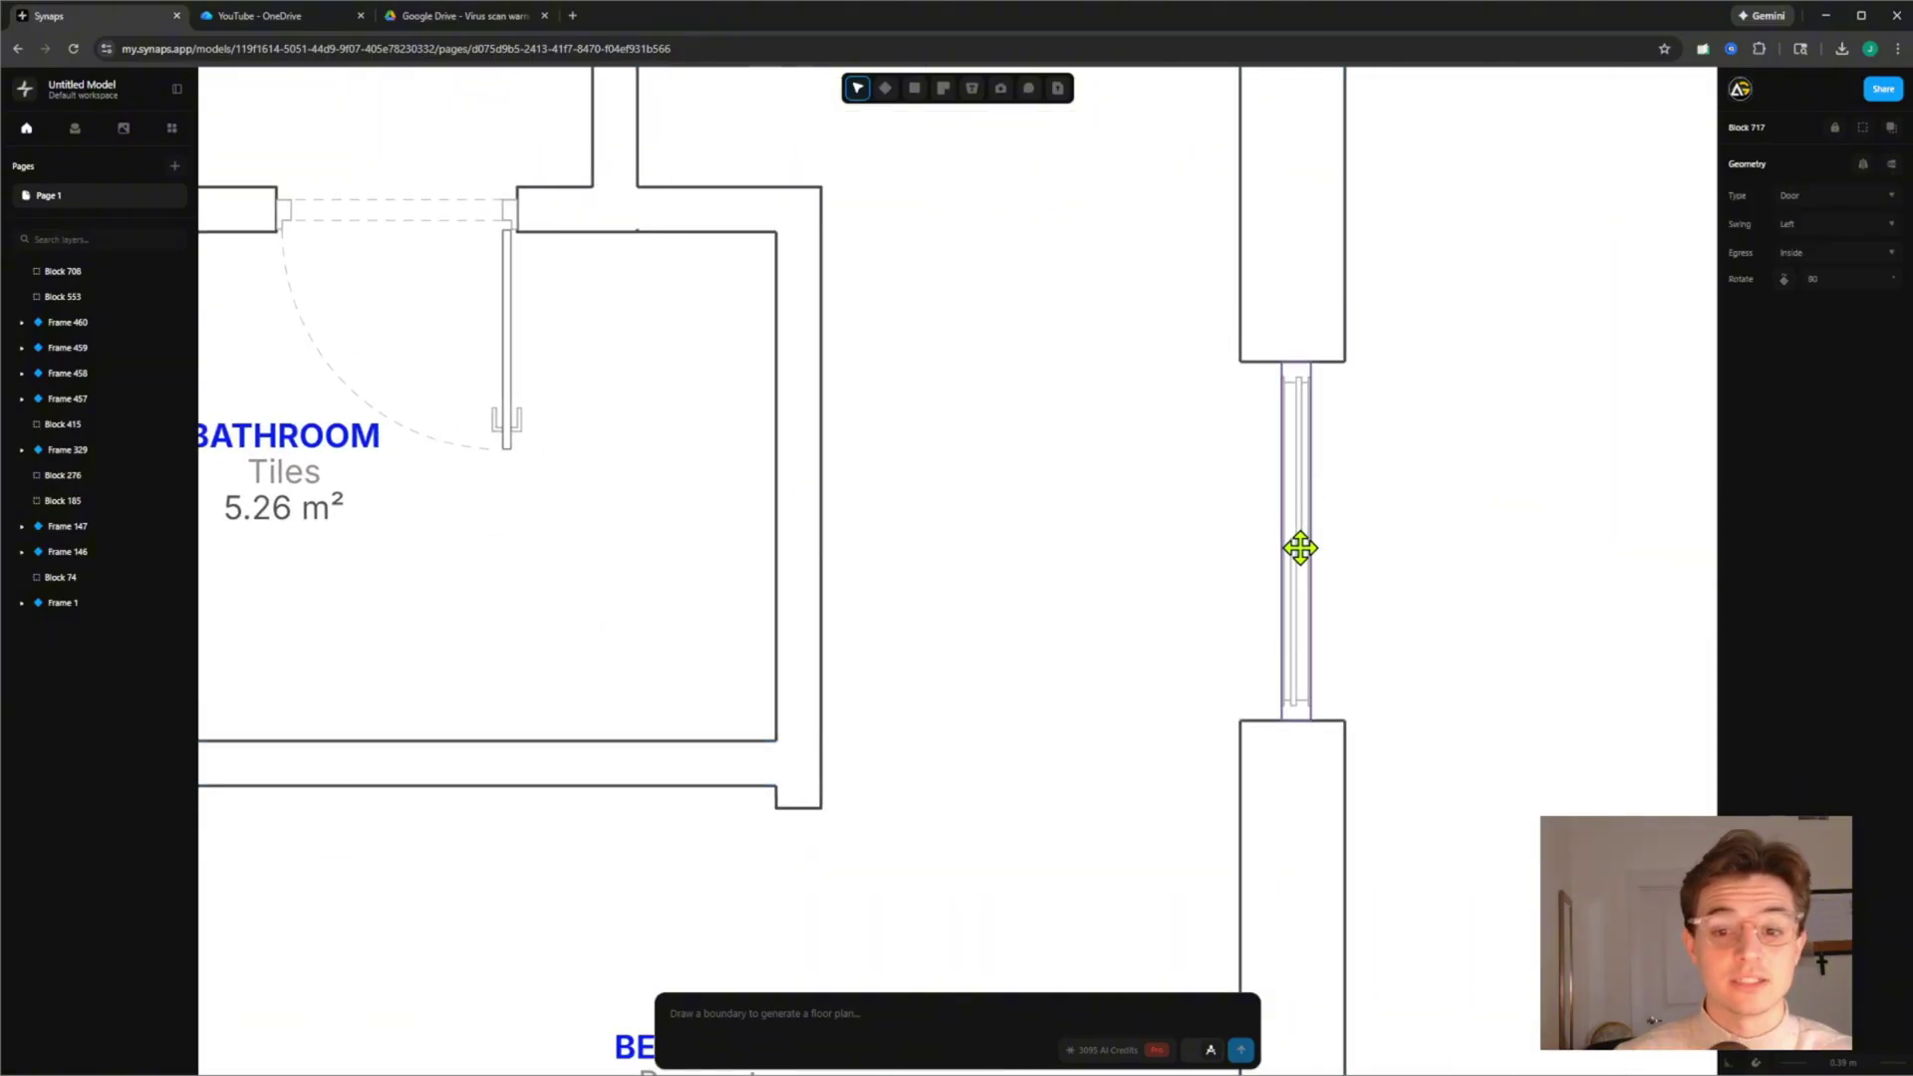
Seat the large bedroom's door in the short wall section between the balcony door and the larger bathroom
scroll(1161, 508, down, 5)
middle_drag(1020, 325, 1026, 446)
click(1024, 441)
scroll(1027, 445, up, 4)
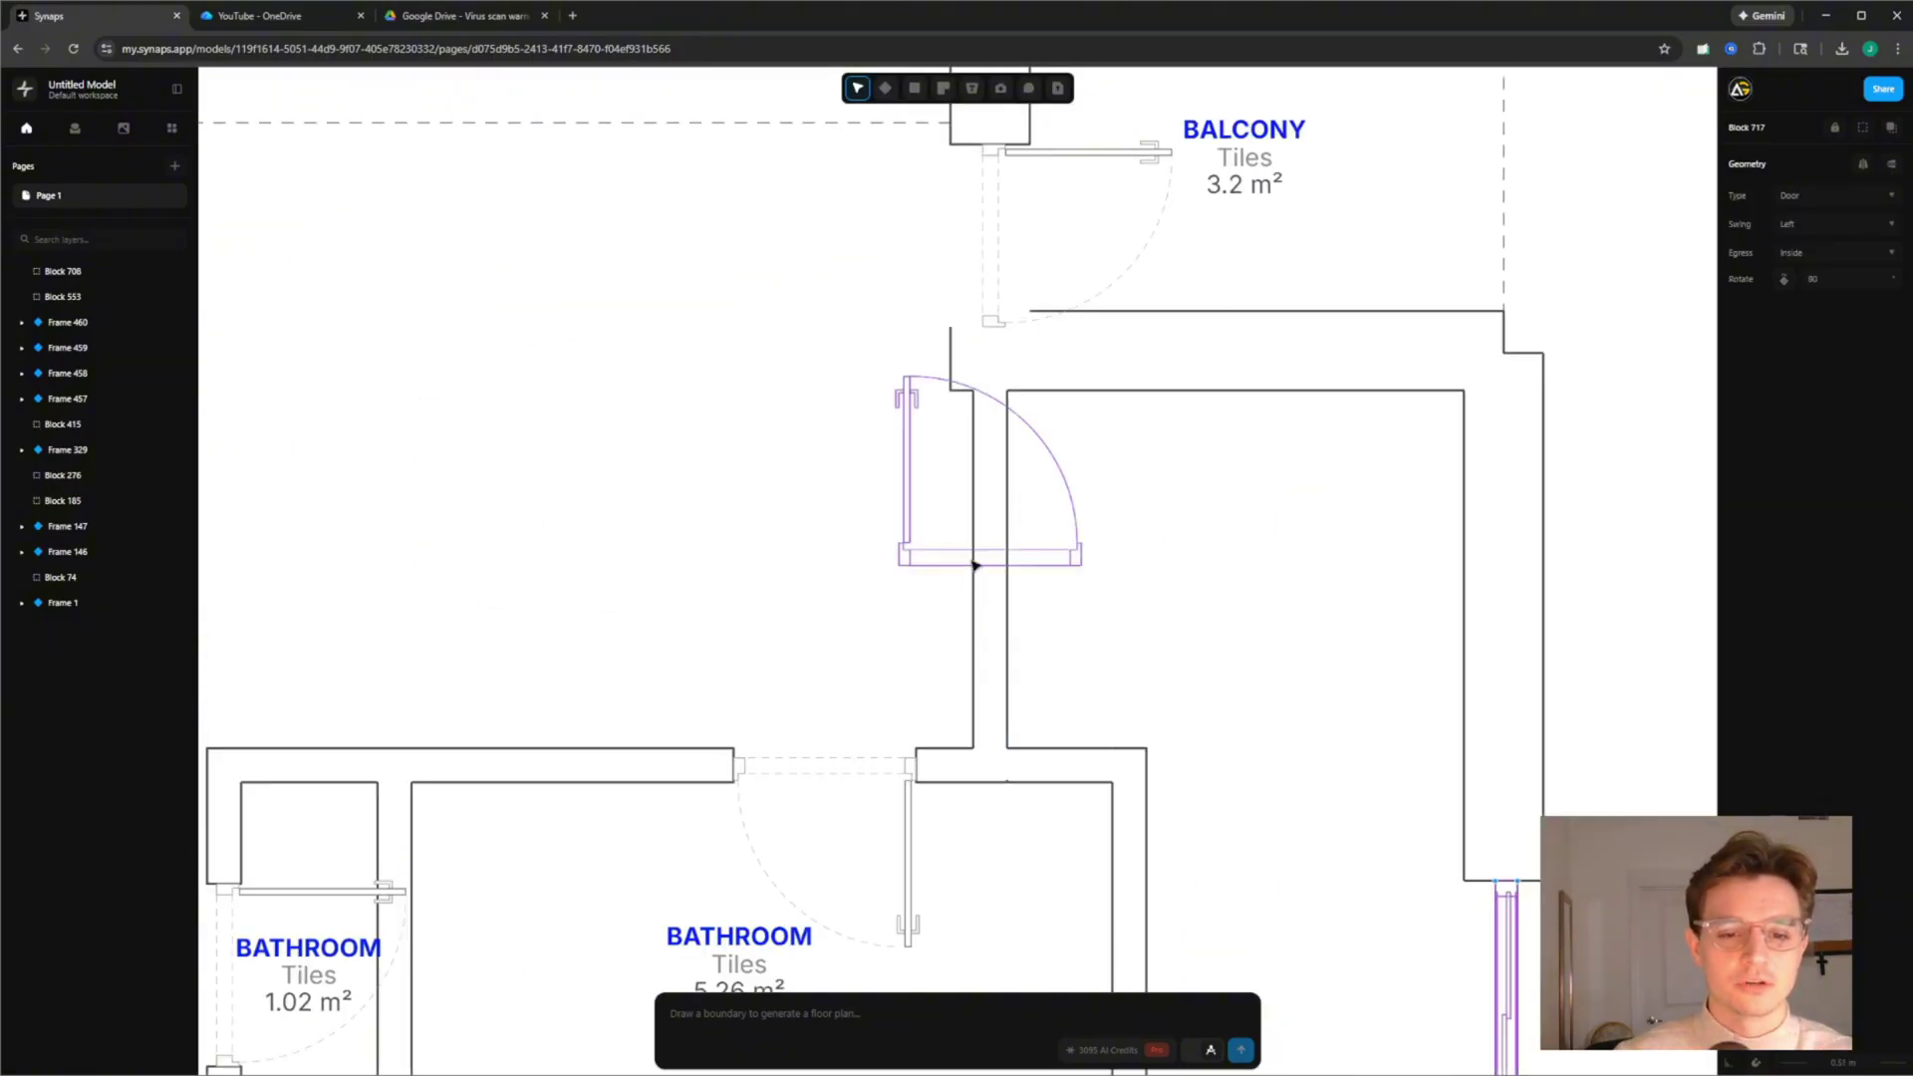
mouse_move(956, 568)
mouse_down()
mouse_move(1012, 529)
mouse_move(965, 534)
mouse_up()
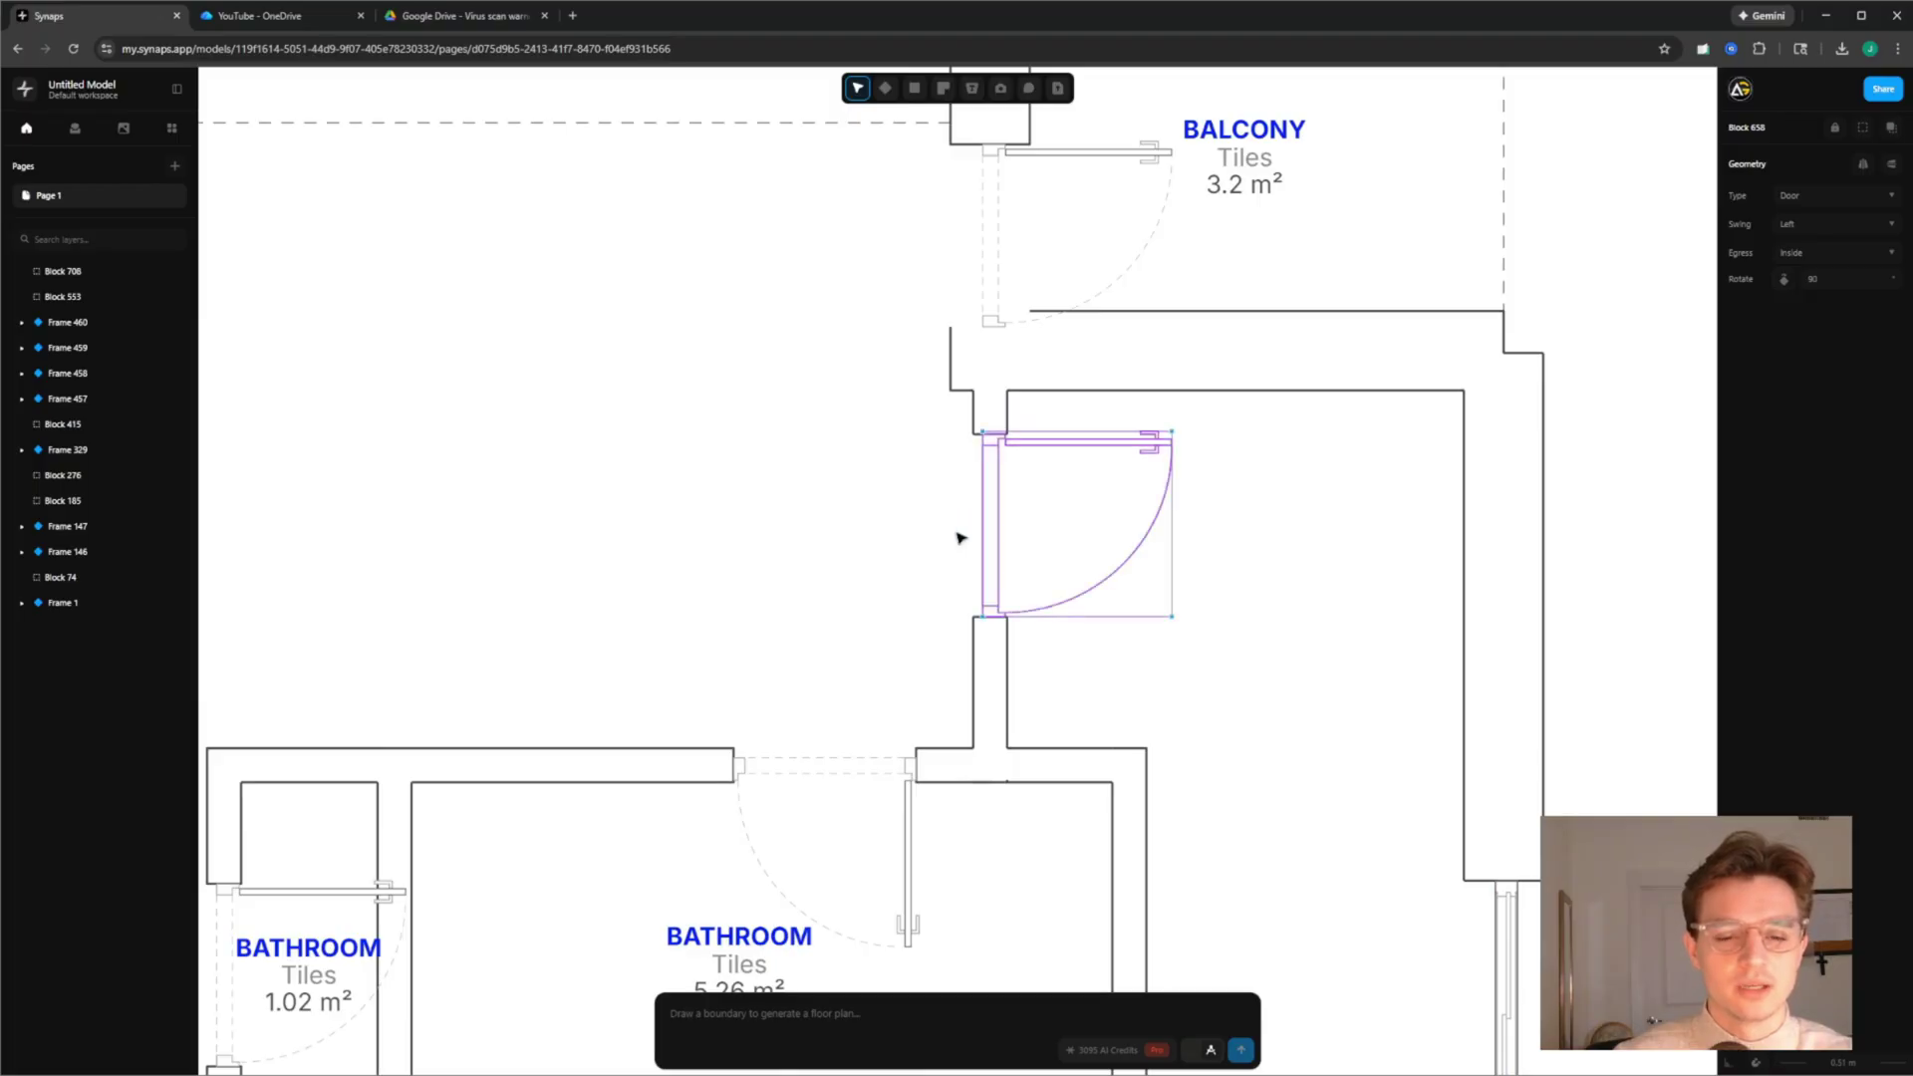
click(773, 398)
Shift the balcony door up along its wall, away from the wall corner, and set its swing to Right
scroll(777, 408, down, 5)
middle_drag(738, 393, 846, 344)
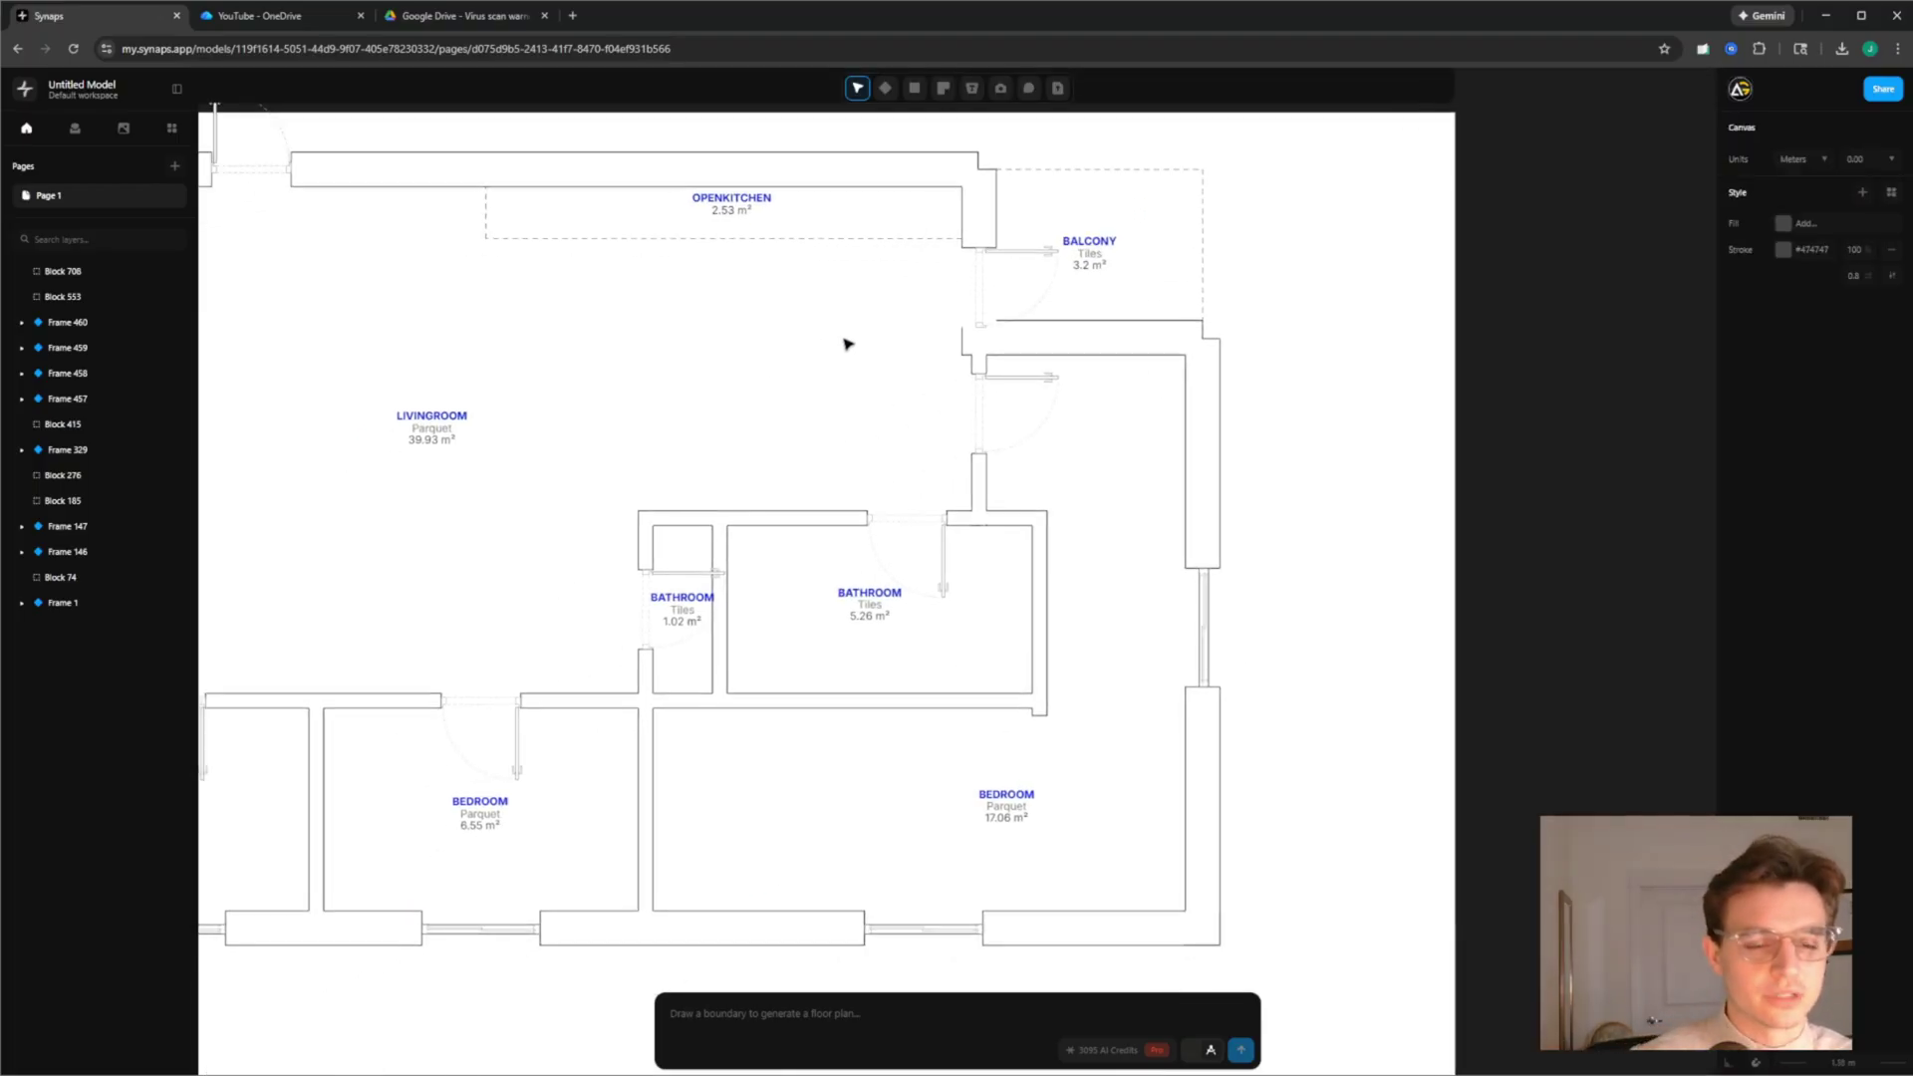
scroll(963, 240, up, 2)
drag(1016, 269, 1014, 244)
click(1813, 224)
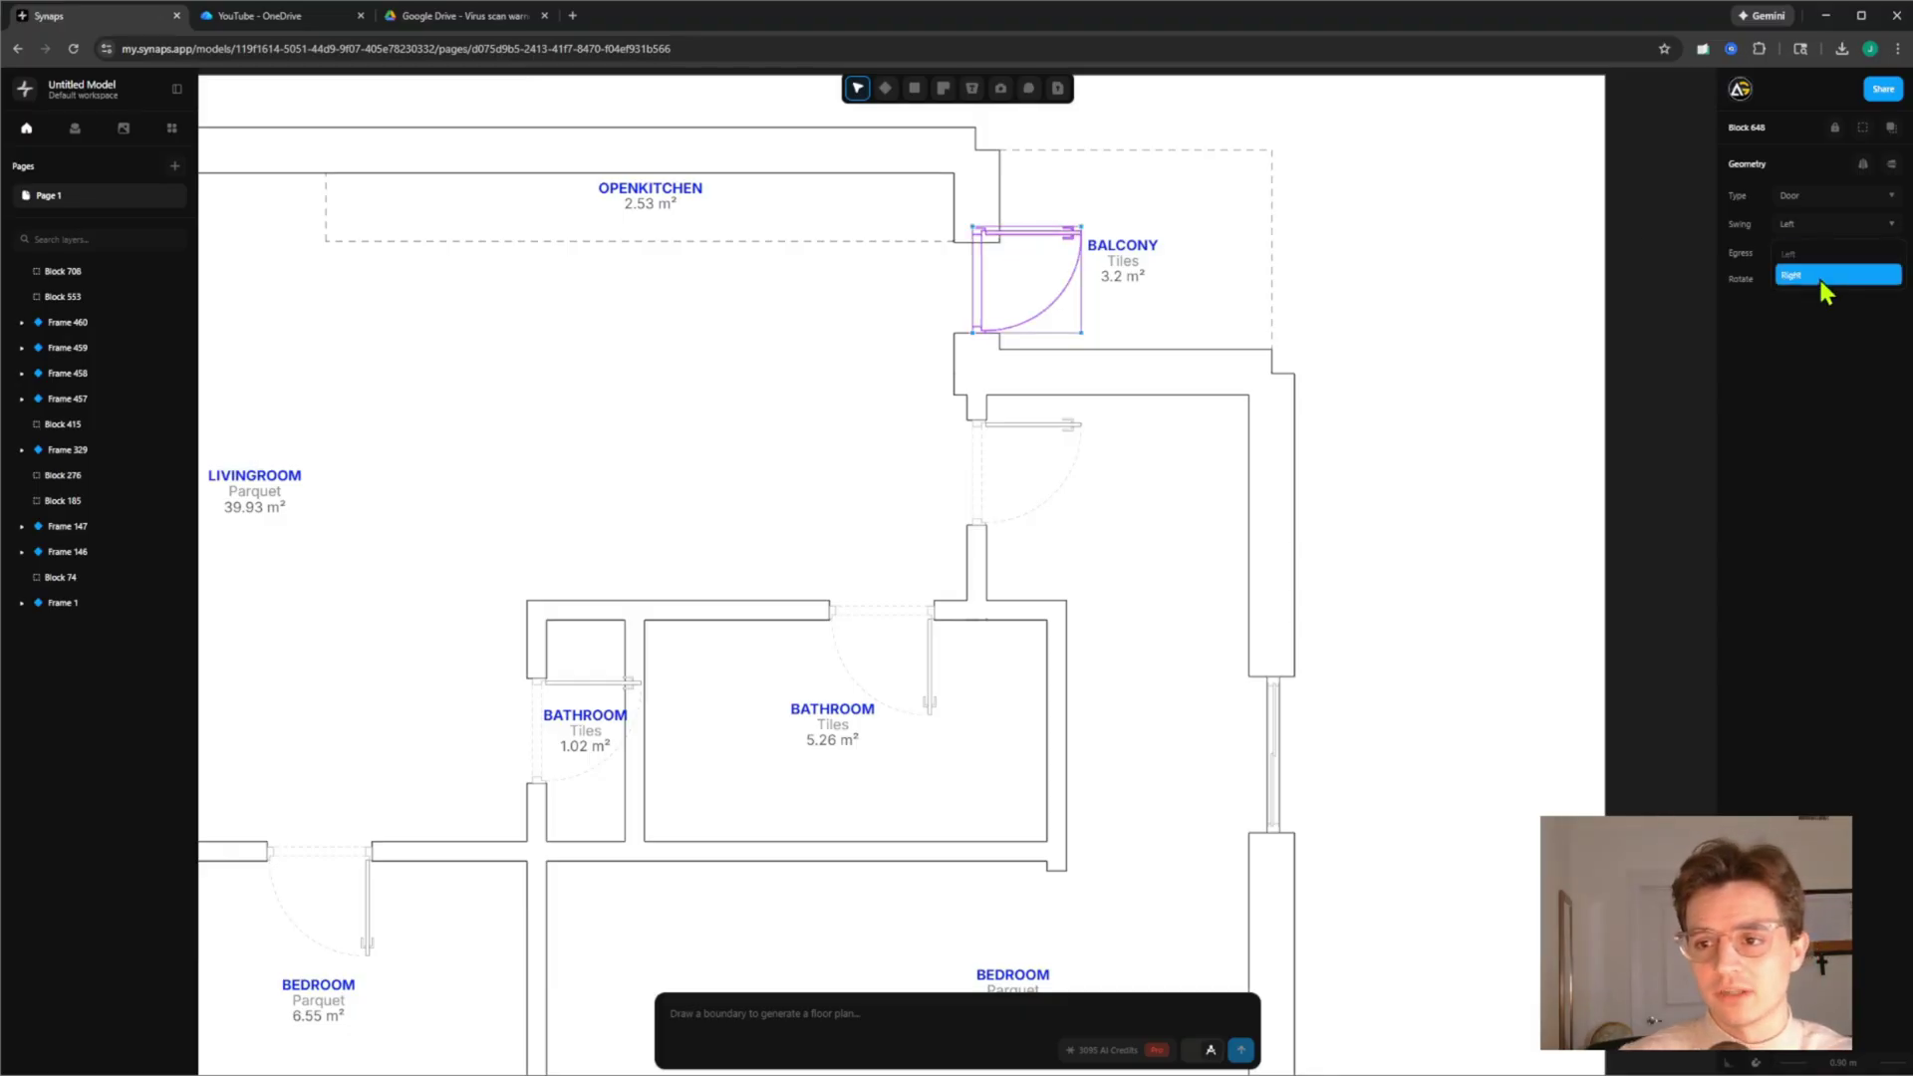
click(1796, 275)
Move the wall between the two bathrooms toward the larger one to widen the small bathroom
scroll(1250, 264, down, 5)
click(1036, 424)
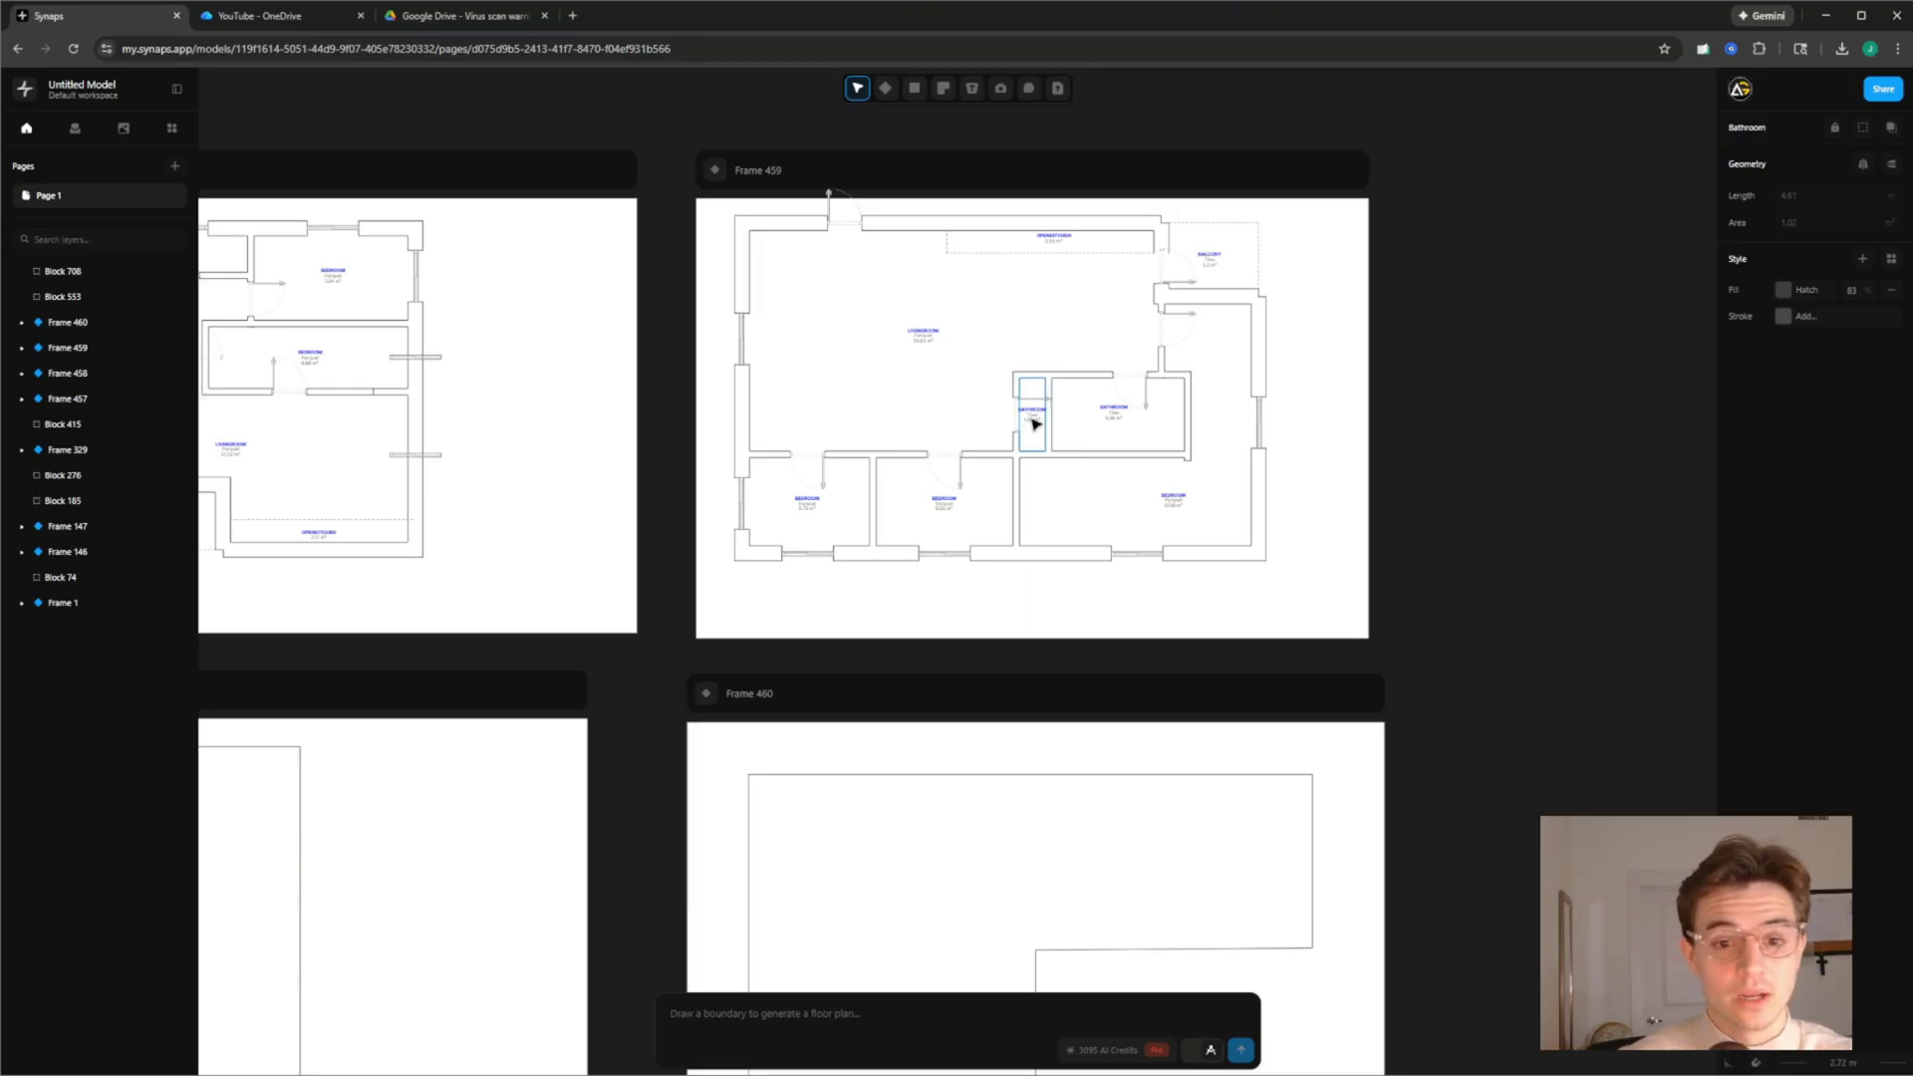
scroll(1036, 423, up, 5)
drag(1044, 375, 1109, 371)
Generate a "3-bedroom apartment" floor plan from the L-shaped boundary in Frame 460
click(1119, 748)
scroll(1118, 748, down, 8)
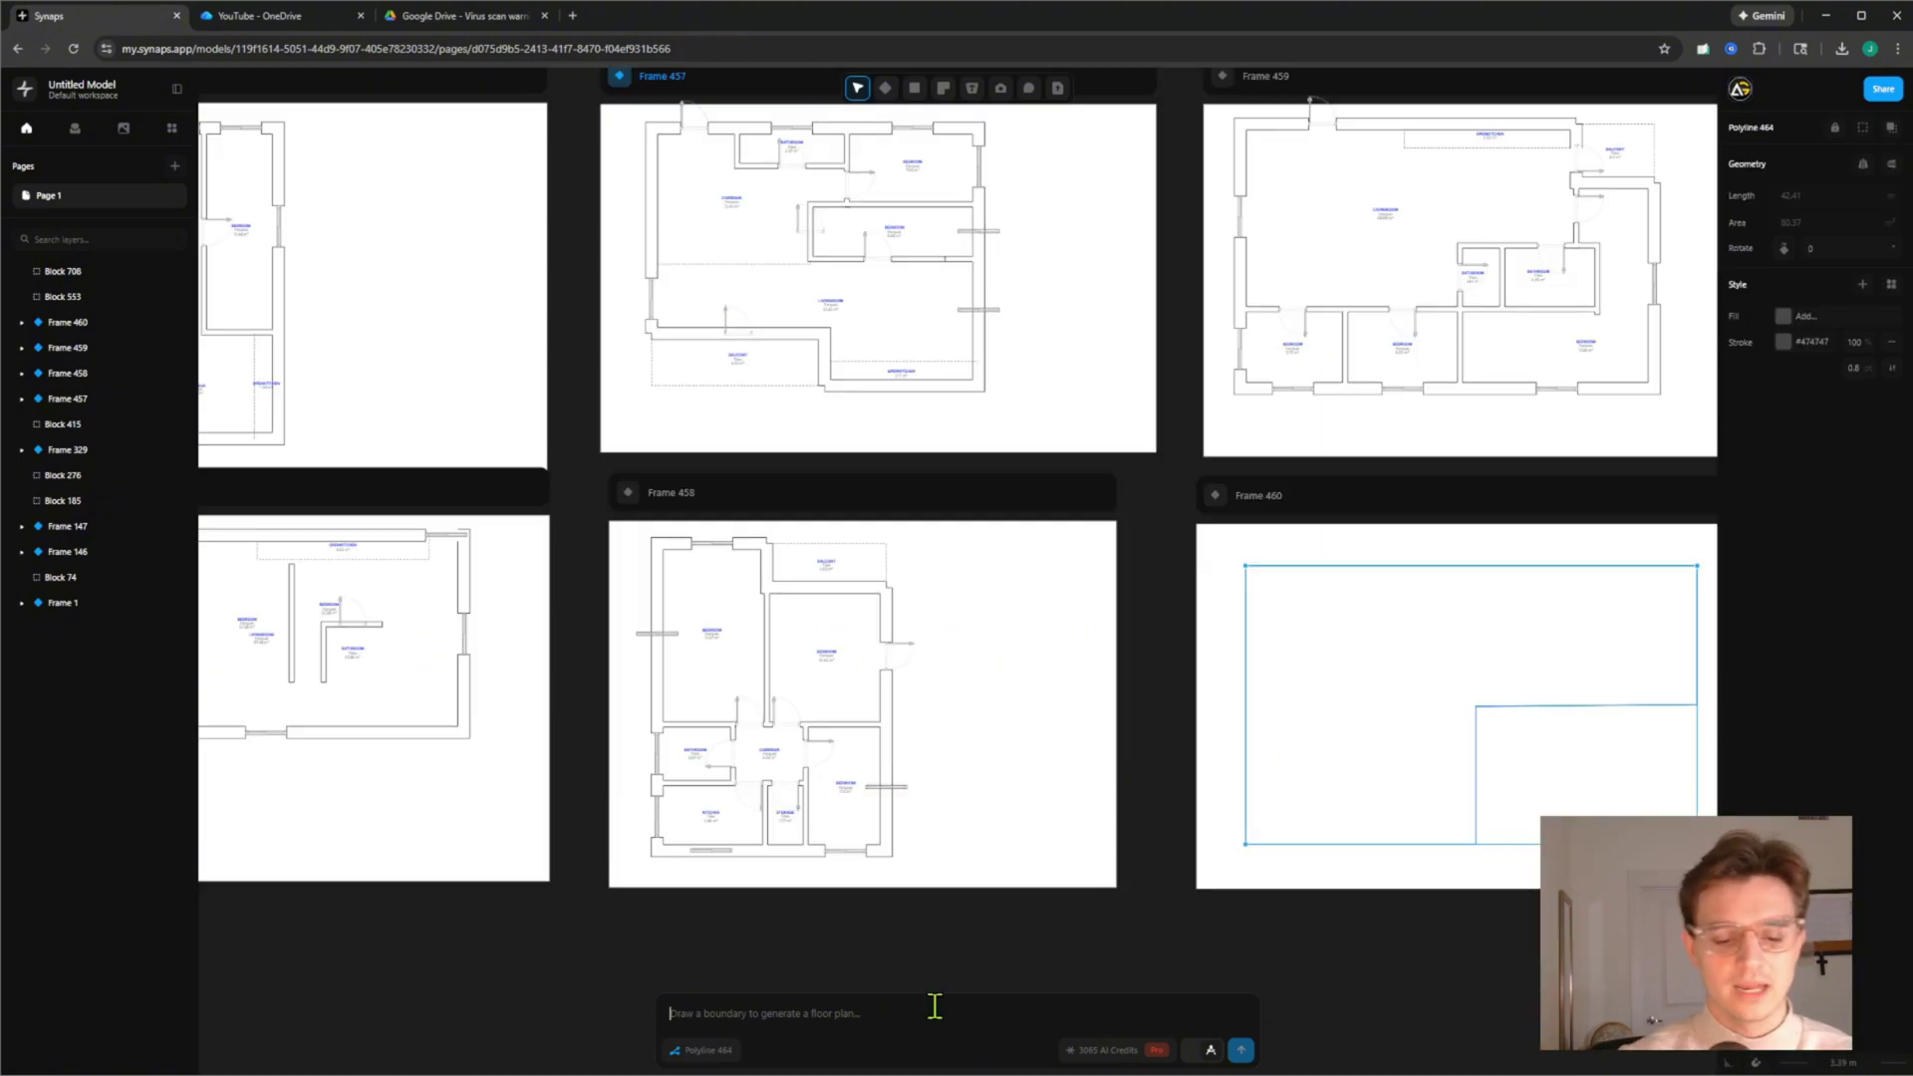
click(935, 1006)
text(3)
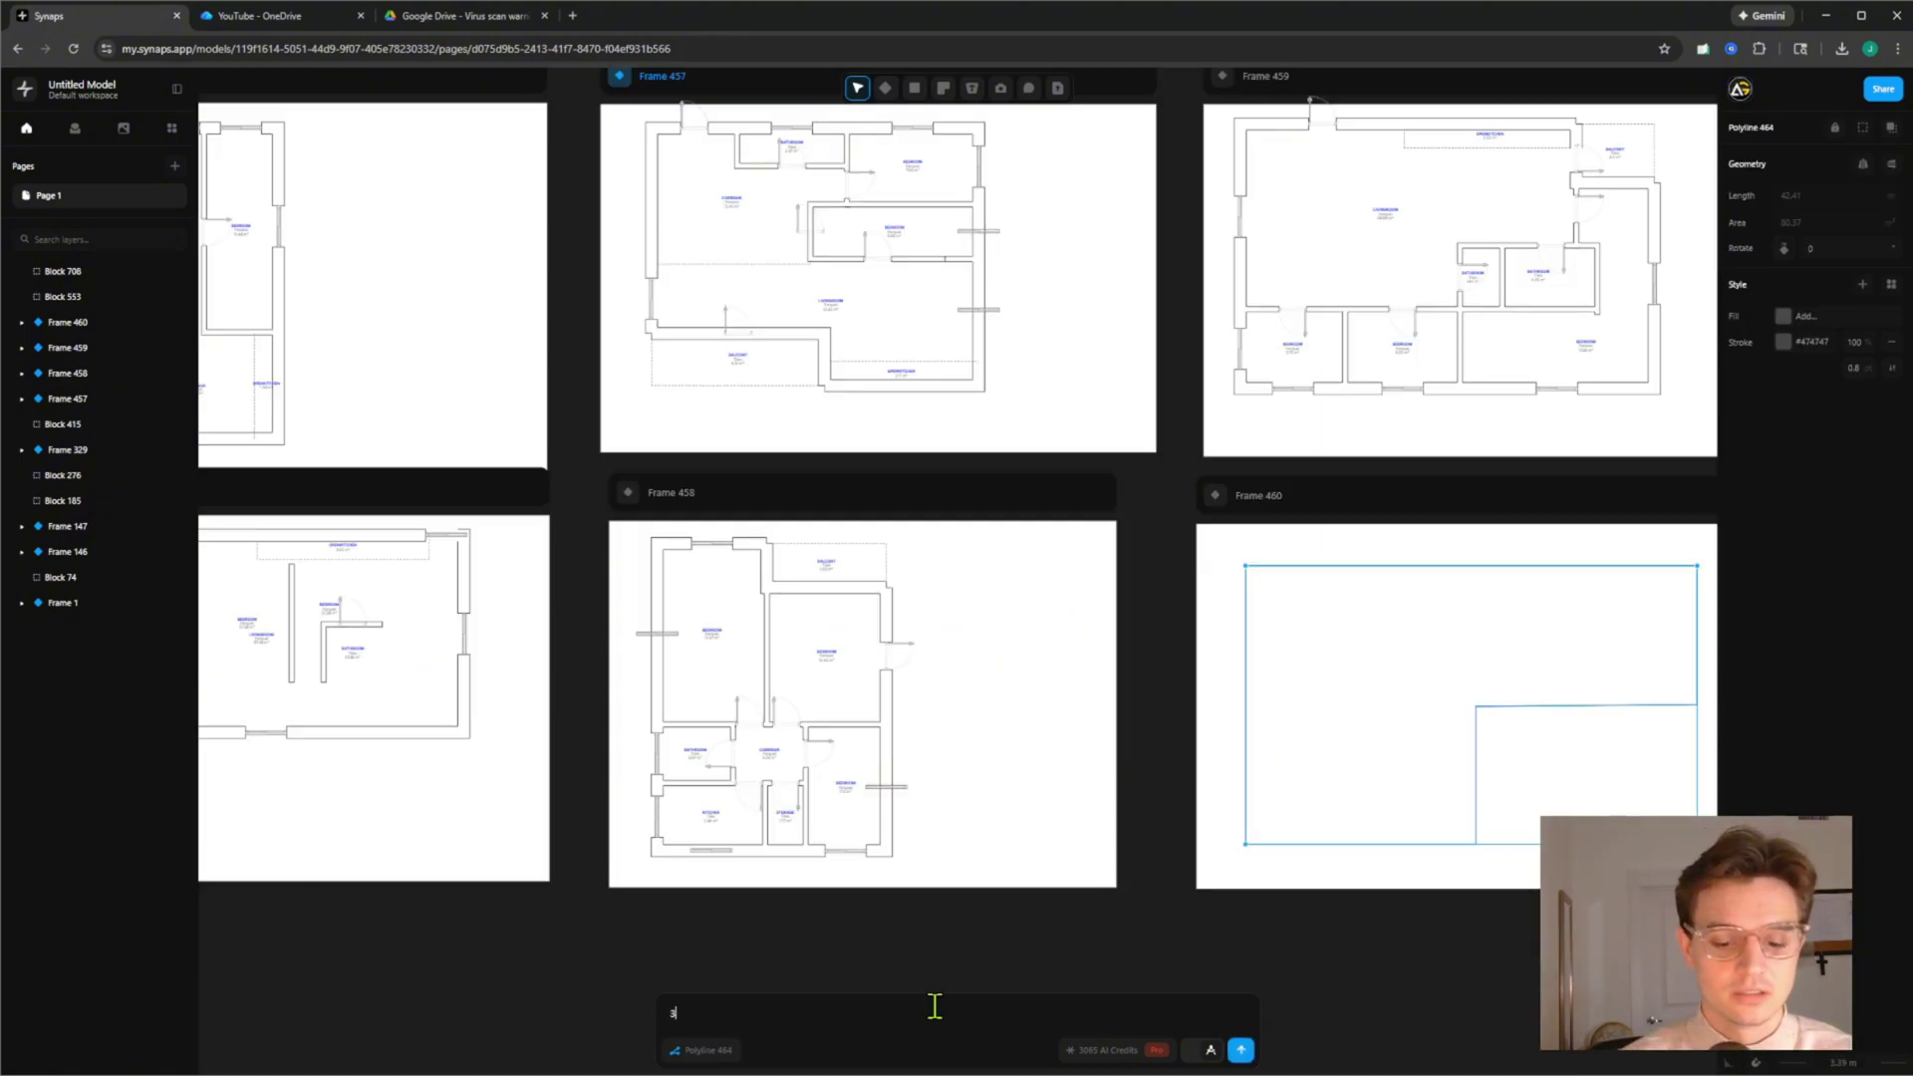
text(-bedroom apartm)
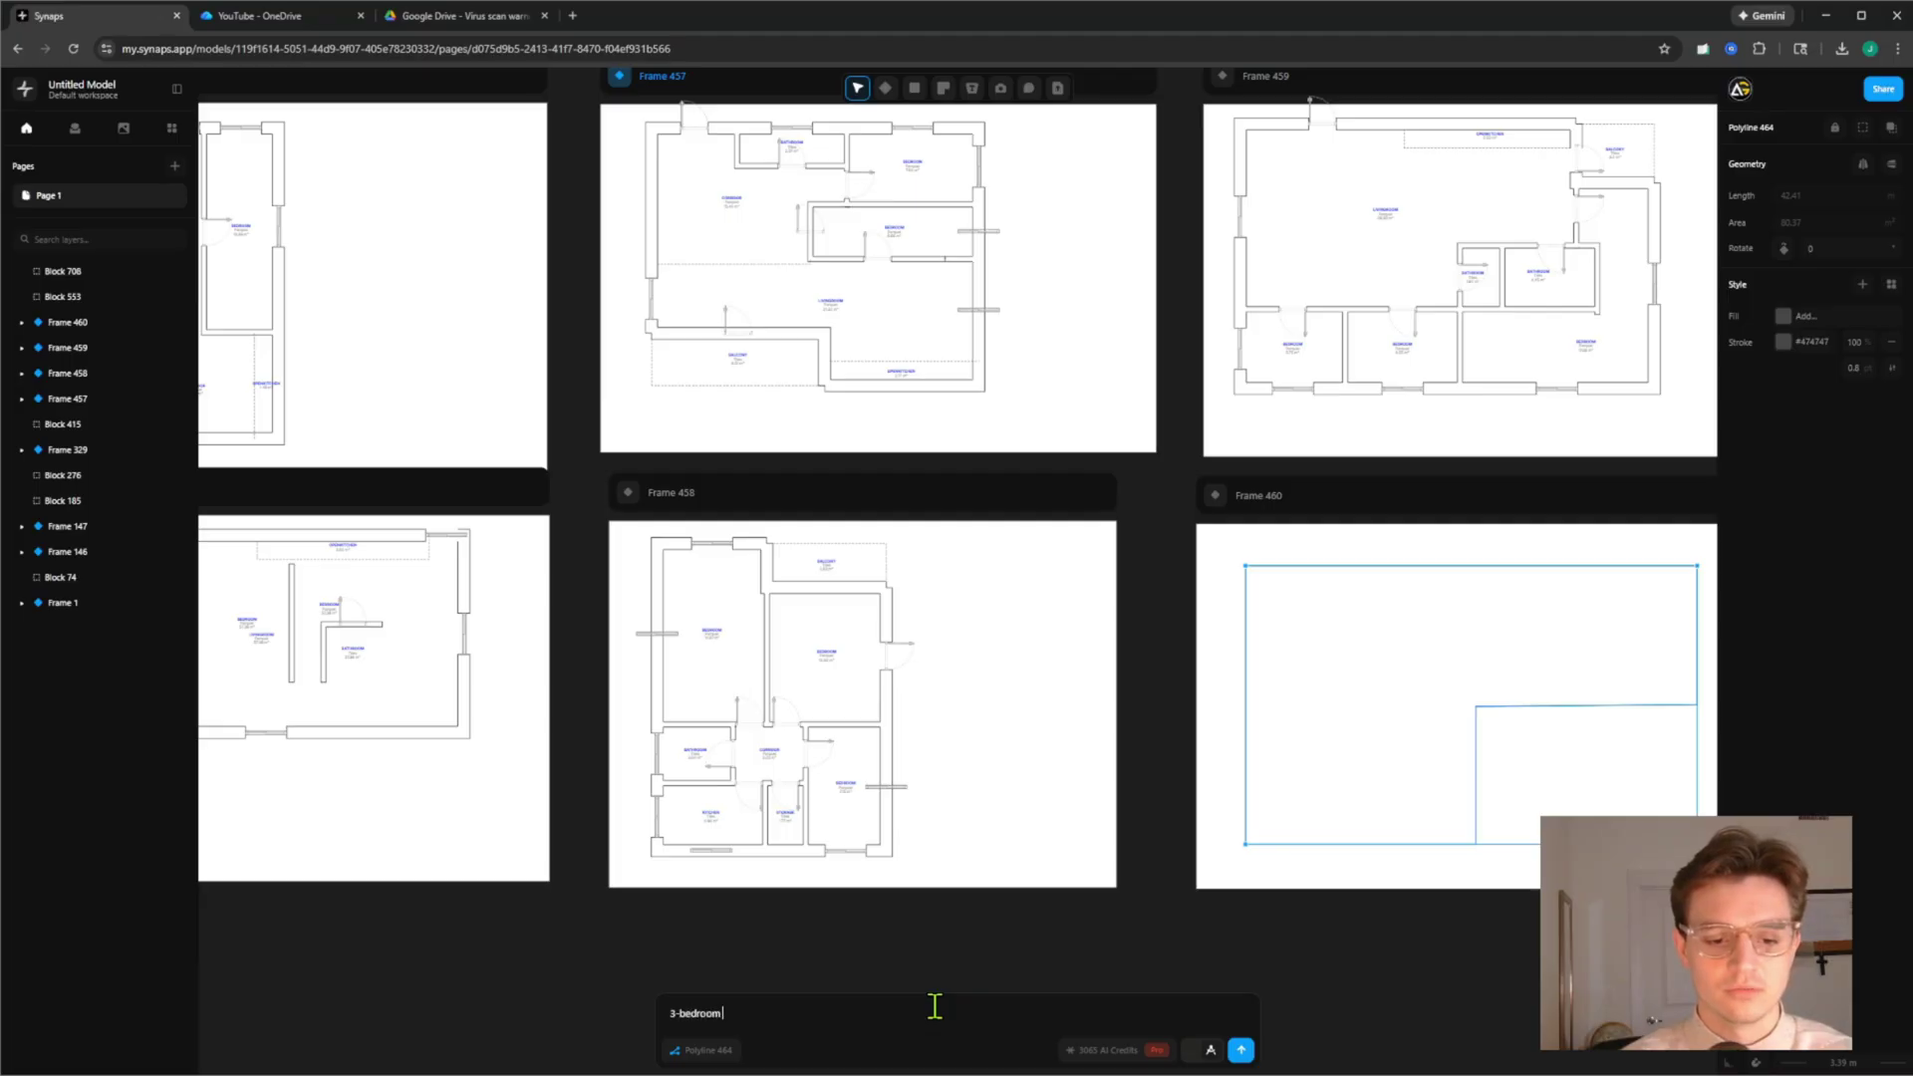
click(1236, 1056)
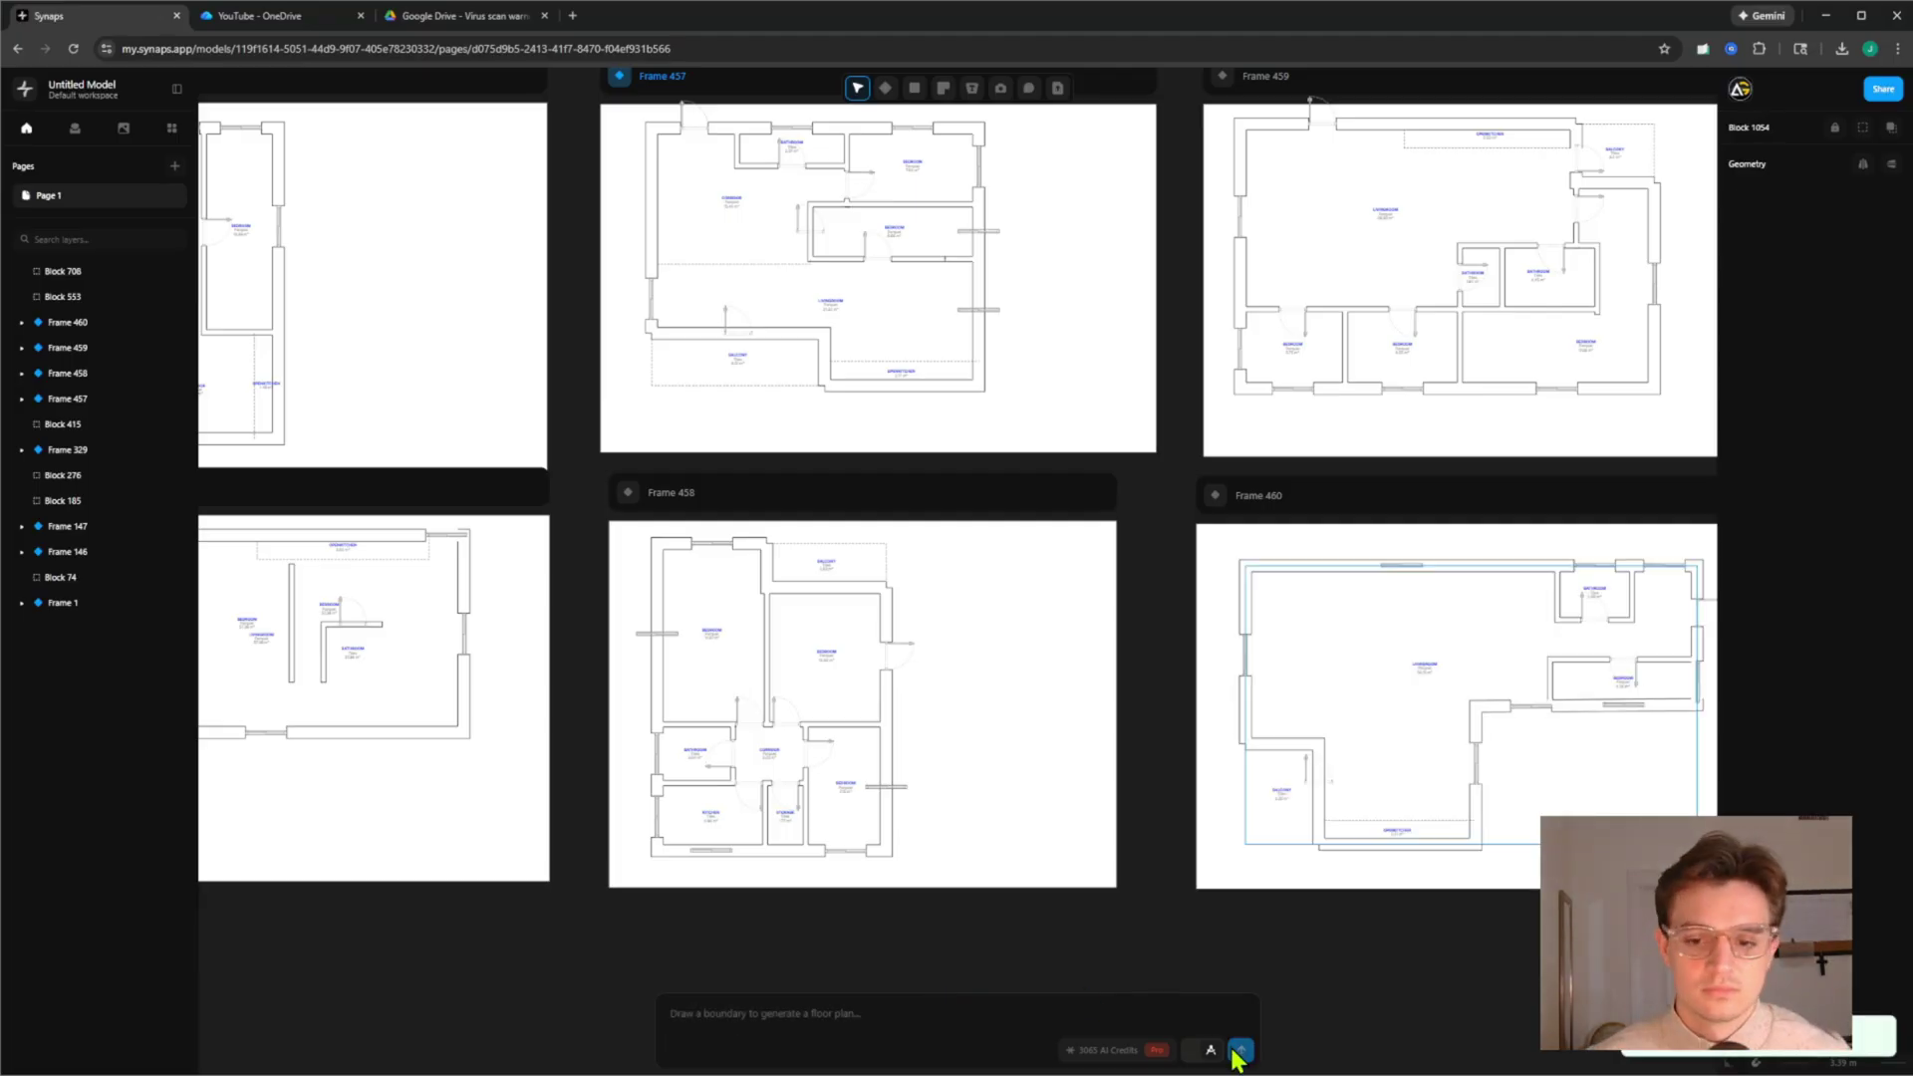
Inspect the room layout generated in Frame 460 and look over the plans in the neighbouring frames
scroll(1268, 460, up, 4)
scroll(1388, 444, up, 3)
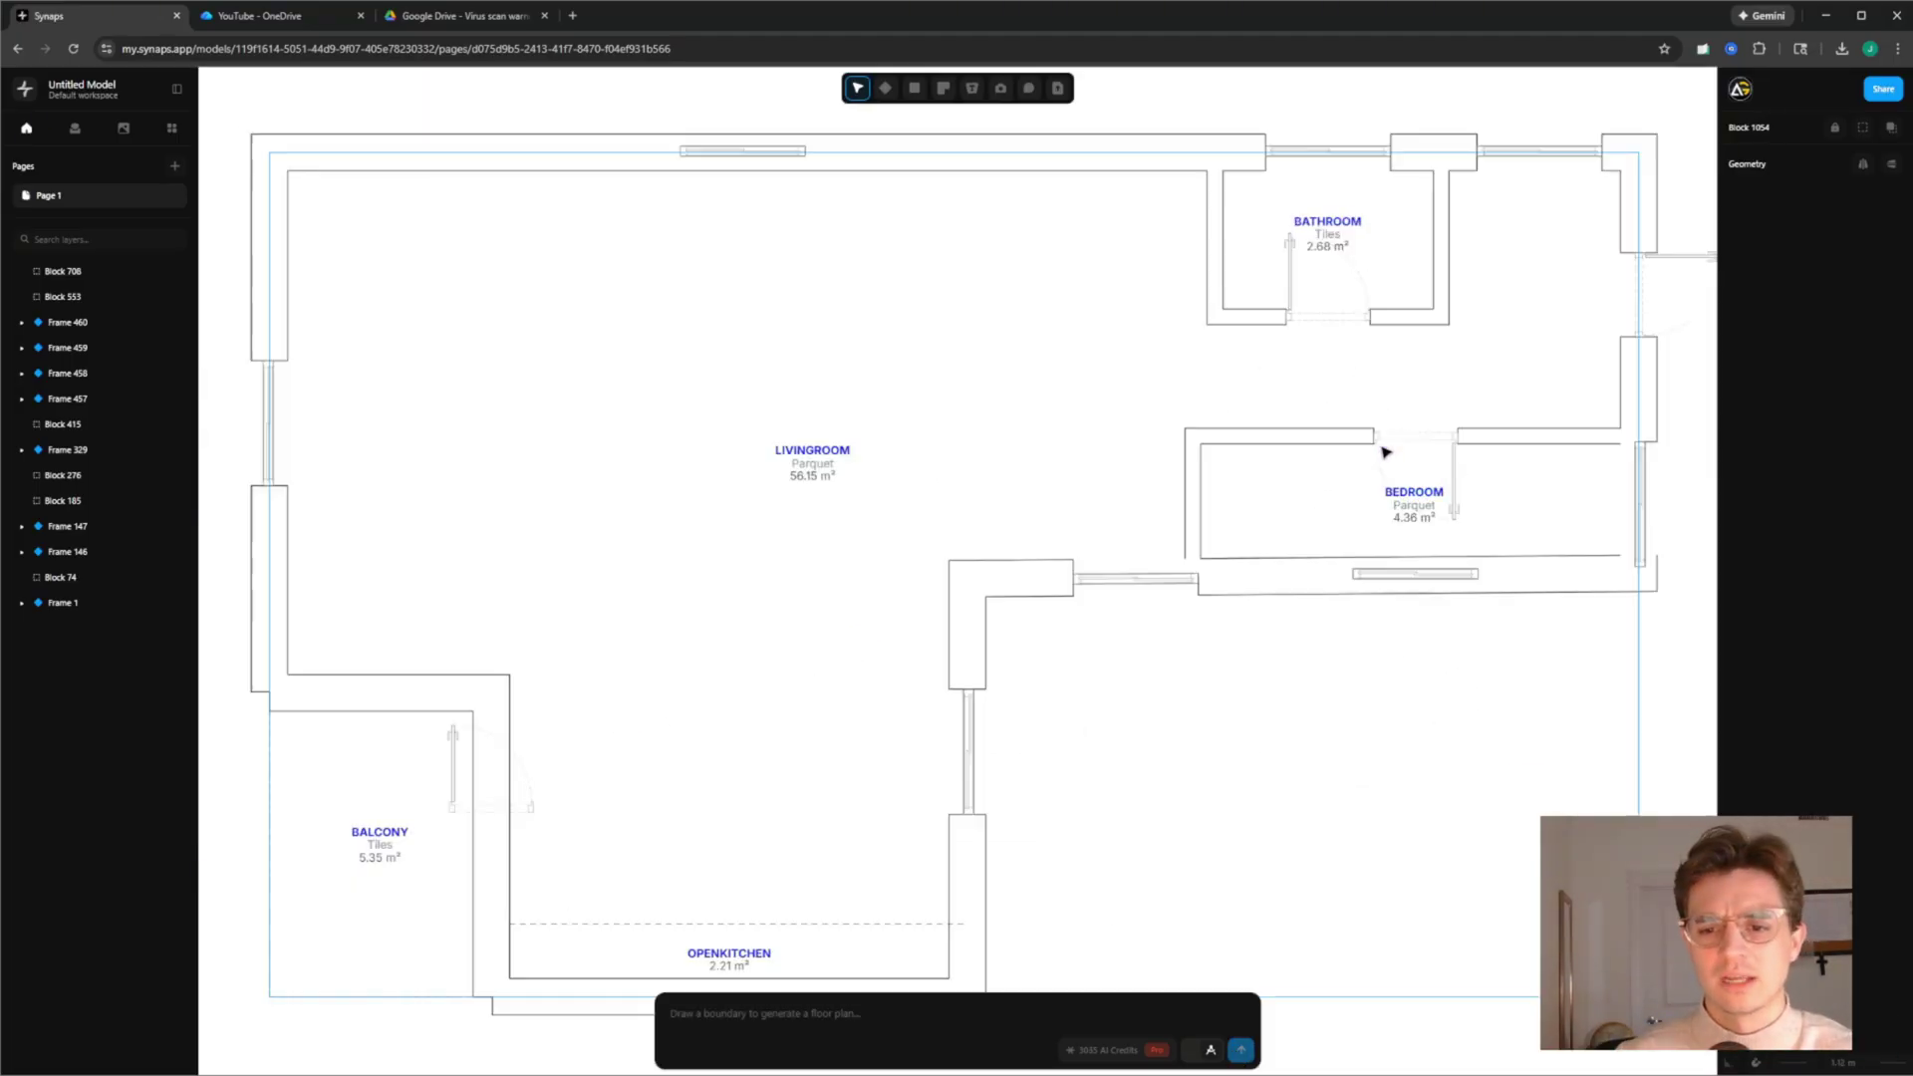
scroll(1068, 426, down, 3)
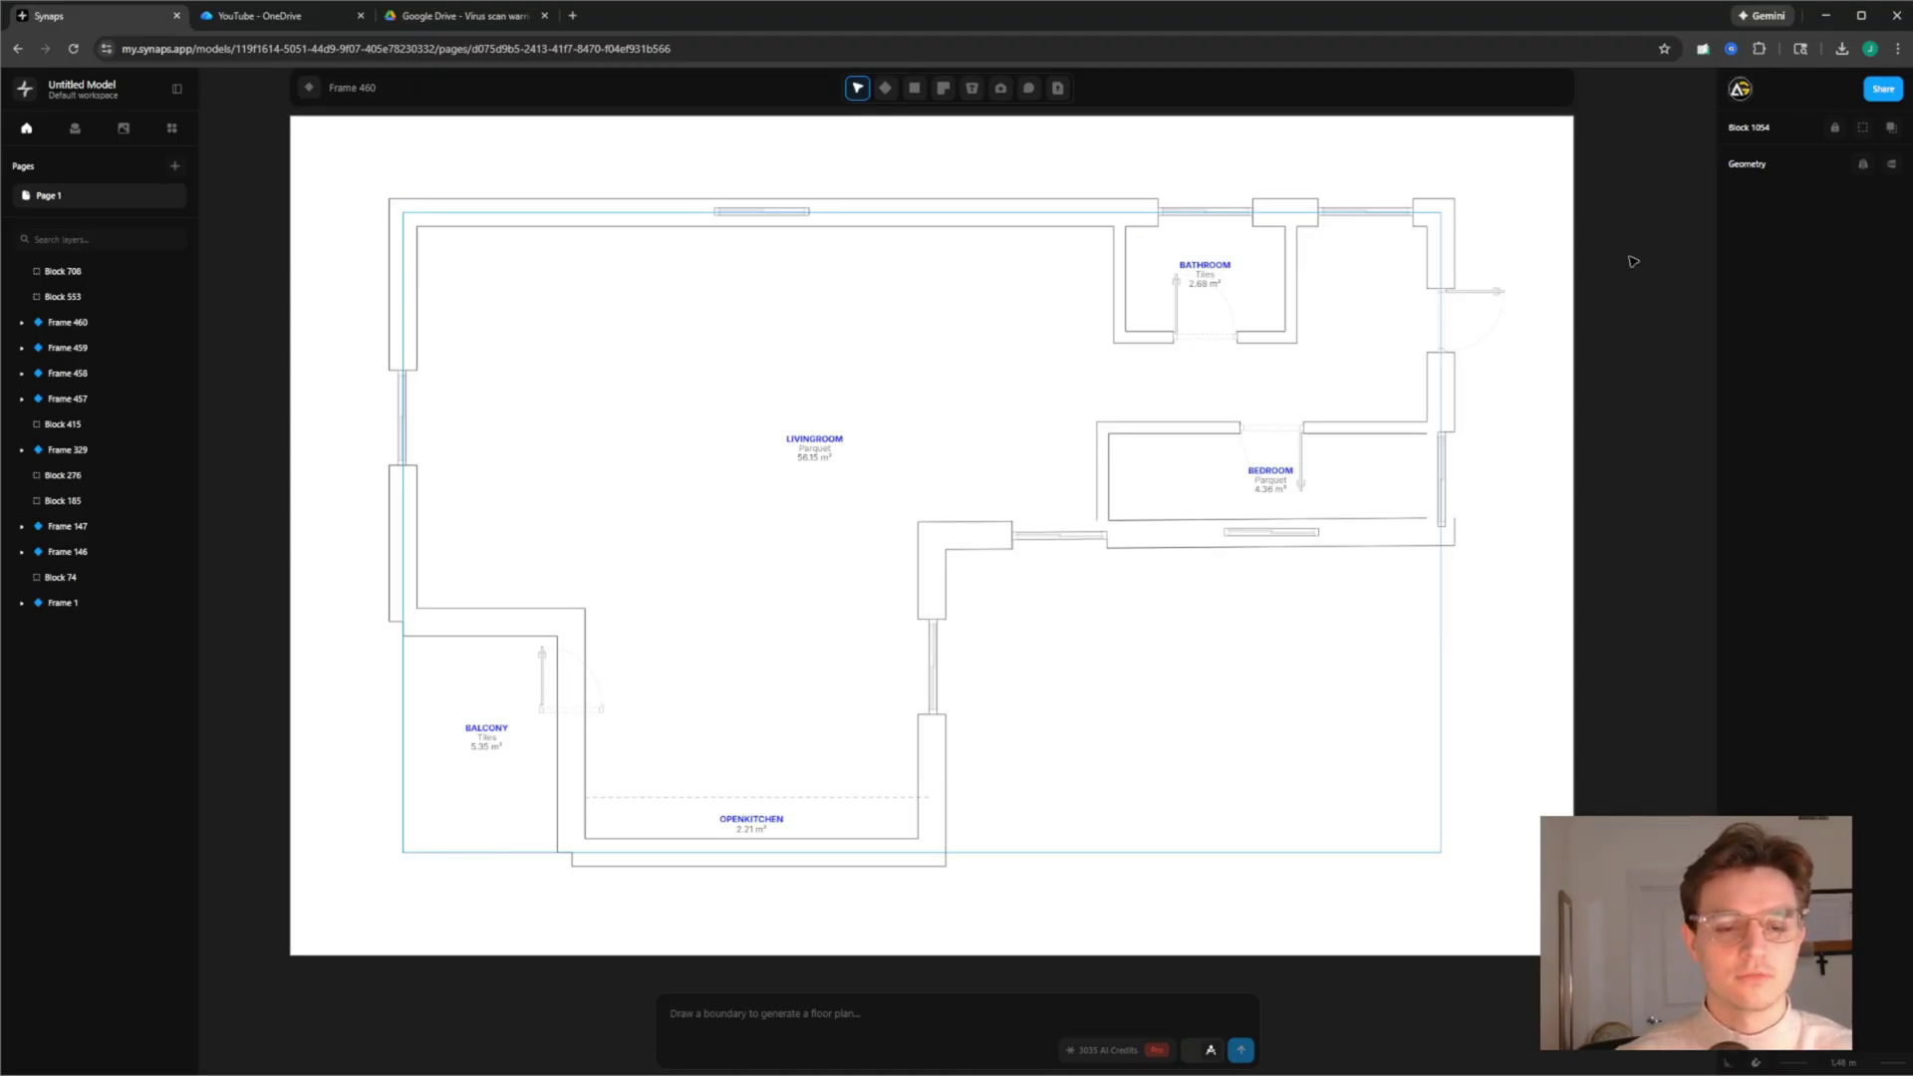
scroll(1086, 311, down, 4)
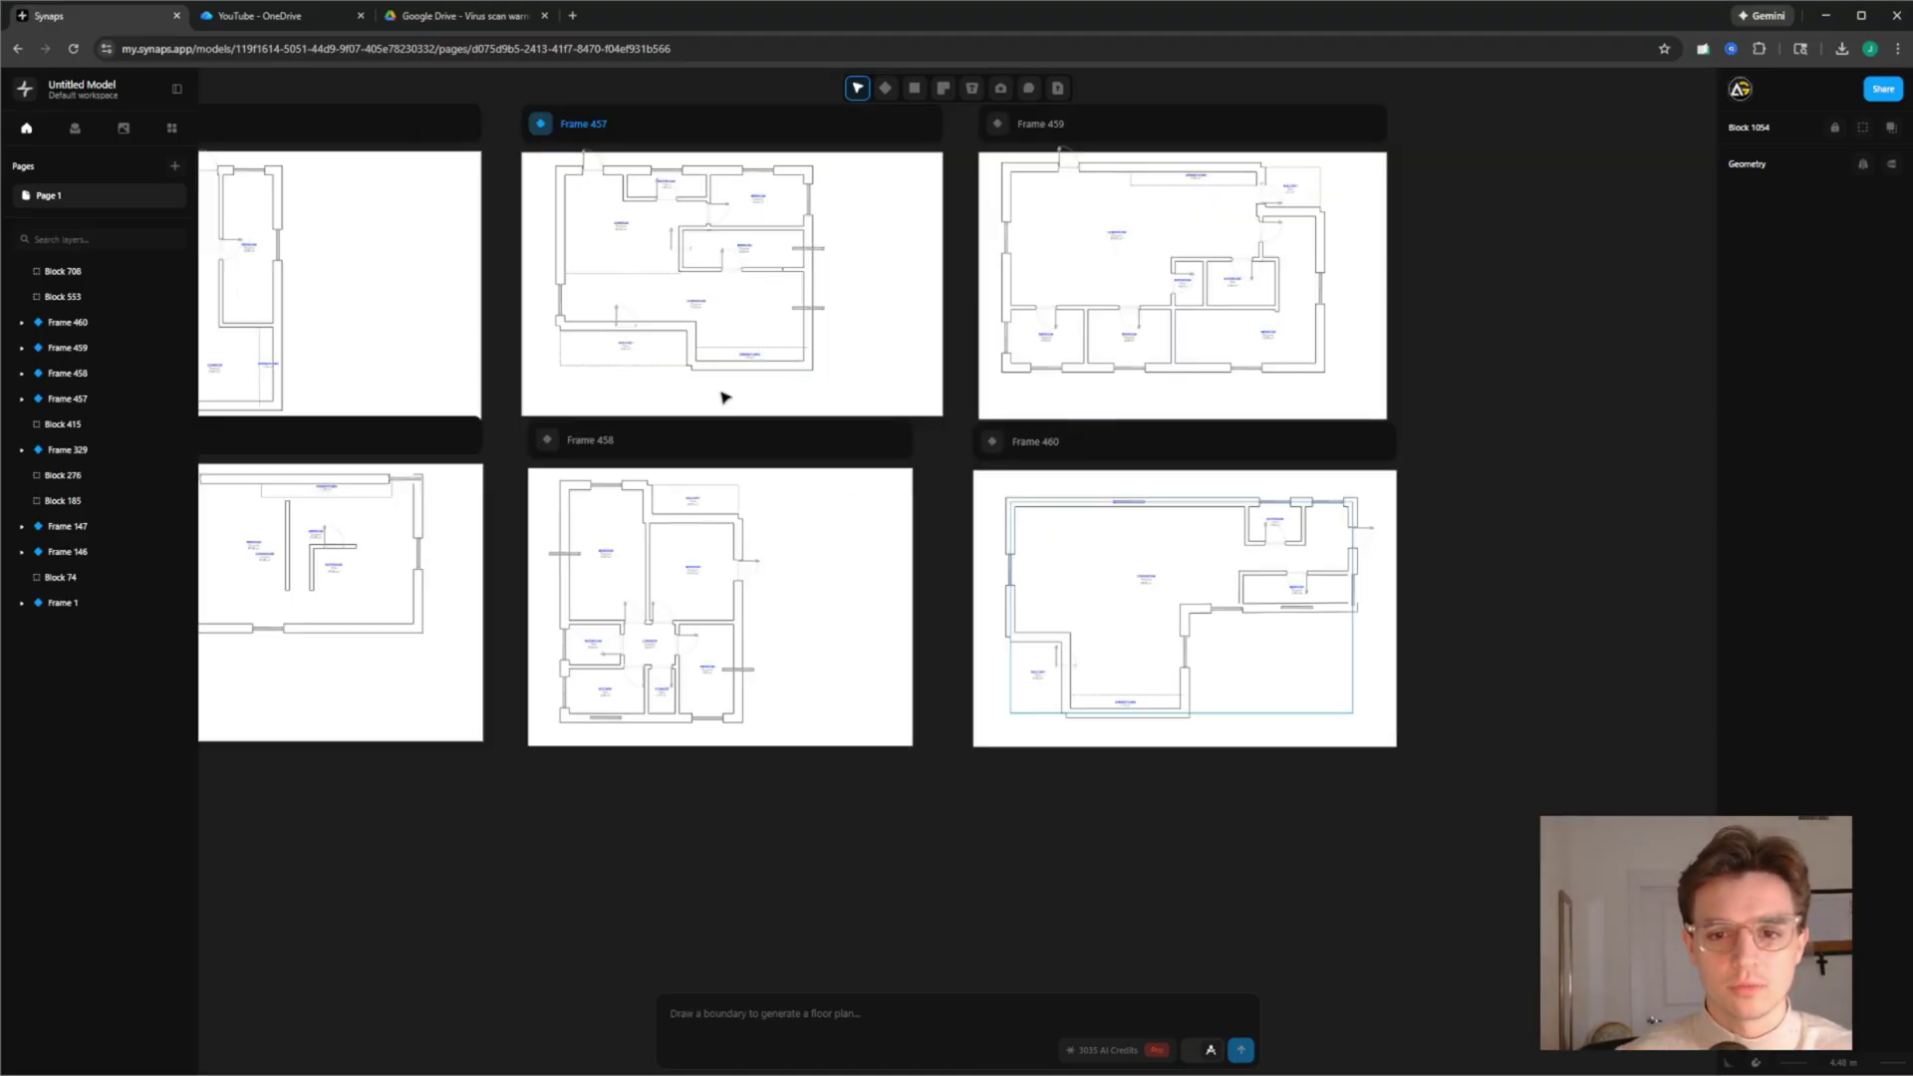
scroll(747, 394, left, 10)
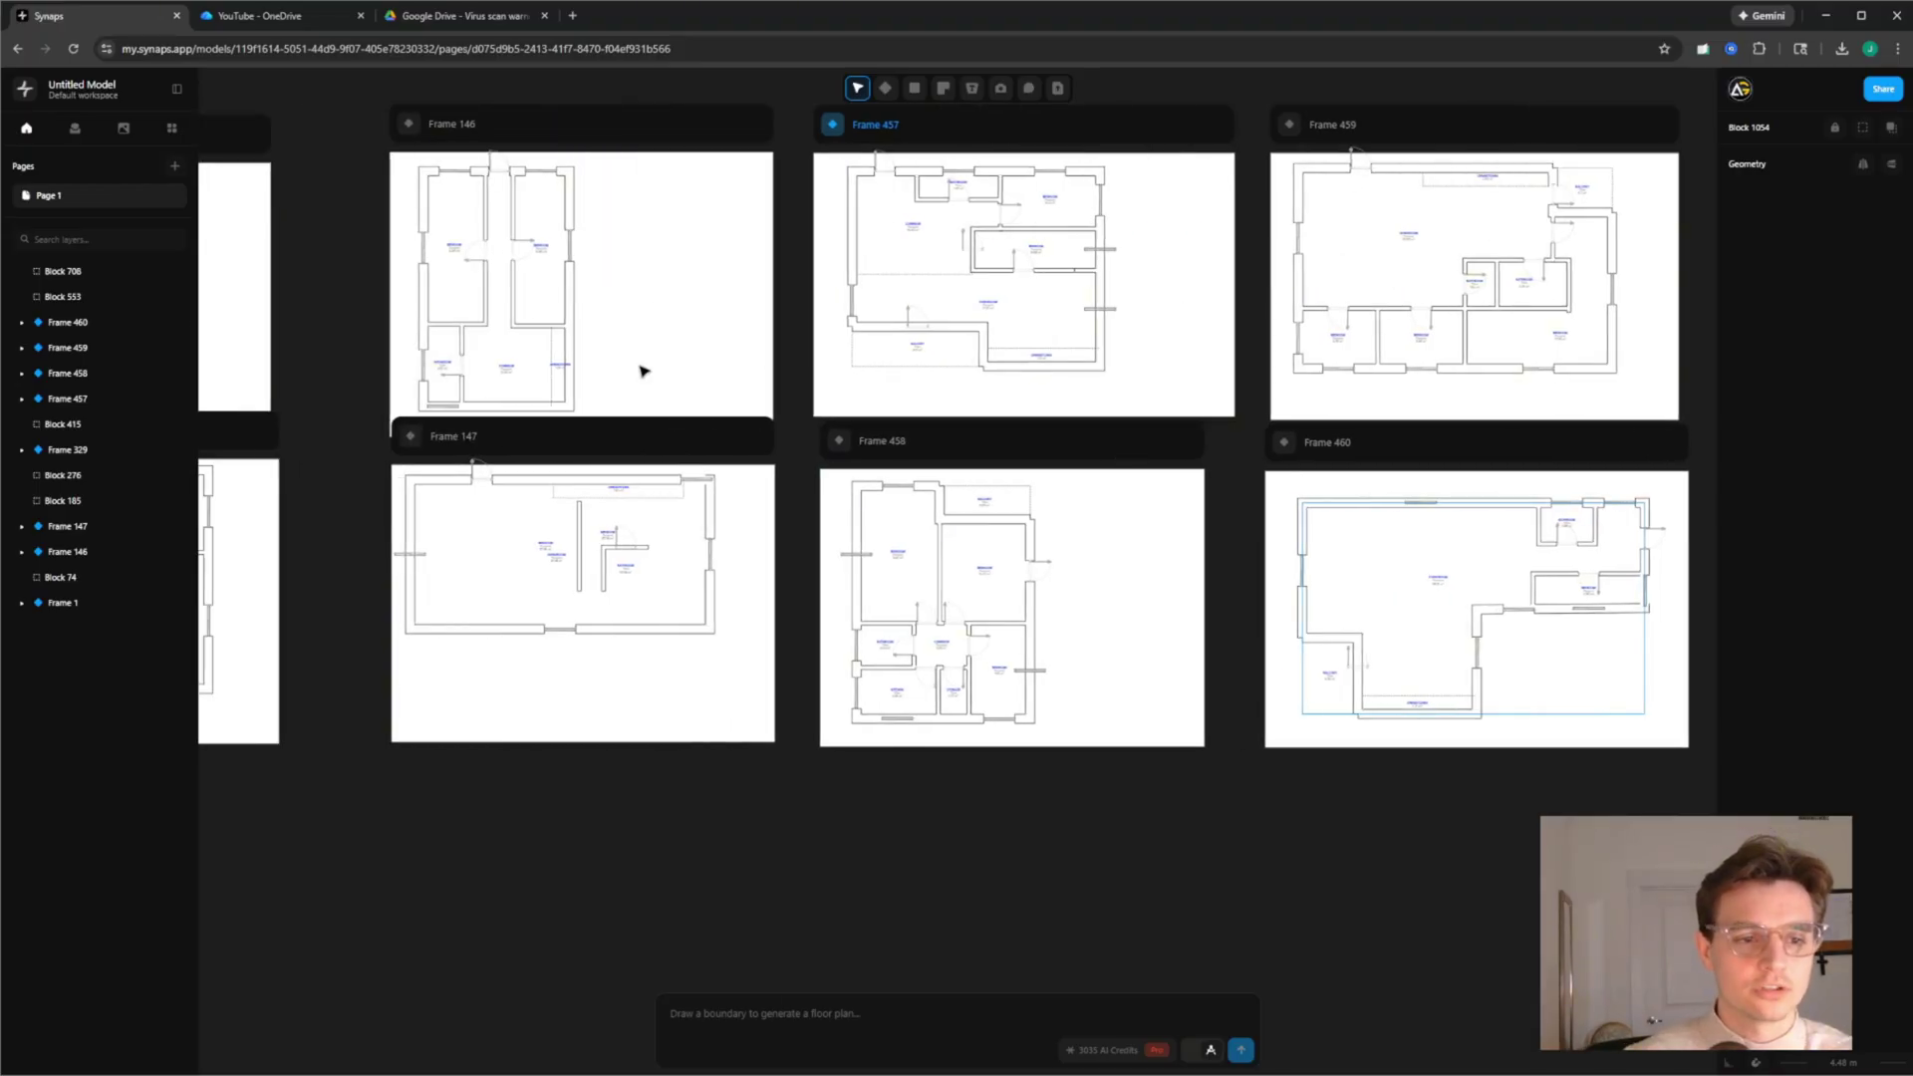
Place a camera in Frame 1's upper bedroom beside its door, aimed diagonally at the opposite exterior corner
scroll(776, 323, up, 4)
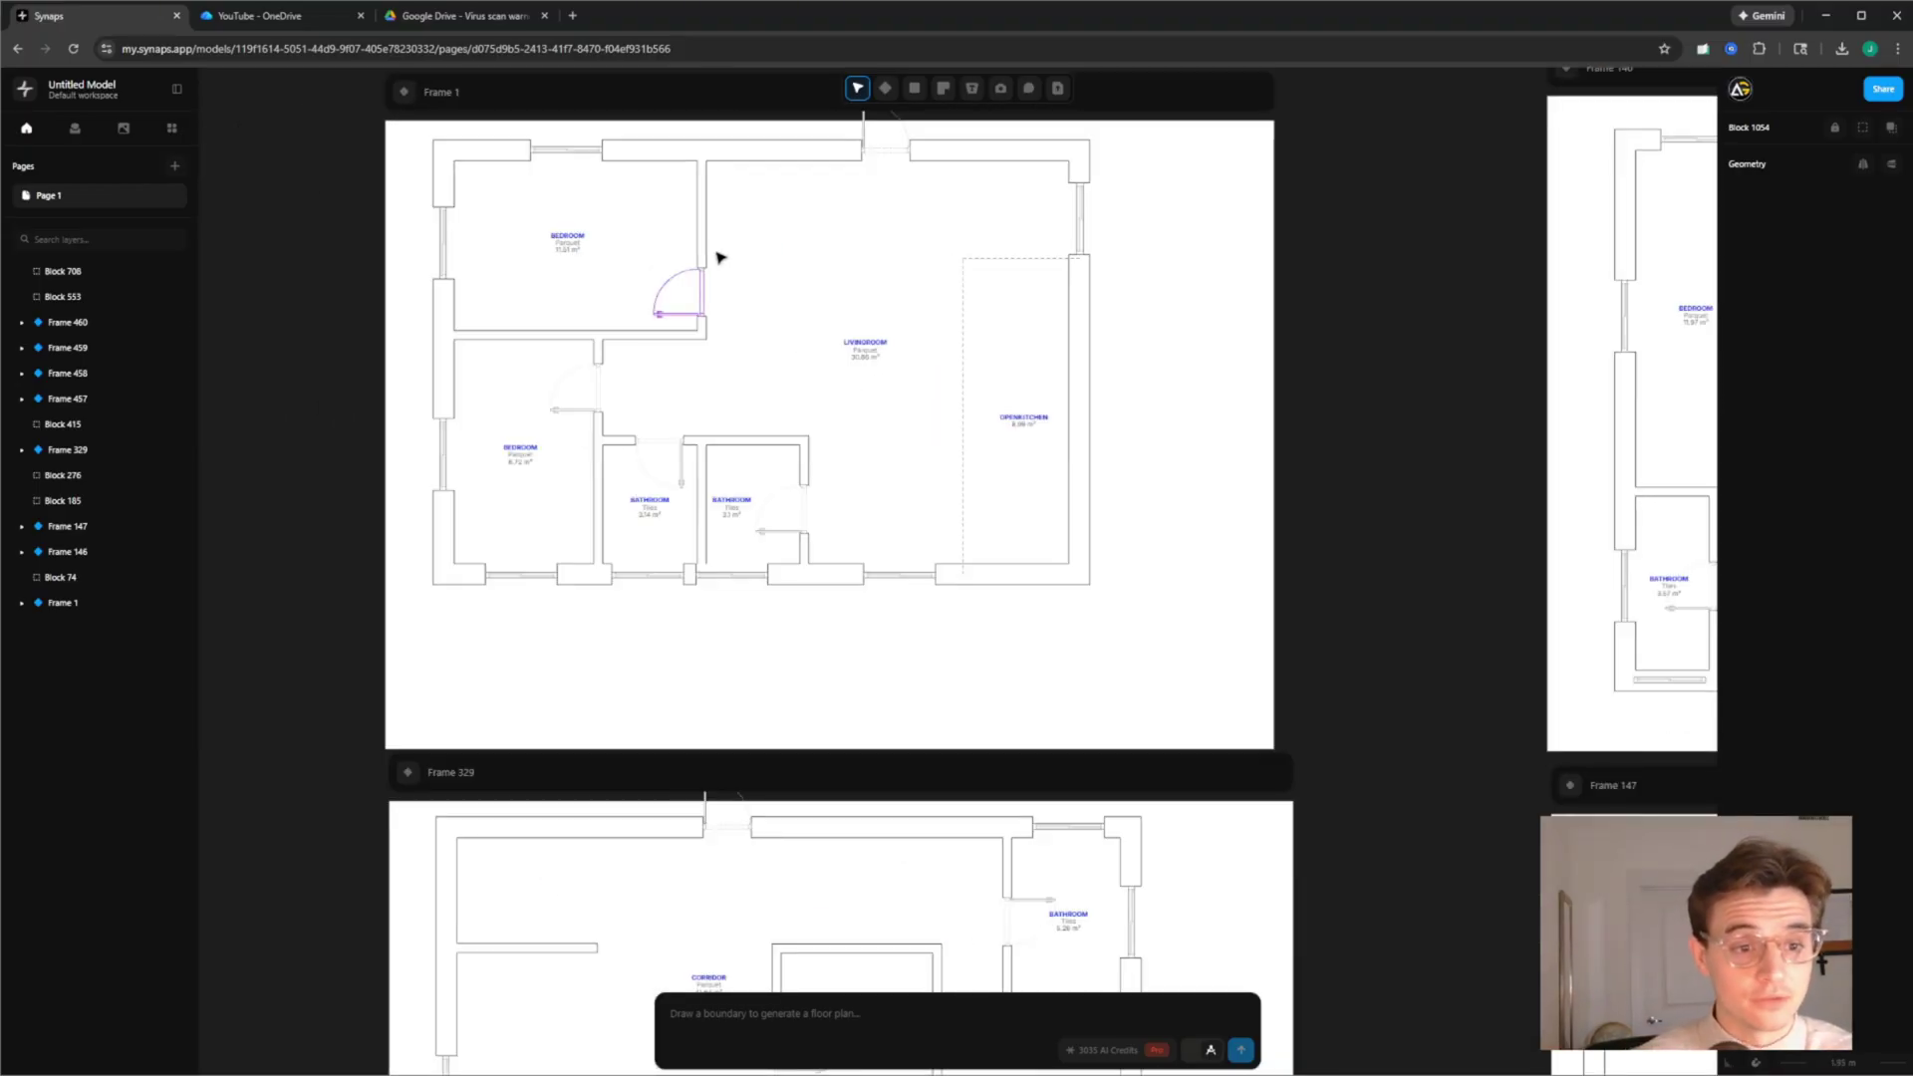
middle_drag(775, 383, 856, 502)
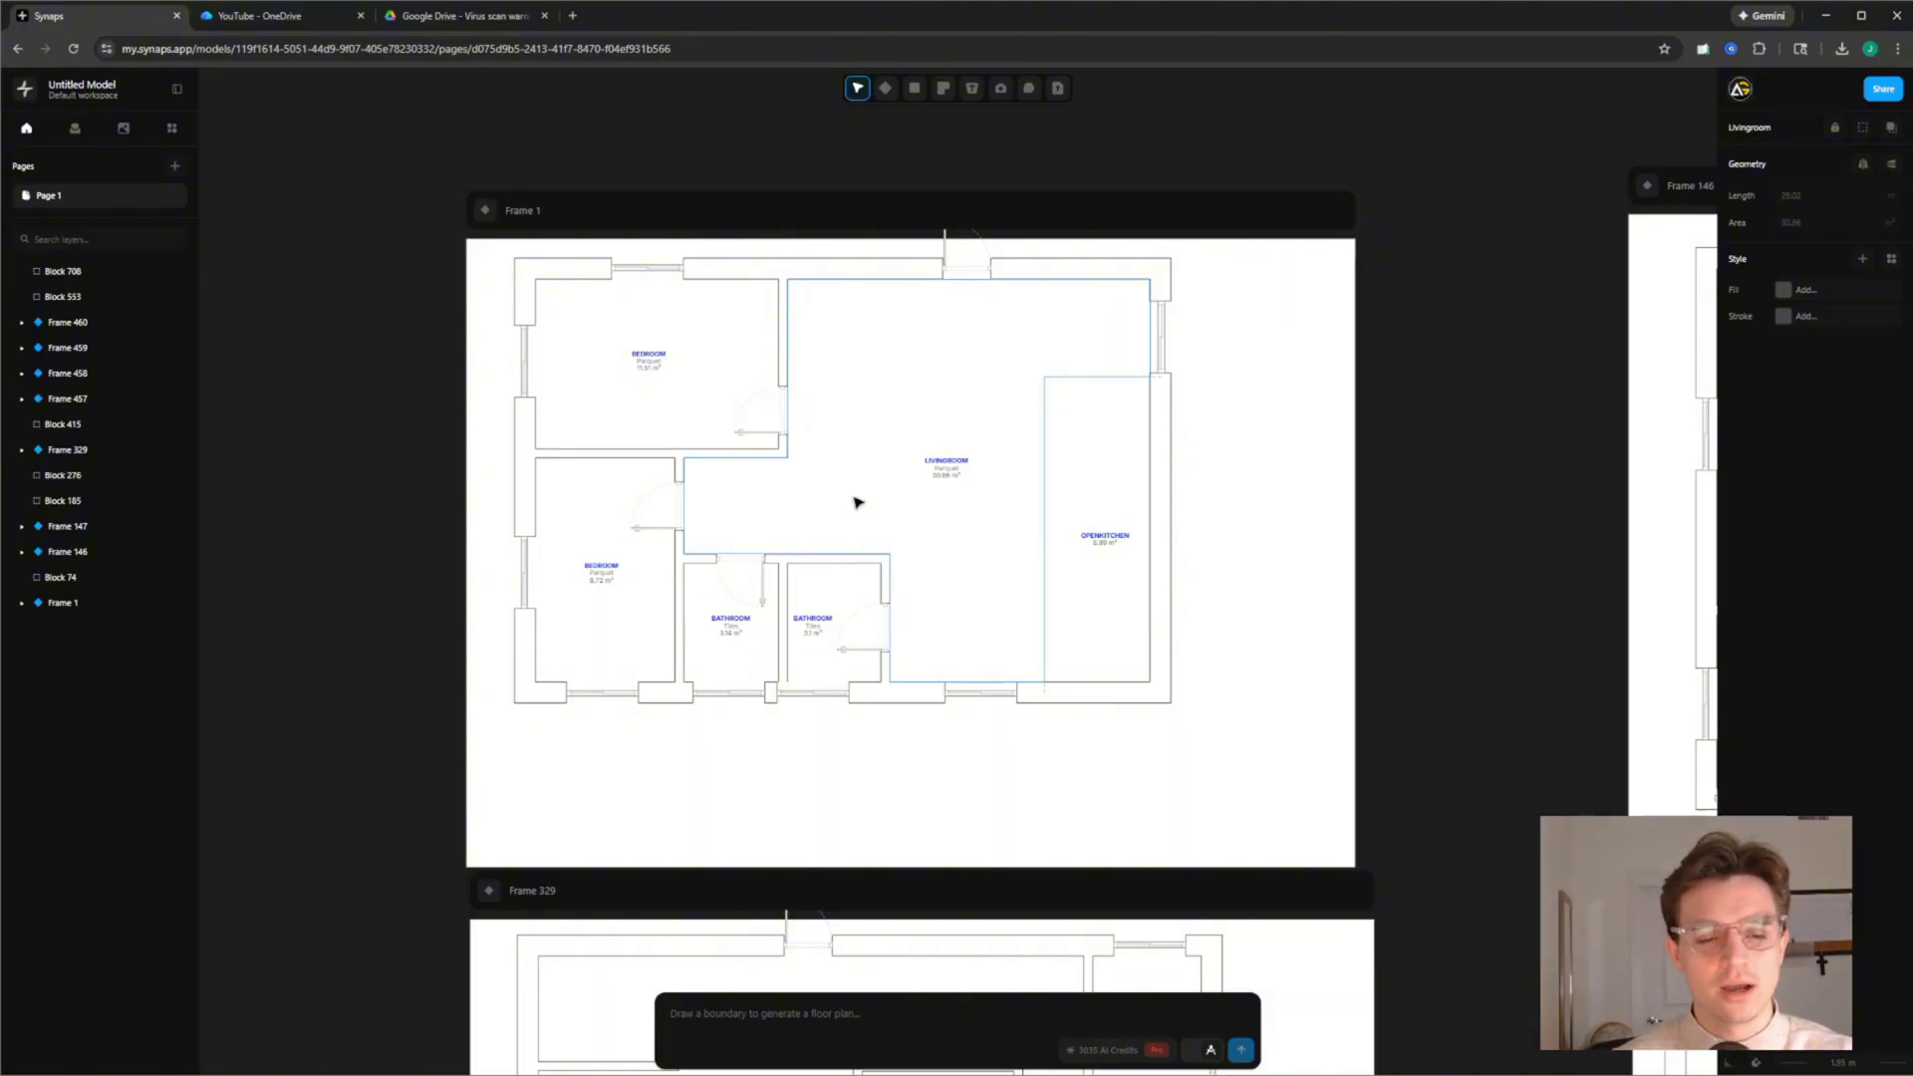
scroll(857, 419, up, 3)
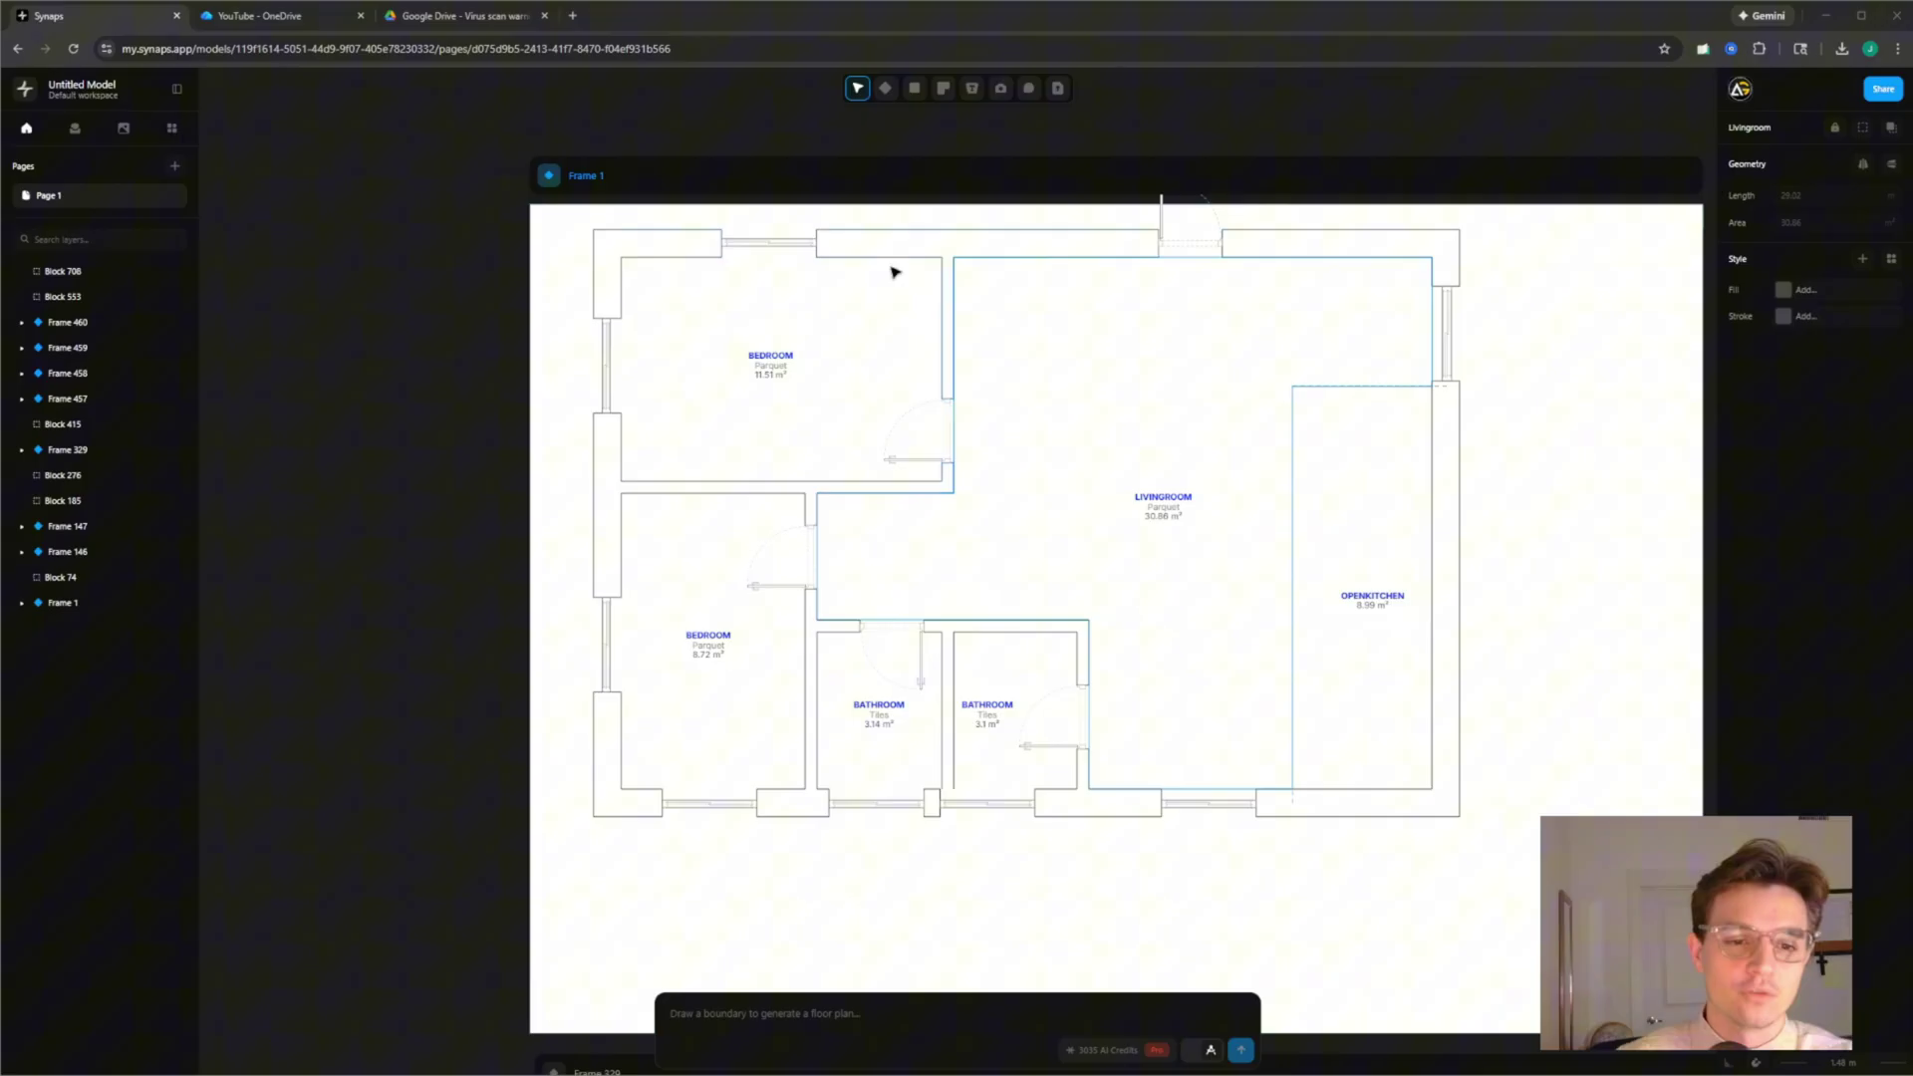
click(999, 92)
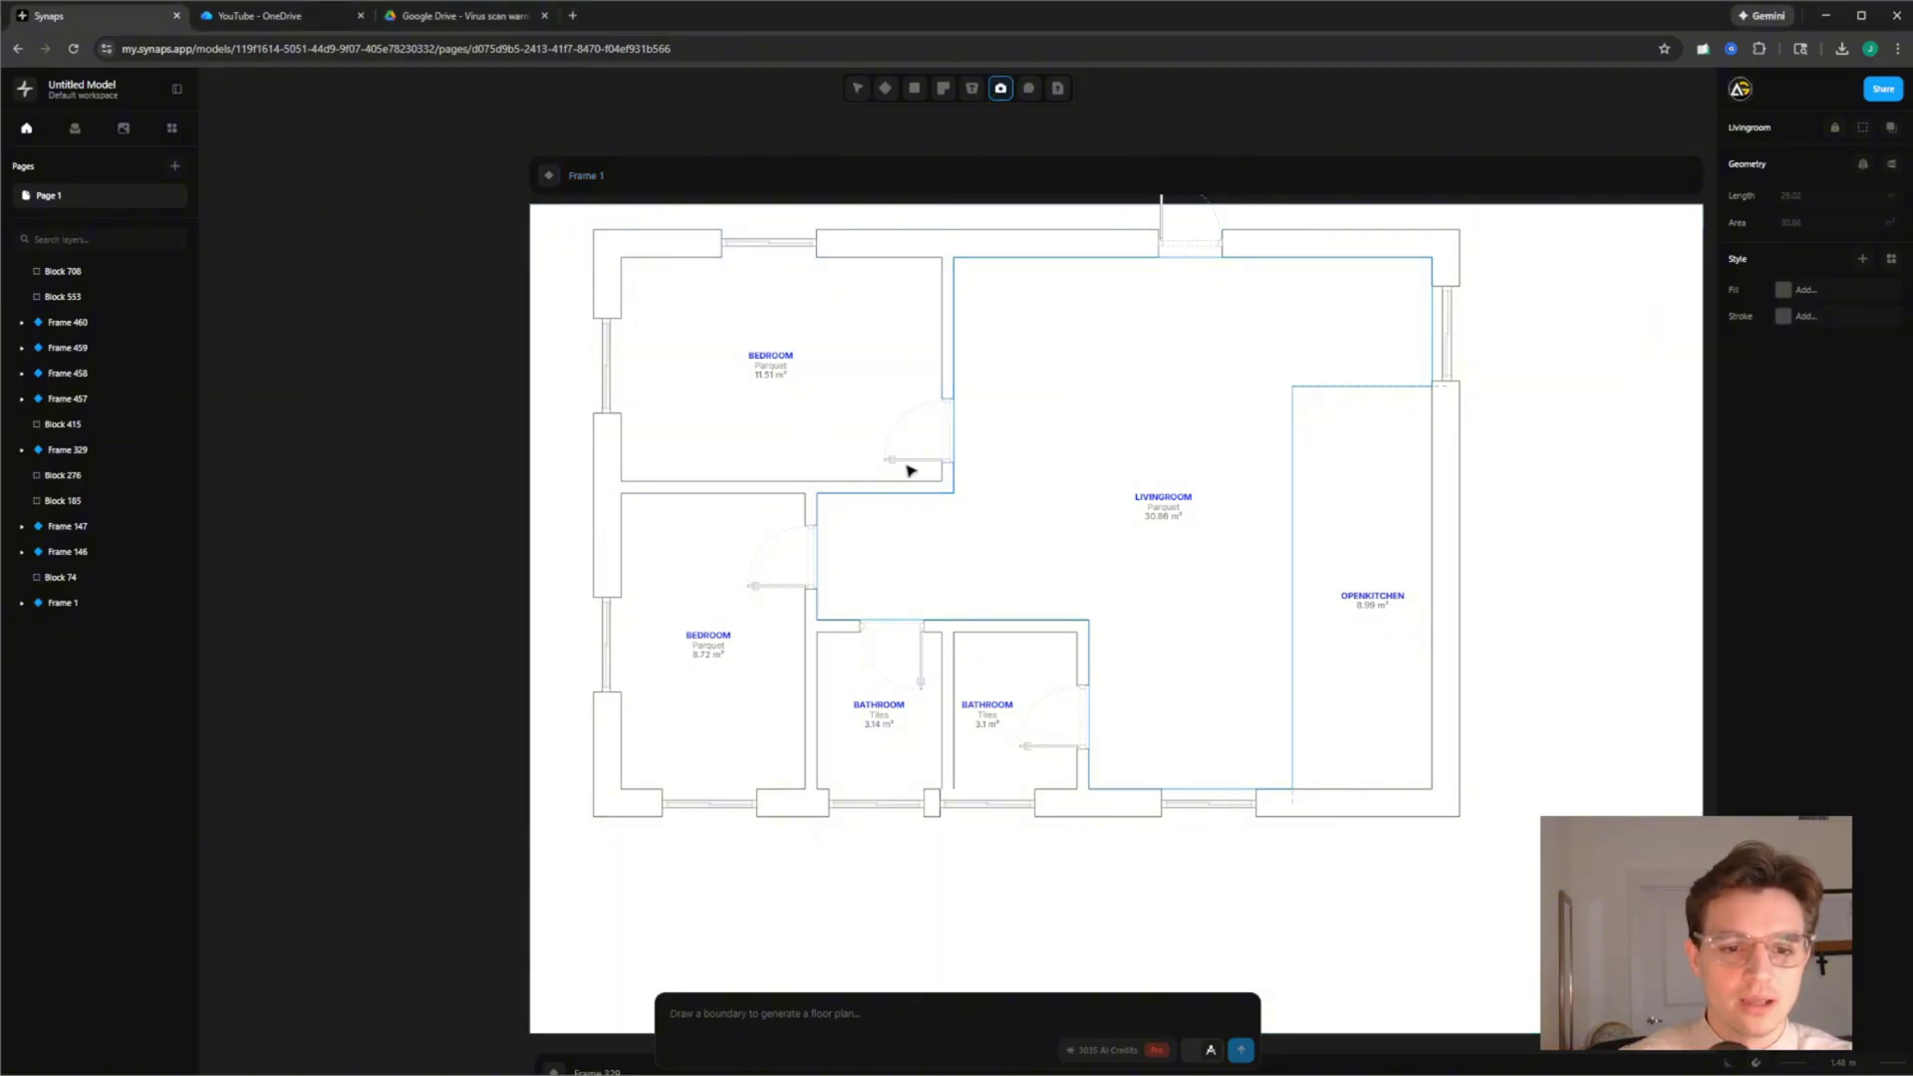
drag(924, 464, 643, 264)
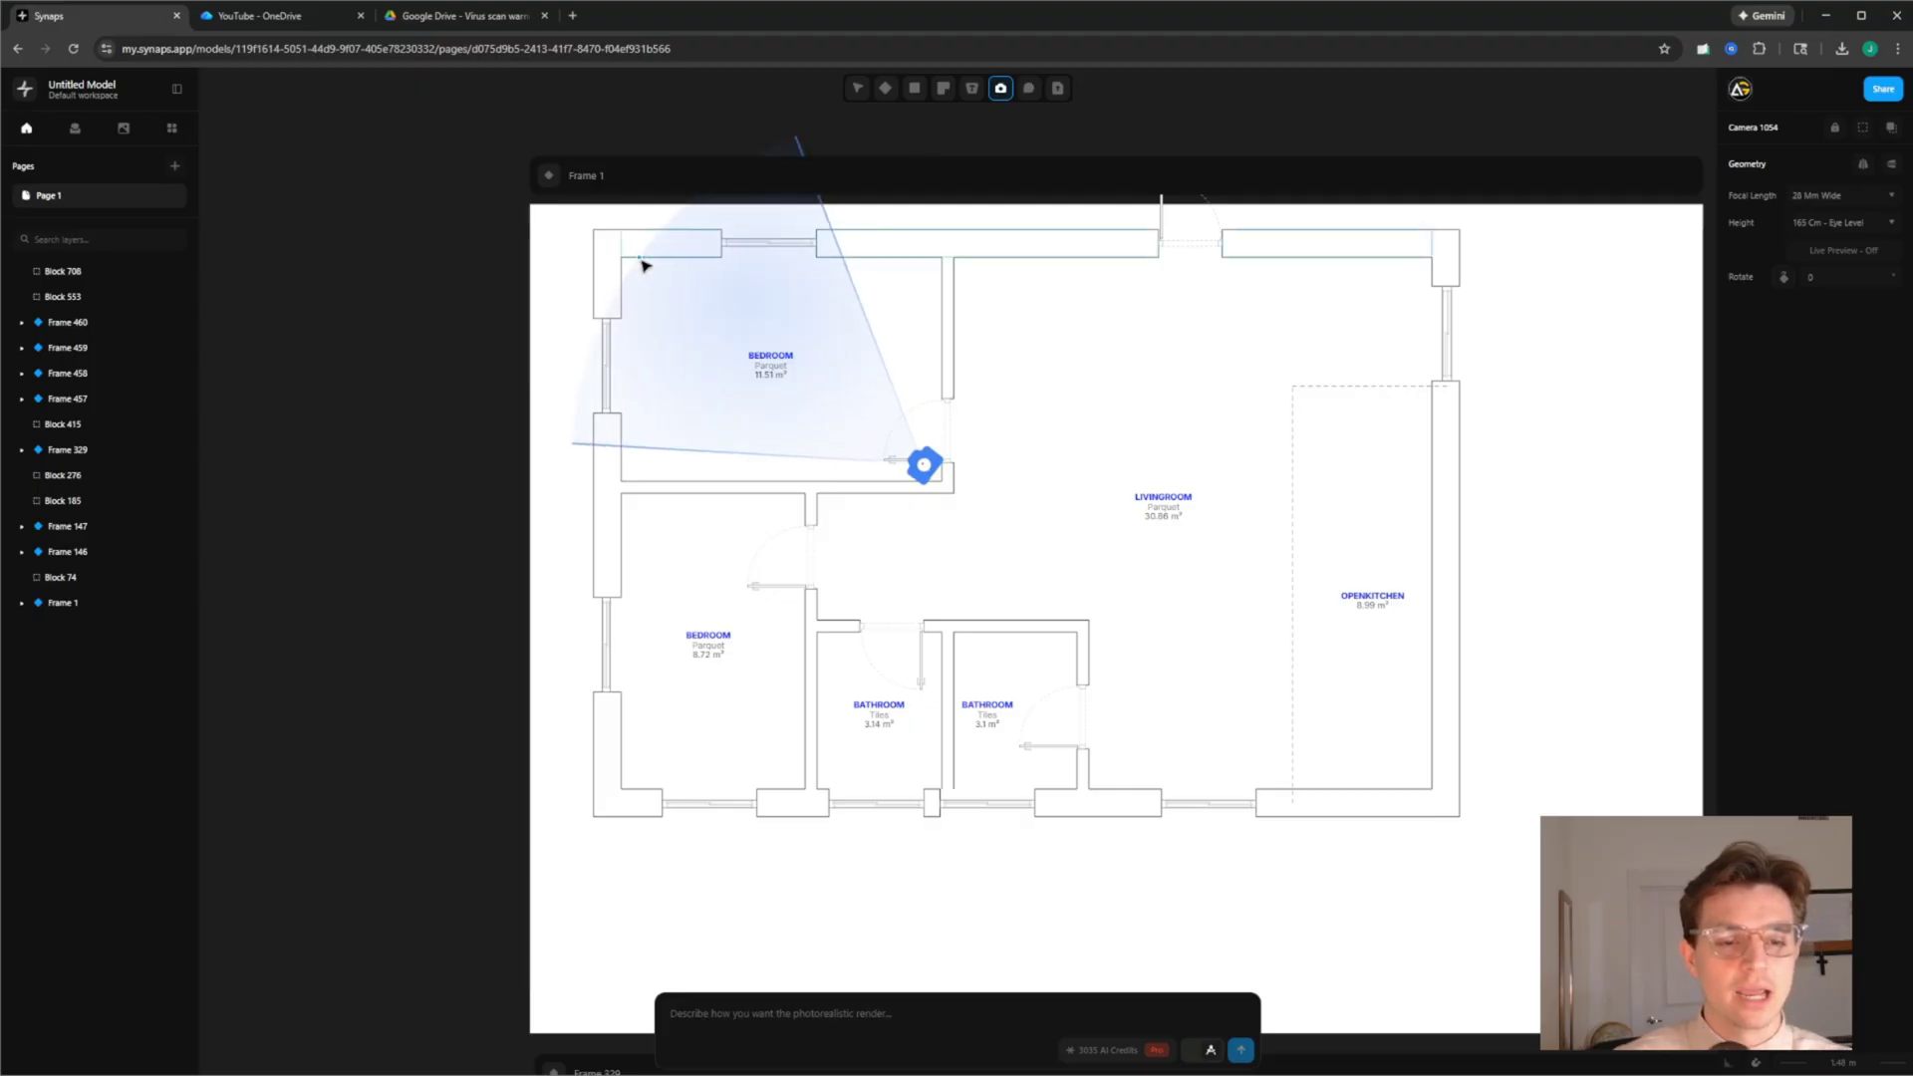
Render the camera view as "bedroom for an apartment with a bed, night stand, windows looking out to new york city and a dresser."
click(930, 485)
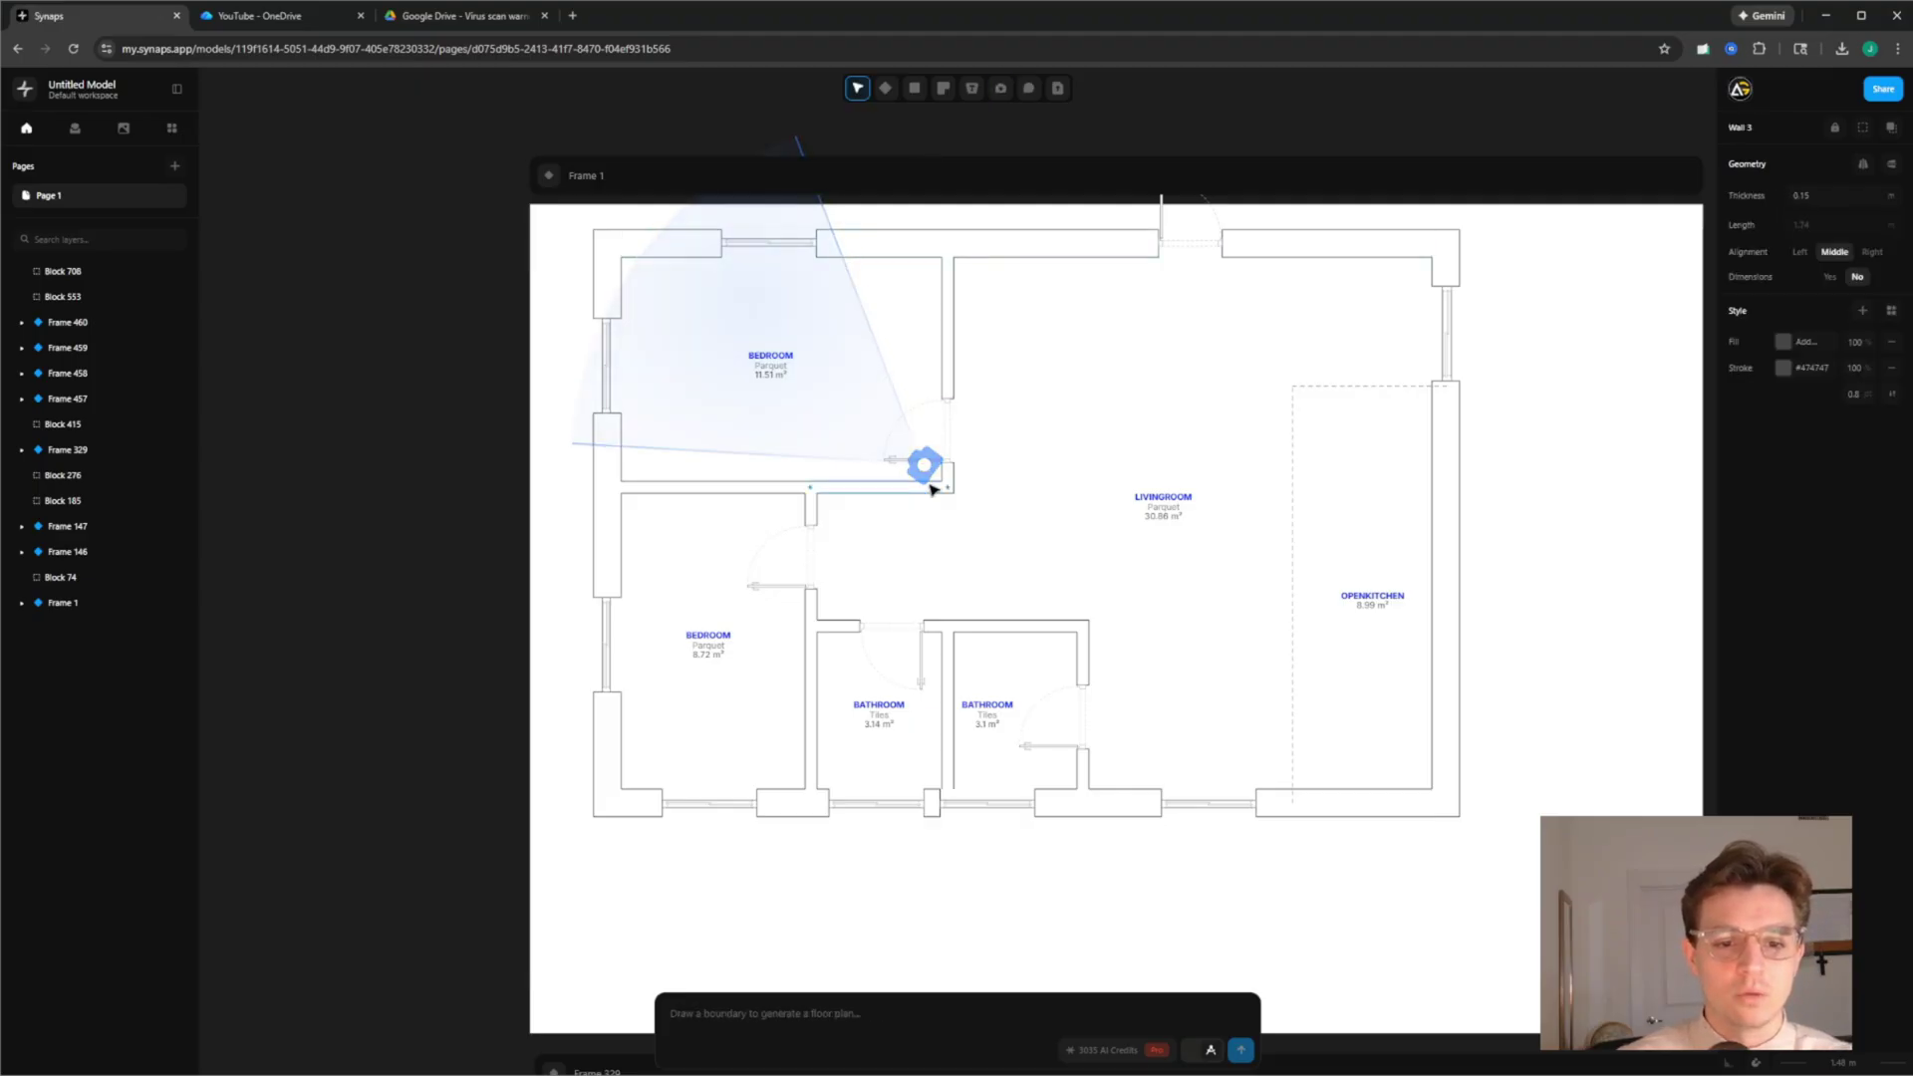
click(929, 473)
click(923, 1023)
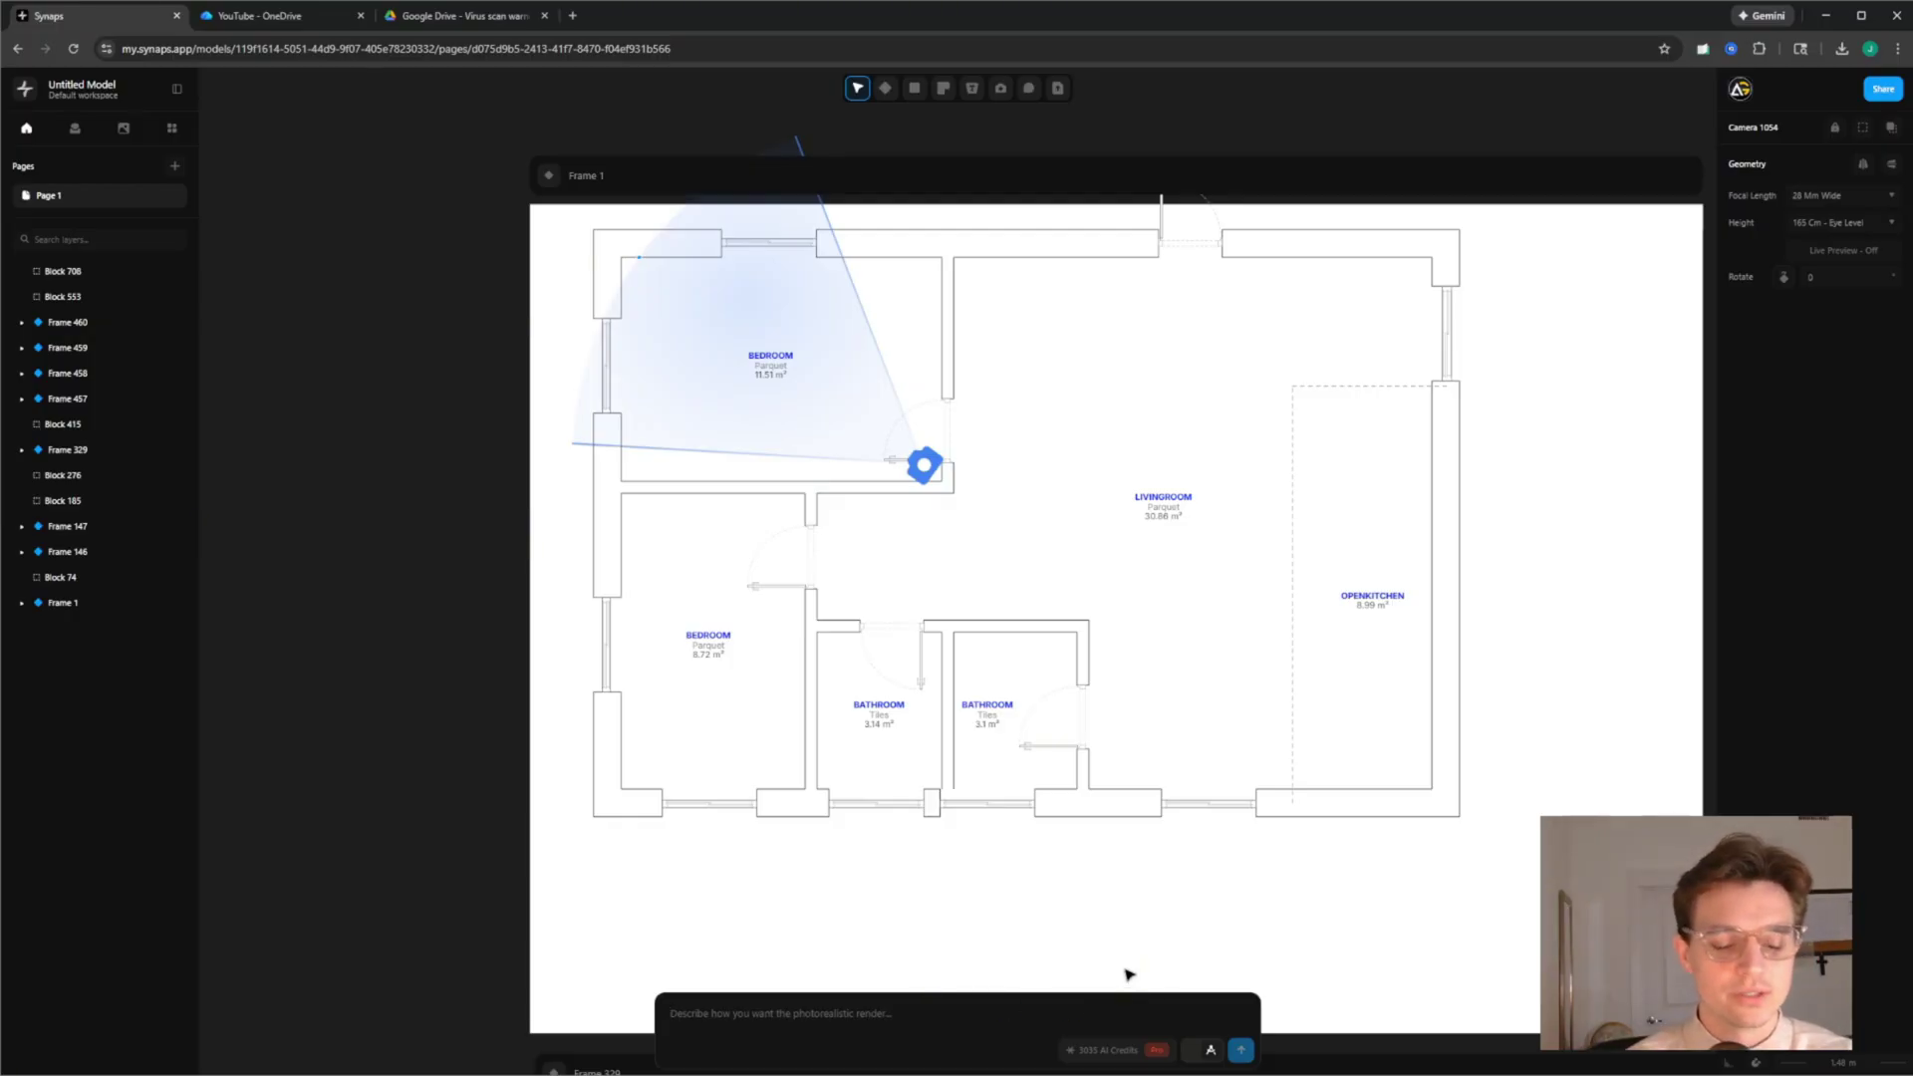
text(bedroom for an apartment with a bed, night stand, windows looking out to new york city and a dresser.)
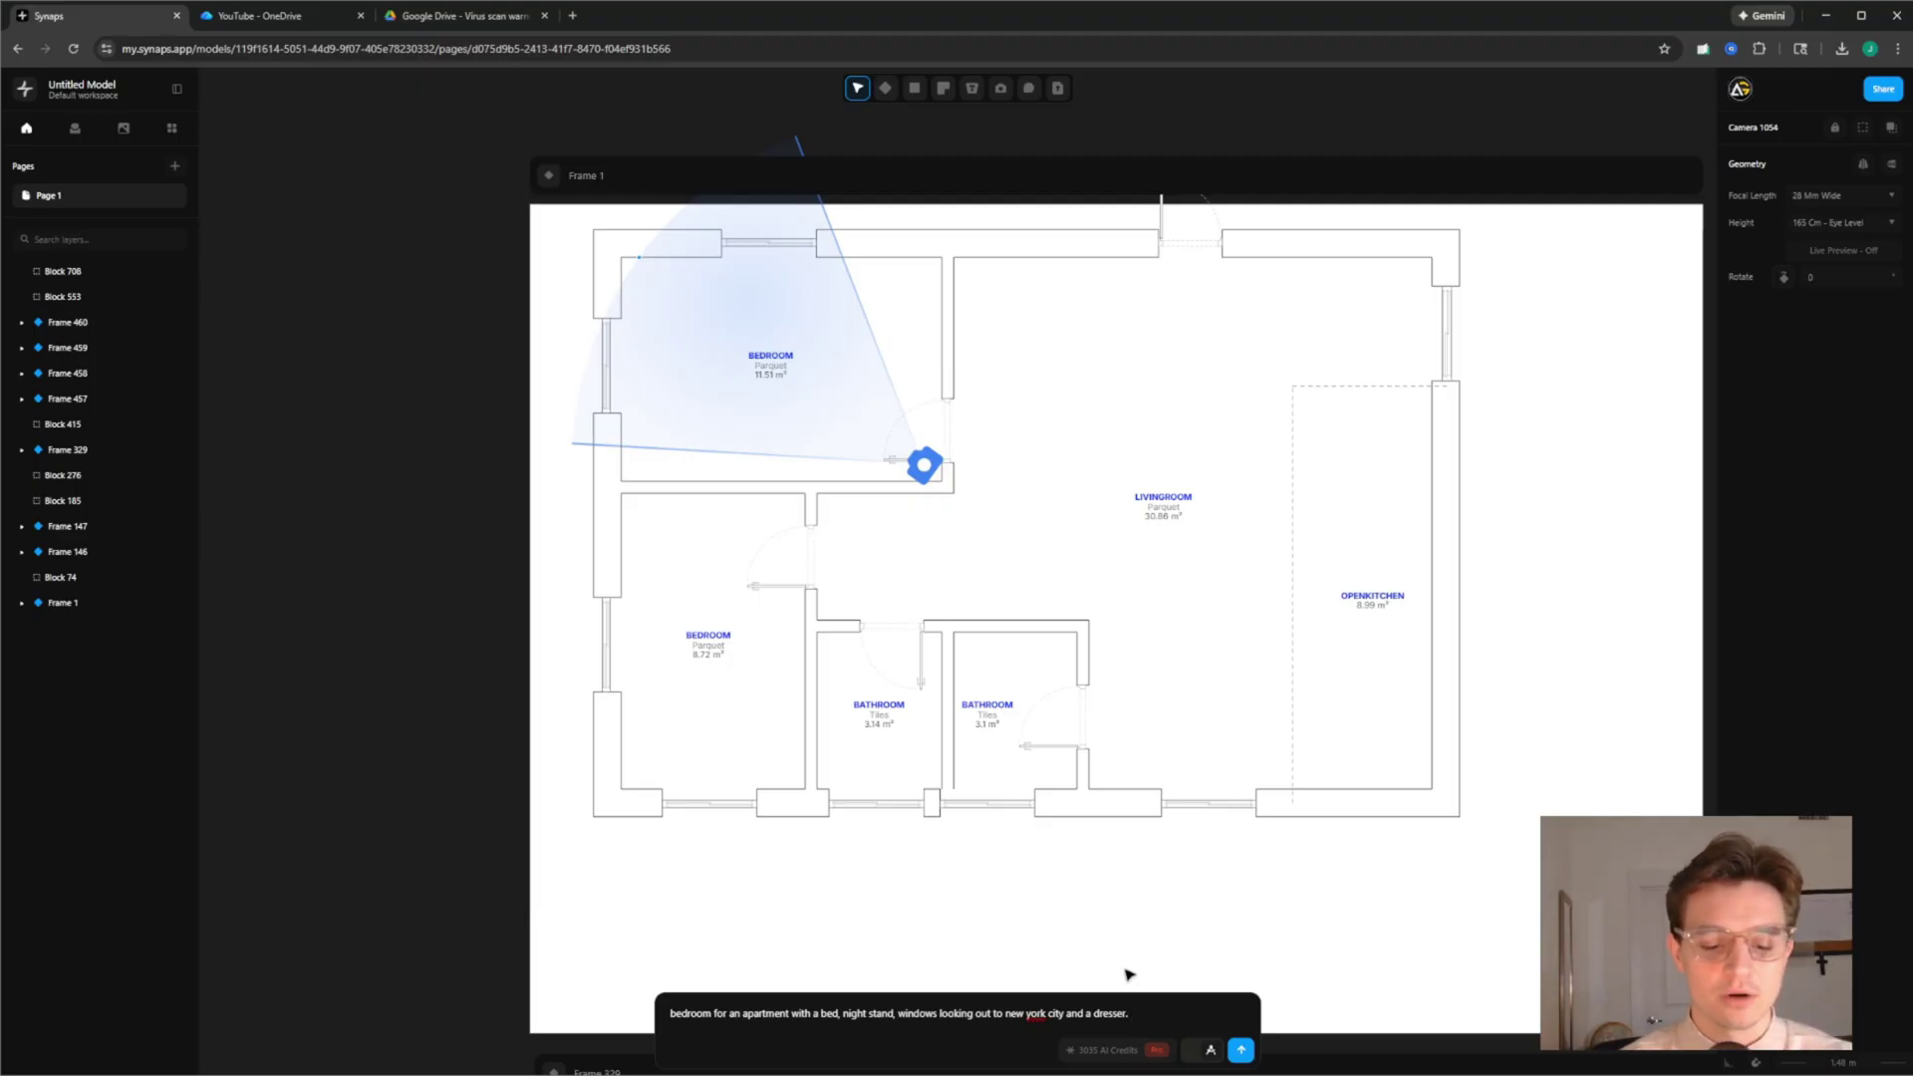
click(1241, 1052)
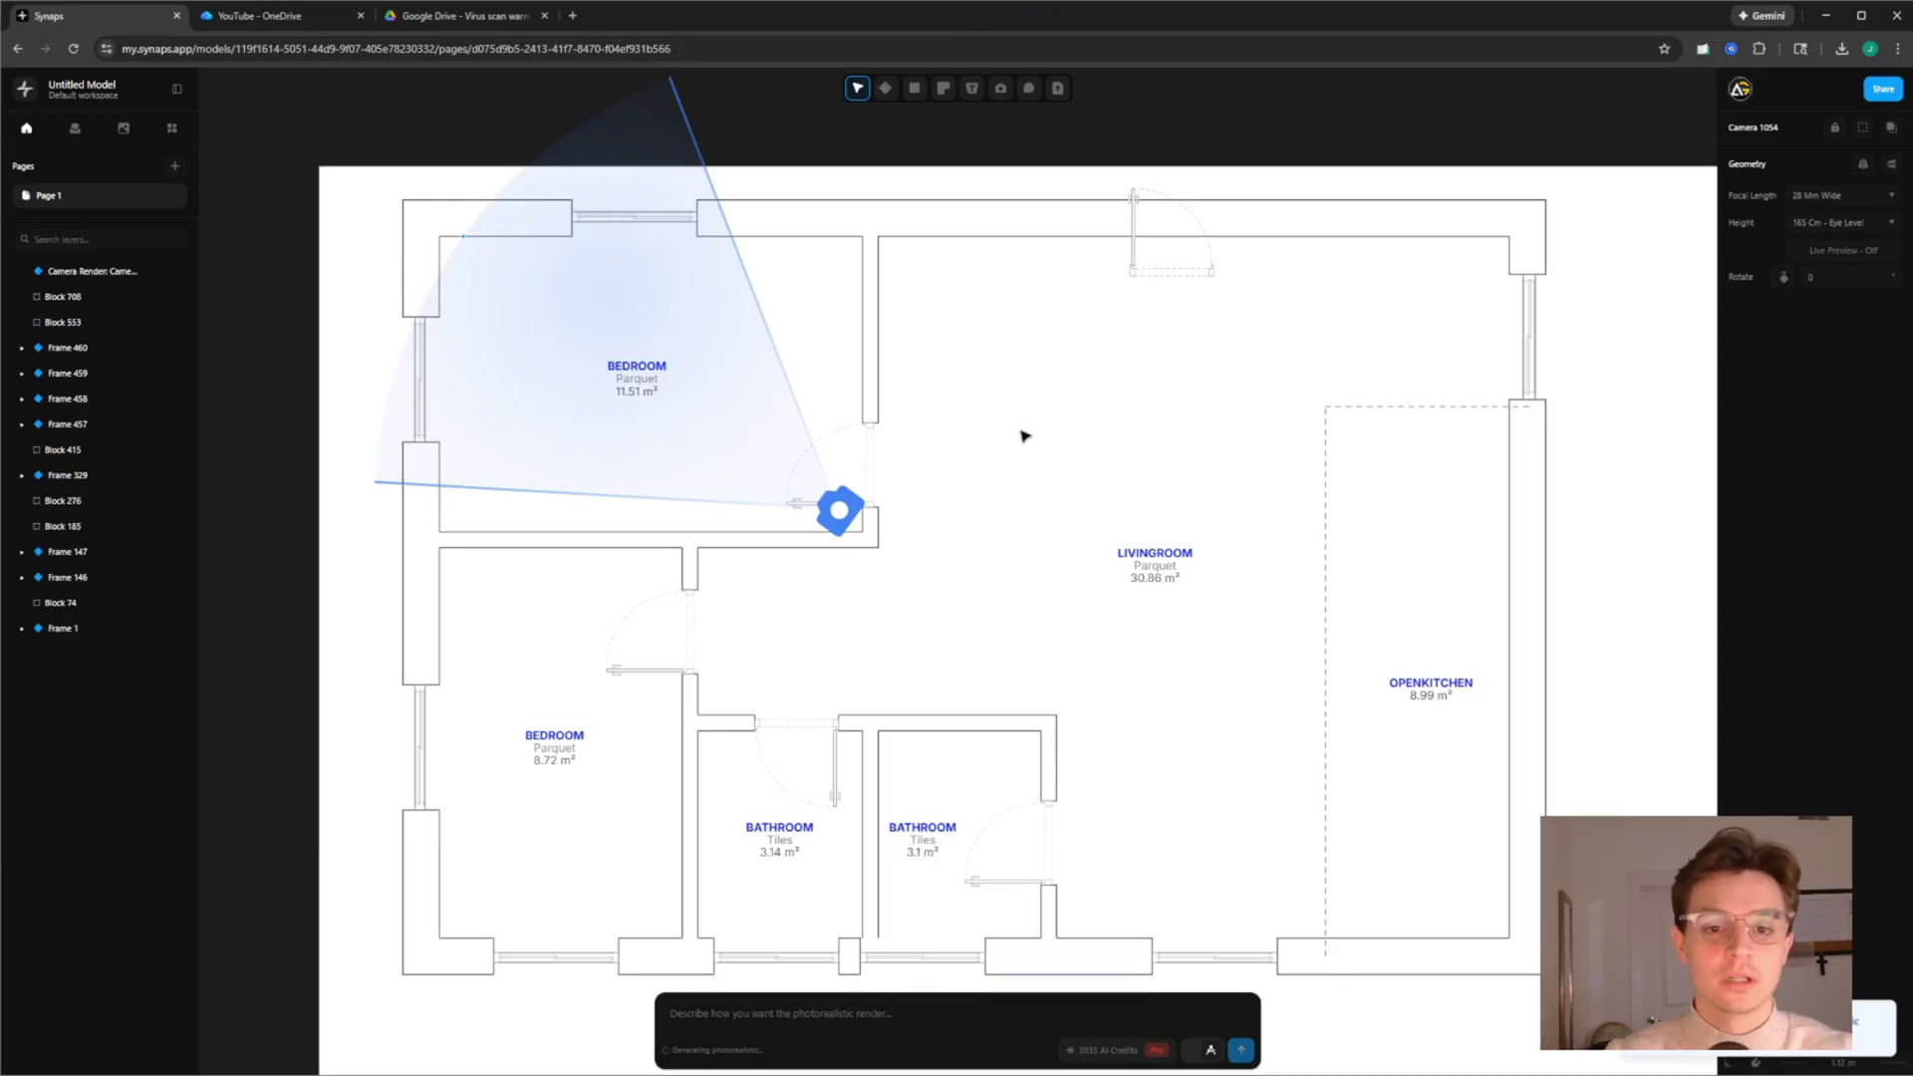
Move Frame 1 and its camera render clear of the other plans, raising the render above the plan's level
scroll(947, 358, down, 5)
middle_drag(1047, 345, 717, 316)
scroll(717, 316, down, 4)
middle_drag(838, 379, 613, 437)
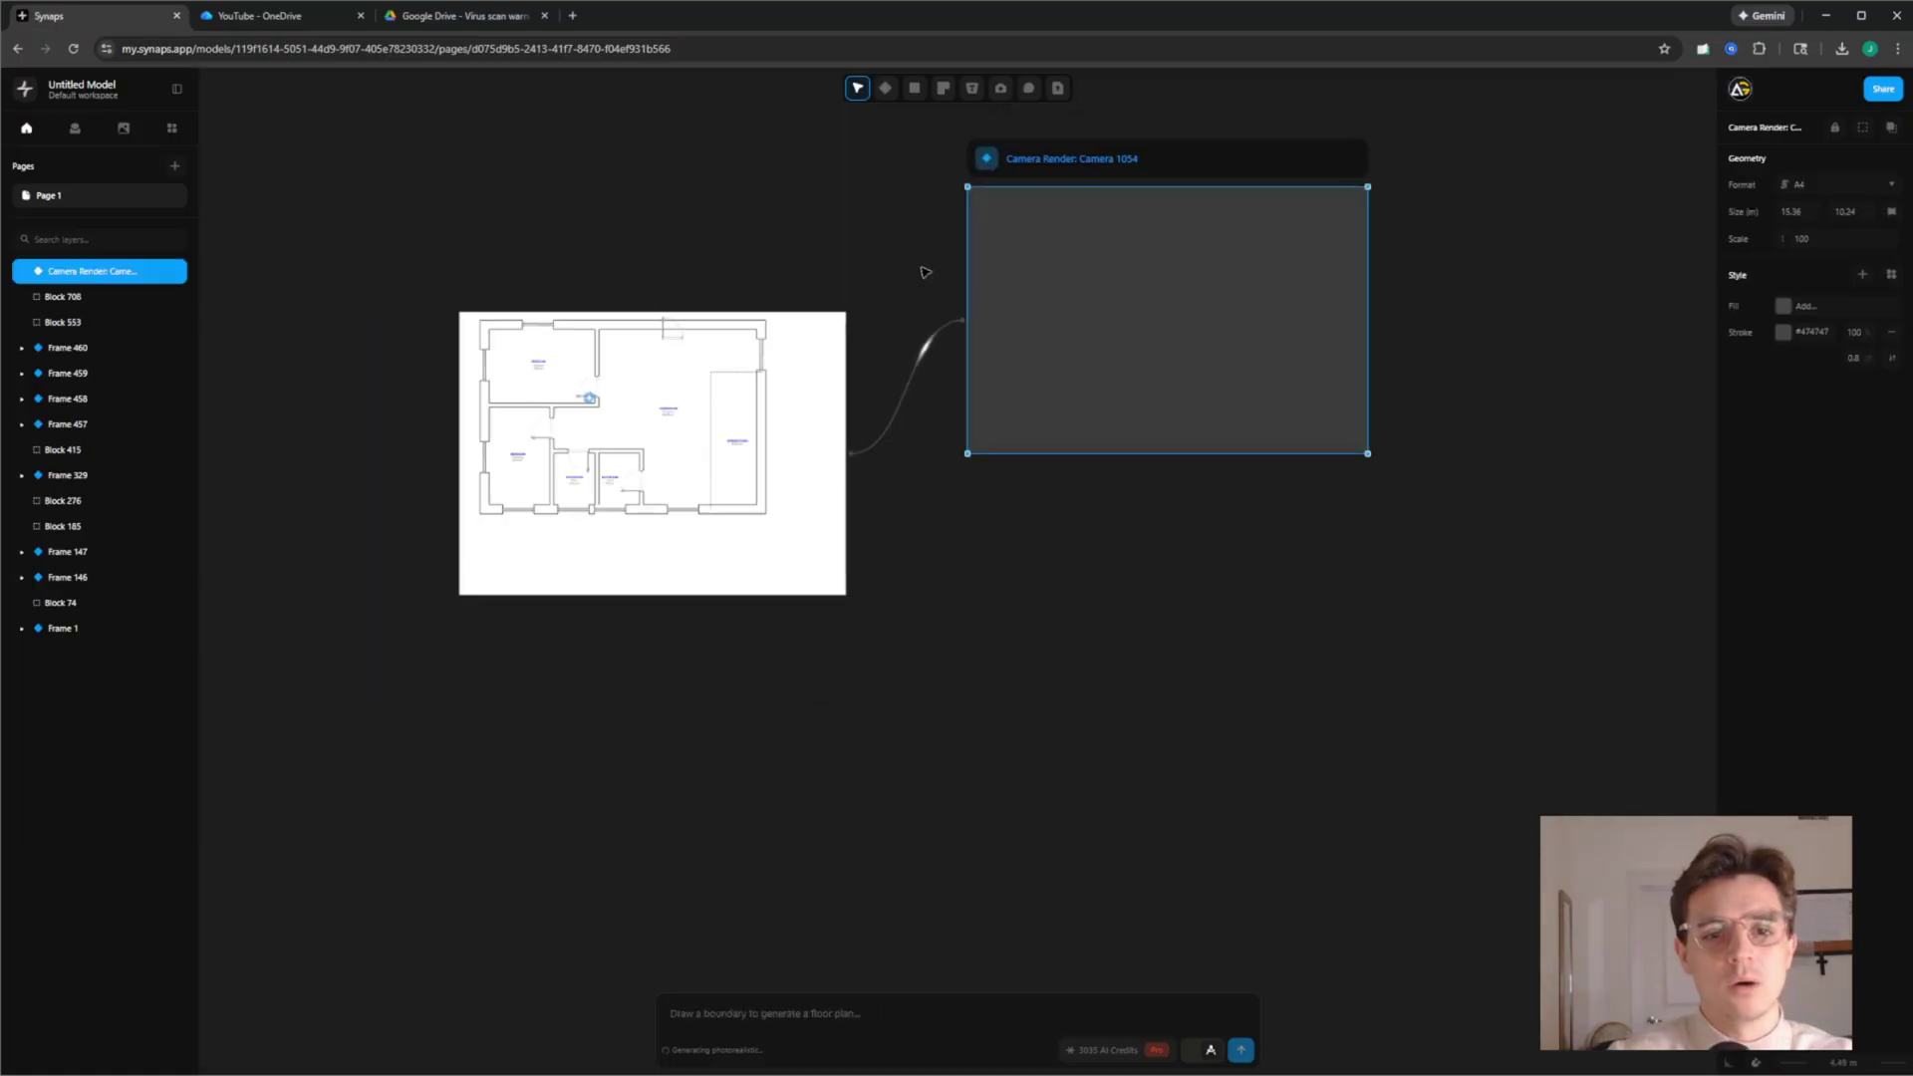
middle_drag(926, 269, 906, 352)
drag(1081, 403, 1085, 311)
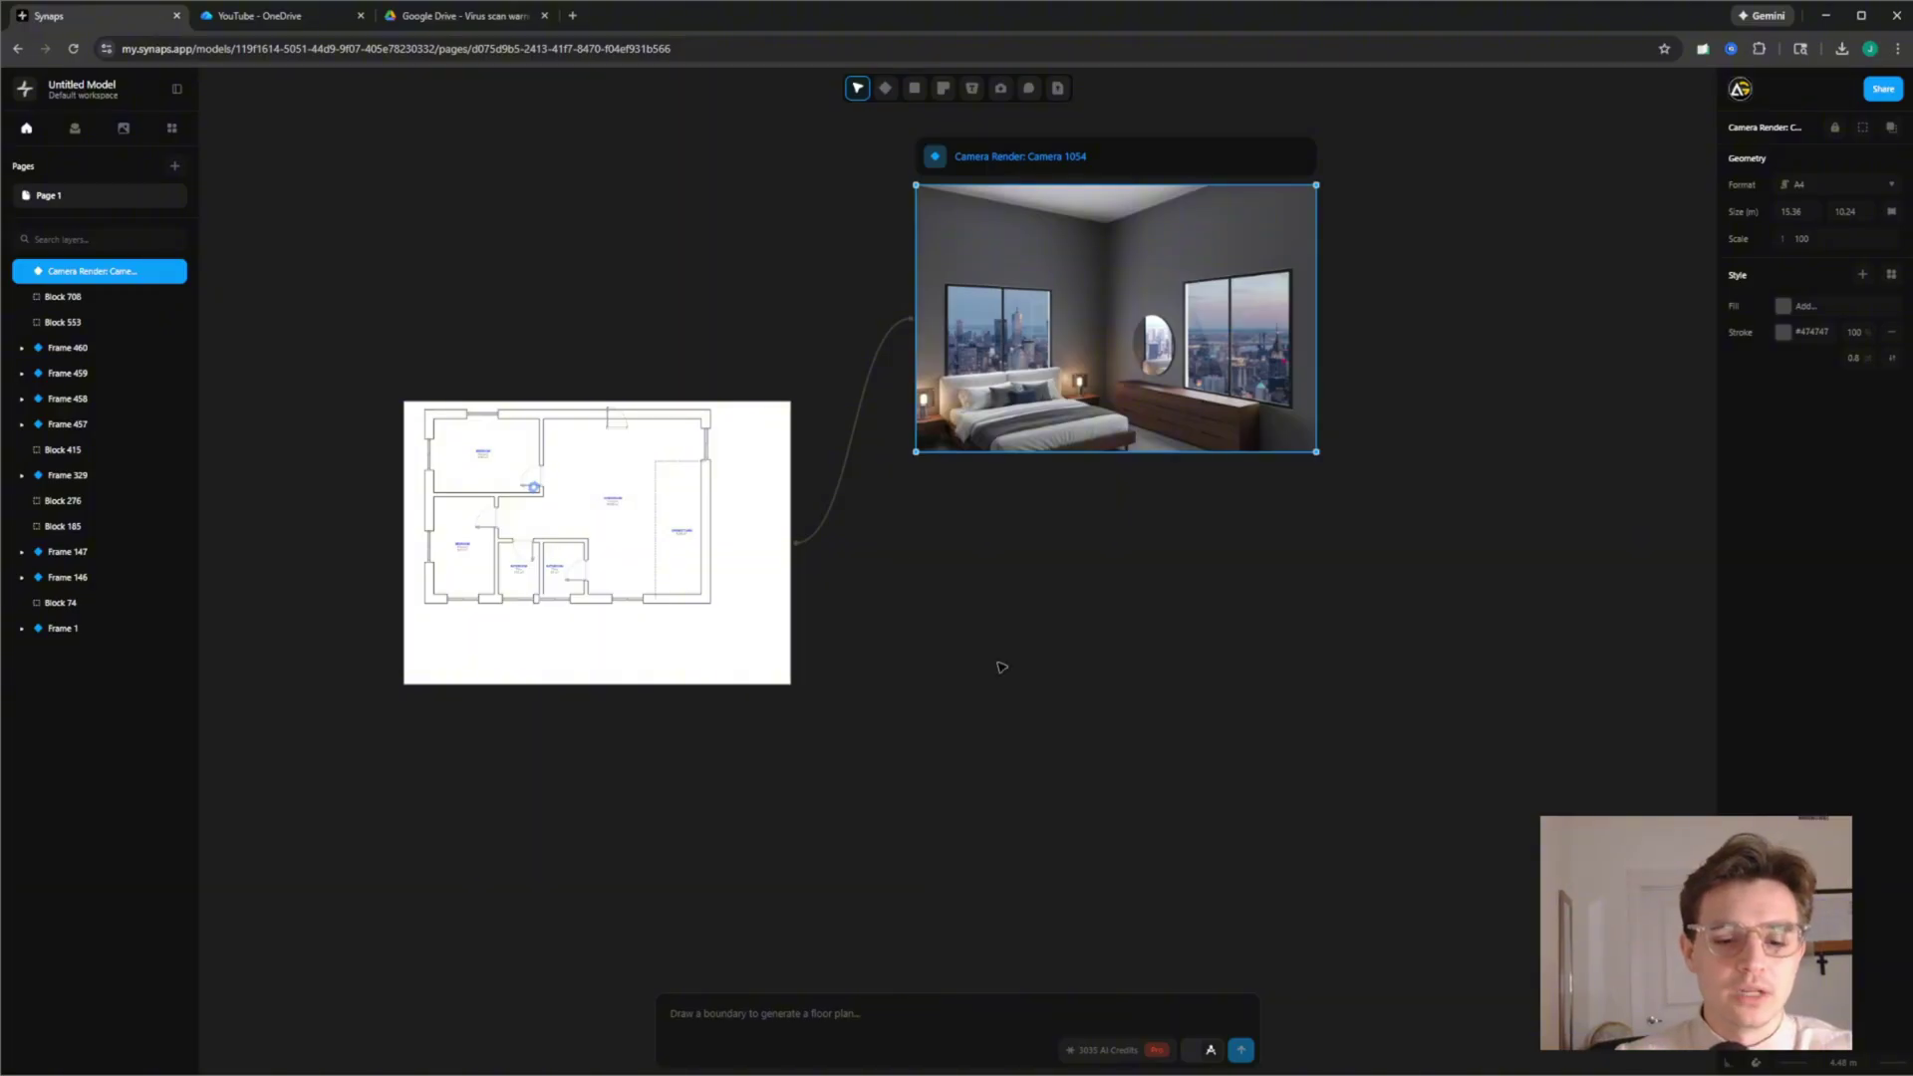
Select the bedroom camera again and toggle the prompt's "A" mode for another render
scroll(518, 550, up, 5)
click(580, 501)
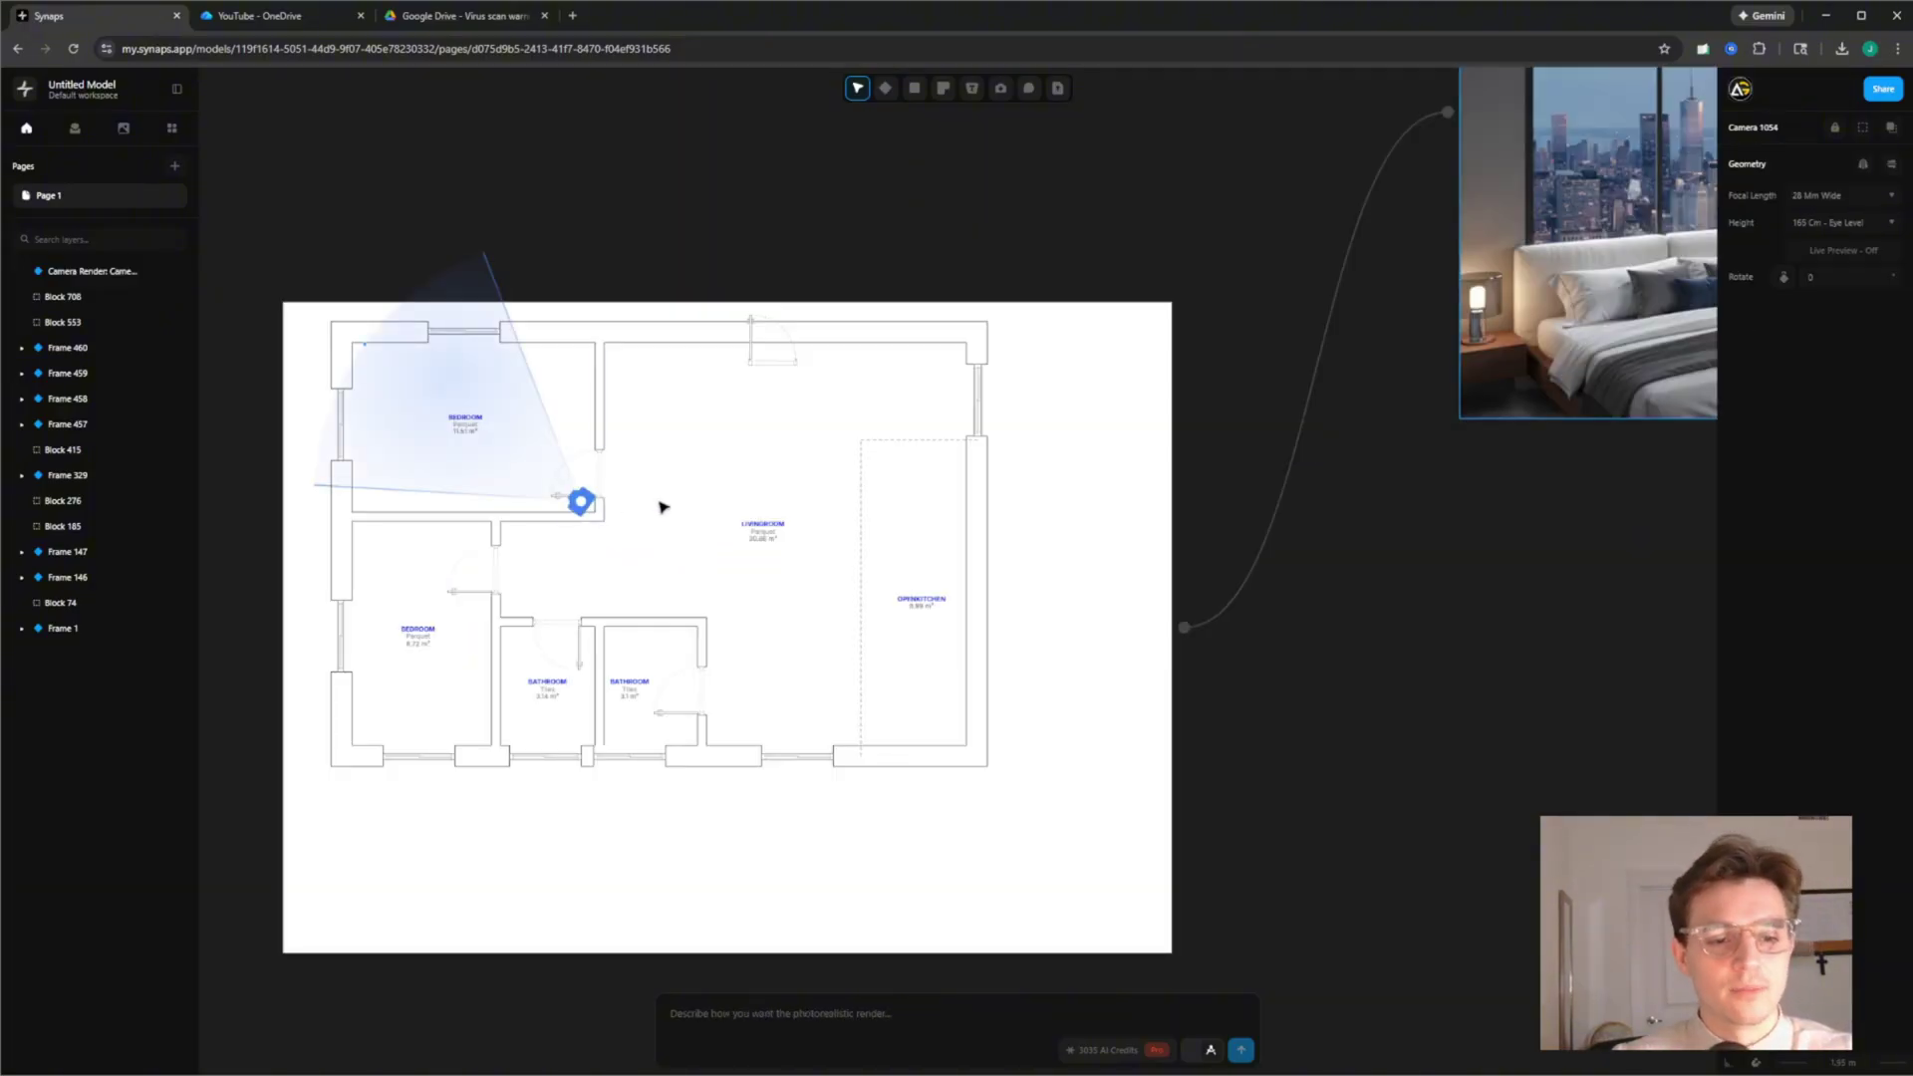
scroll(1011, 575, down, 2)
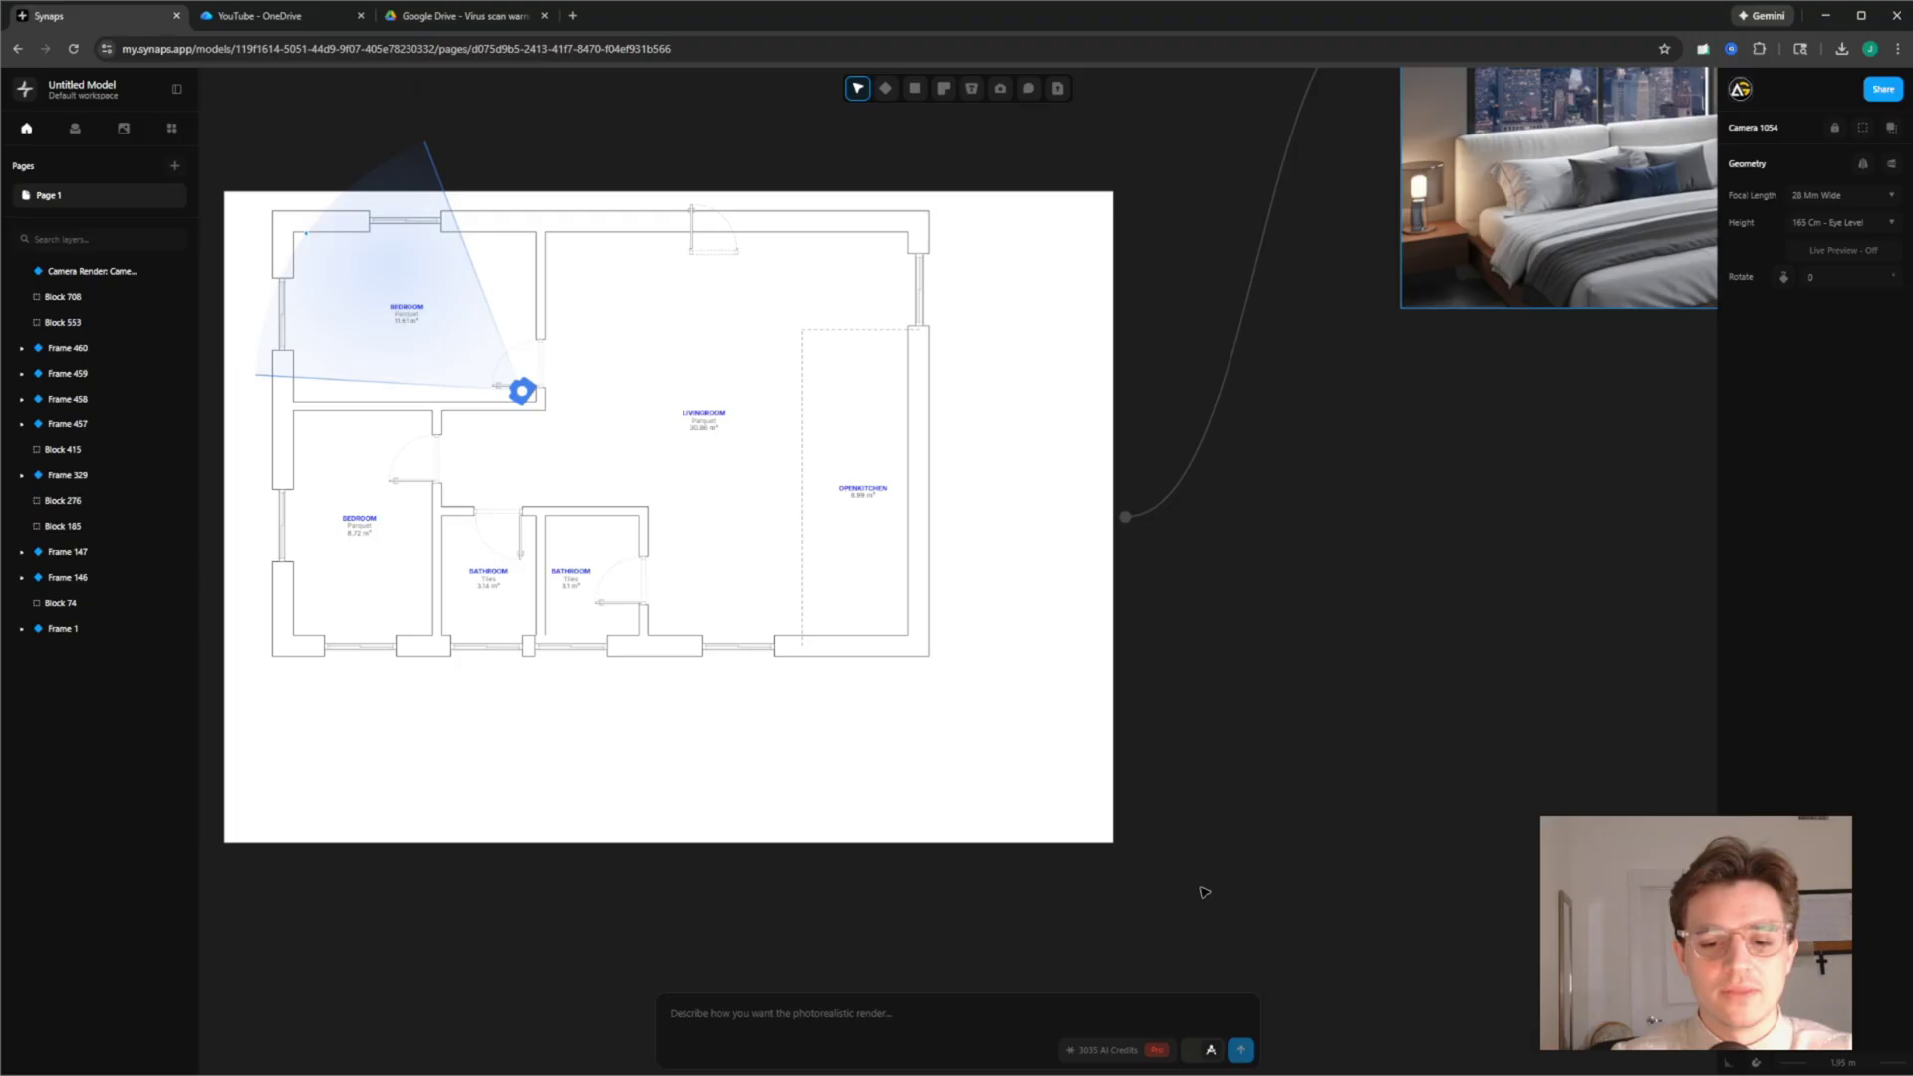
click(1205, 1052)
Examine the bedroom render's furniture, windows and city view against the camera's position in the plan
scroll(810, 633, down, 2)
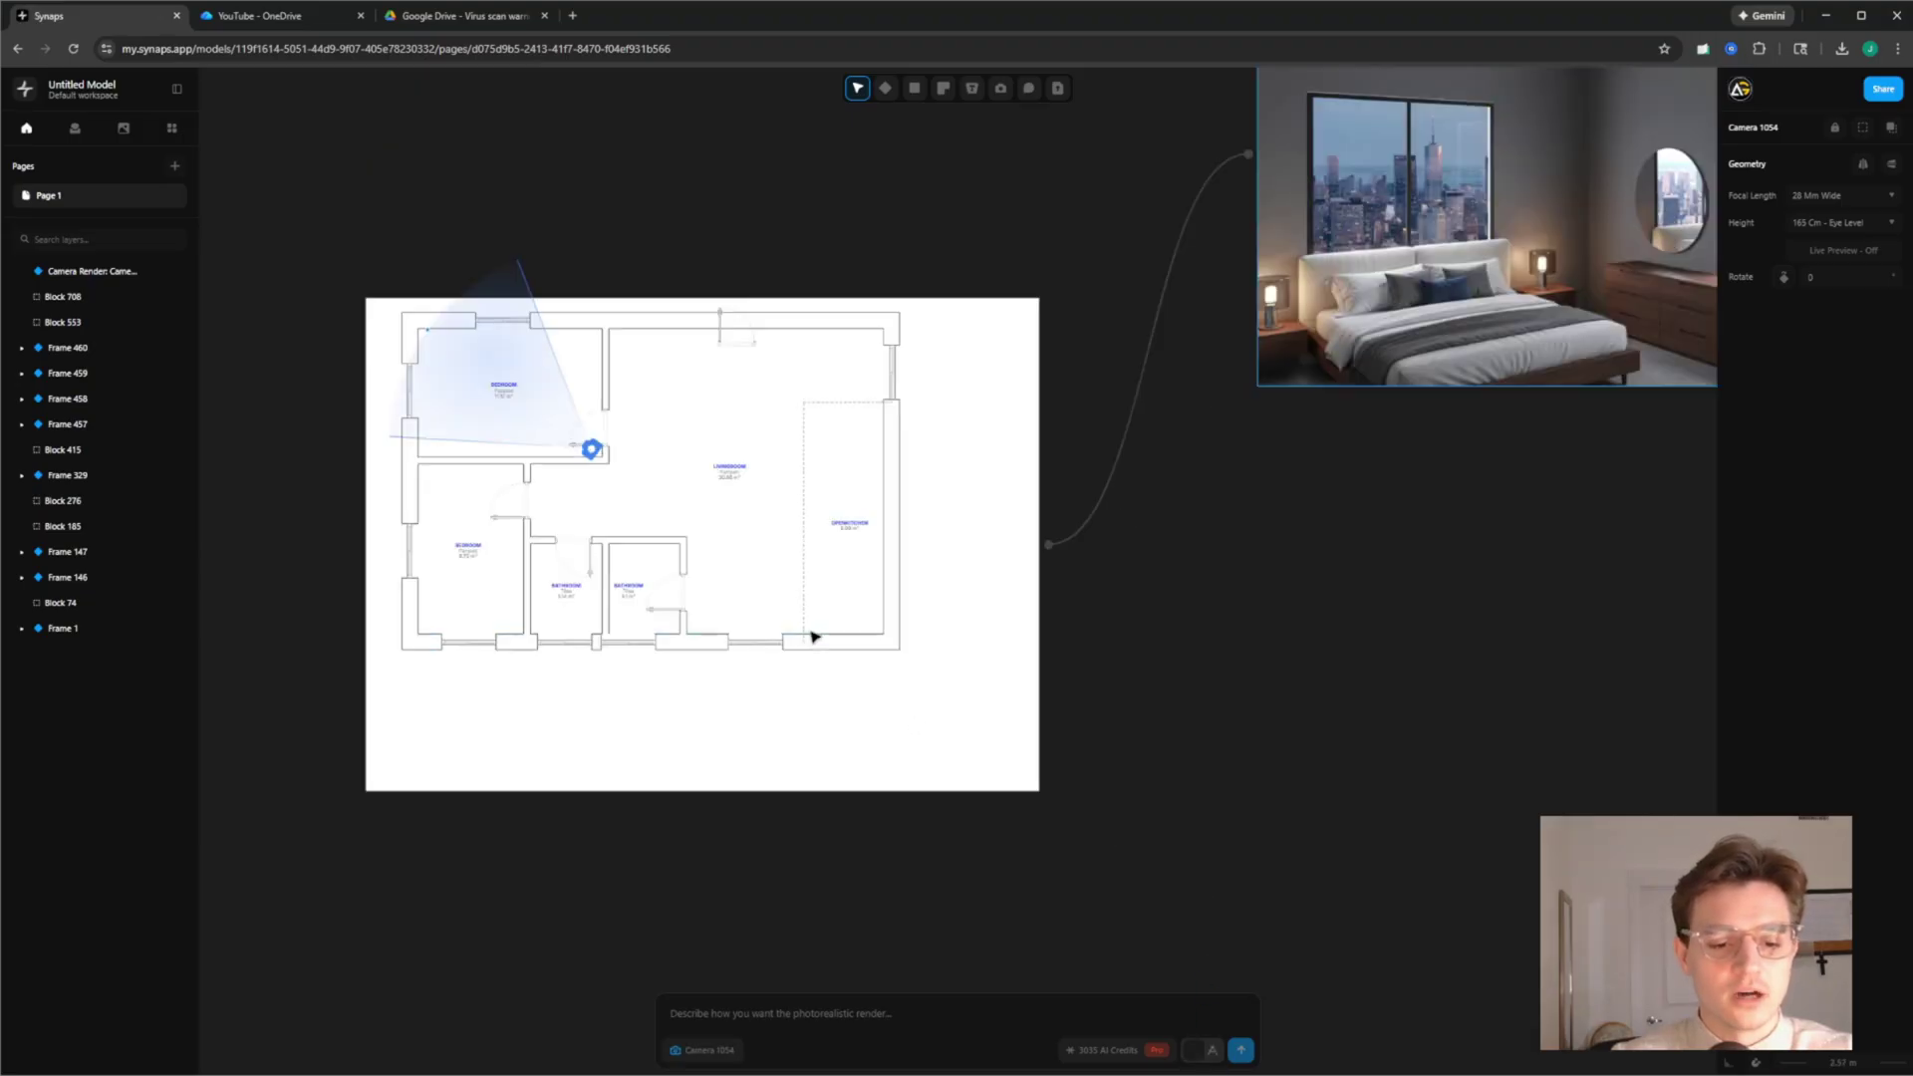
scroll(812, 634, down, 2)
middle_drag(1313, 433, 1159, 509)
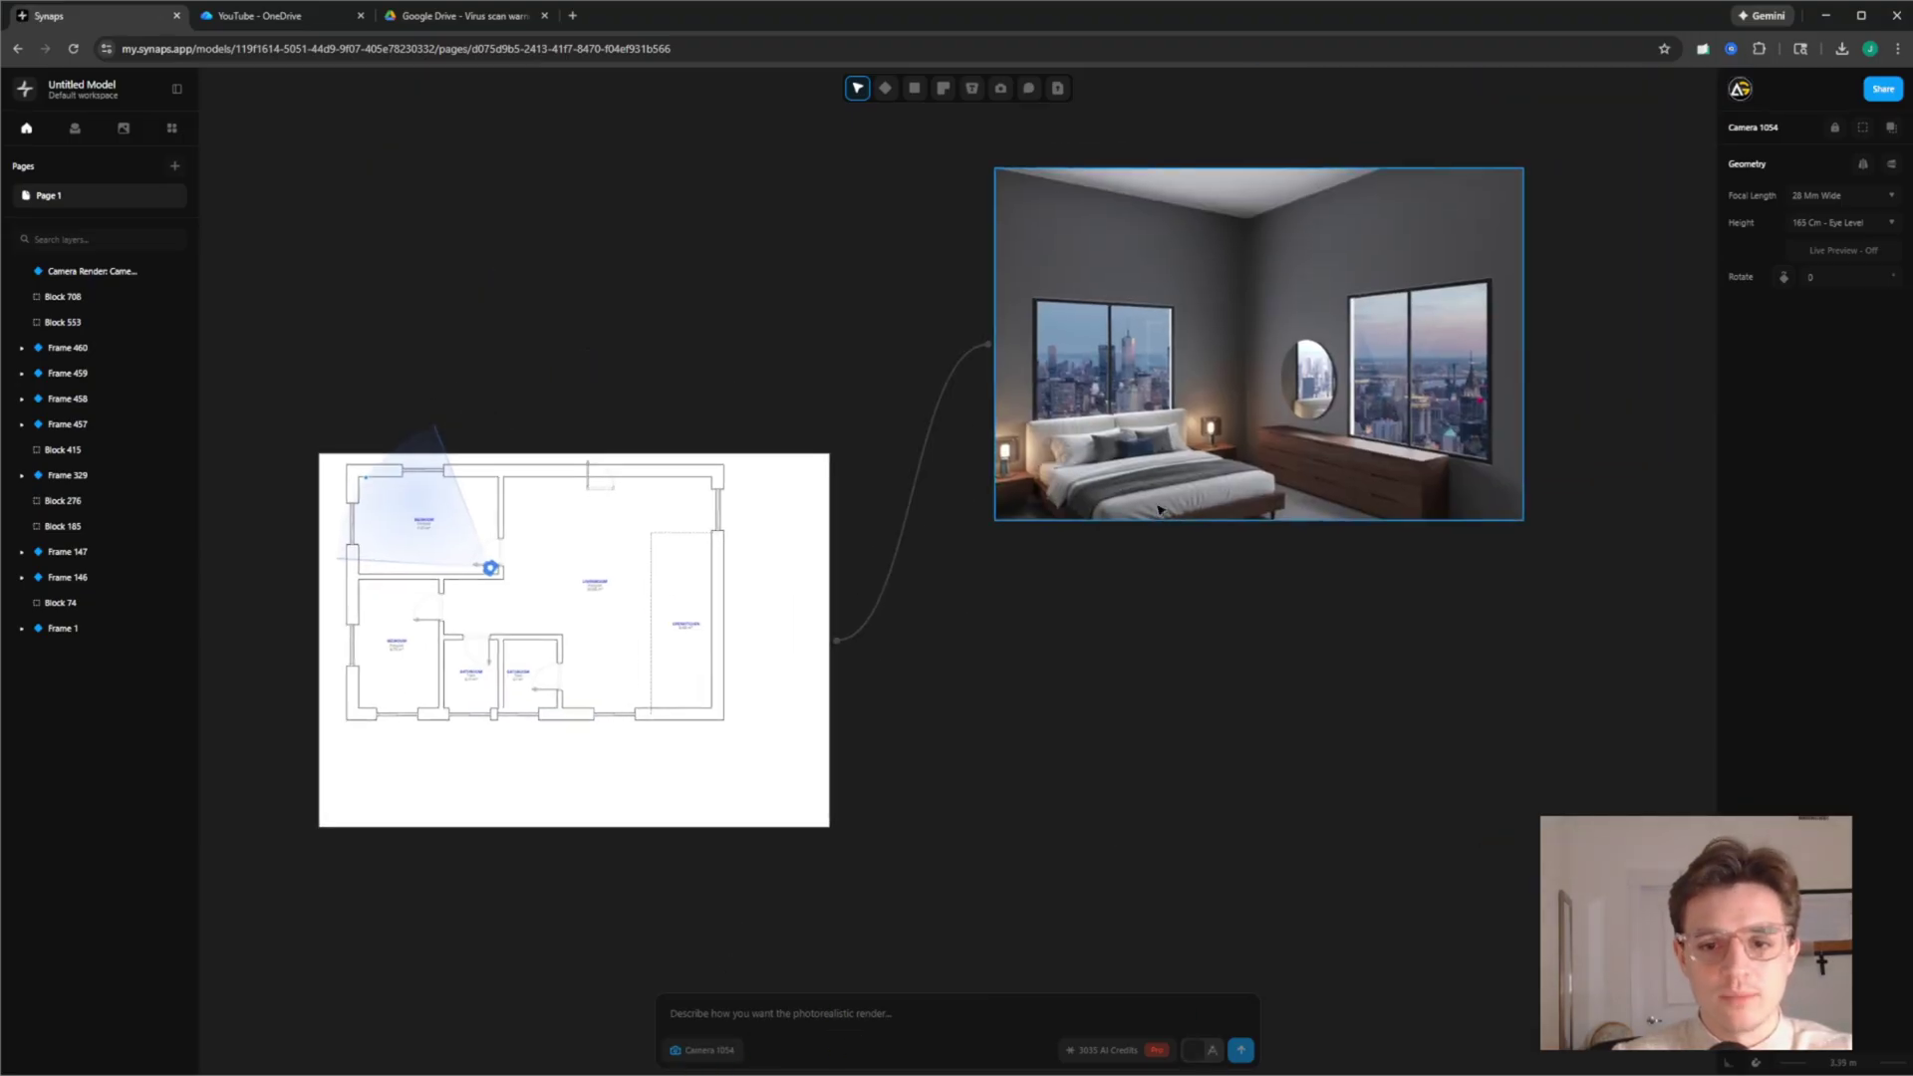
scroll(1159, 510, up, 3)
middle_drag(1303, 437, 1107, 496)
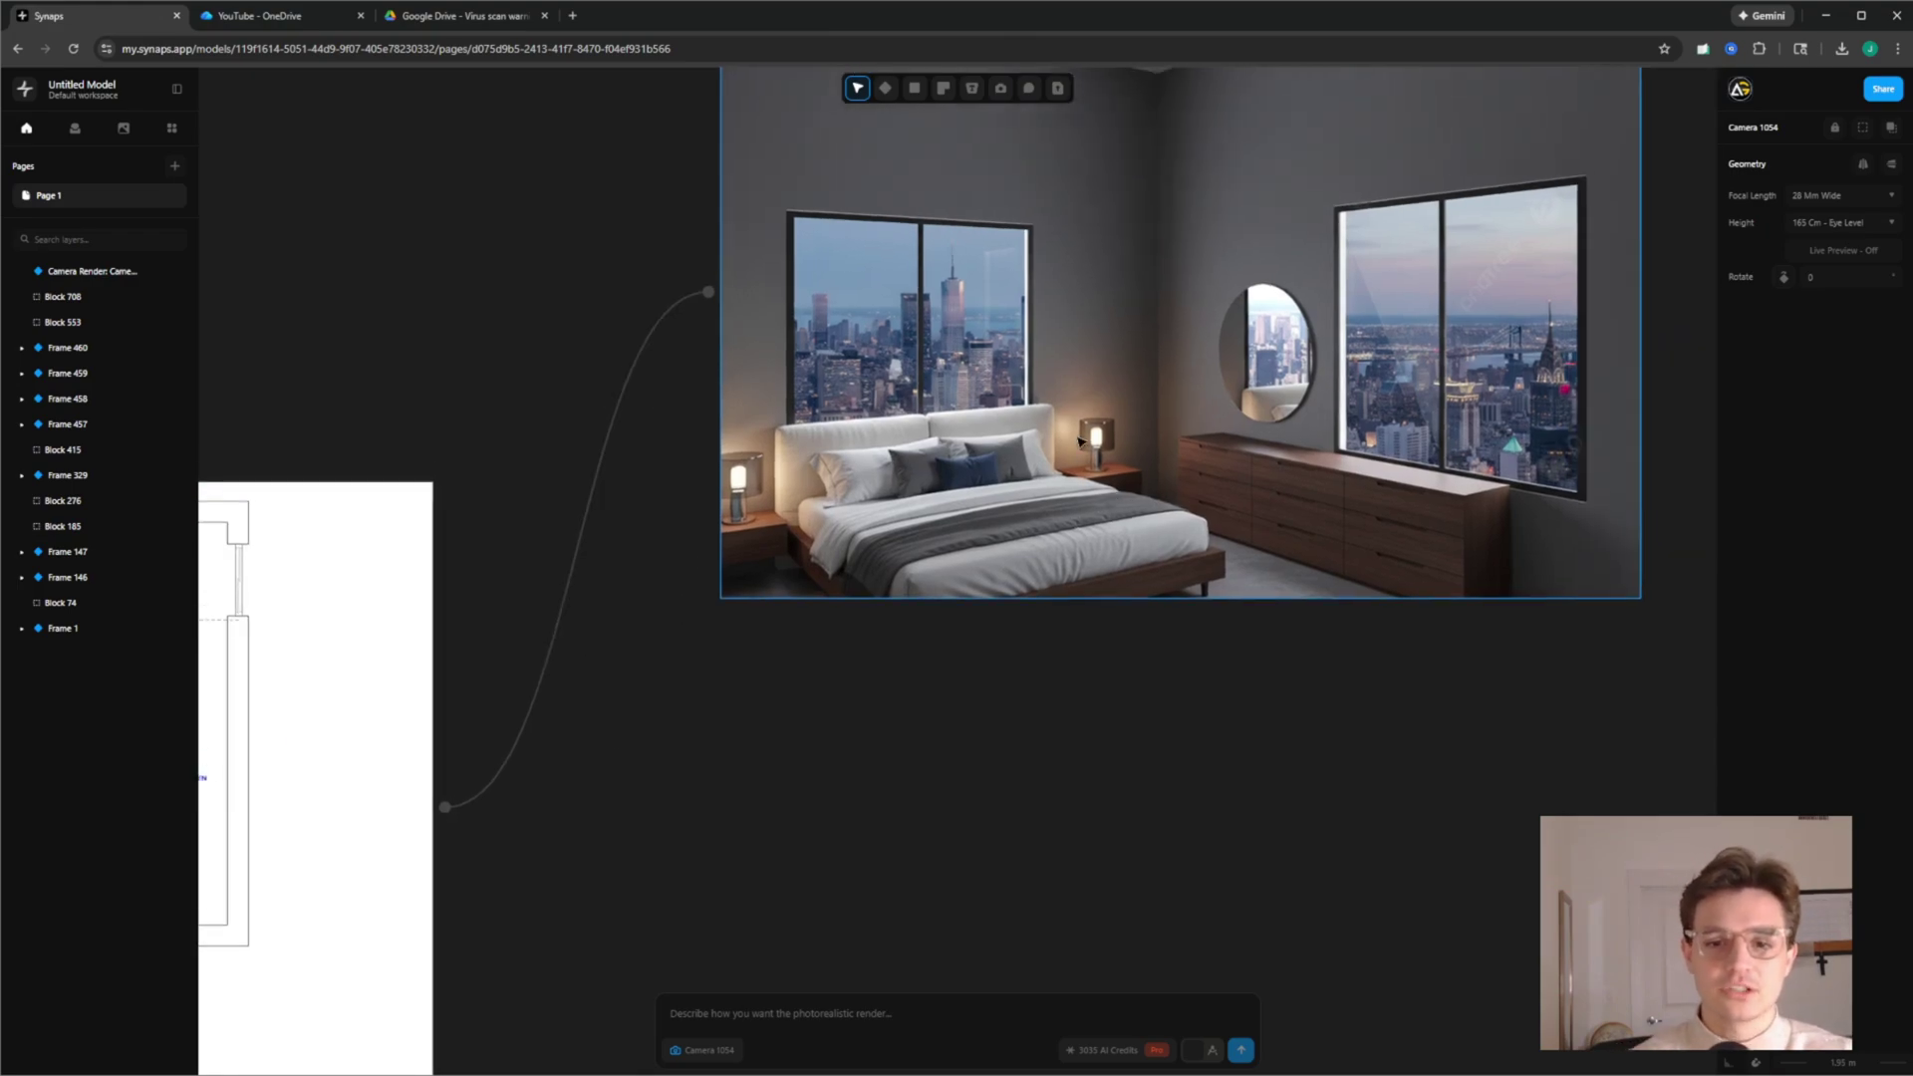
scroll(1154, 443, down, 2)
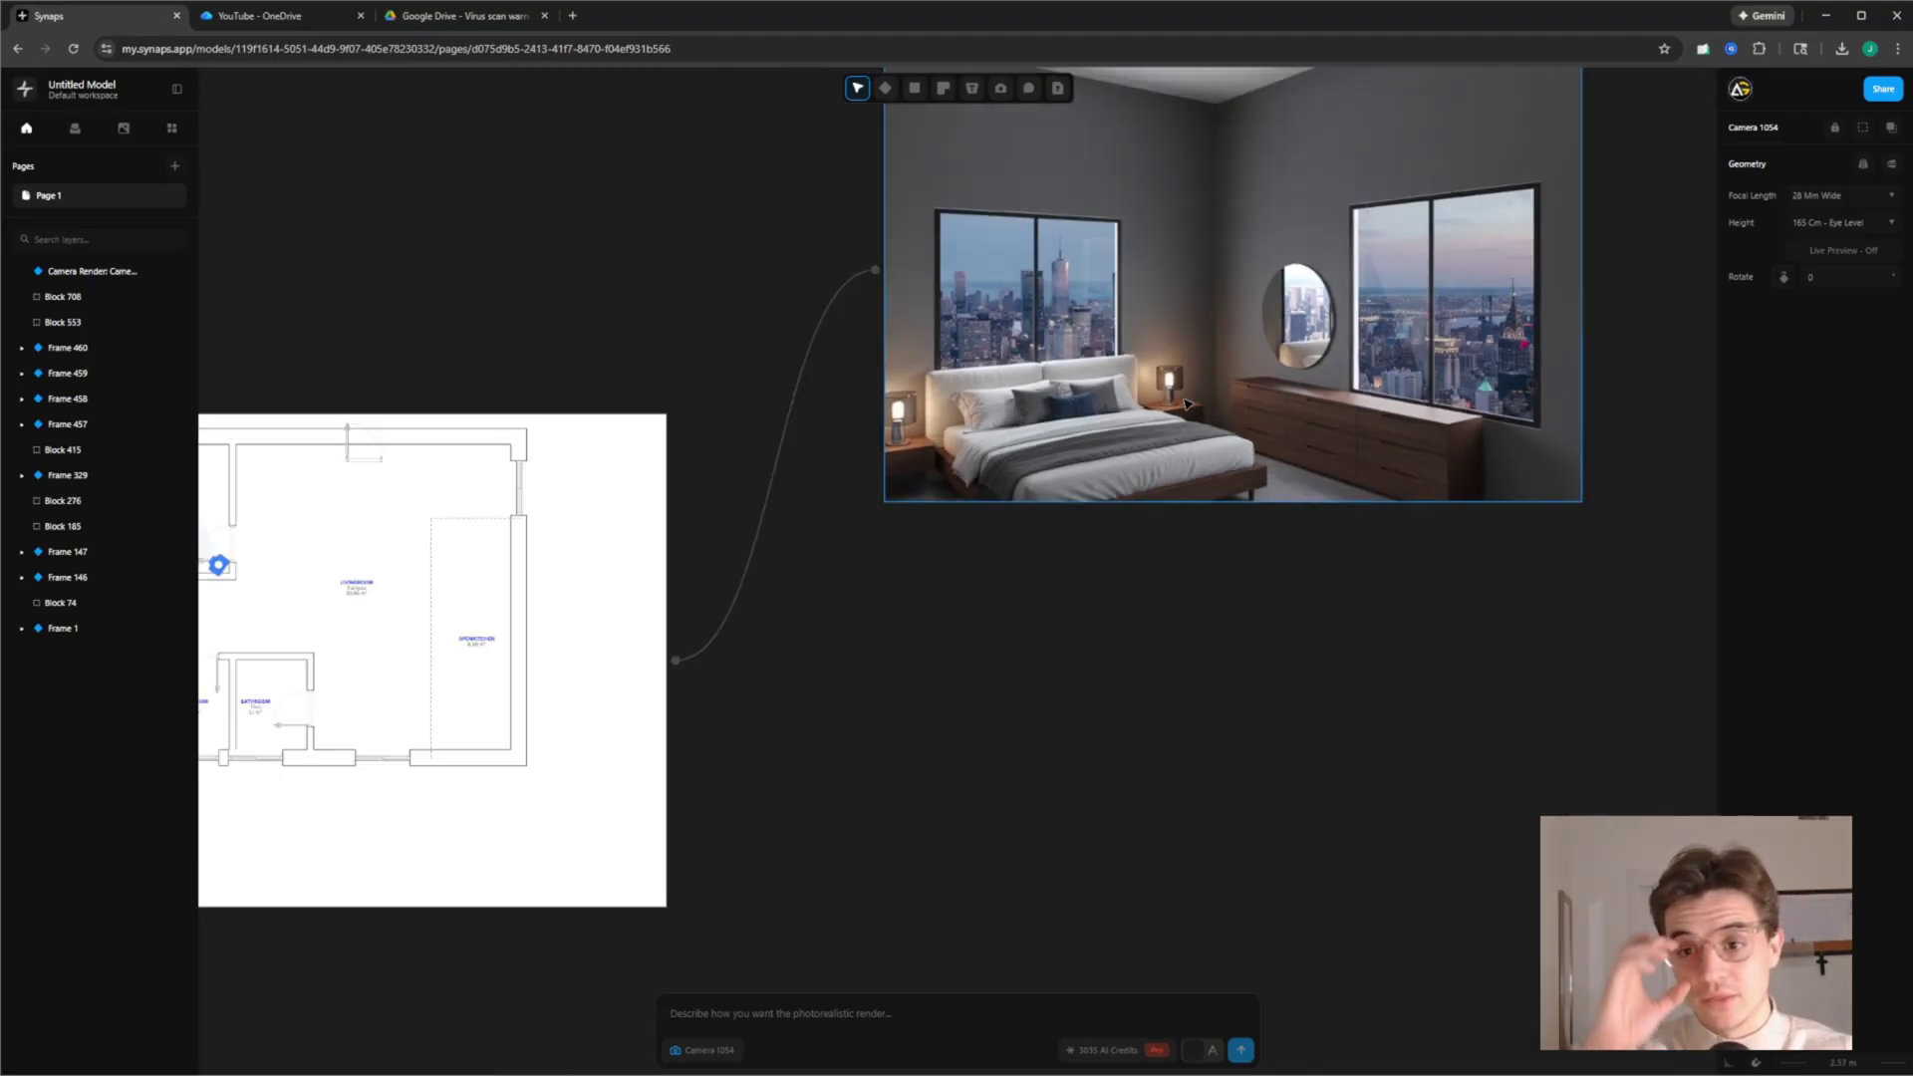
Render the same camera with "bed, dresser and night stand in a midcentury modern style looking out to a smaller downtown."
scroll(889, 430, left, 5)
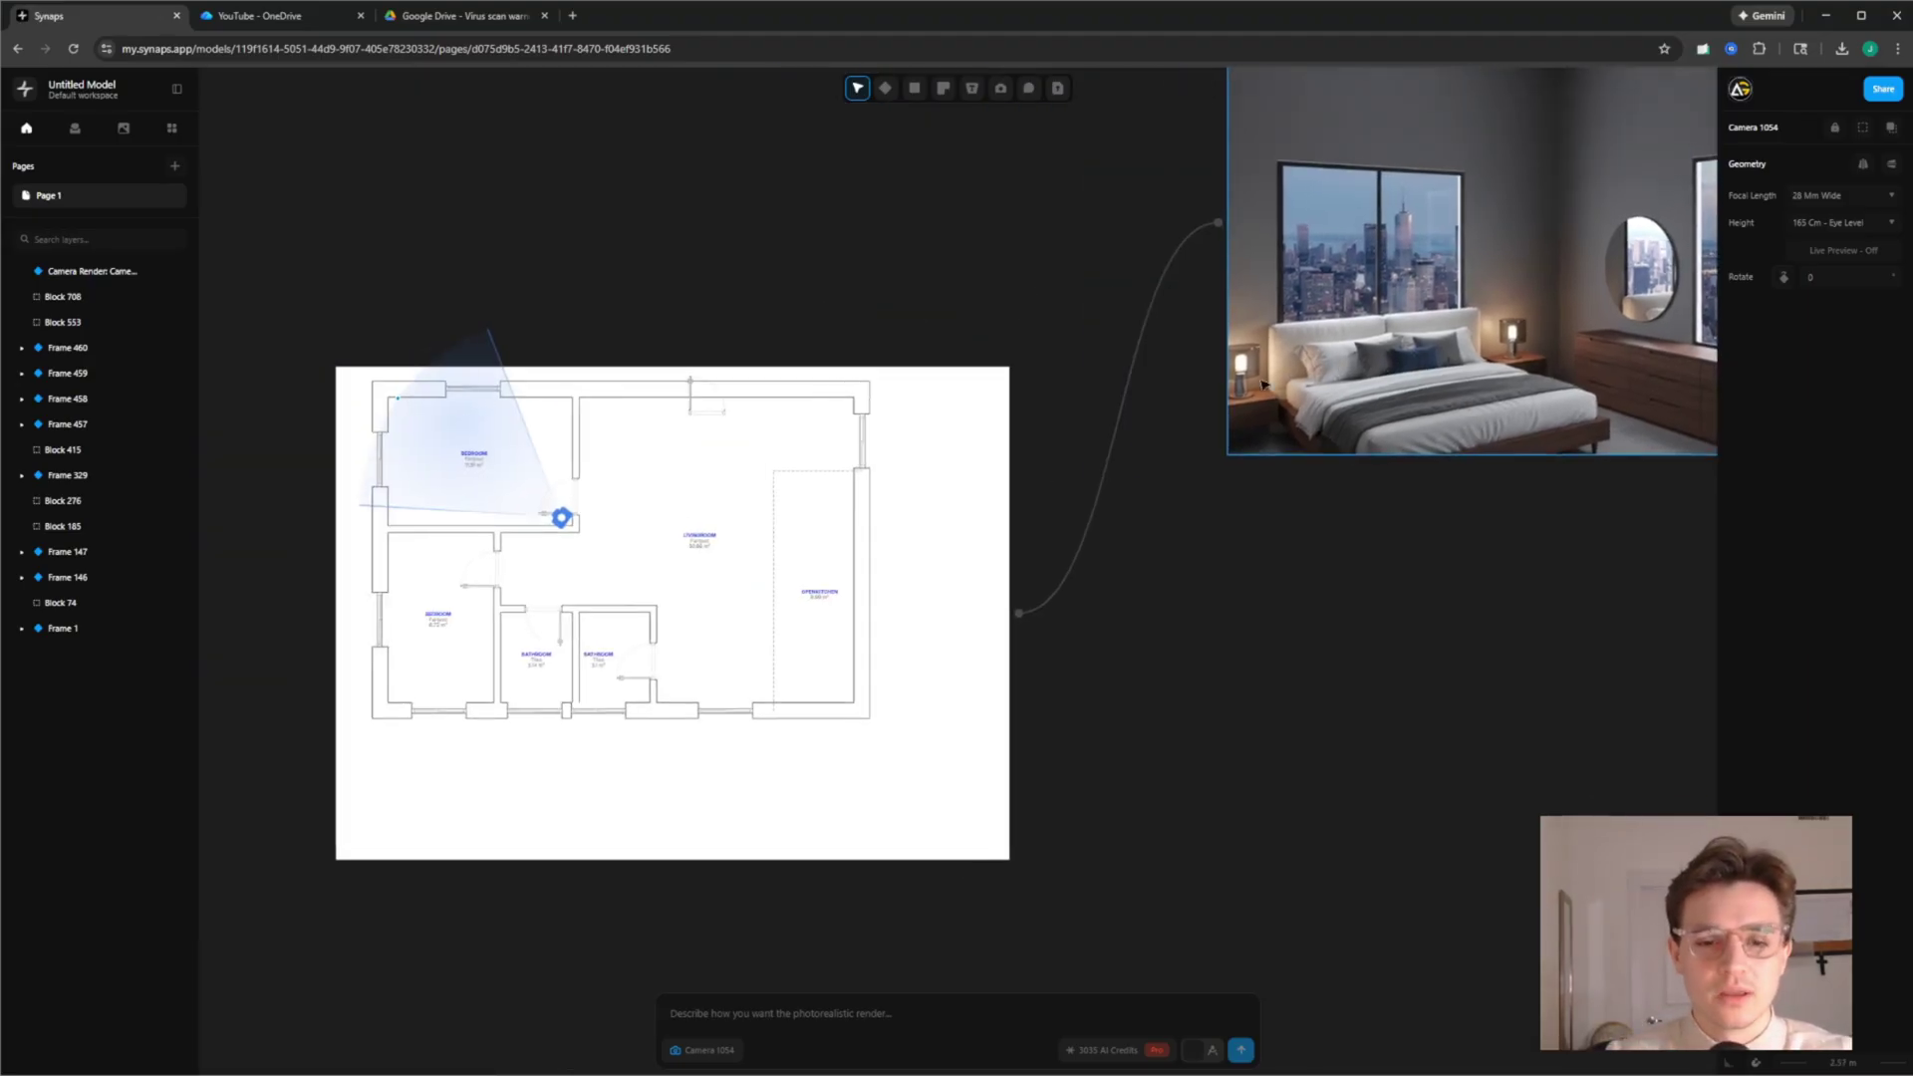
scroll(518, 480, up, 3)
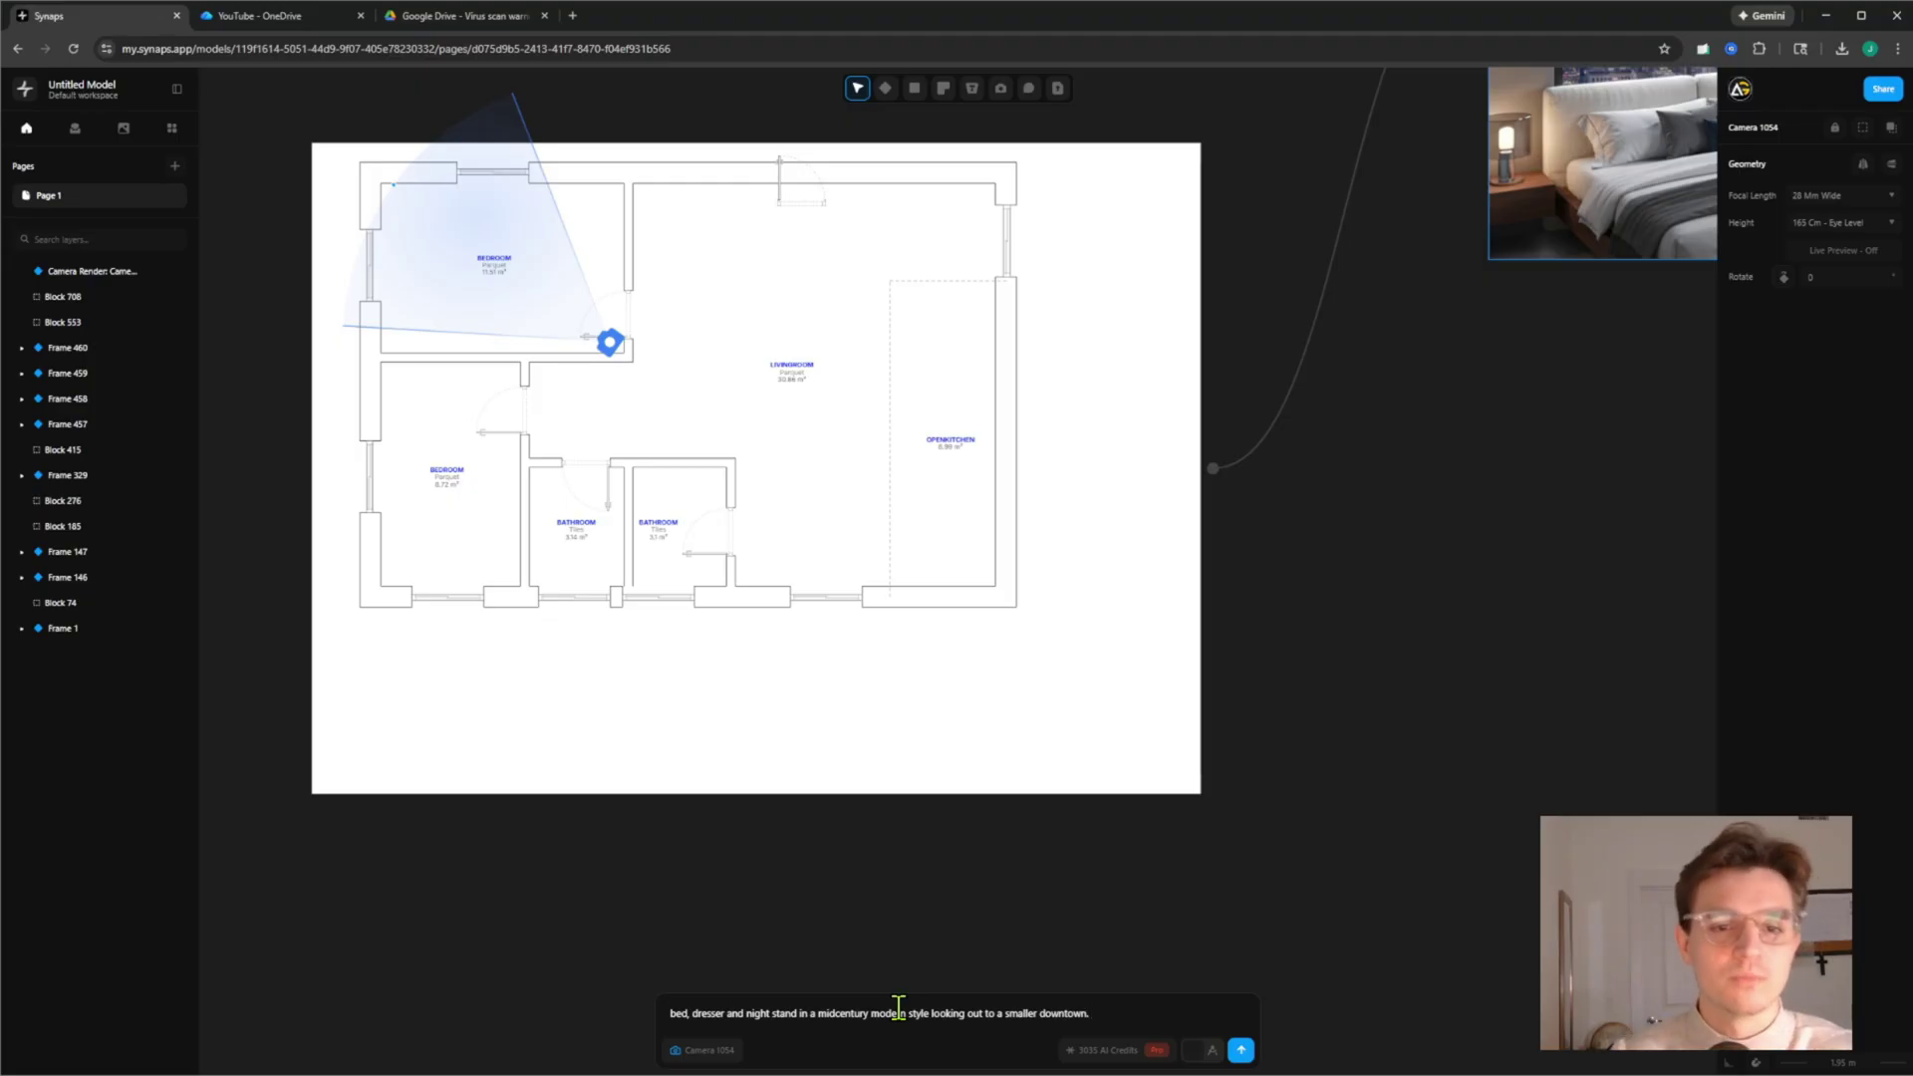
click(1240, 1050)
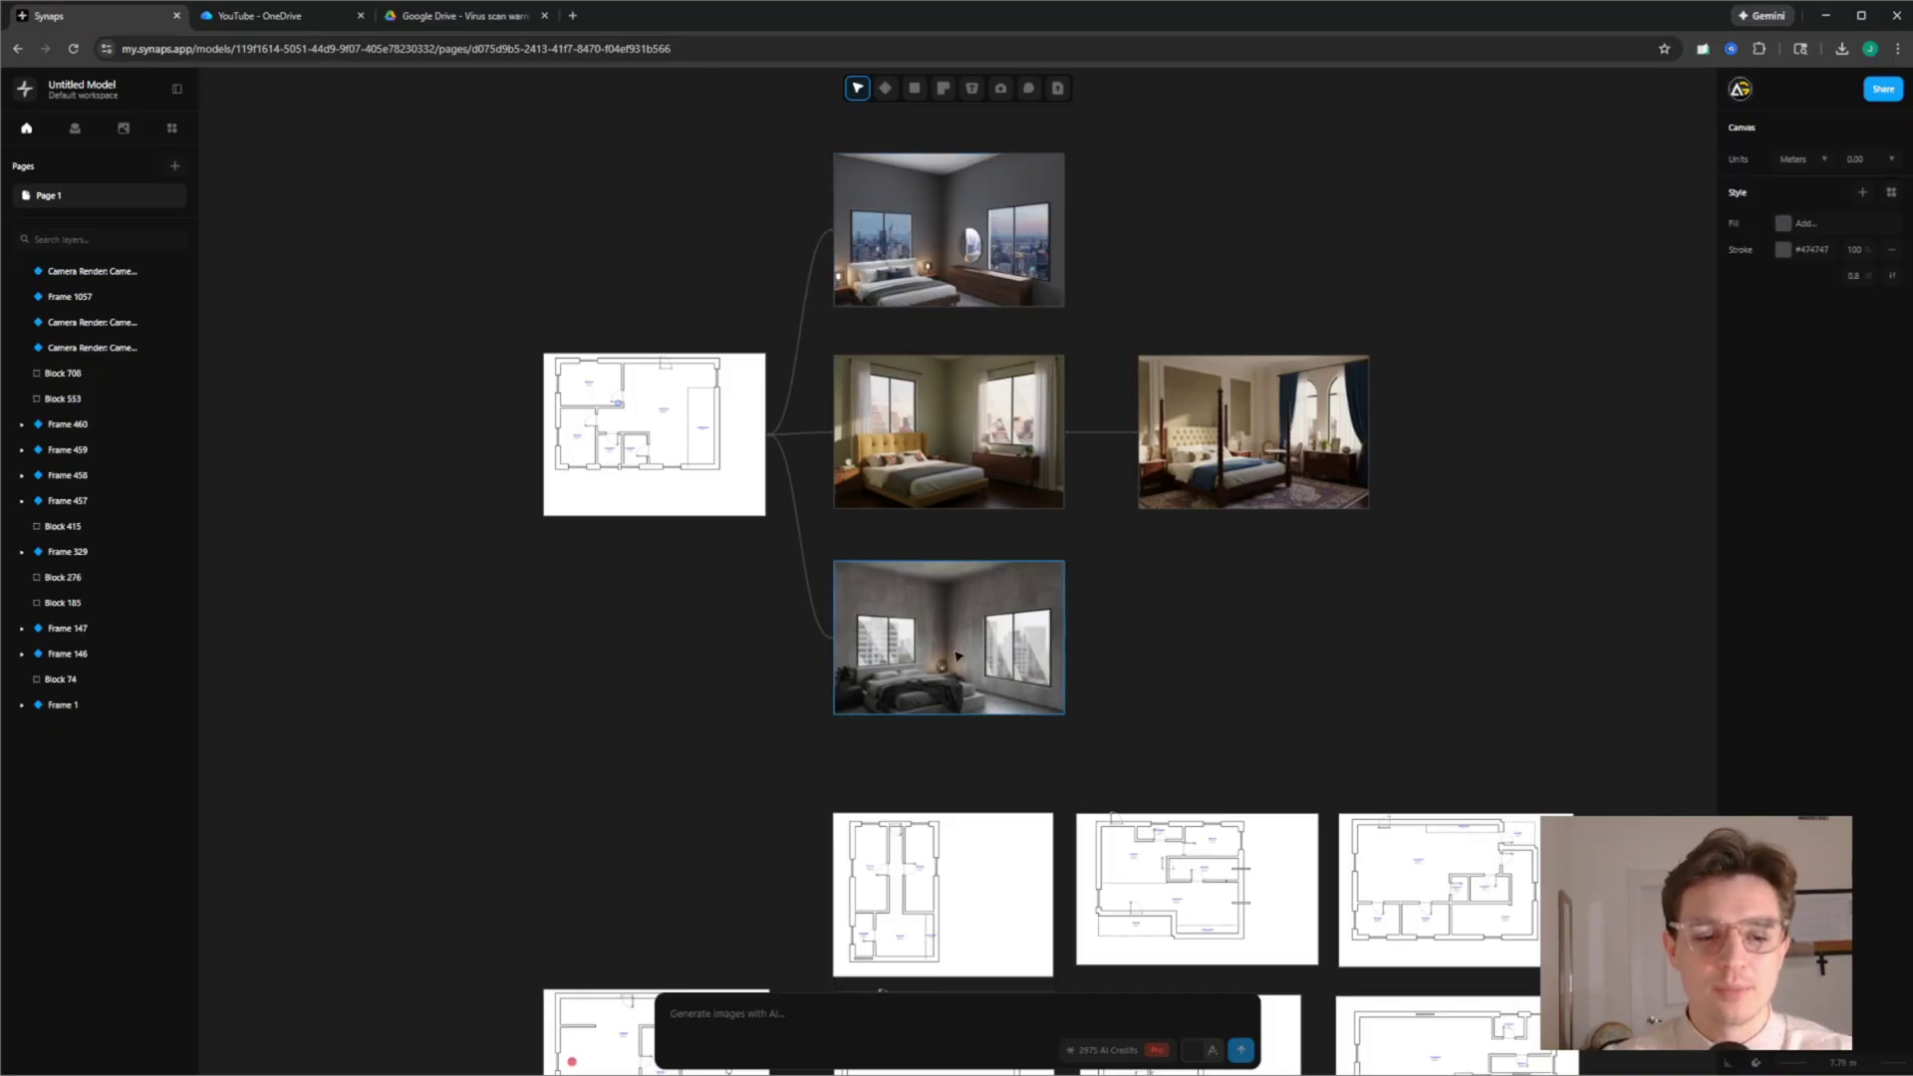
Compare the bedroom camera's position in the plan with the alternative bedroom renders linked to it
scroll(595, 403, up, 5)
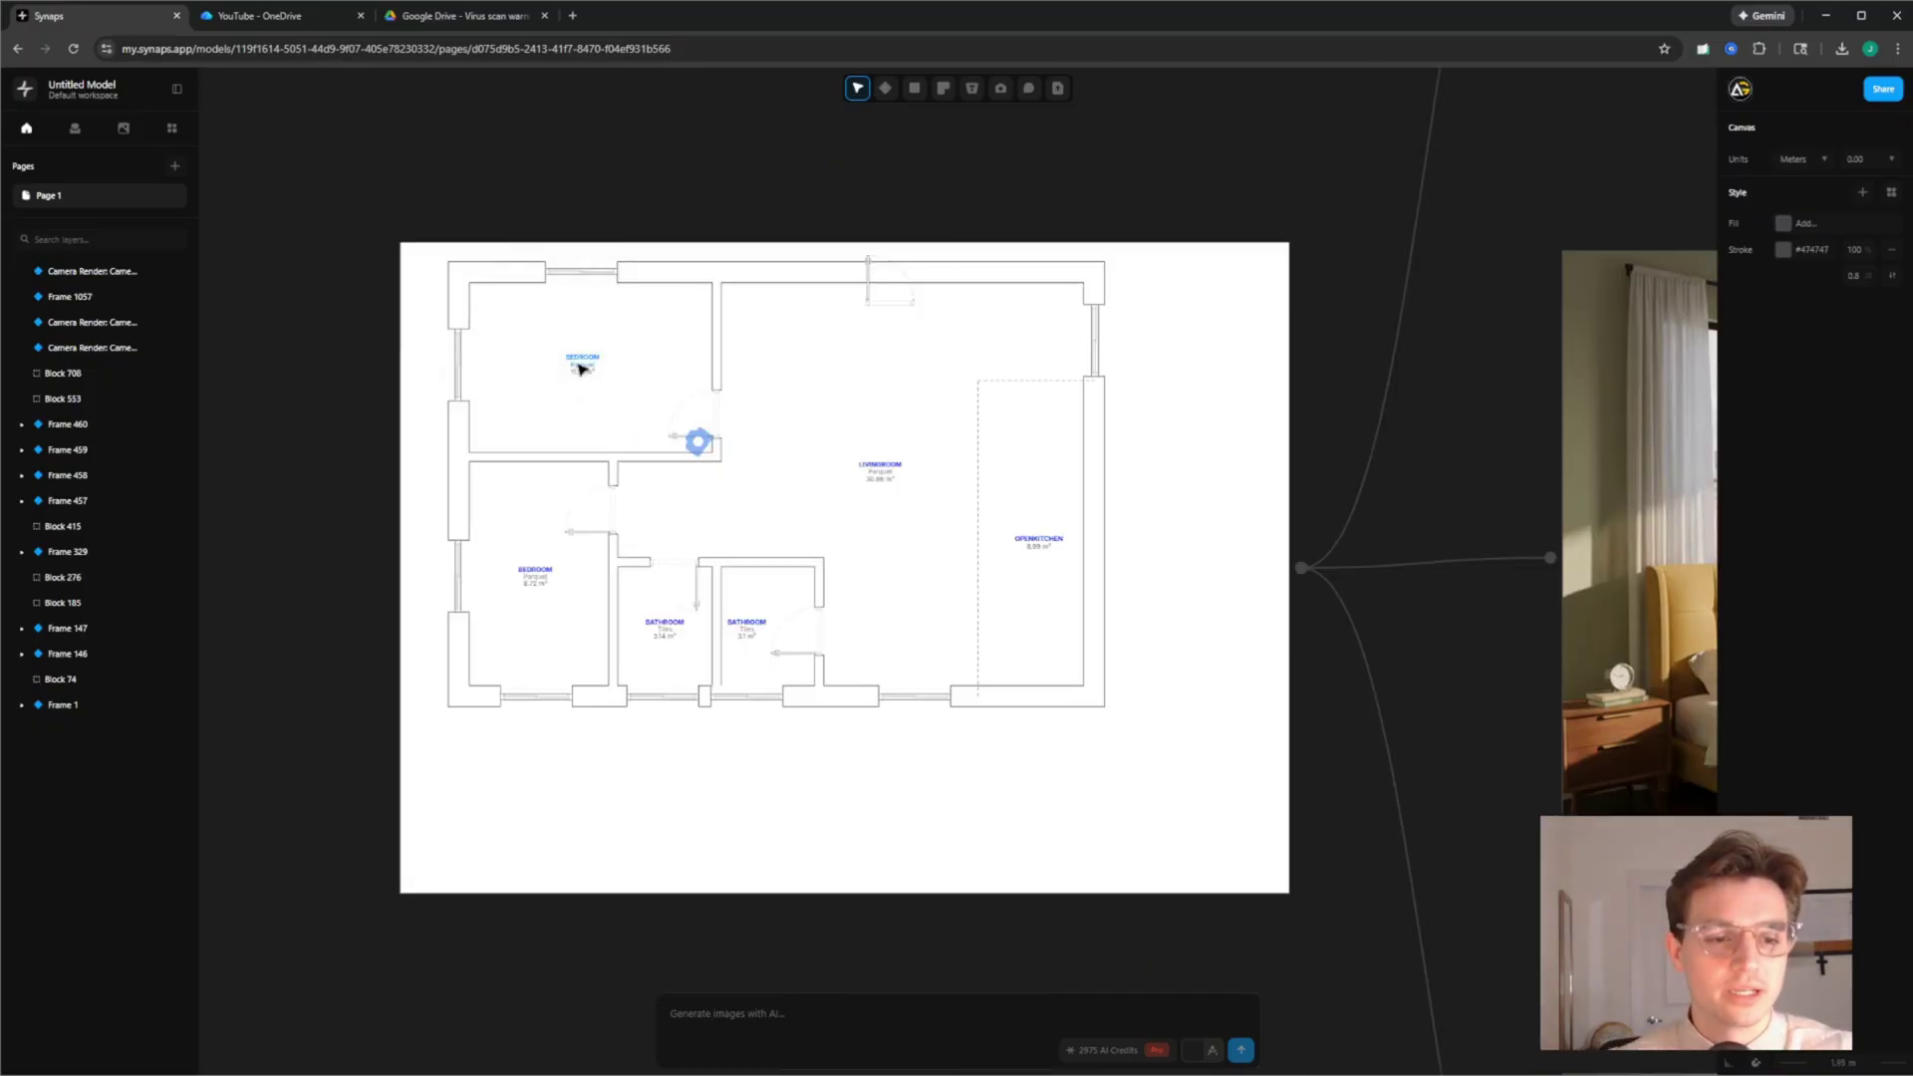
scroll(577, 357, up, 1)
scroll(576, 351, down, 5)
scroll(918, 671, down, 1)
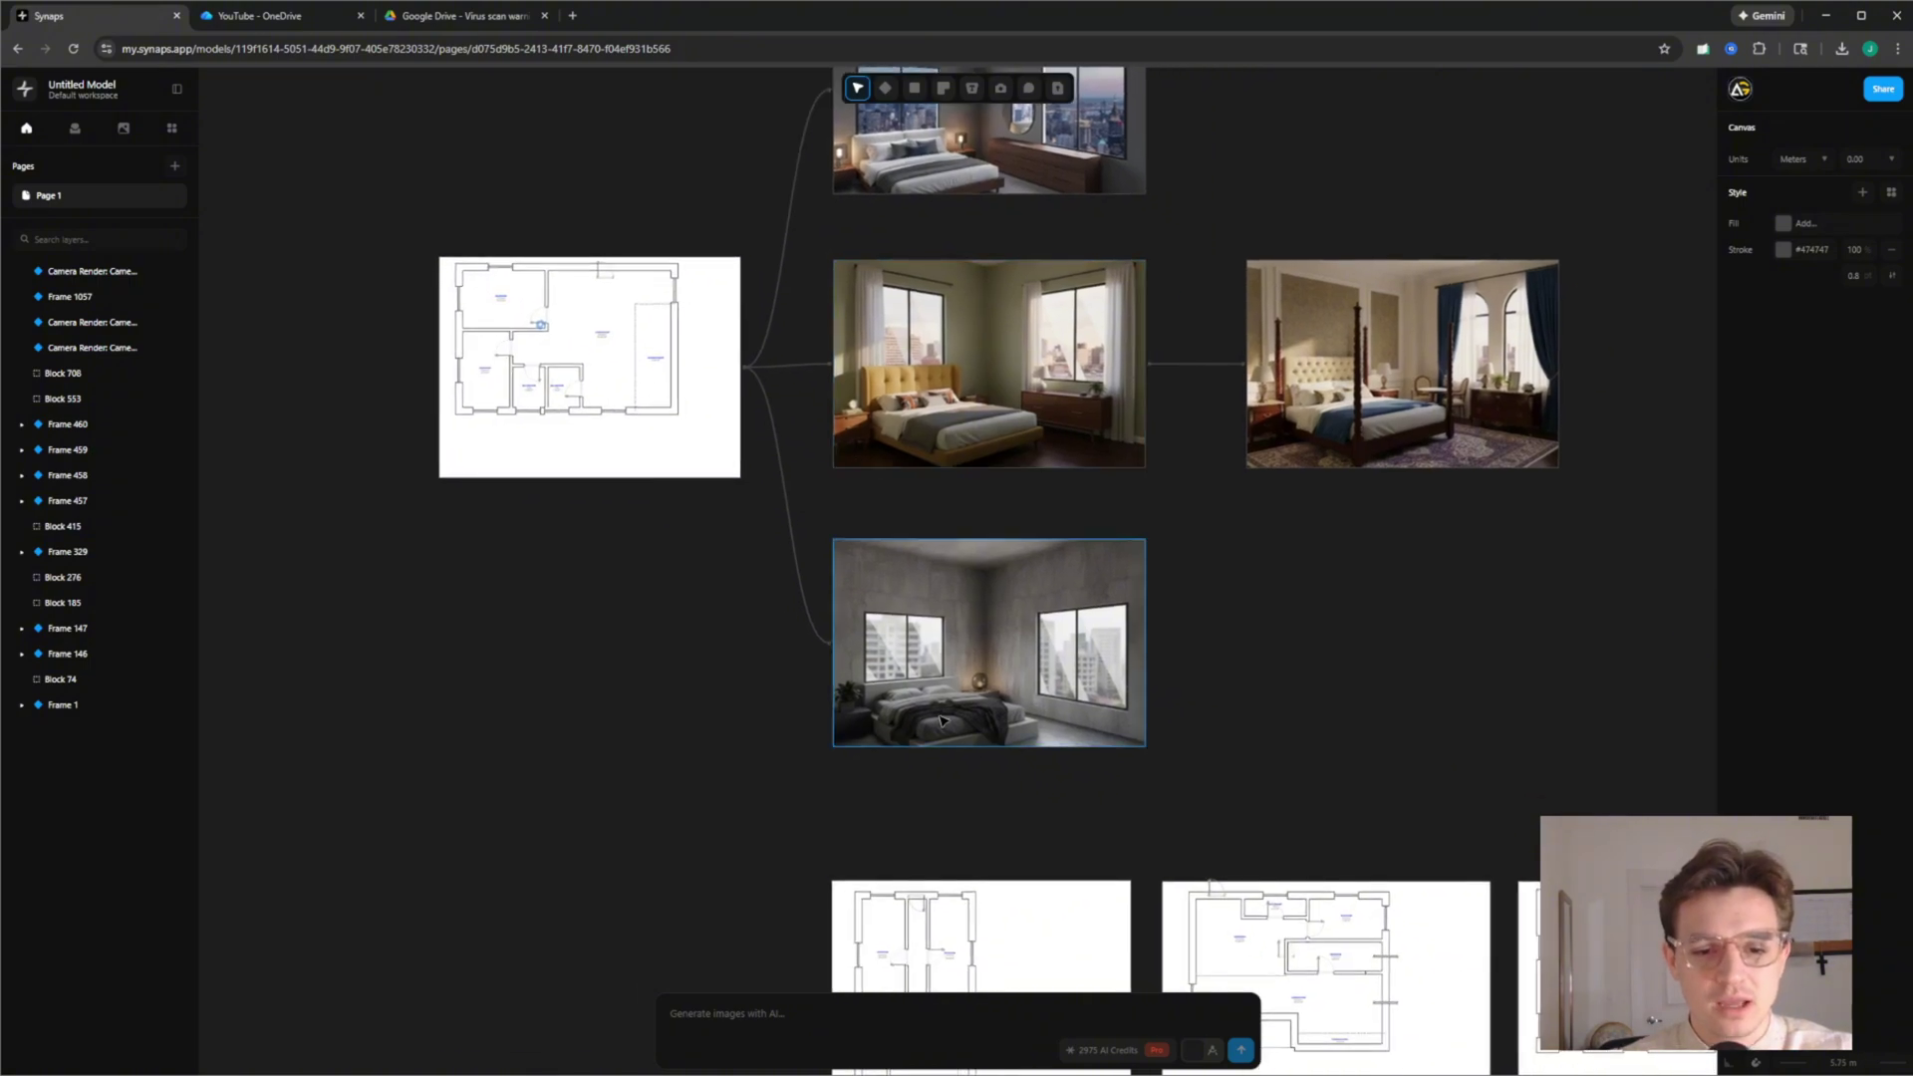
Compare the three bedroom renders linked to the plan's camera, including their furniture styles, wall finishes and window views
scroll(917, 670, up, 2)
scroll(983, 603, down, 2)
middle_drag(984, 498, 1008, 643)
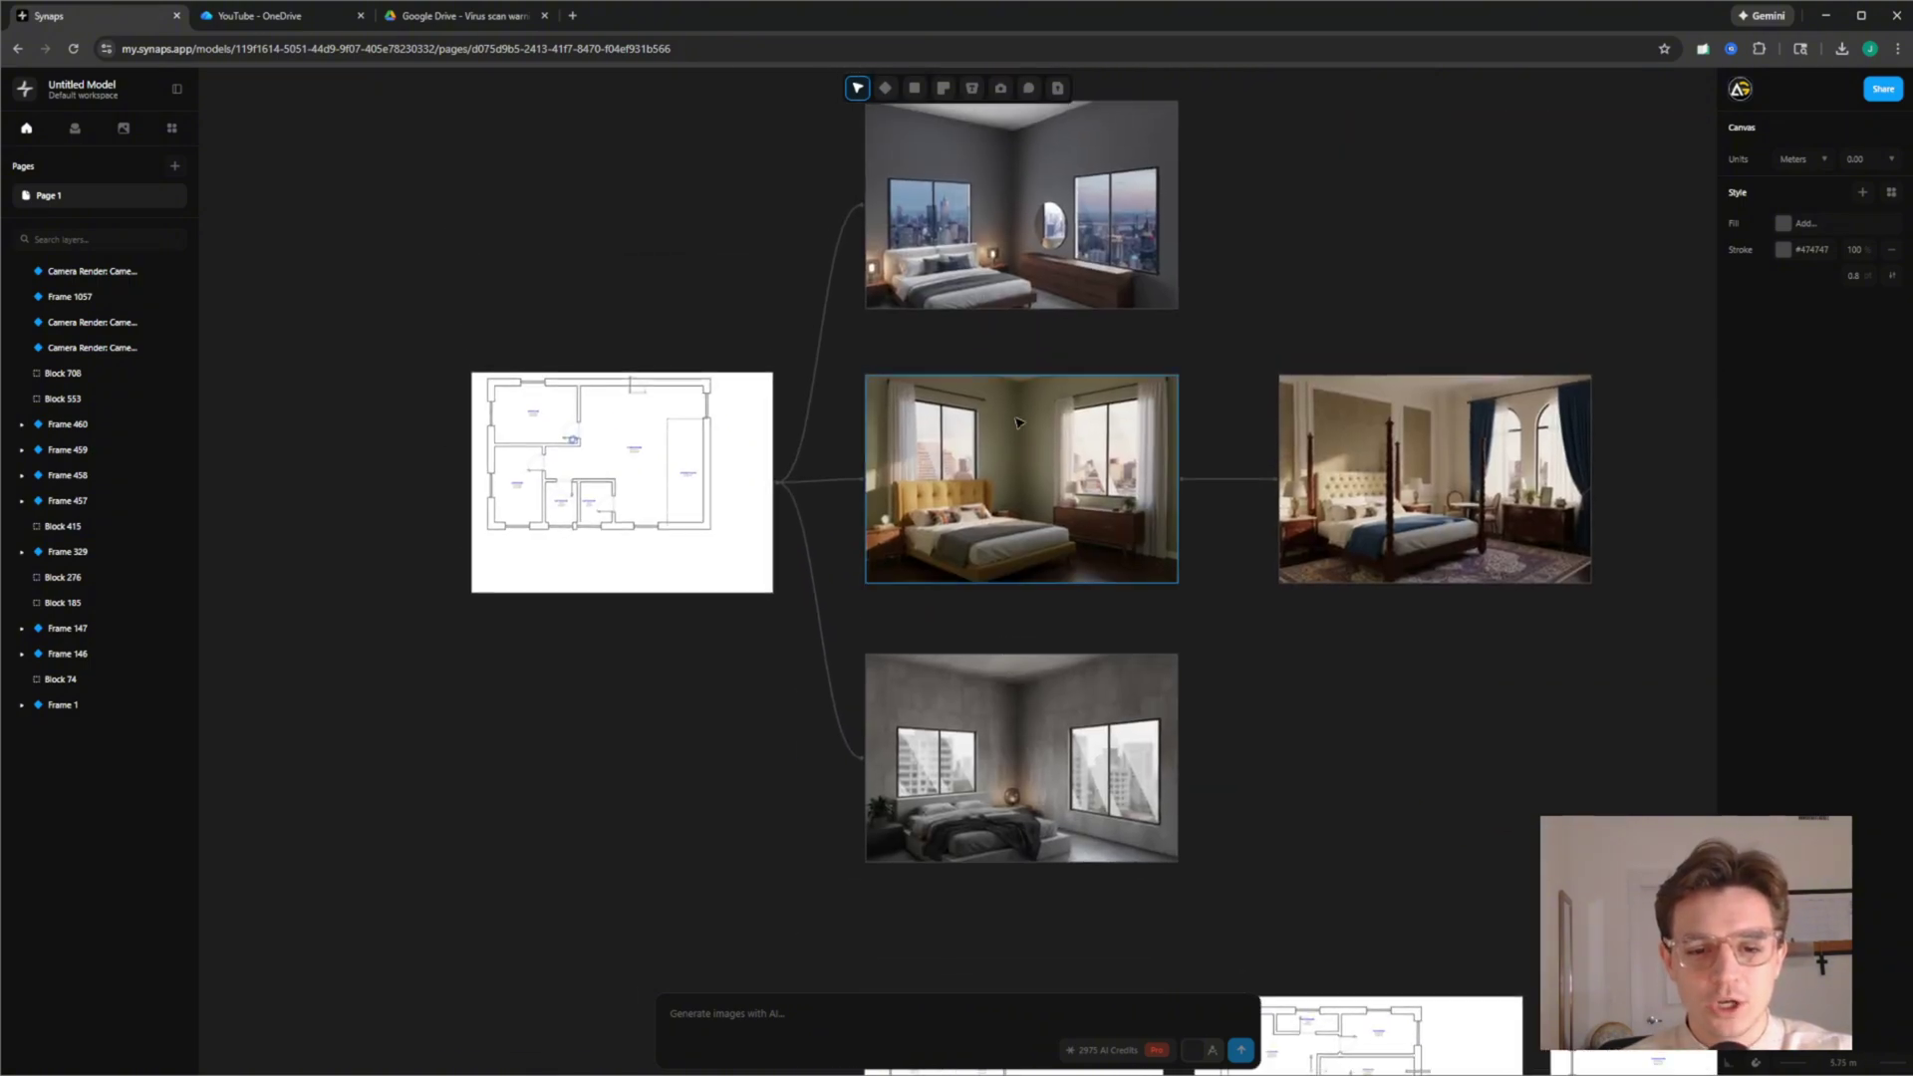
middle_drag(991, 240, 988, 370)
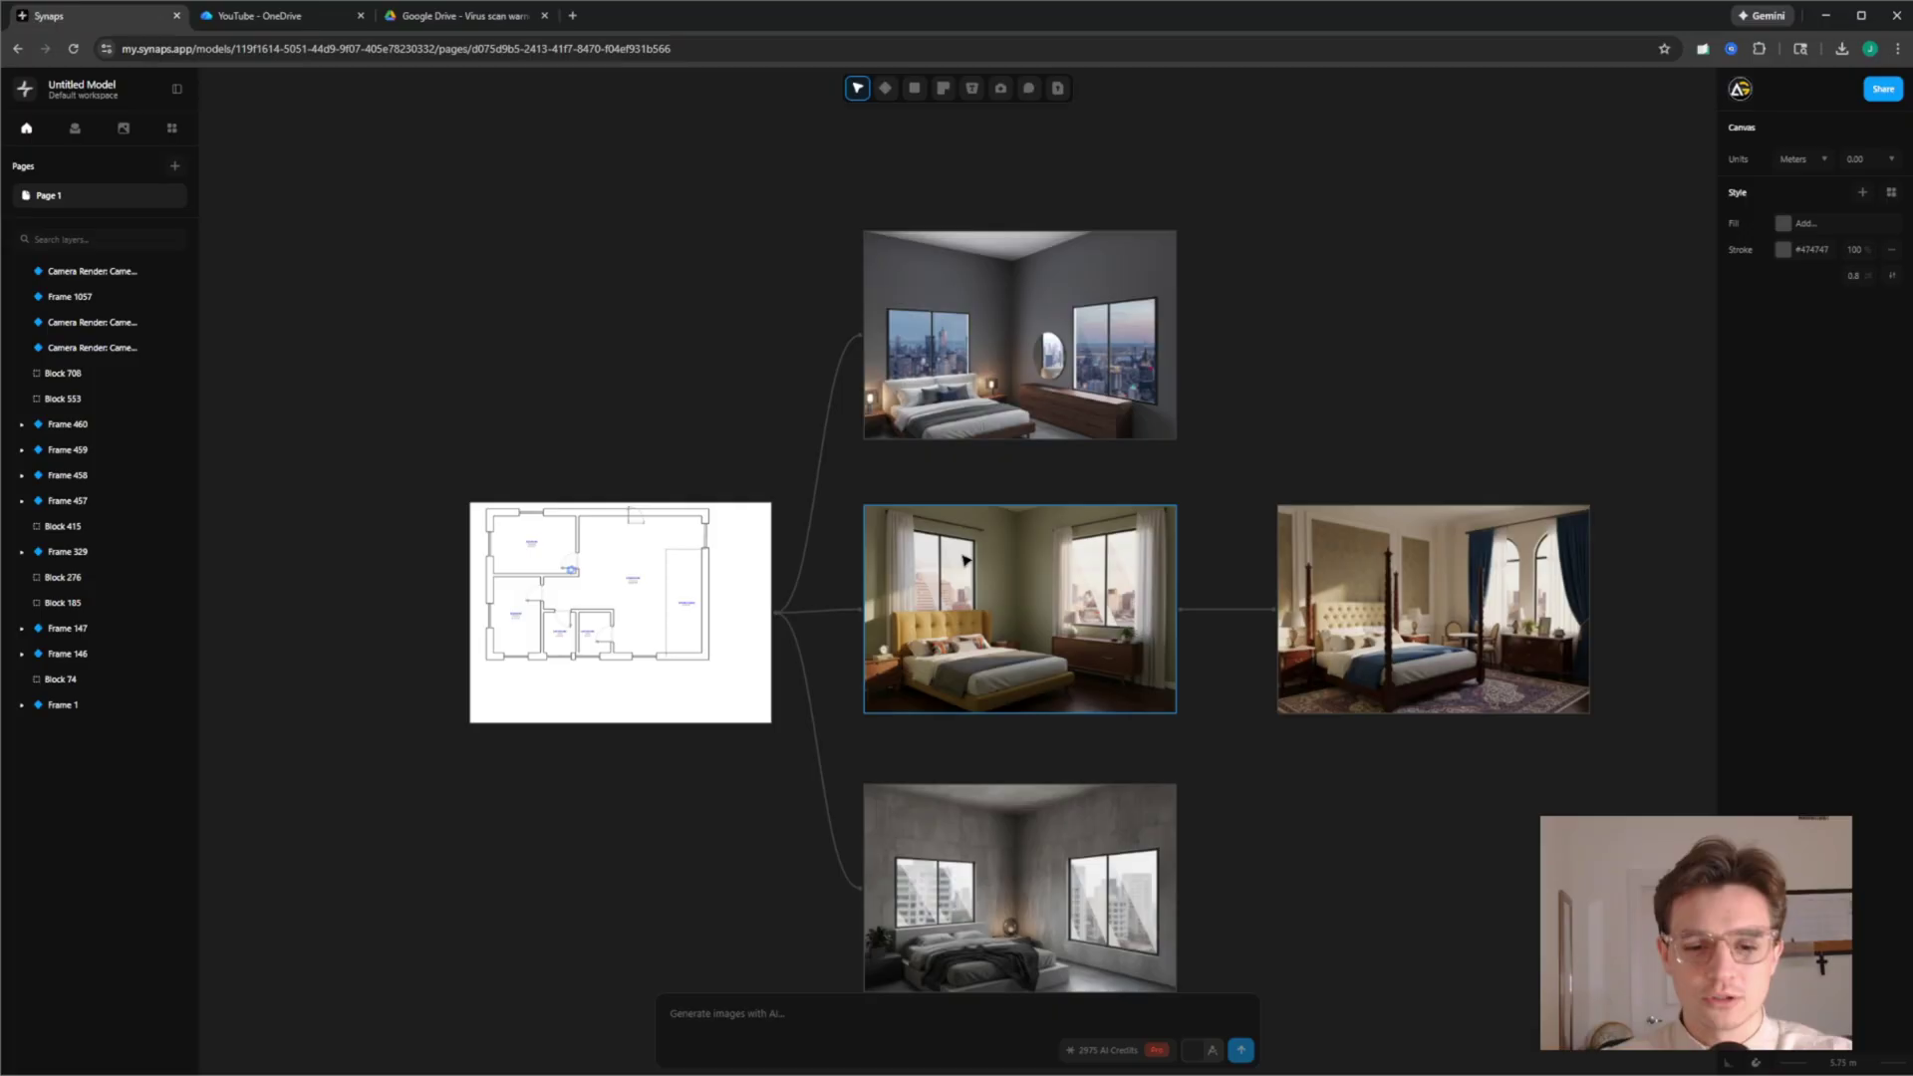
scroll(990, 598, down, 2)
scroll(954, 897, up, 3)
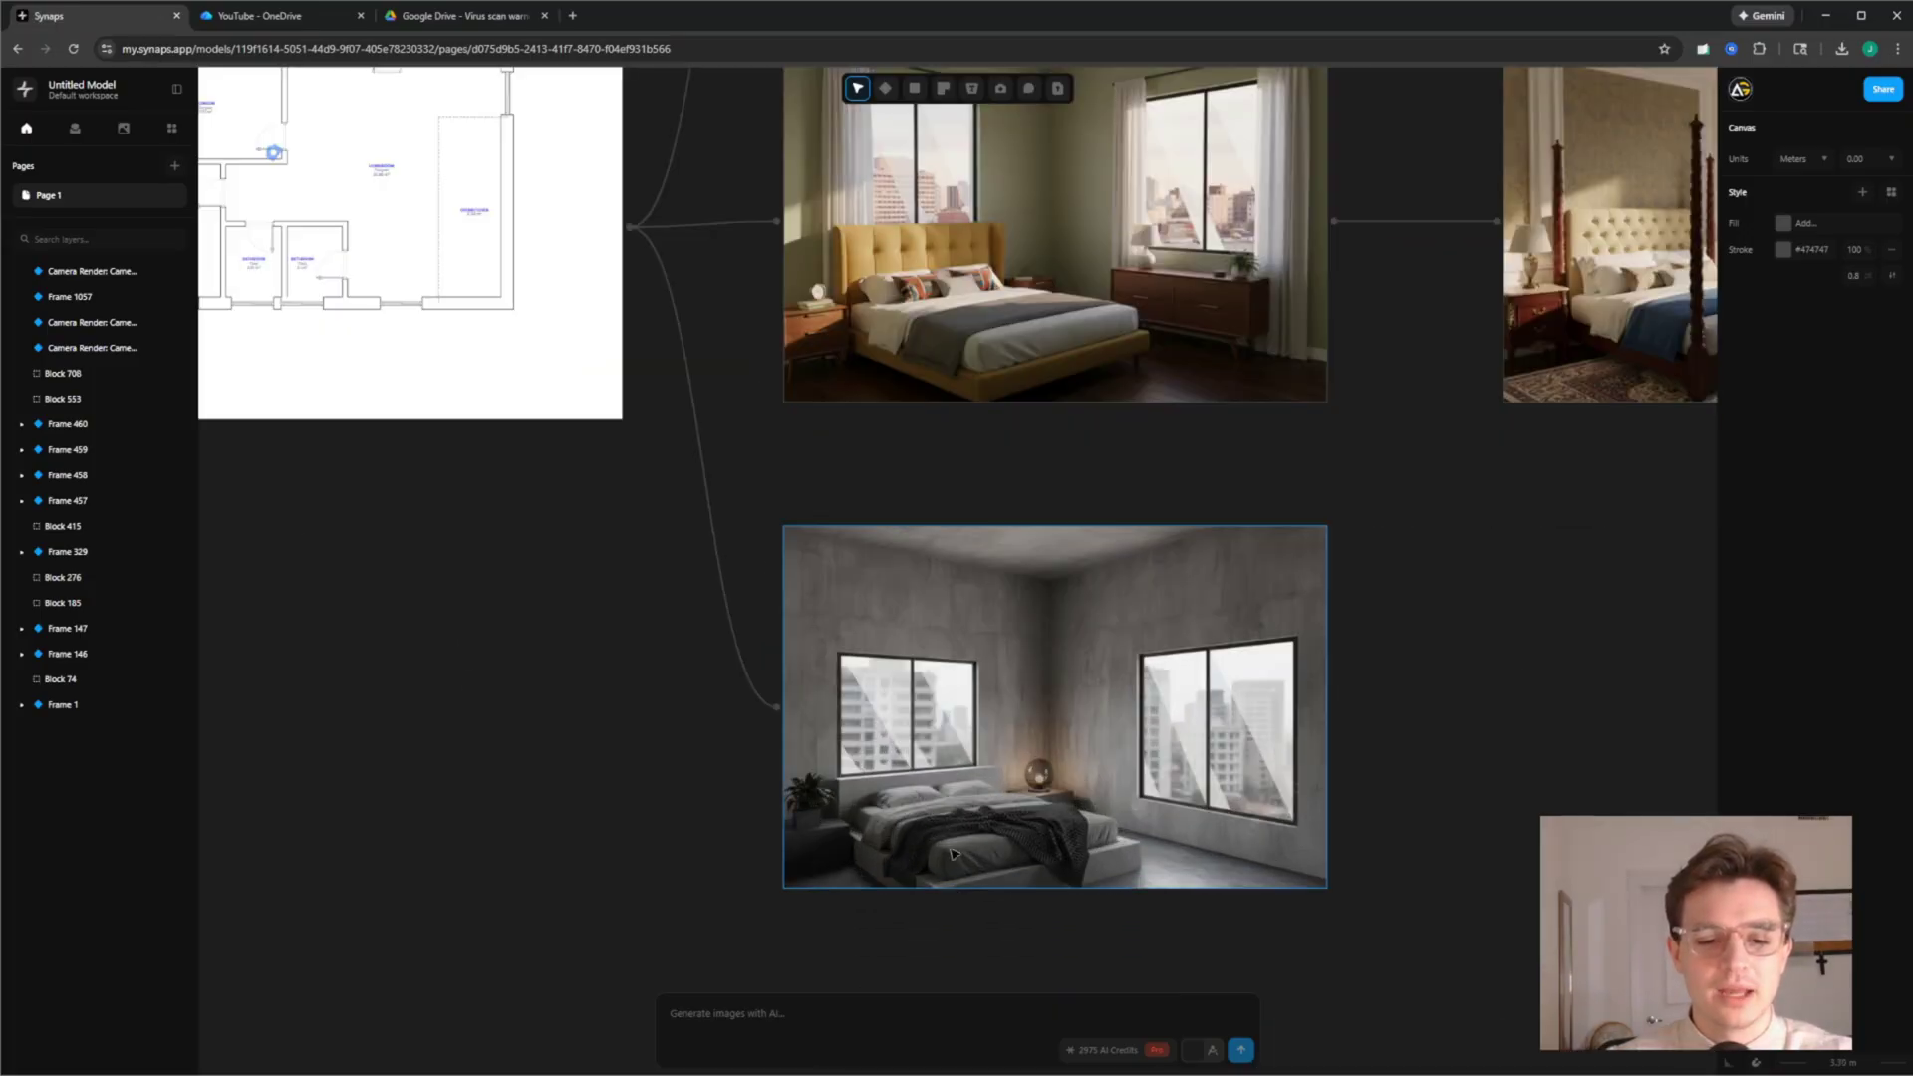
scroll(887, 762, down, 2)
scroll(867, 697, right, 3)
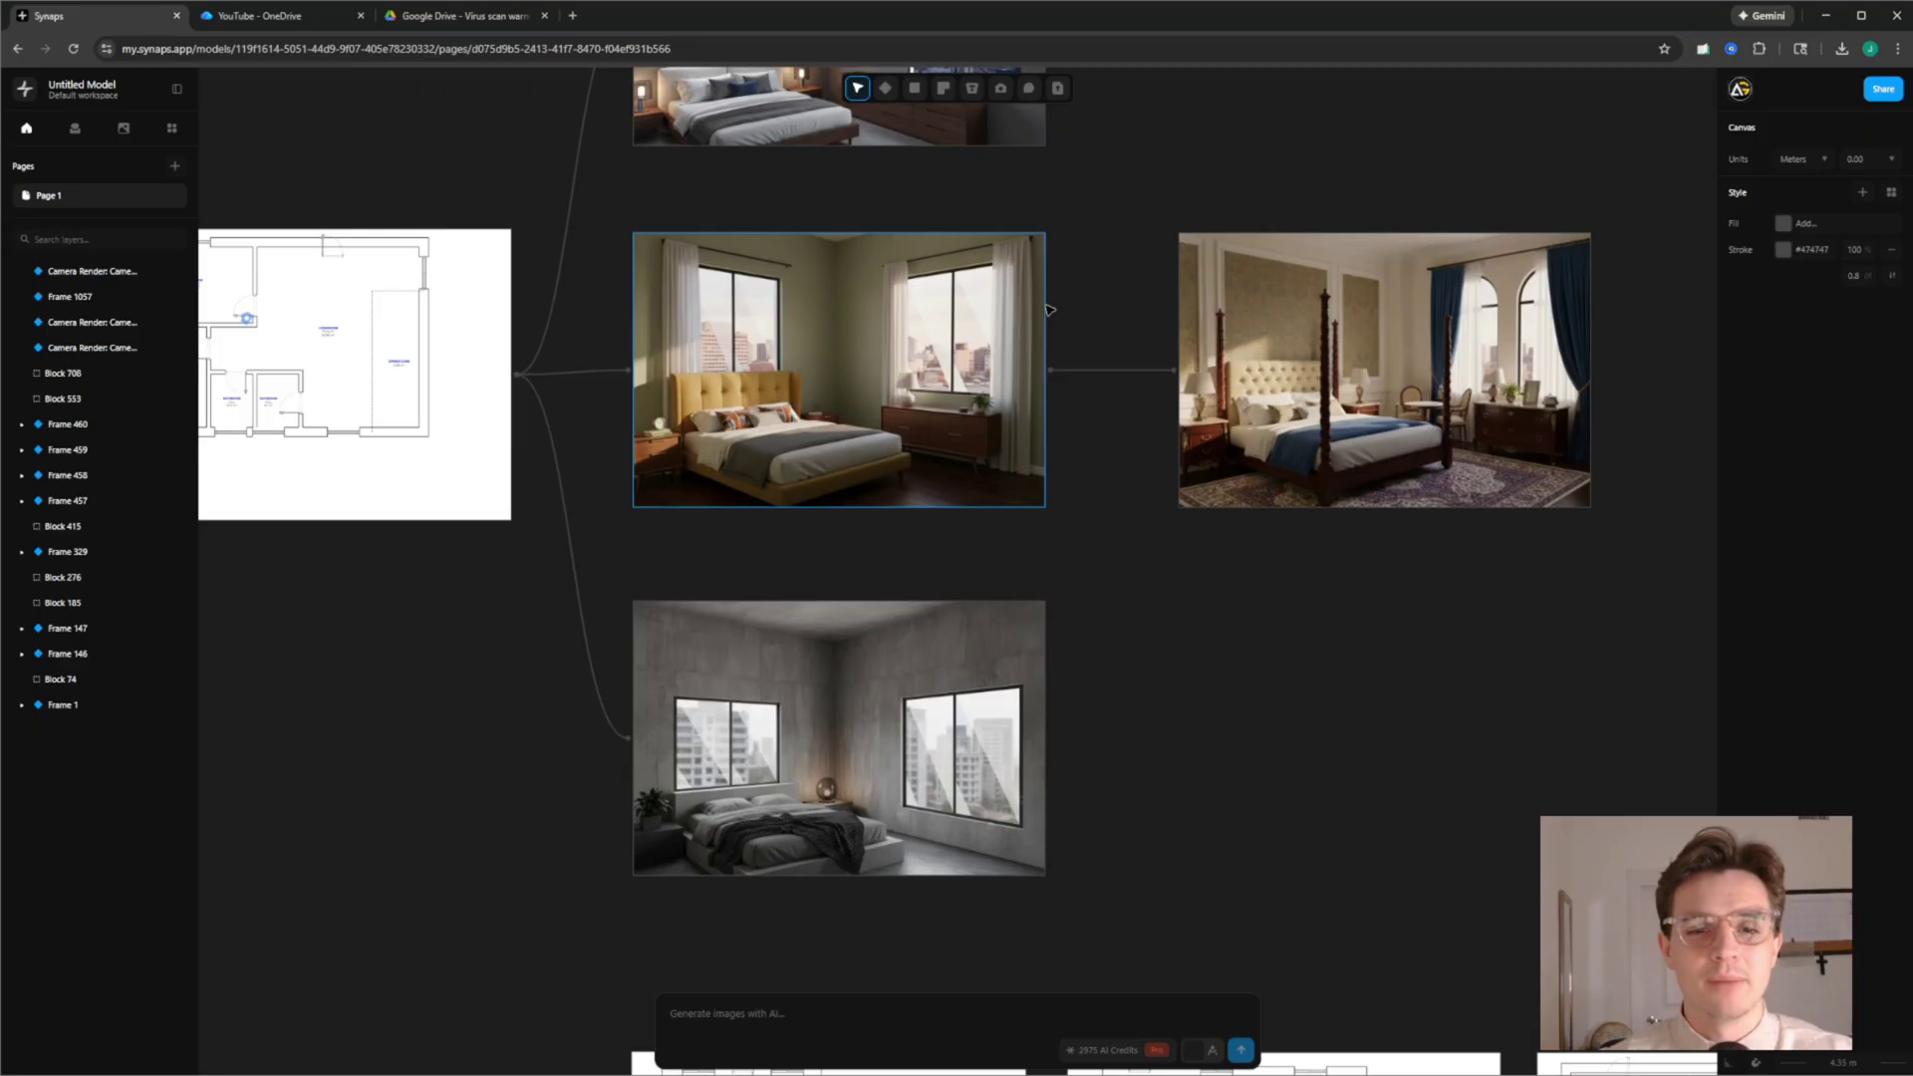
scroll(987, 343, right, 2)
scroll(986, 343, up, 1)
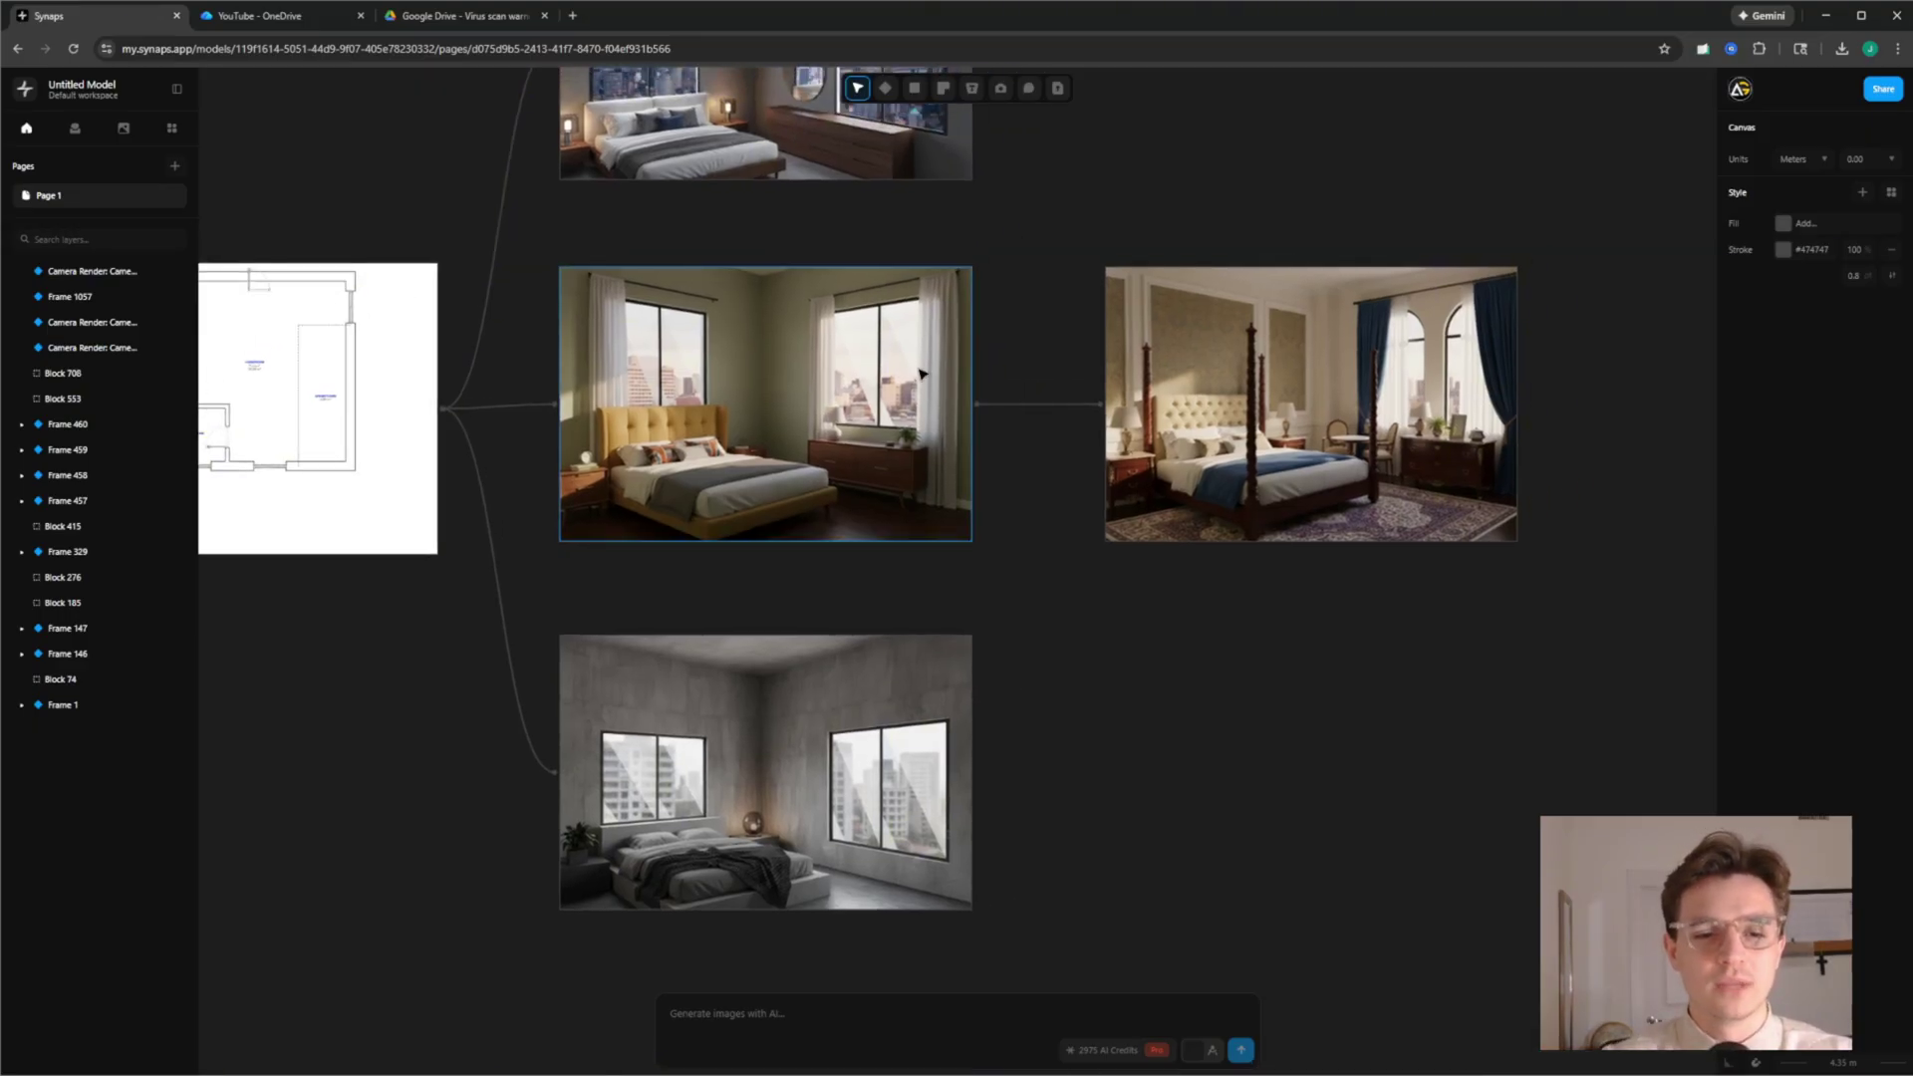
Select the midcentury bedroom render and compare it with the four-poster bed variation linked to it
drag(845, 391, 812, 377)
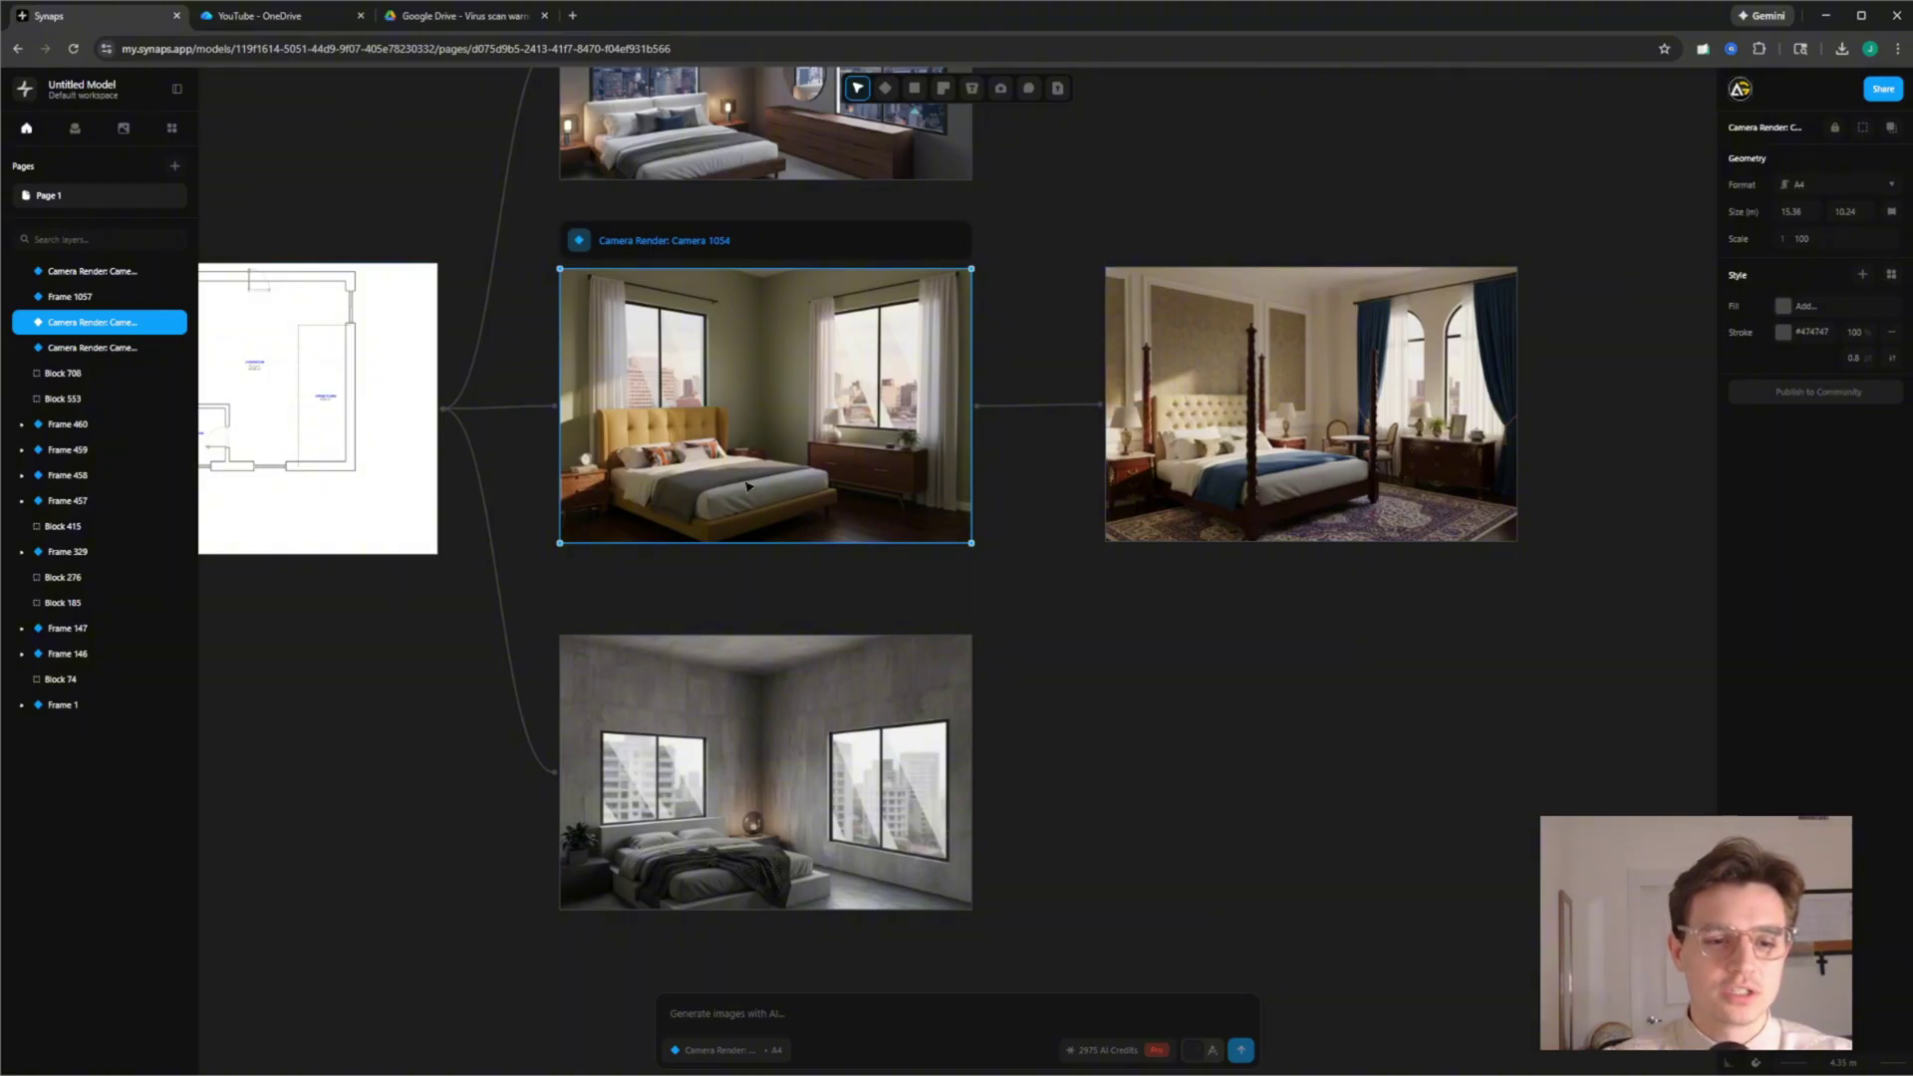
ctrl+scroll(697, 453, up, 3)
scroll(626, 398, down, 3)
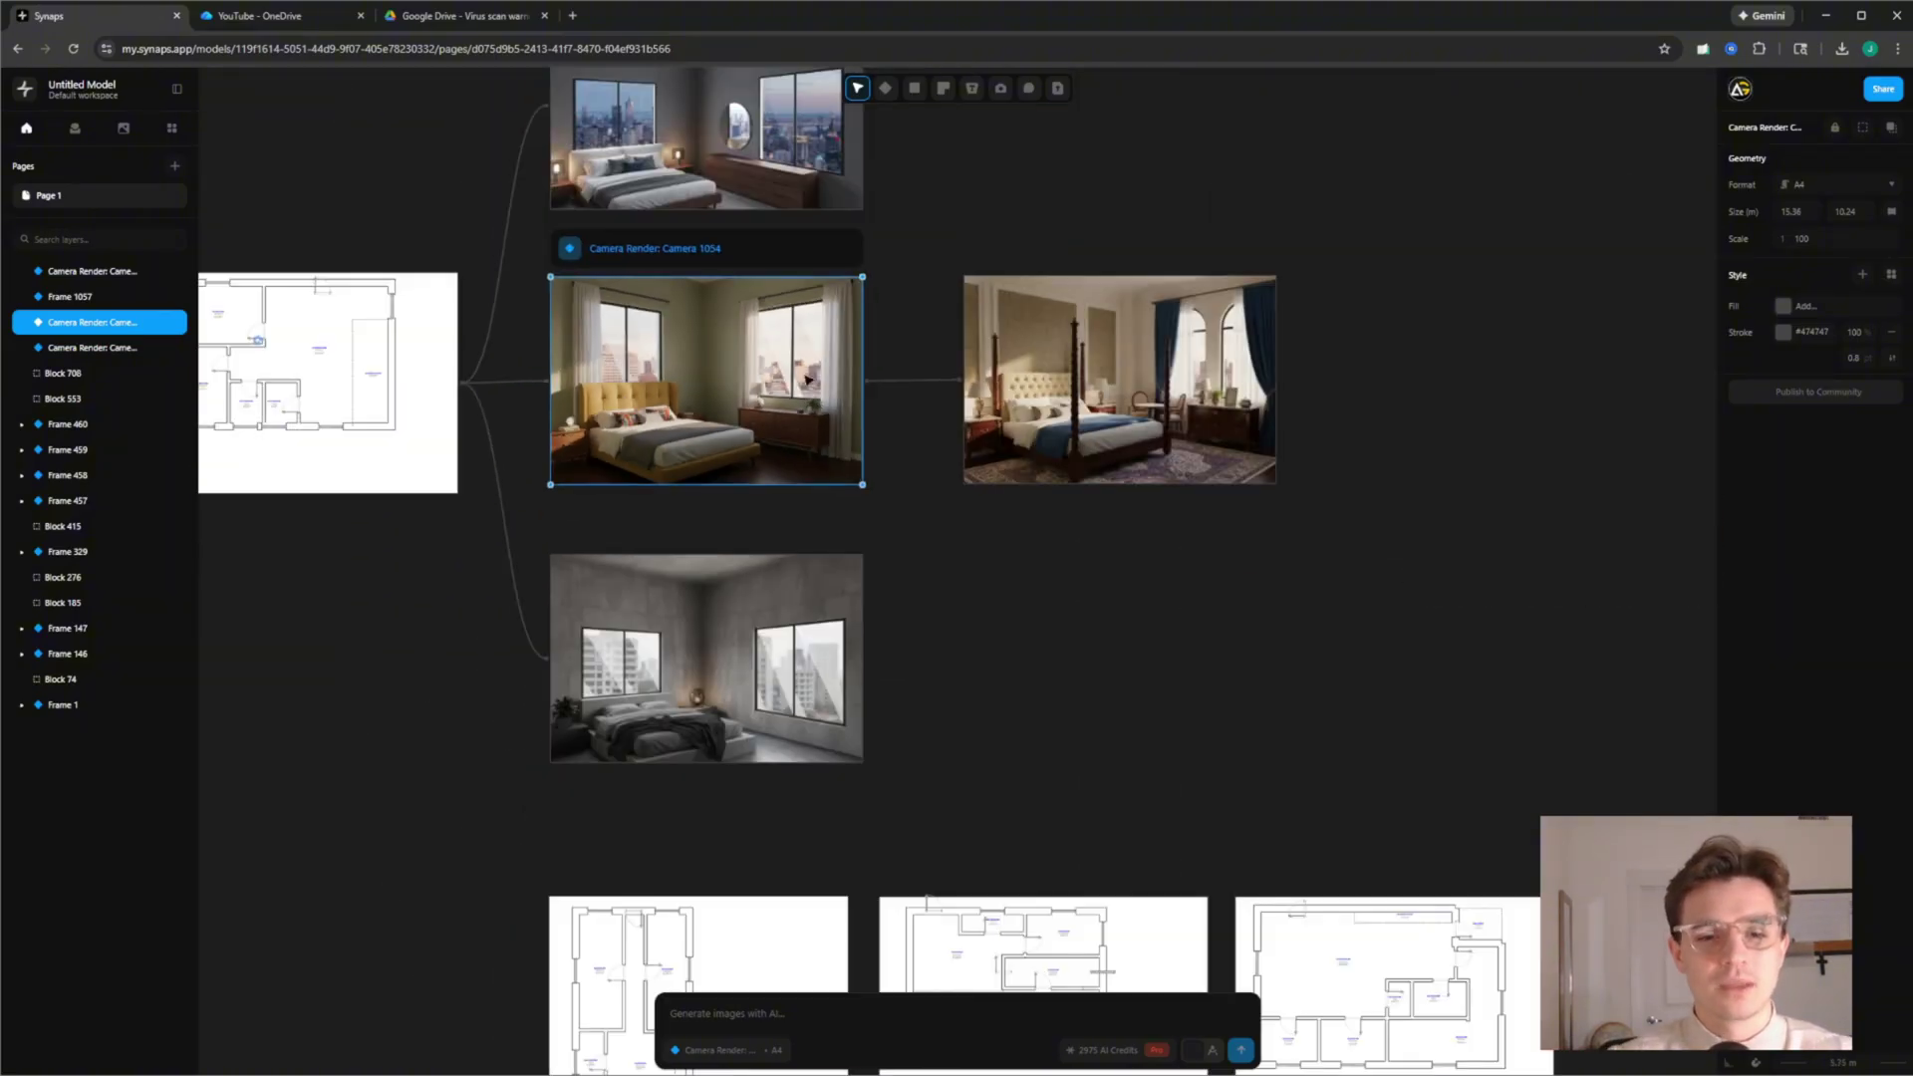
middle_drag(625, 398, 562, 431)
scroll(724, 395, up, 1)
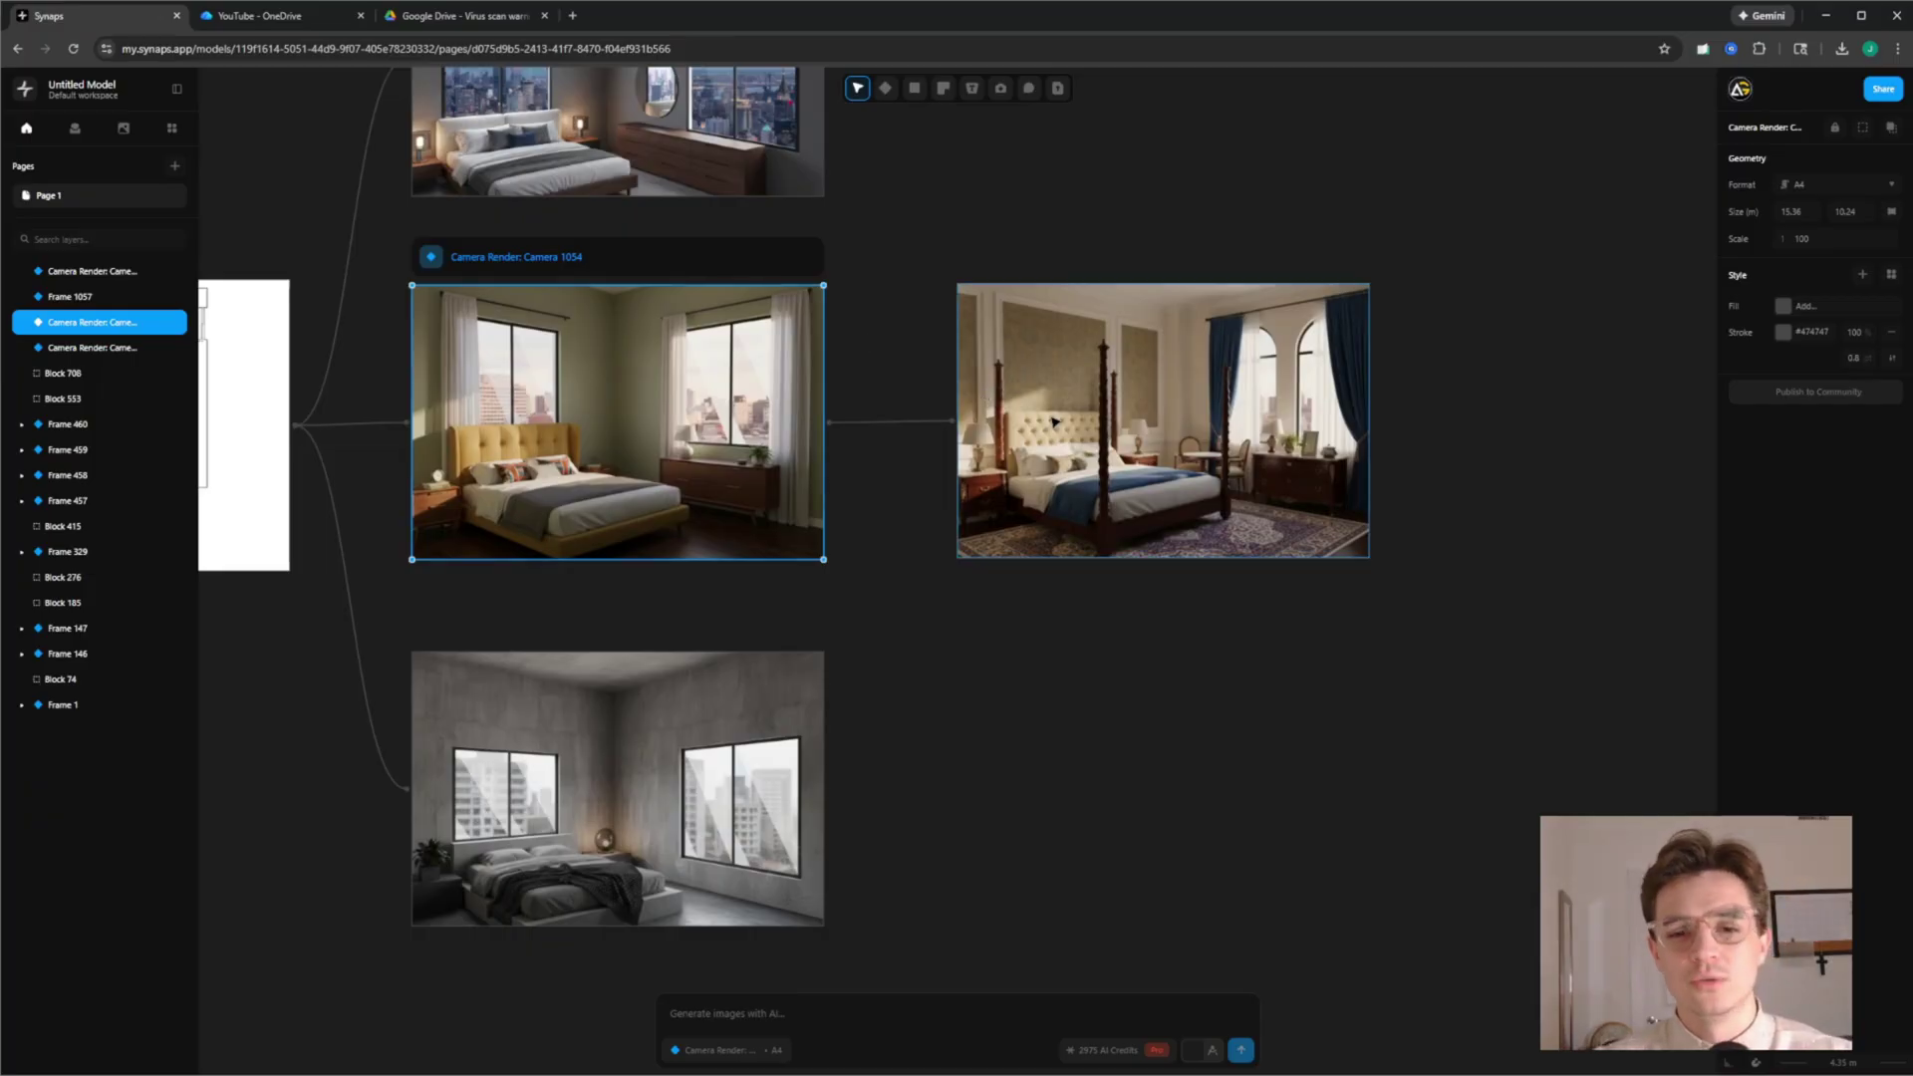
ctrl+scroll(1056, 421, up, 3)
scroll(1251, 403, right, 2)
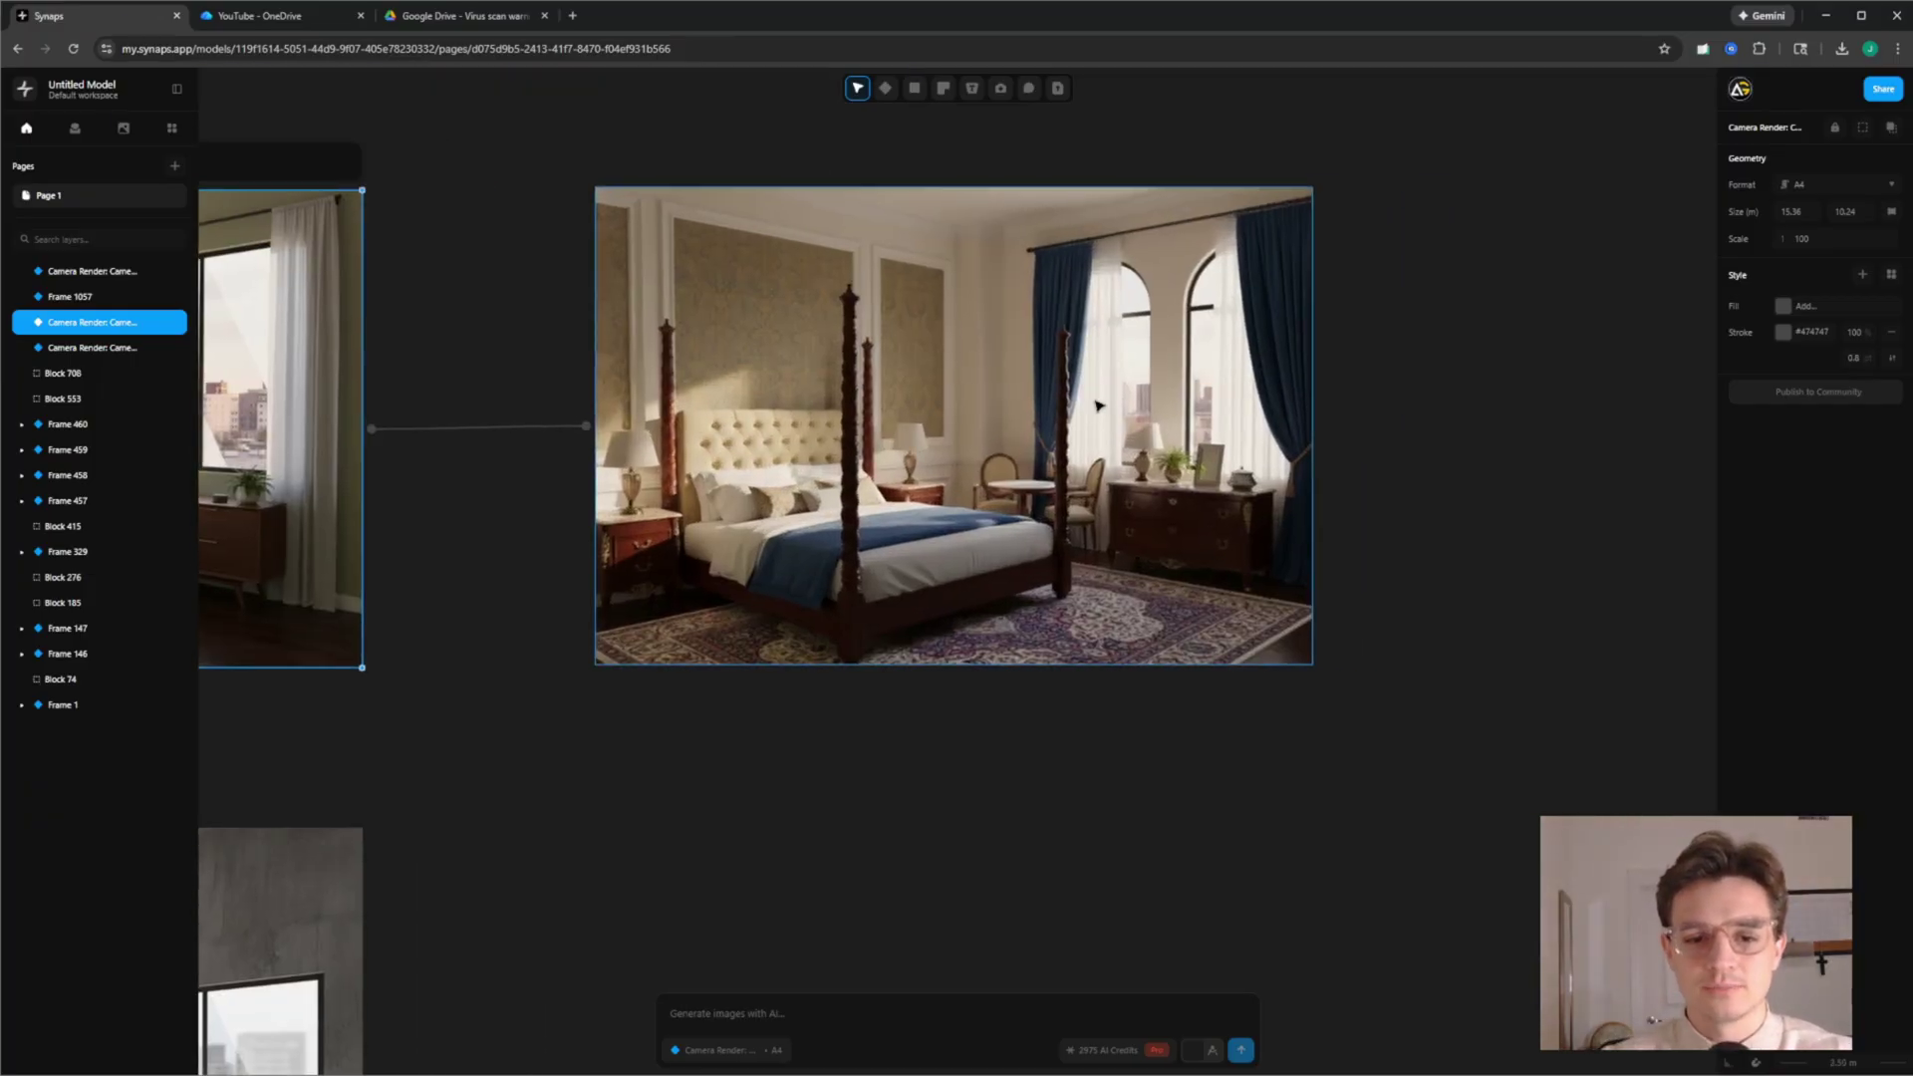
scroll(1251, 403, left, 2)
ctrl+scroll(1251, 403, down, 3)
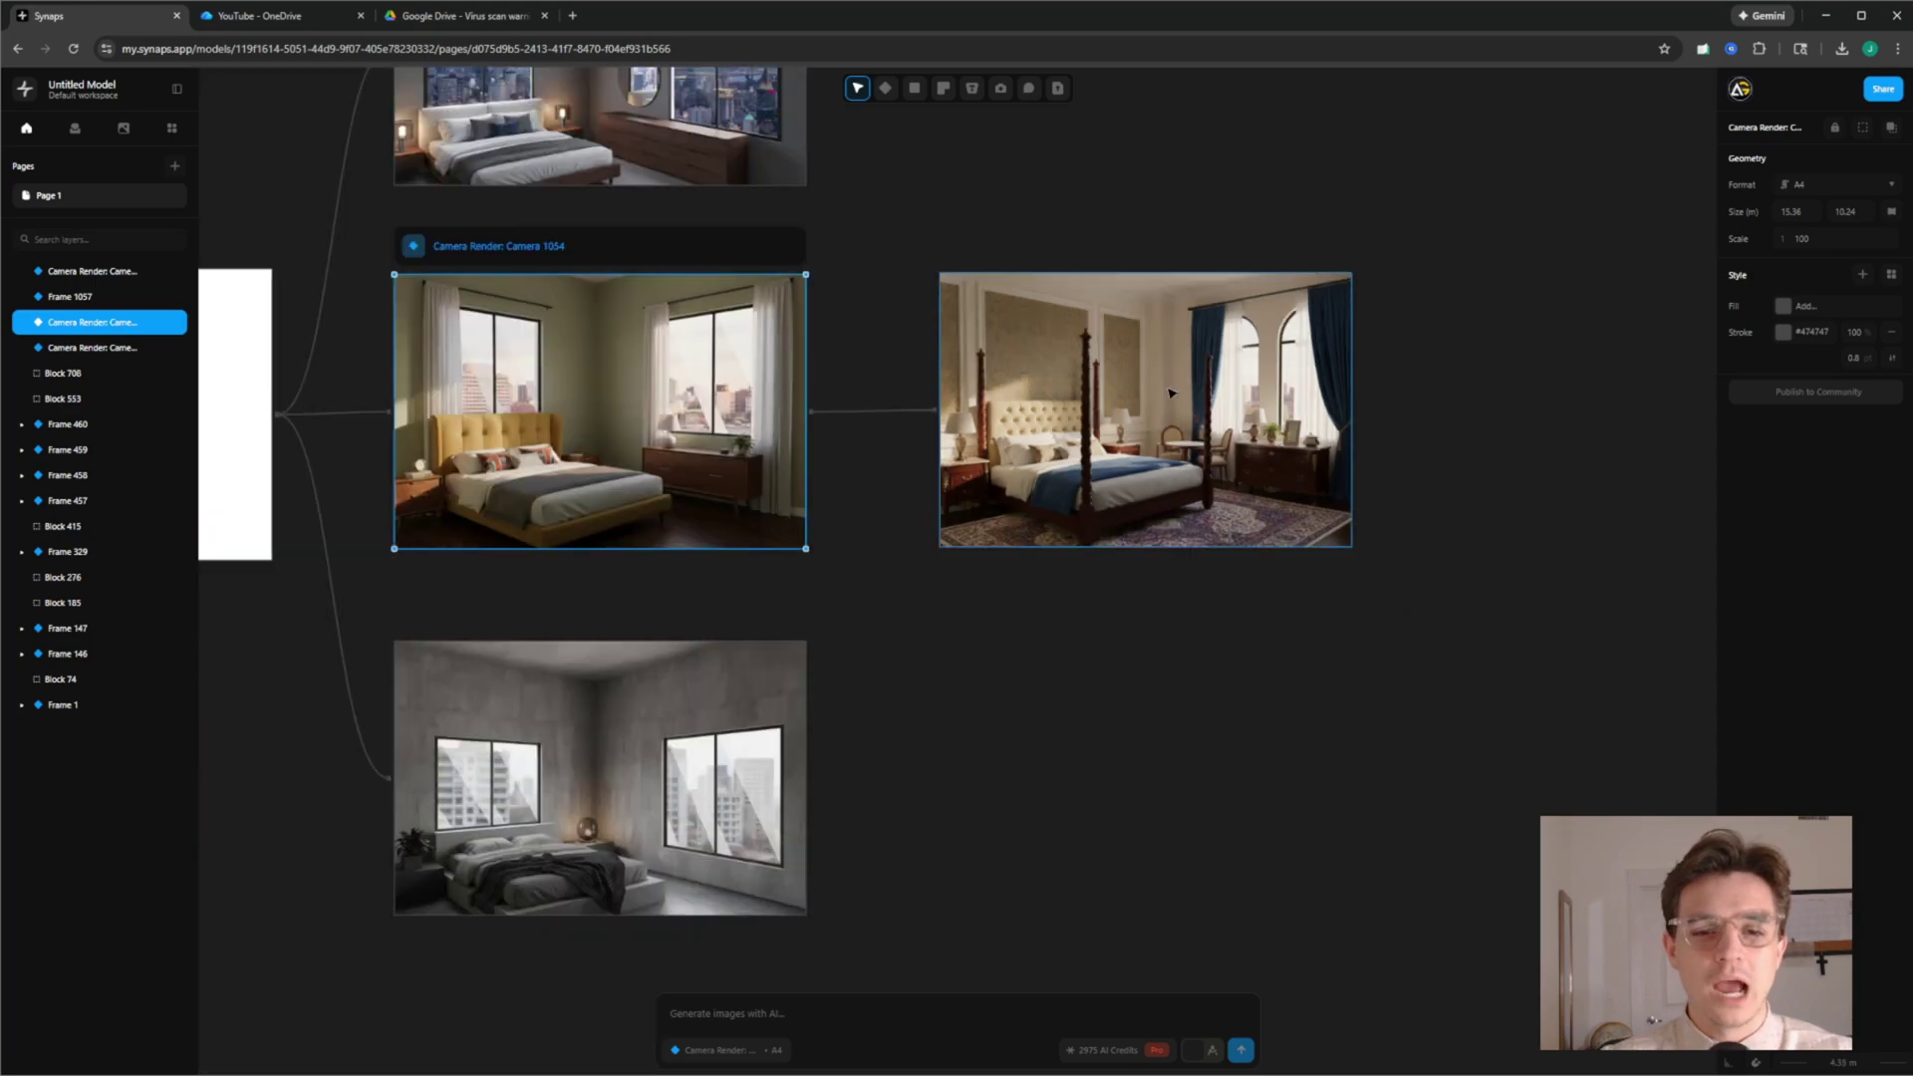
scroll(829, 359, left, 1)
ctrl+scroll(829, 359, up, 2)
scroll(829, 358, left, 5)
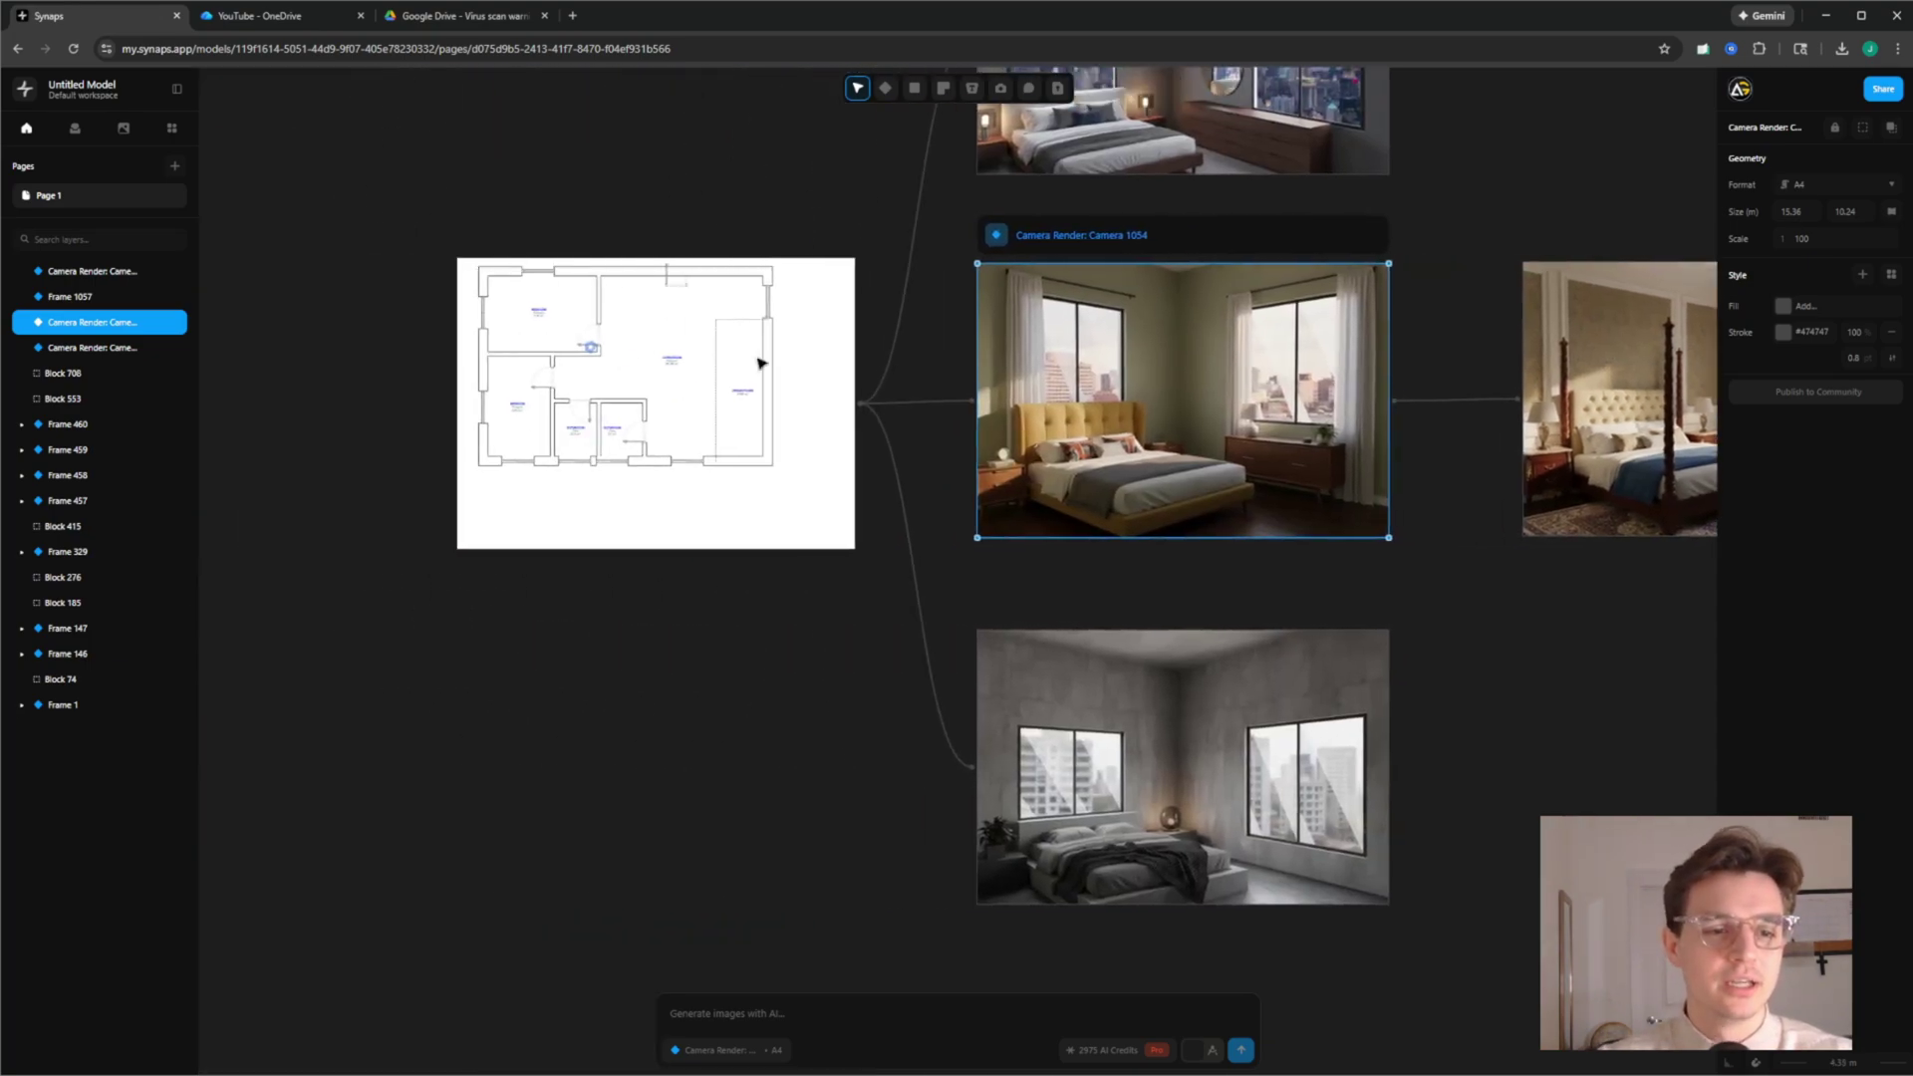
Select the bedroom camera in the plan and check its field of view against the windows in the midcentury render and its variation
ctrl+scroll(533, 337, up, 3)
click(676, 365)
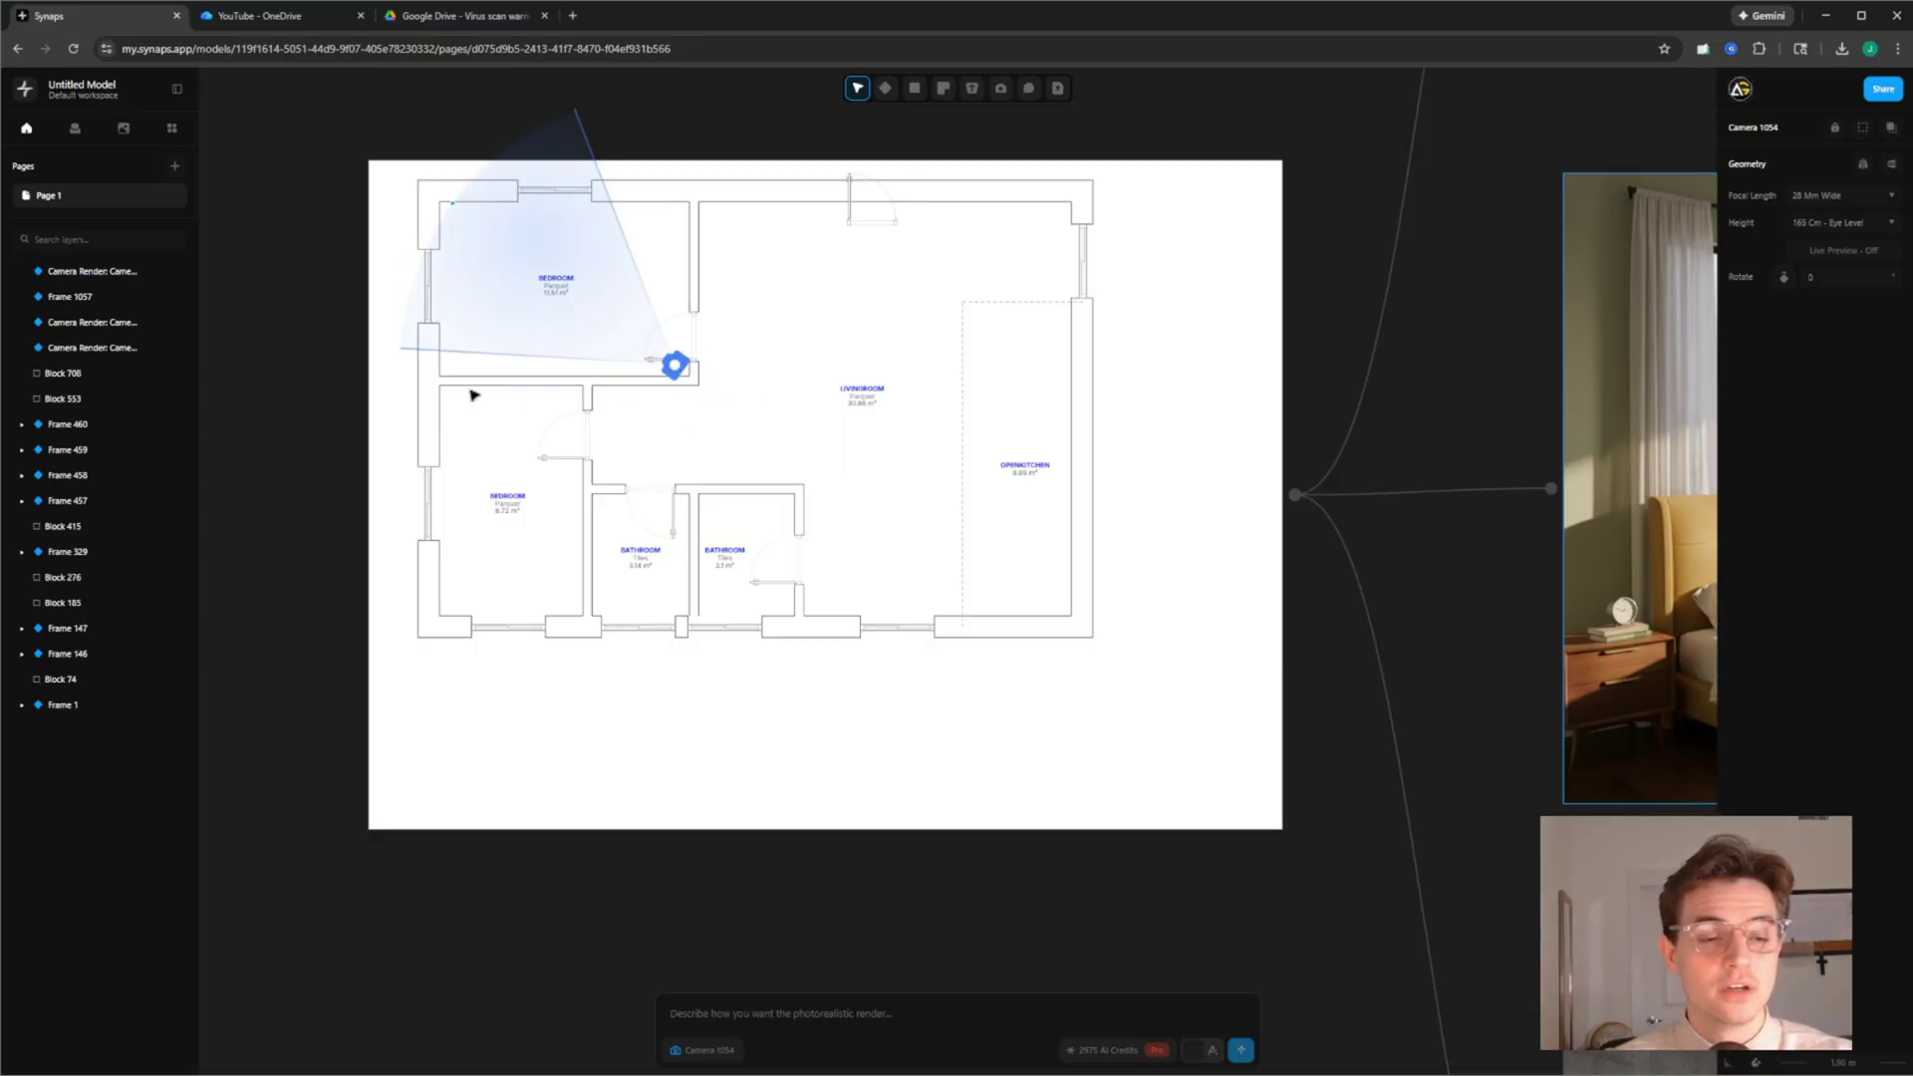
ctrl+scroll(551, 311, down, 3)
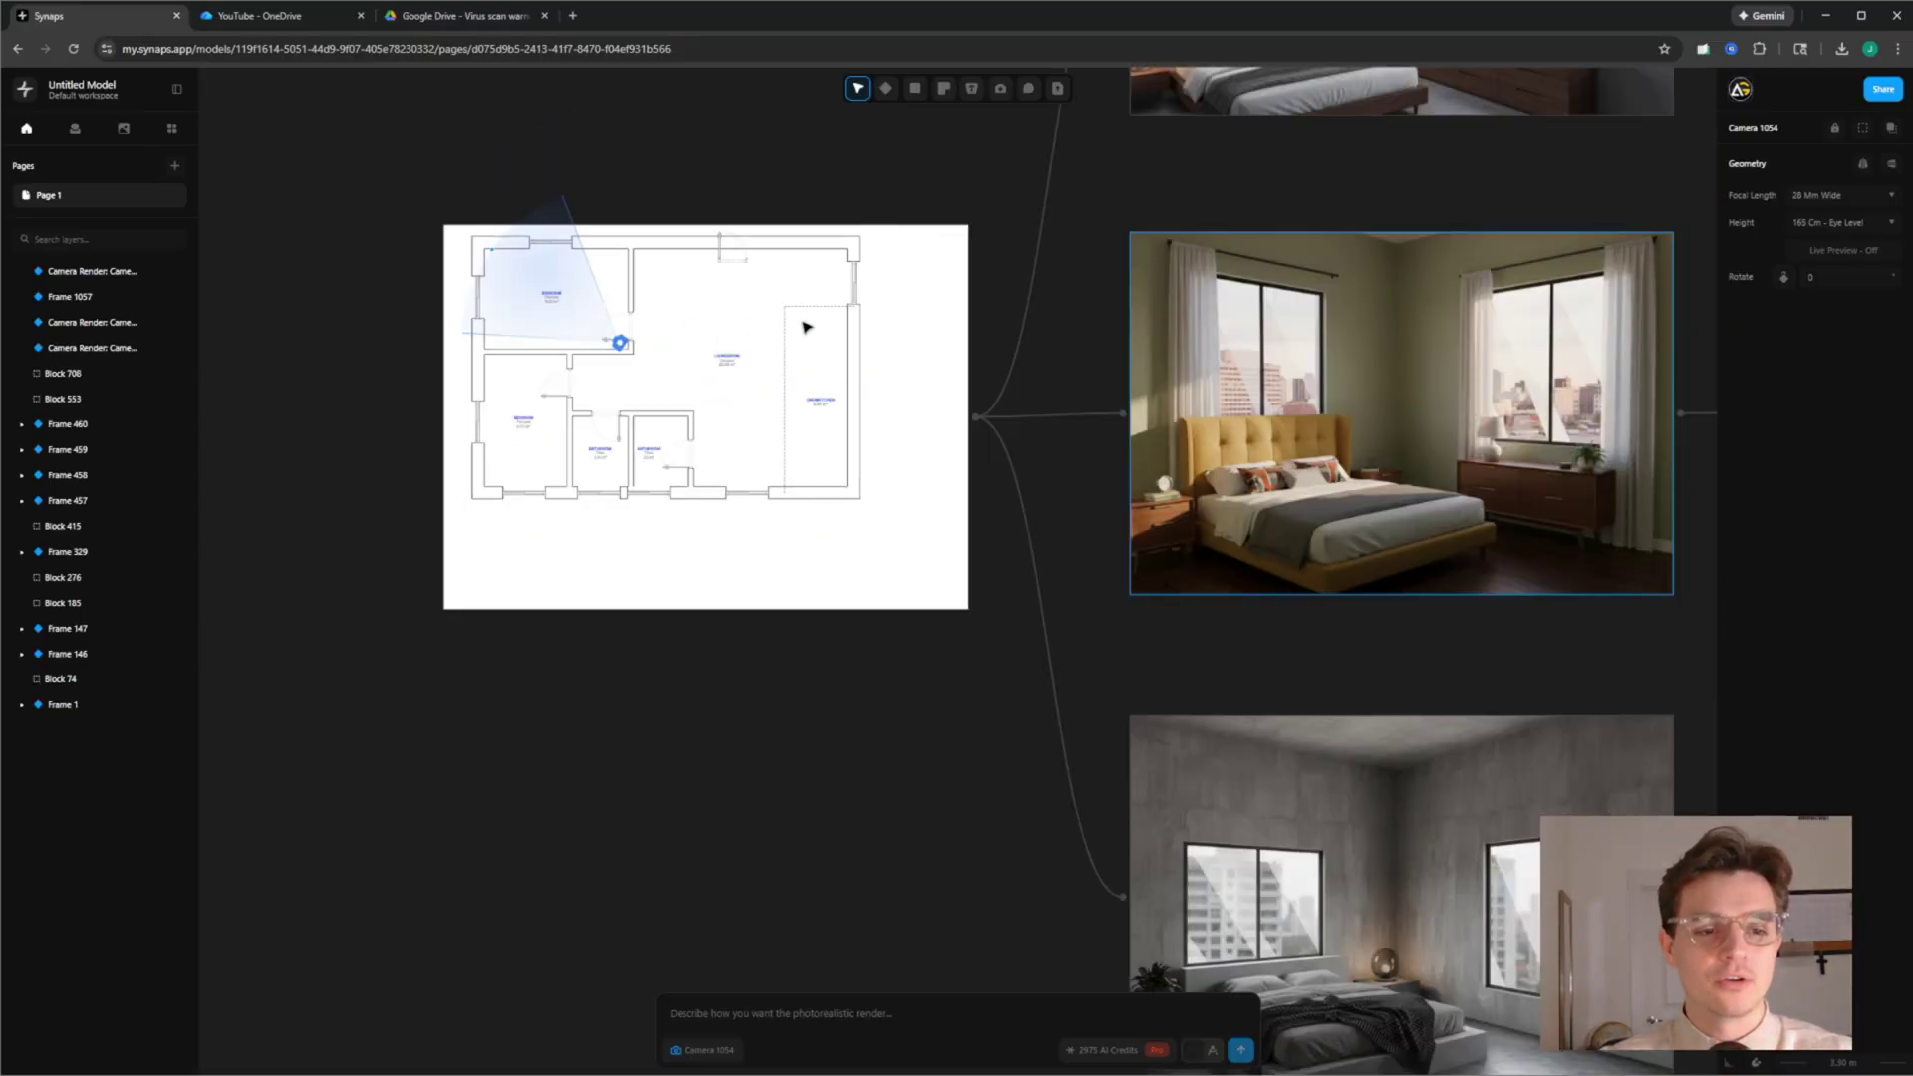
scroll(800, 328, right, 6)
scroll(698, 334, down, 2)
scroll(647, 333, right, 8)
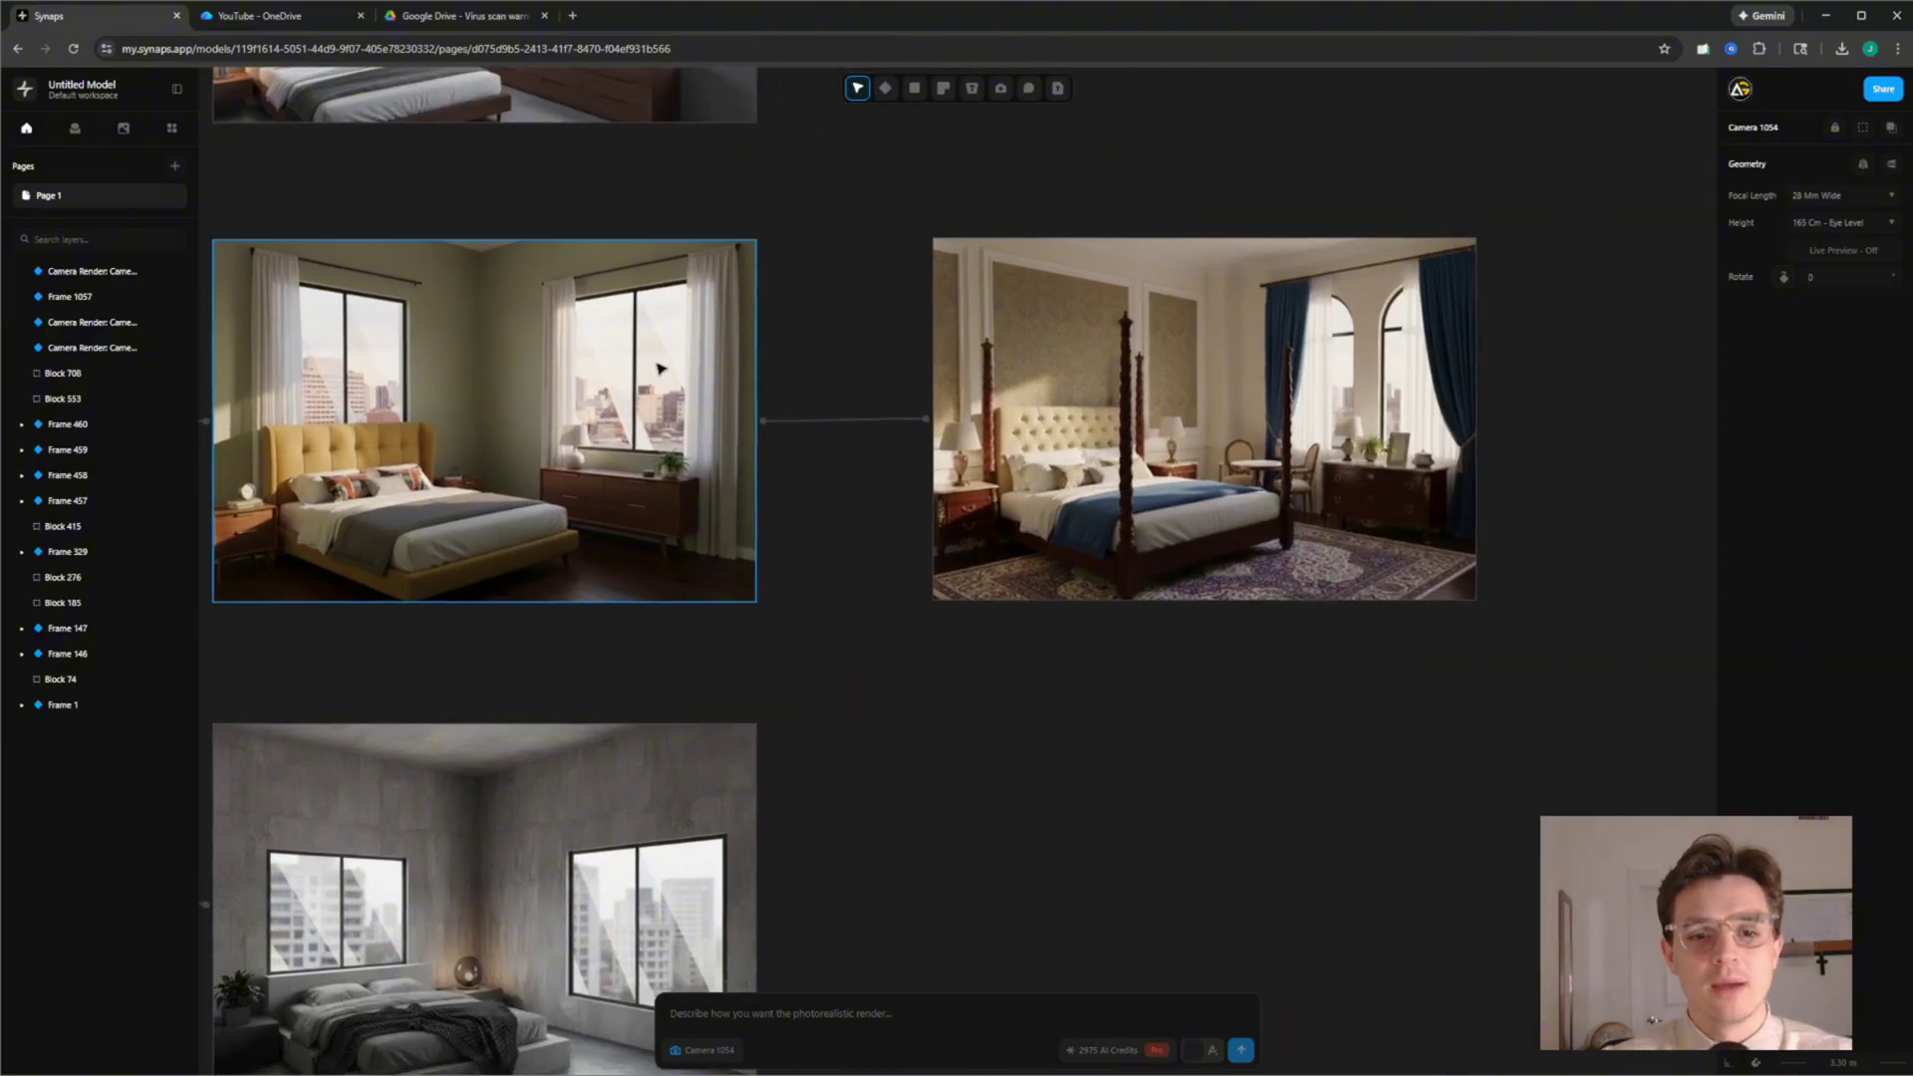
click(694, 325)
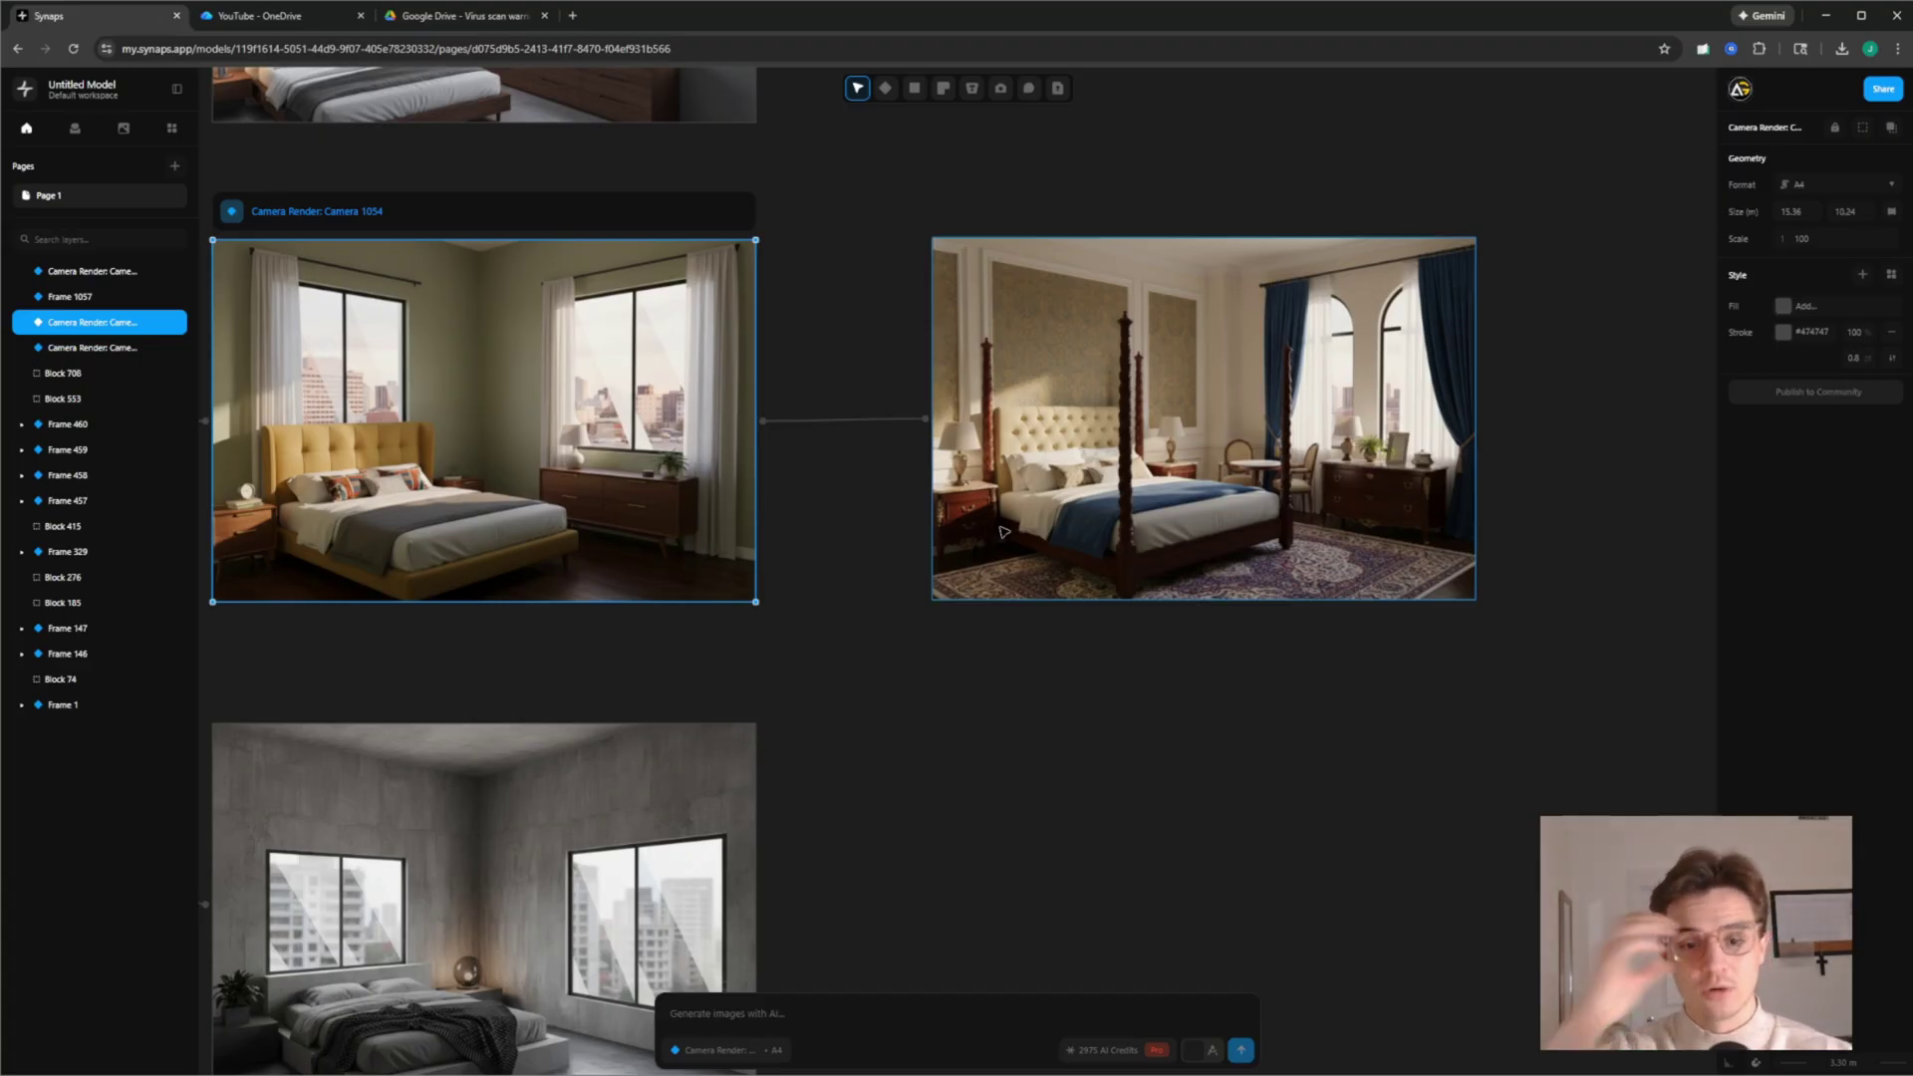
scroll(1004, 532, left, 3)
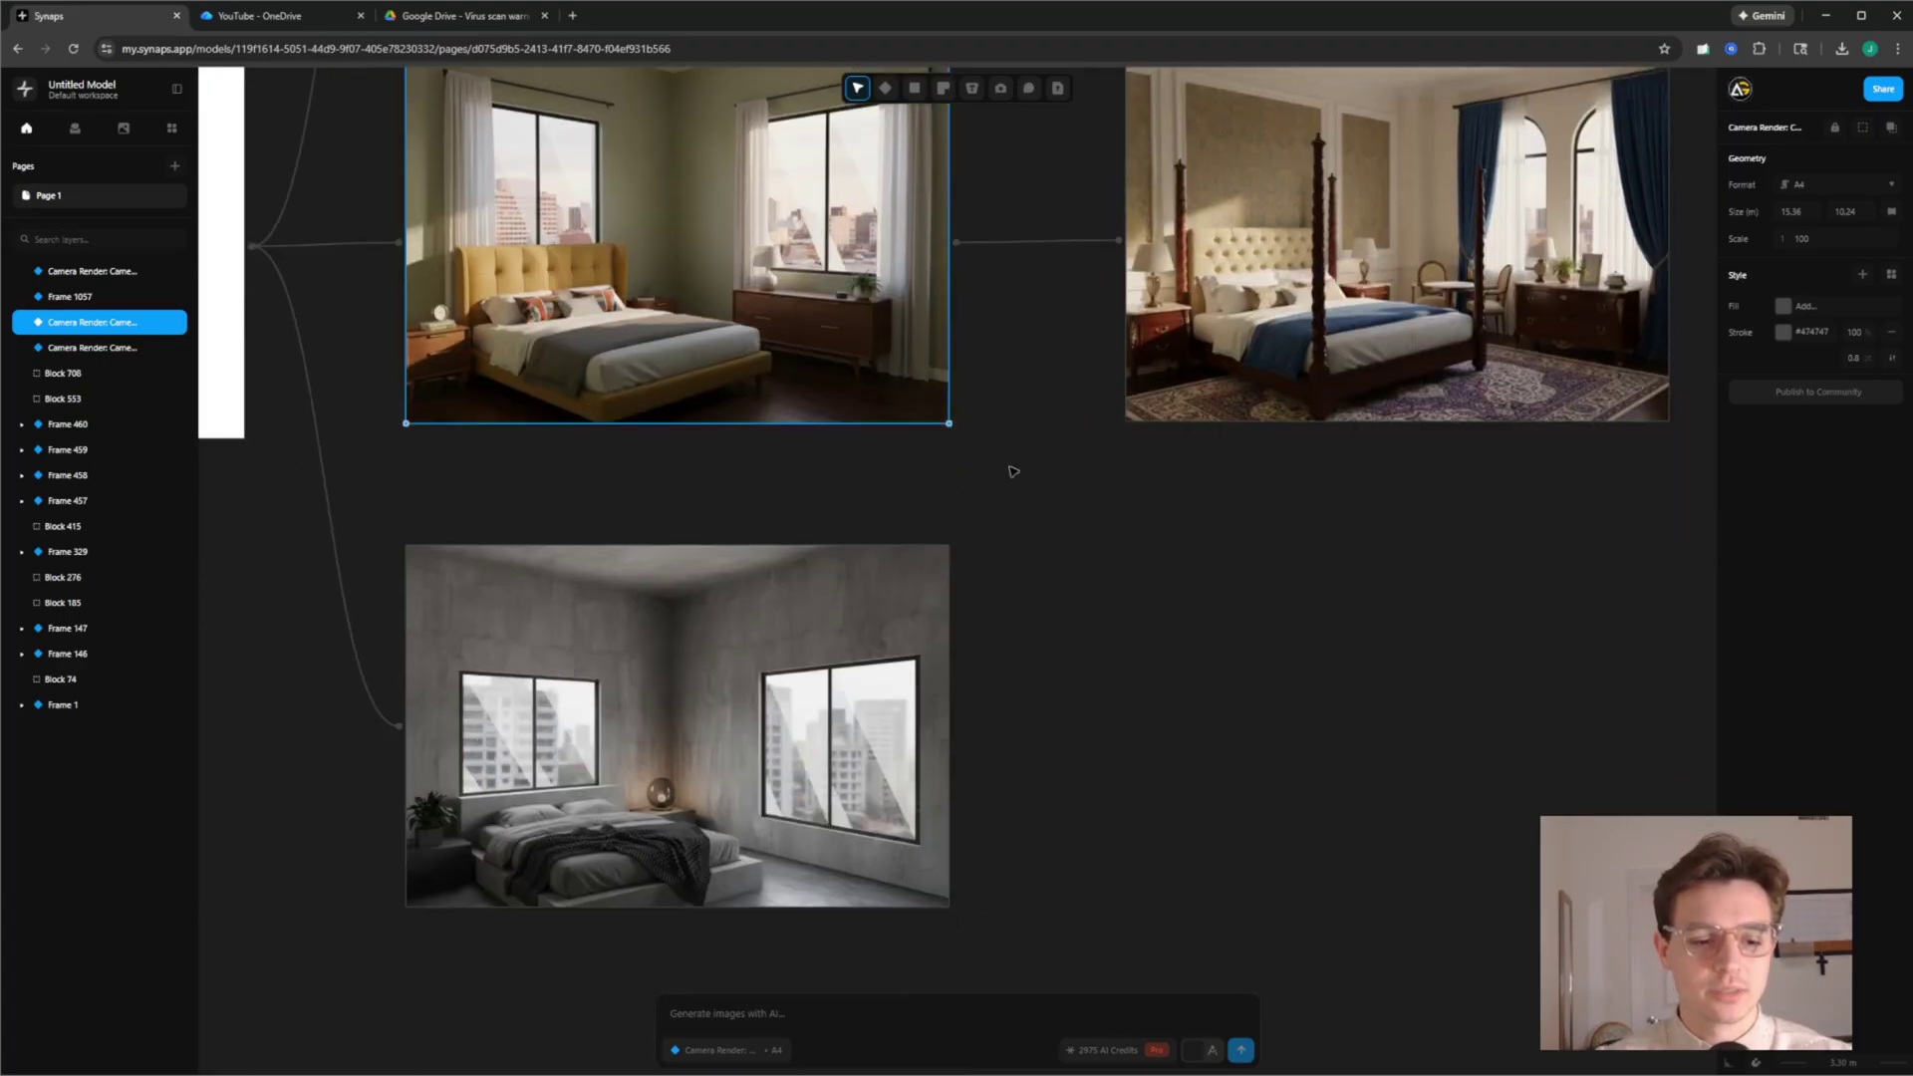
scroll(961, 688, up, 2)
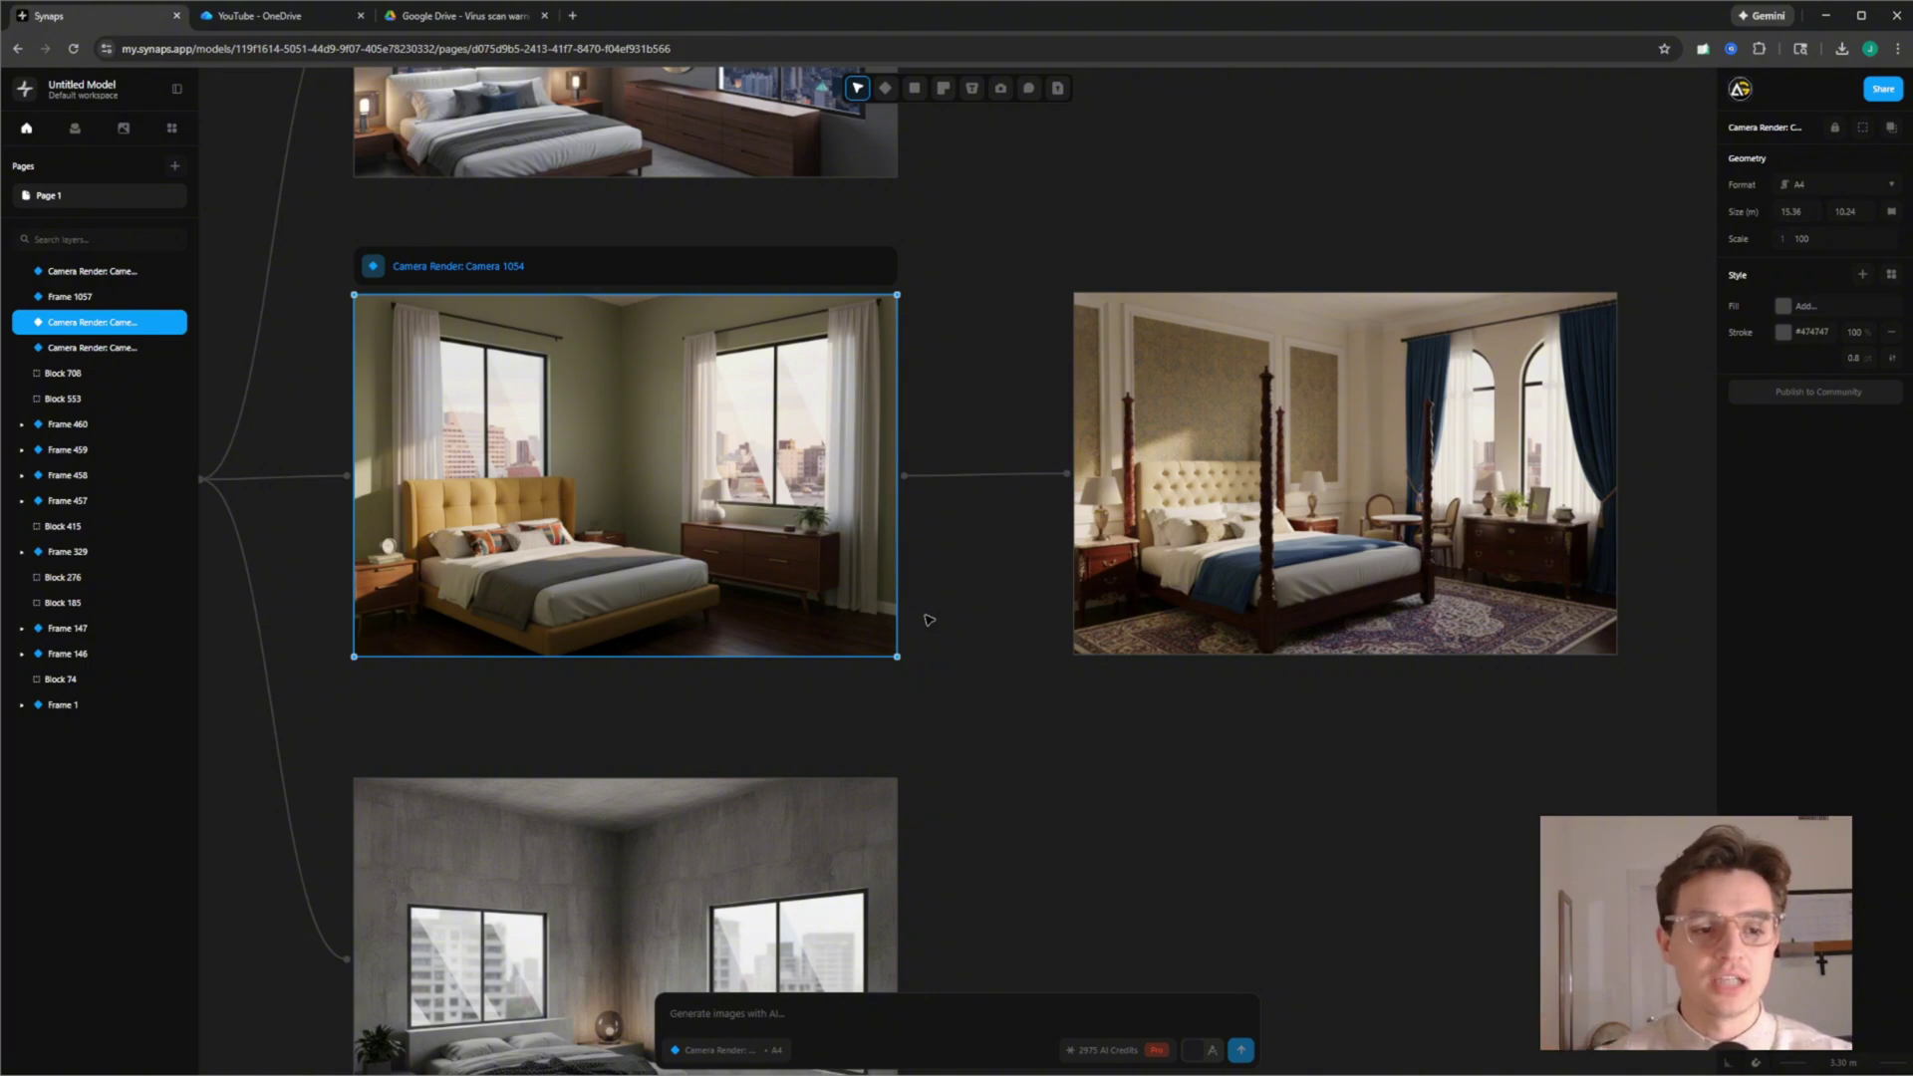
scroll(995, 534, down, 5)
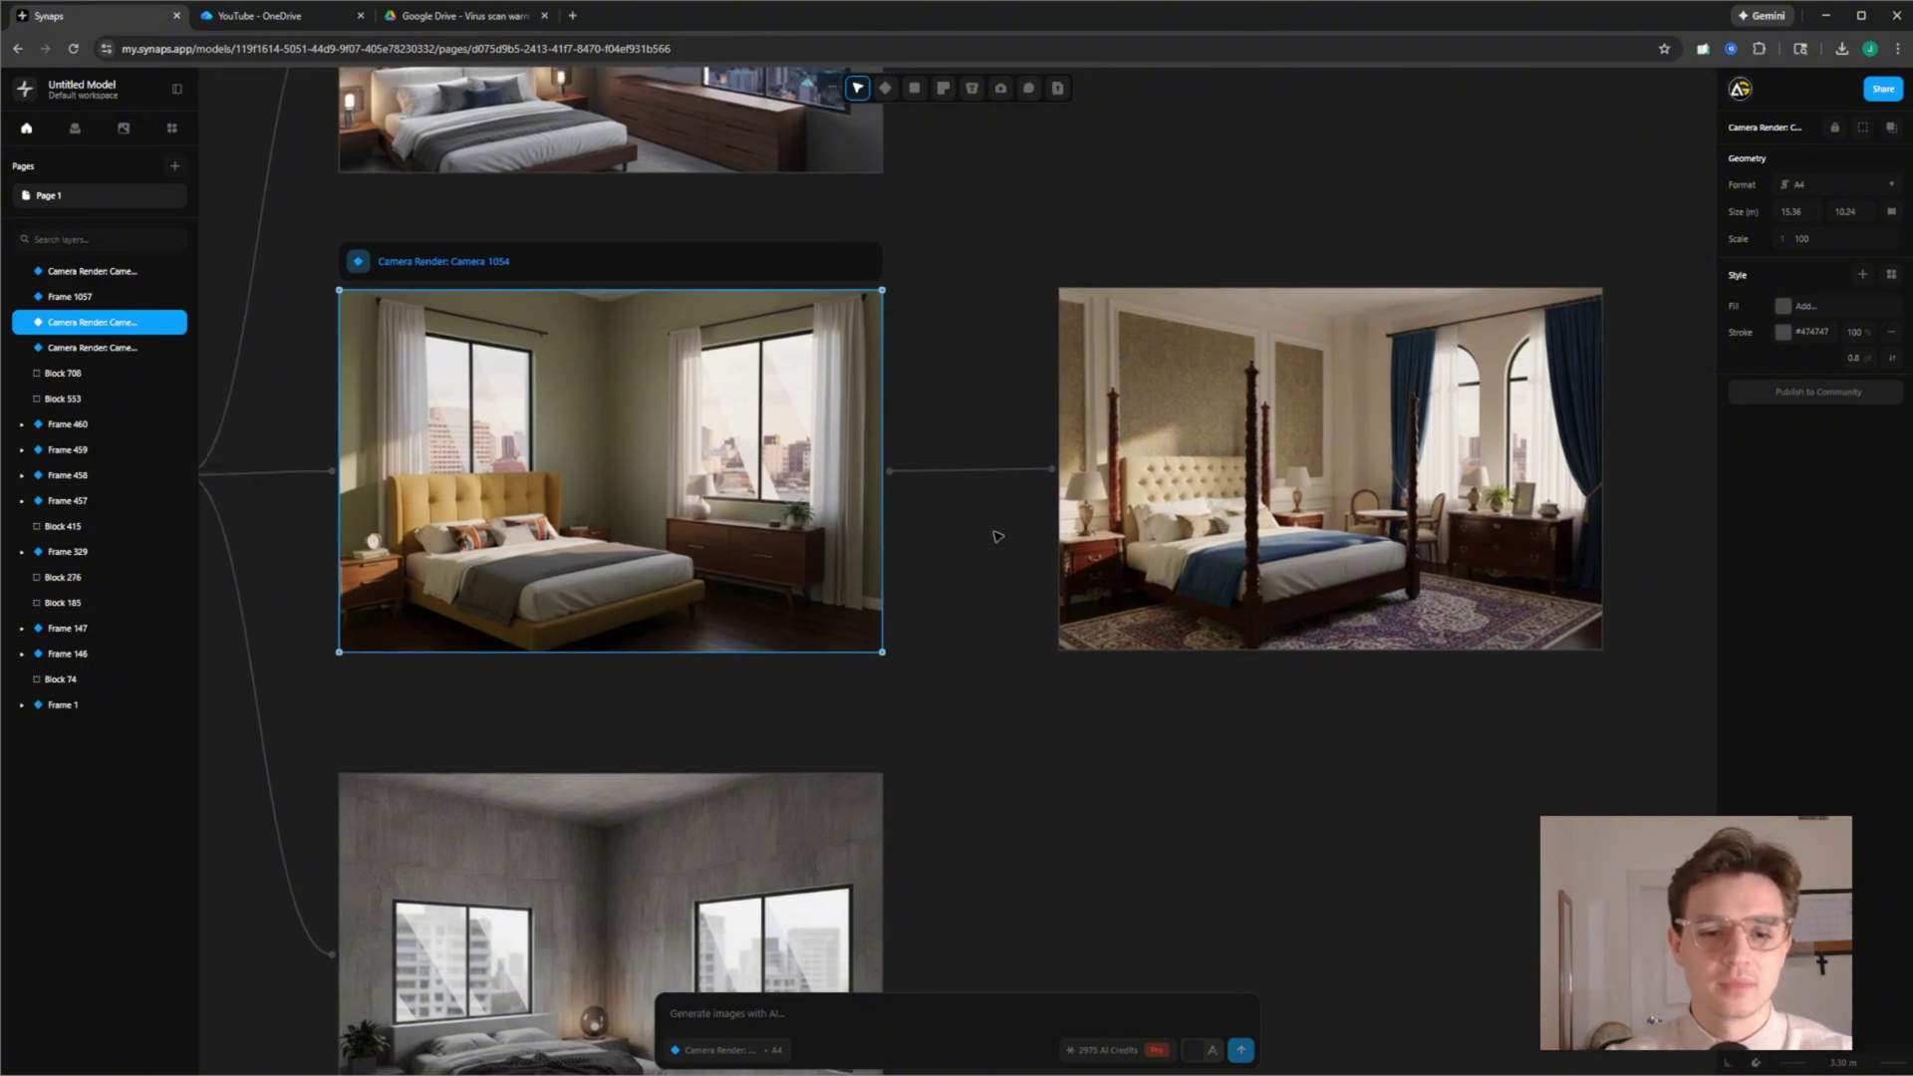
Generate an edit of the dark-walled bedroom render with the prompt "change the wall to white and add a wood slat ceiling with a fan."
scroll(845, 412, up, 5)
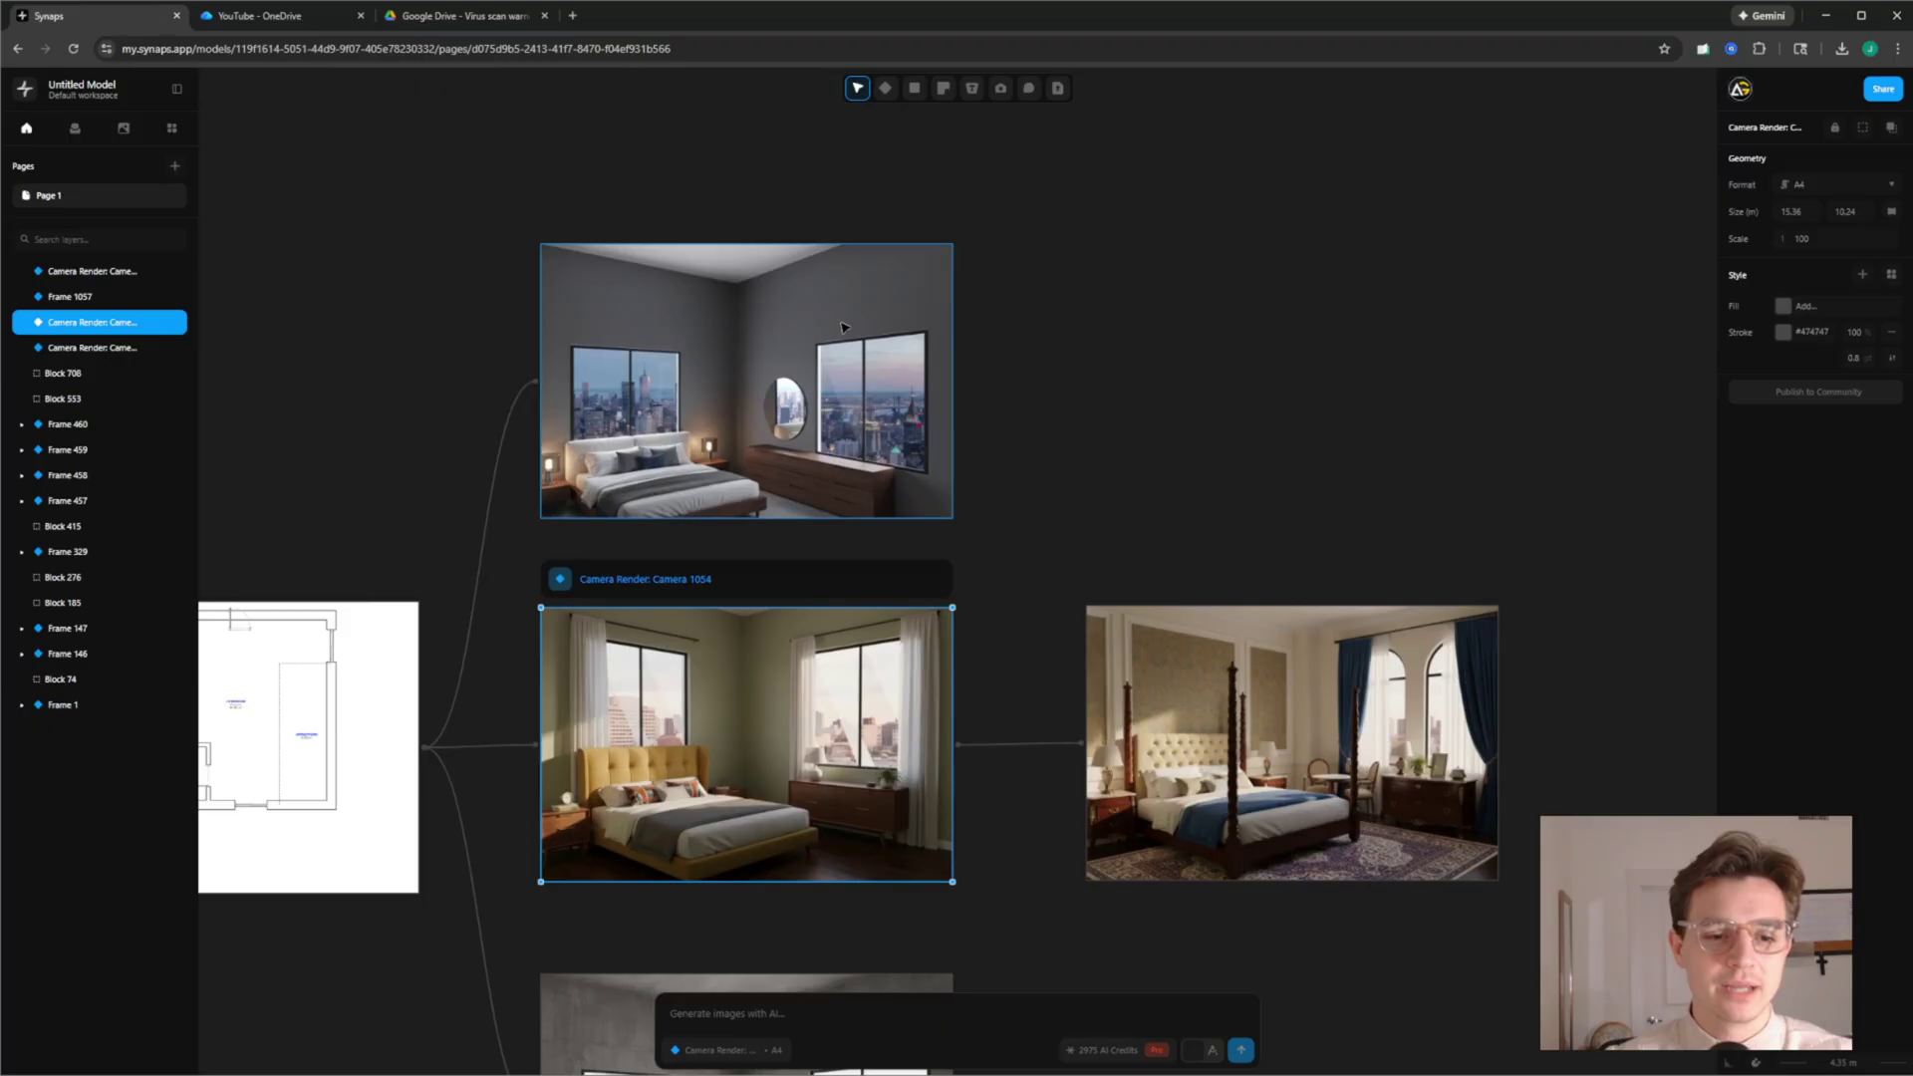
click(844, 411)
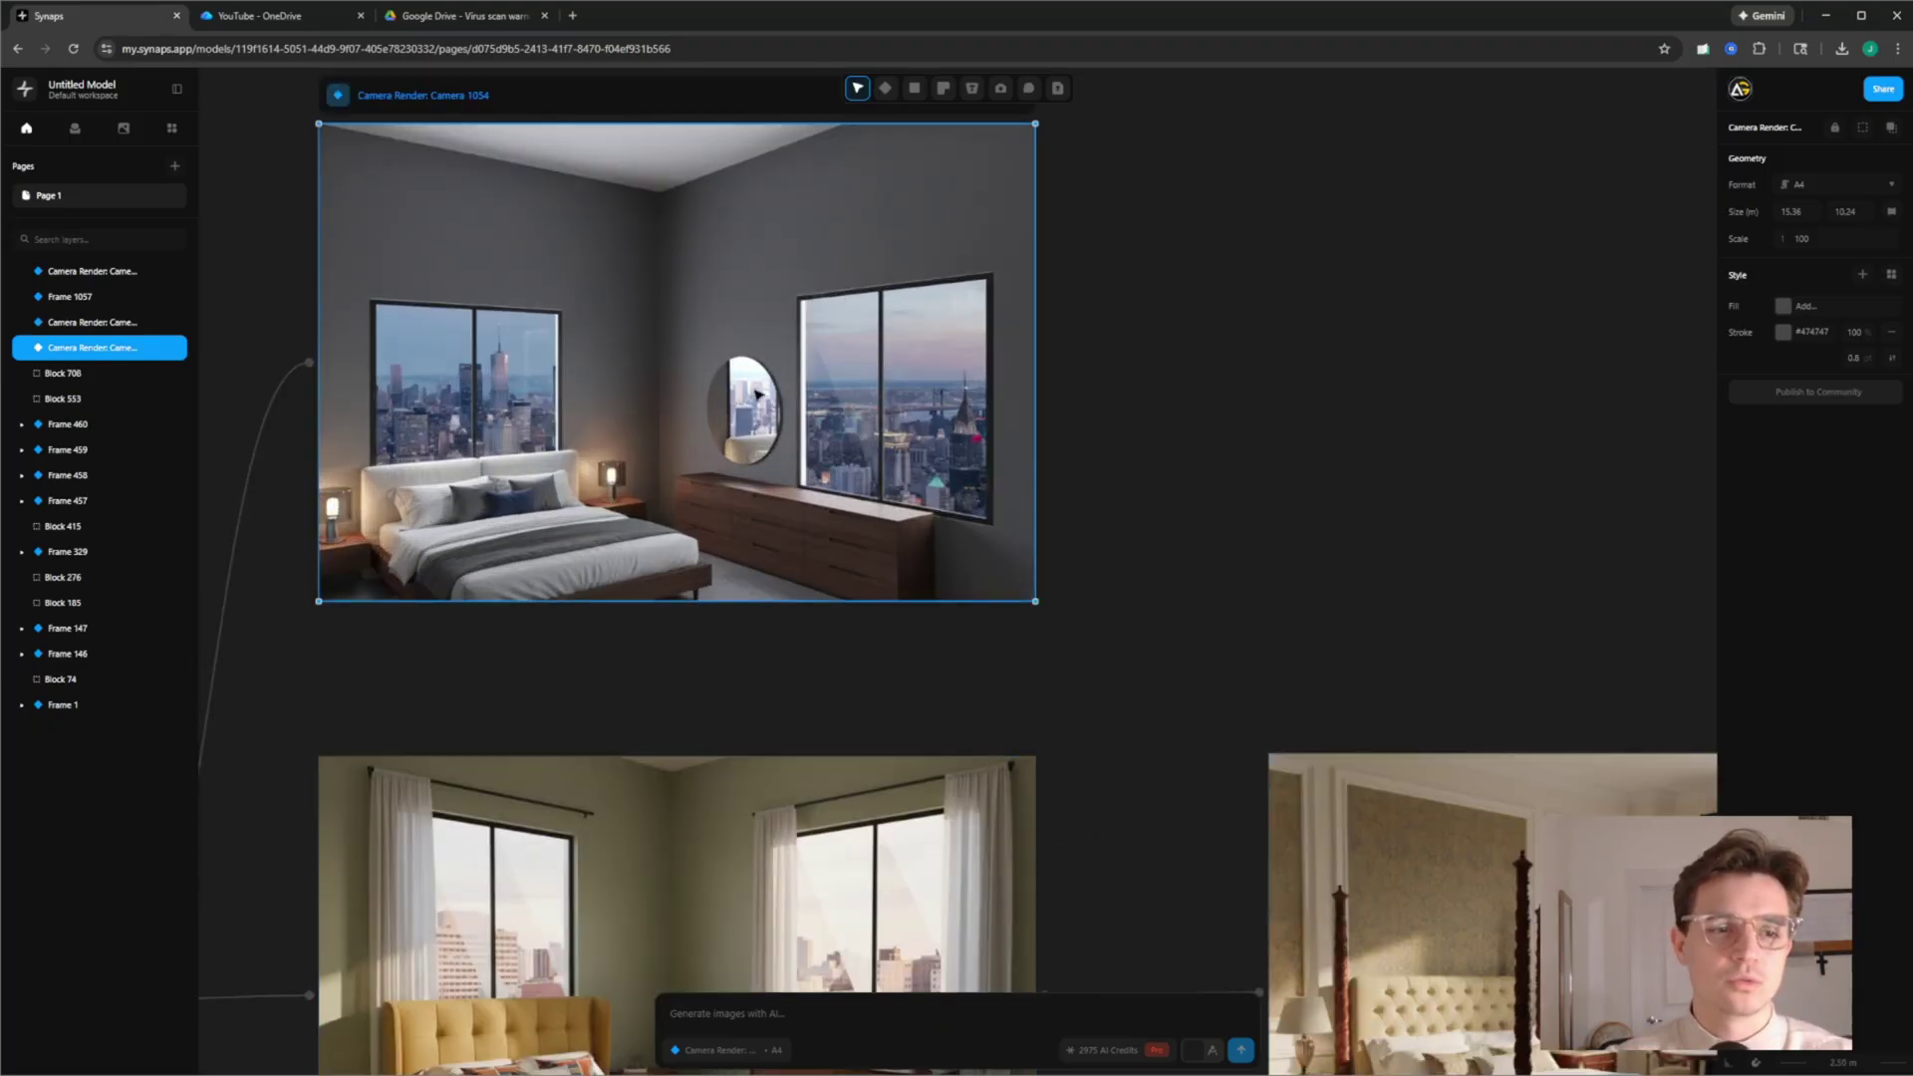
middle_drag(760, 396, 873, 409)
click(834, 1011)
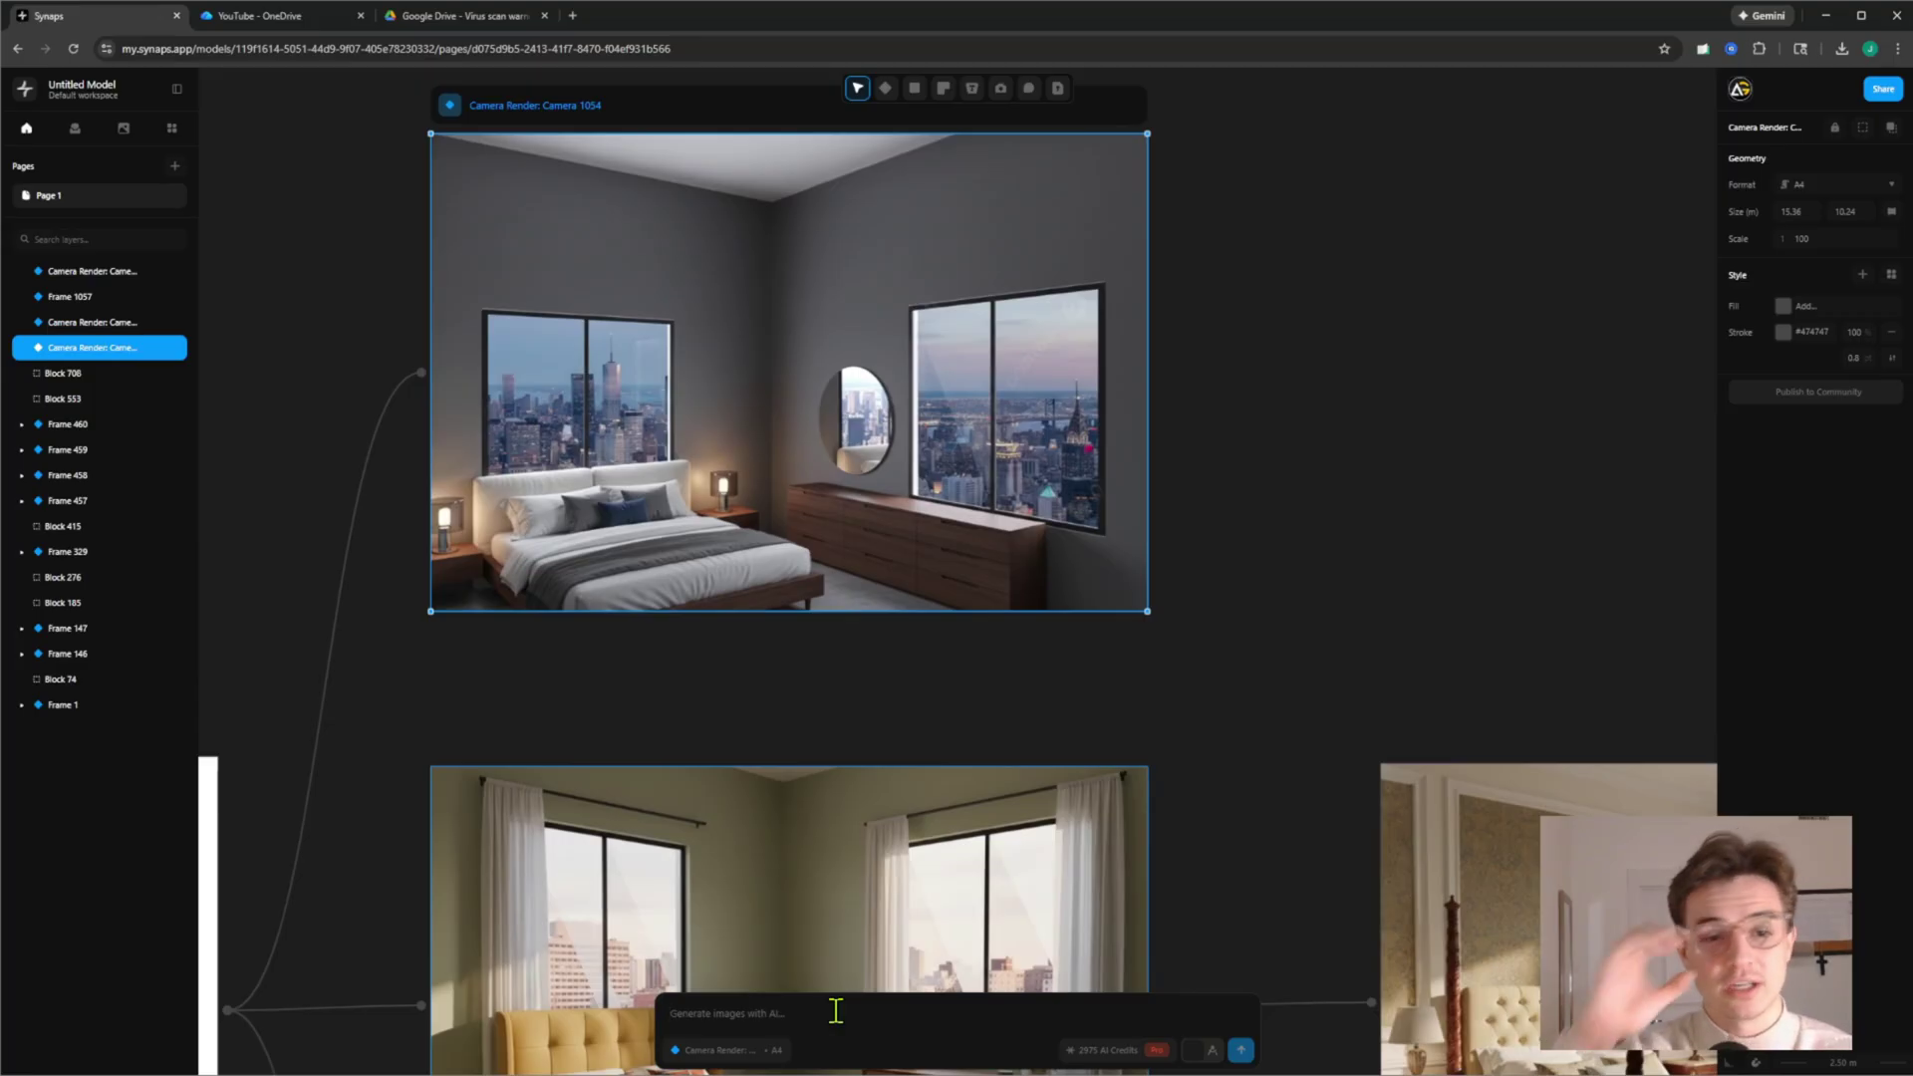
text(change the wall to white and add a wood slat ceiling with a fan.)
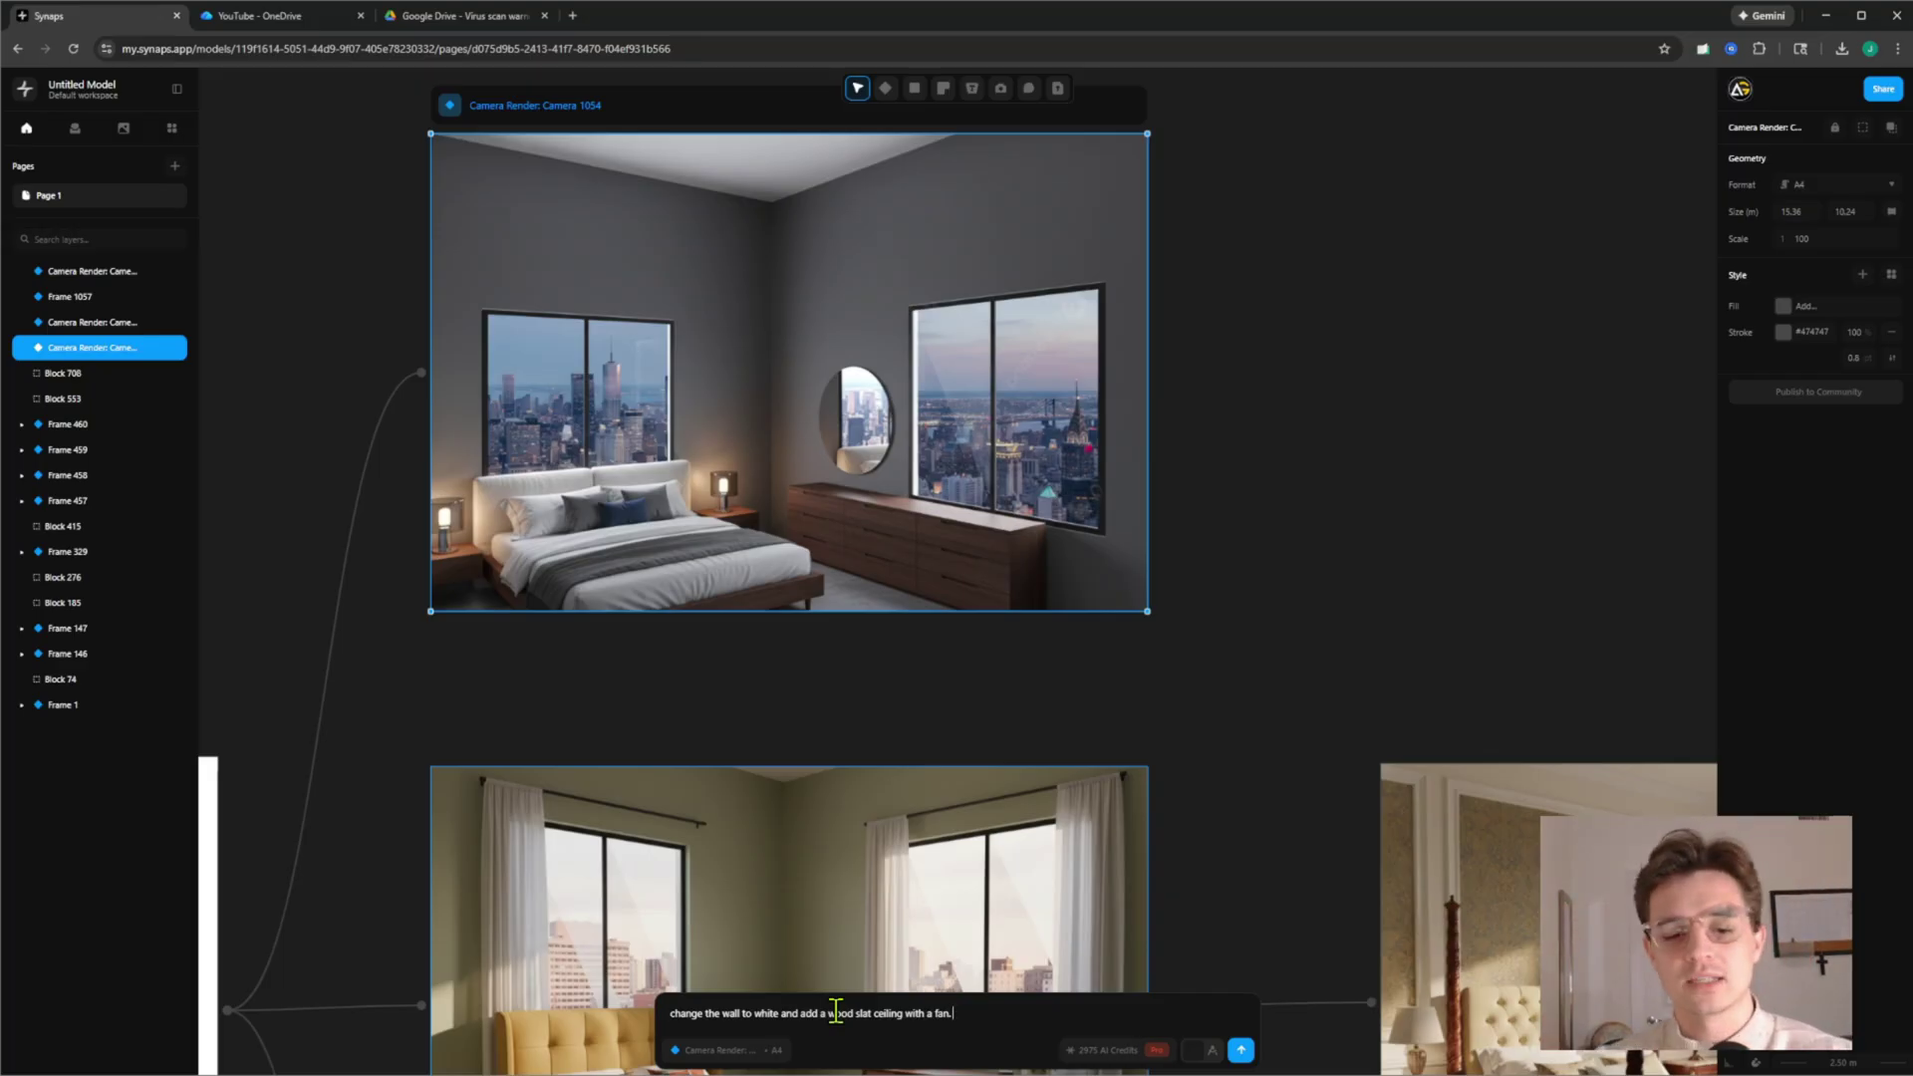
click(1240, 1049)
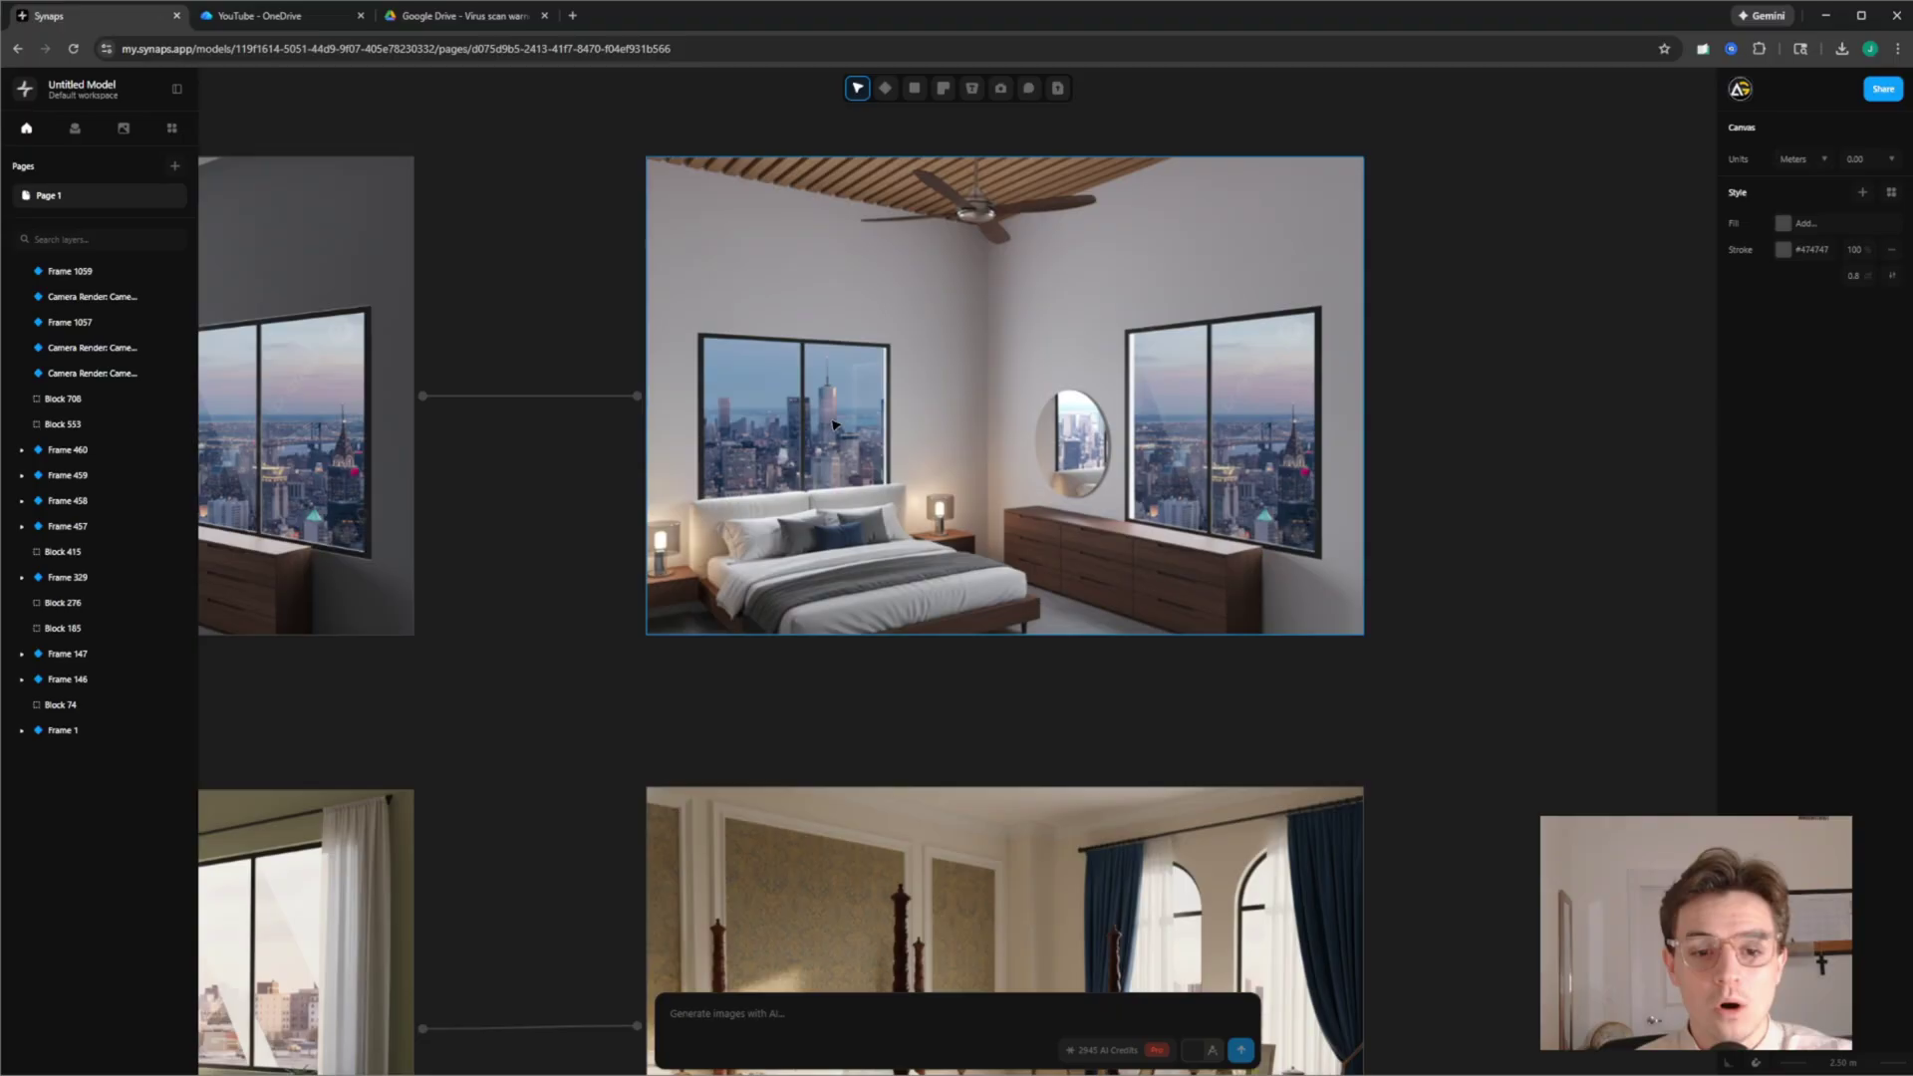
Upload the image "3_lighting fixture 2", place it over the ceiling fan in the white-walled bedroom render and enlarge it
scroll(802, 425, down, 5)
scroll(926, 395, left, 3)
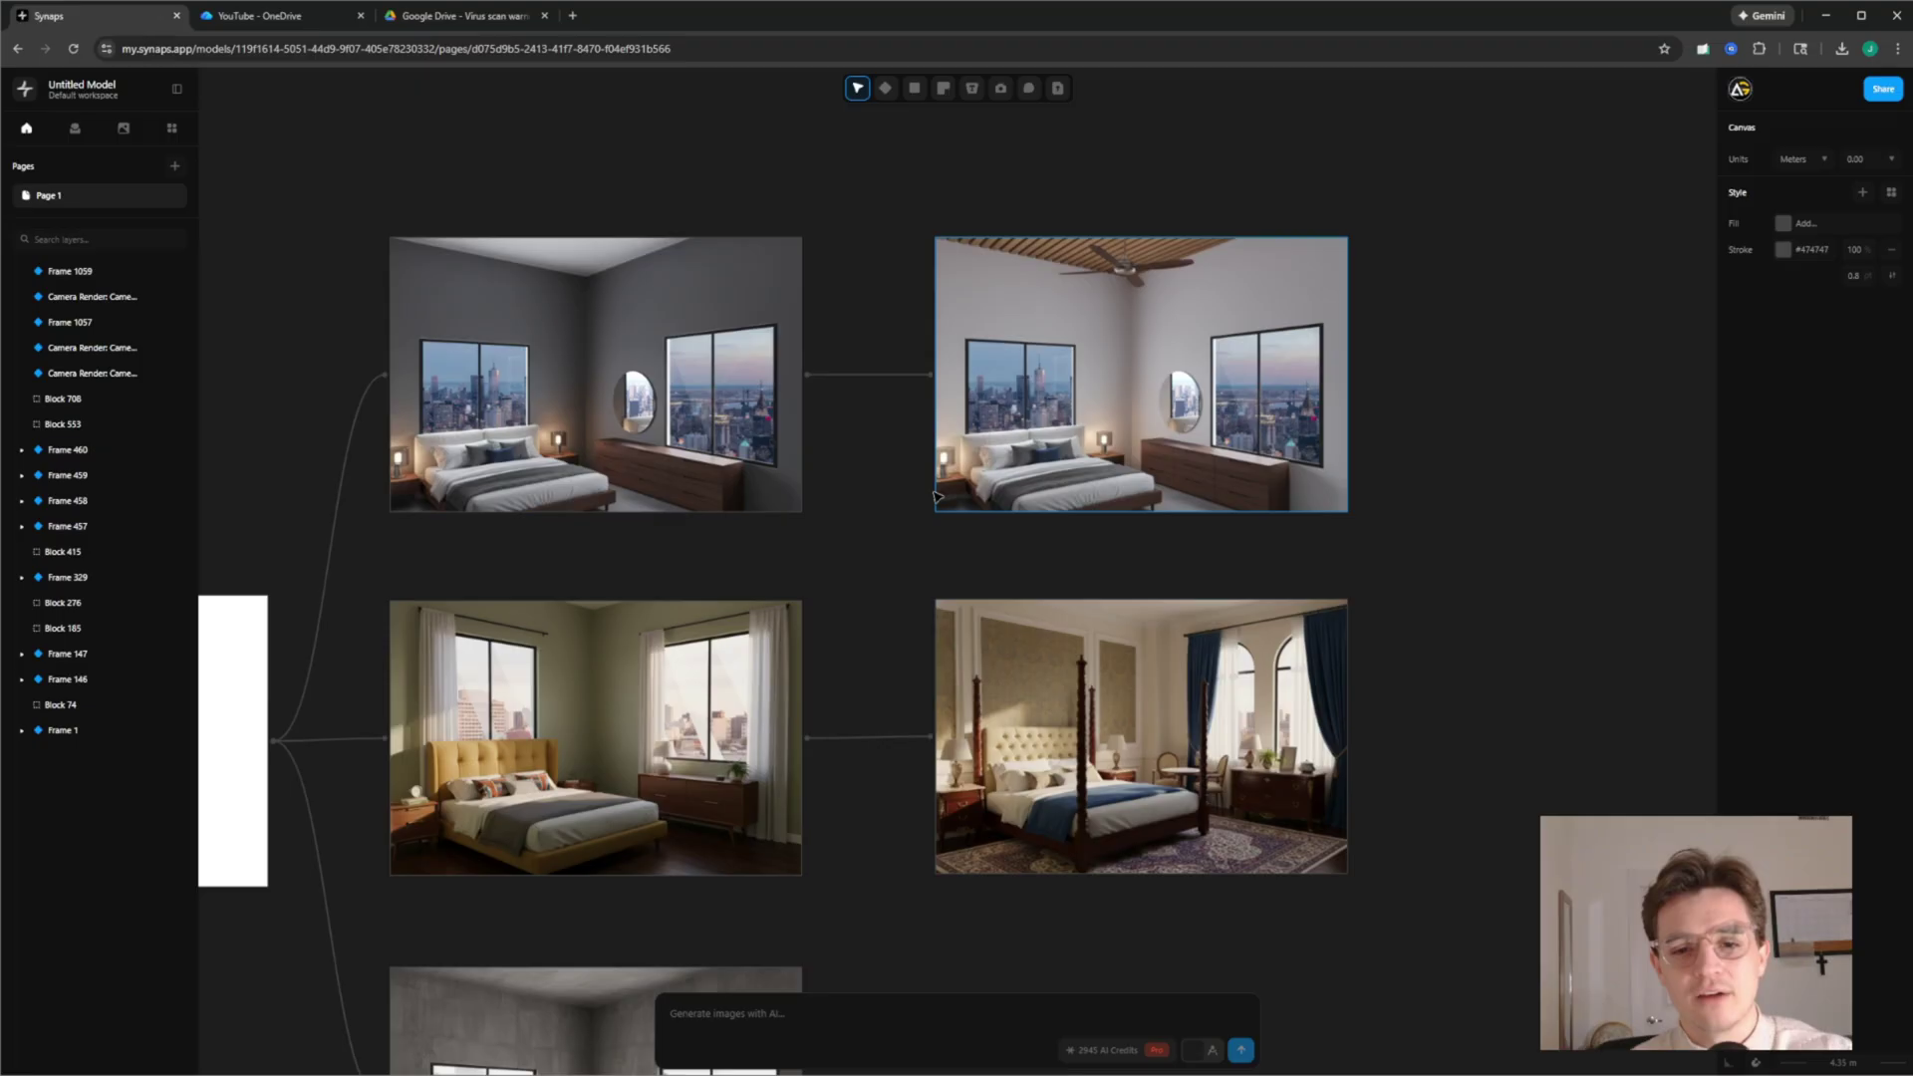
scroll(1134, 423, down, 5)
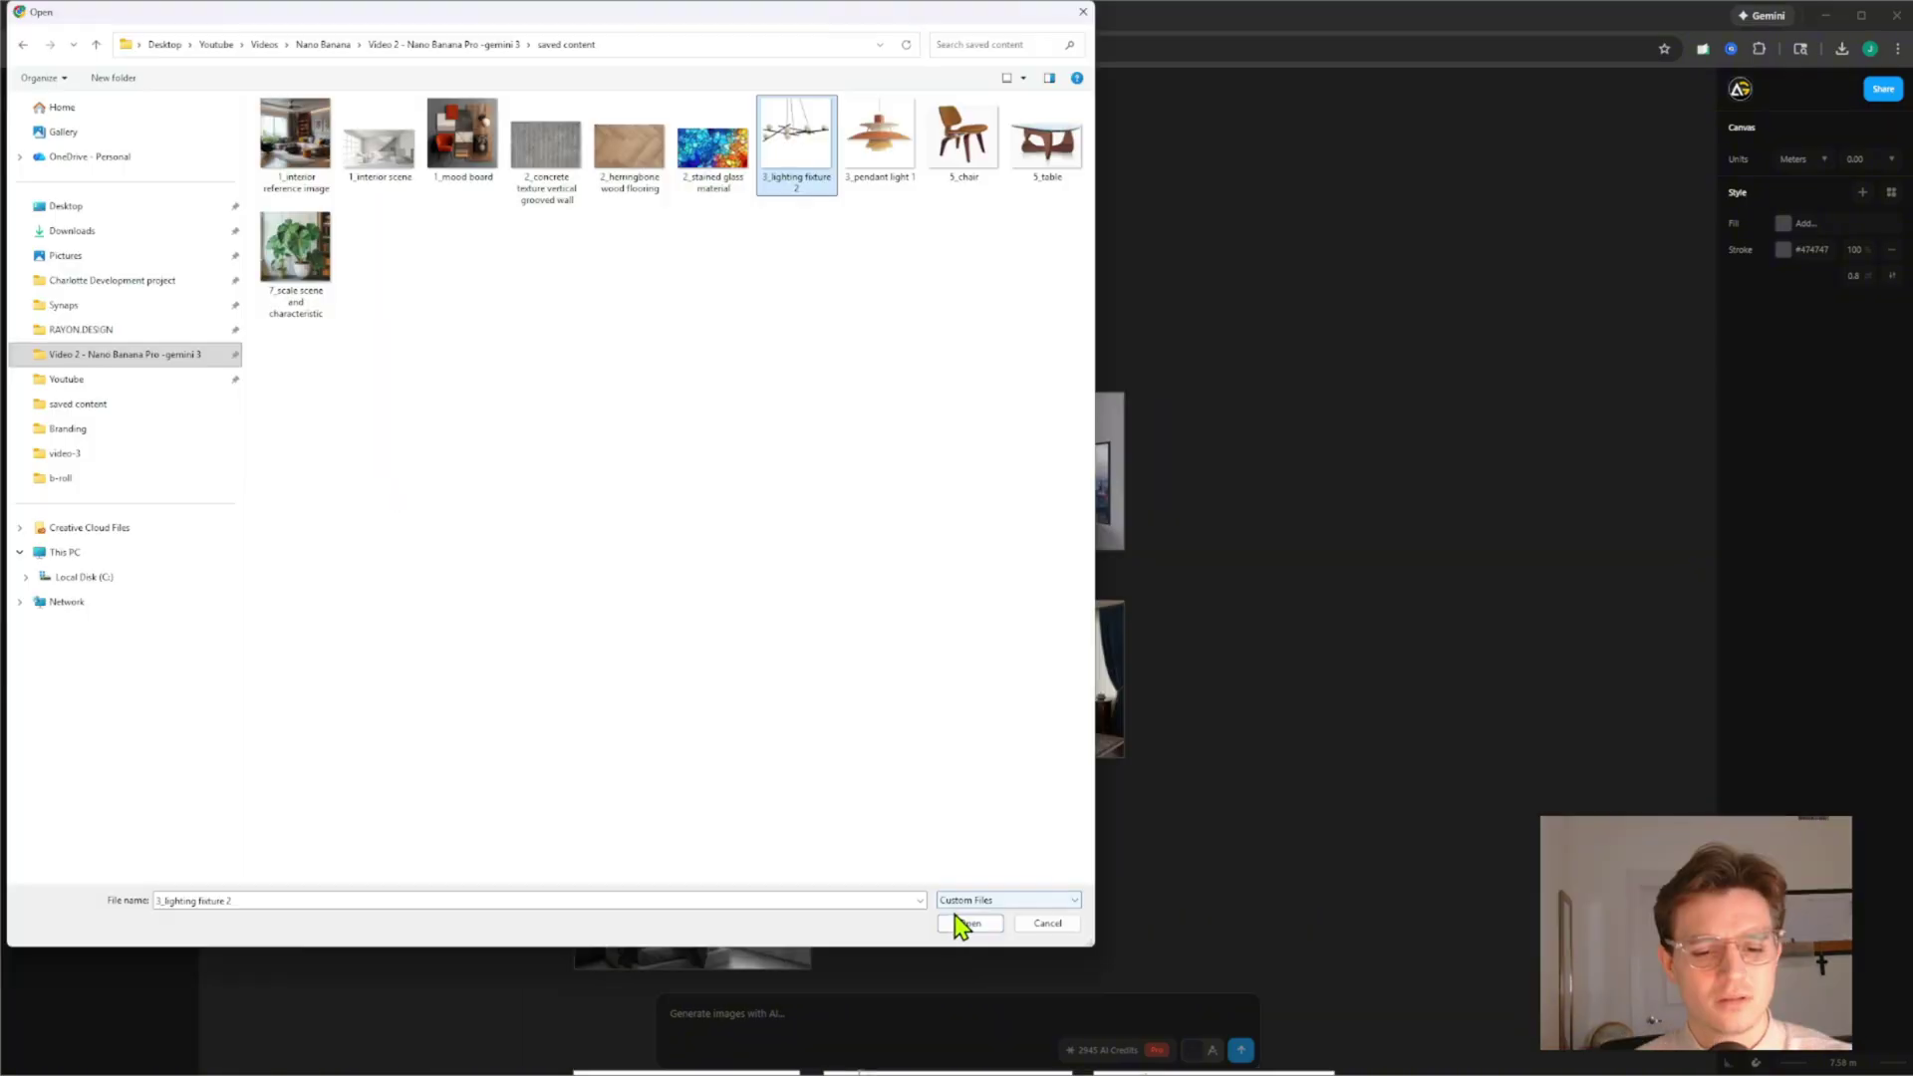
click(957, 918)
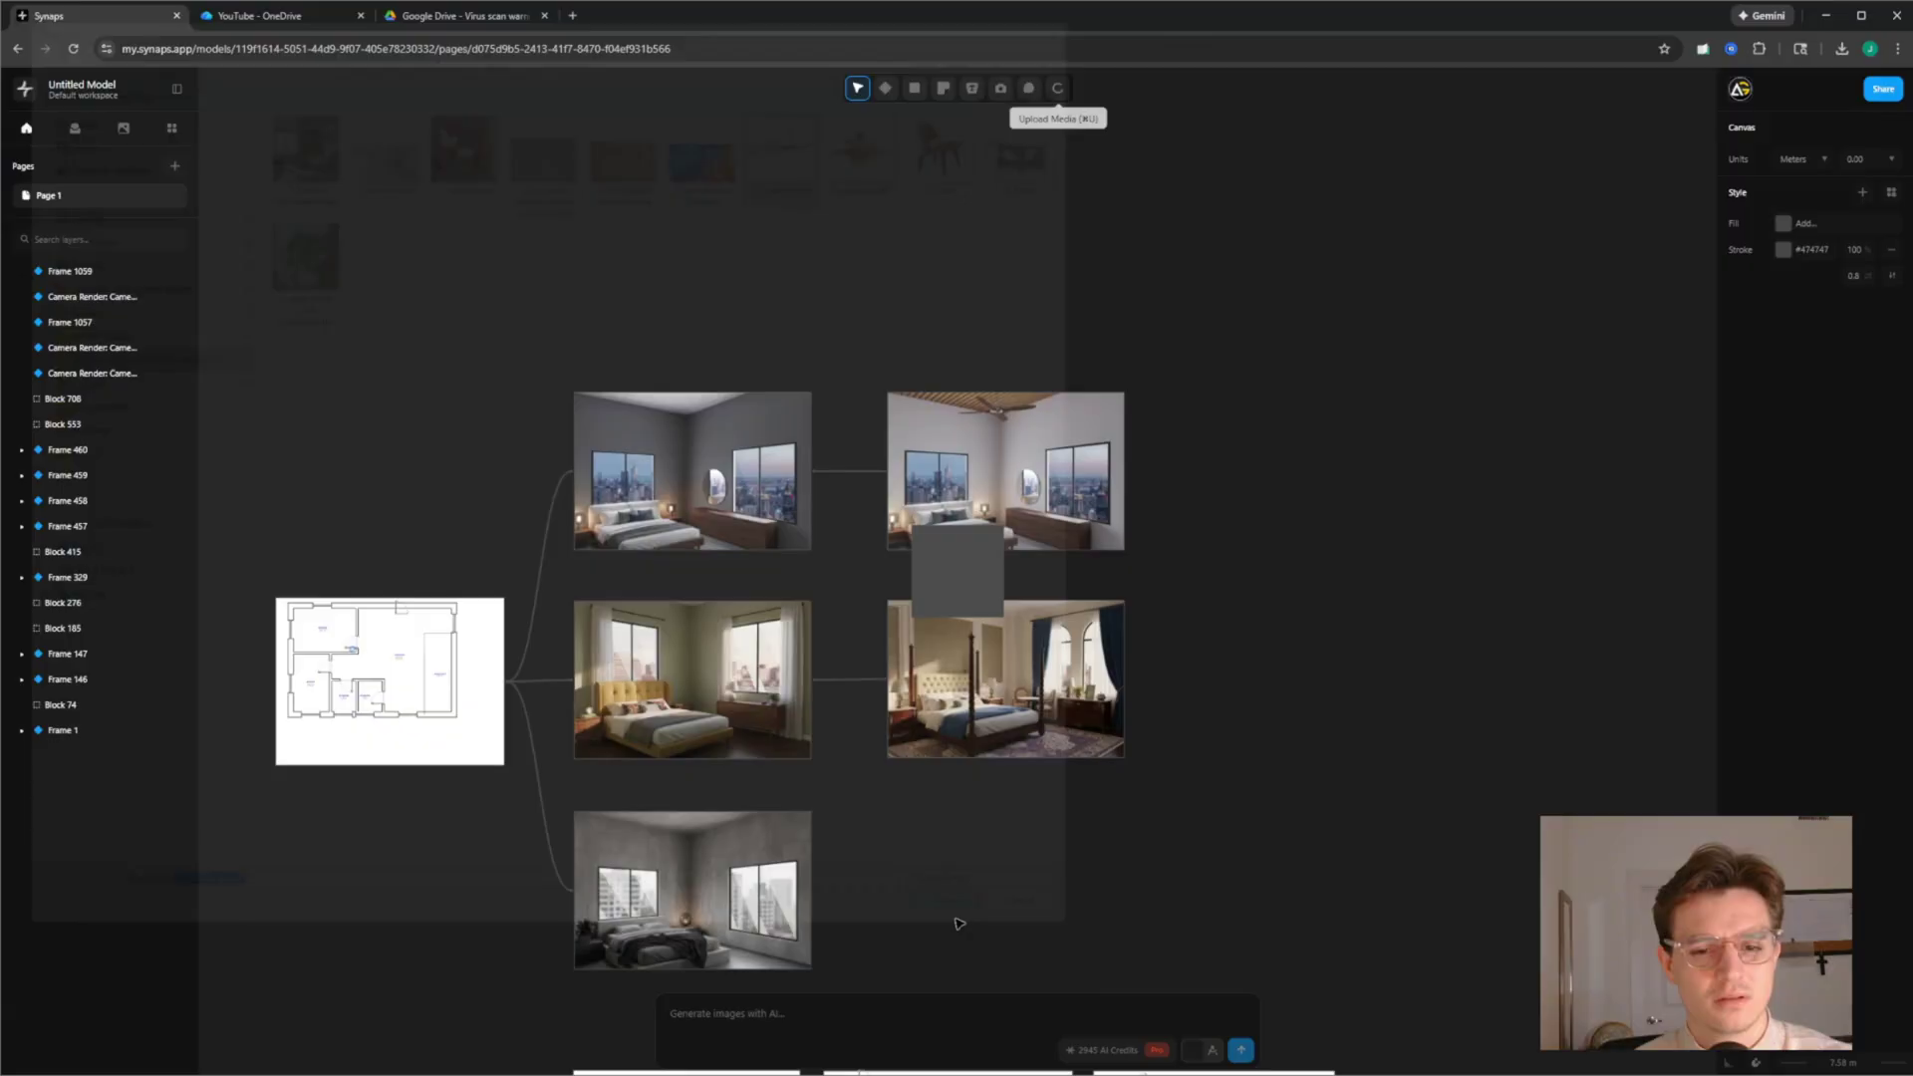
scroll(1031, 485, up, 5)
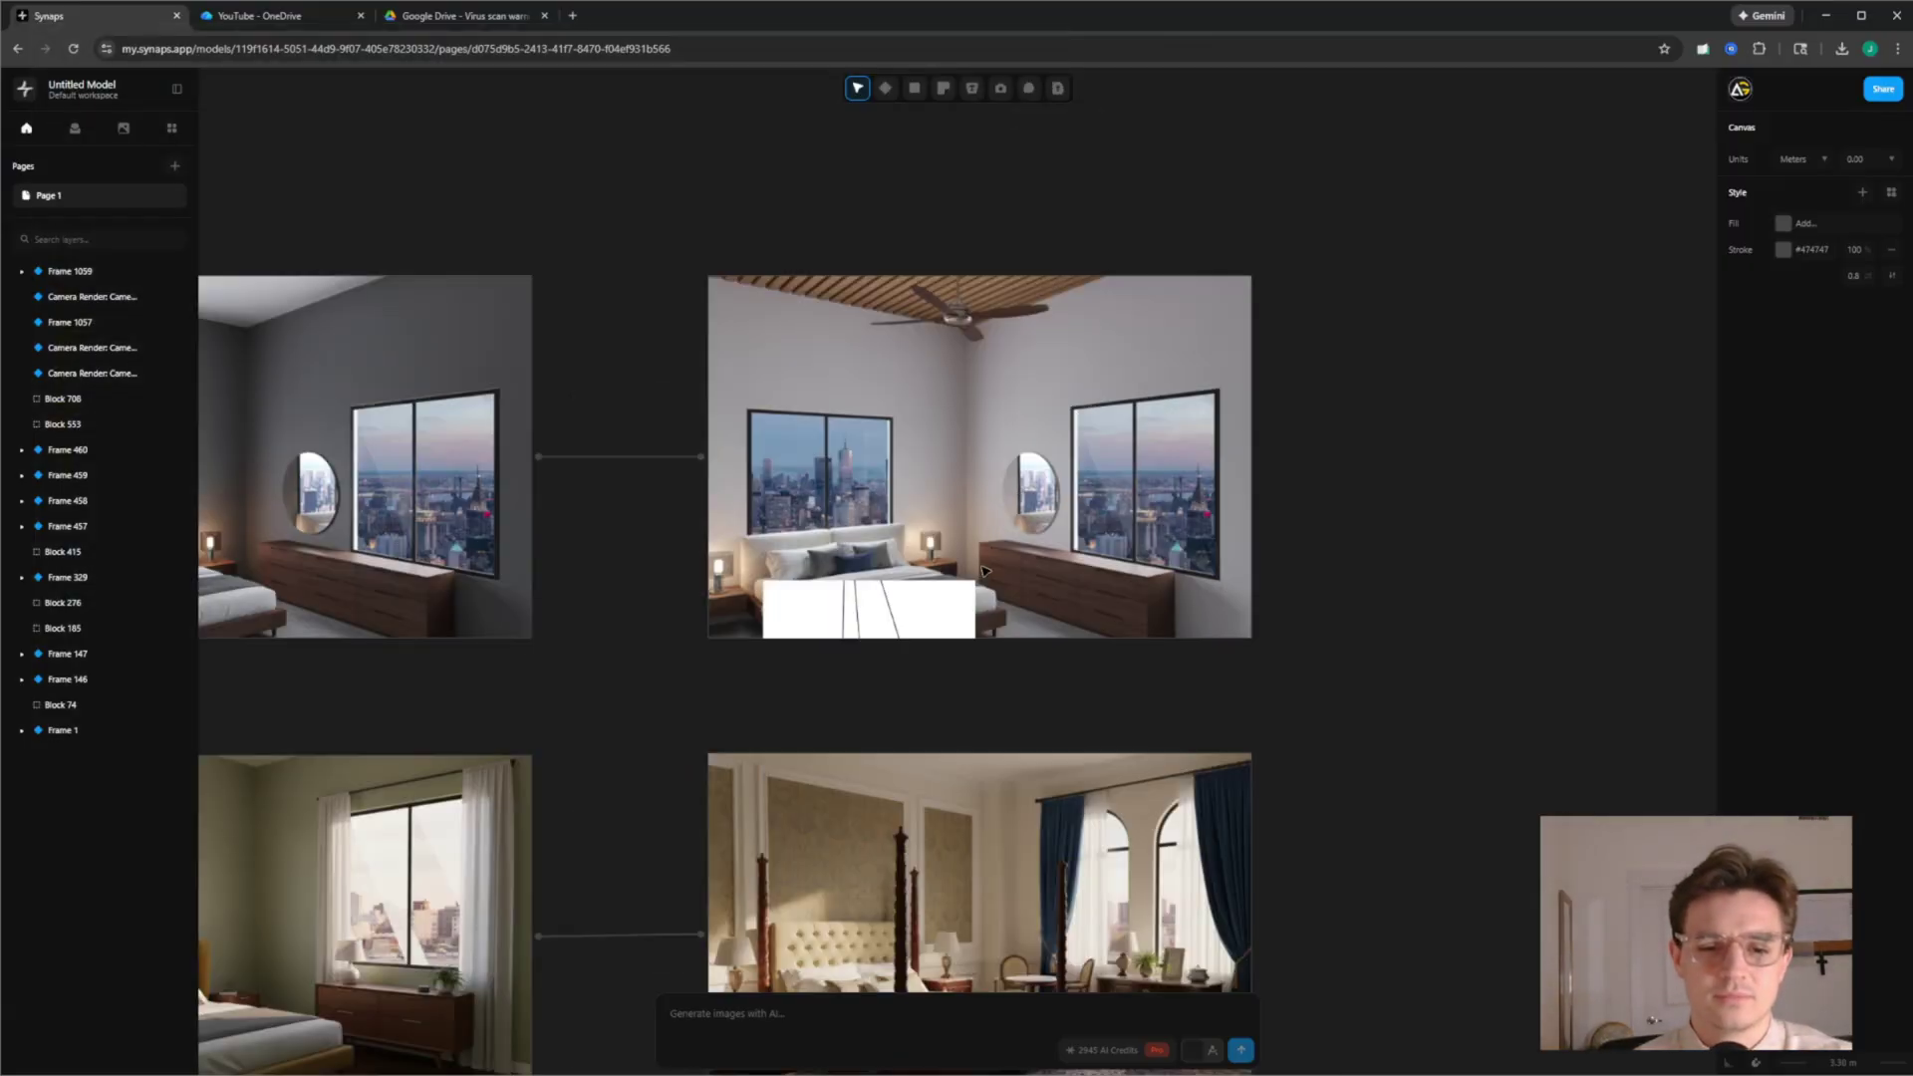
drag(932, 614, 1157, 333)
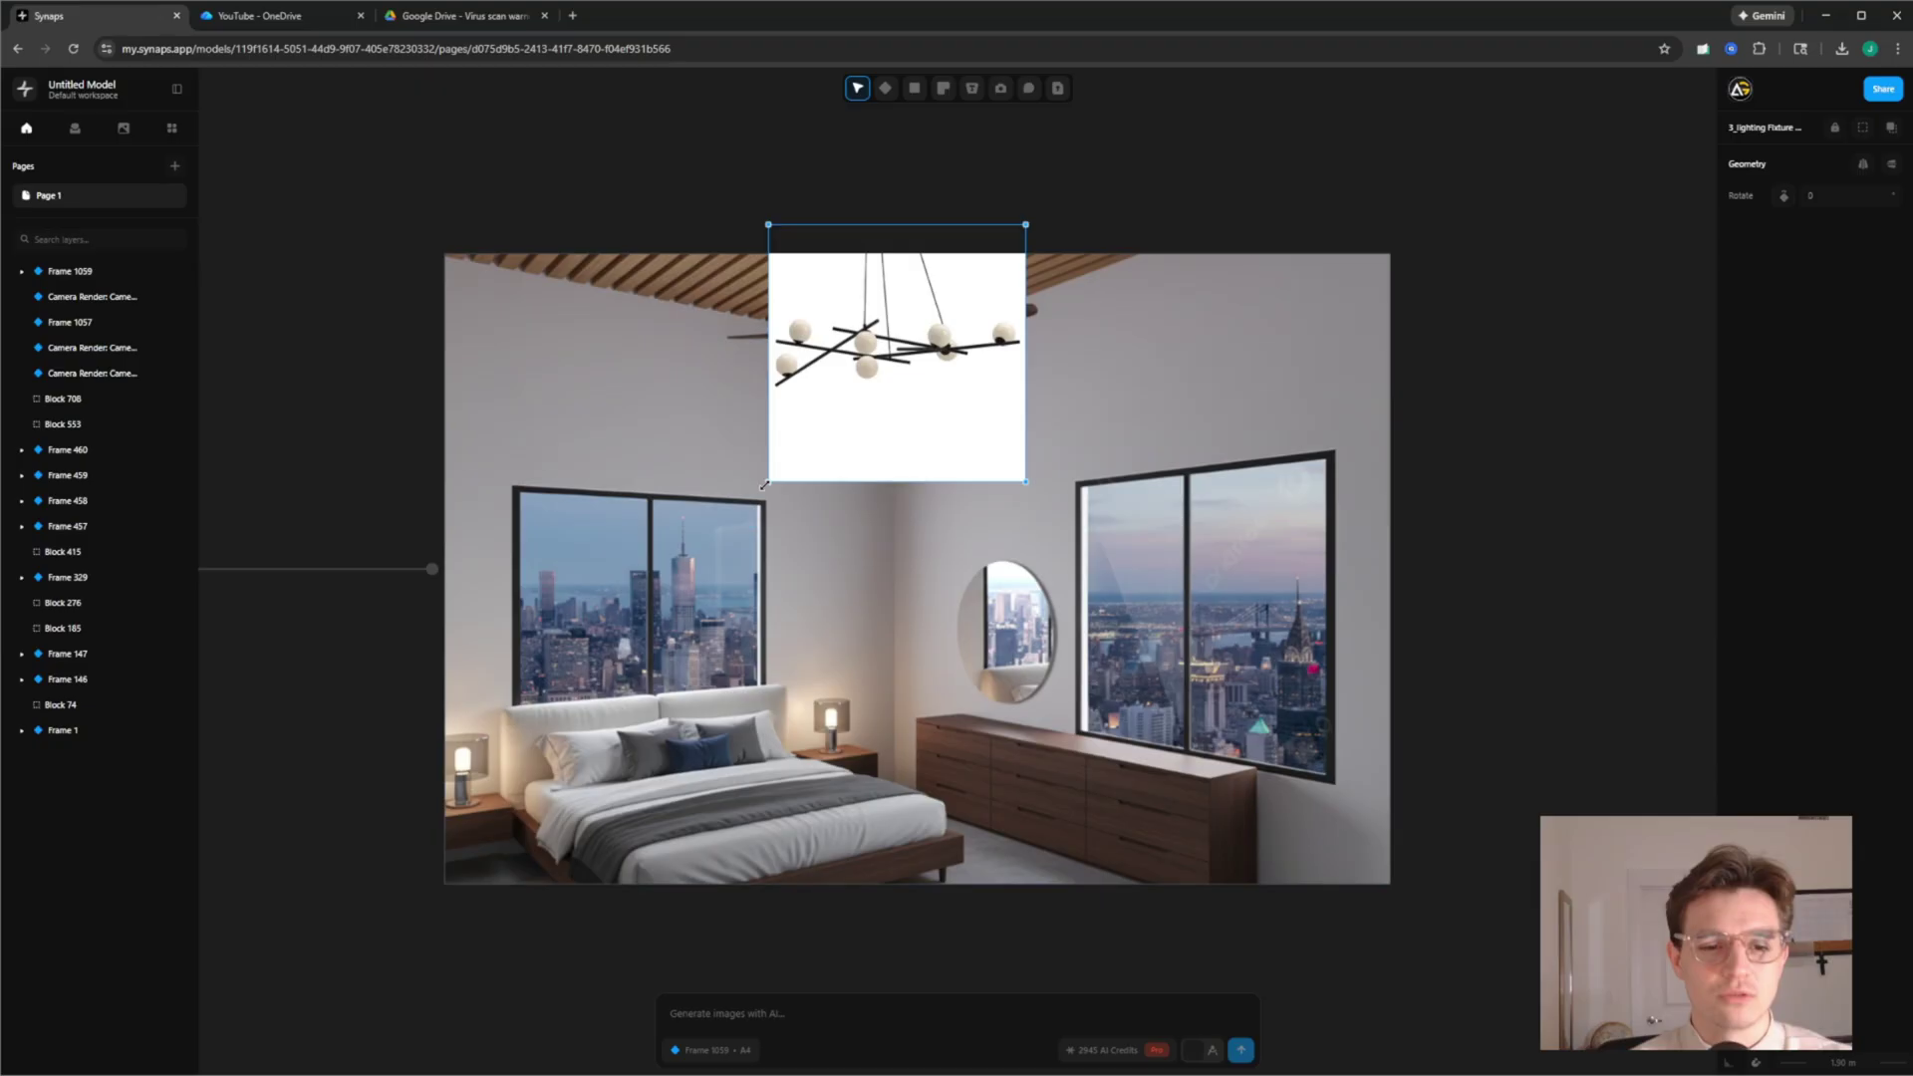
drag(766, 483, 726, 524)
drag(844, 427, 848, 401)
Generate a new version of the white-walled bedroom frame with the prompt "replace the ceiling fan with this lighting fixture"
scroll(850, 401, down, 4)
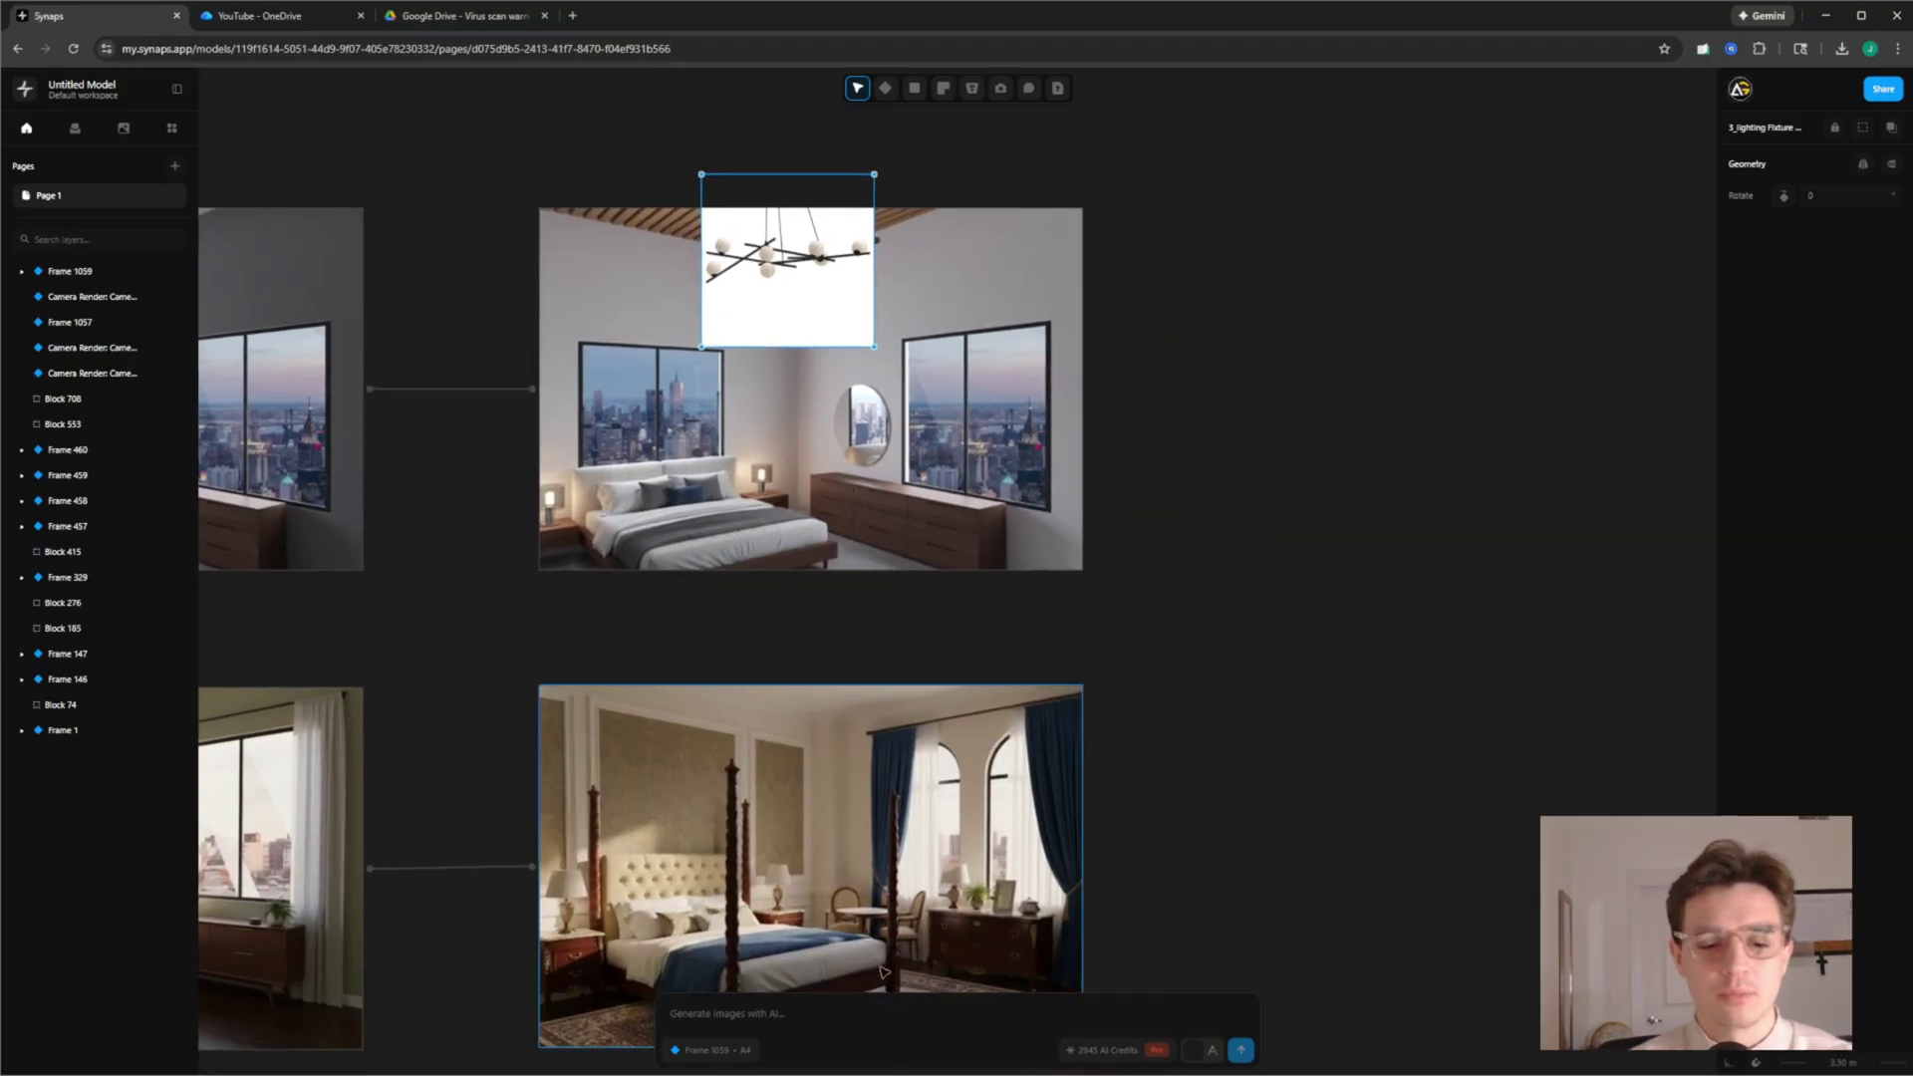
click(906, 1020)
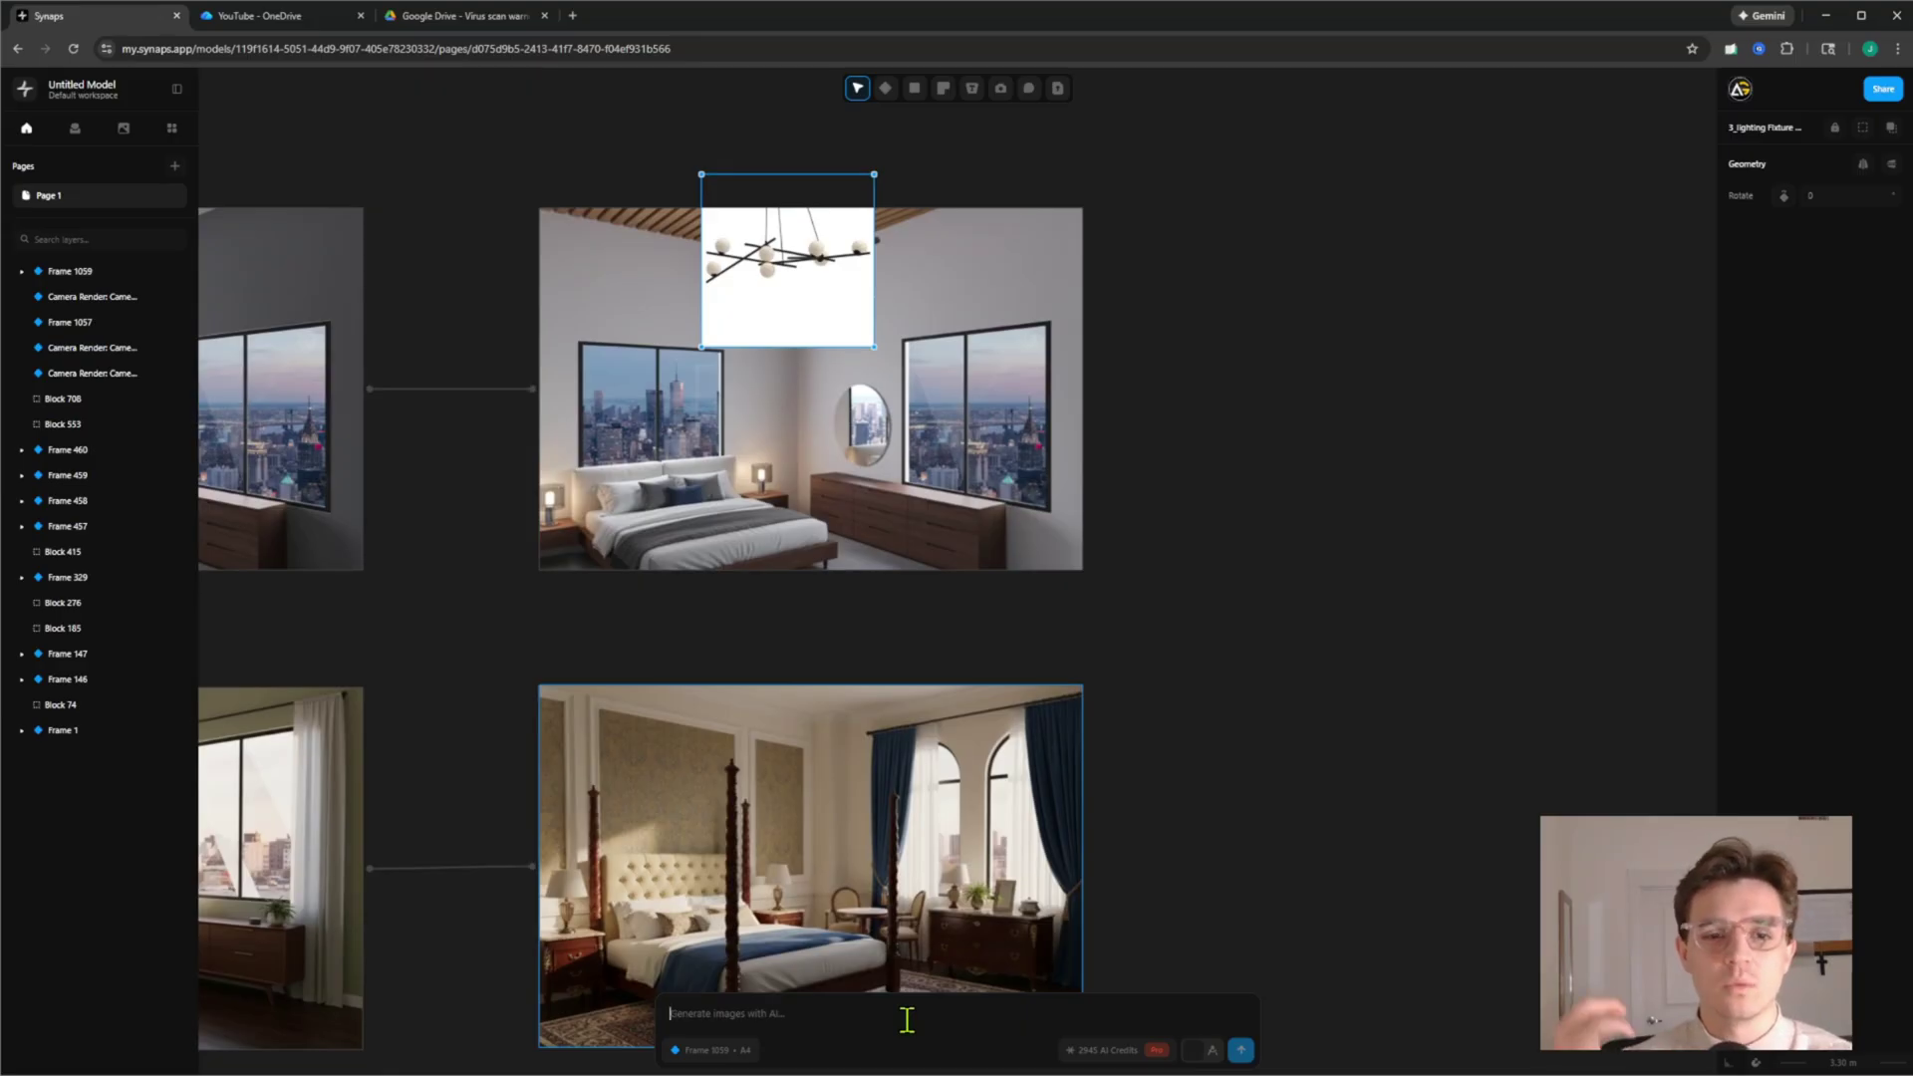
text(replace the ceiling fan with this lighting fixture)
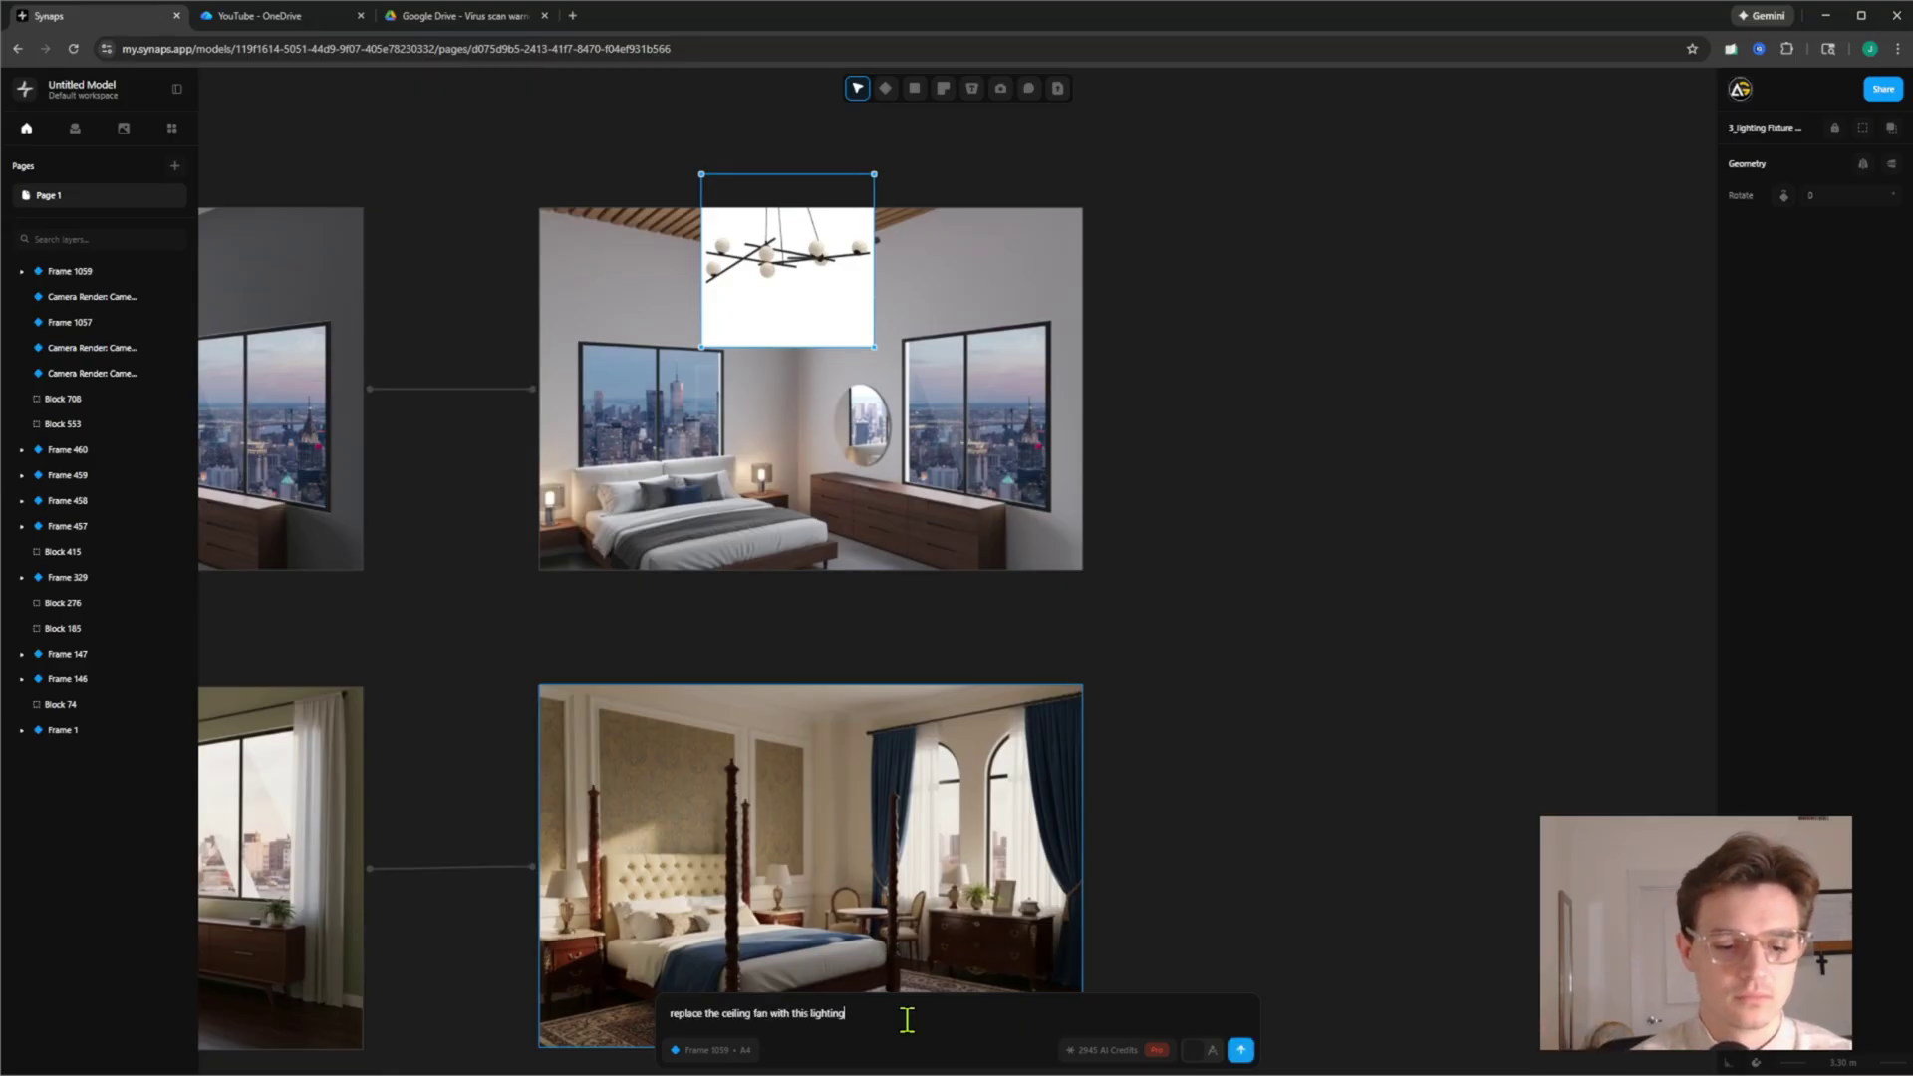
click(956, 568)
click(1251, 1058)
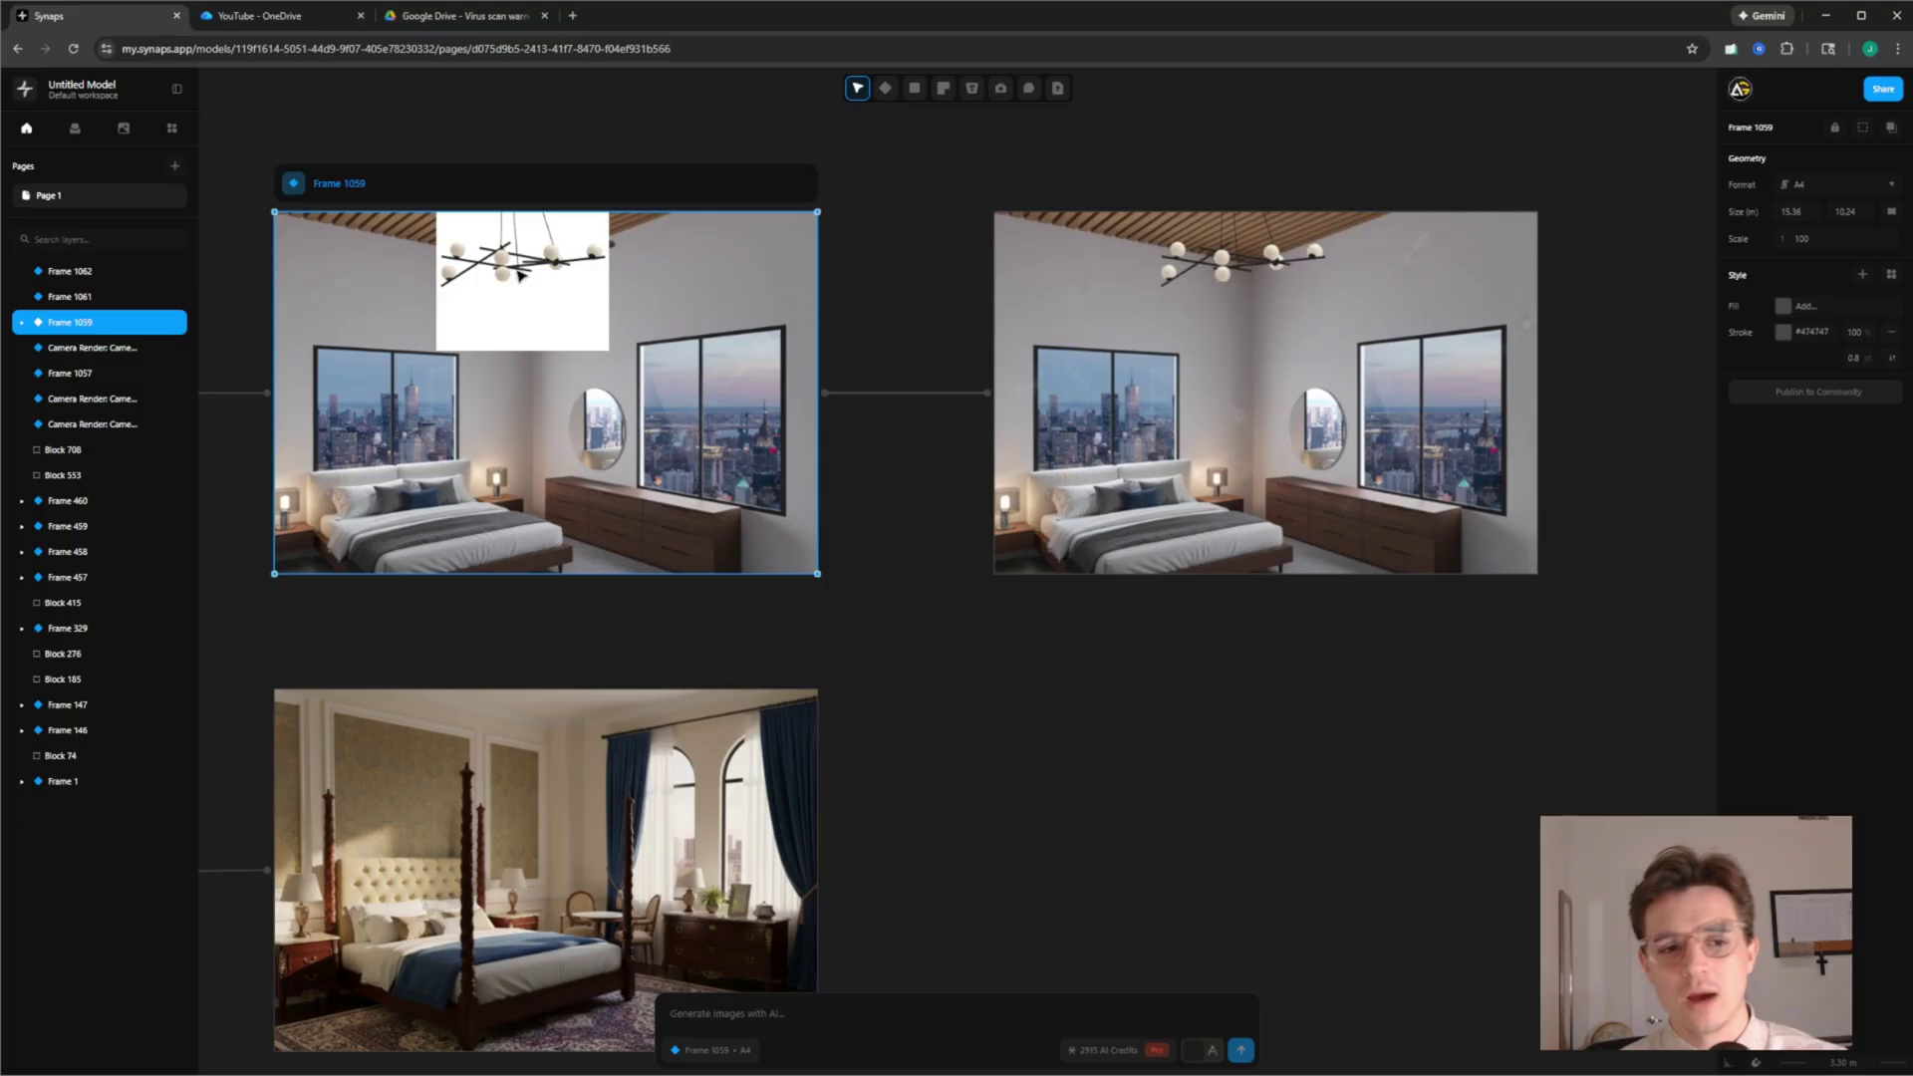
Examine the light fixture in the newly generated bedroom render and compare it with the source frame
scroll(1260, 257, up, 5)
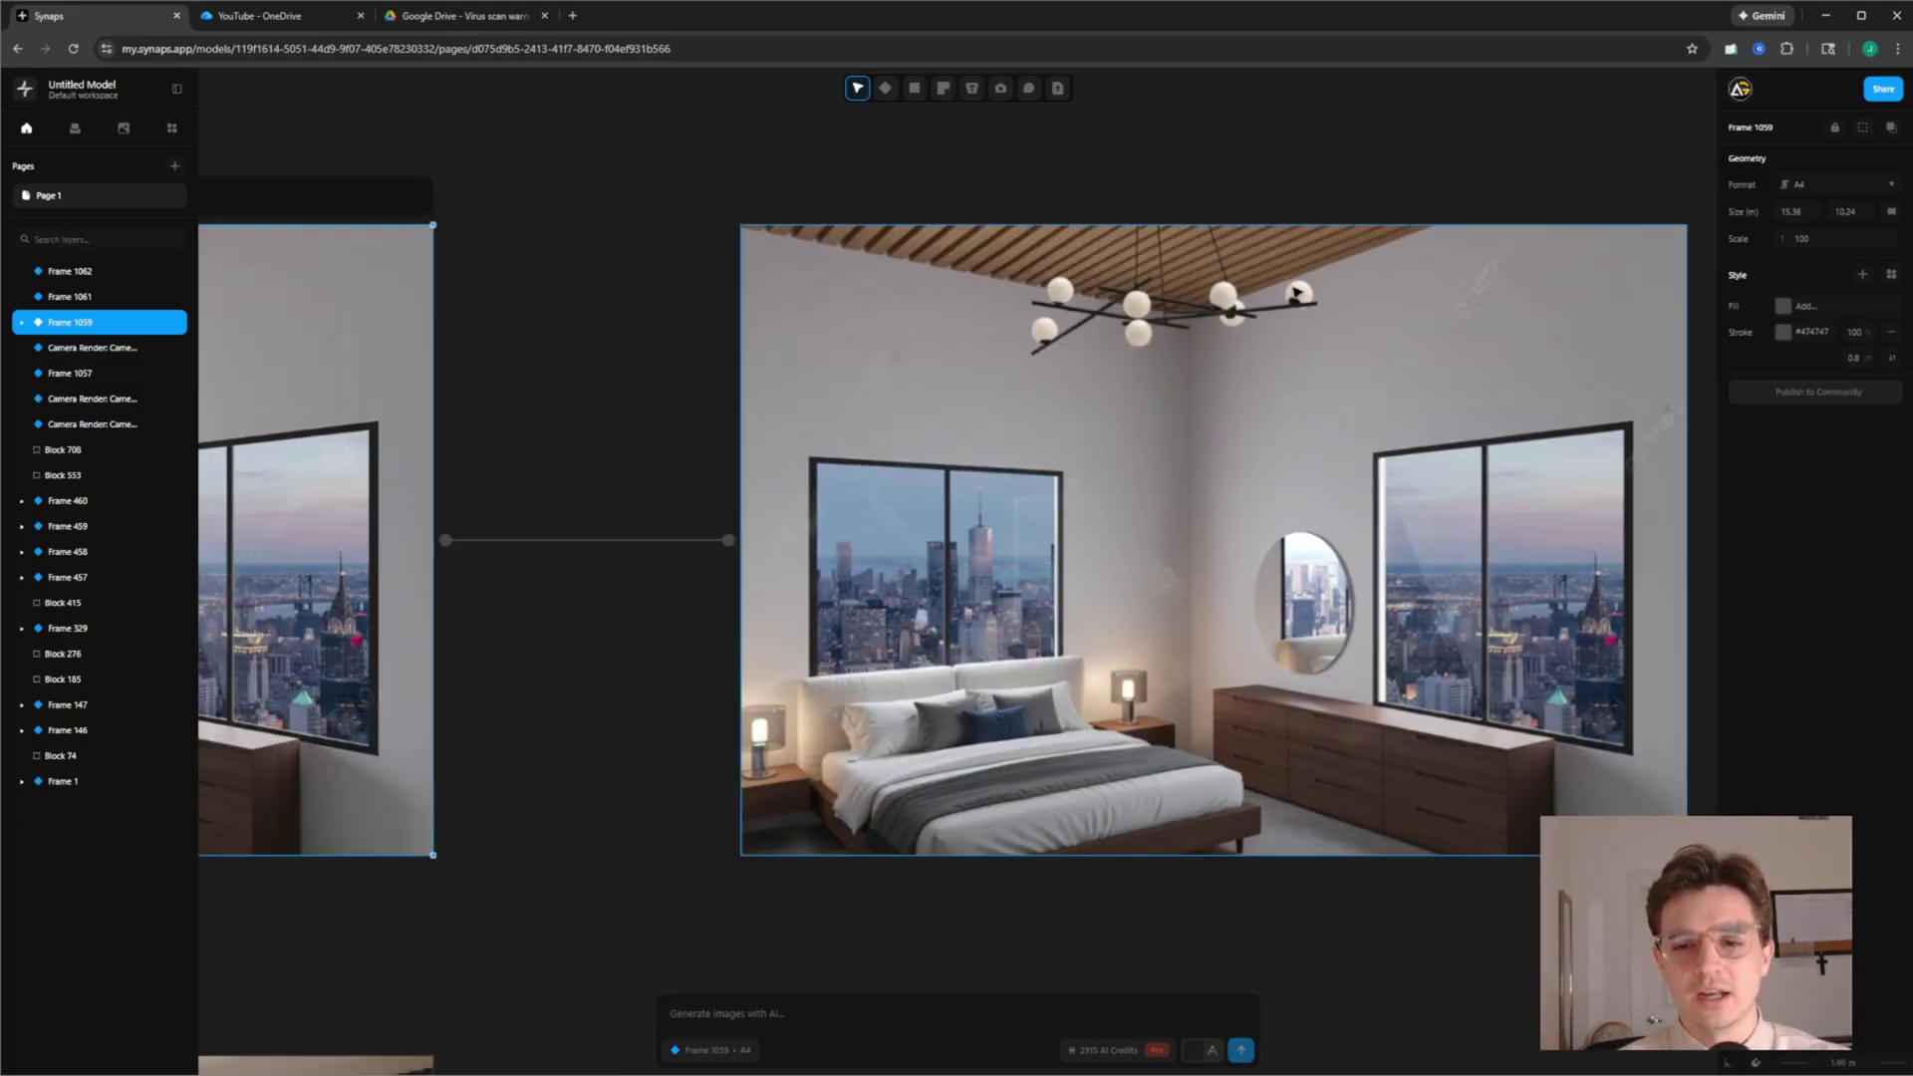
middle_drag(1296, 292, 1269, 298)
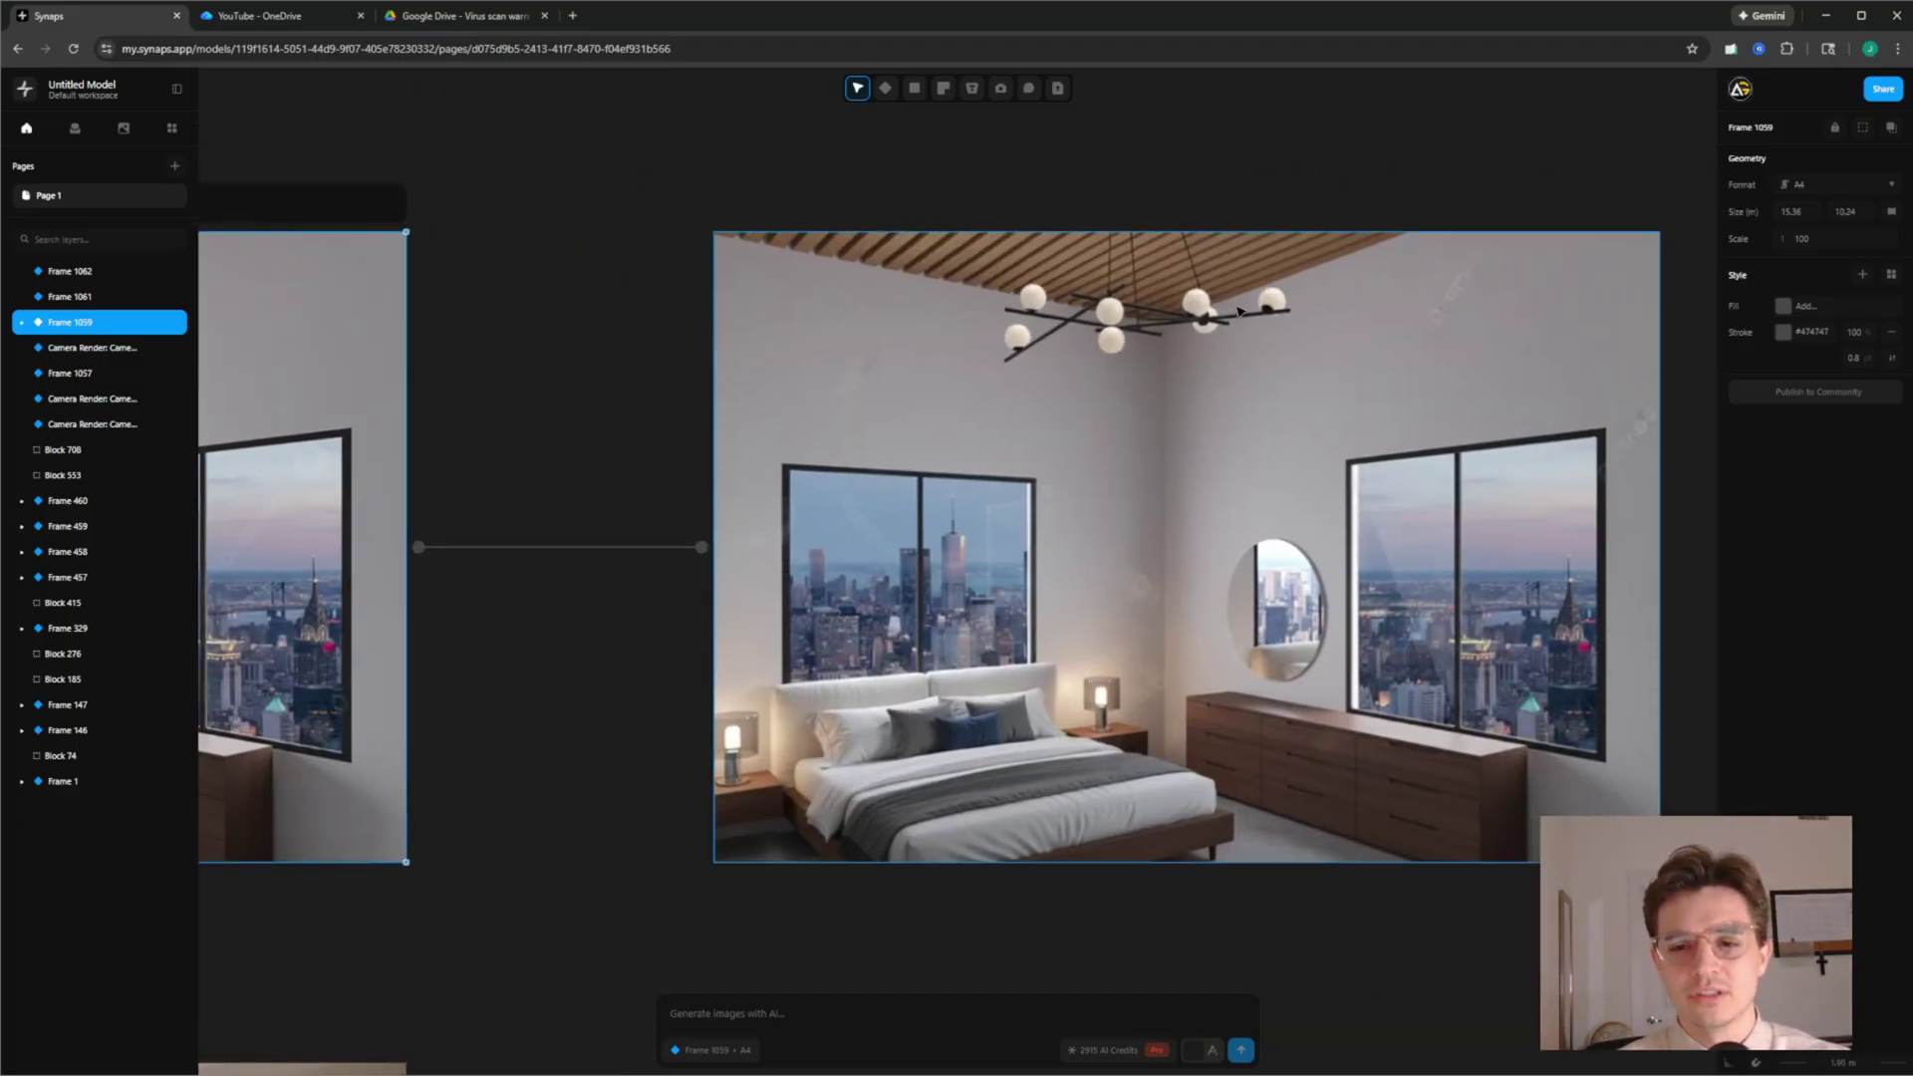
scroll(1235, 299, down, 4)
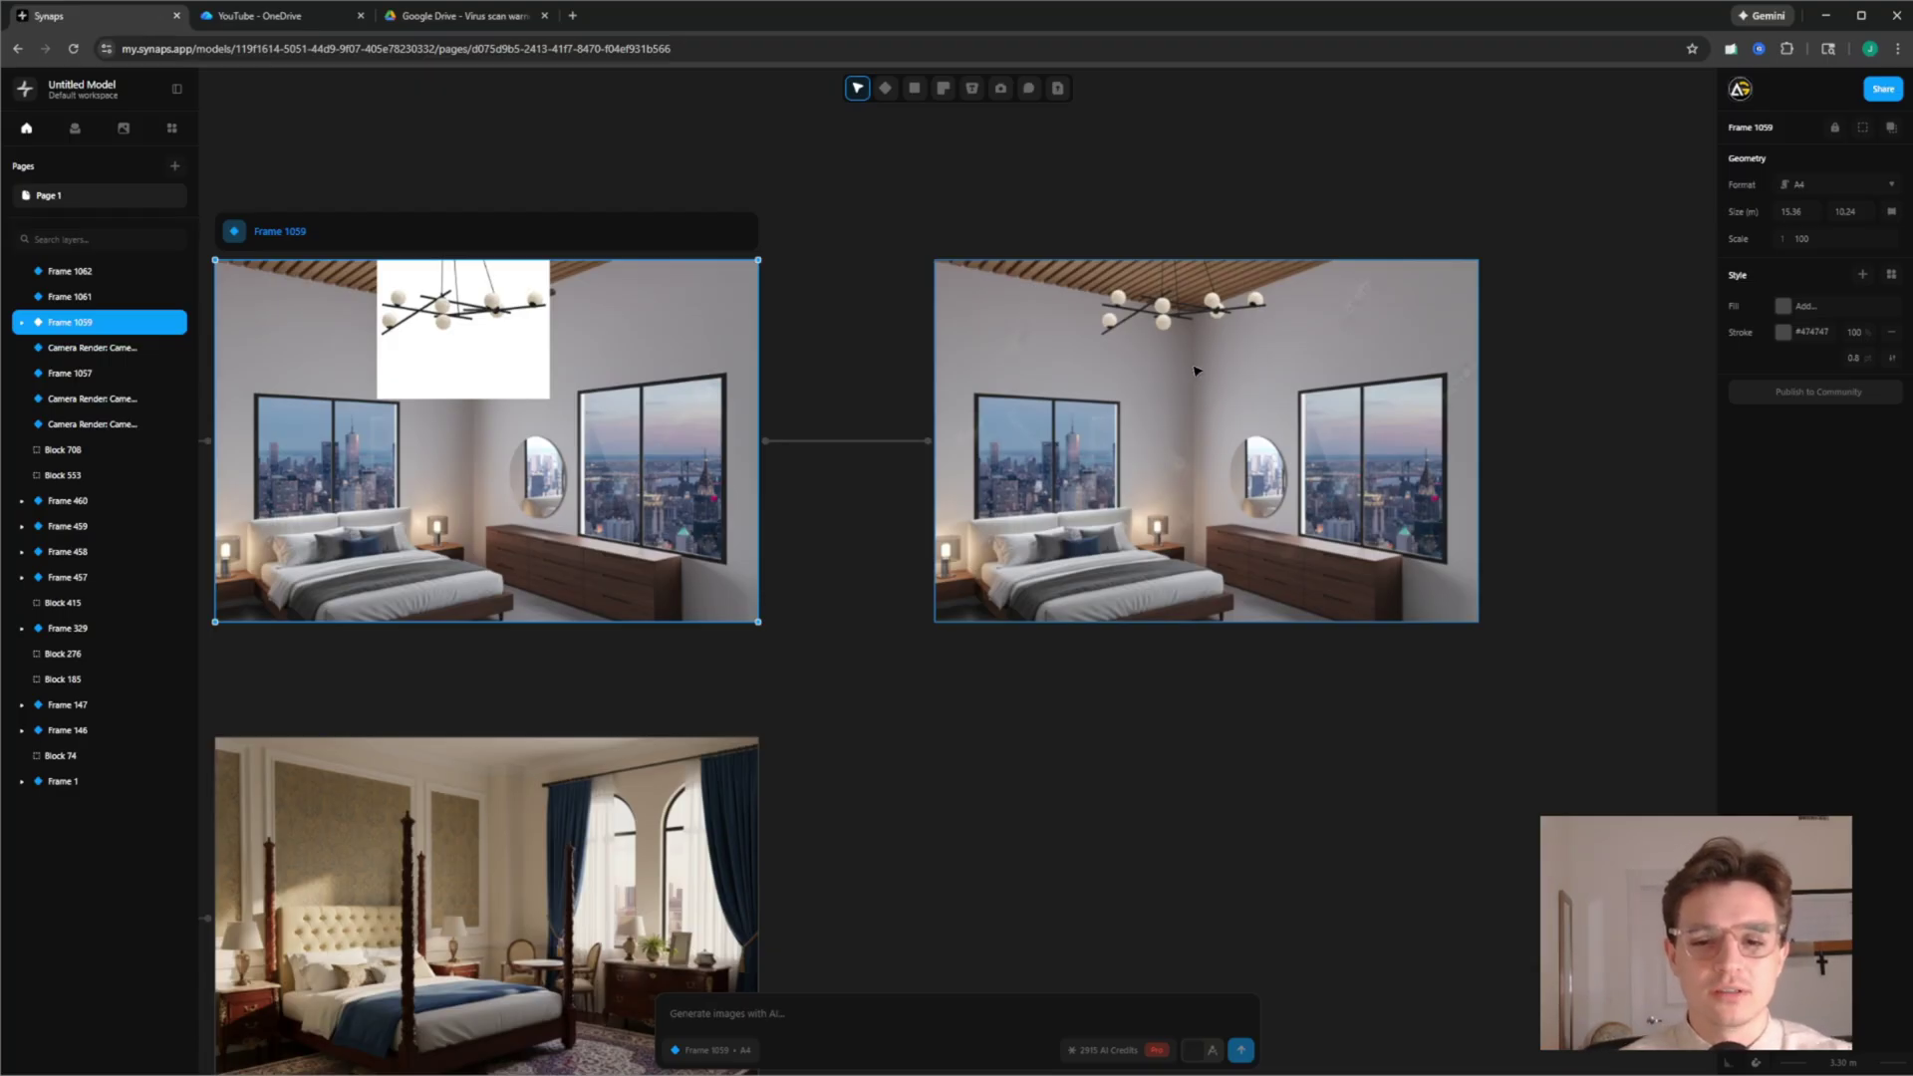
Review the bedroom renders across the canvas and compare the version with the replaced light fixture against its source frames
scroll(1196, 369, down, 6)
scroll(530, 489, up, 8)
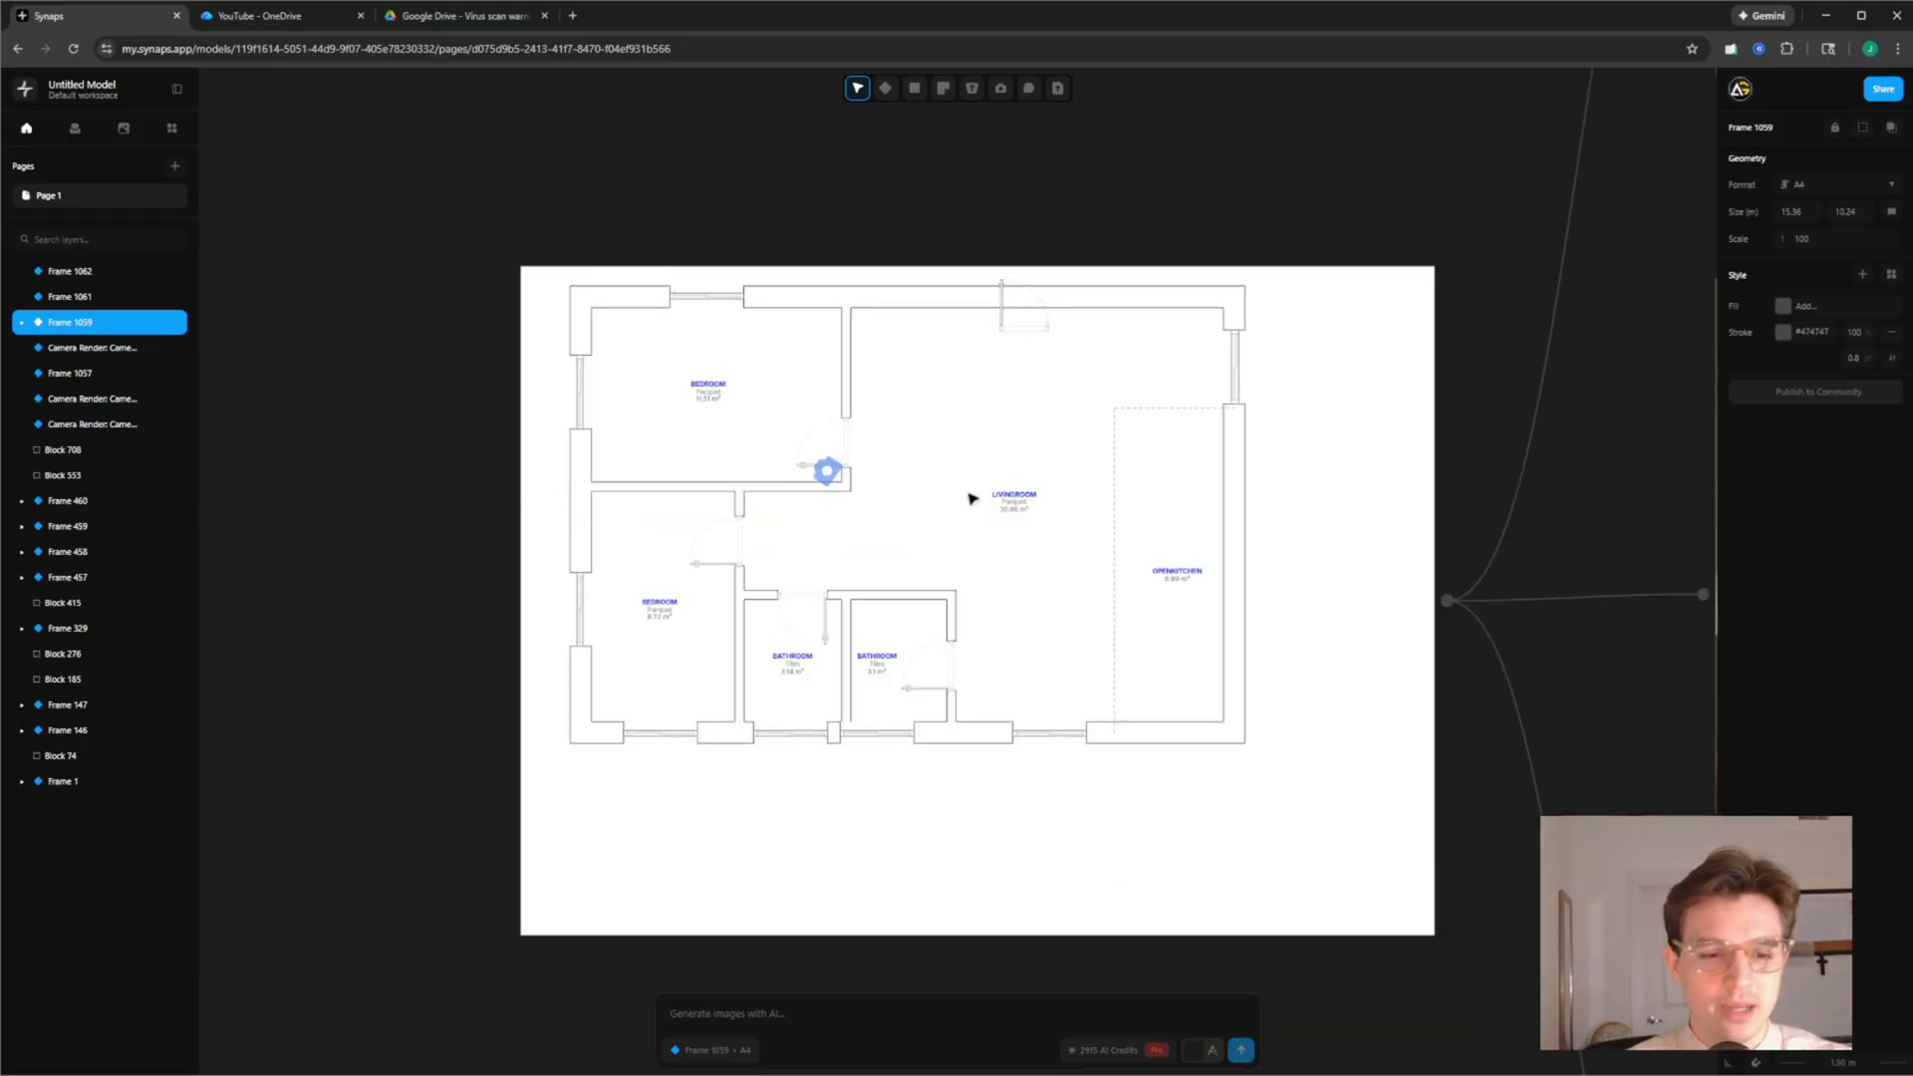
scroll(747, 560, down, 3)
middle_drag(1494, 526, 800, 563)
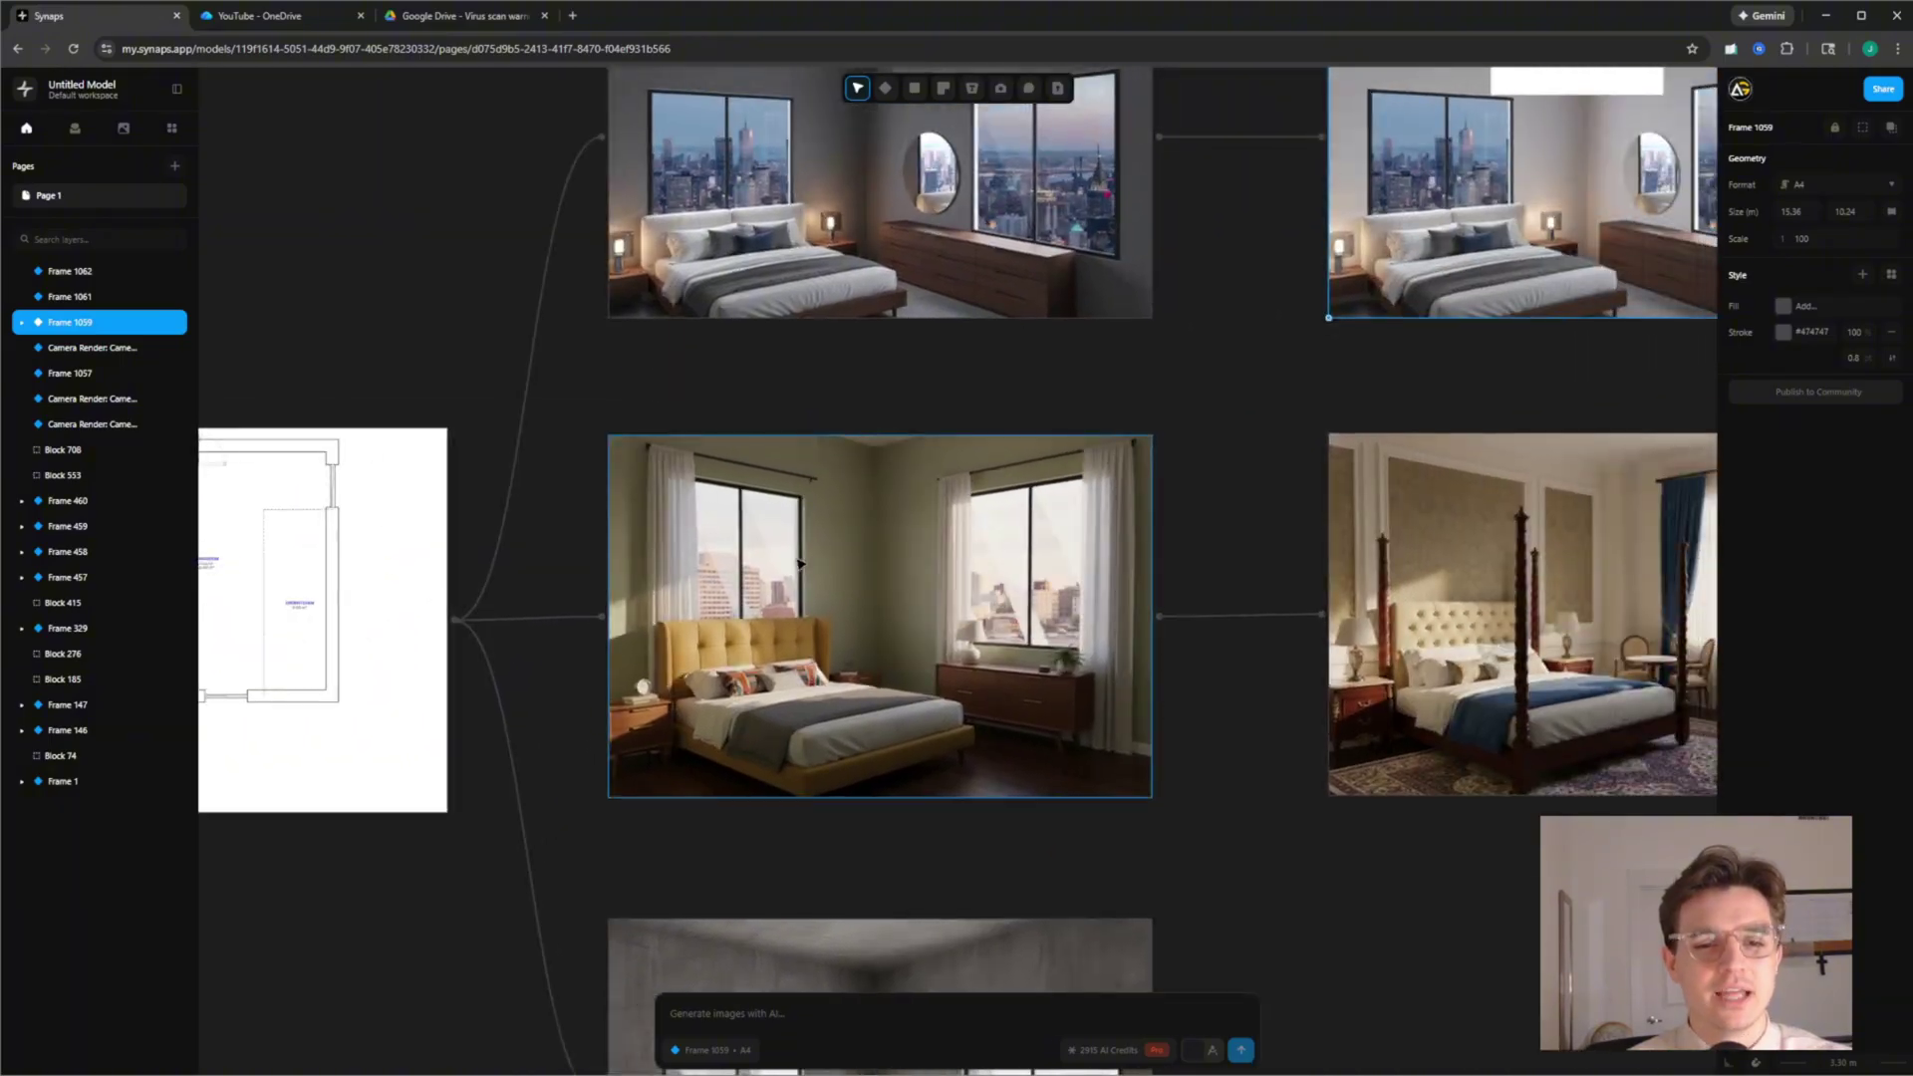
scroll(800, 564, down, 2)
scroll(837, 418, right, 3)
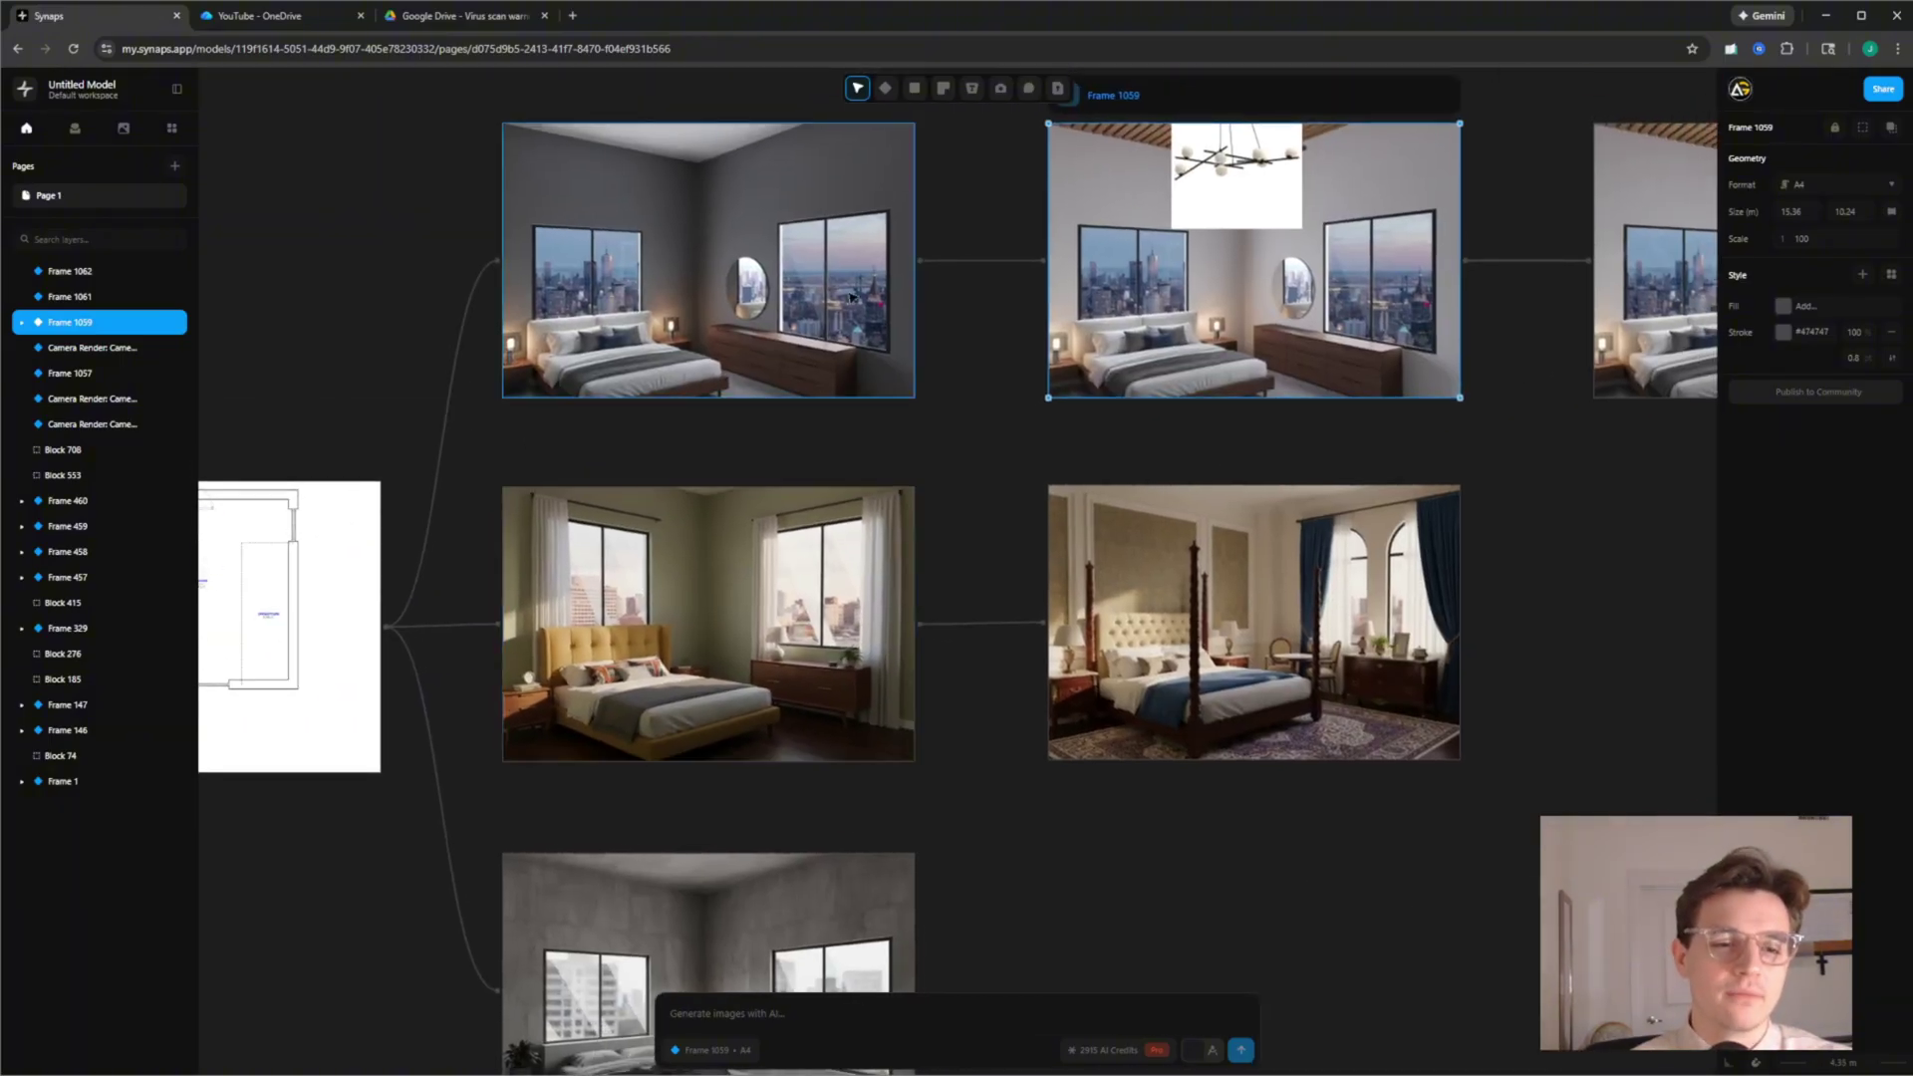
scroll(852, 296, right, 4)
scroll(852, 296, up, 2)
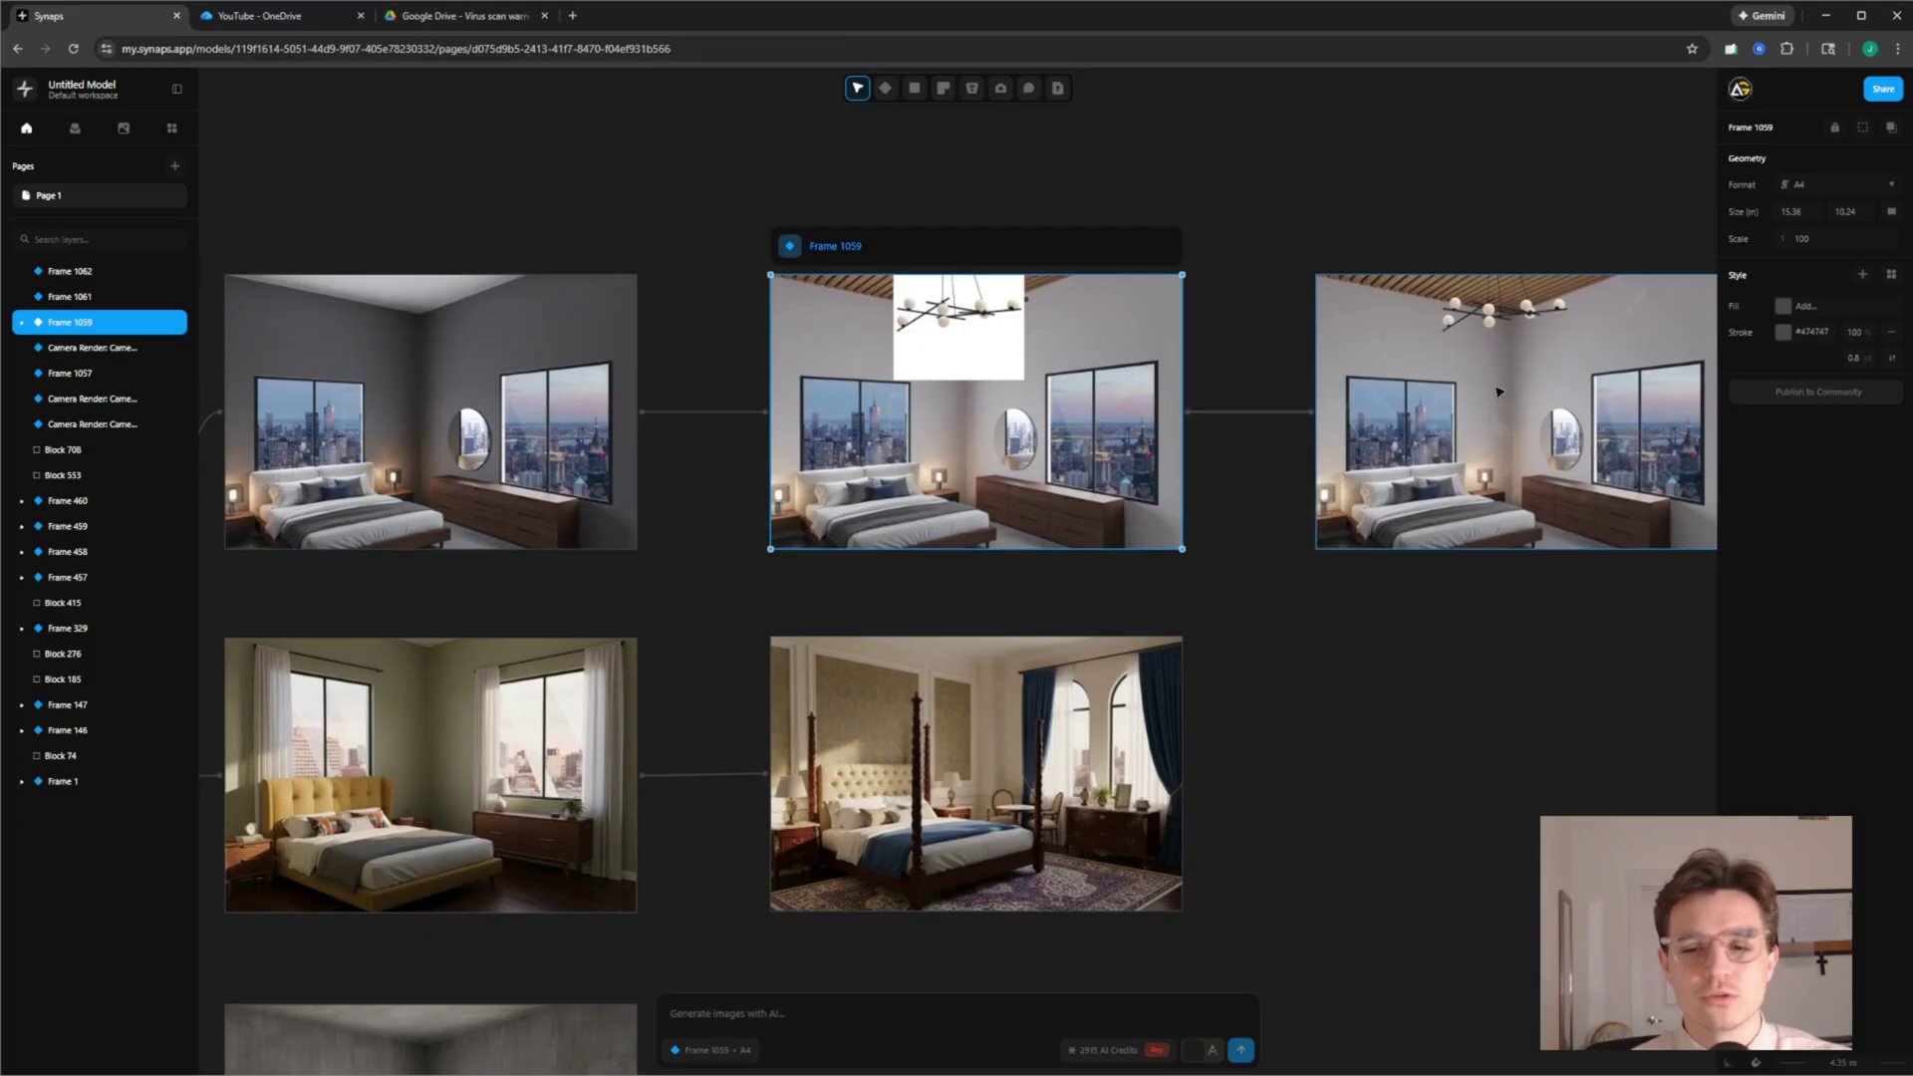
scroll(1499, 391, up, 2)
scroll(1394, 408, right, 3)
scroll(1295, 419, up, 2)
scroll(1215, 435, right, 2)
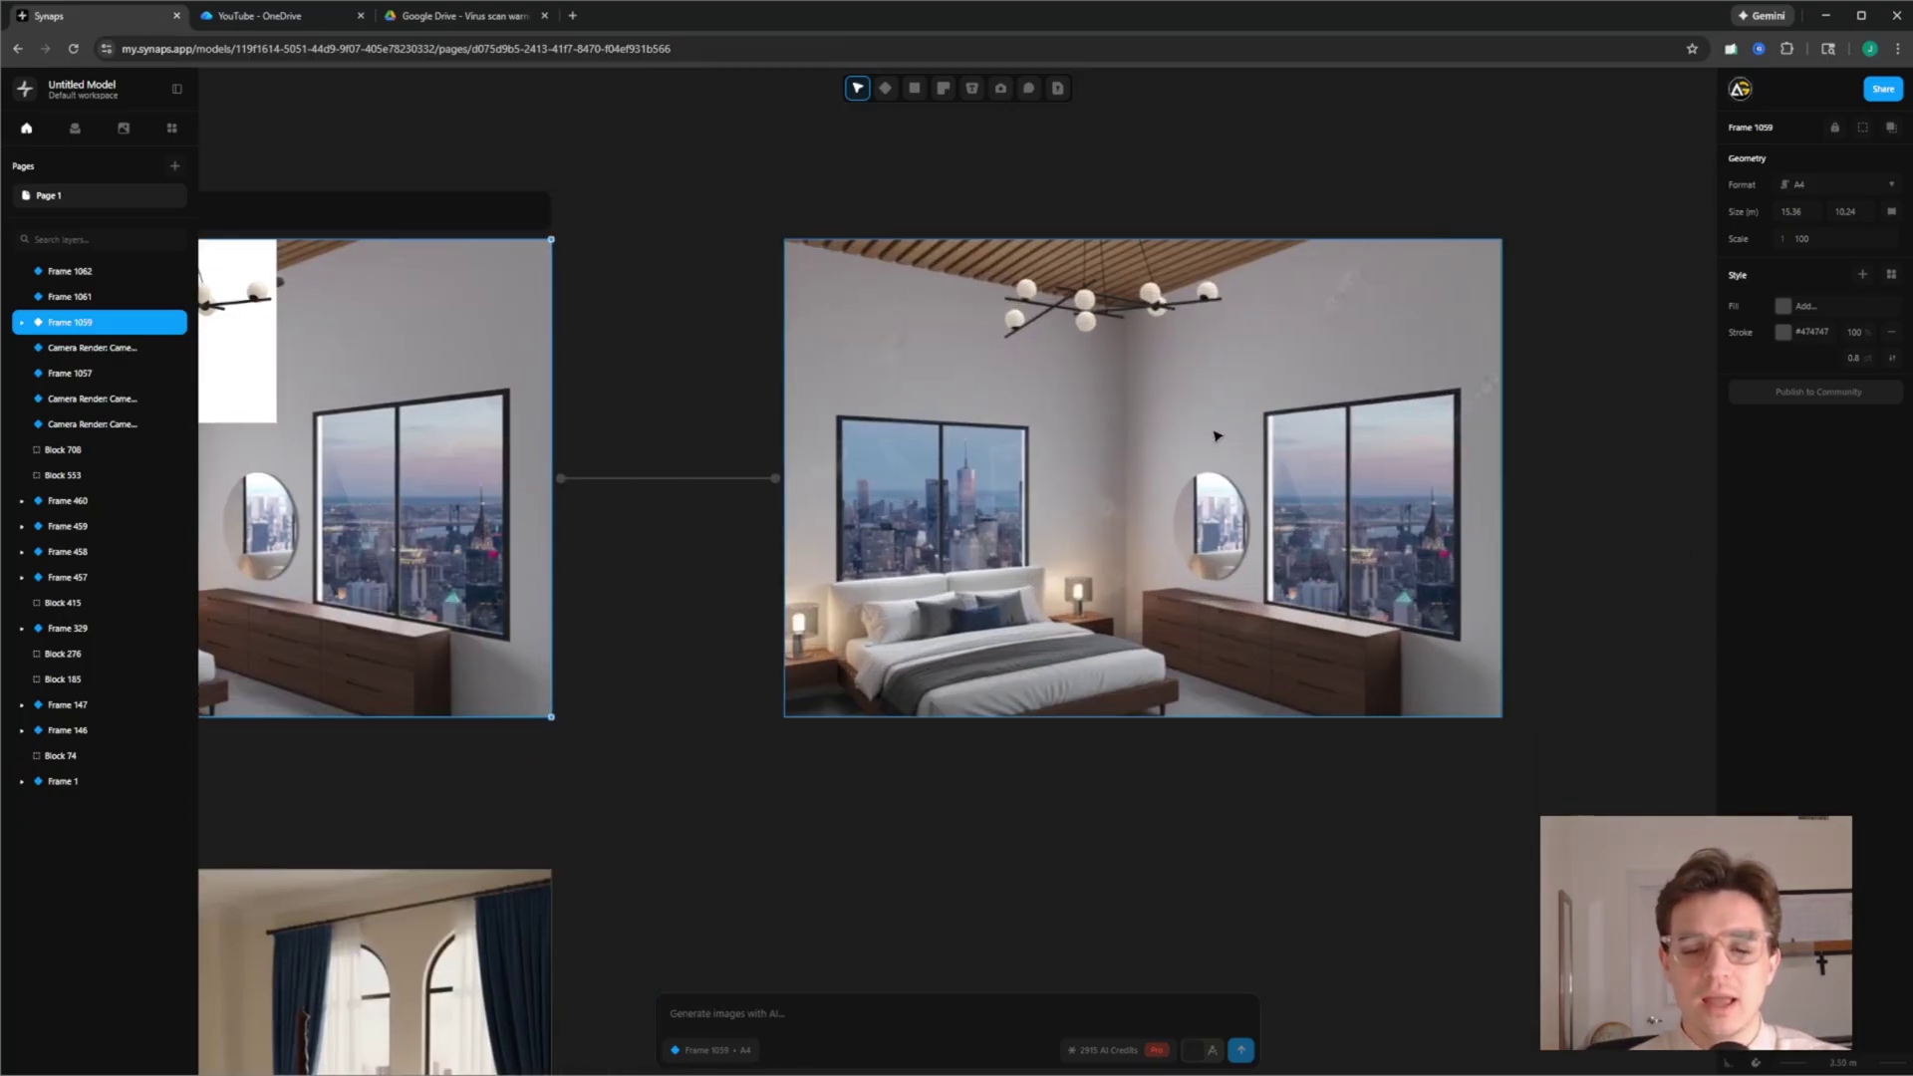
scroll(1161, 413, down, 3)
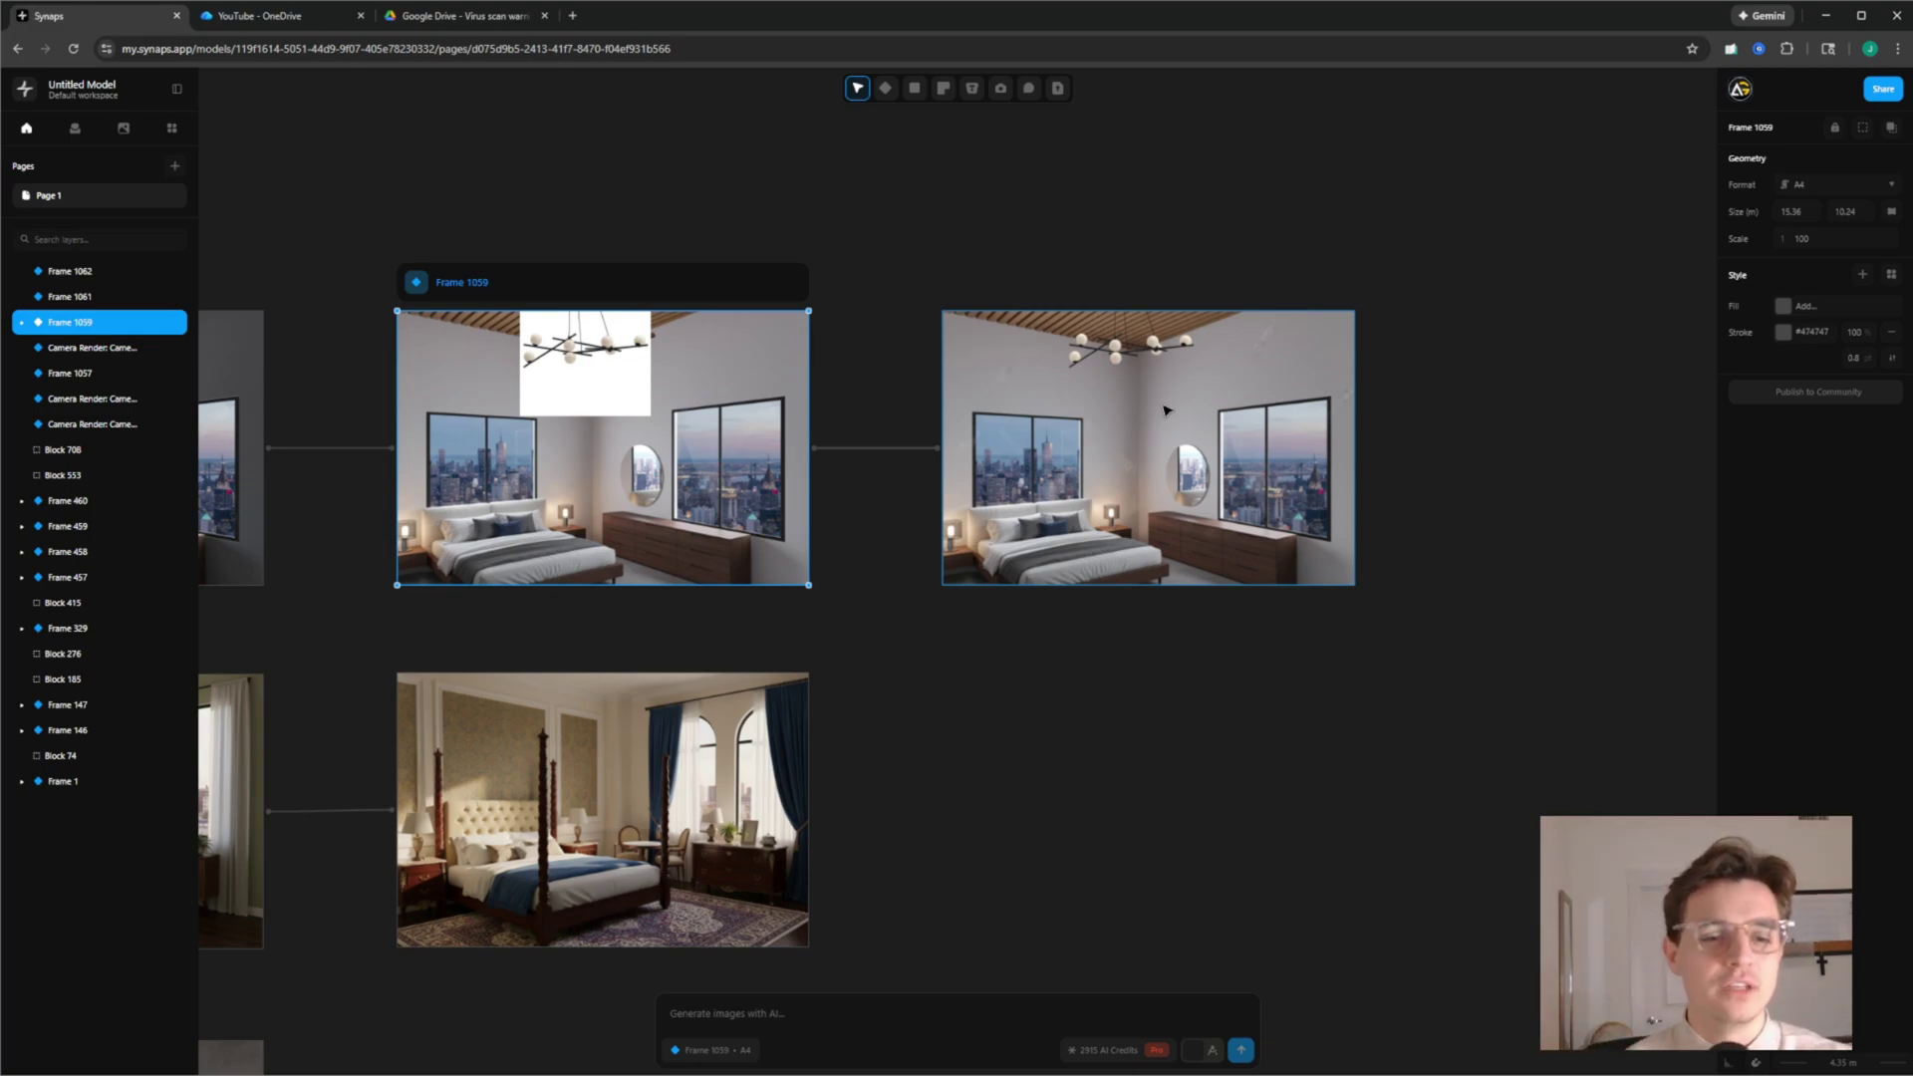
scroll(1166, 409, left, 10)
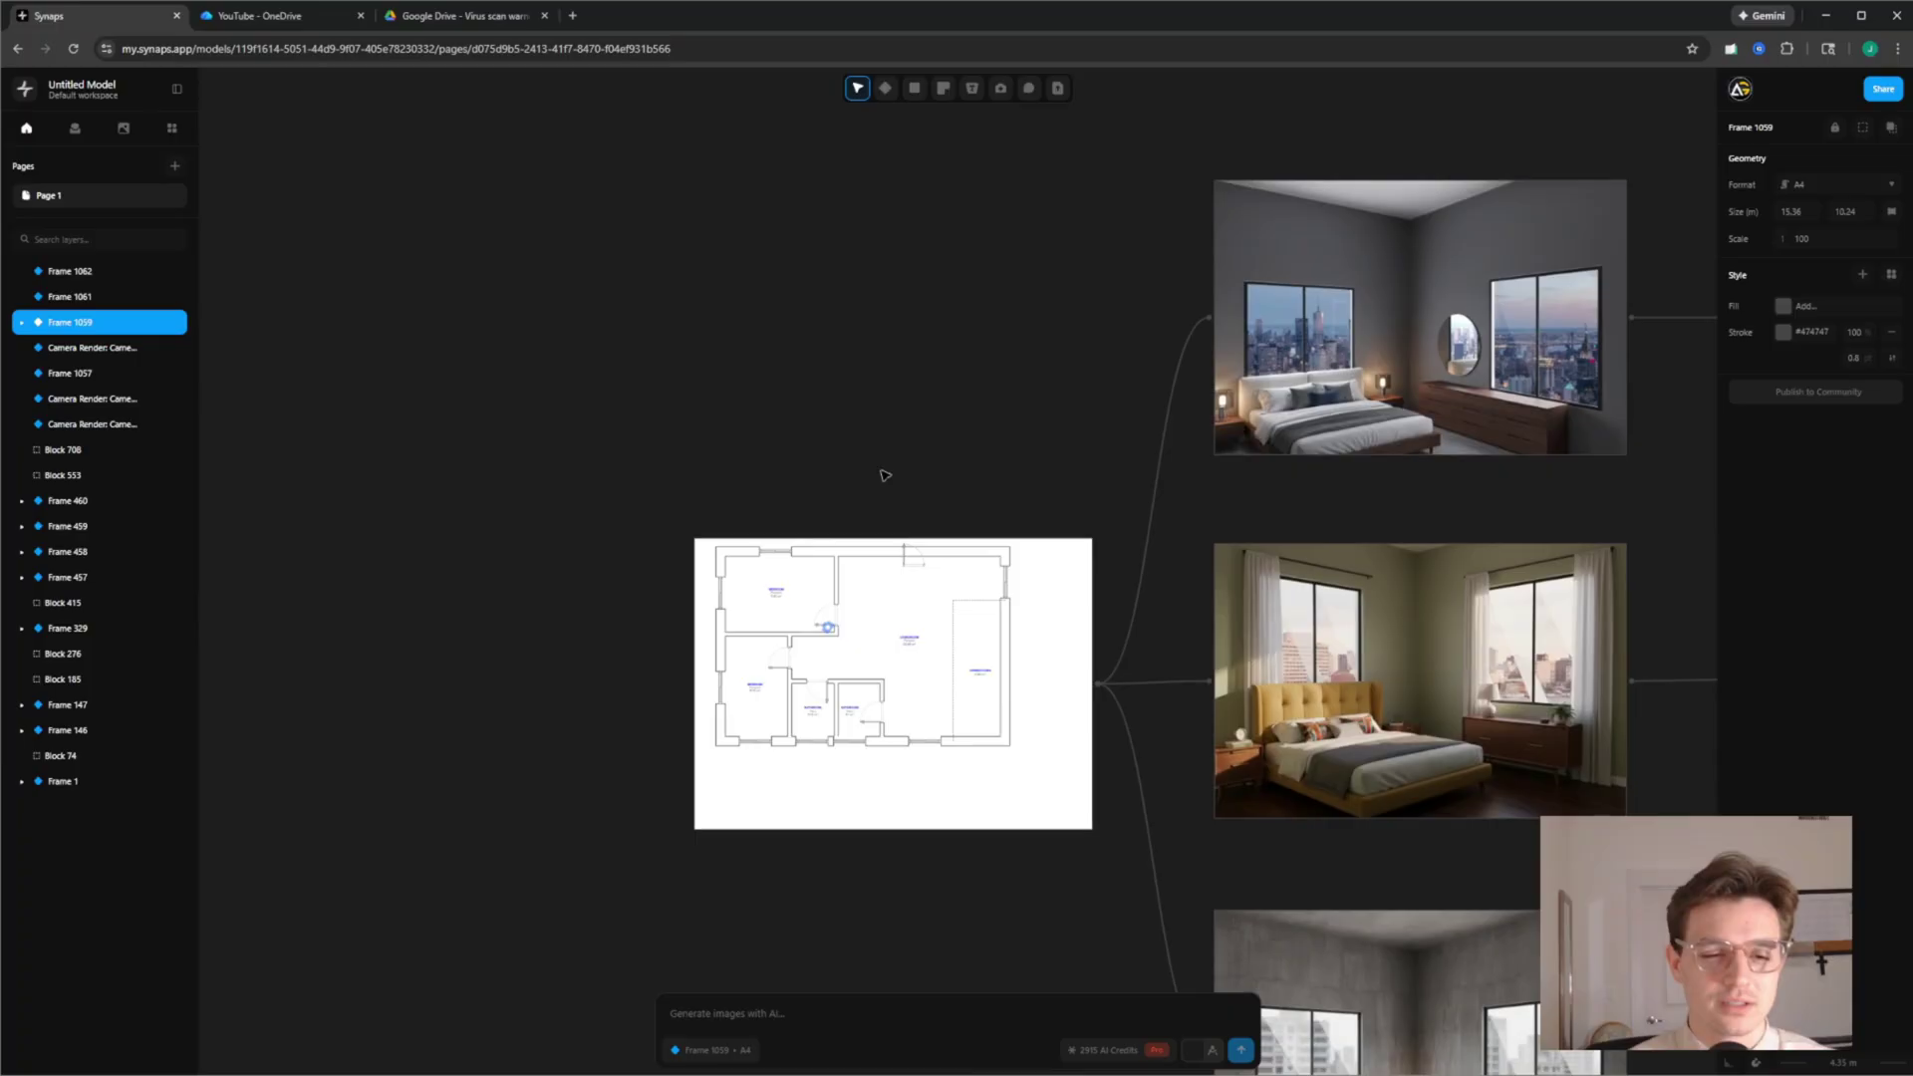
Place a double bed block with nightstands from the furniture library in the plan's upper bedroom, with its headboard against the top wall
scroll(738, 627, up, 5)
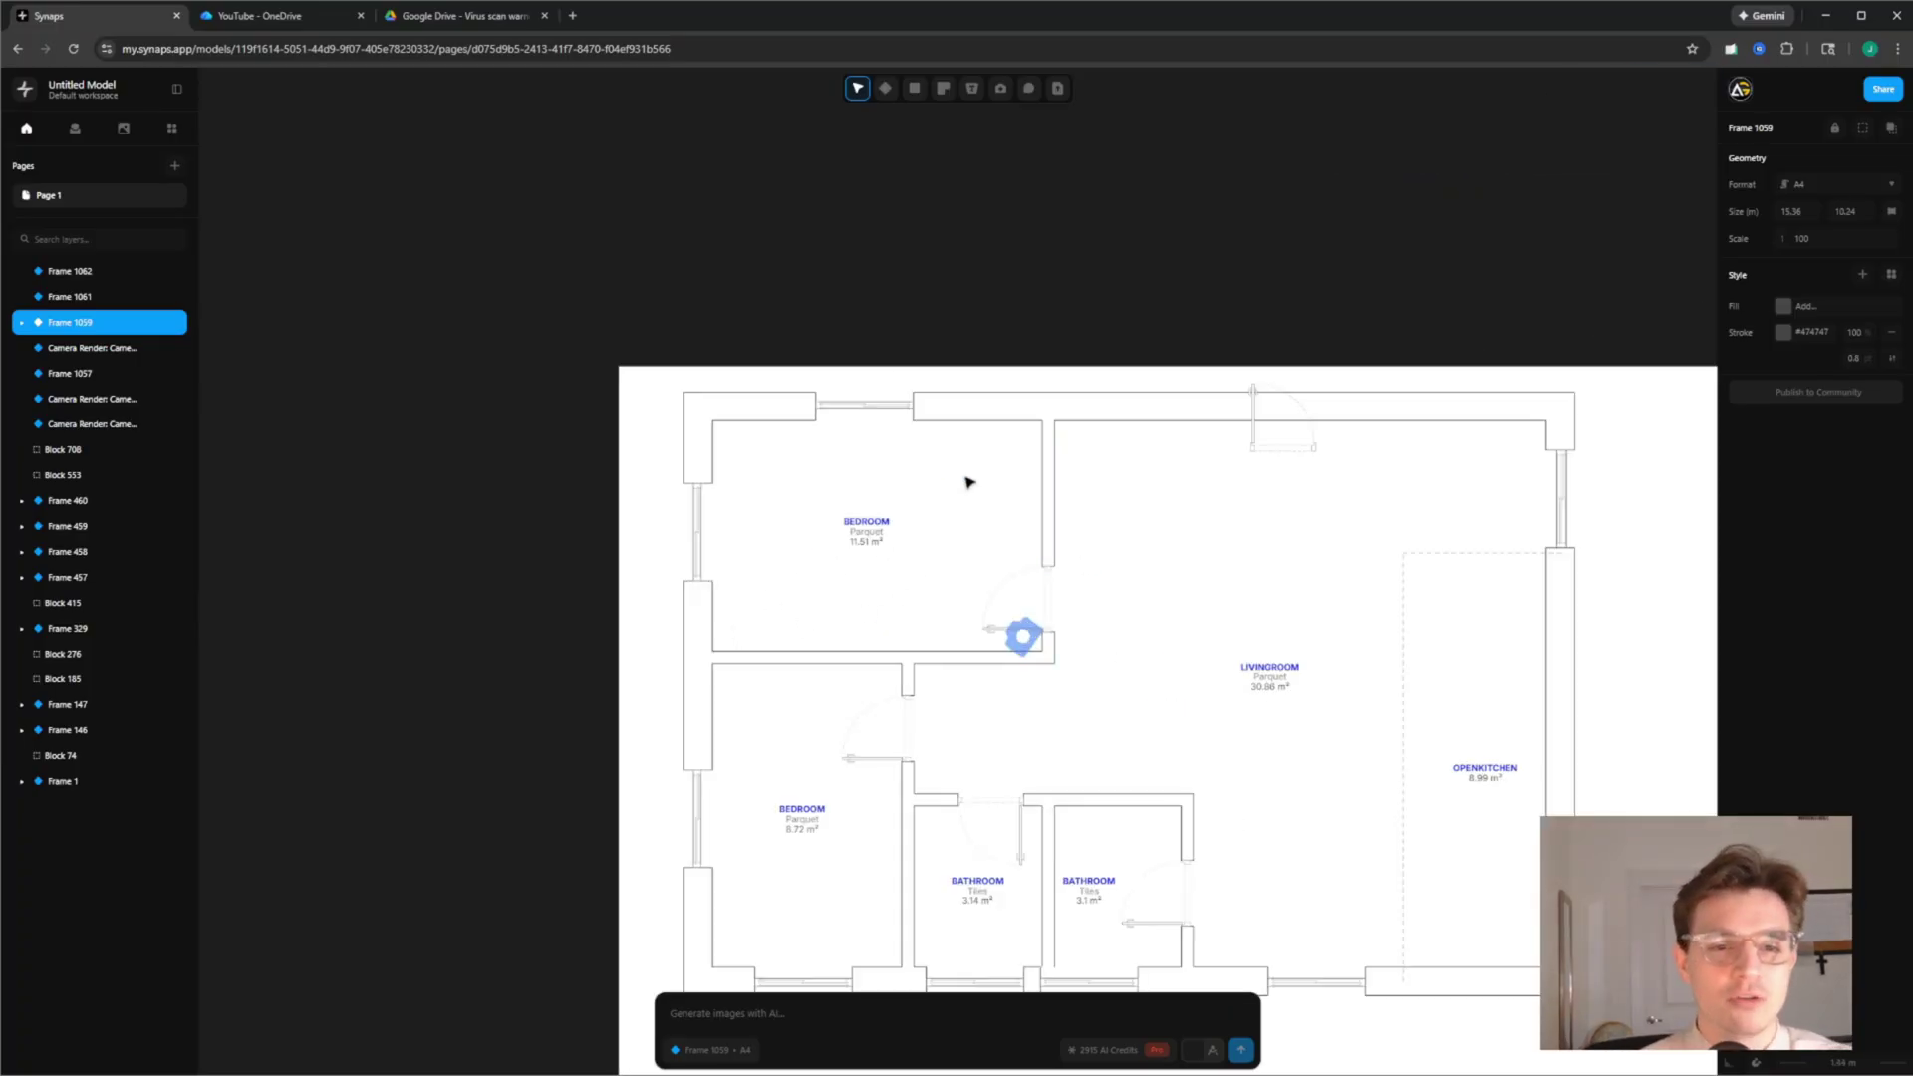
scroll(970, 482, right, 2)
click(74, 128)
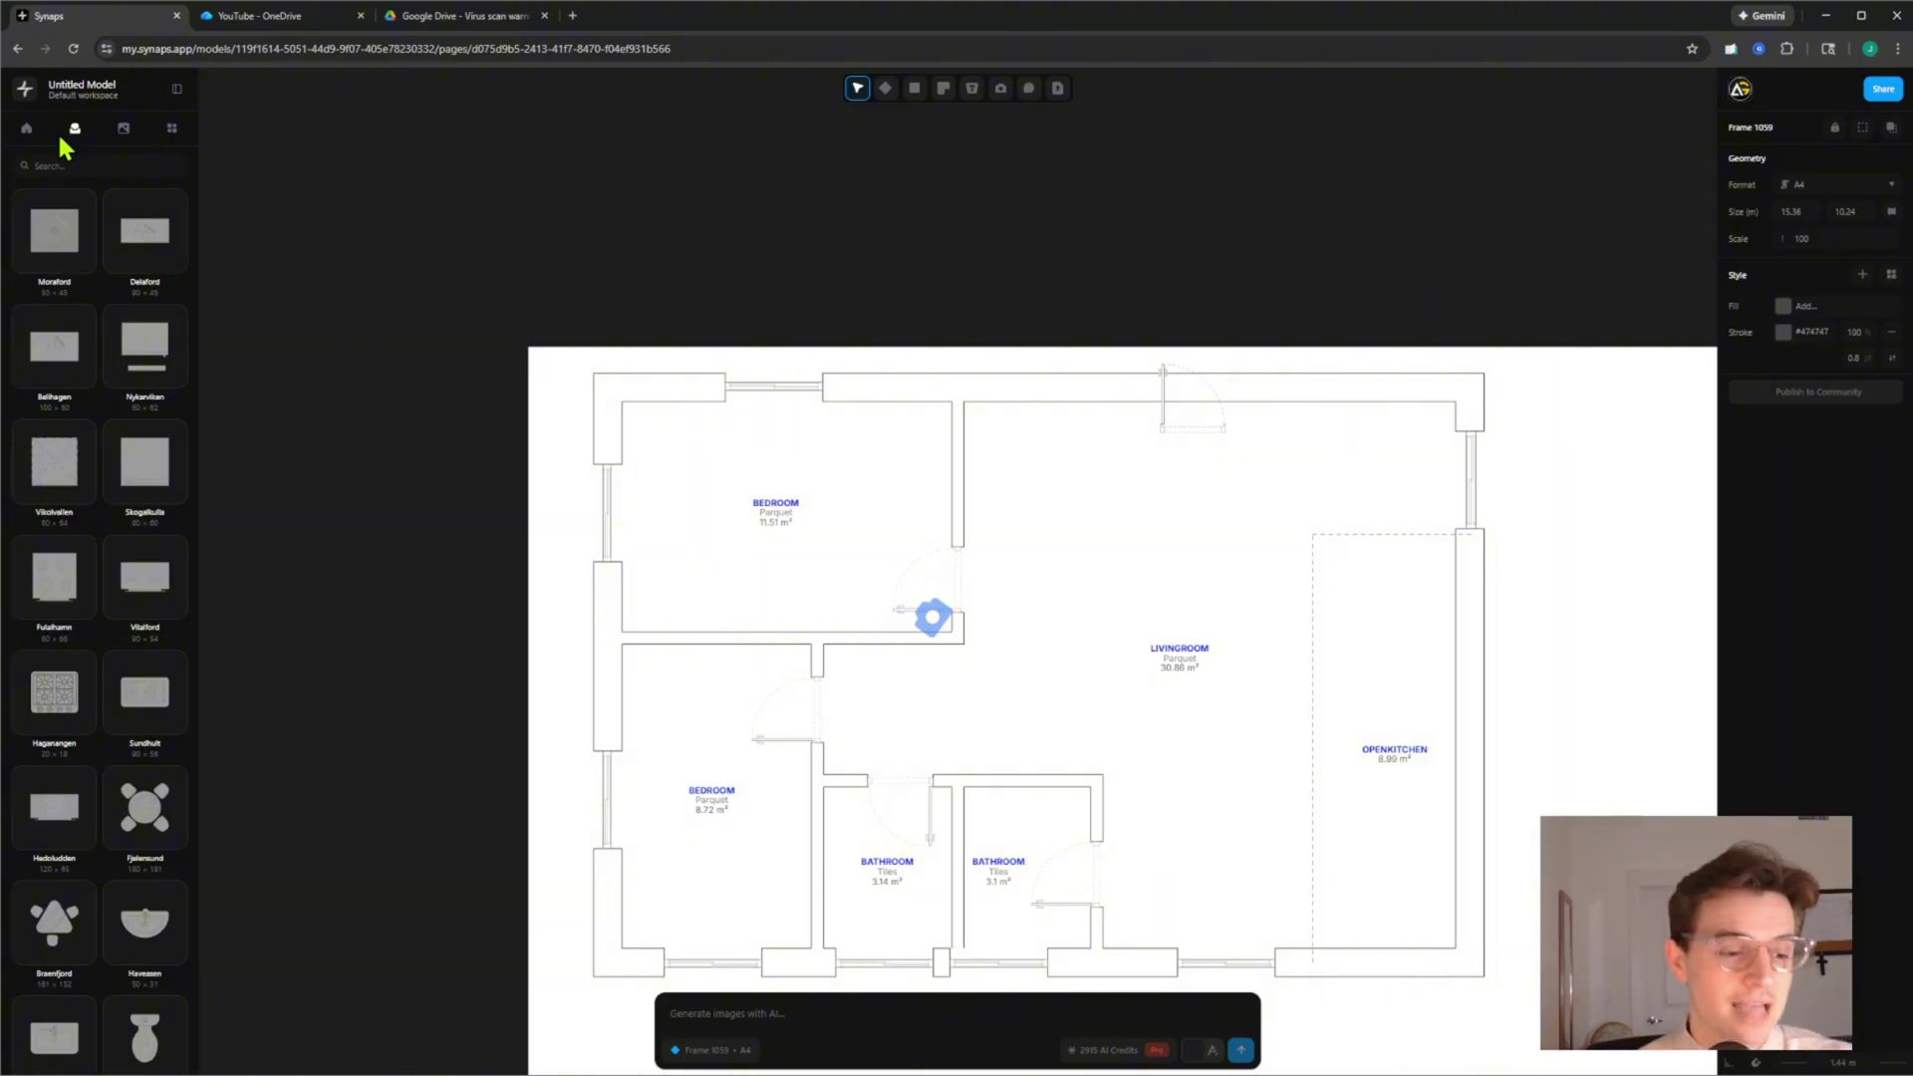
scroll(372, 590, down, 2)
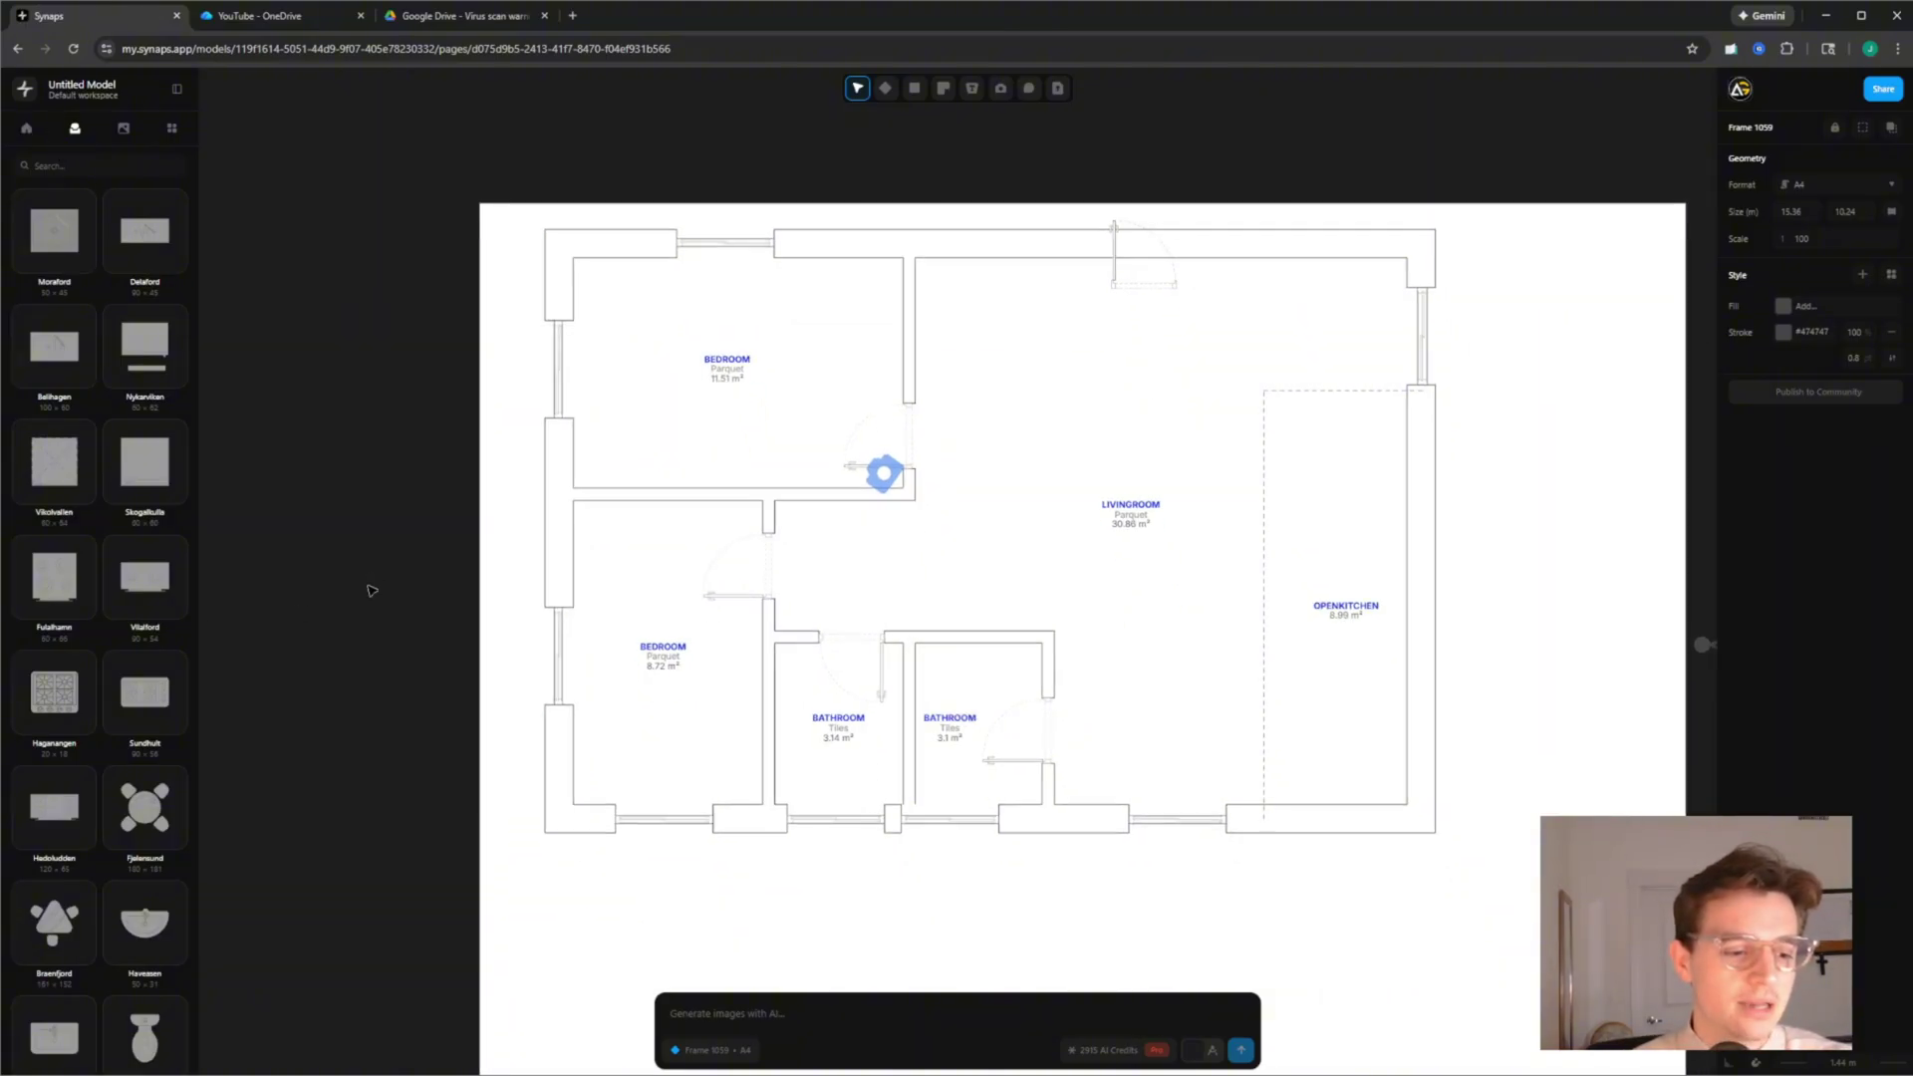
scroll(141, 605, down, 5)
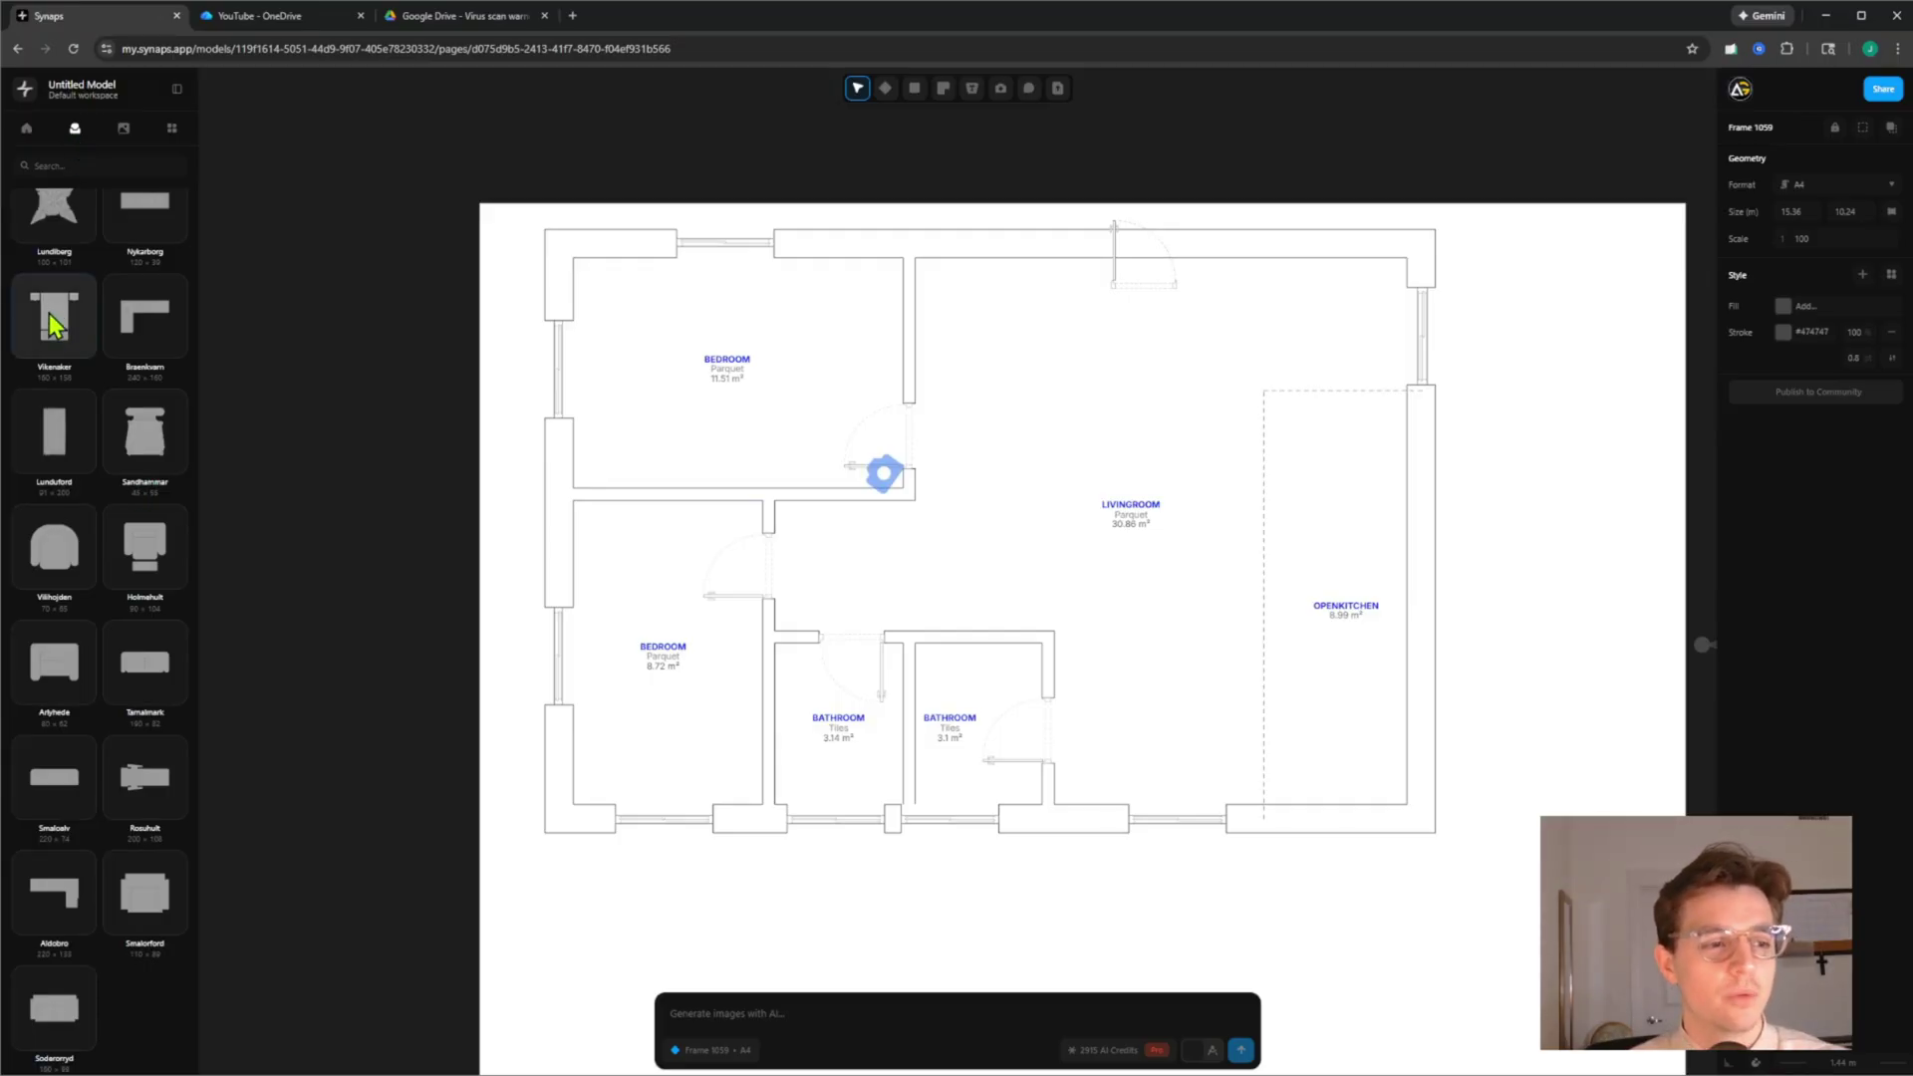
drag(58, 324, 767, 282)
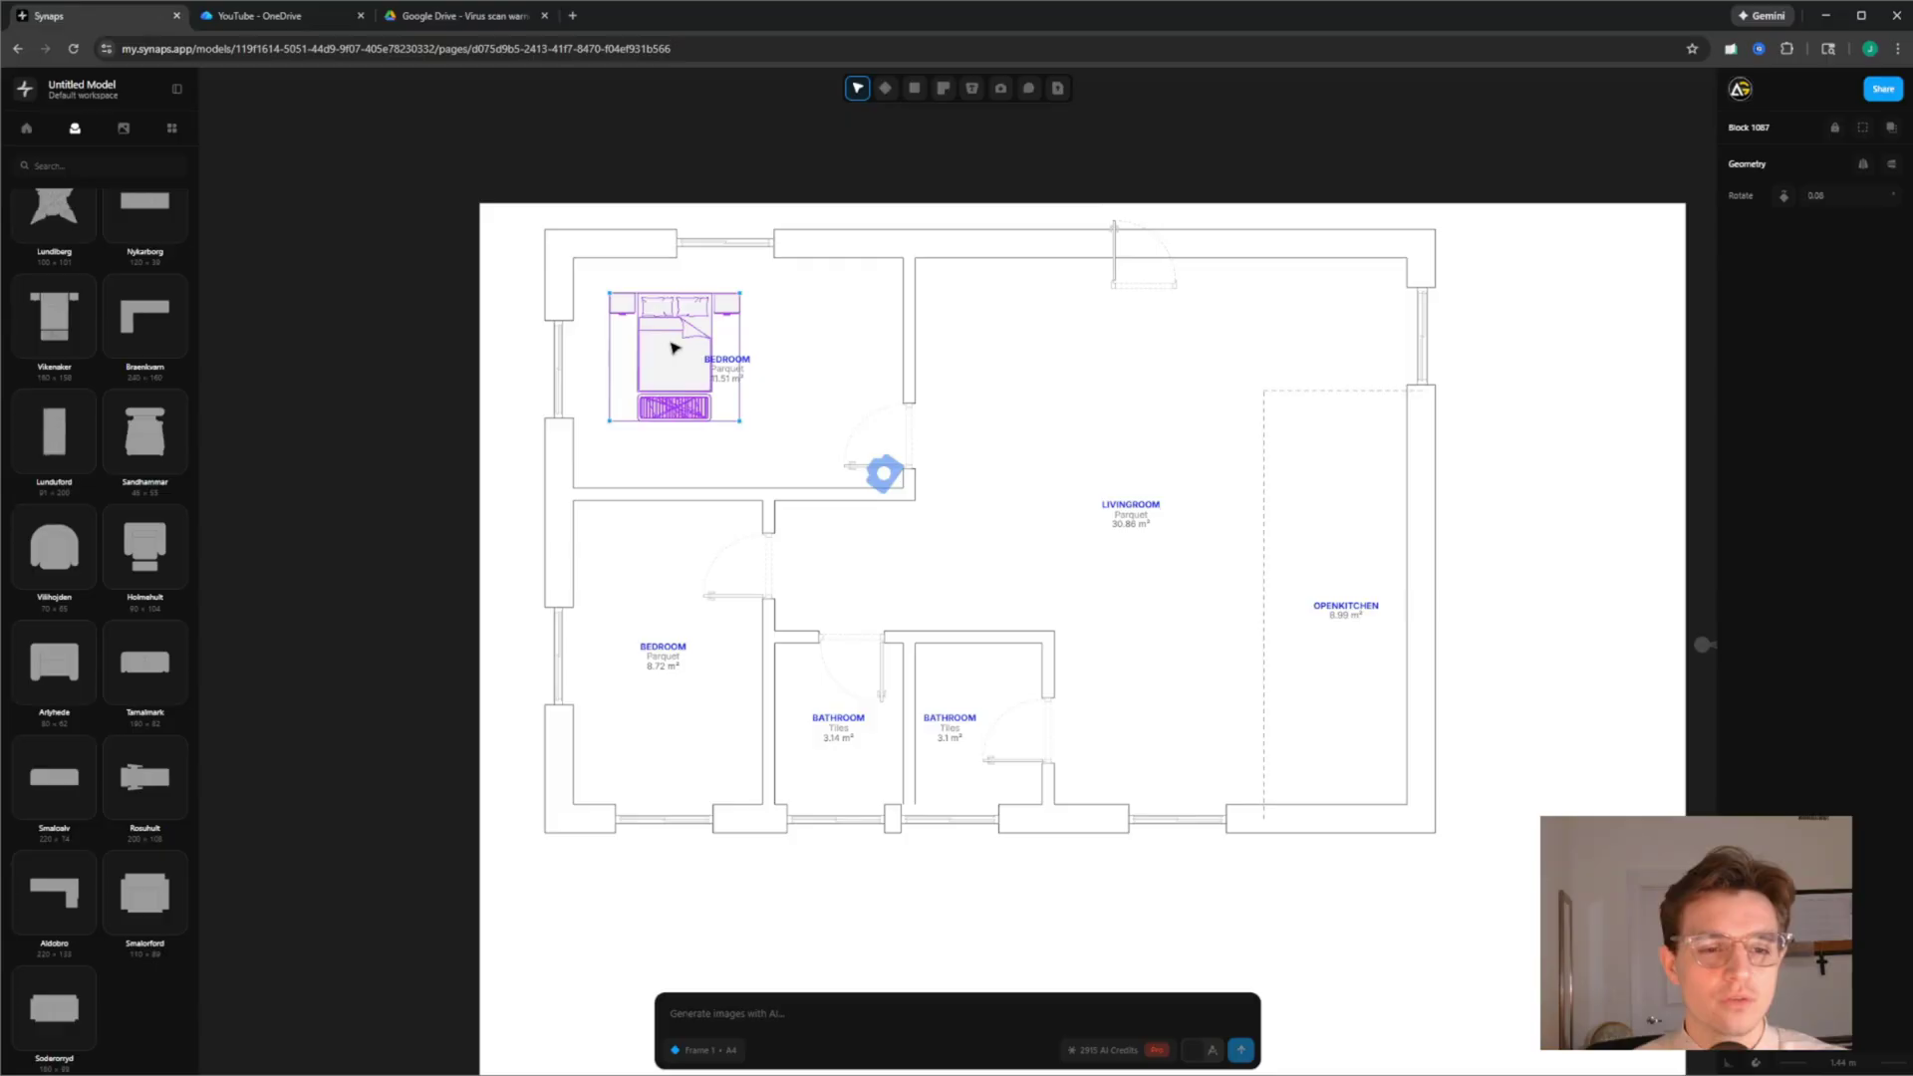
drag(661, 342, 784, 306)
Shift the upper bedroom's top-wall window toward the left corner and place an armchair block in that corner
click(658, 248)
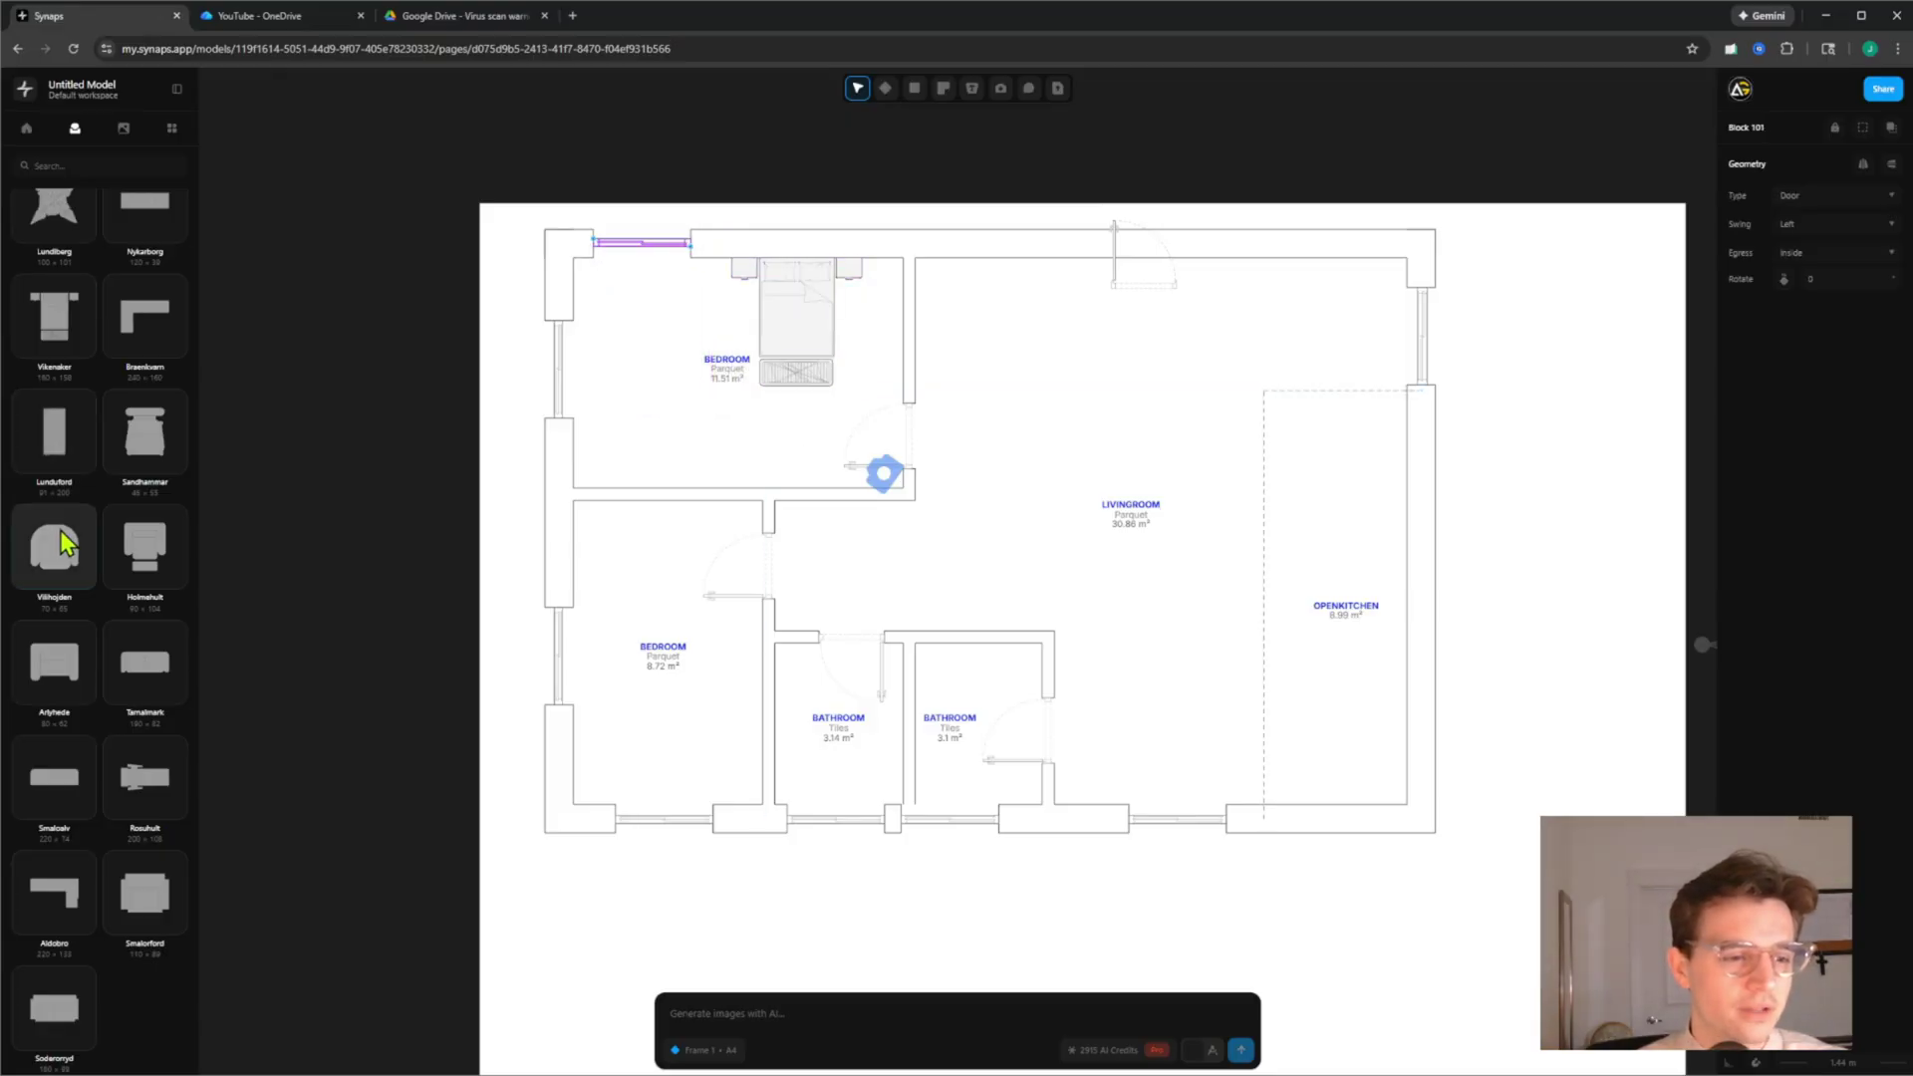
drag(700, 578, 603, 416)
drag(638, 432, 623, 291)
Generate a photorealistic render from the upper bedroom's camera with a prompt starting "bedroom with a chair, bed and paintings on the walls"
click(883, 473)
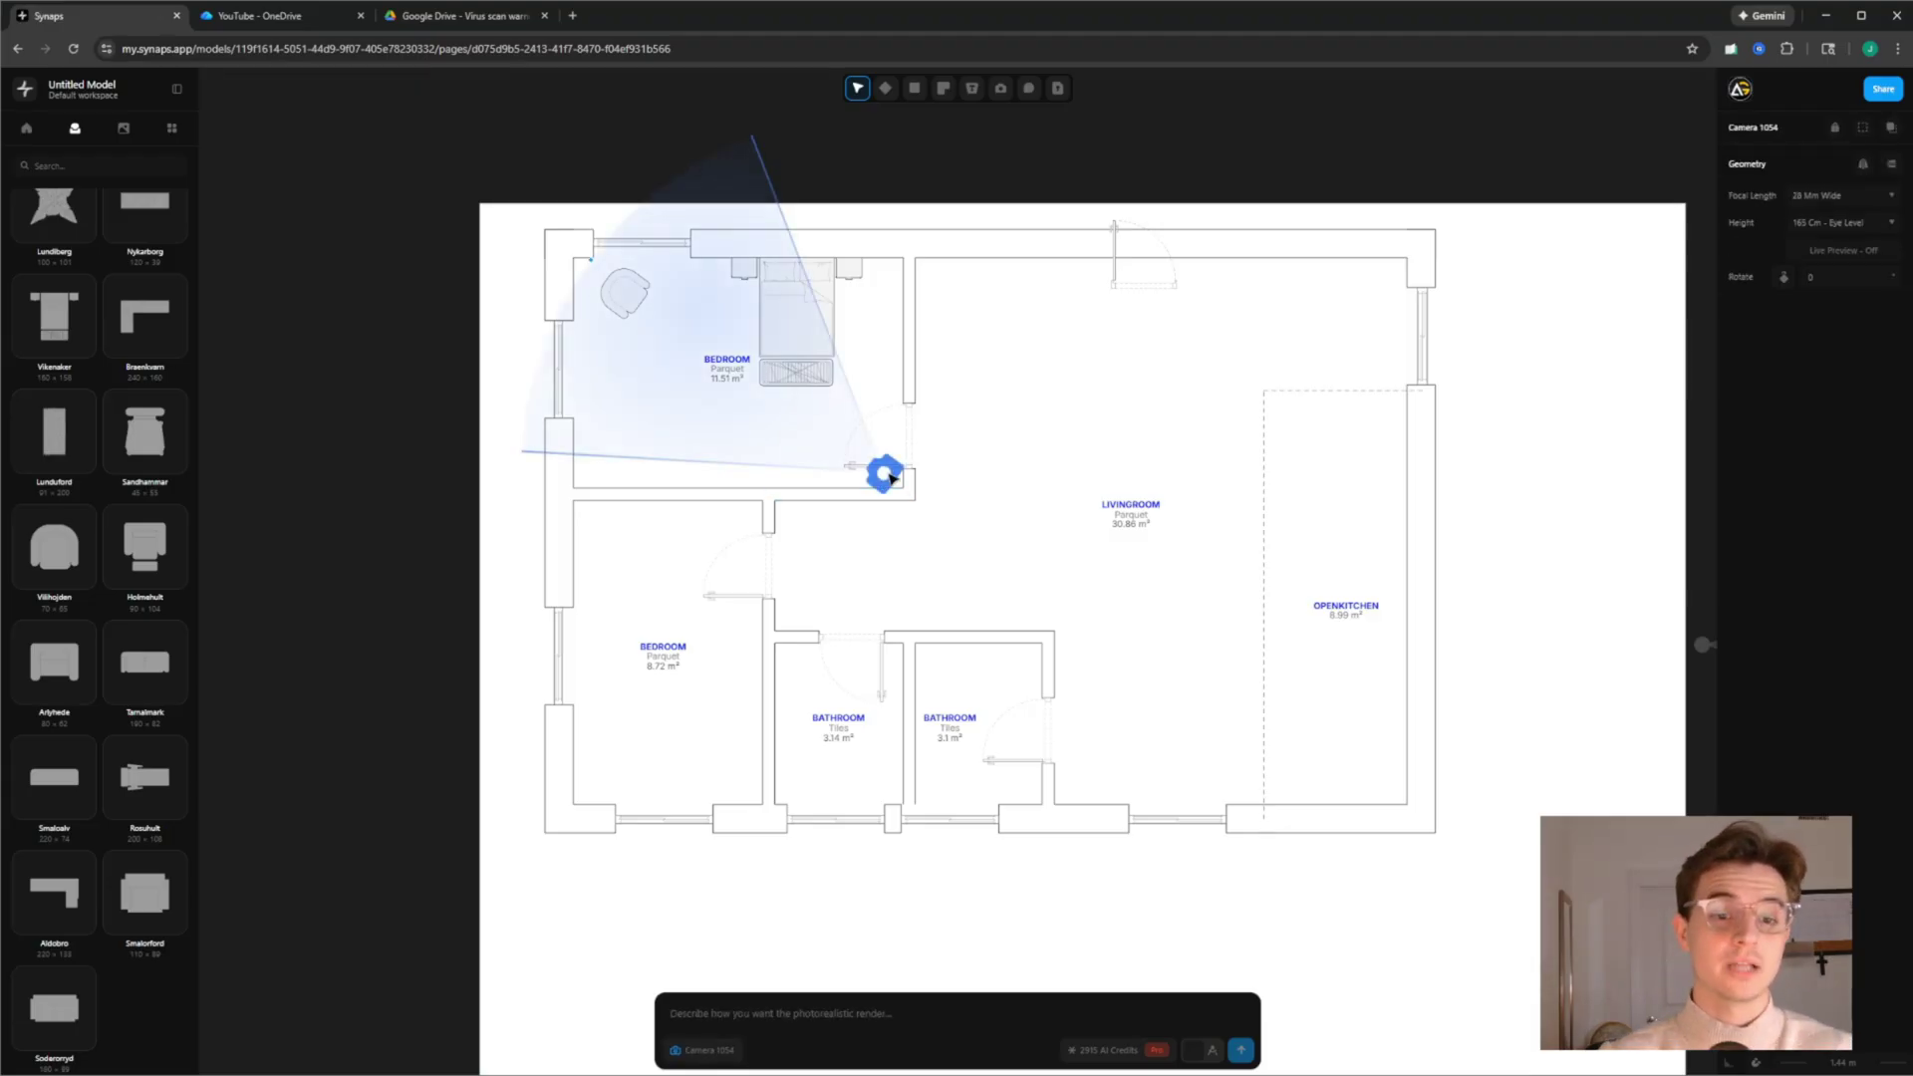
click(914, 1008)
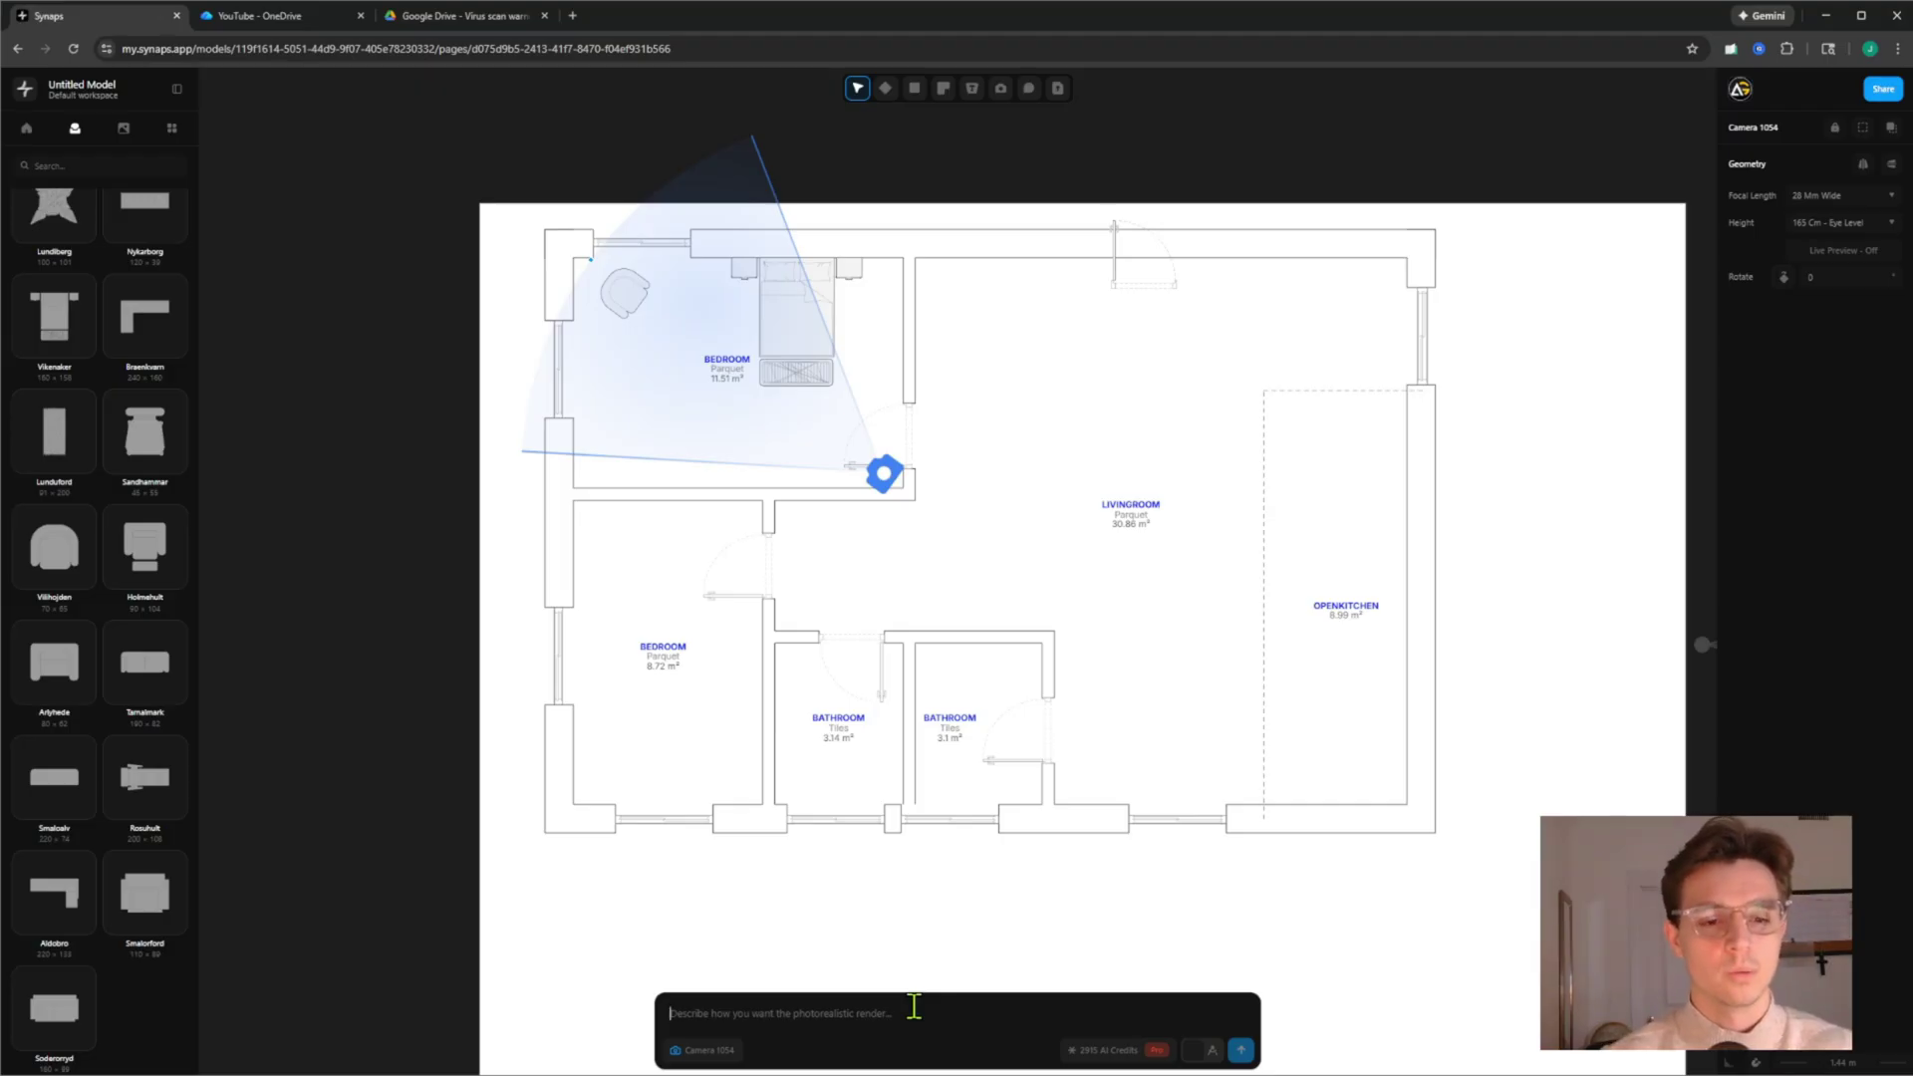
text(bedroom with a chair, bed)
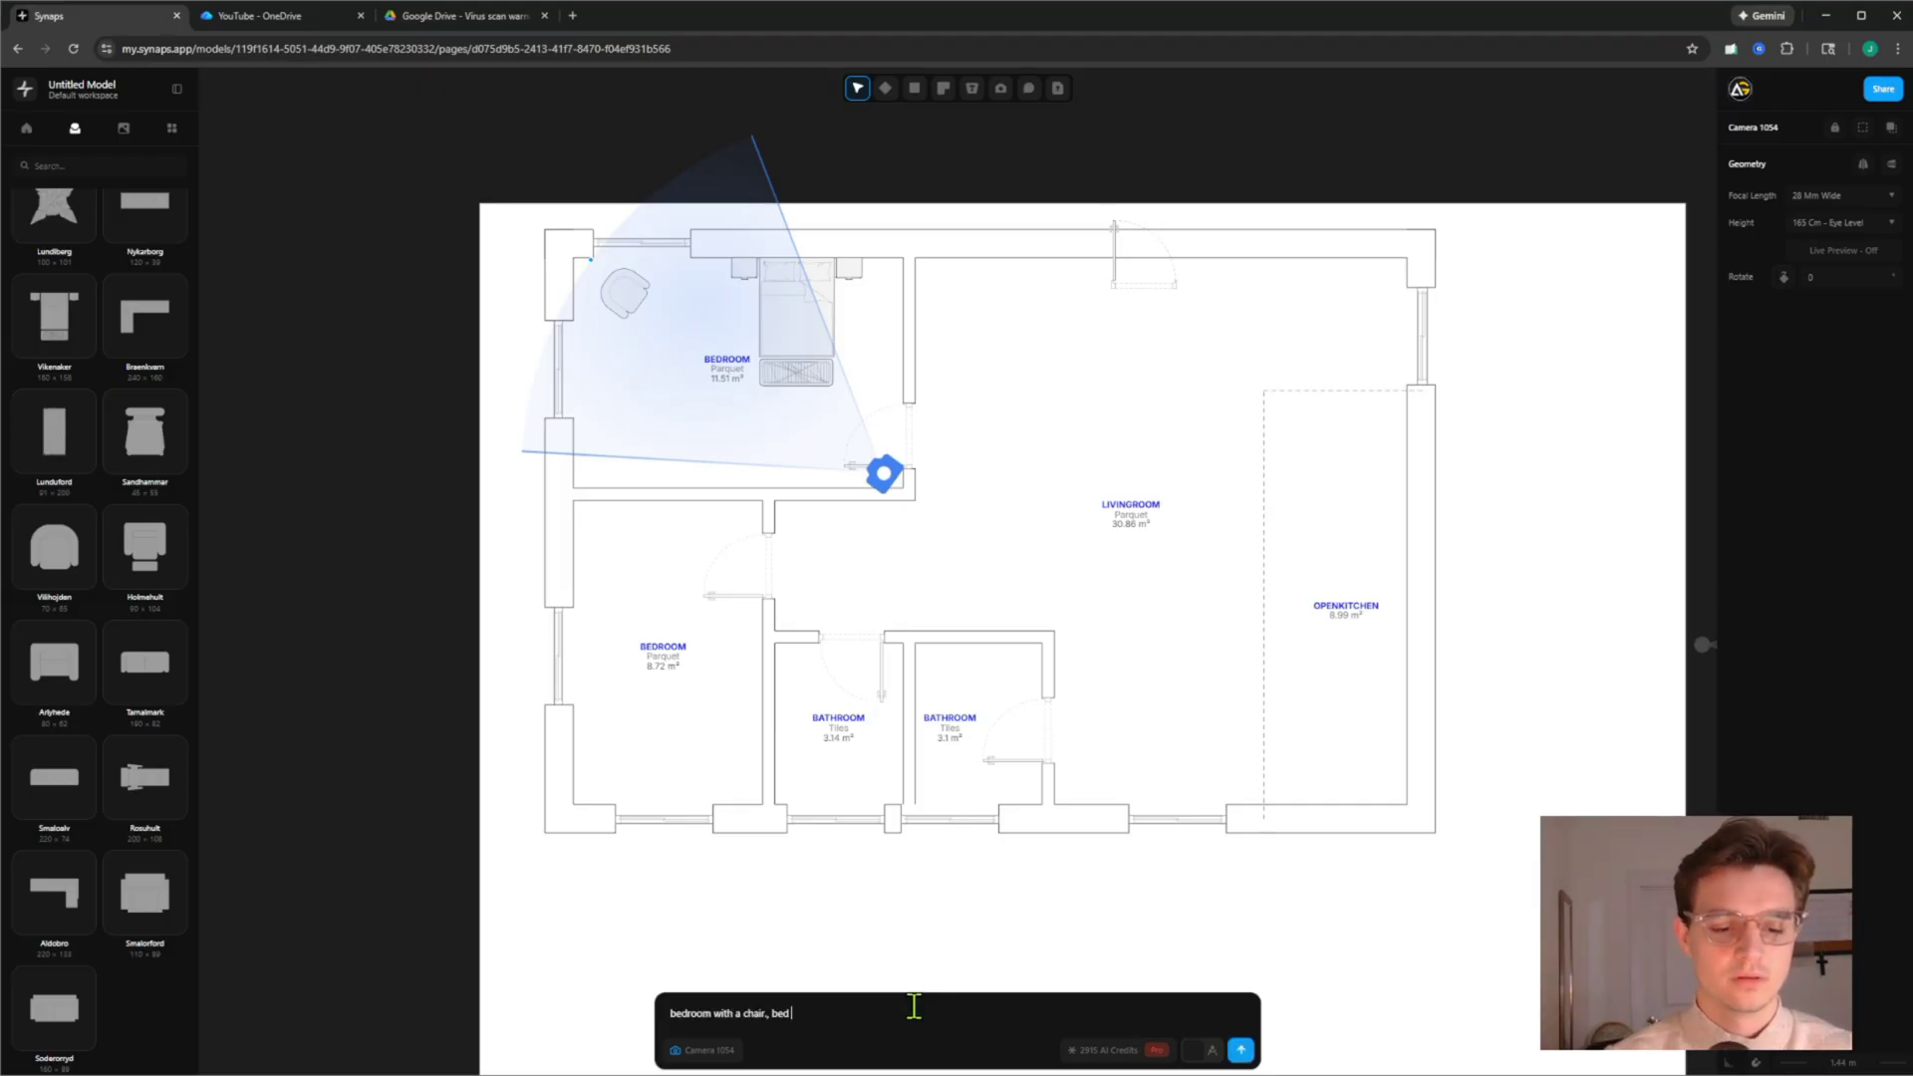
text( and paintings on the walls)
text(for a b)
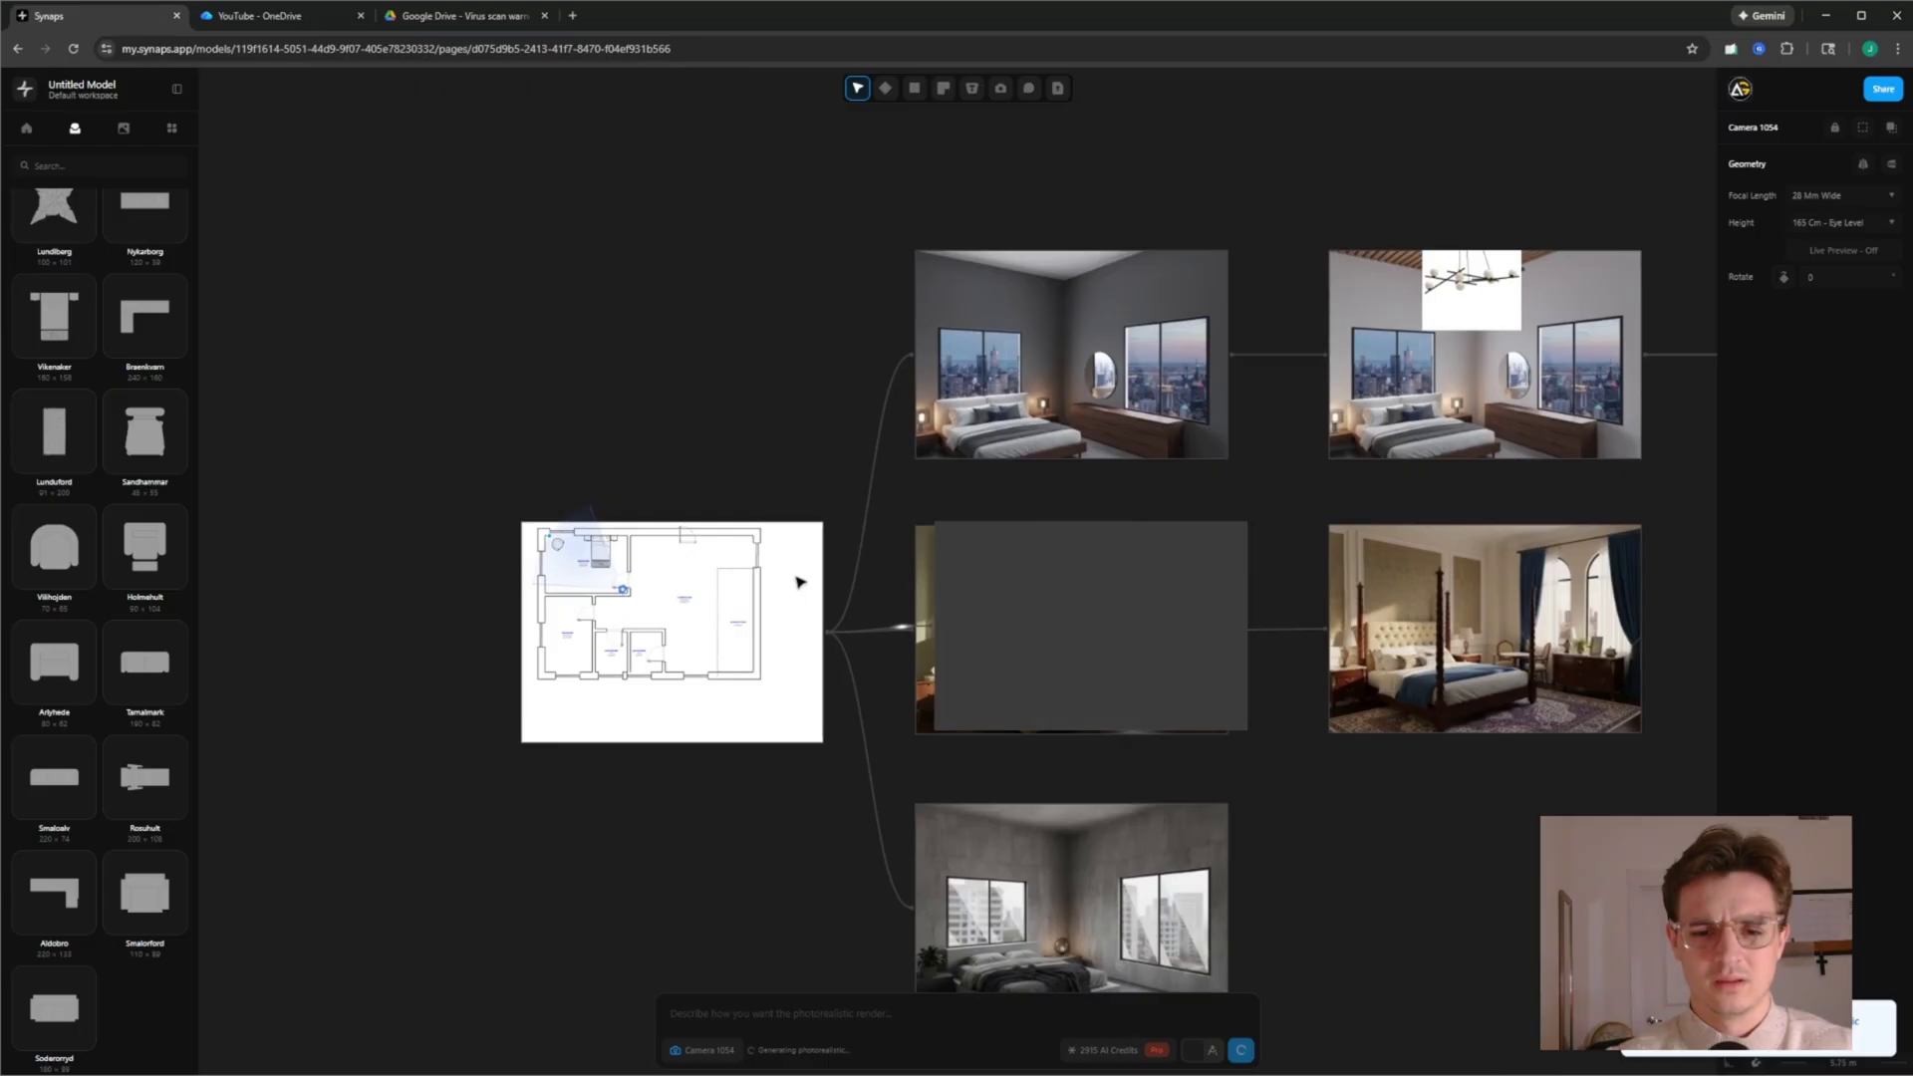
Move the new camera render frame off the green-walled render to the free space above the dark-walled bedroom render
middle_drag(1050, 559, 991, 559)
scroll(986, 558, down, 3)
drag(1003, 587, 1016, 249)
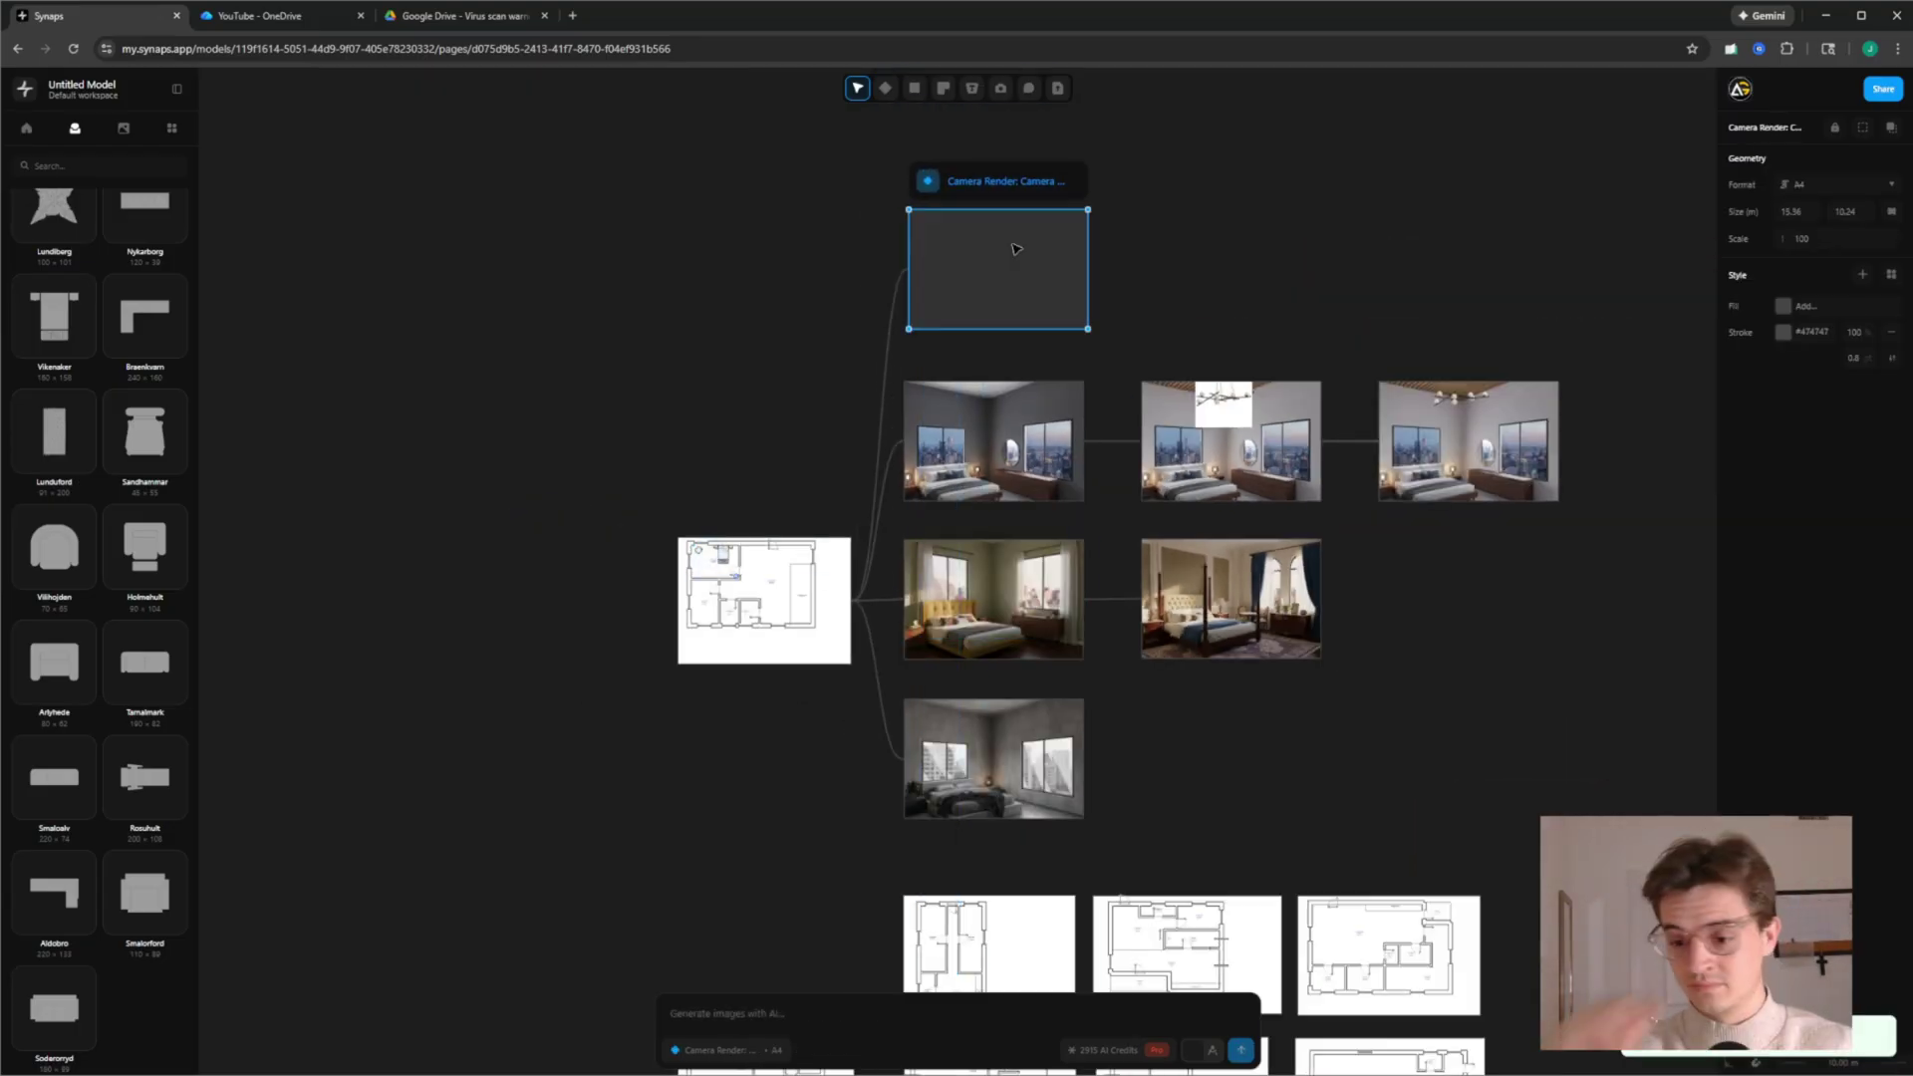
click(1178, 231)
Examine the armchair, bed, paintings and windows in the new ornate bedroom render, and view it alongside the other renders
scroll(988, 279, up, 5)
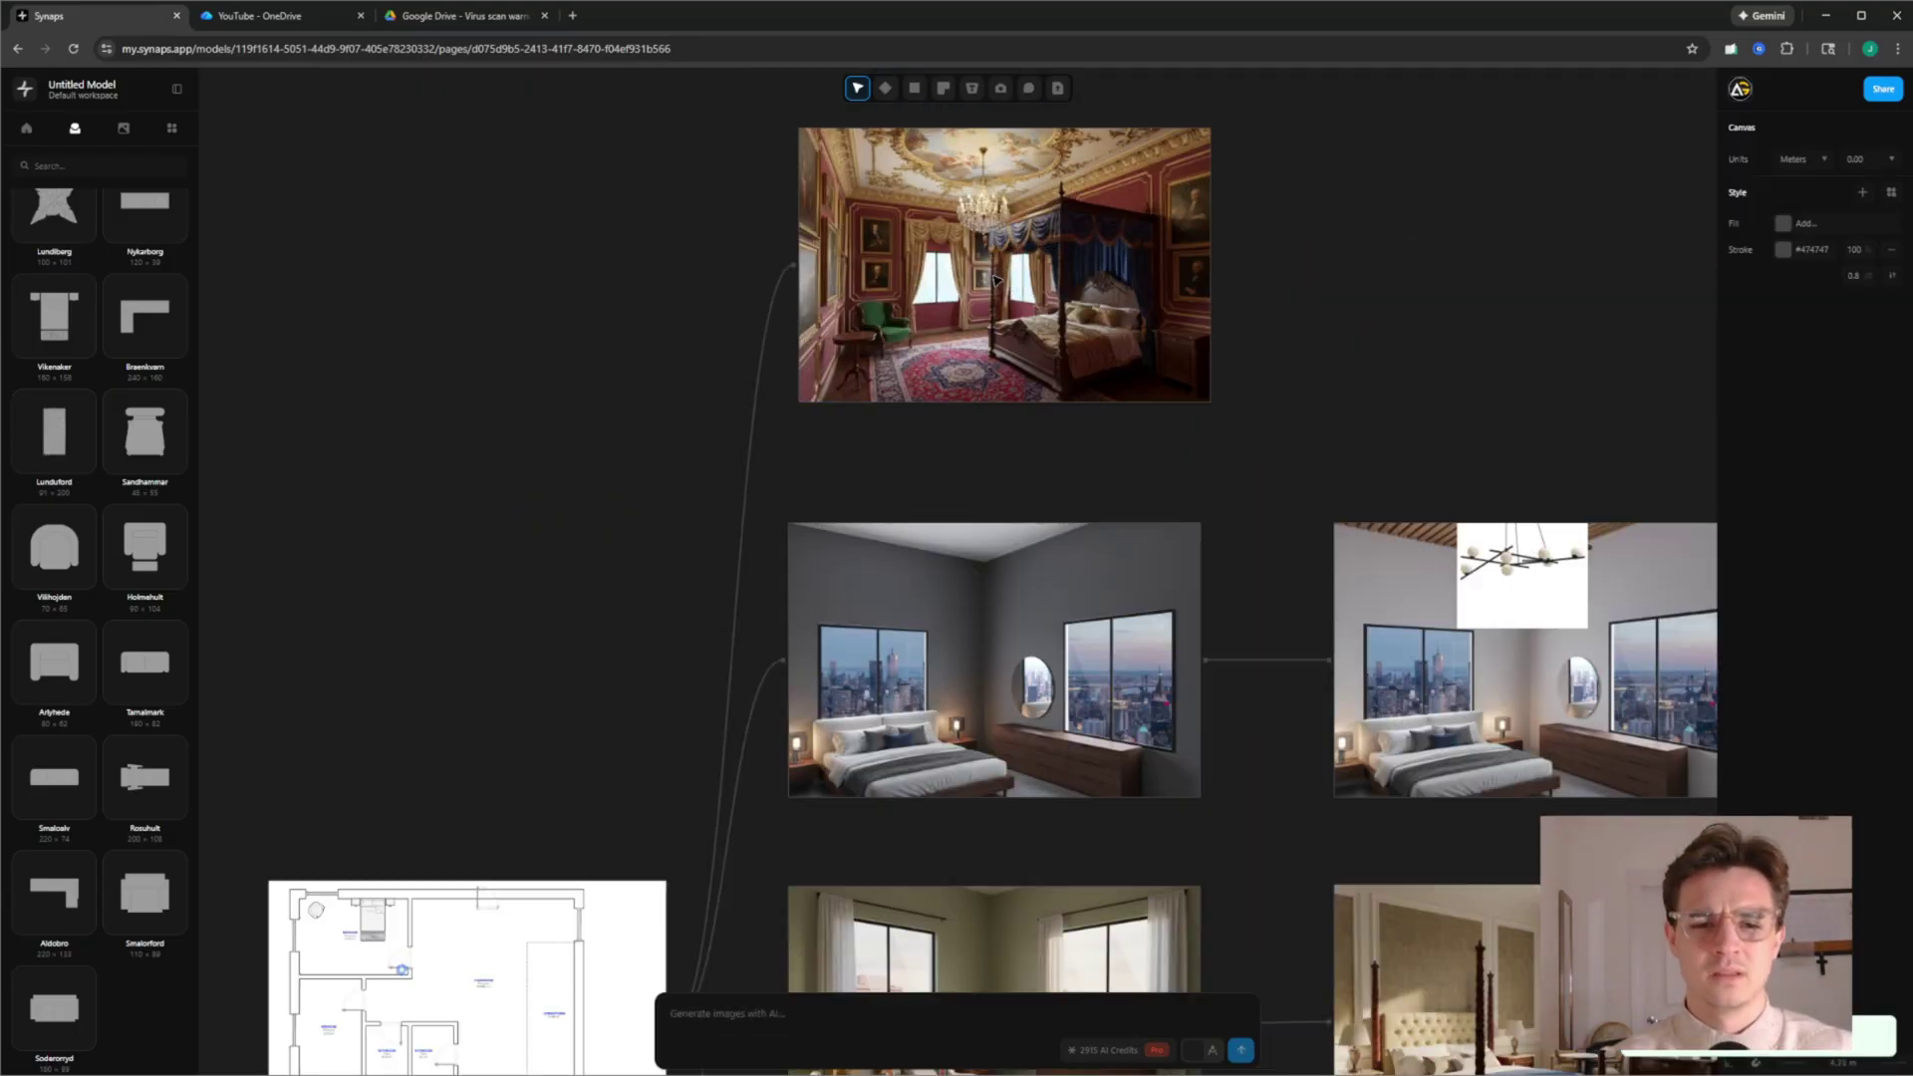
middle_drag(983, 286, 990, 526)
scroll(990, 526, up, 2)
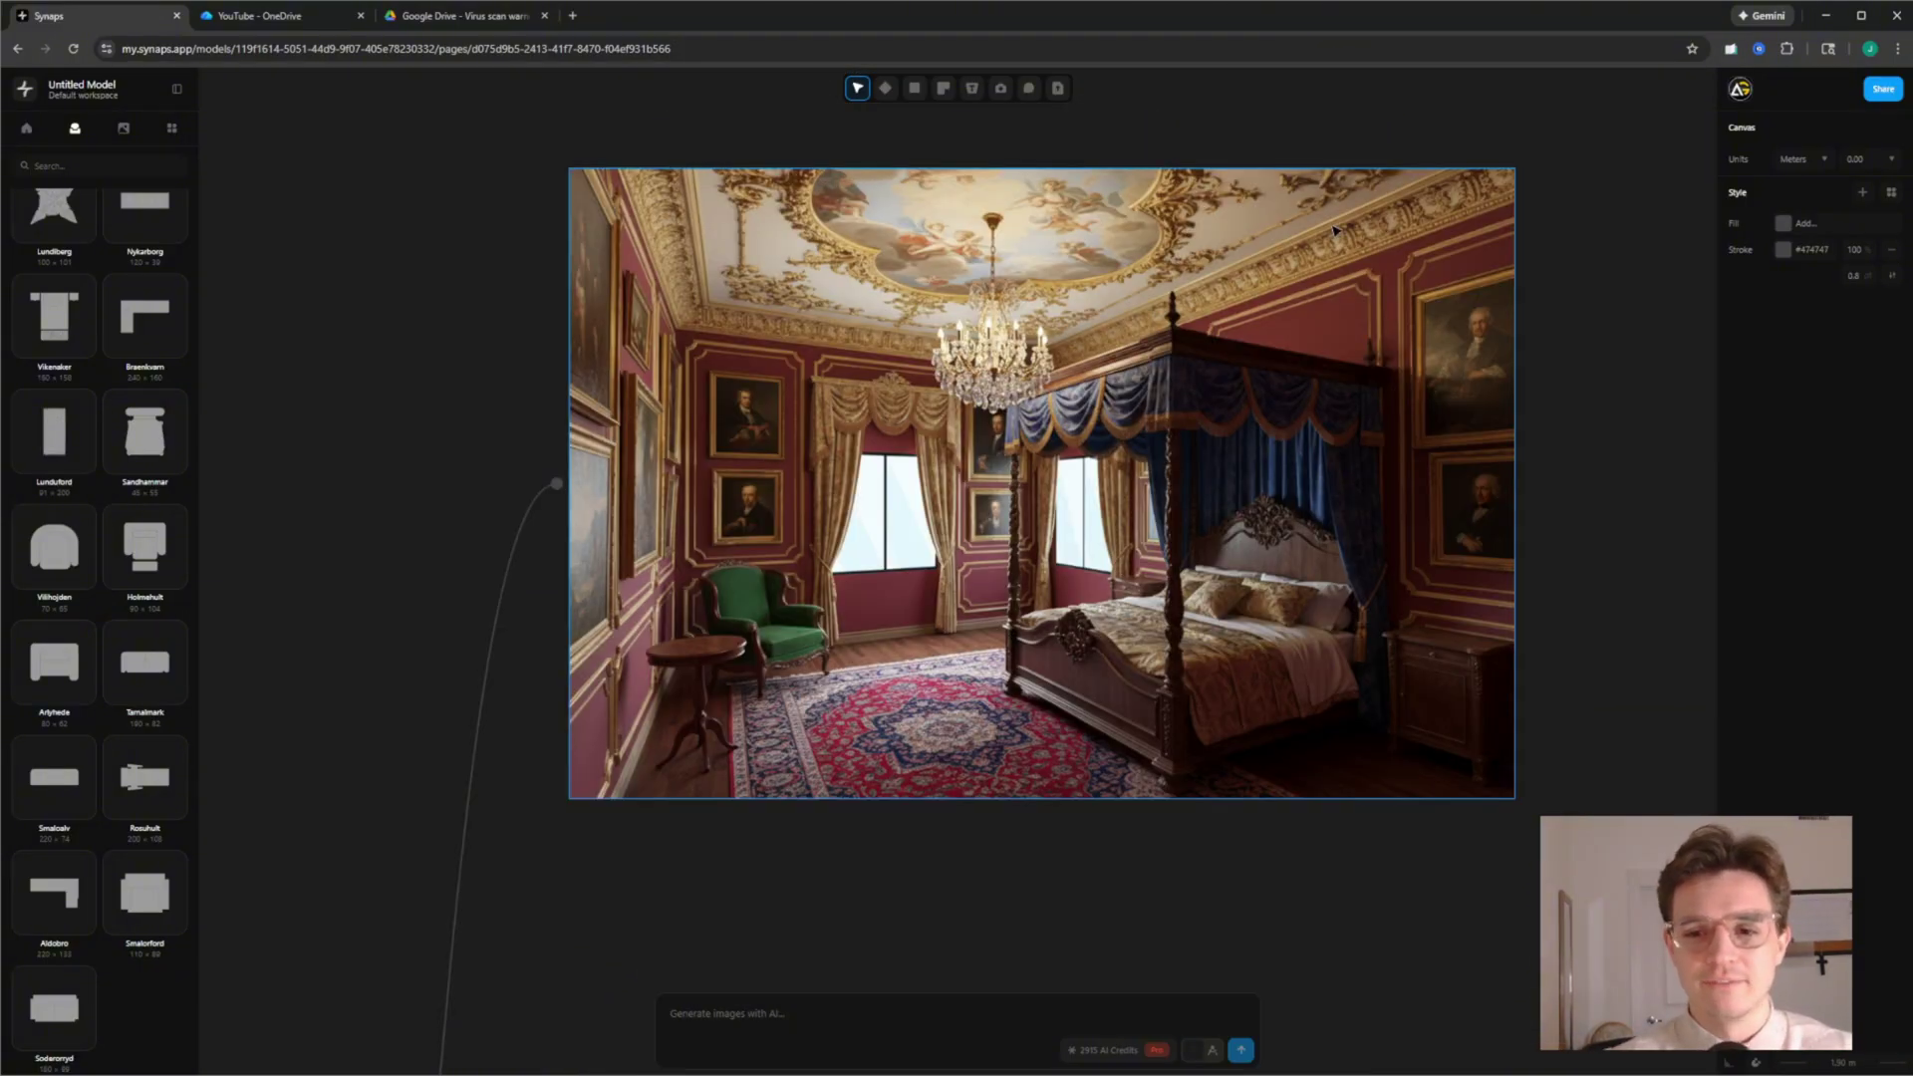
middle_drag(1110, 677, 1255, 675)
scroll(1255, 675, up, 2)
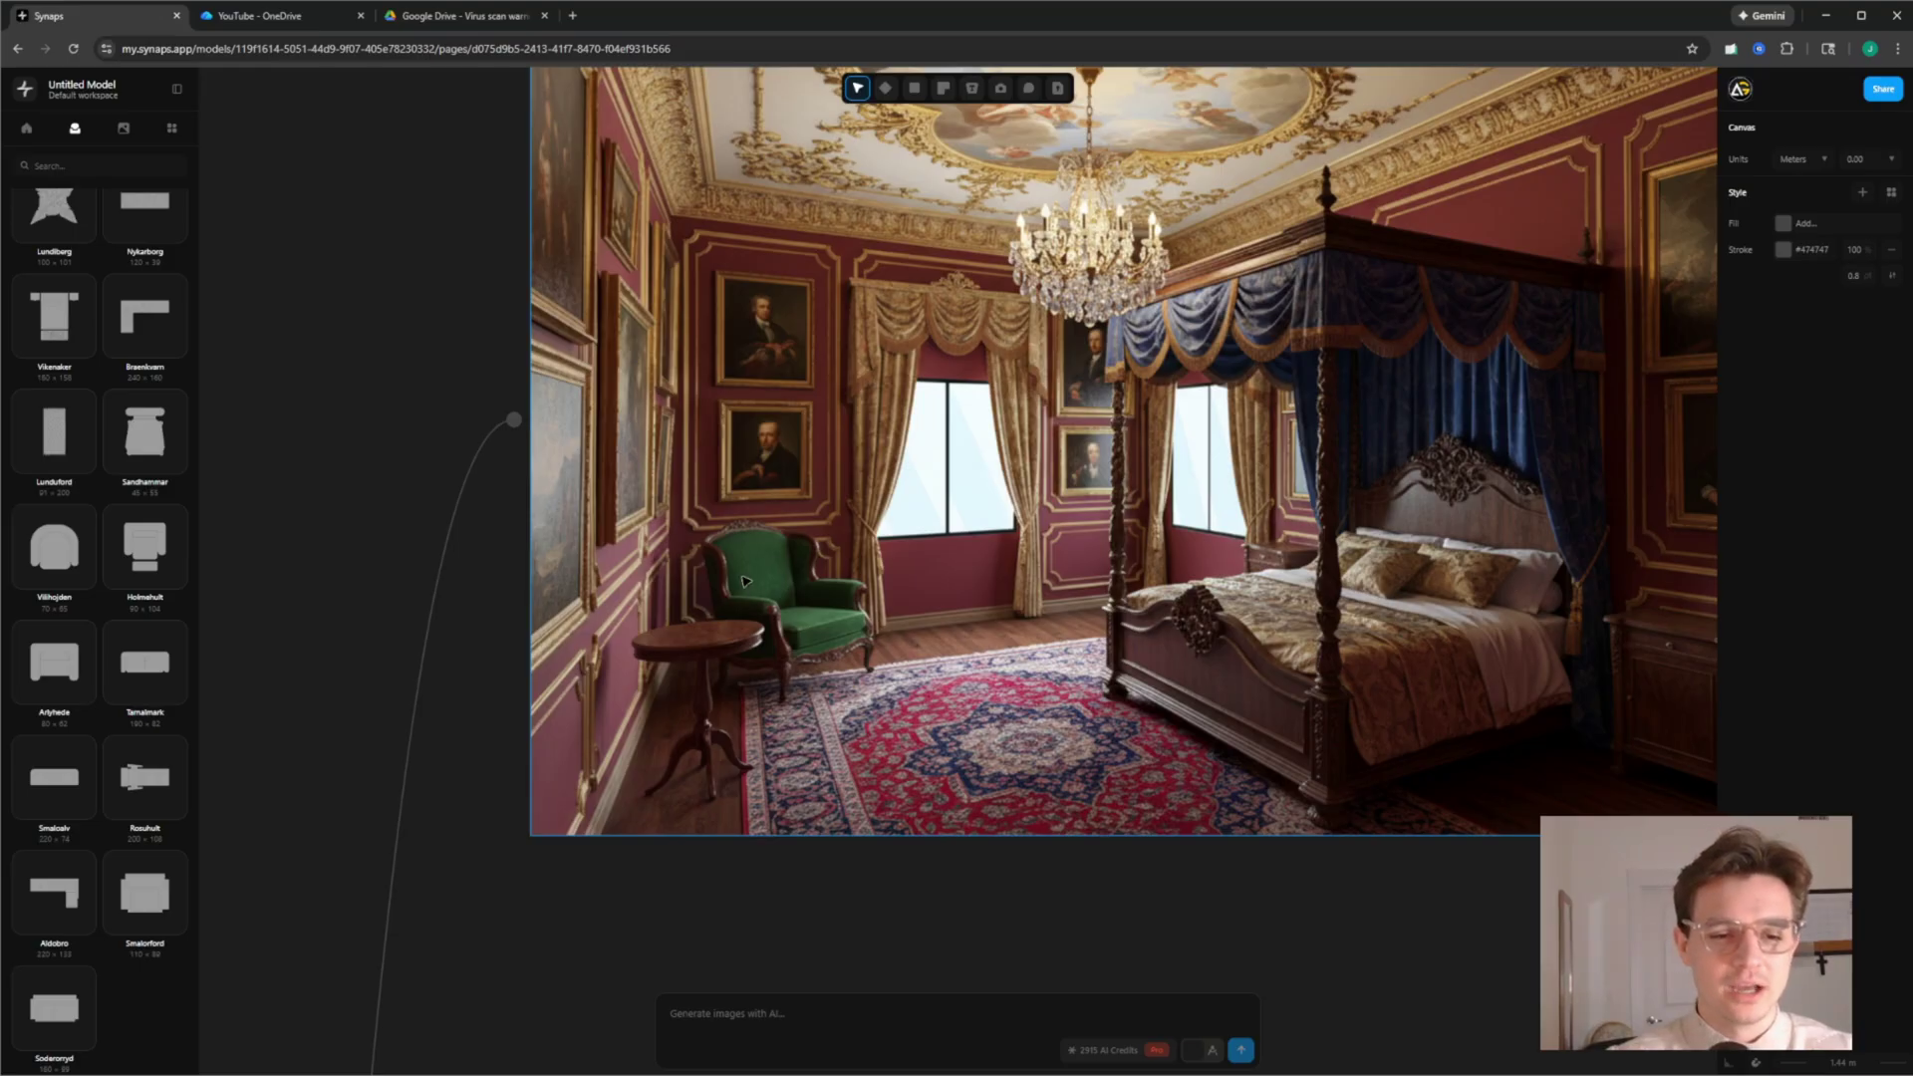
scroll(785, 463, down, 4)
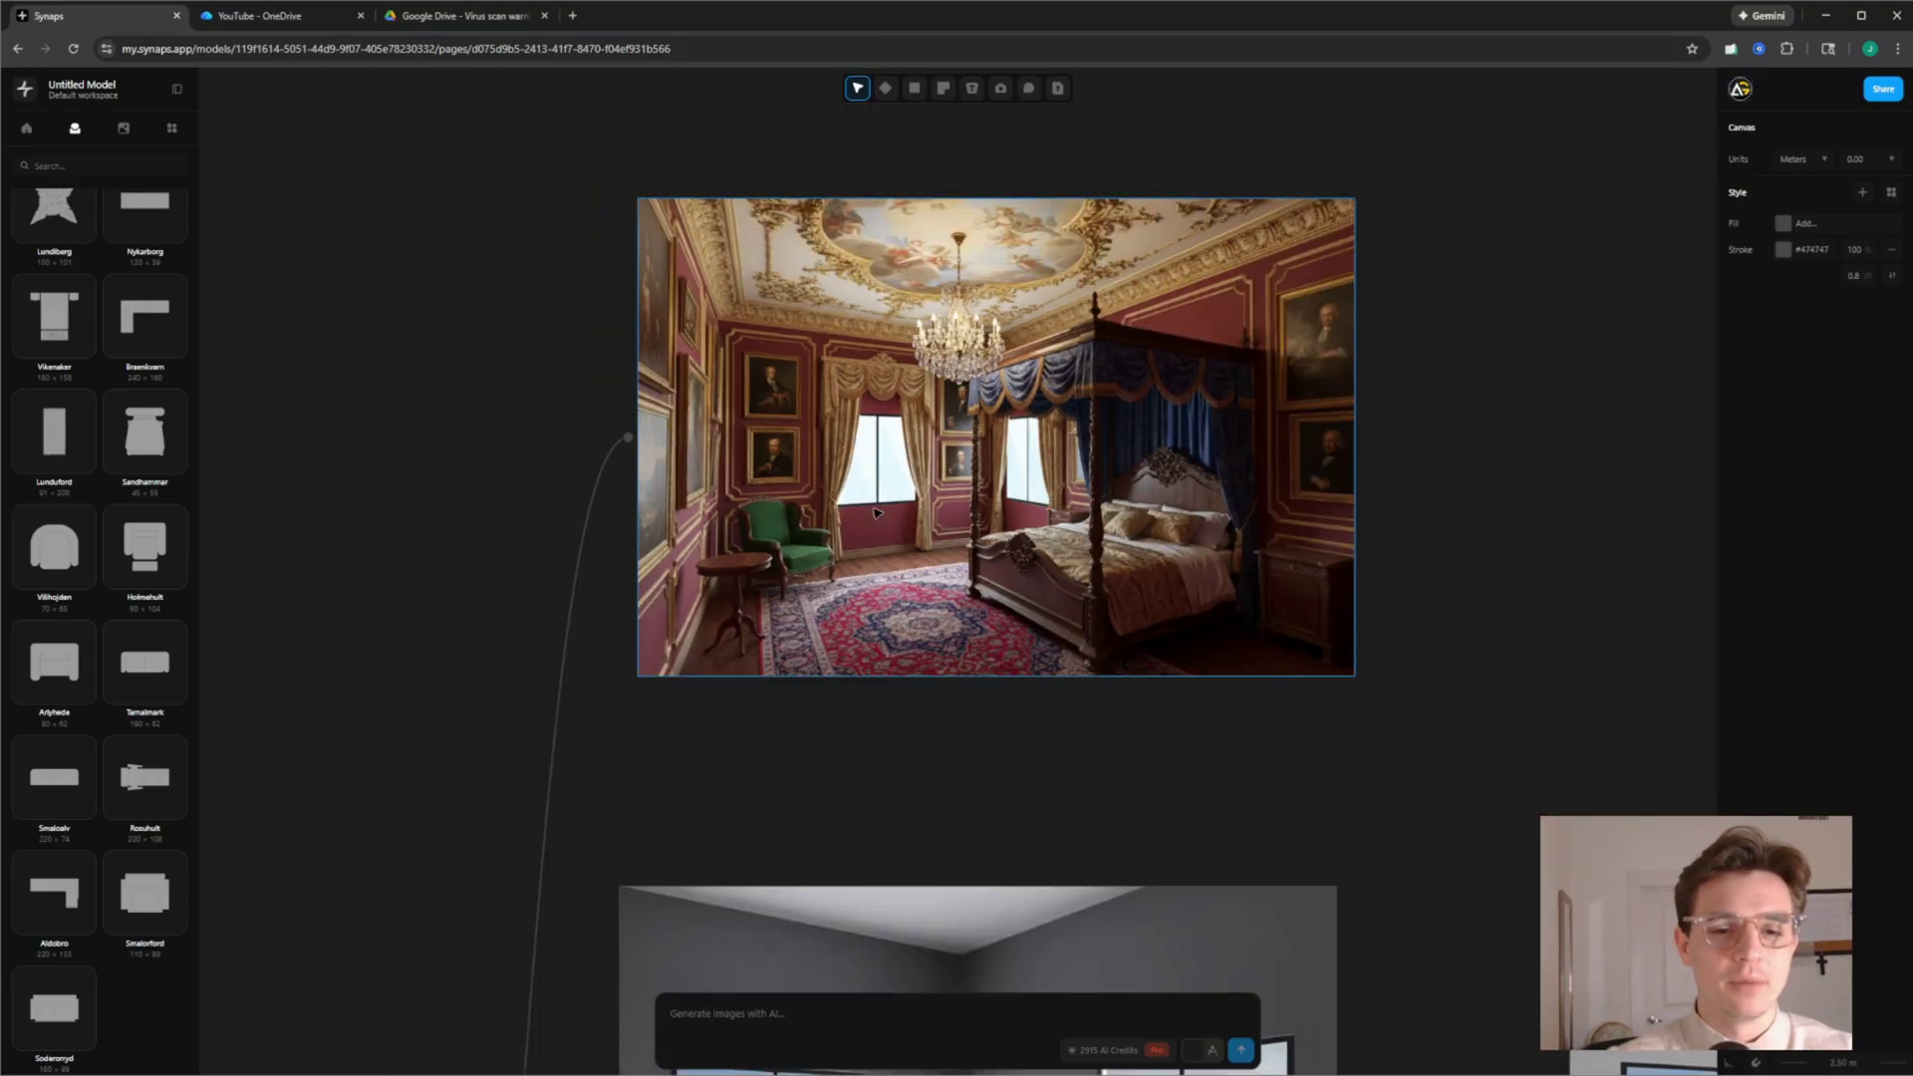
scroll(847, 507, down, 5)
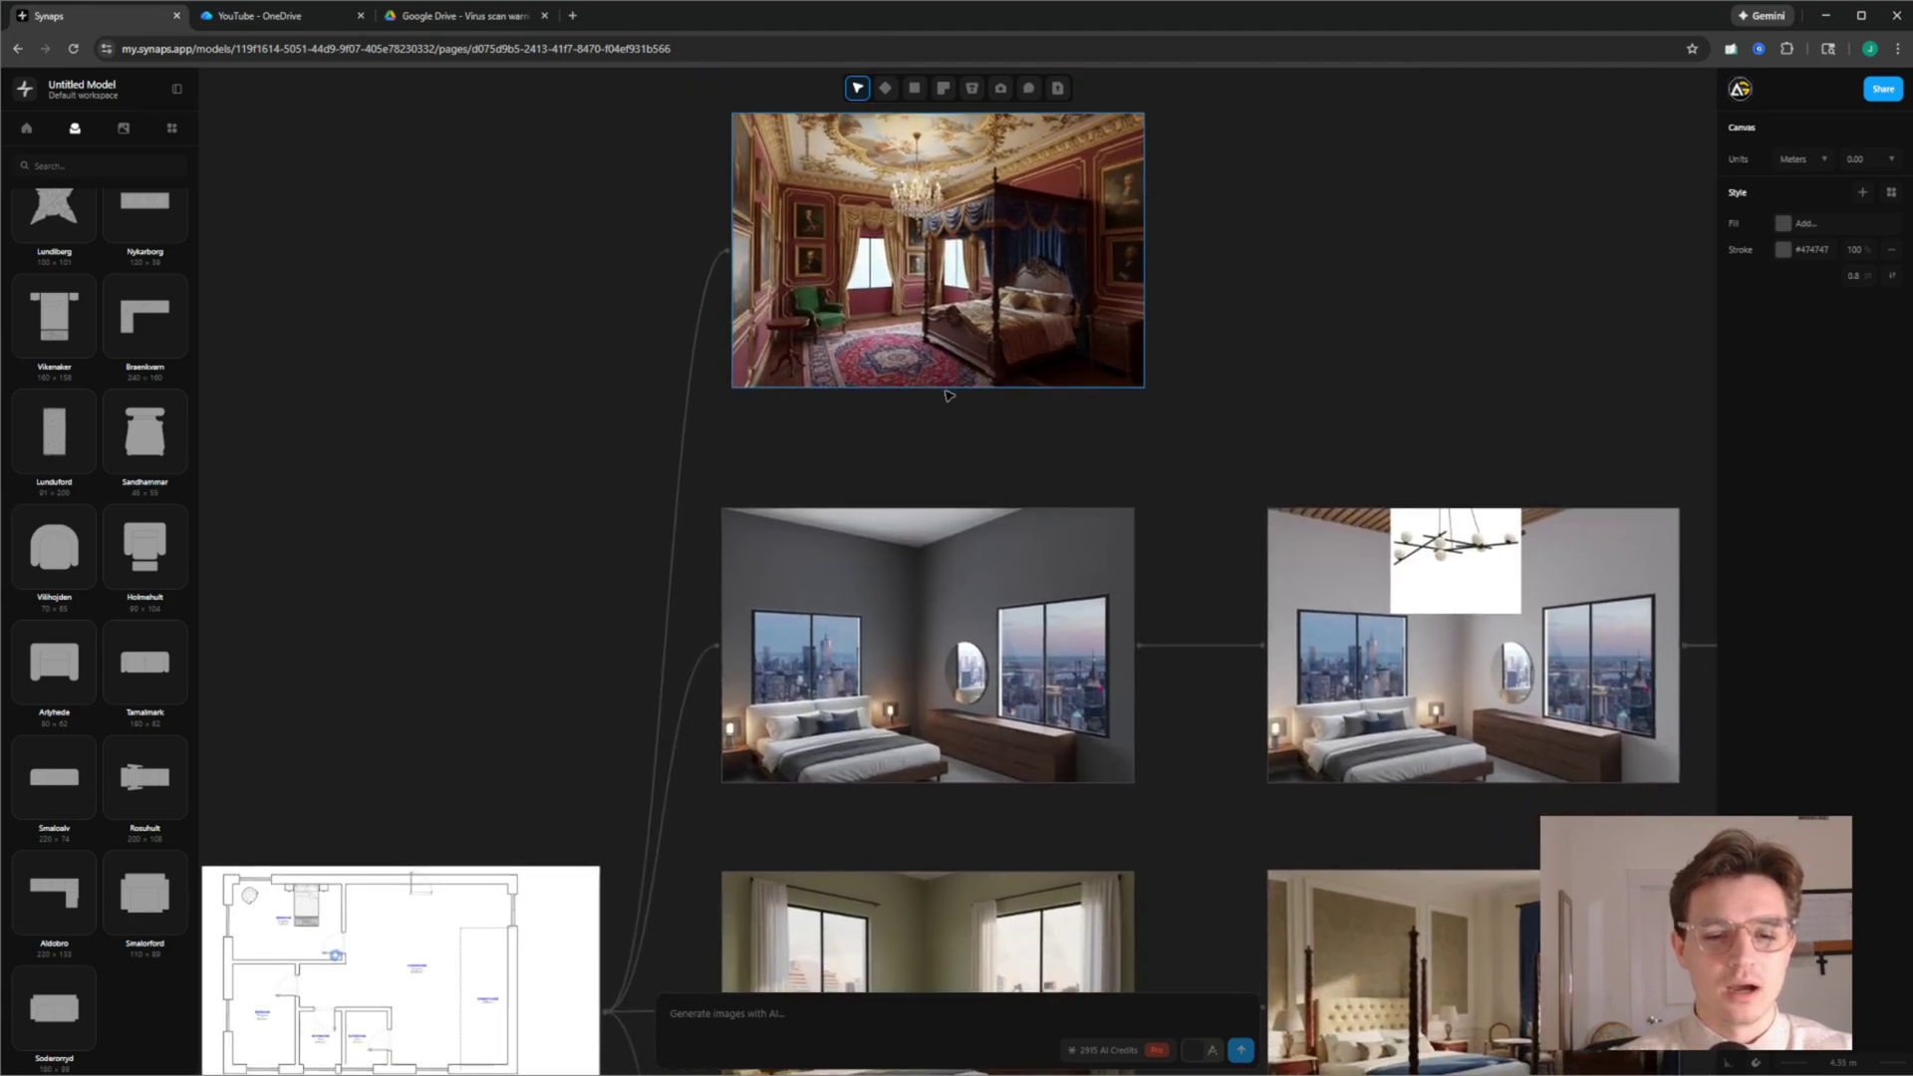
scroll(915, 557, down, 4)
middle_drag(1068, 564, 617, 506)
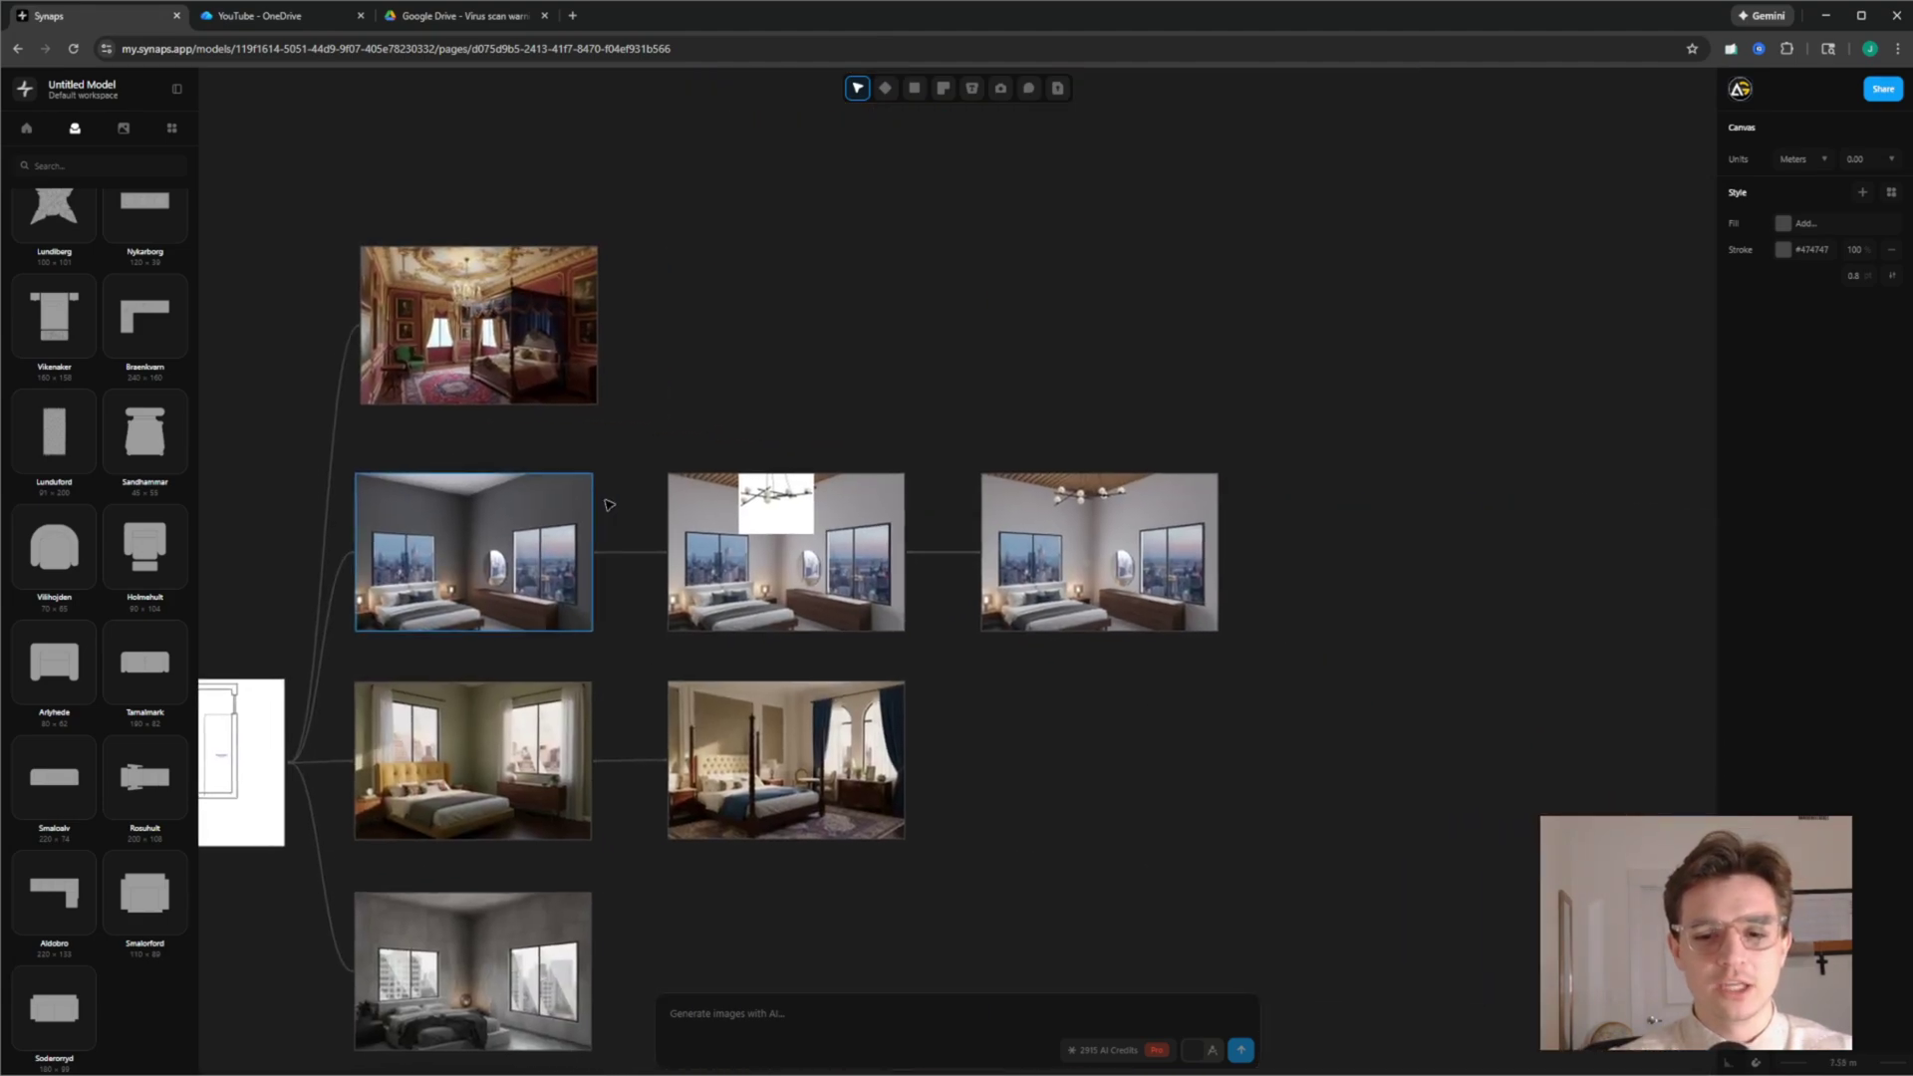
Draw a rectangle about 1.7 by 2.41 m on the concrete bedroom render's wall, between the lamp corner and the large window
middle_drag(781, 572, 821, 377)
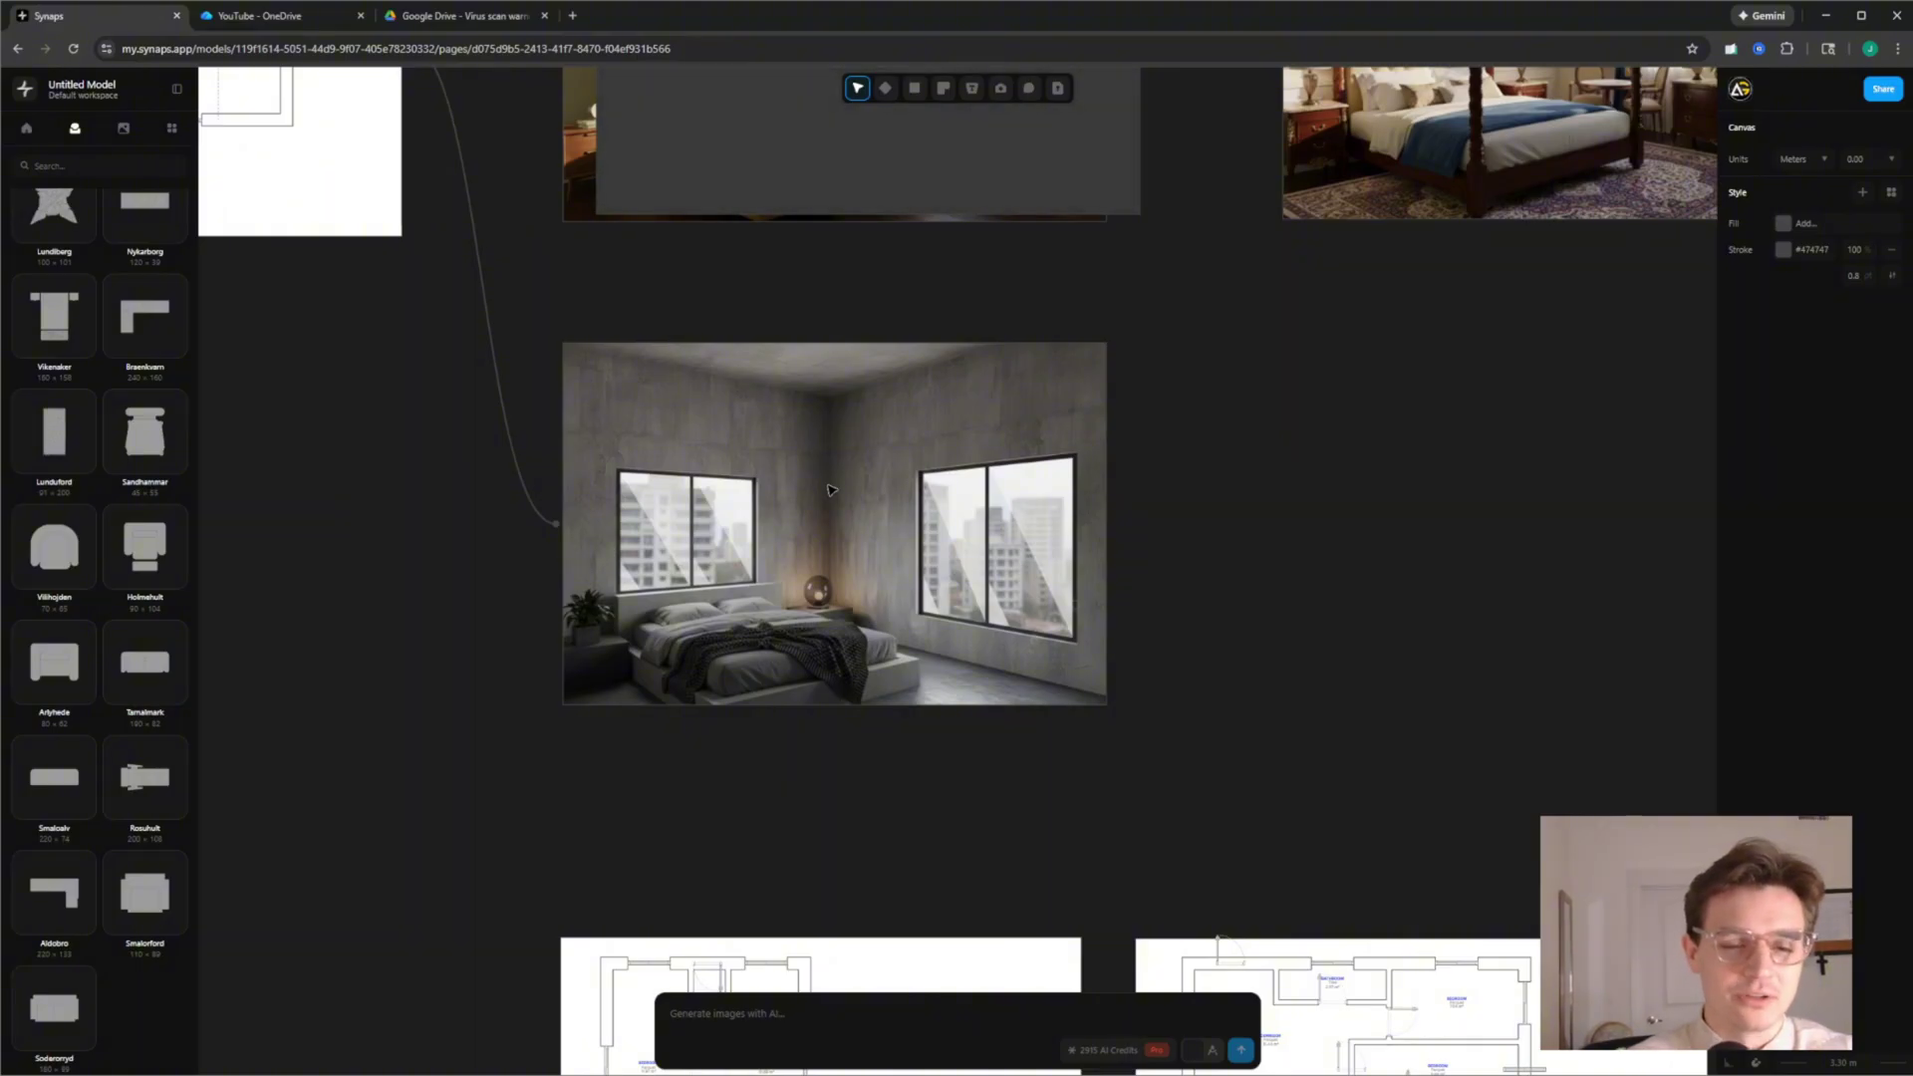
mouse_move(918, 100)
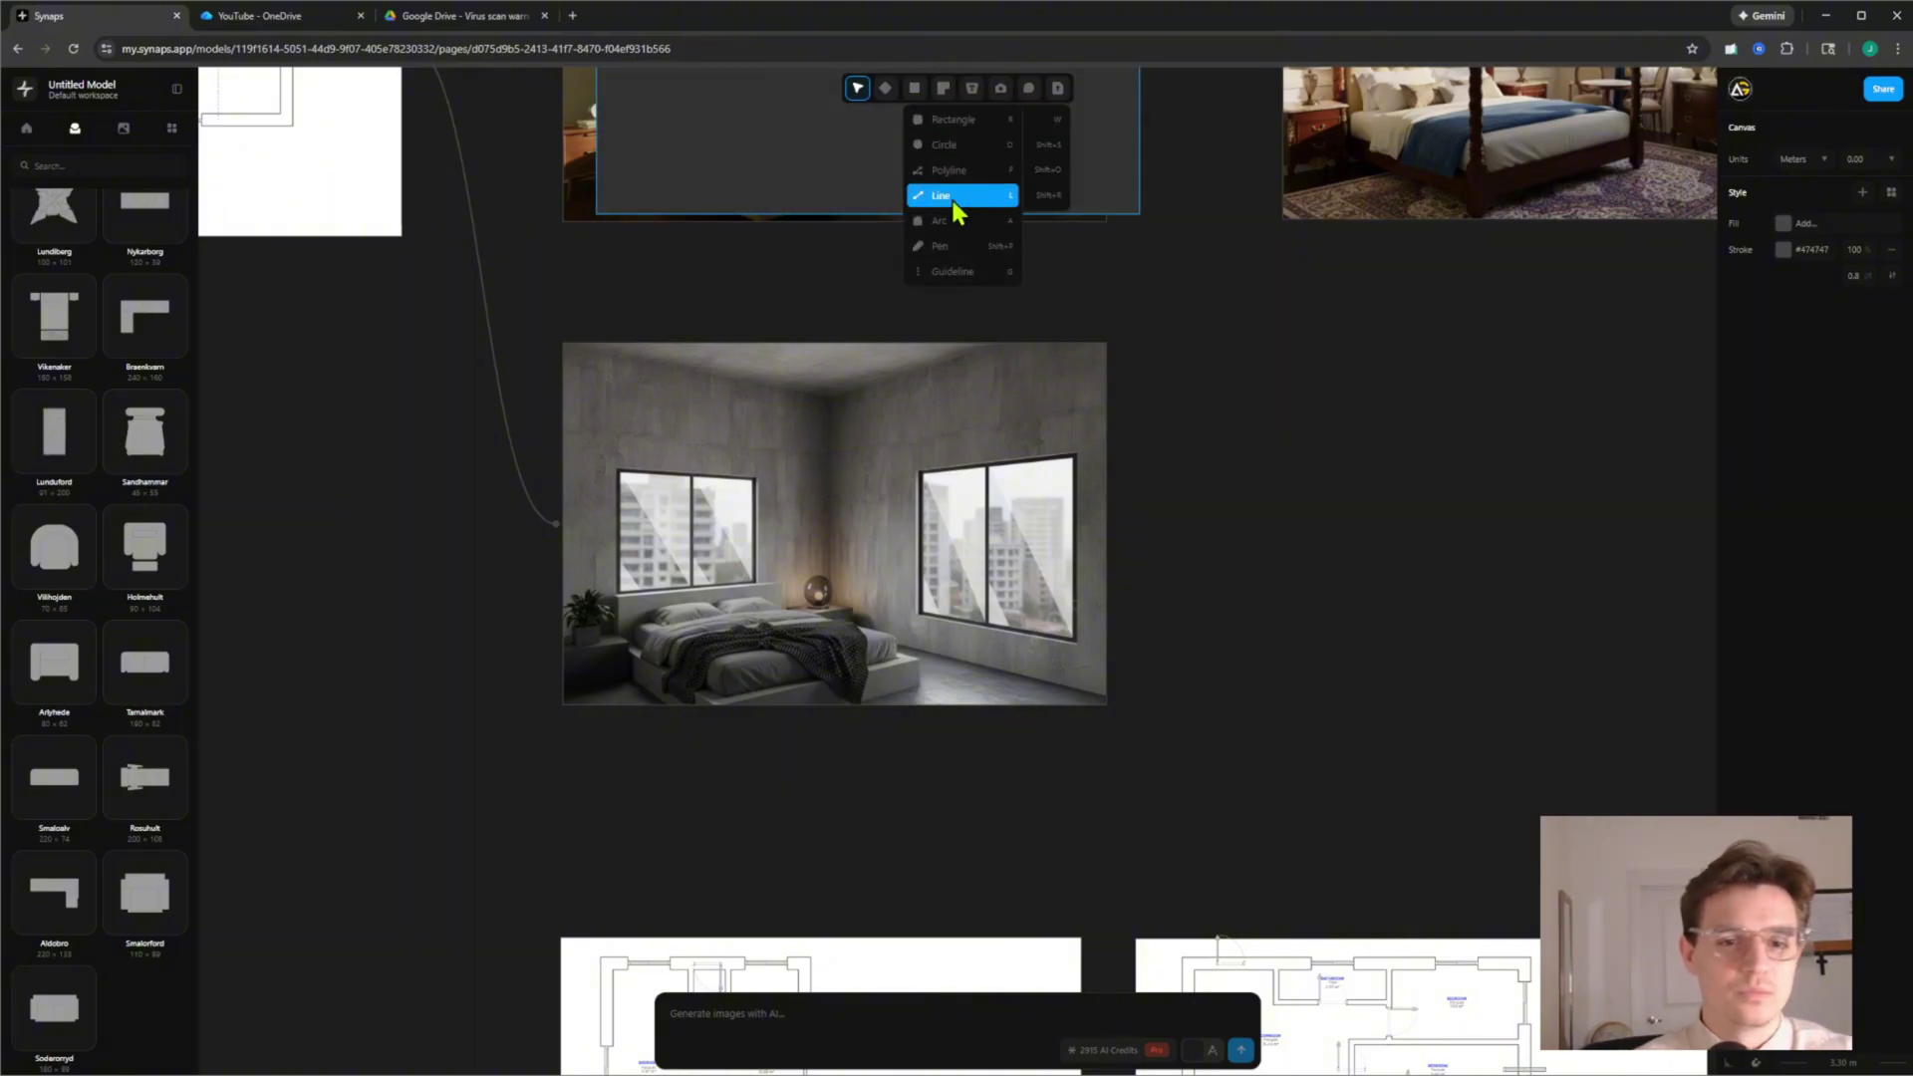
click(947, 122)
scroll(867, 512, up, 2)
scroll(852, 438, down, 2)
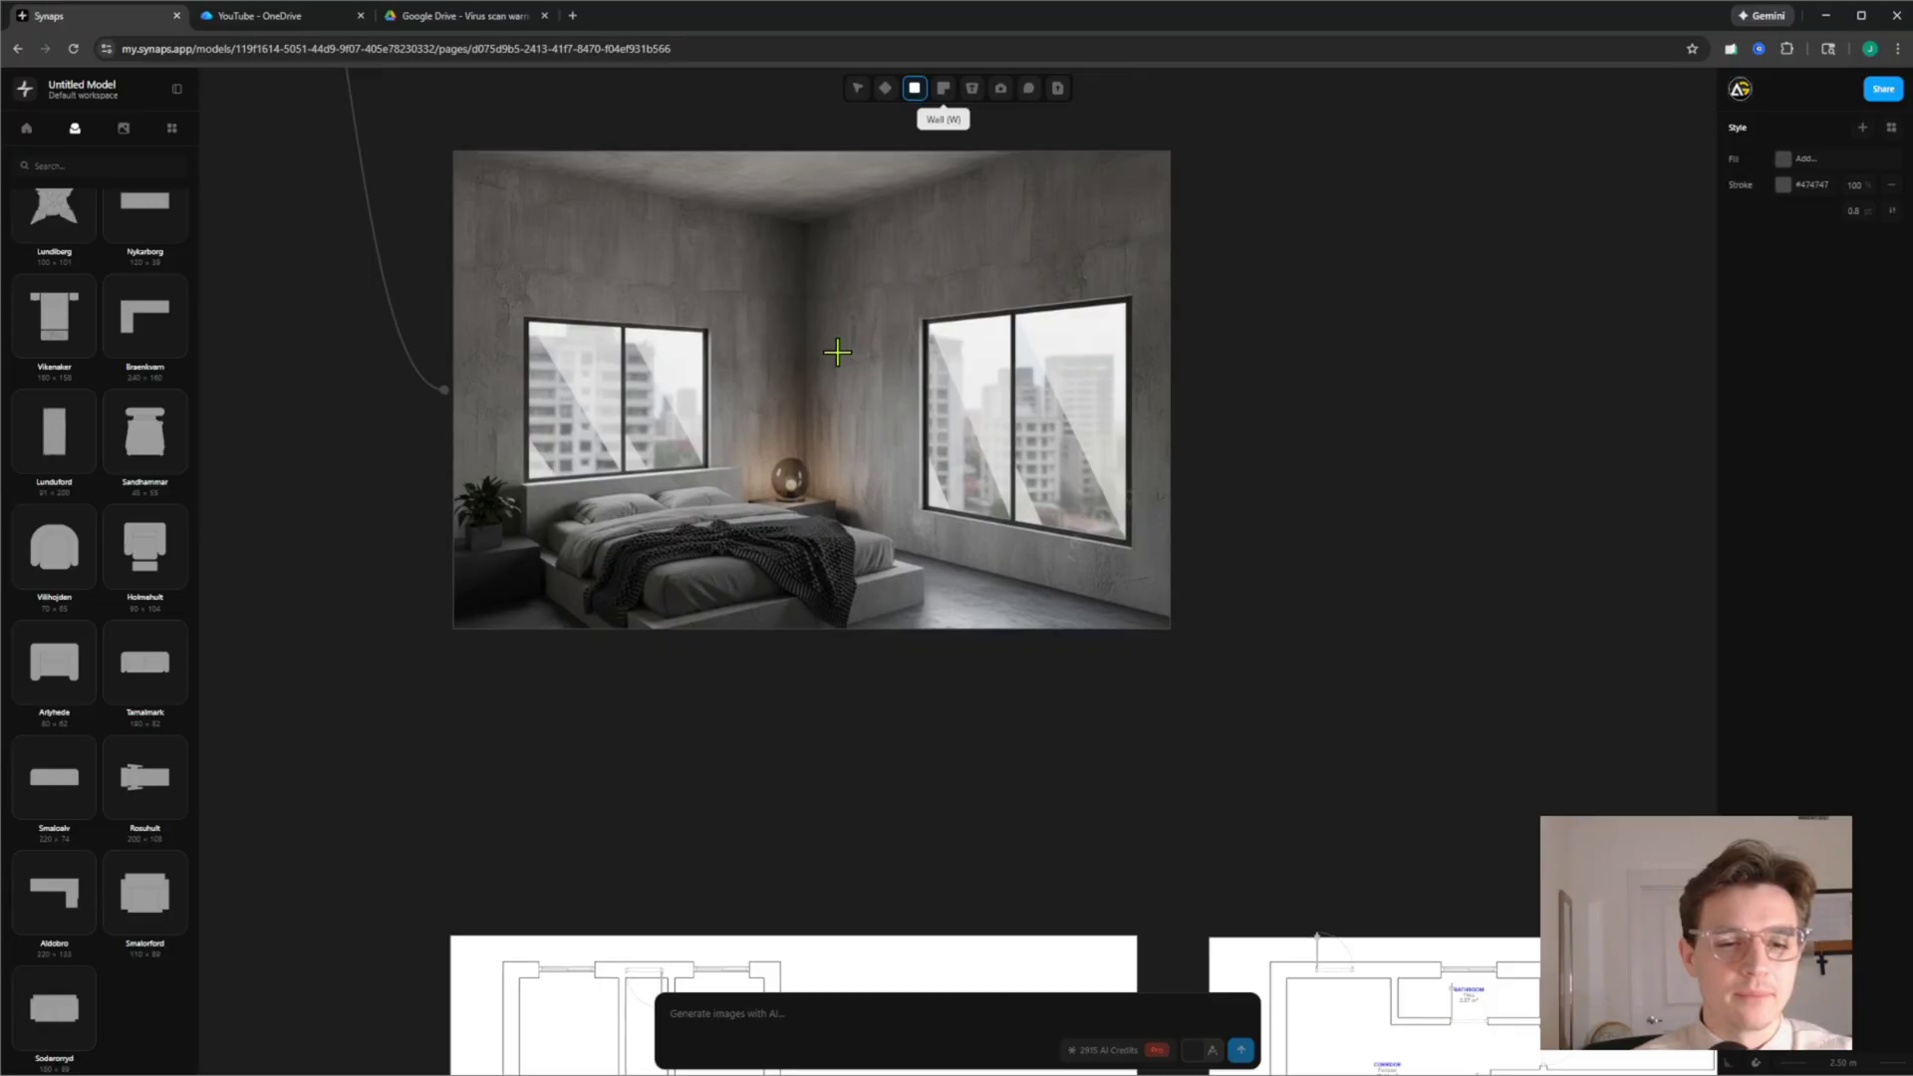
scroll(811, 329, up, 3)
drag(811, 311, 948, 506)
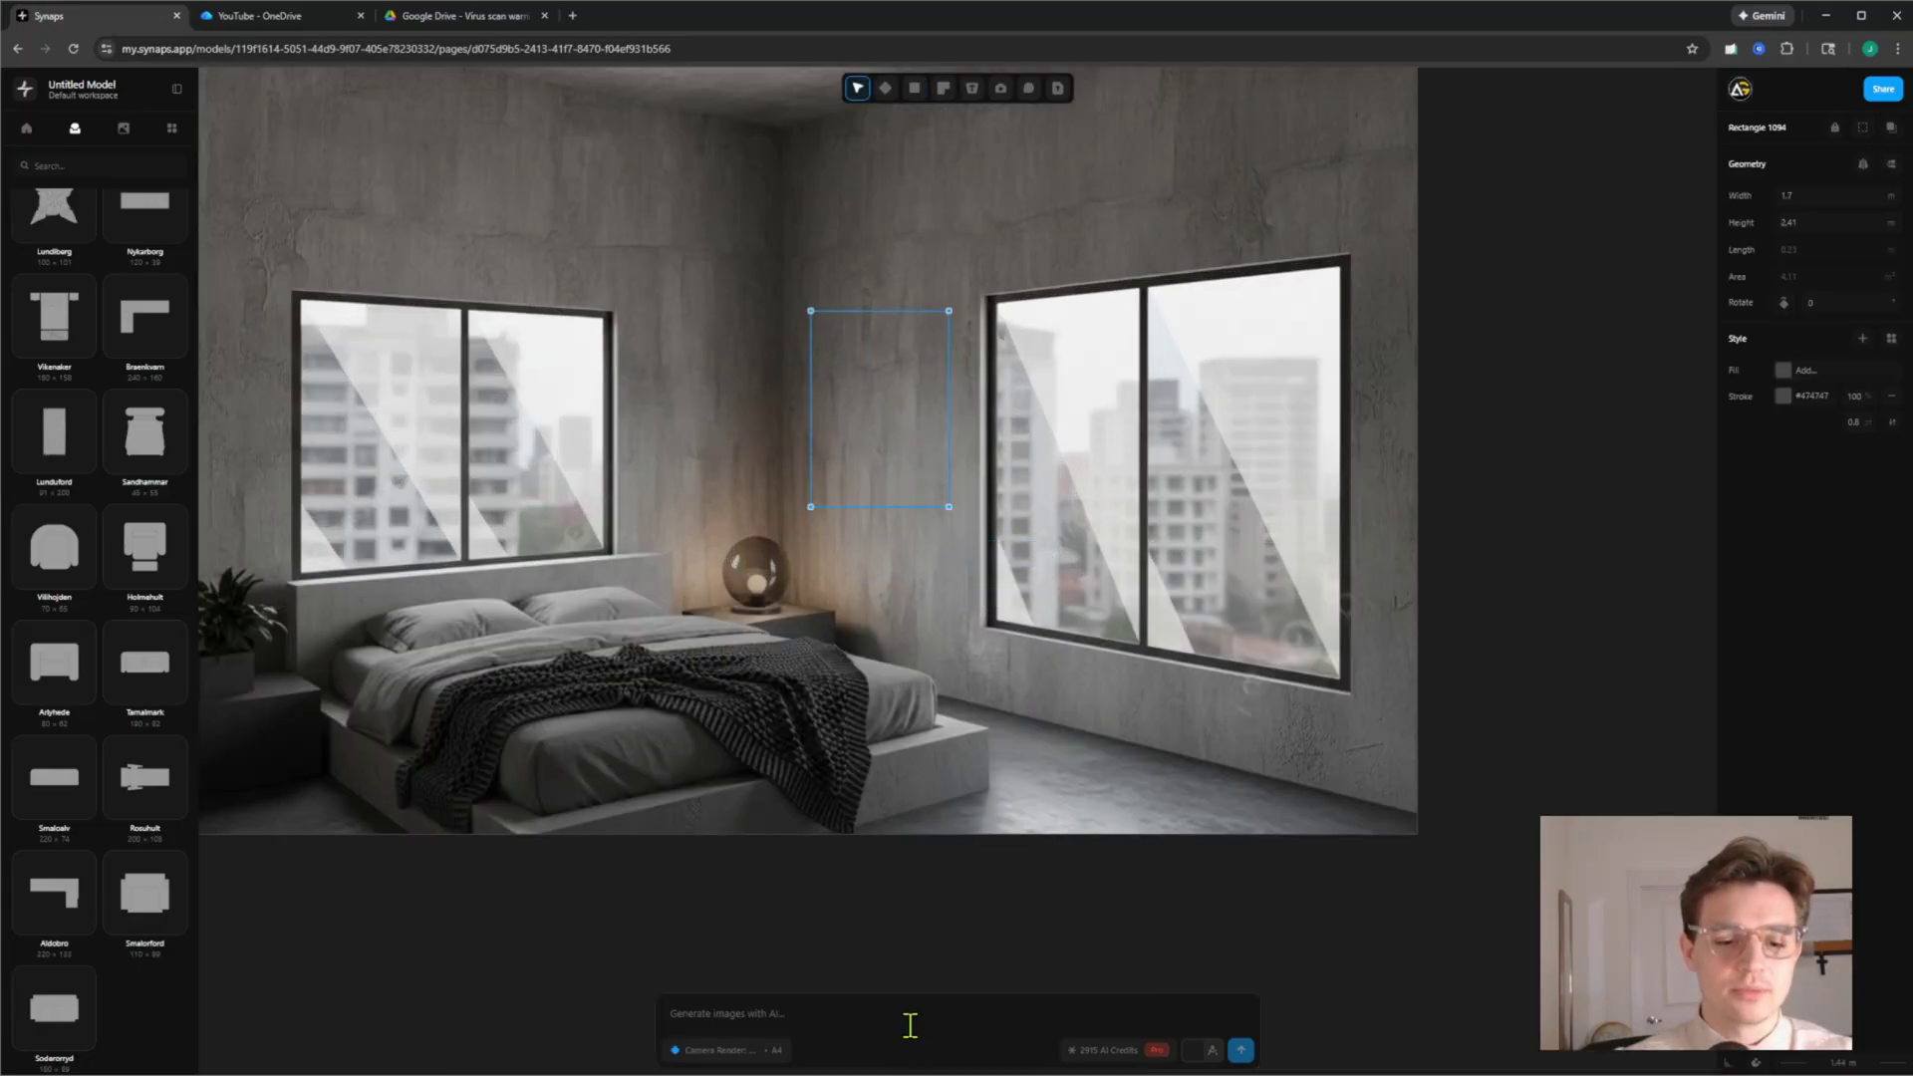
Generate an edit of the concrete bedroom render with the prompt "add a brutalist painting or artwork"
text(add a brutalist painting or artwork)
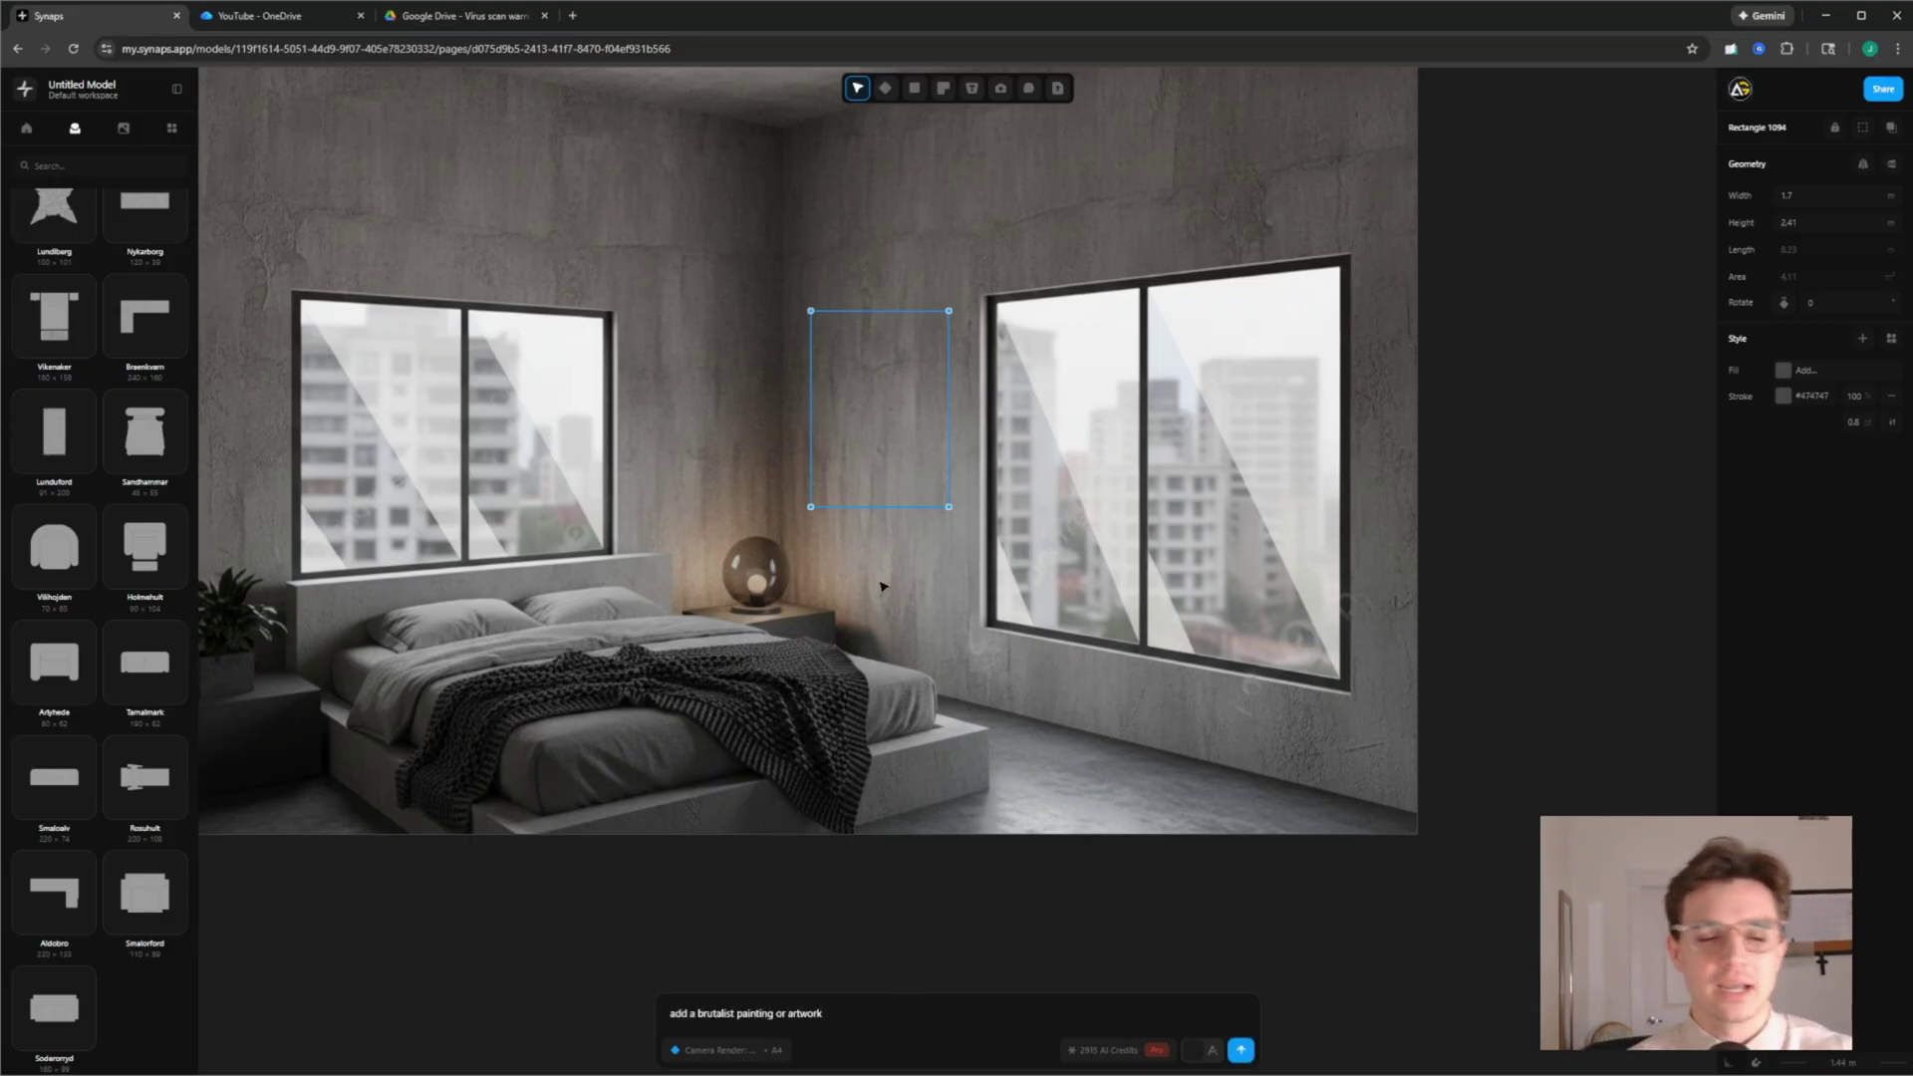
click(1240, 1049)
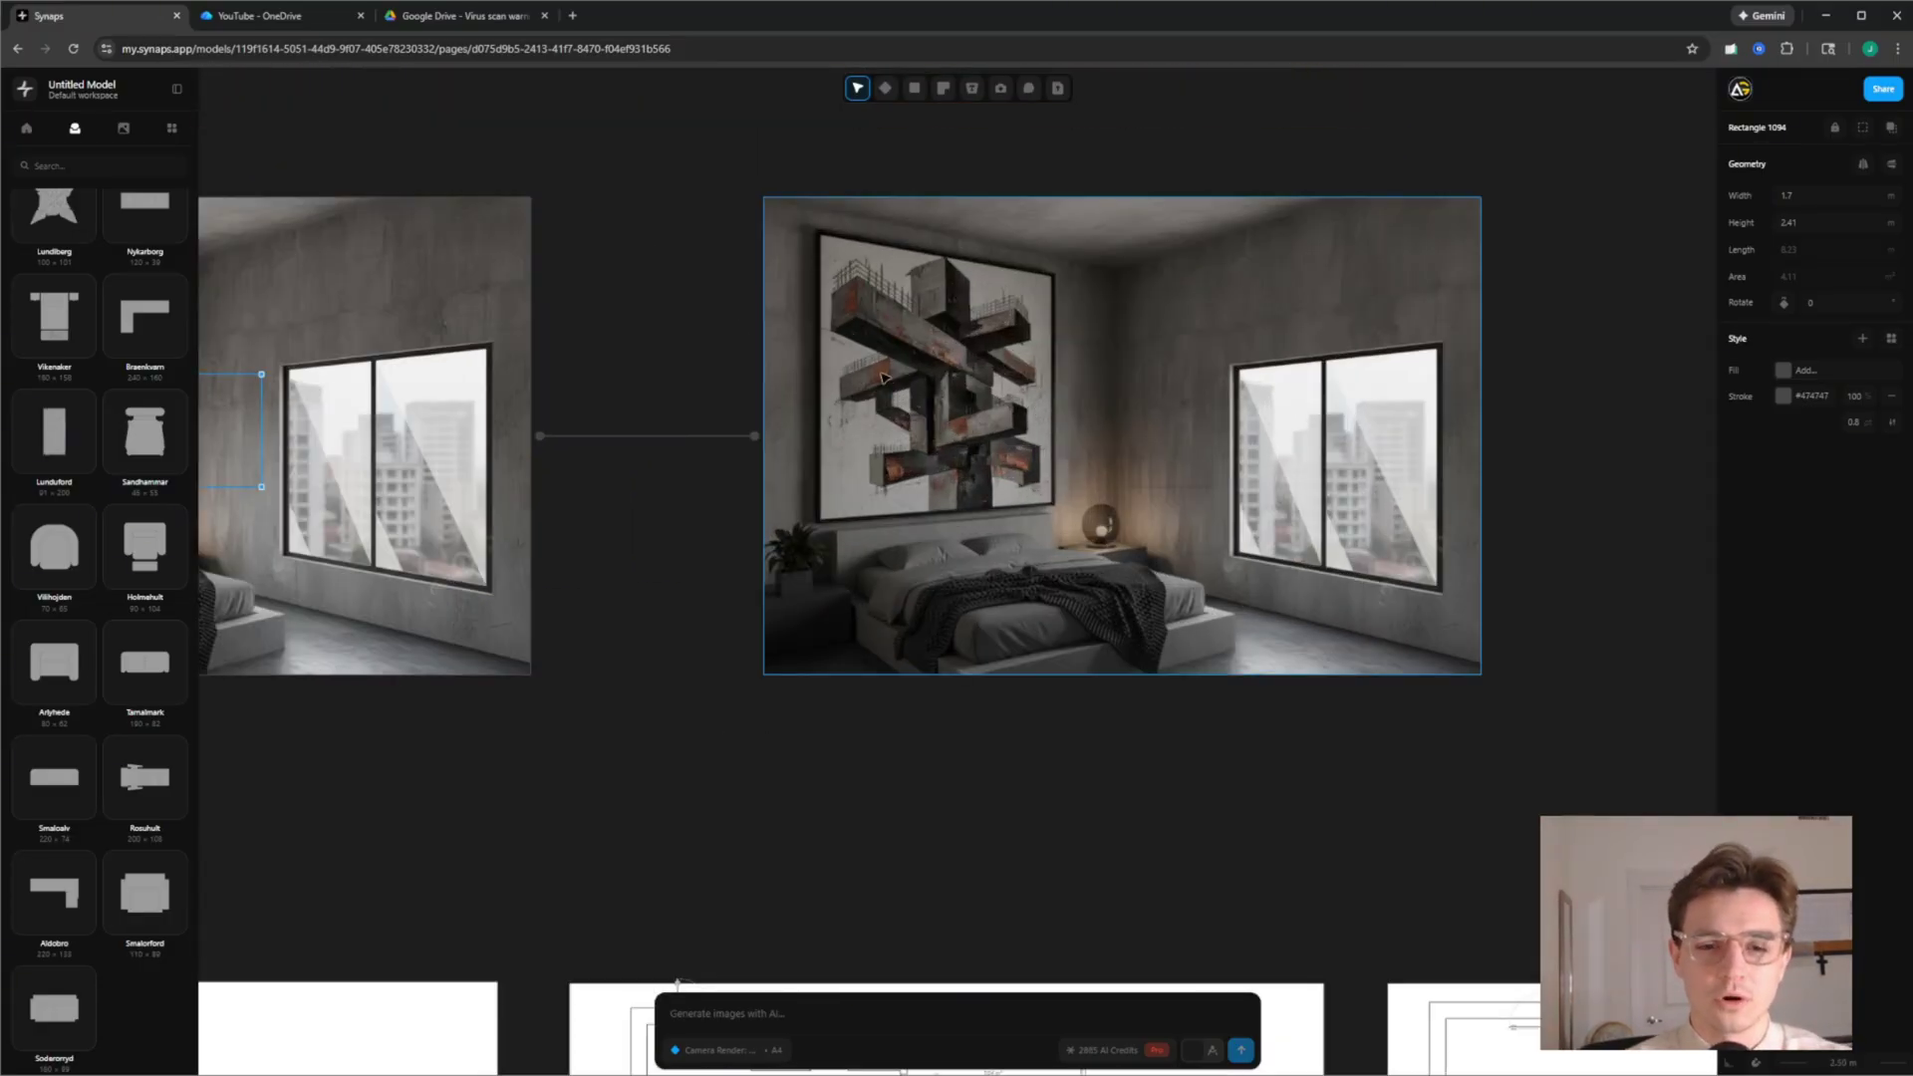
Examine the artwork's placement in the newly generated concrete bedroom render against the marked source frame, and view the whole canvas
middle_drag(883, 377, 1443, 322)
middle_drag(1024, 367, 403, 381)
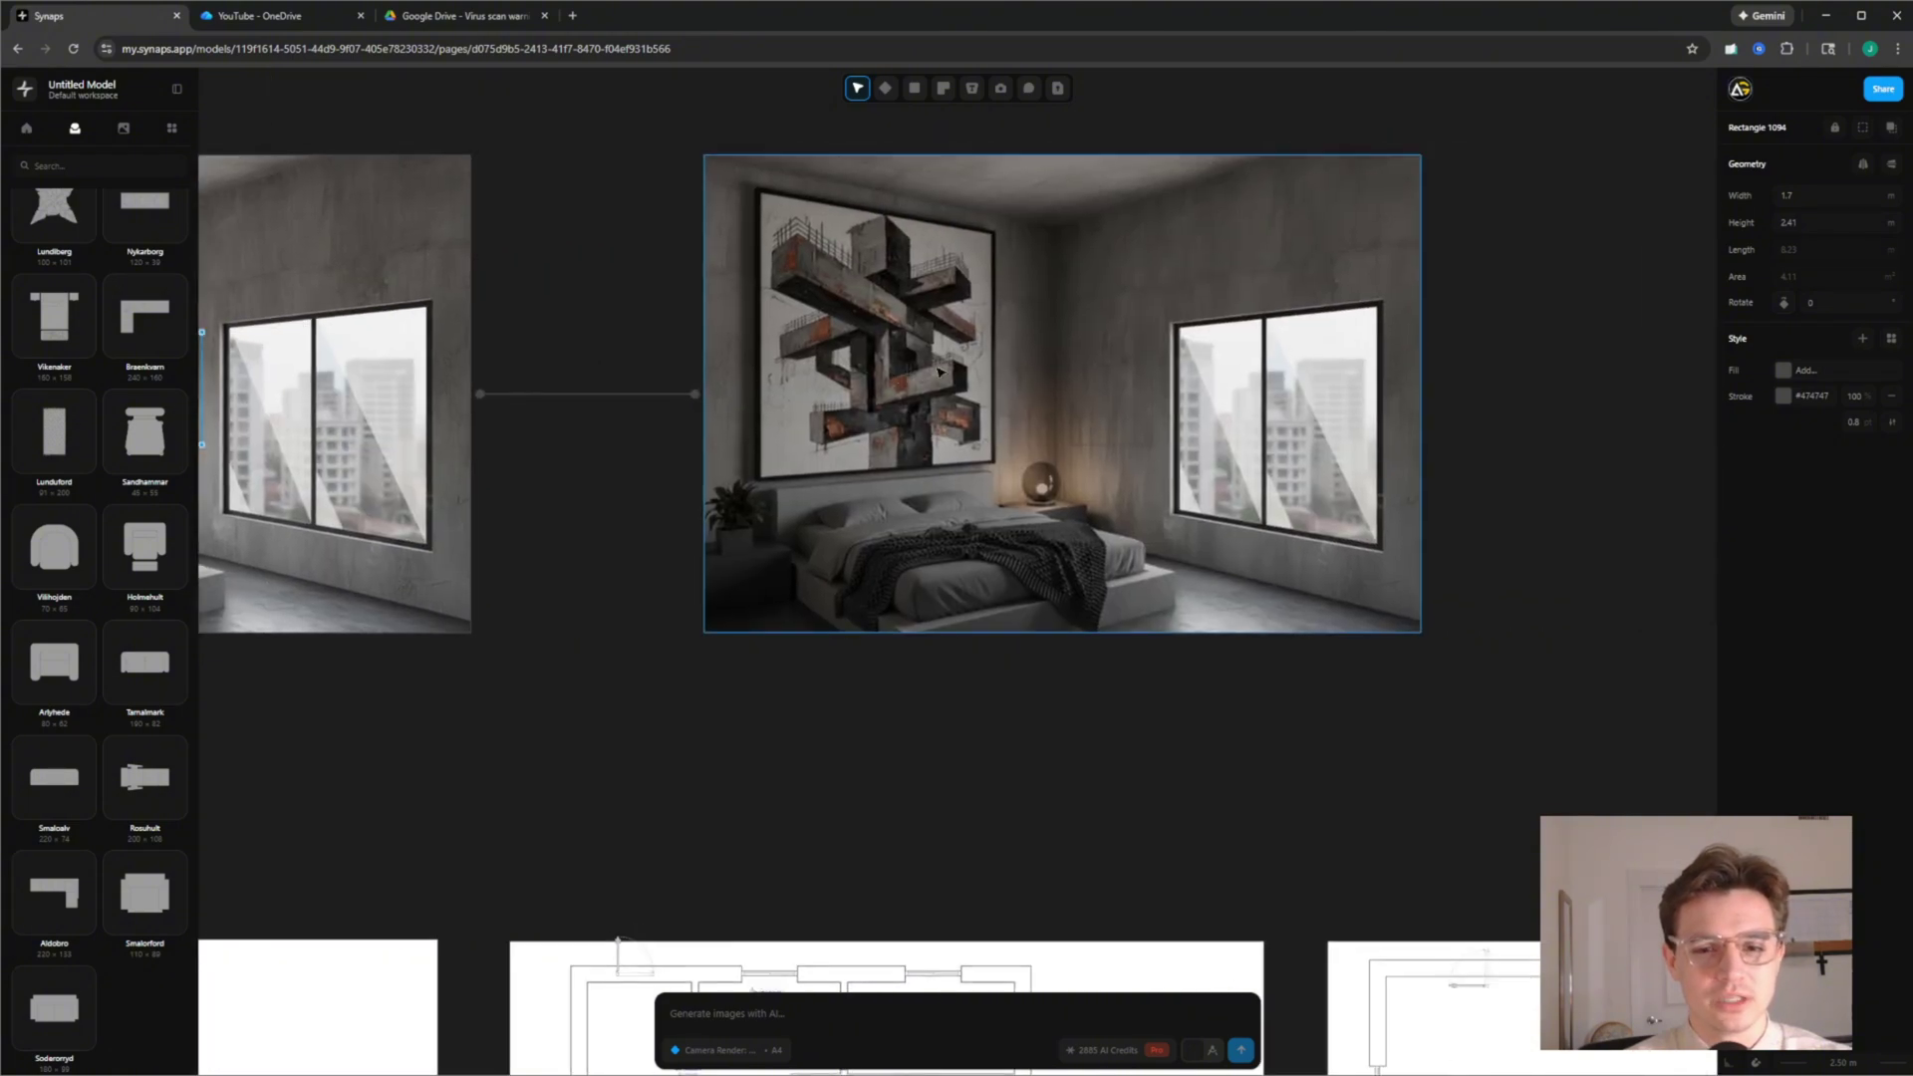
middle_drag(940, 371, 920, 378)
scroll(1126, 391, up, 4)
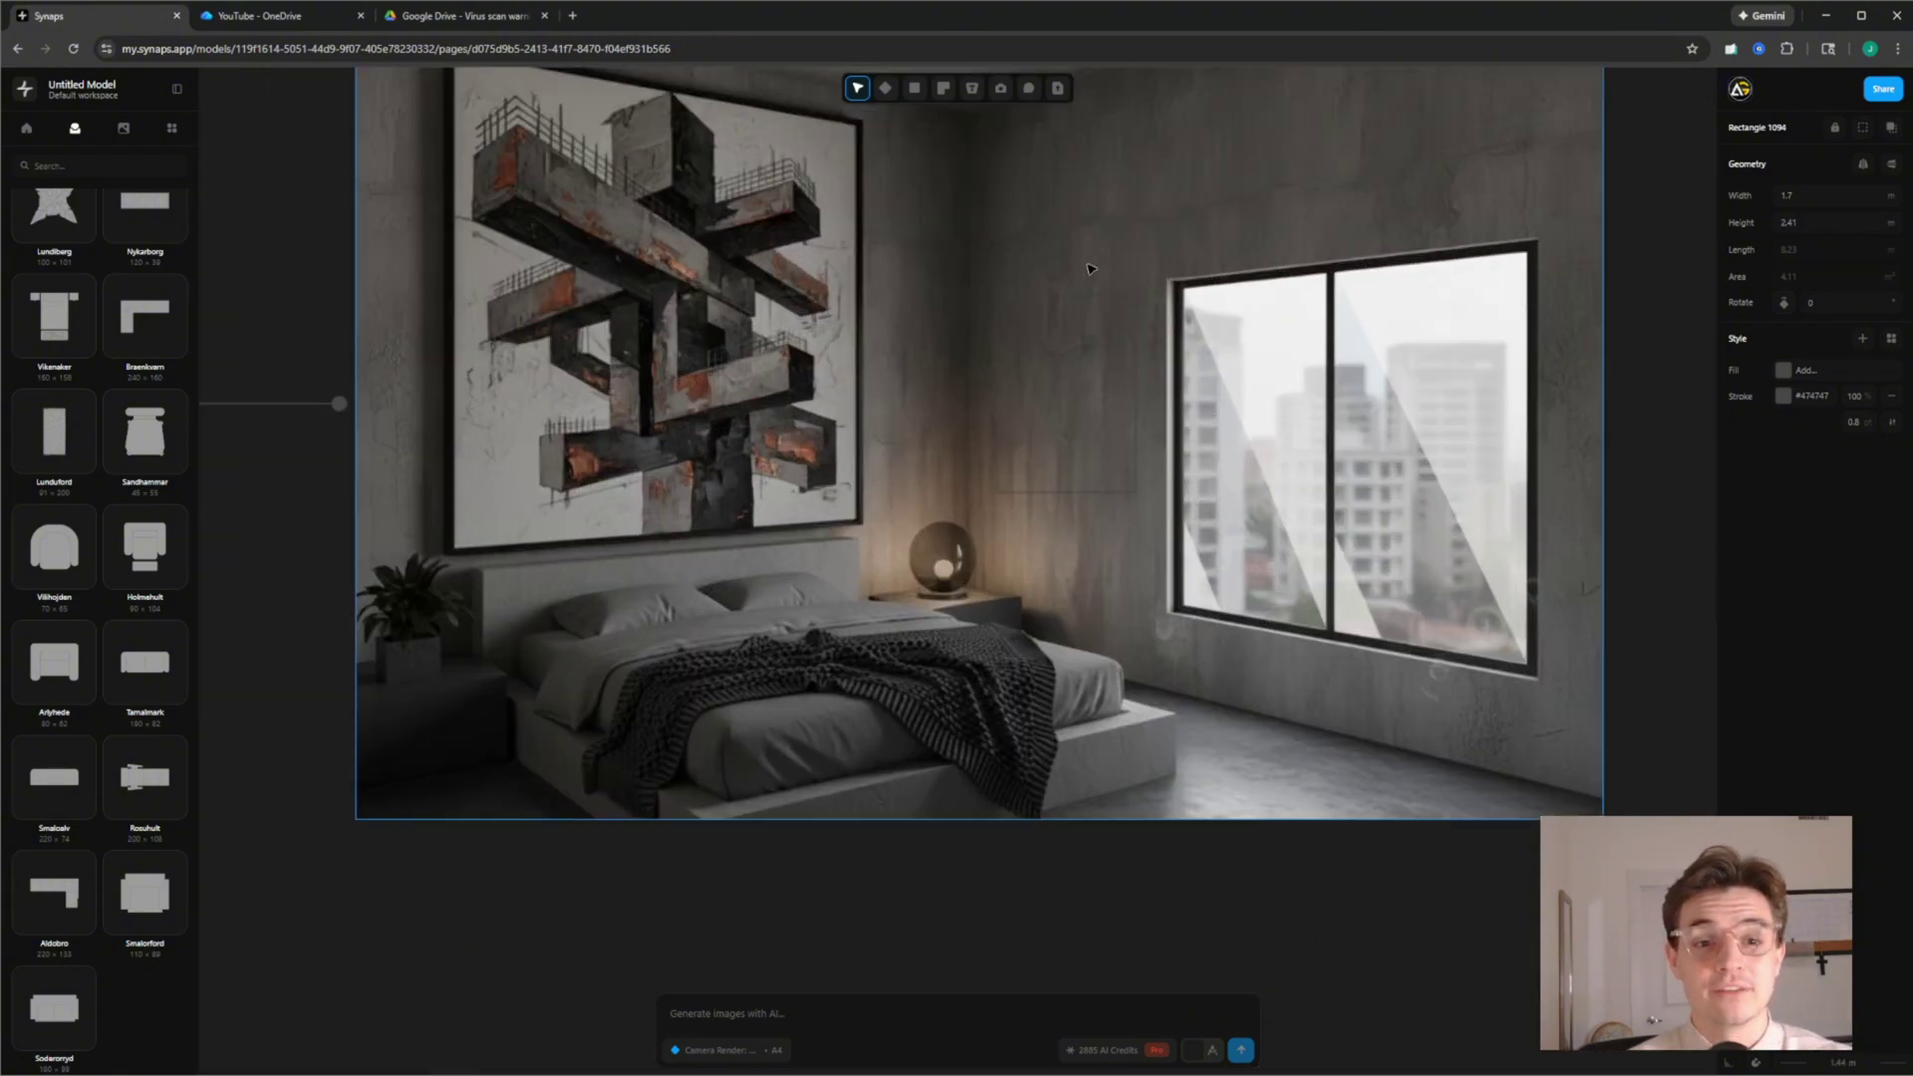
scroll(1090, 269, down, 3)
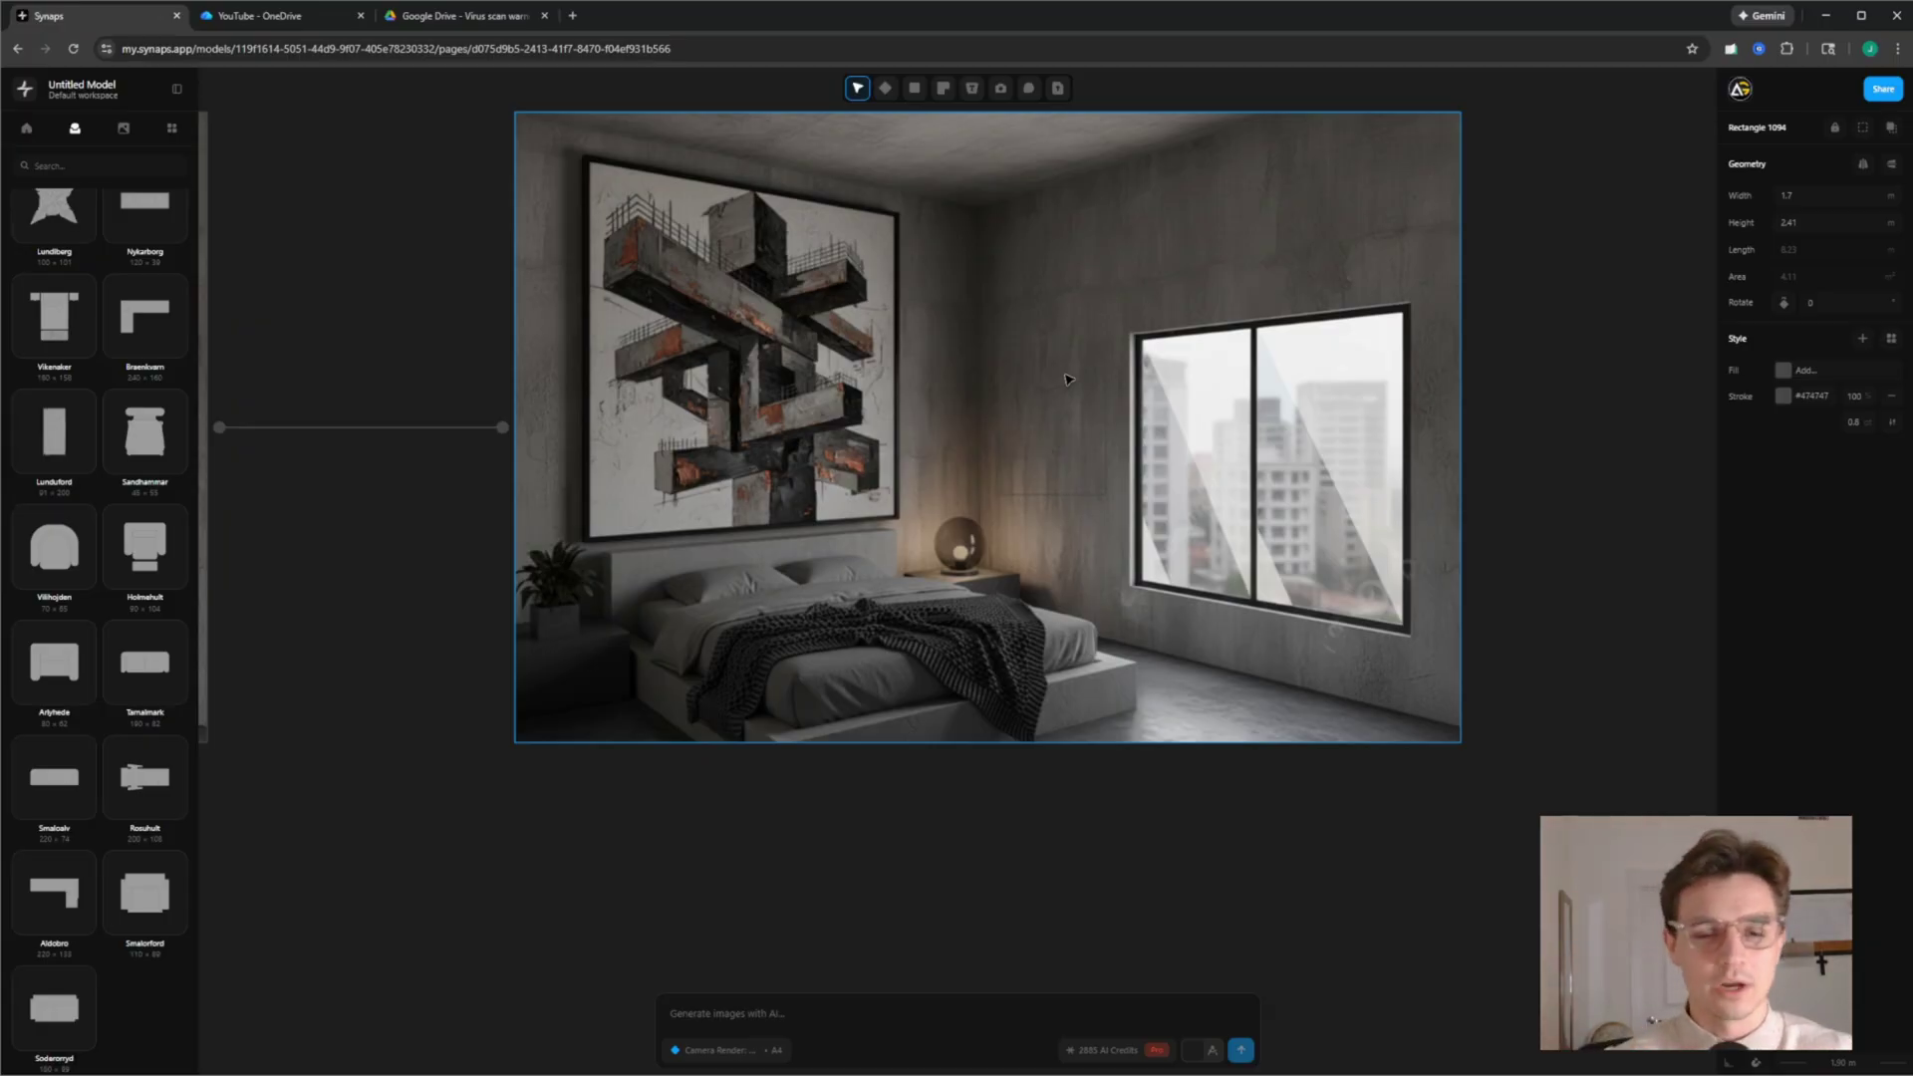
scroll(1064, 368, down, 5)
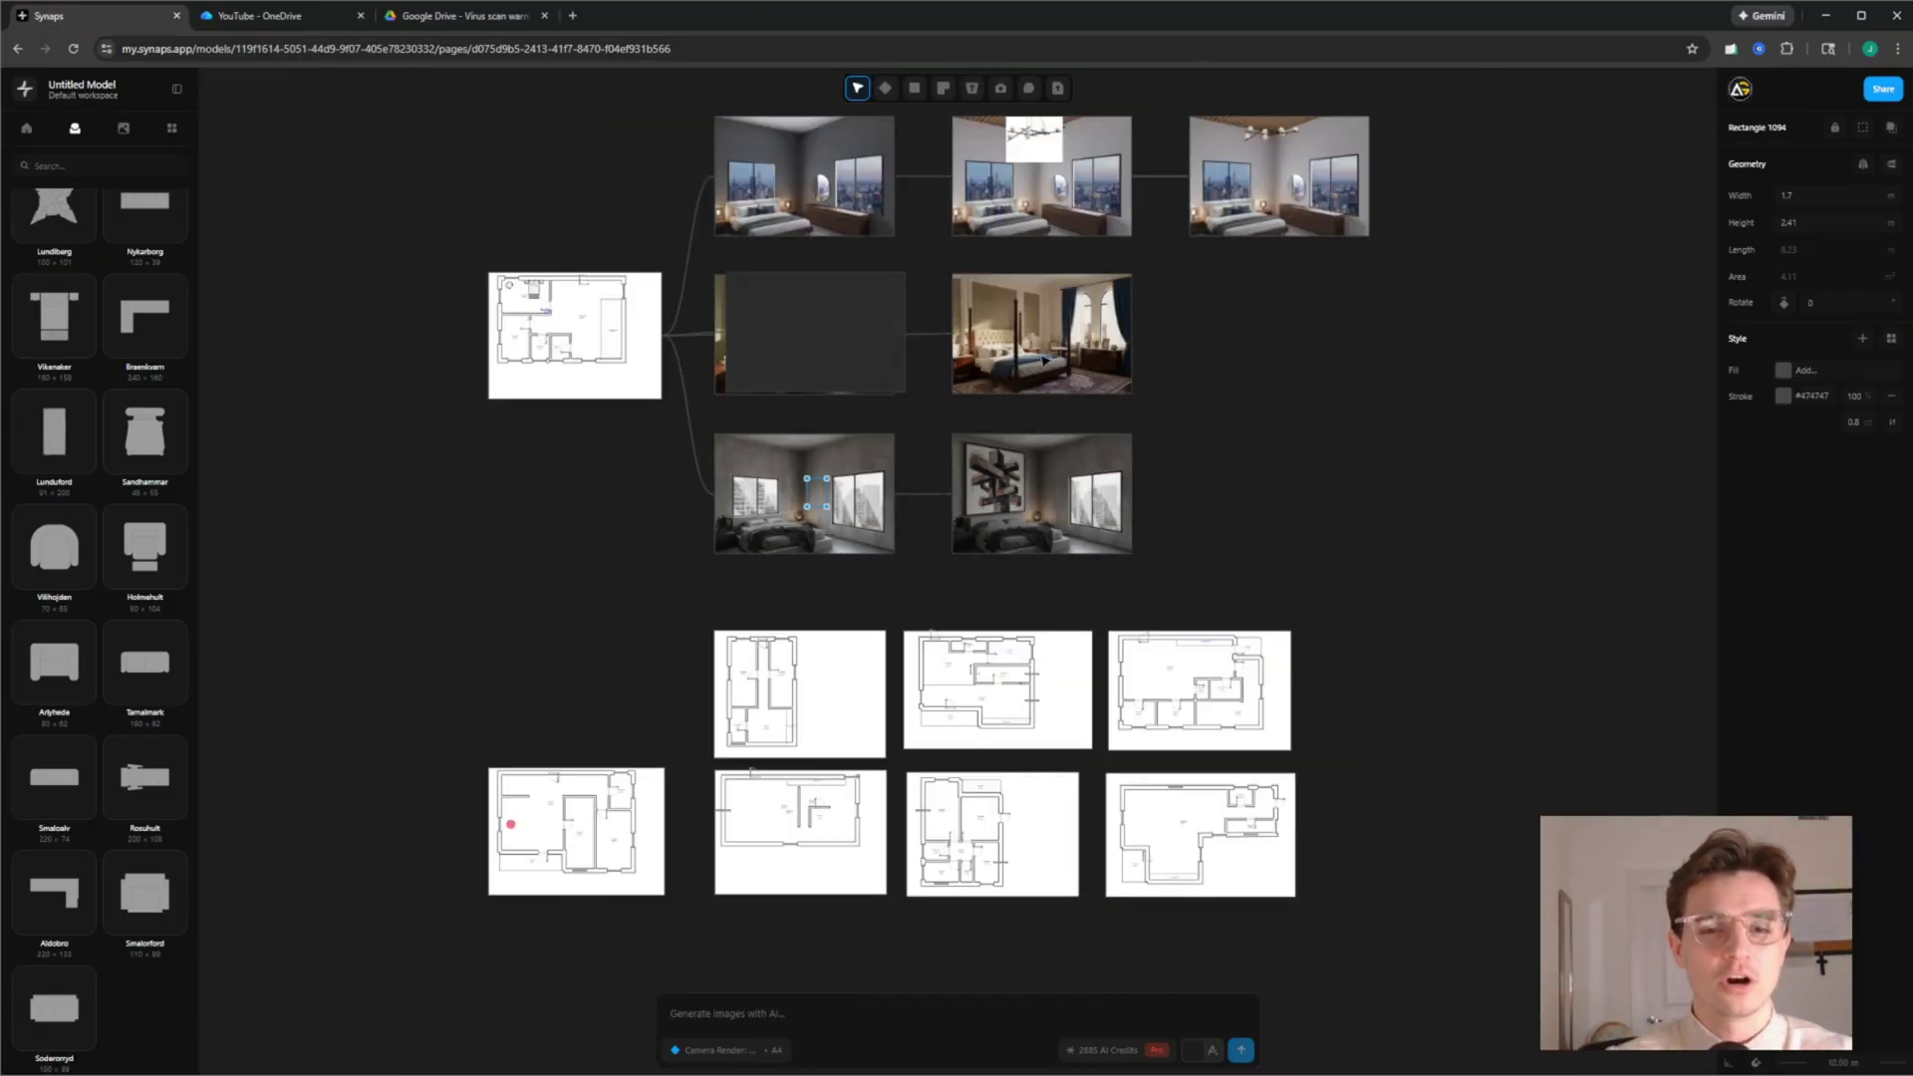
scroll(553, 423, up, 3)
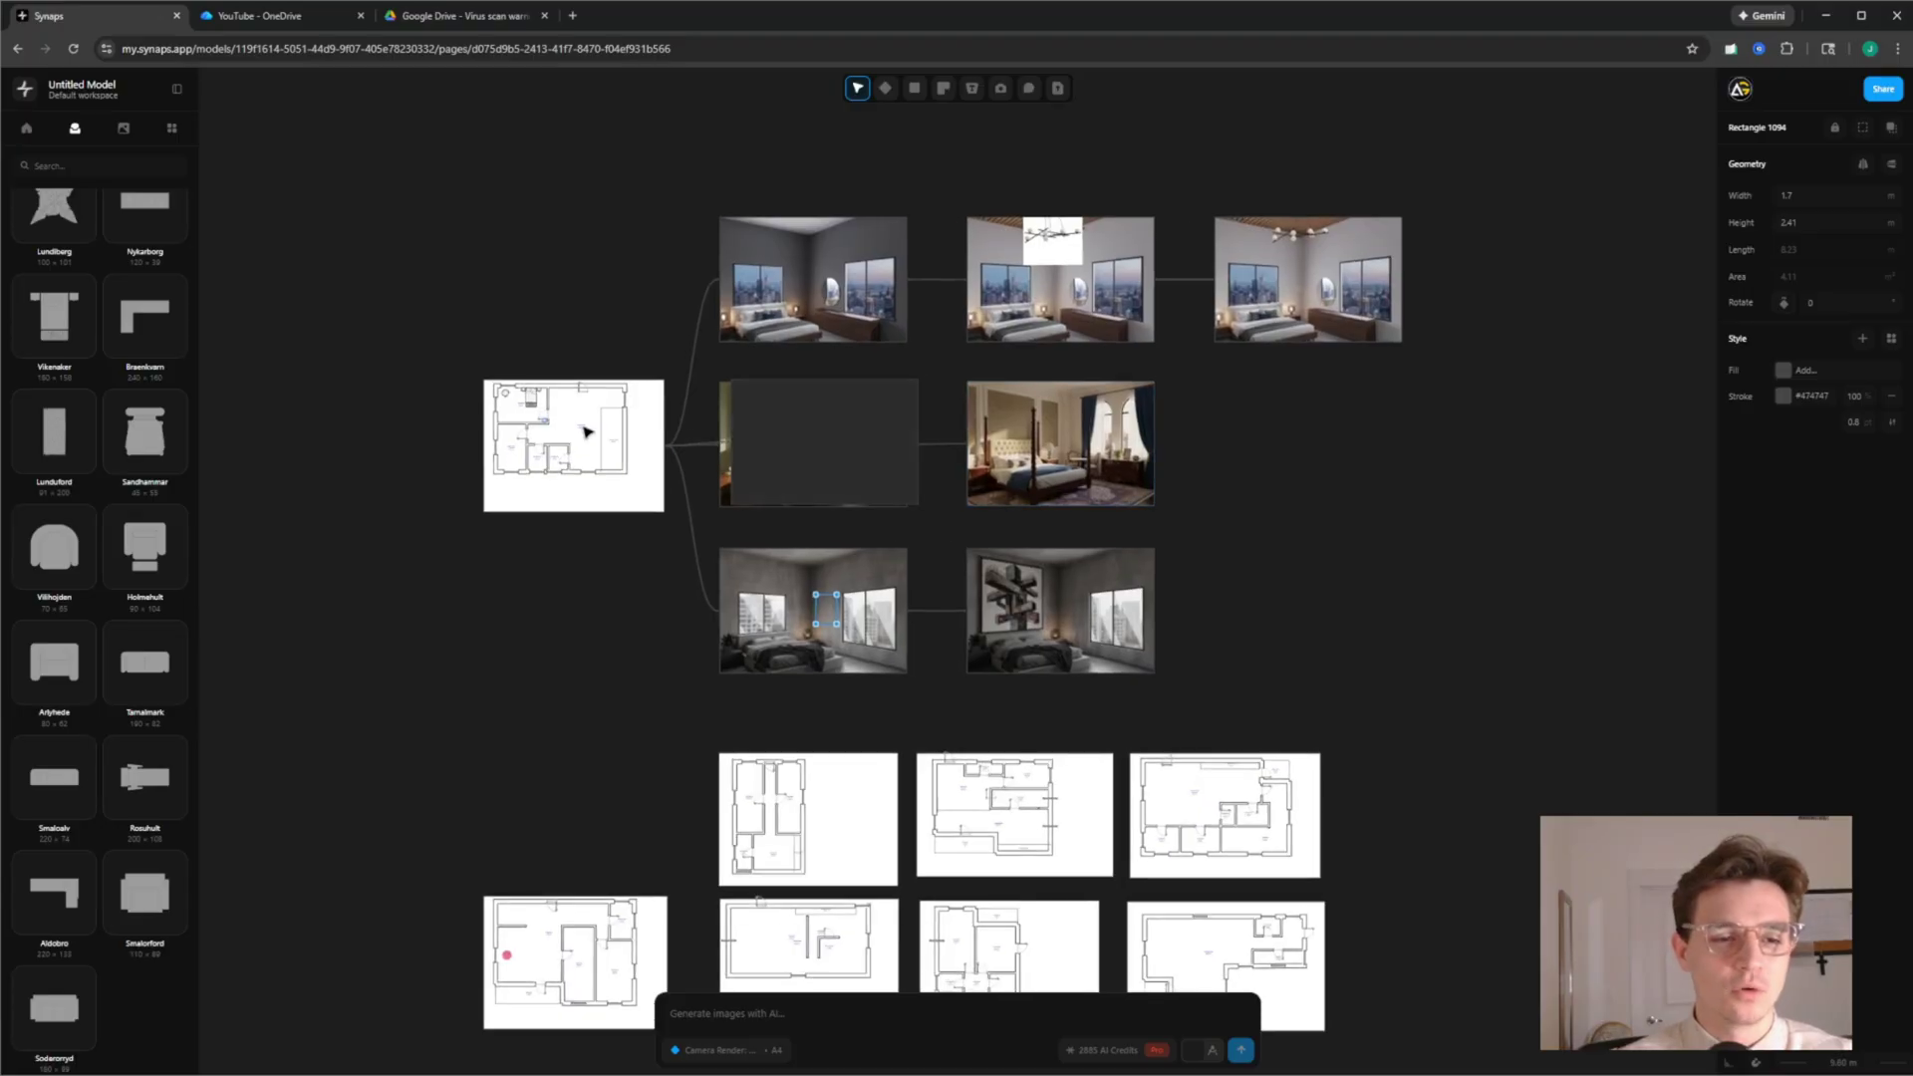
Move the blank camera render frame off the green bedroom render into the empty space beside the ornate four-poster bedroom render
scroll(528, 426, up, 3)
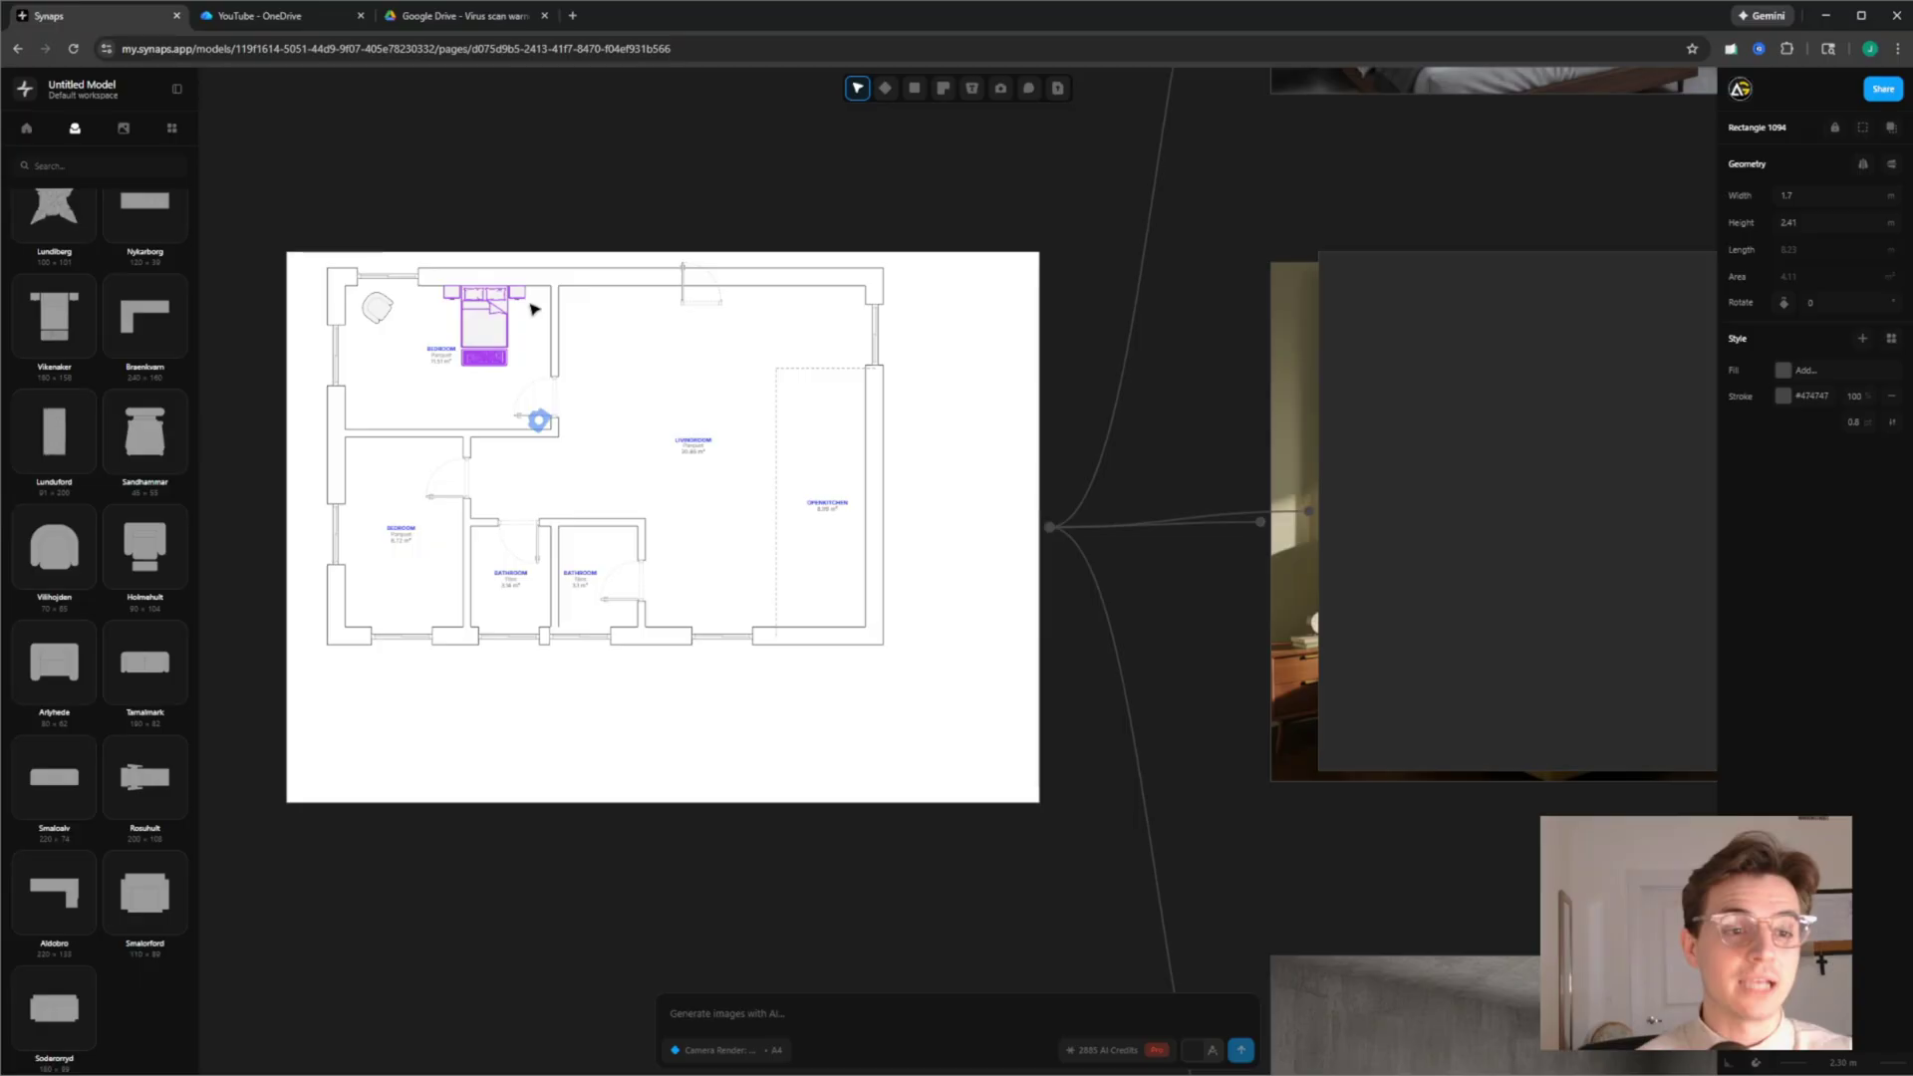
scroll(893, 323, down, 3)
middle_drag(1109, 350, 780, 376)
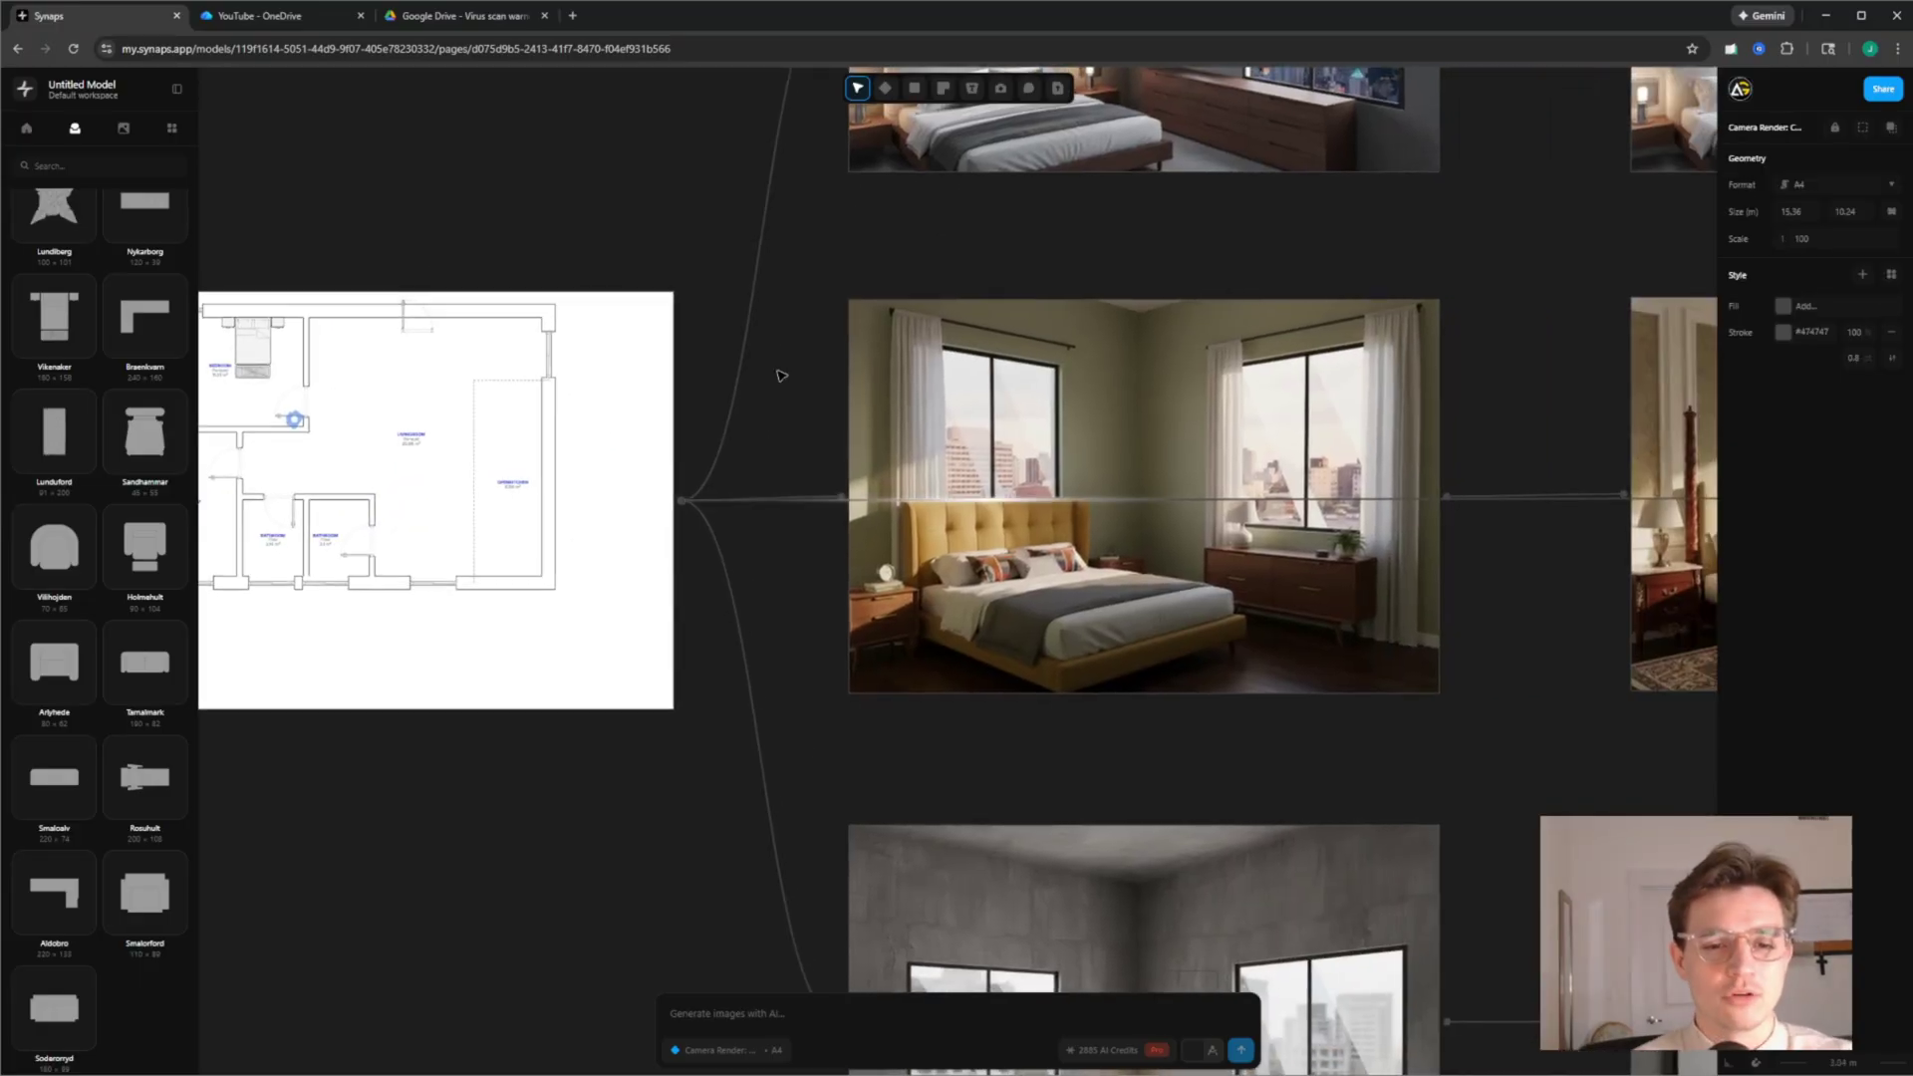
scroll(1034, 423, down, 3)
scroll(1146, 426, up, 2)
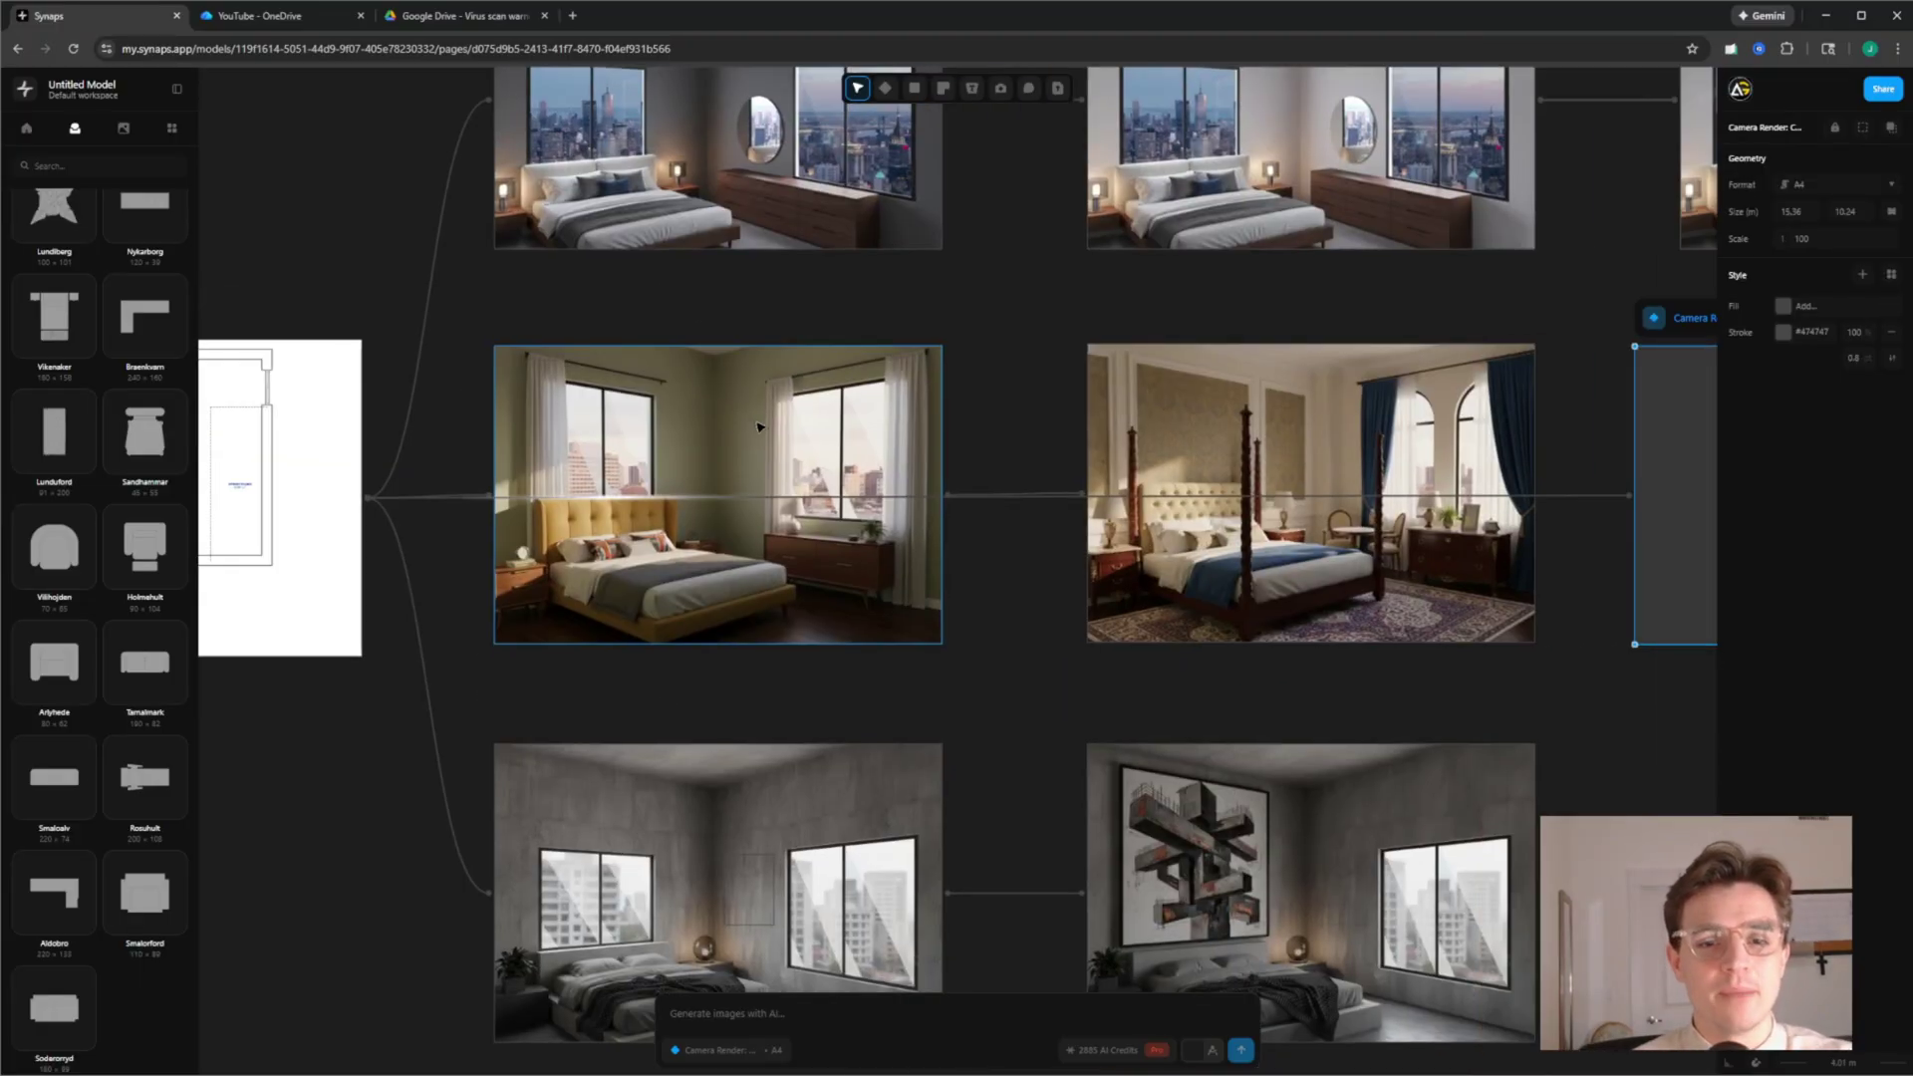
Compare the green, ornate and concrete bedroom renders, and view all three render rows together with their source floor plan
click(1145, 426)
scroll(1295, 498, down, 3)
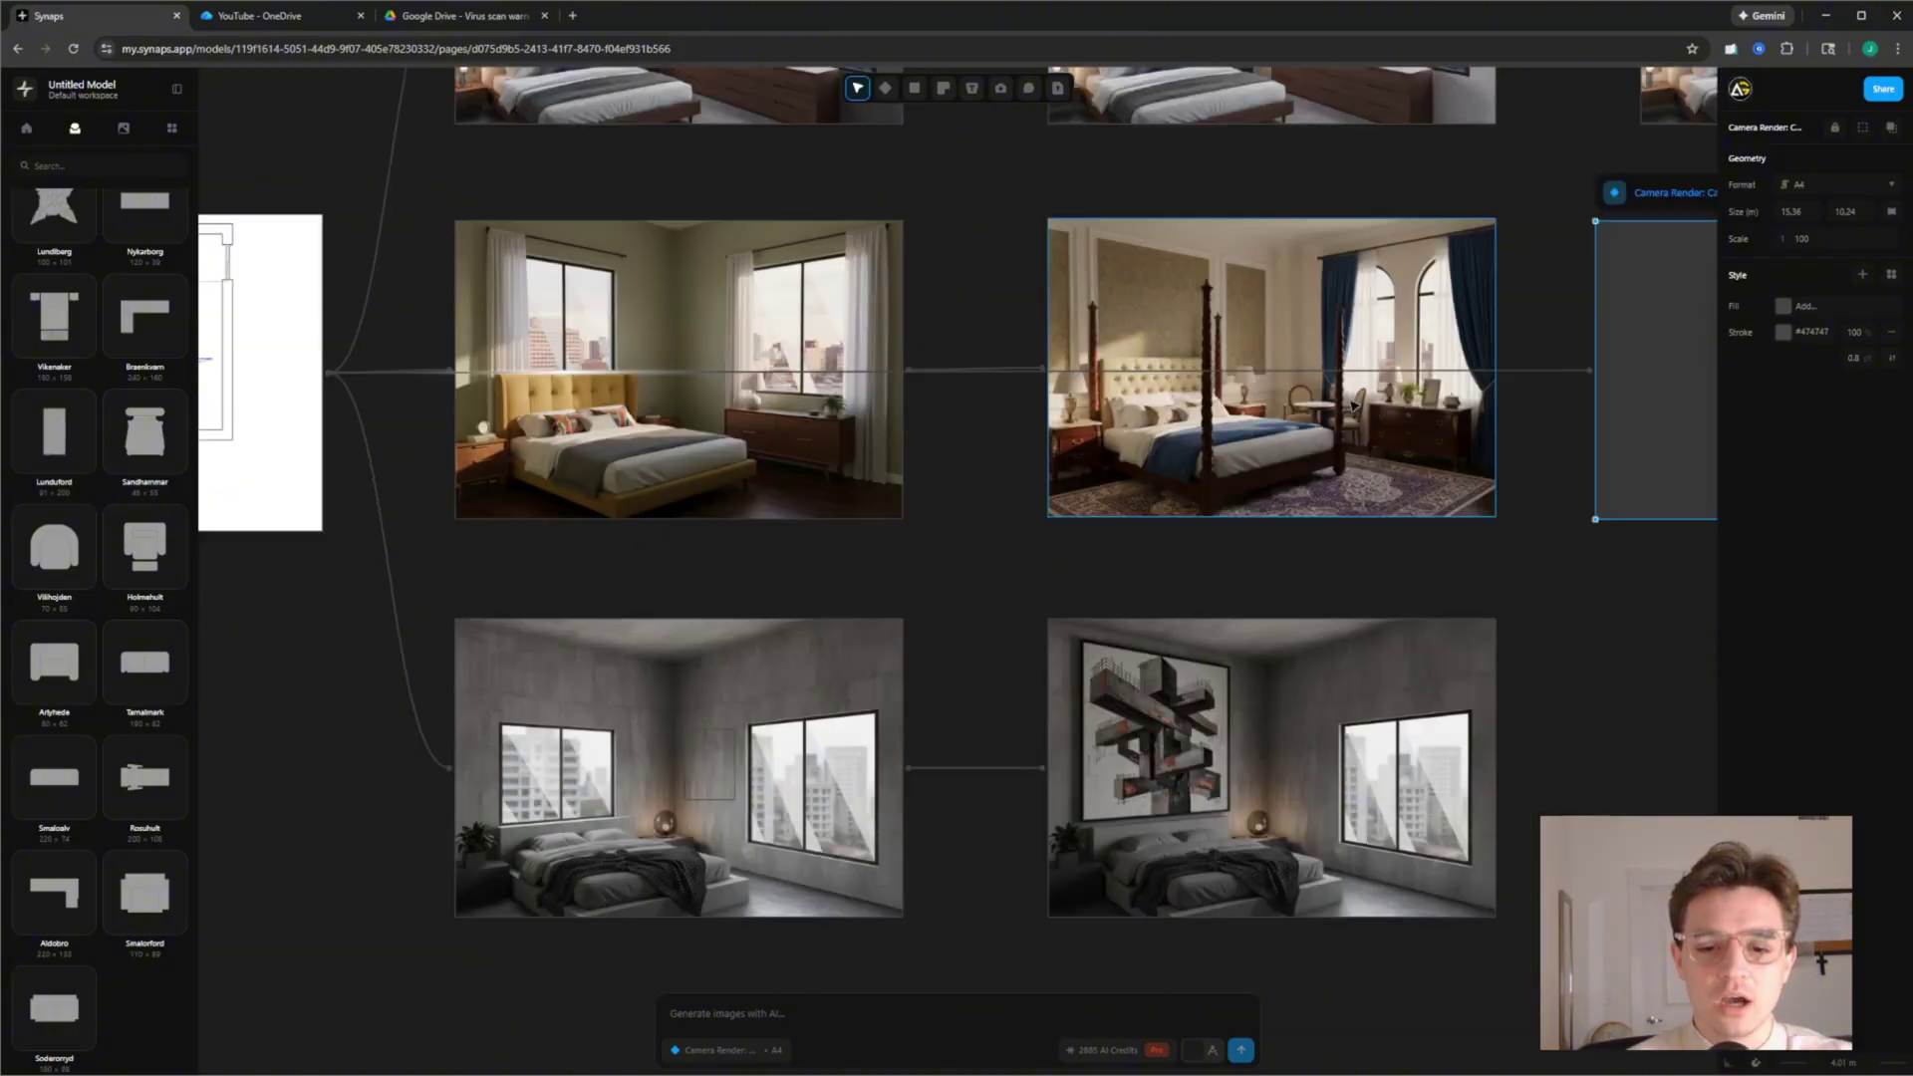
click(1351, 514)
scroll(1348, 510, up, 3)
middle_drag(1352, 514, 1087, 443)
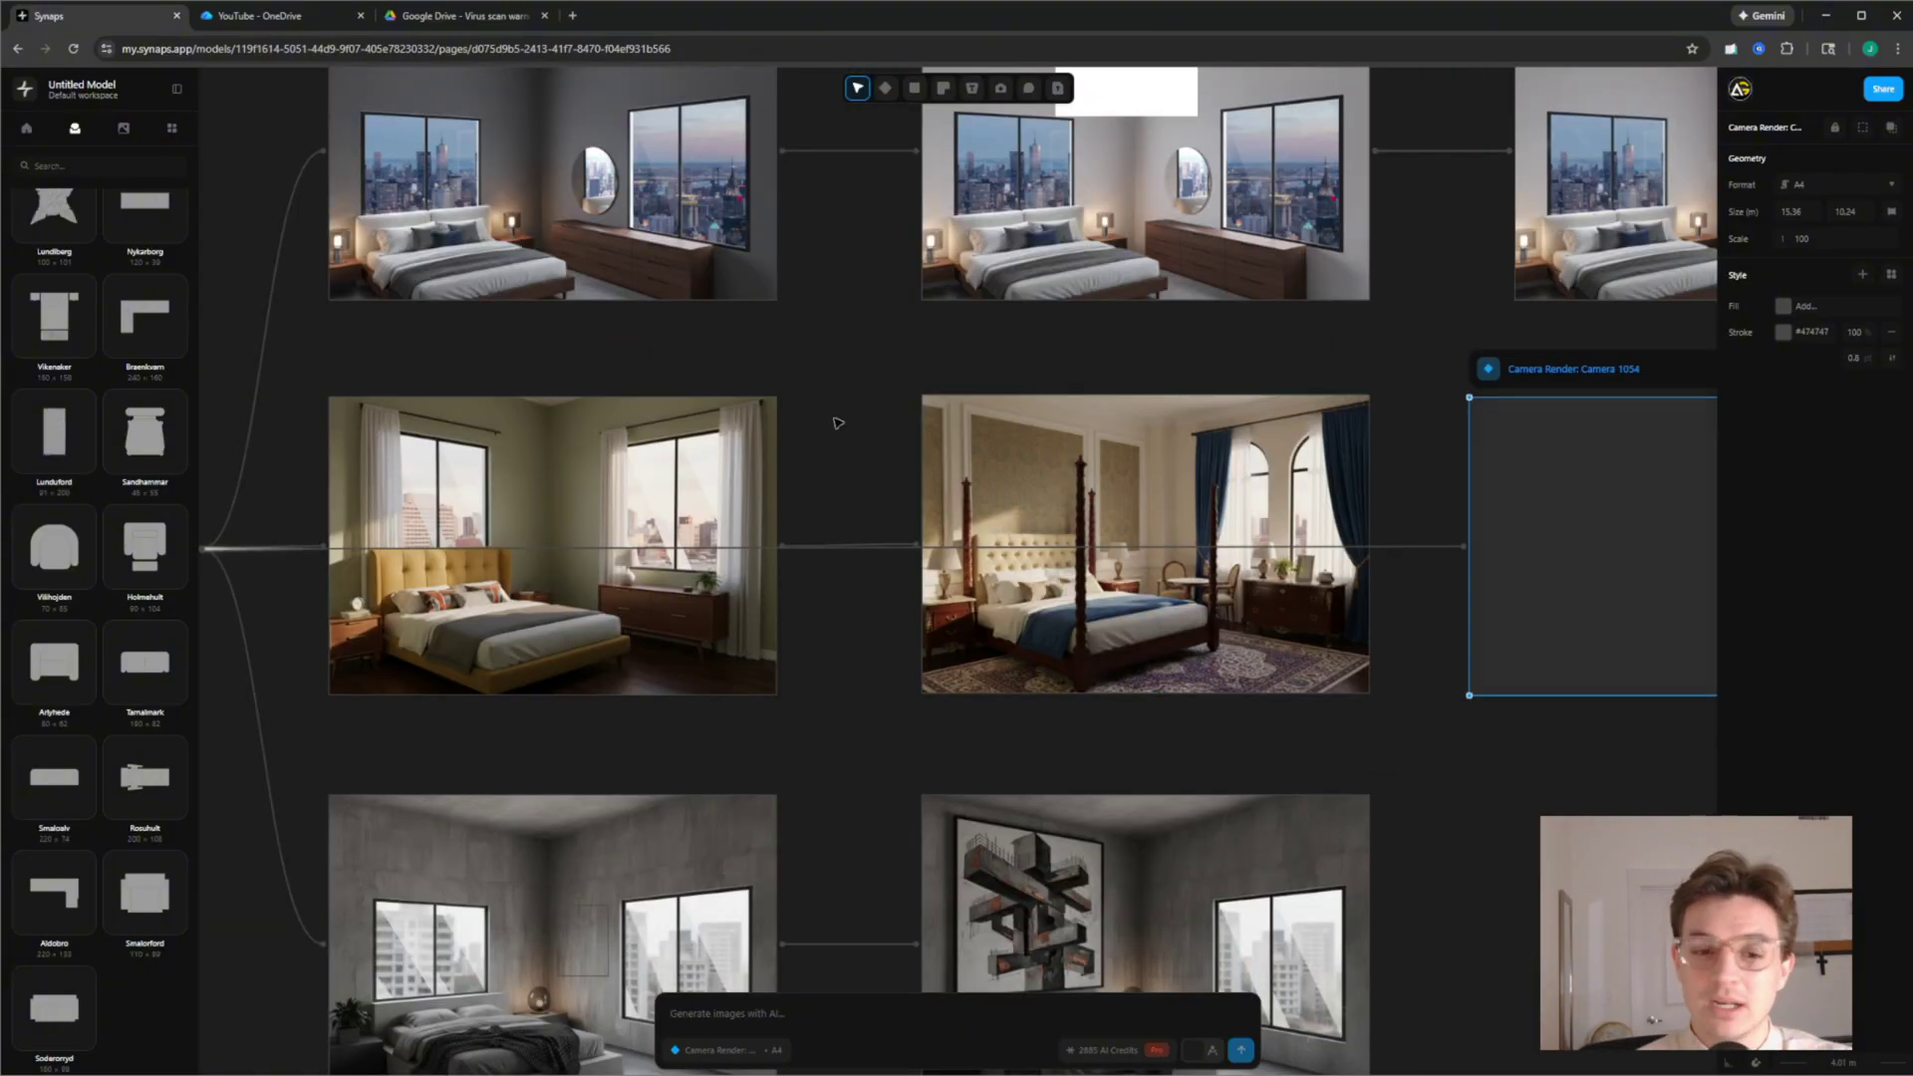
scroll(832, 414, down, 3)
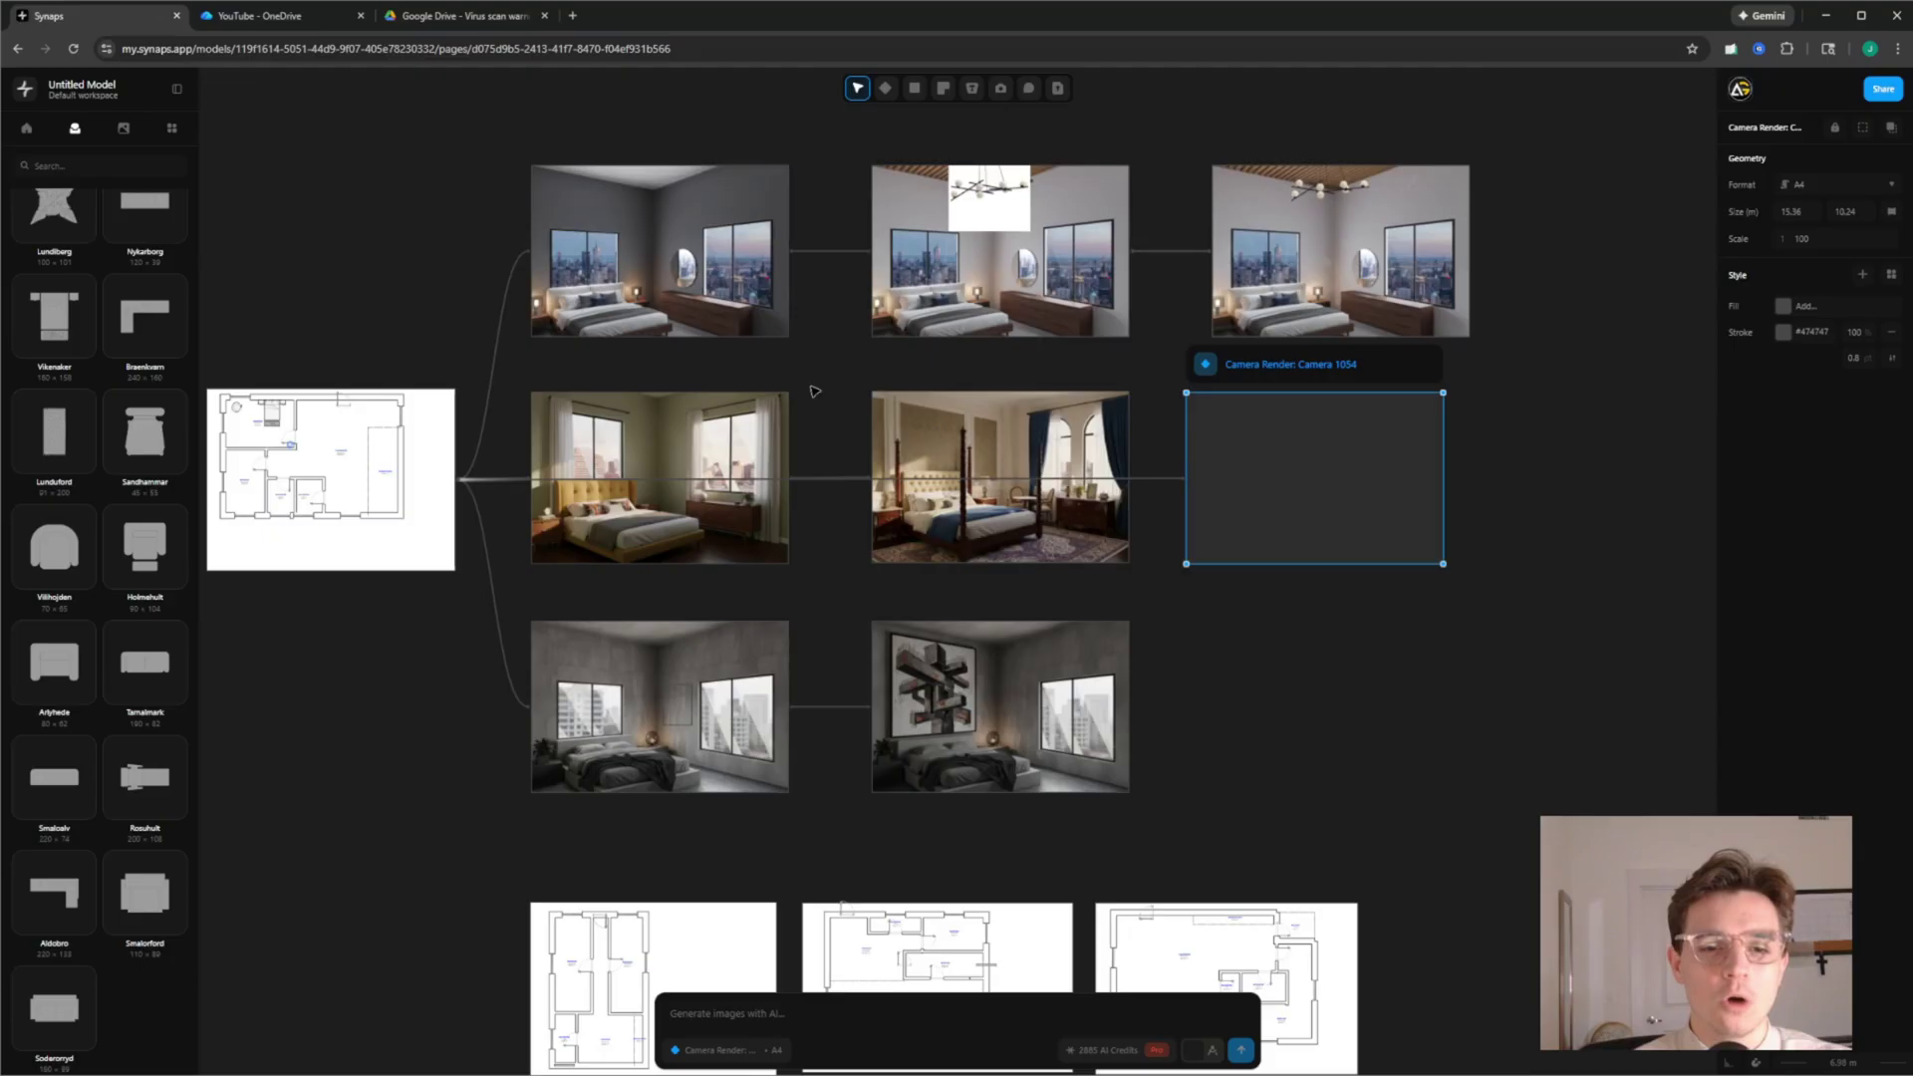
Examine the generated apartment floor plans below the renders, checking the room layouts and the corridor, bathroom and bedroom areas
scroll(879, 561, down, 6)
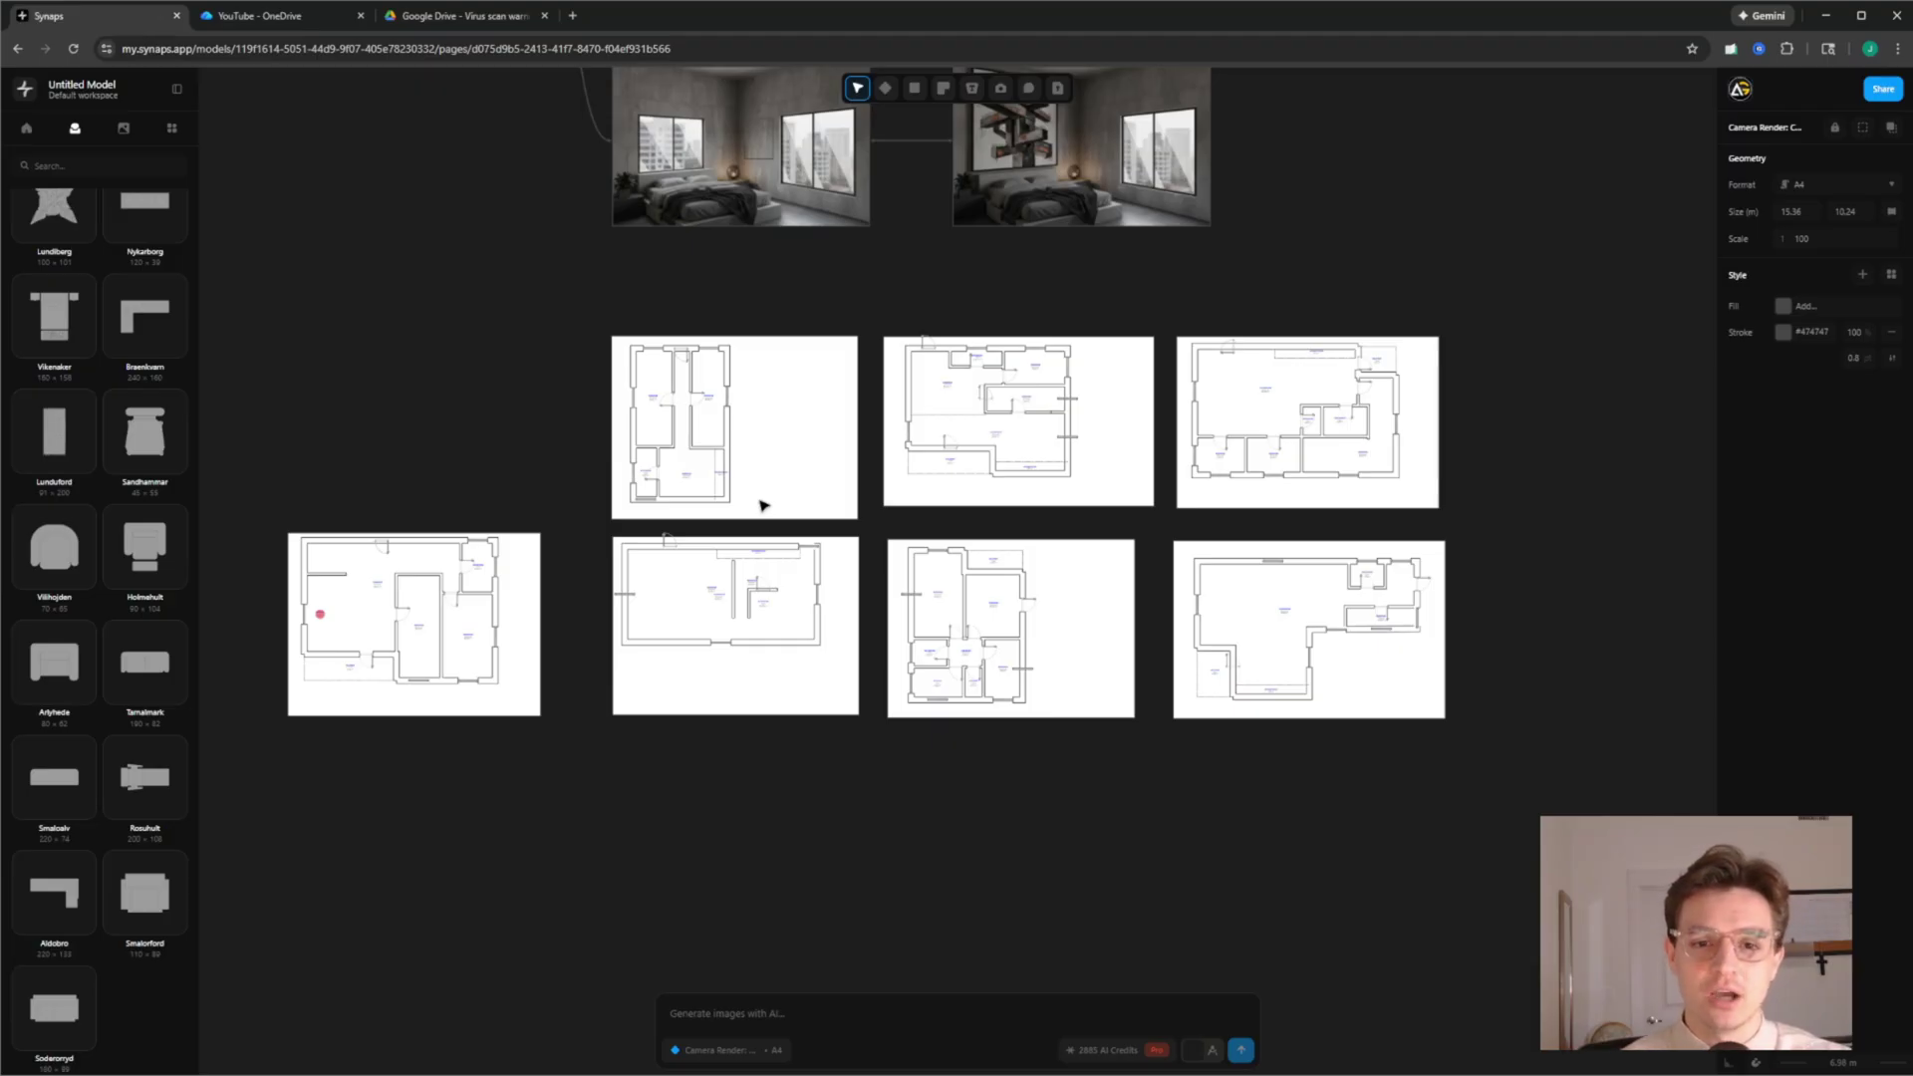
scroll(634, 554, up, 3)
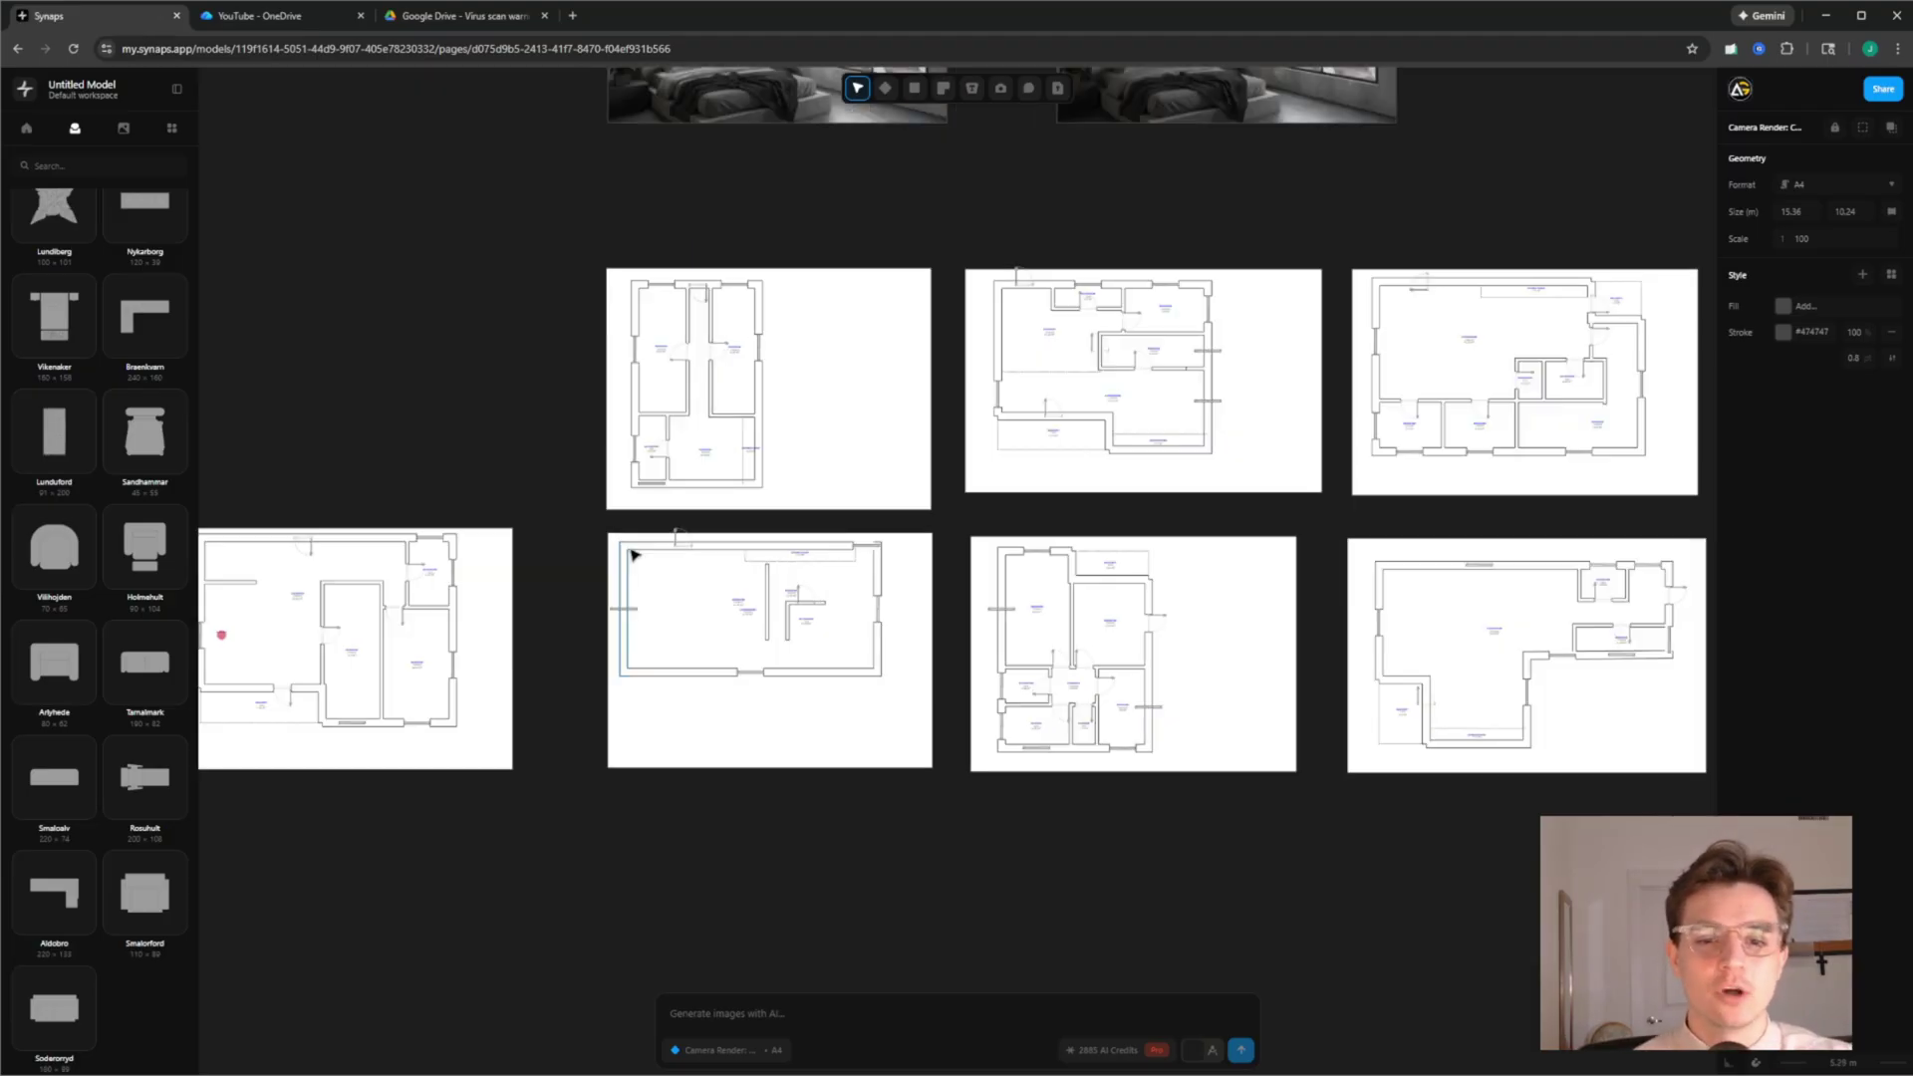
scroll(947, 467, right, 3)
scroll(1290, 371, up, 8)
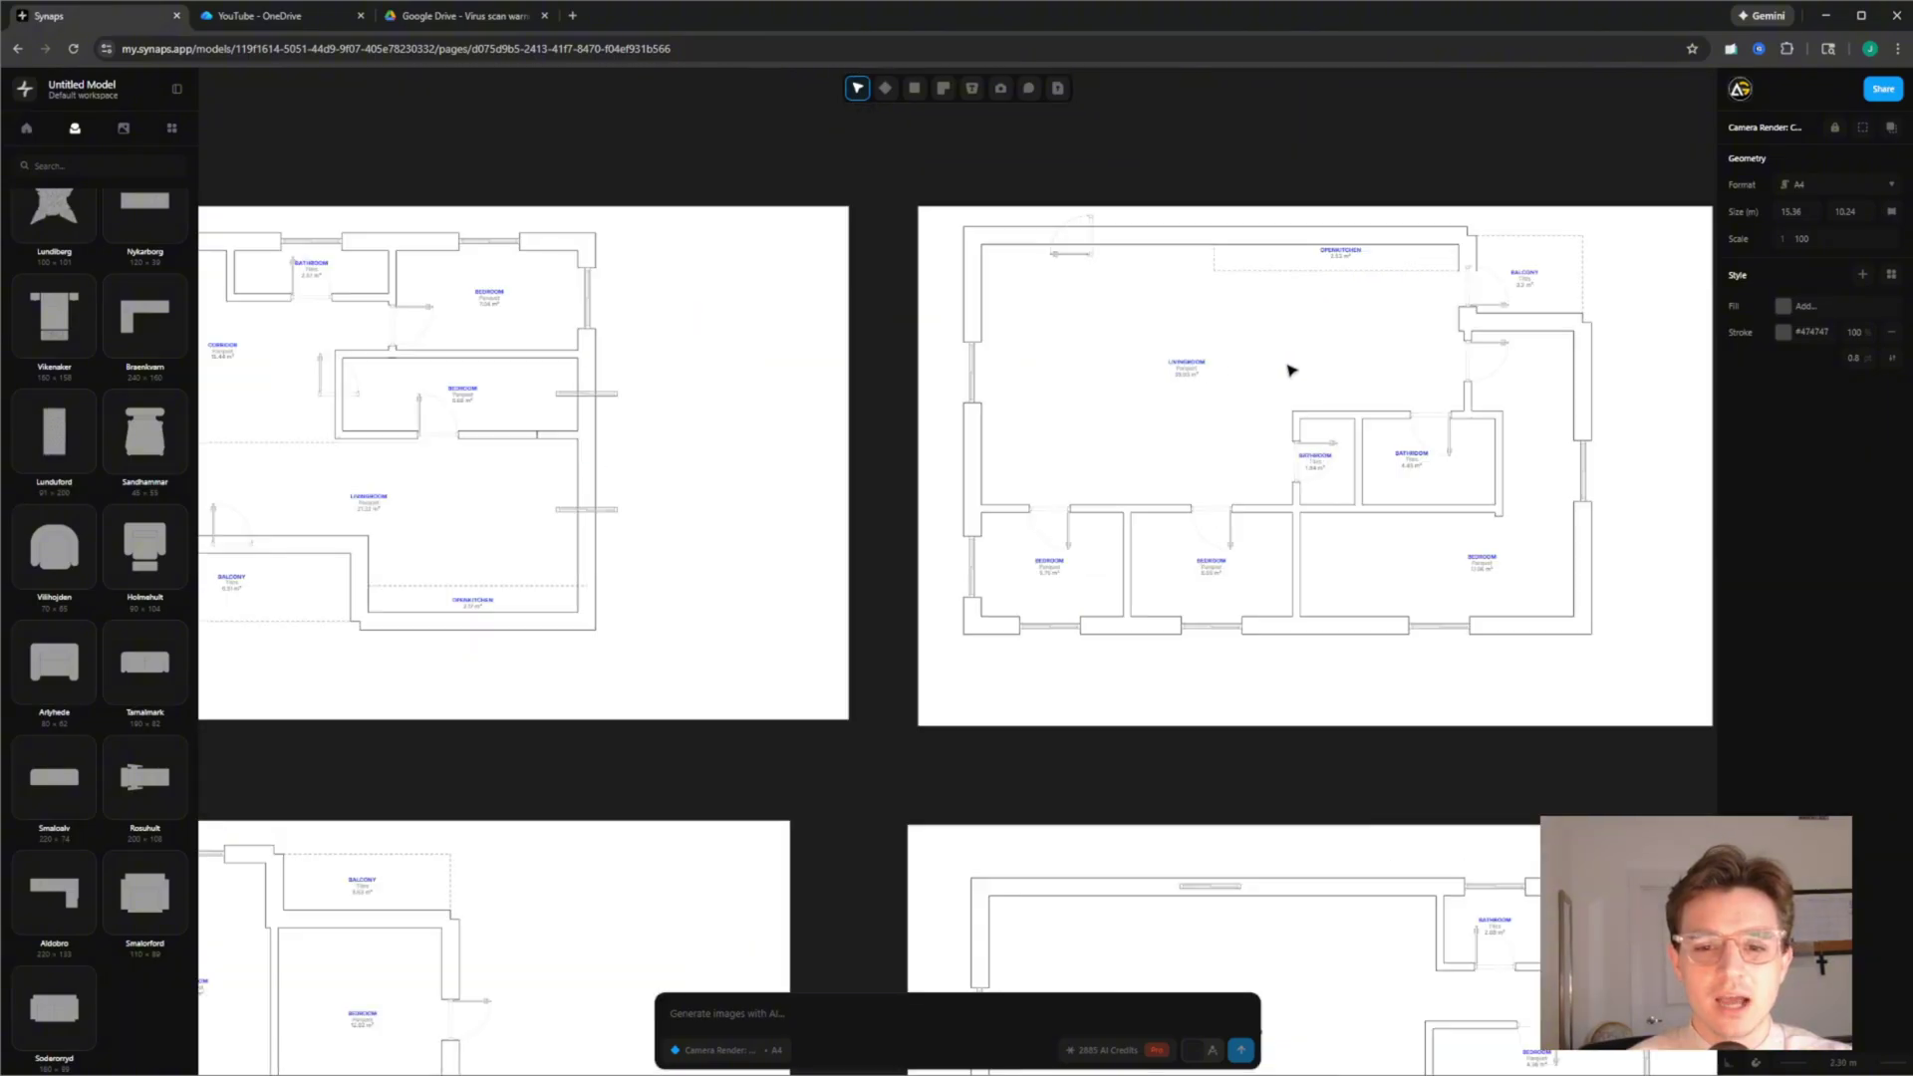
scroll(1268, 372, left, 5)
scroll(953, 319, up, 3)
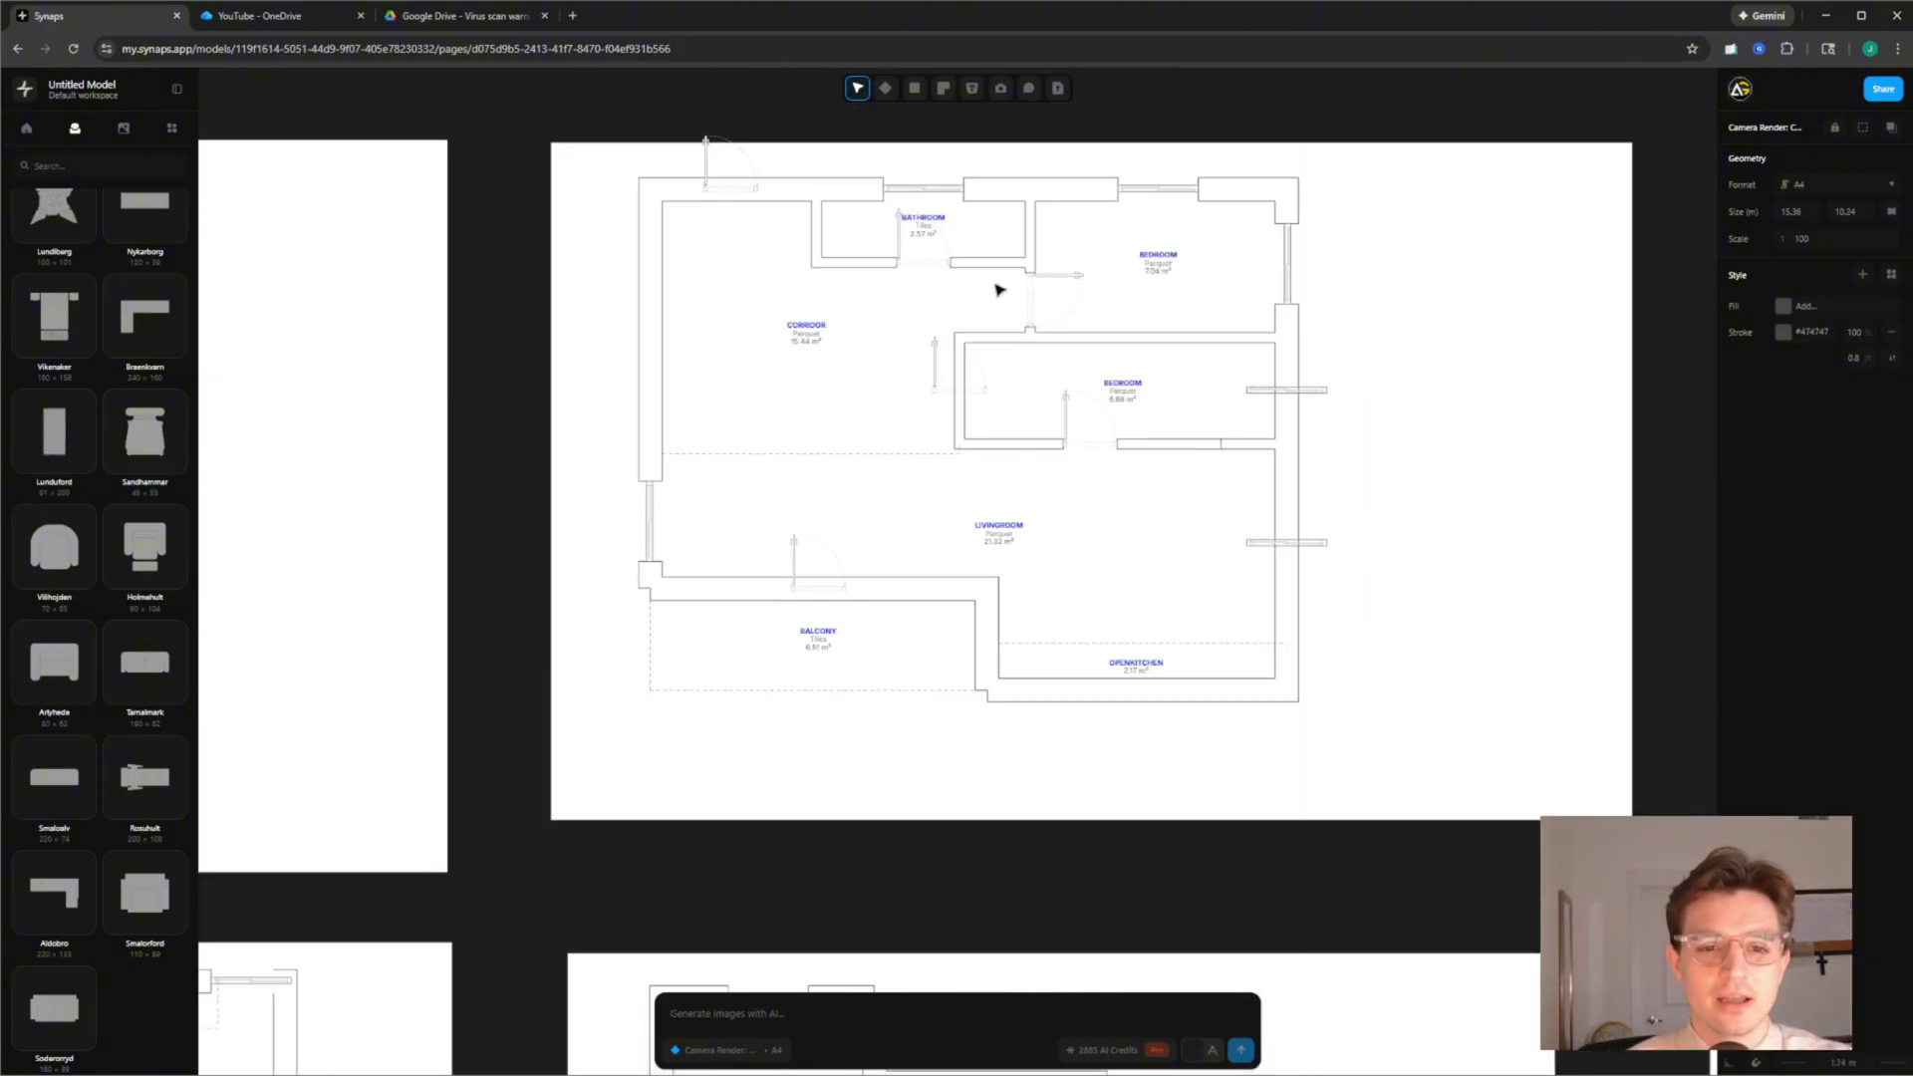
scroll(1002, 330, up, 5)
scroll(1002, 330, down, 8)
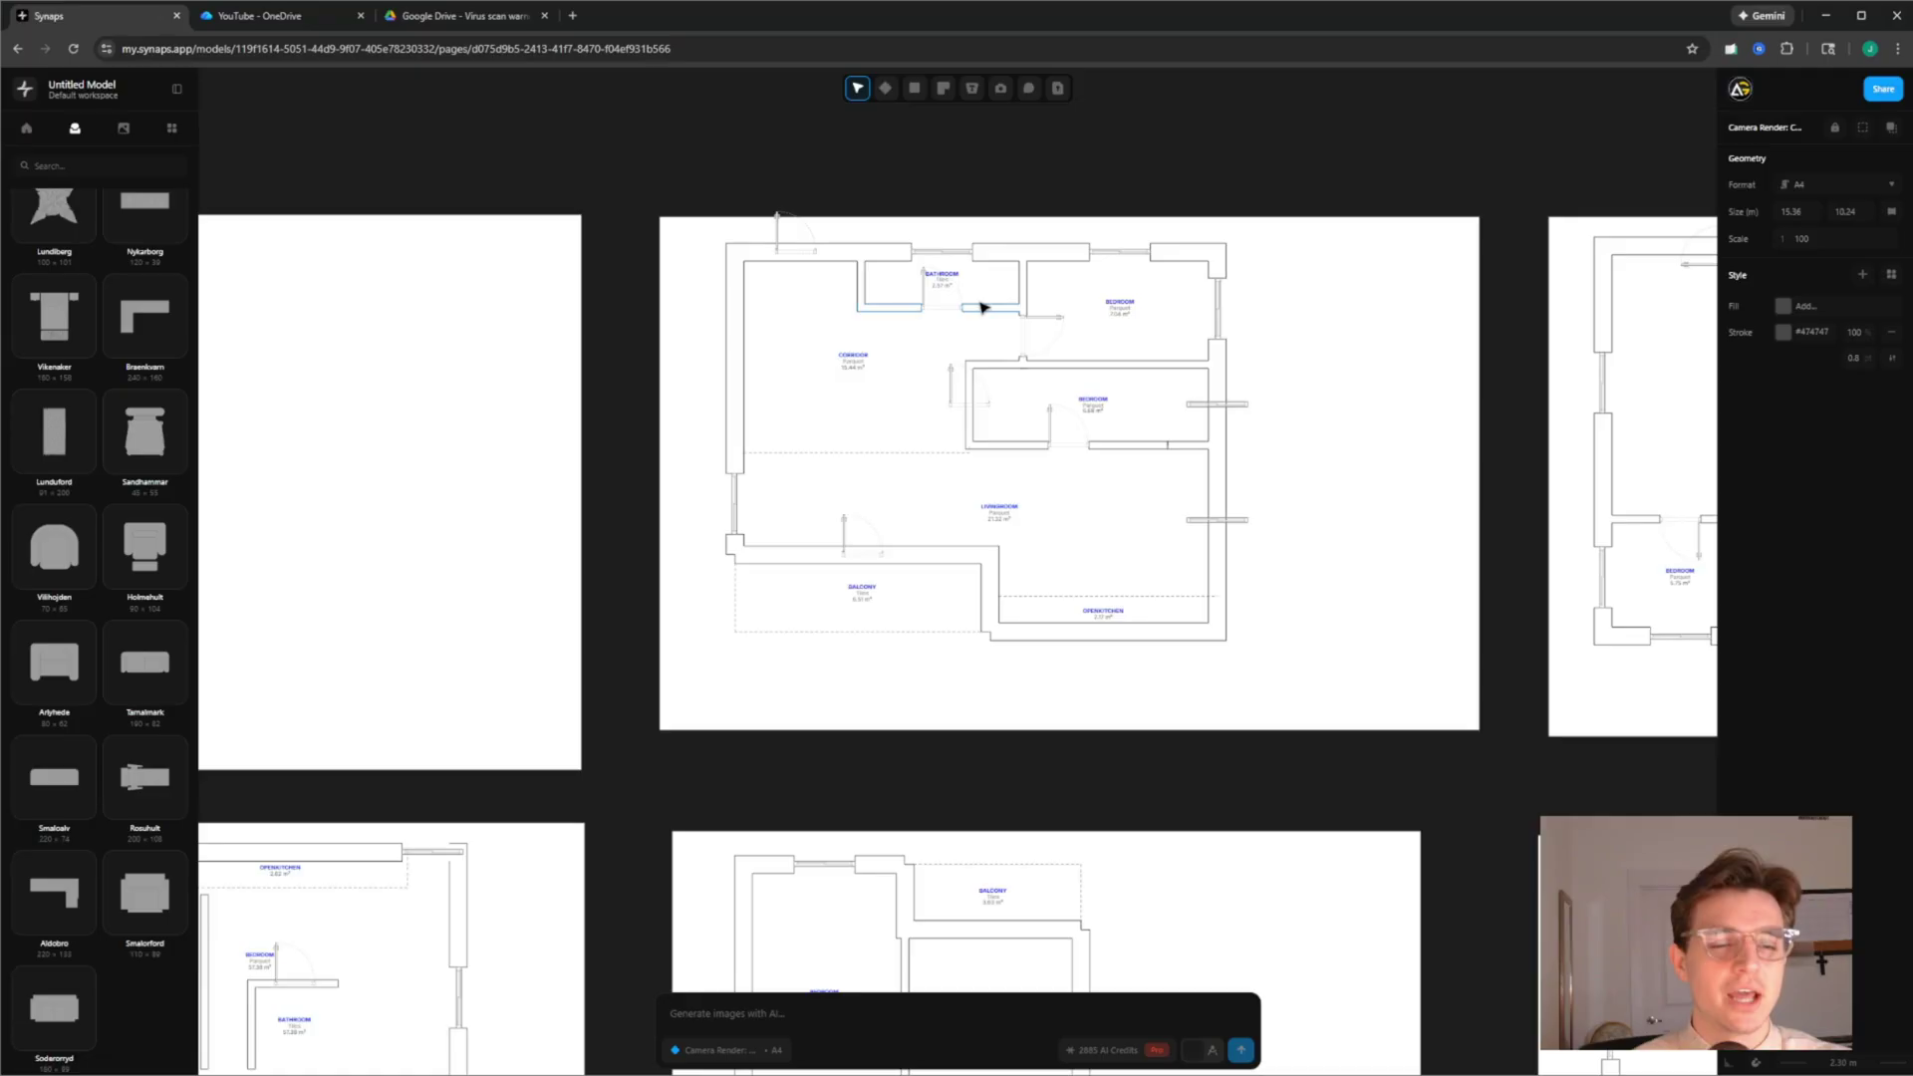
Return from the floor plans to the bedroom renders and examine the green bedroom with the yellow bed up close
middle_drag(982, 308, 1003, 551)
scroll(1003, 550, down, 8)
middle_drag(939, 341, 991, 539)
scroll(705, 460, up, 3)
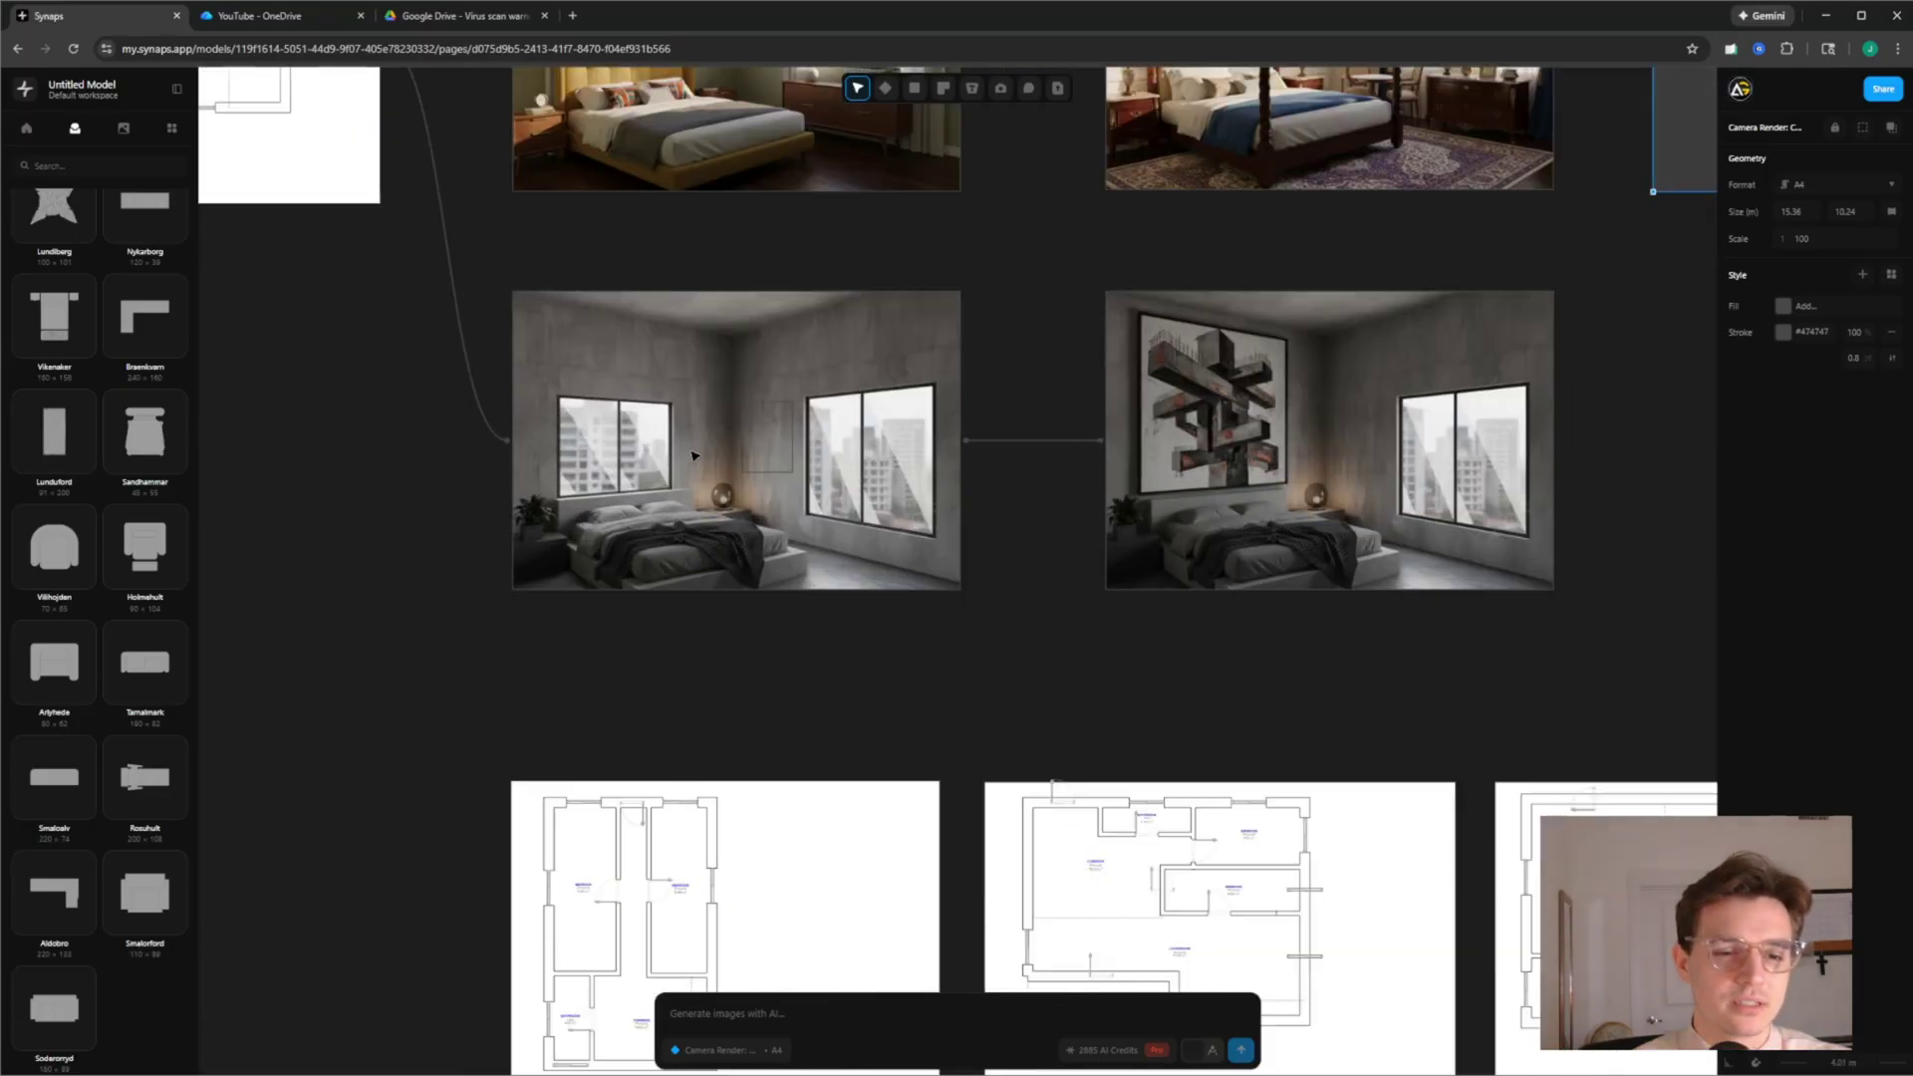
middle_drag(697, 457, 733, 764)
middle_drag(837, 279, 847, 574)
scroll(849, 578, up, 3)
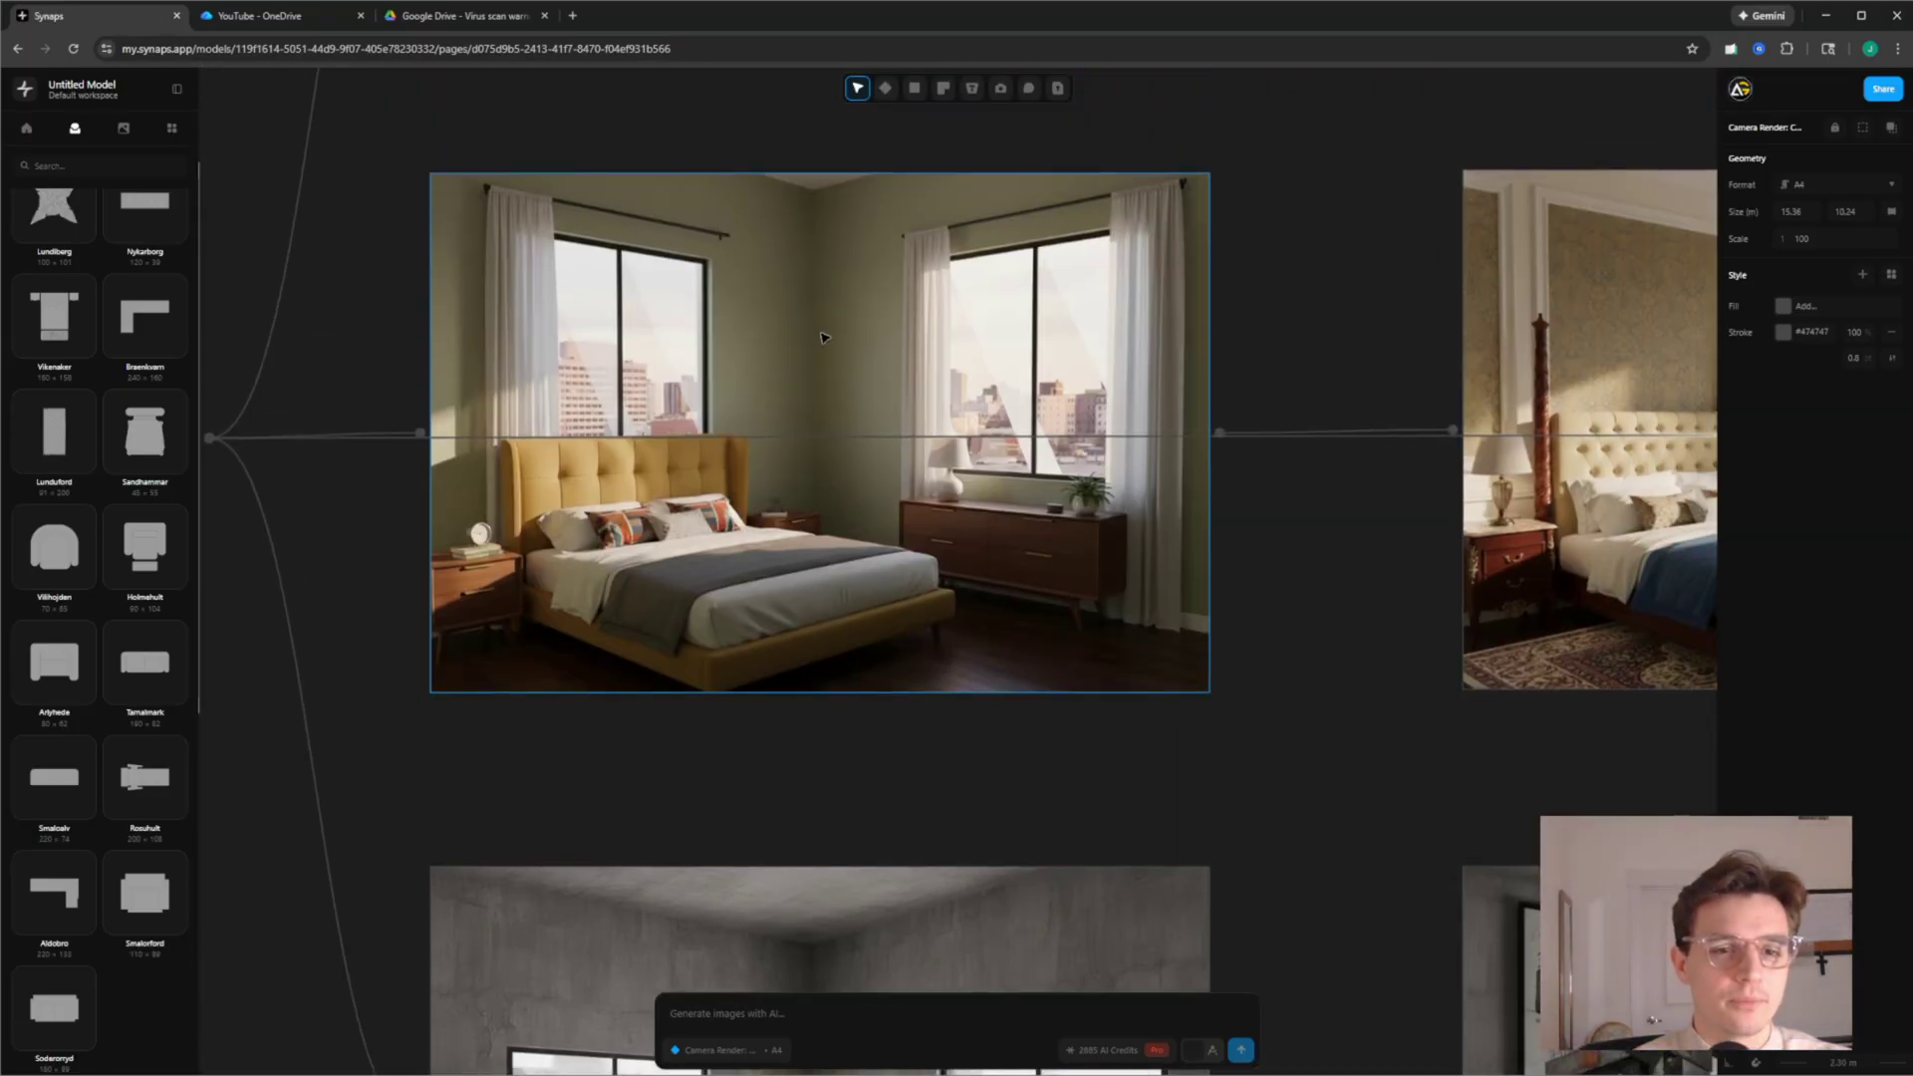